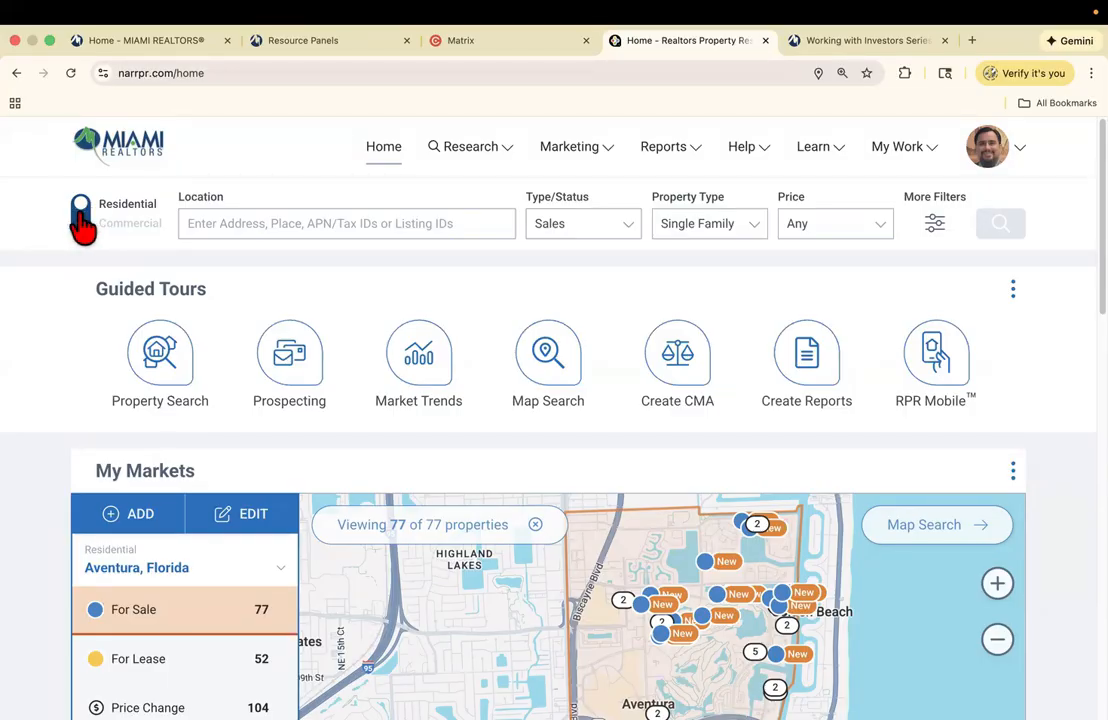
- Expand the More Filters panel beside the RPR search bar
left_click(936, 226)
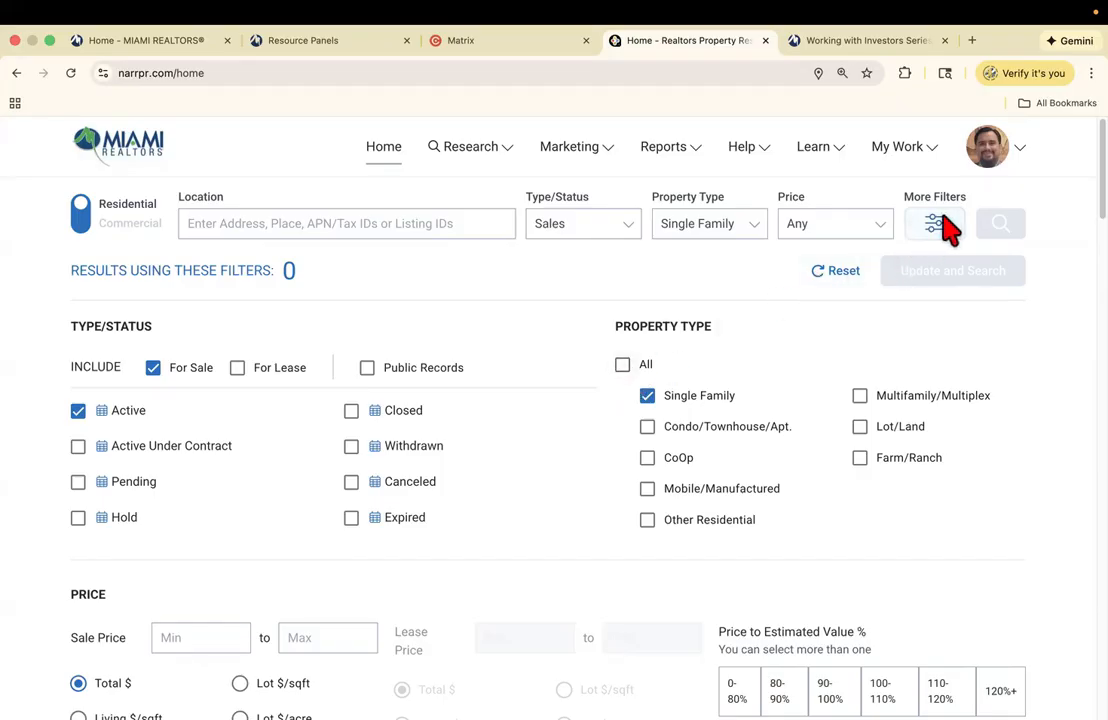
left_click(843, 272)
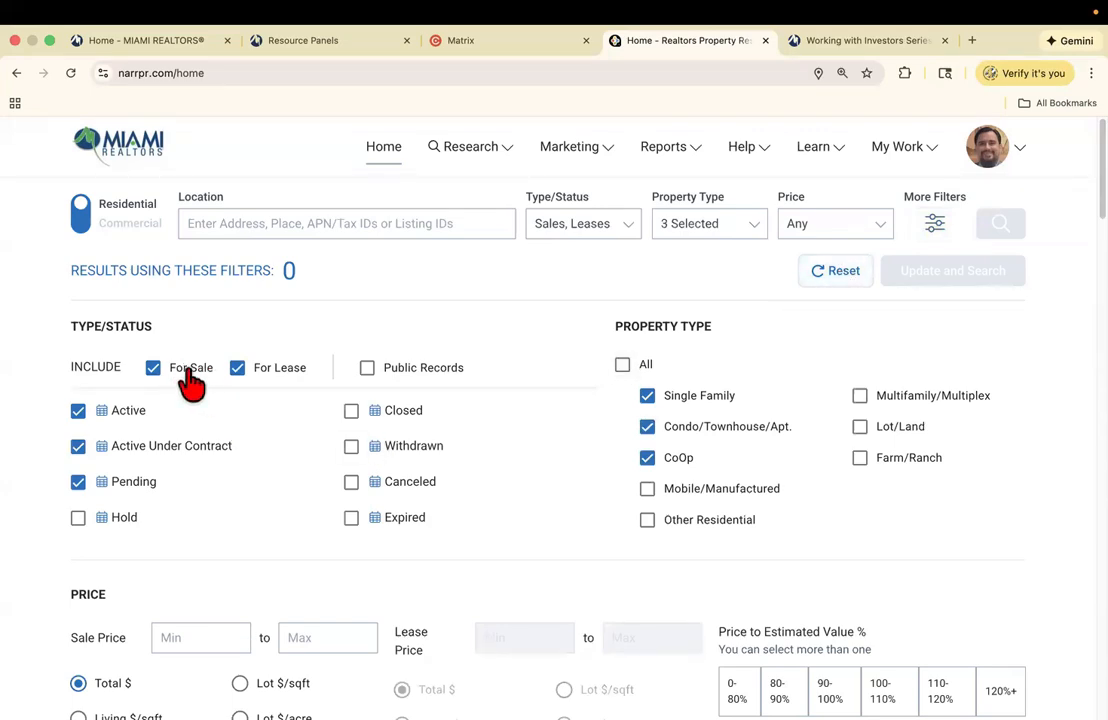
left_click(262, 370)
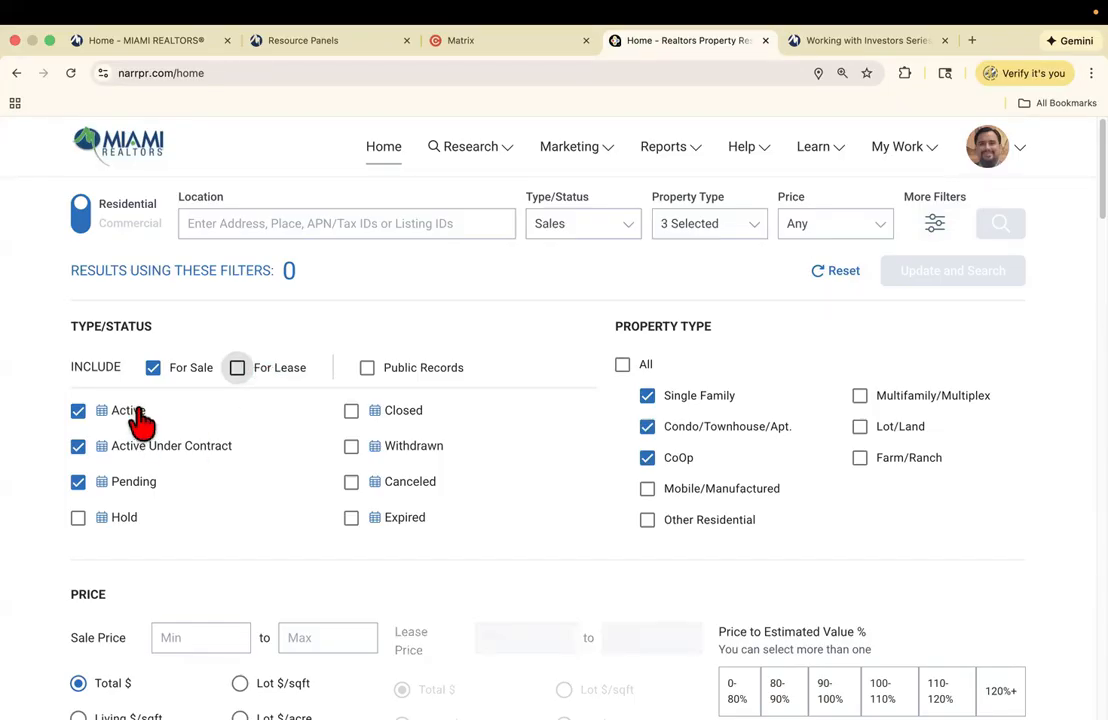
left_click(78, 446)
left_click(78, 482)
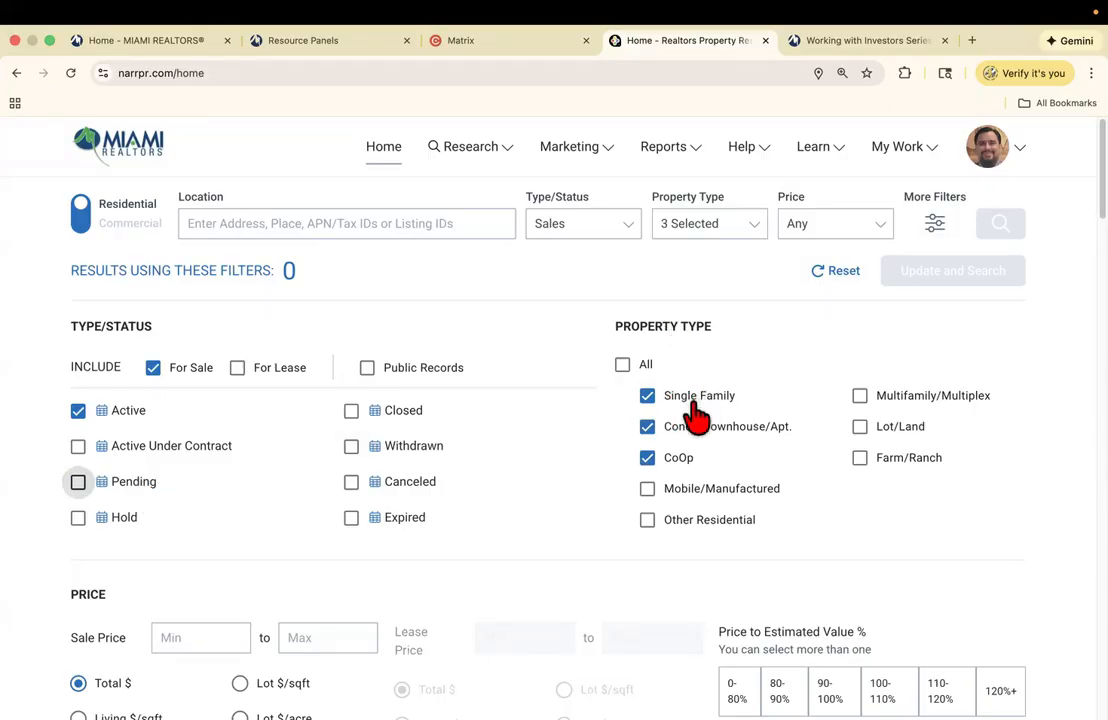
left_click(648, 428)
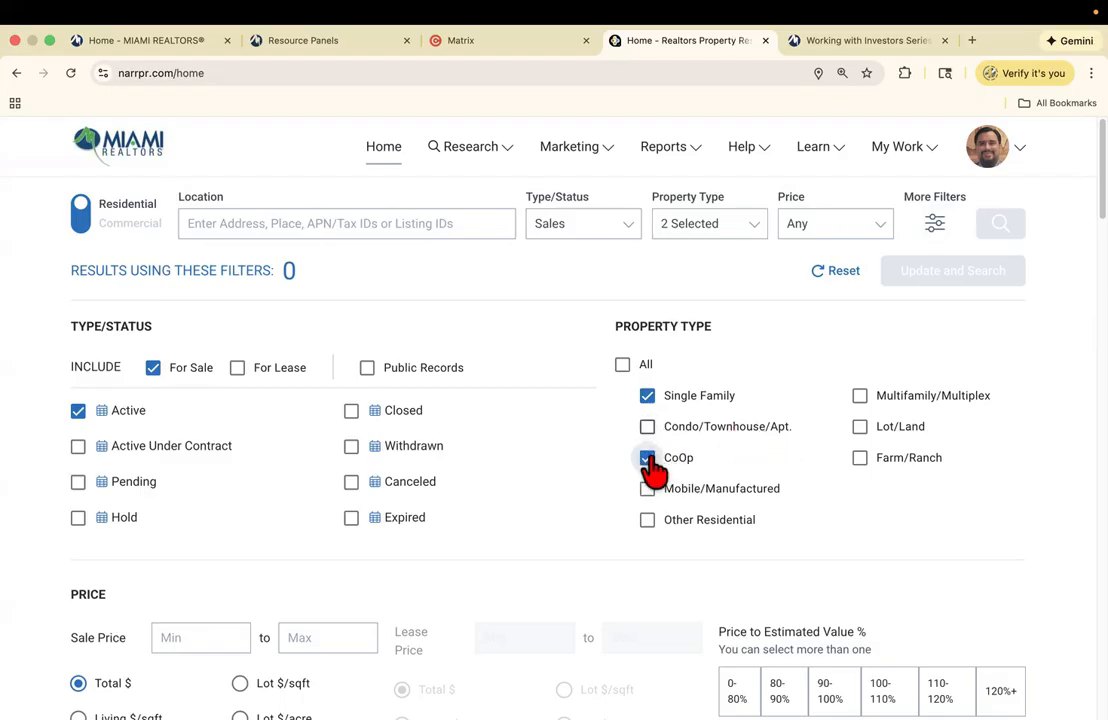
left_click(650, 462)
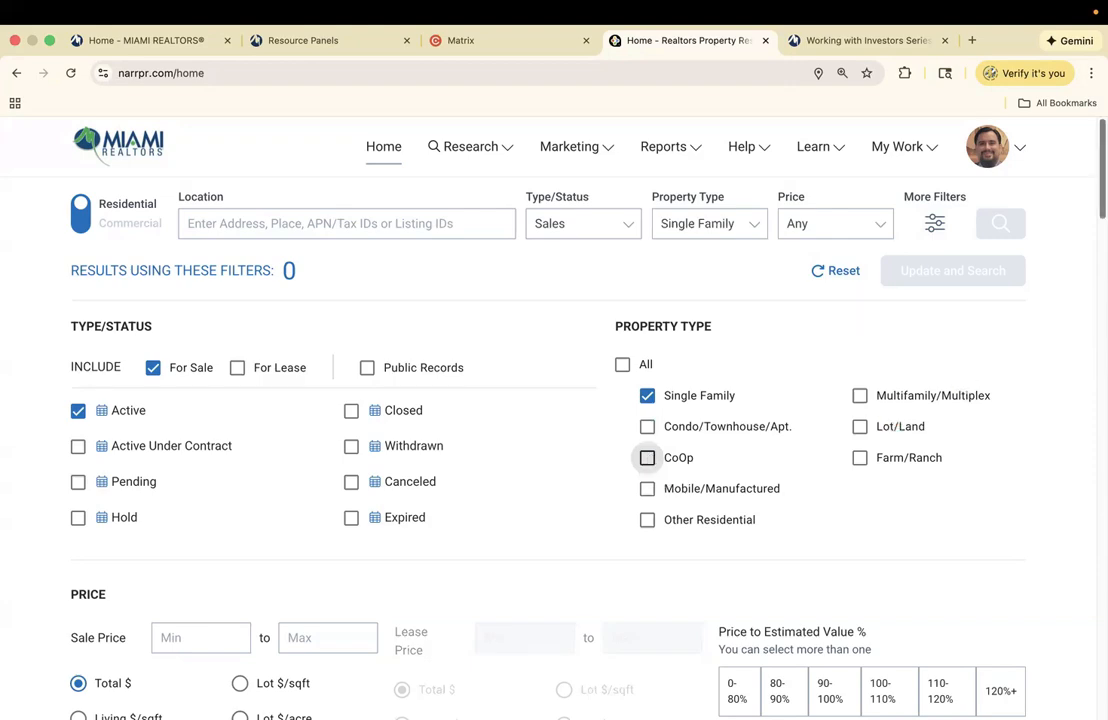
scroll(554, 448, "down", 1)
scroll(554, 448, "down", 3)
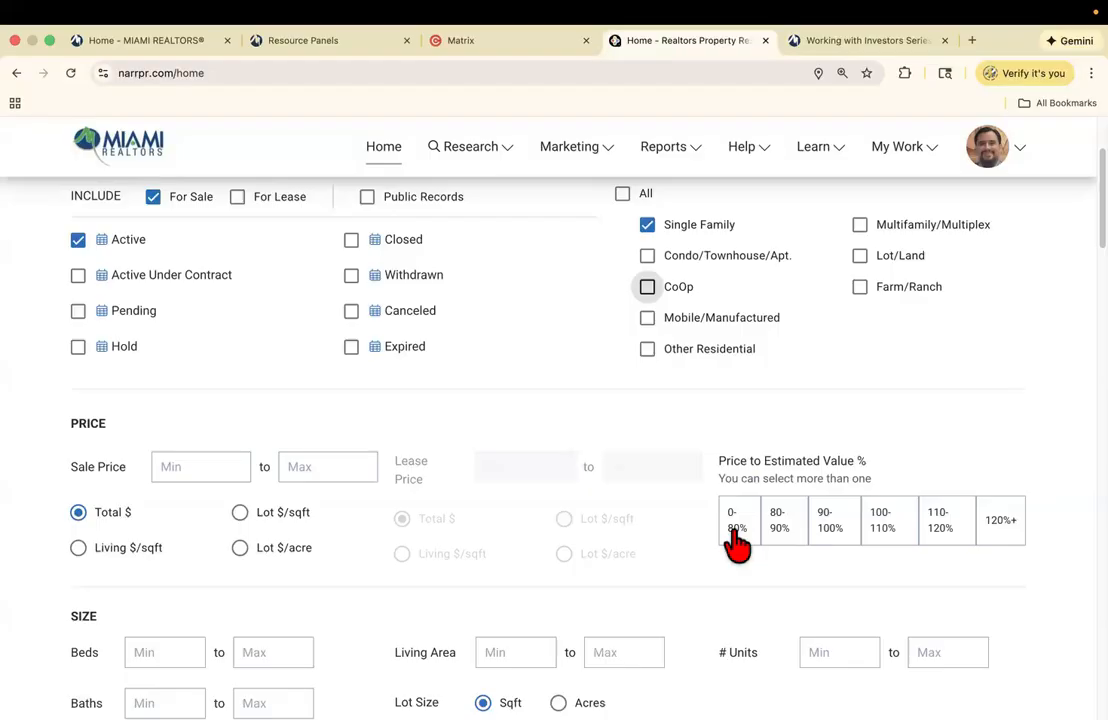
- Select the 0-80% and 80-90% Price to Estimated Value brackets
left_click(785, 530)
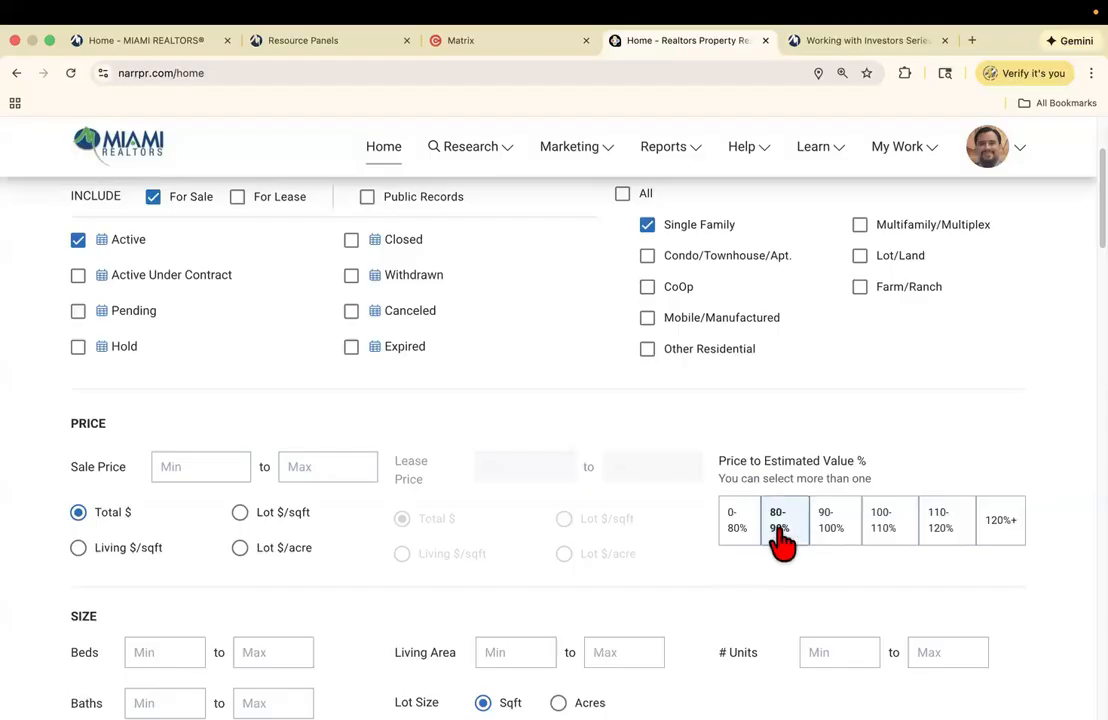
left_click(740, 540)
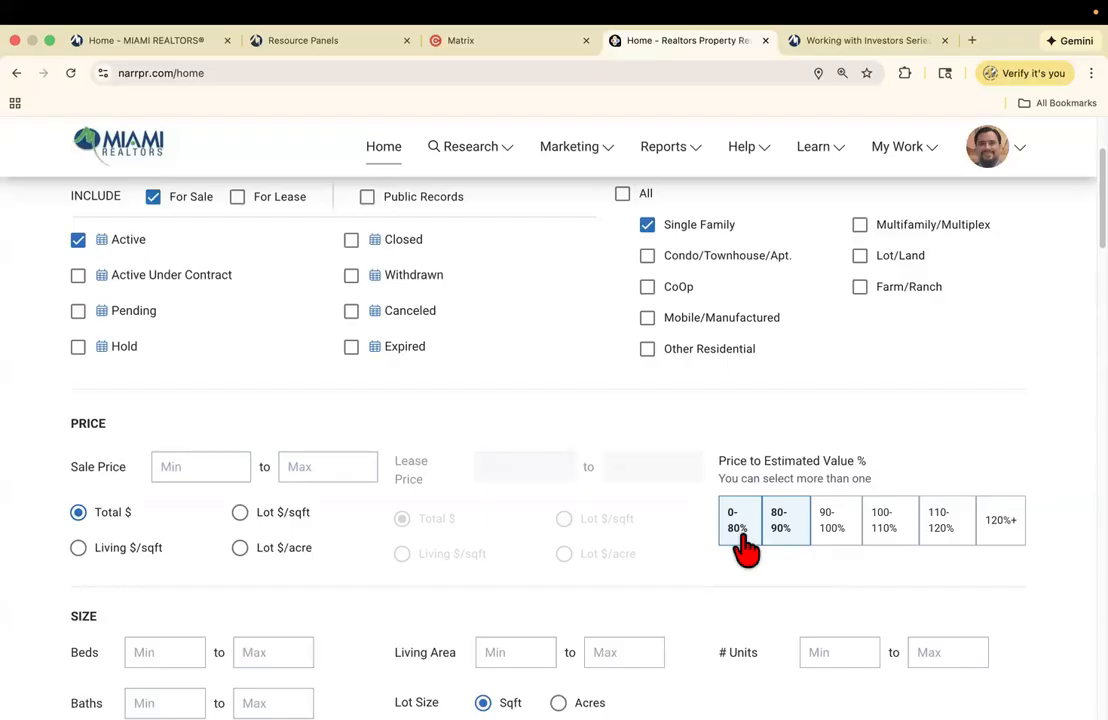
scroll(1047, 256, "up", 3)
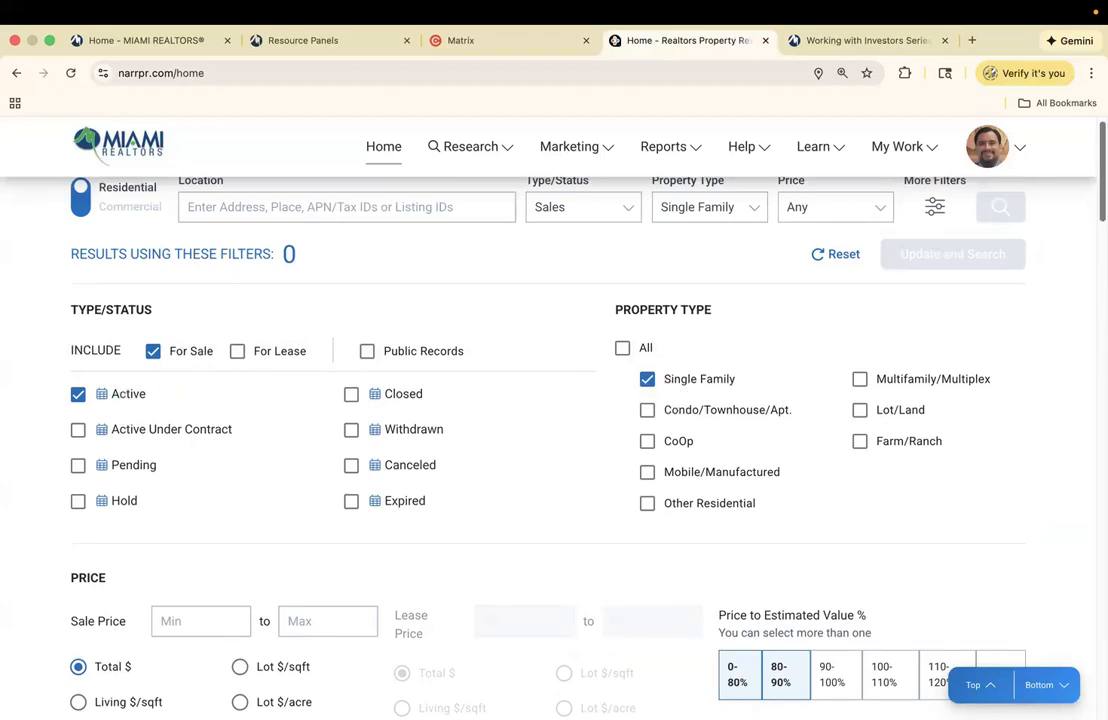
scroll(1000, 392, "down", 4)
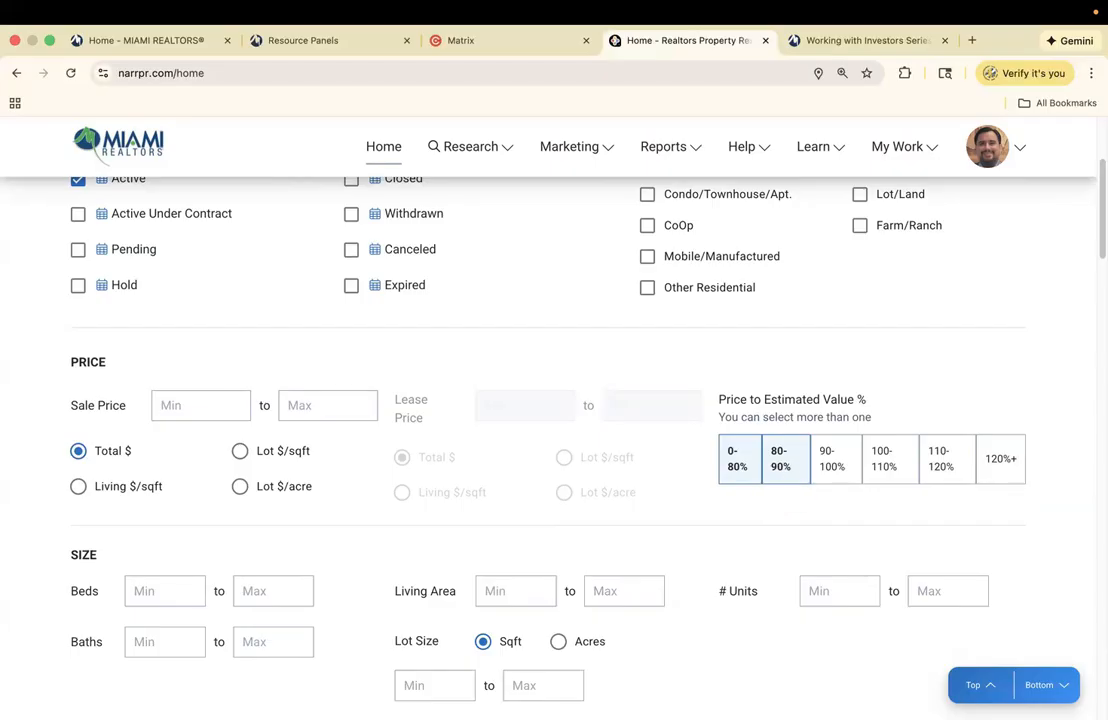
scroll(550, 450, "down", 18)
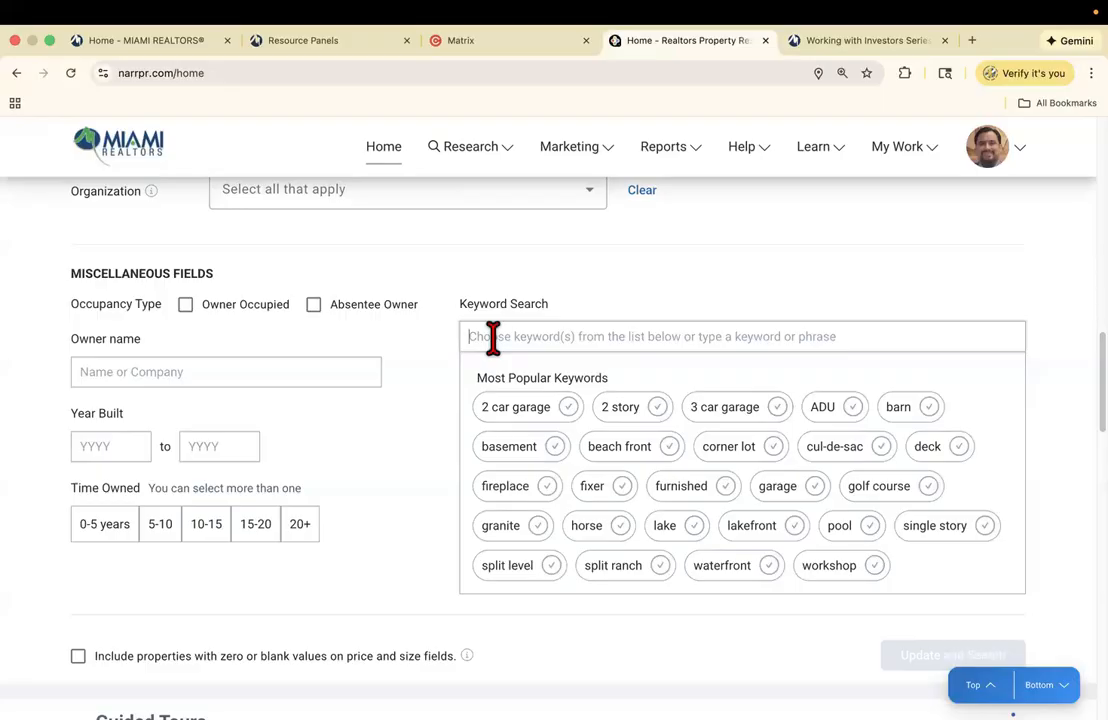
- Add tlc, handyman and repair as Keyword Search terms
left_click(492, 337)
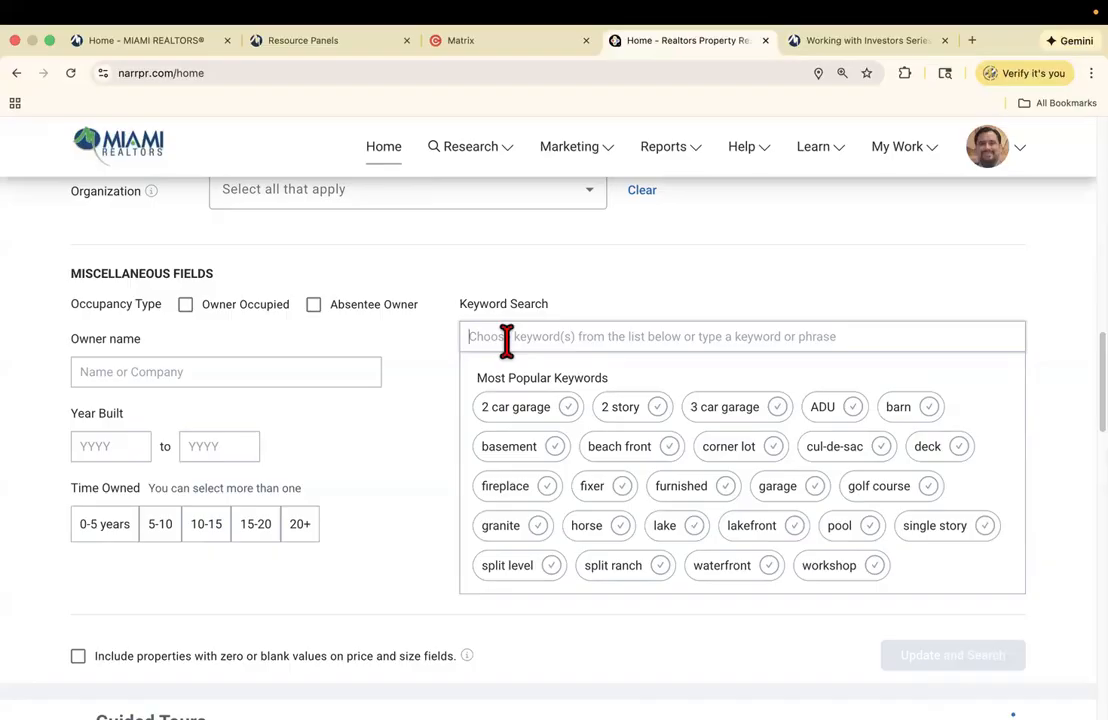
type("tlc")
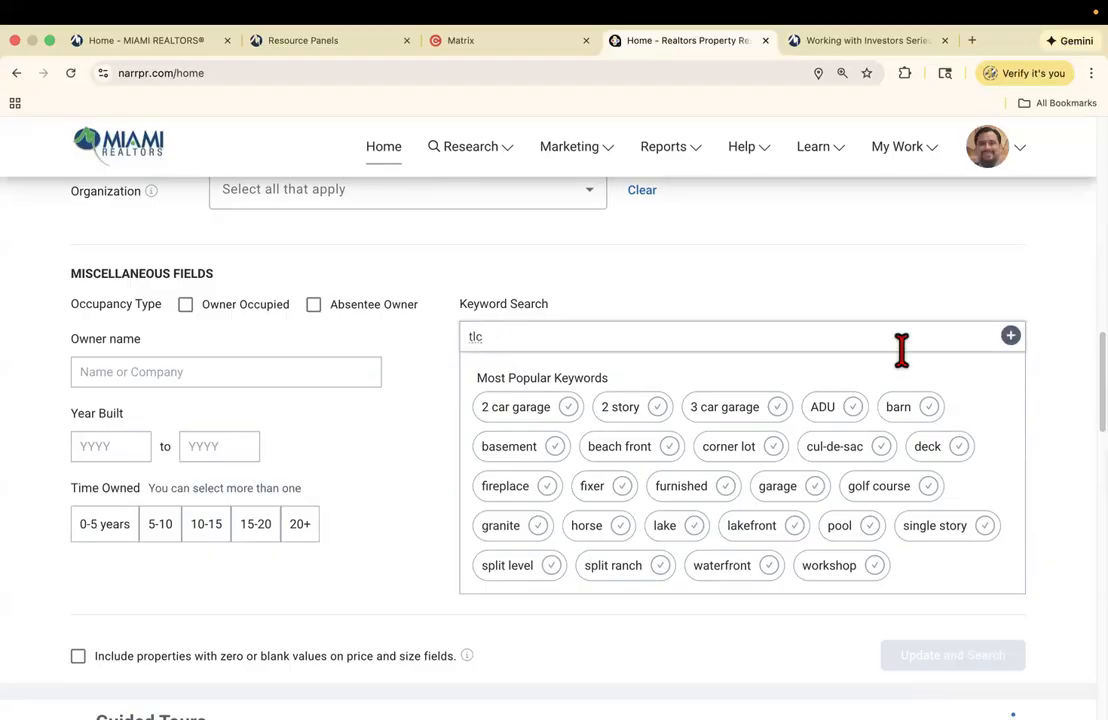
left_click(1010, 336)
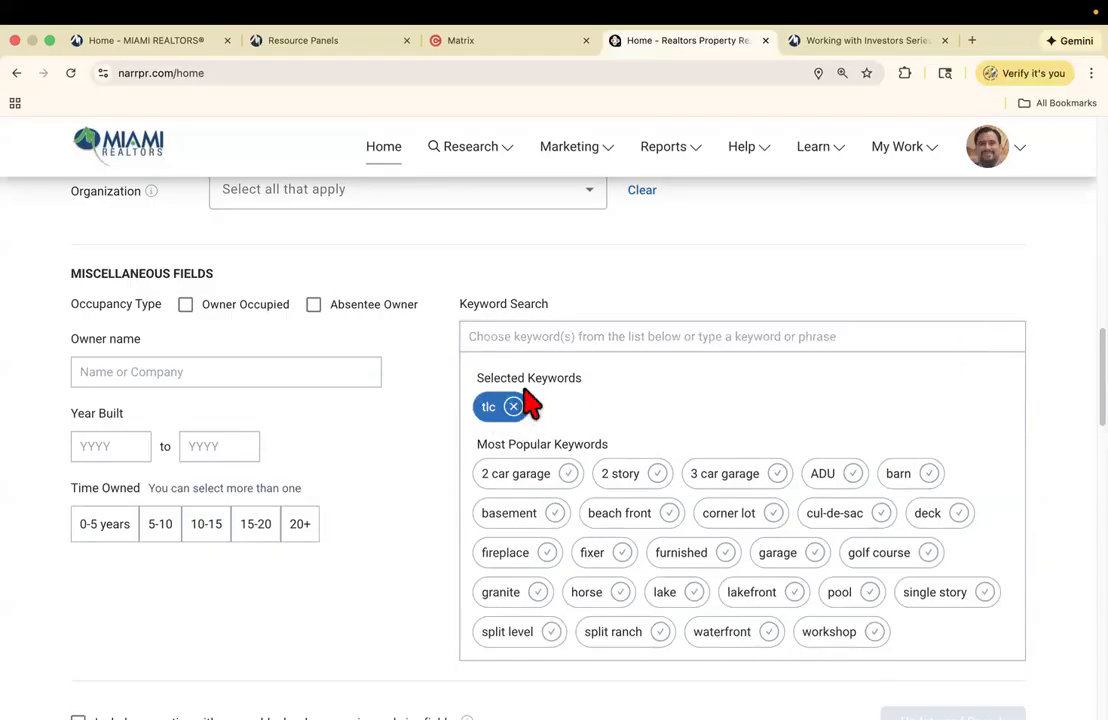
left_click(516, 340)
type("handyman")
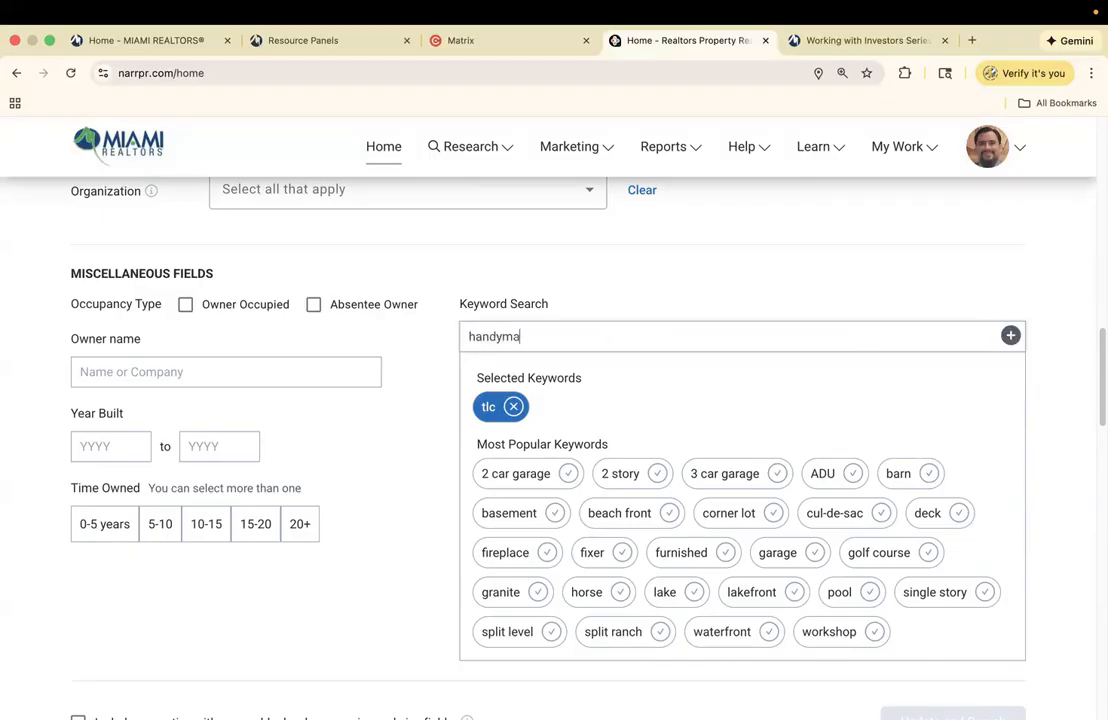
left_click(1010, 336)
left_click(512, 338)
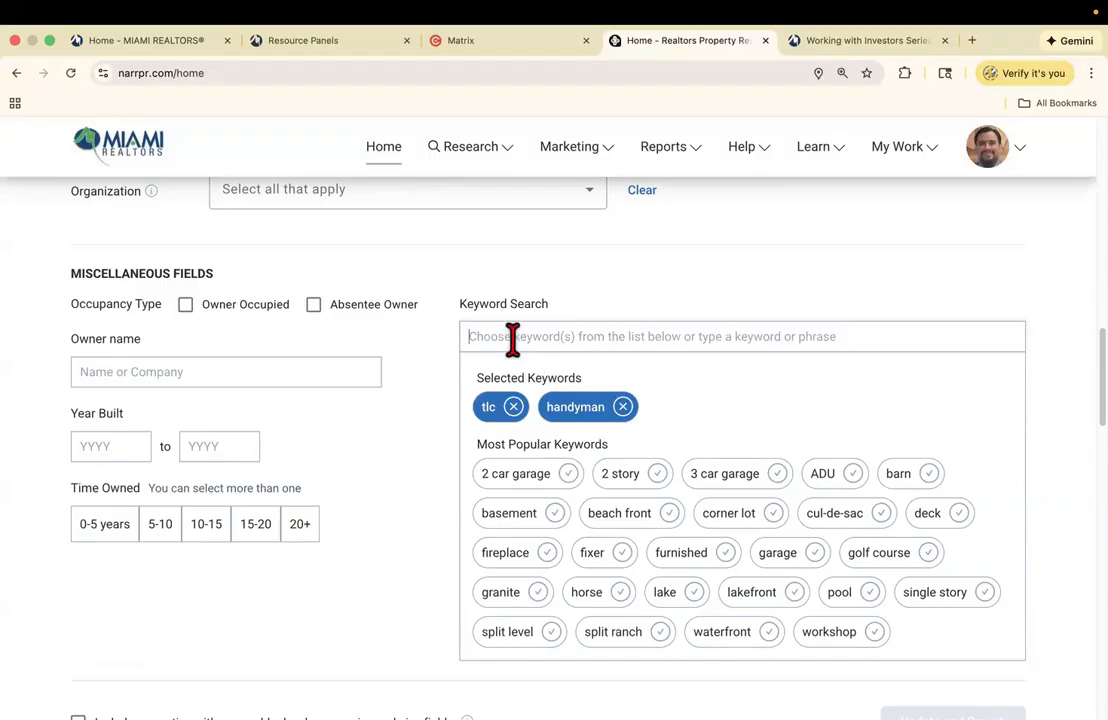
type("repair")
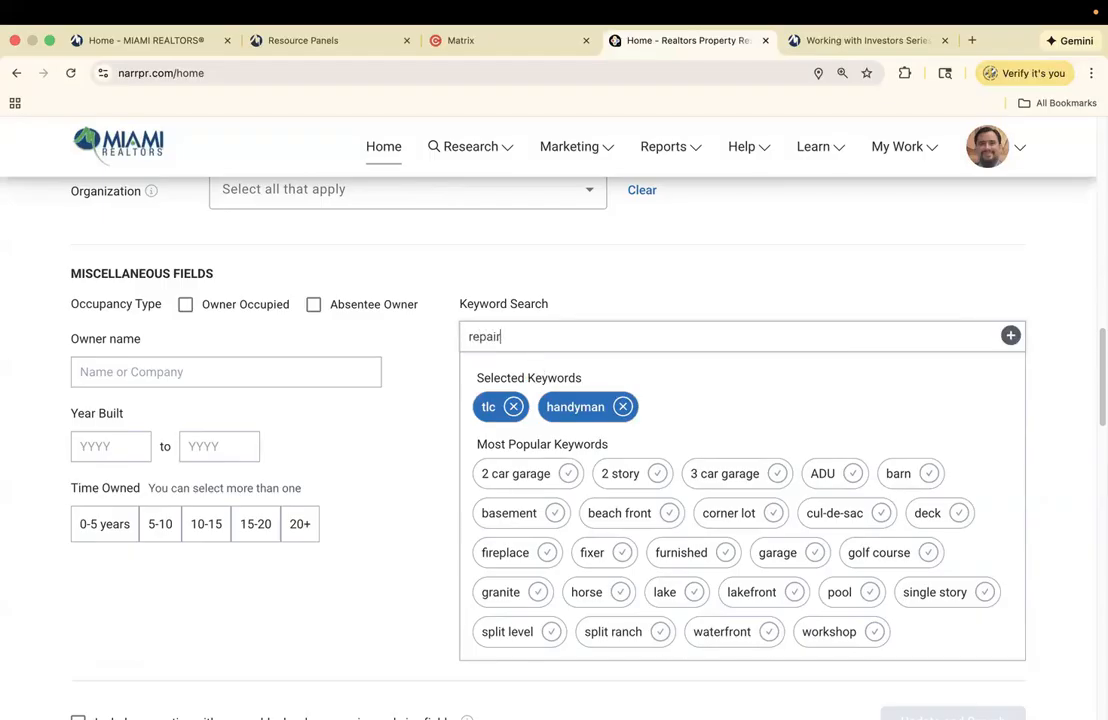
left_click(1010, 336)
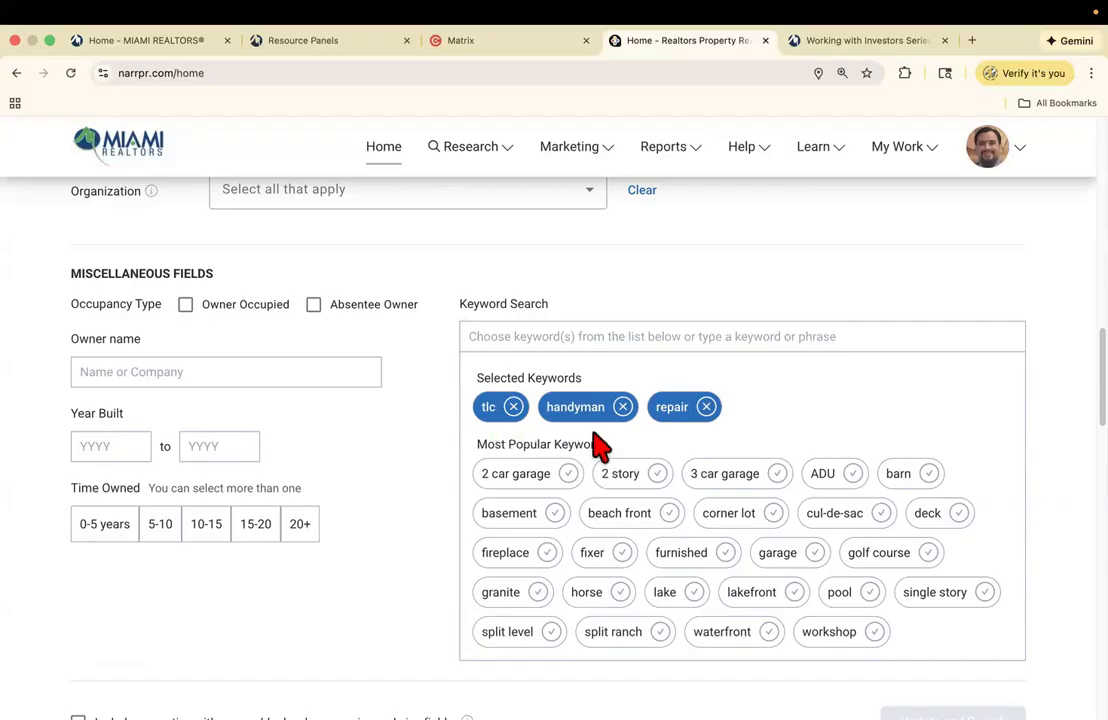
- Add investor and investment as further search keywords
left_click(582, 336)
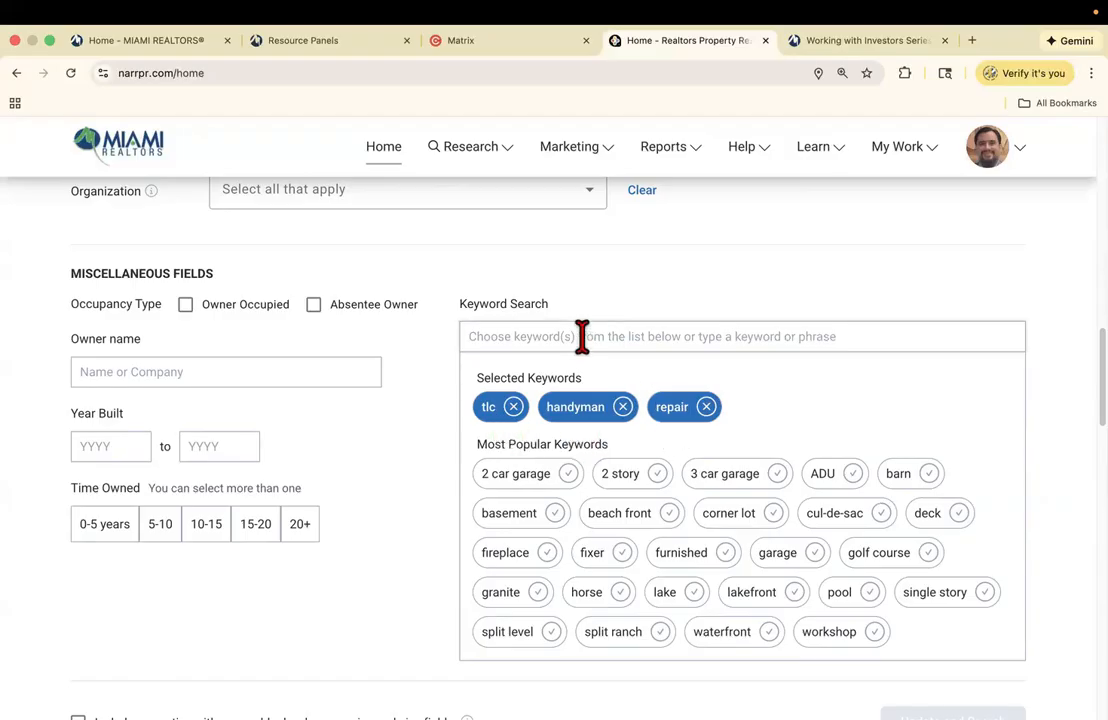
type("investor")
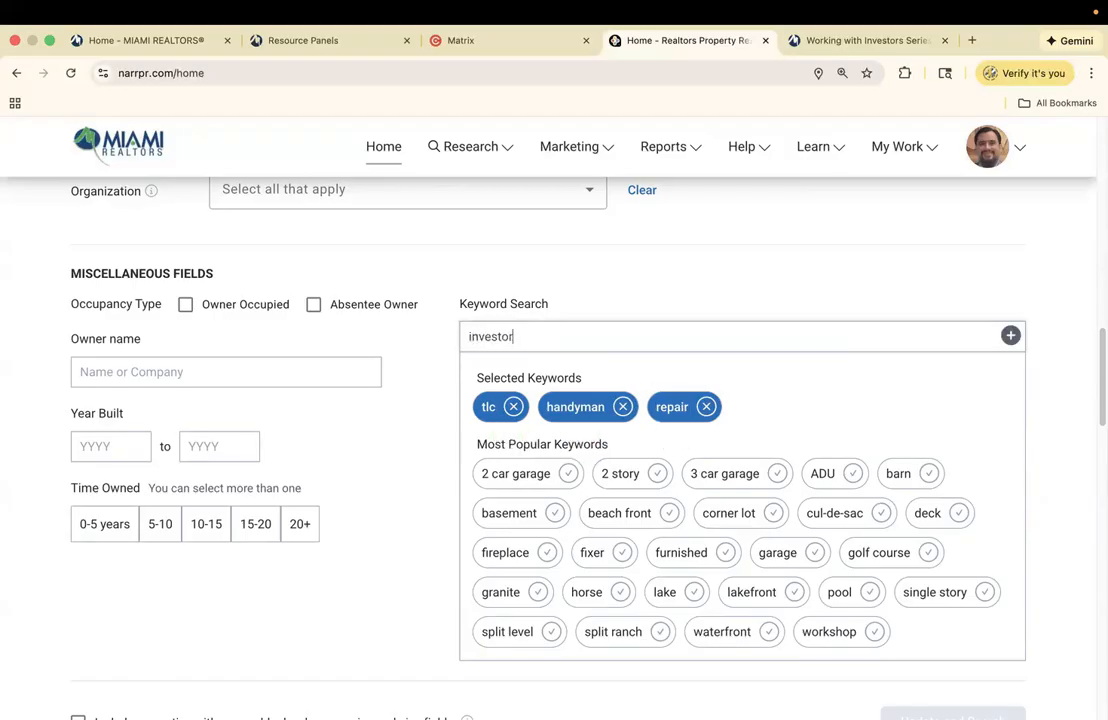
left_click(1010, 336)
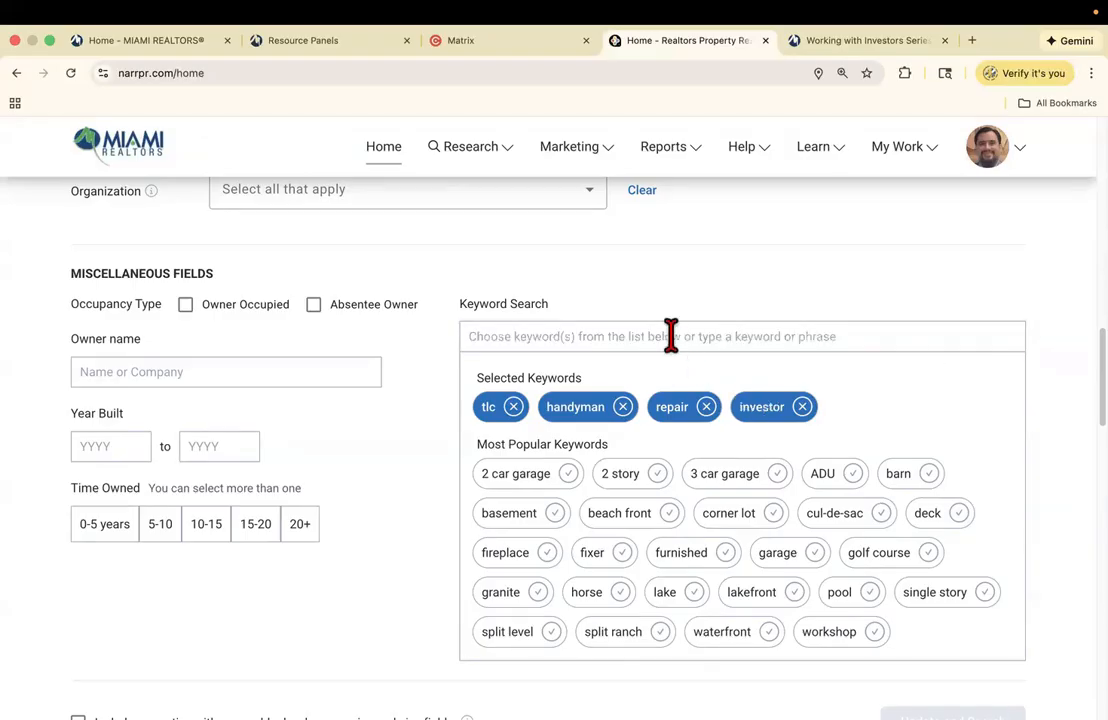
left_click(670, 336)
type("investme")
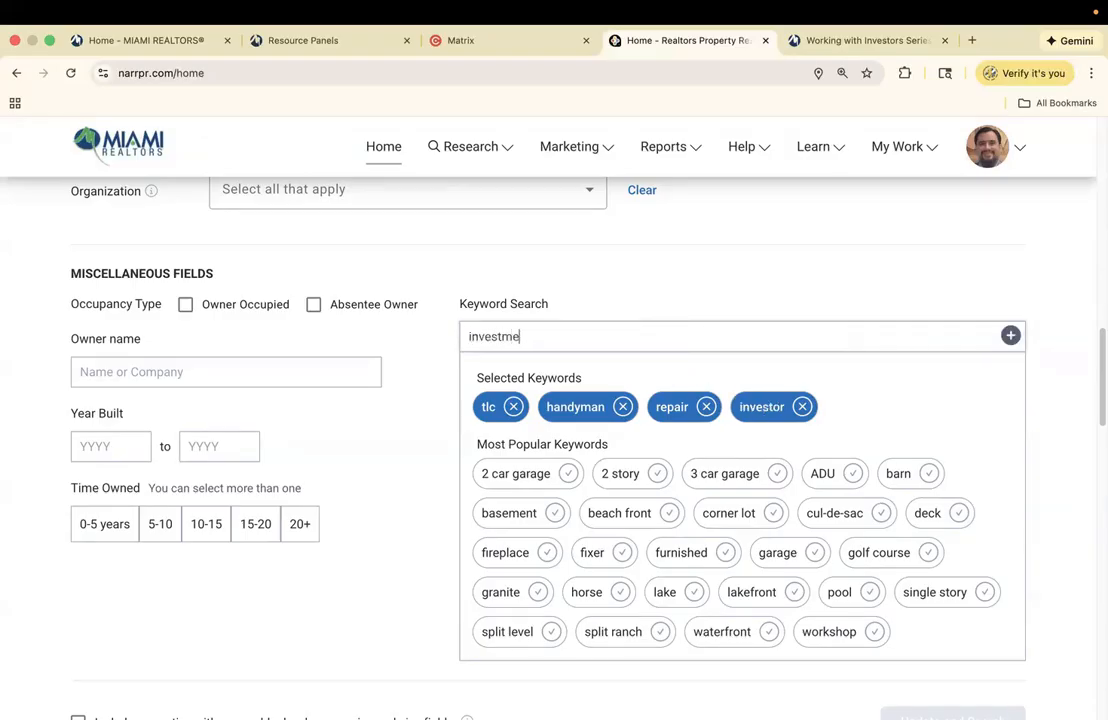
type("nt")
left_click(1009, 337)
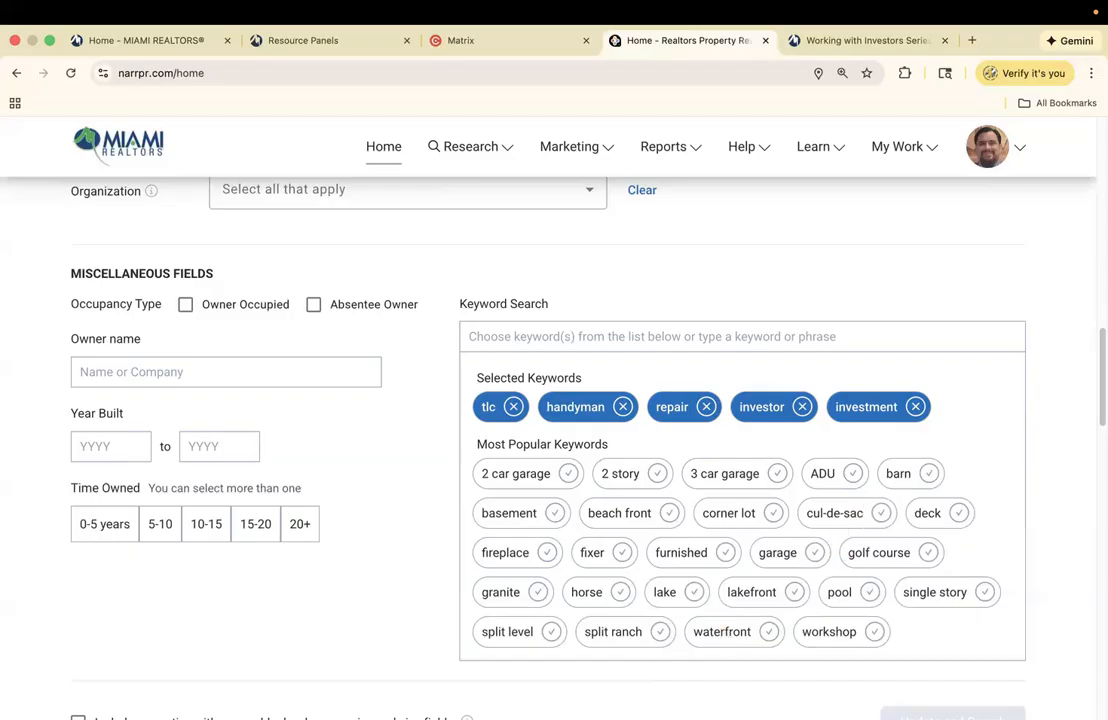
- Set the search location to Miami-Dade County, Florida and run the search
scroll(554, 420, "up", 15)
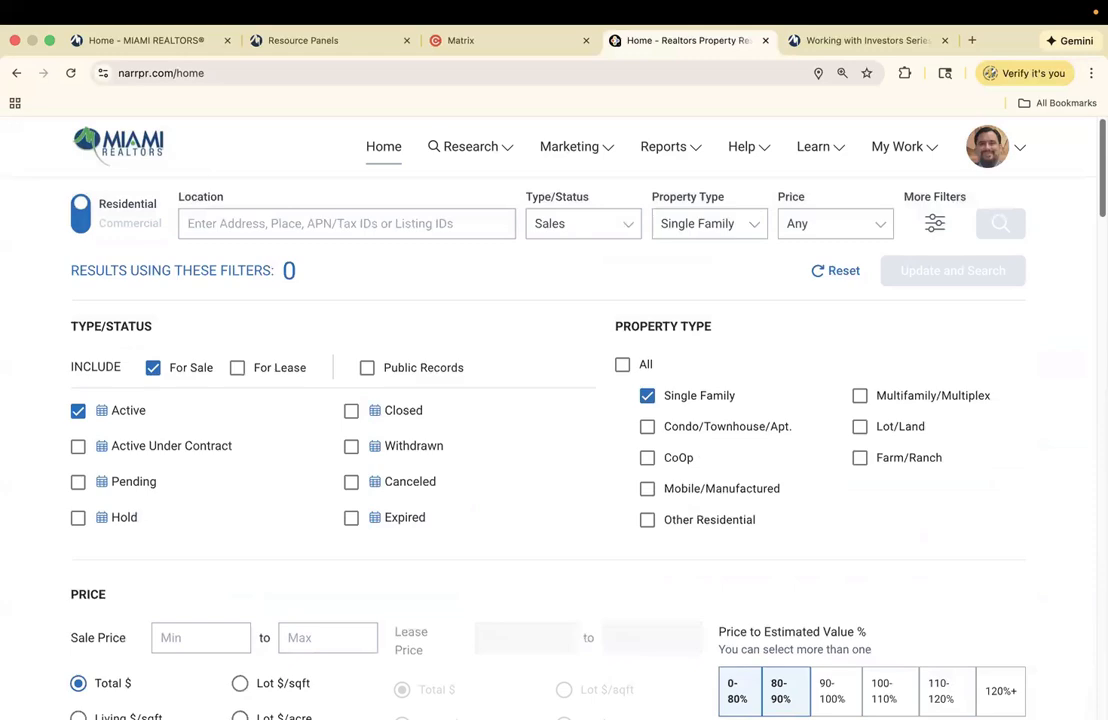
left_click(265, 216)
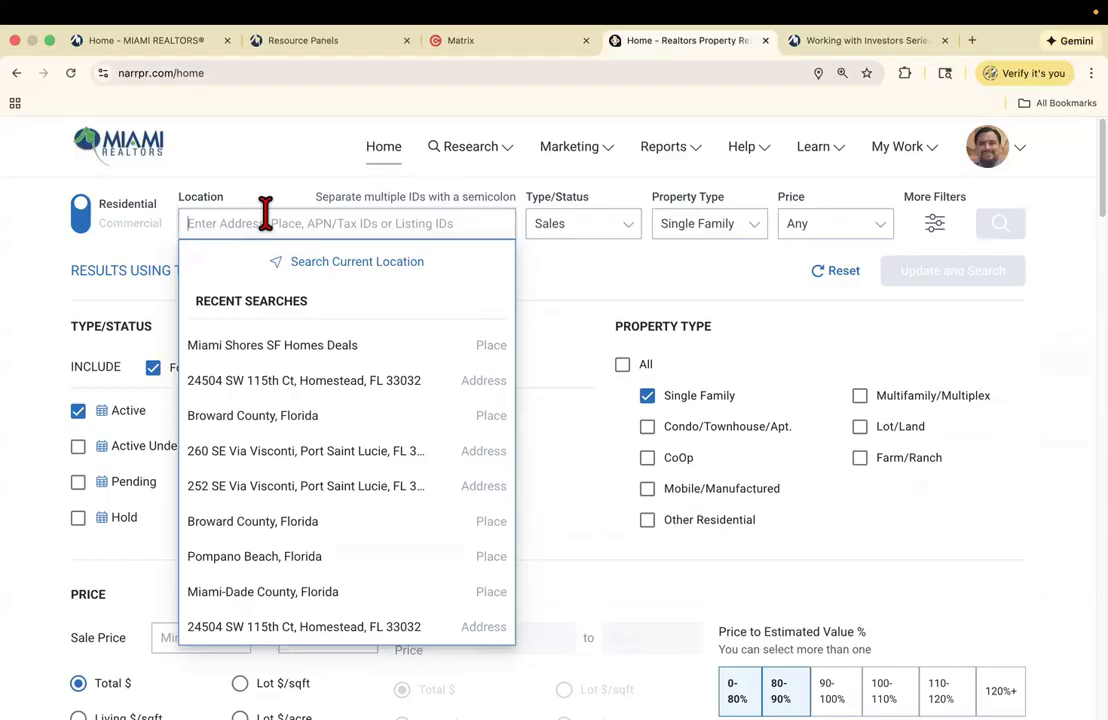
type("miami-dad")
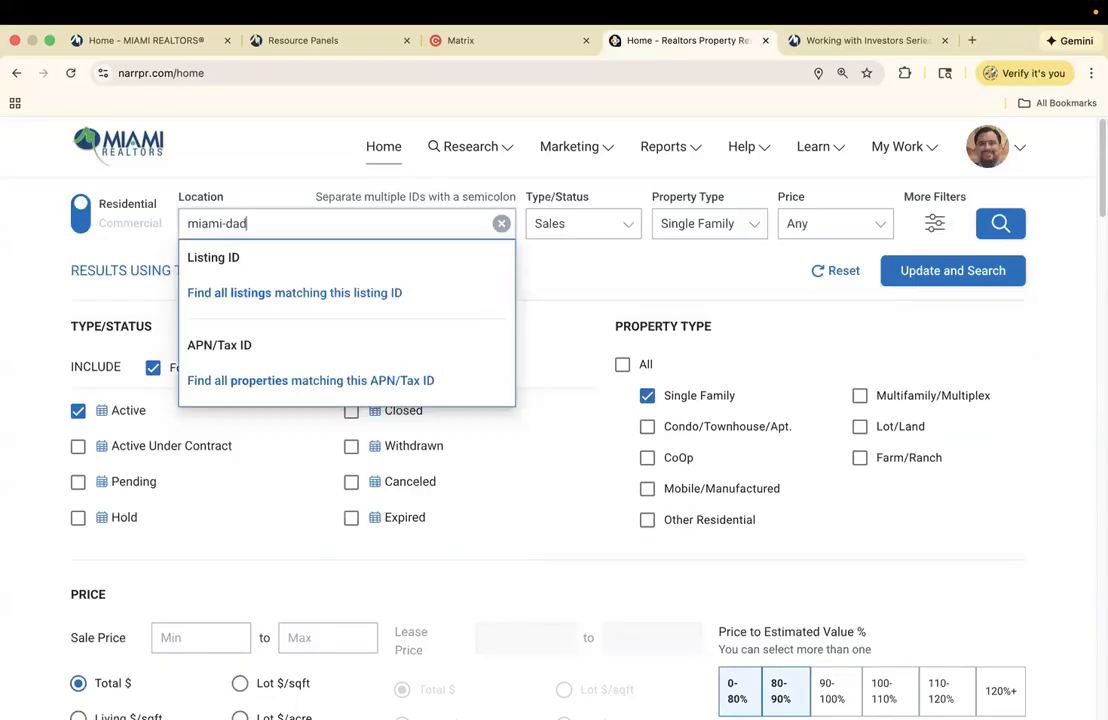
type("e")
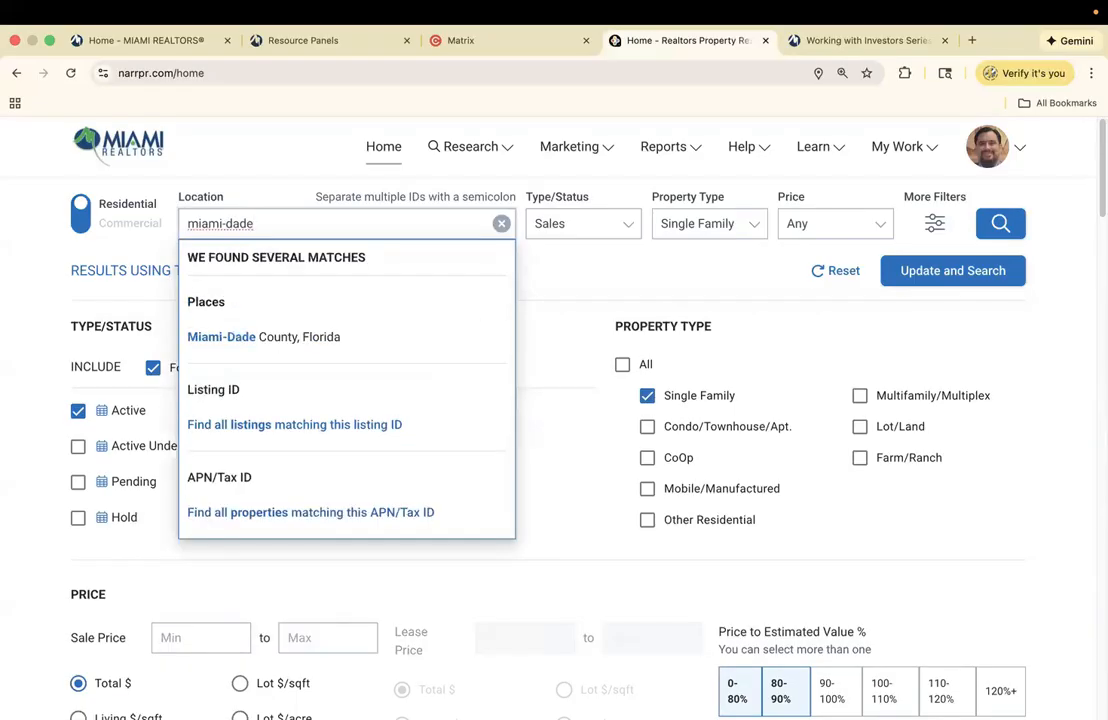
left_click(284, 342)
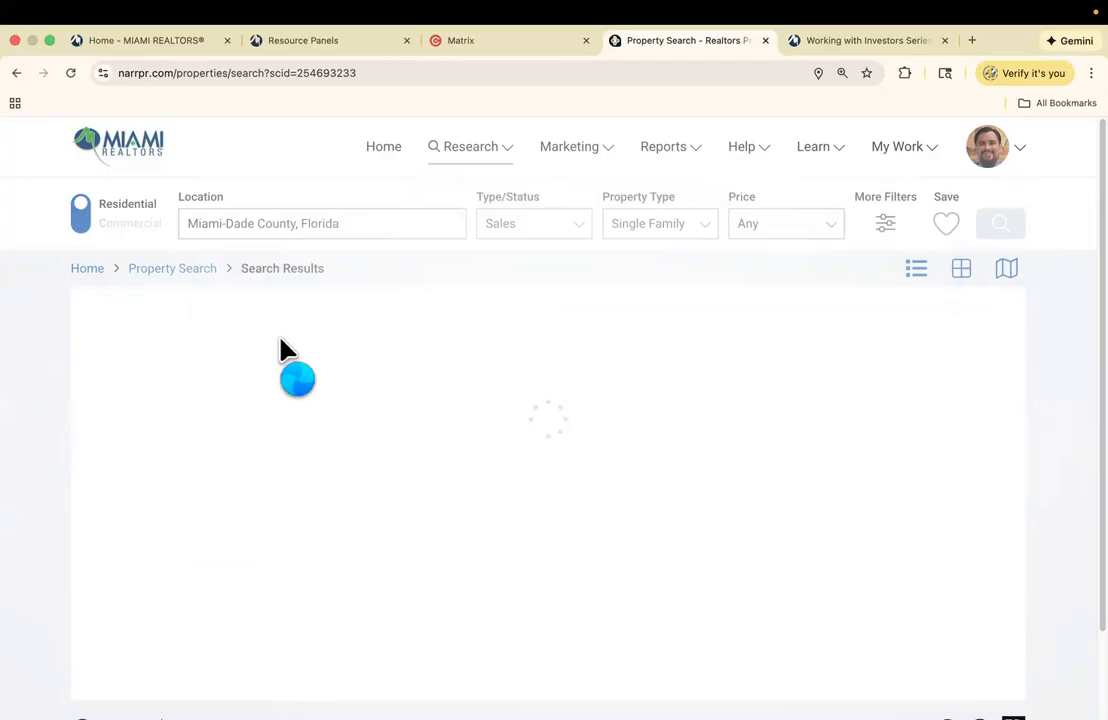
- Launch a CoreLogic Matrix MLS session from Resource Panels, placed behind the search results tab
left_click_drag(500, 42, 668, 57)
left_click(522, 42)
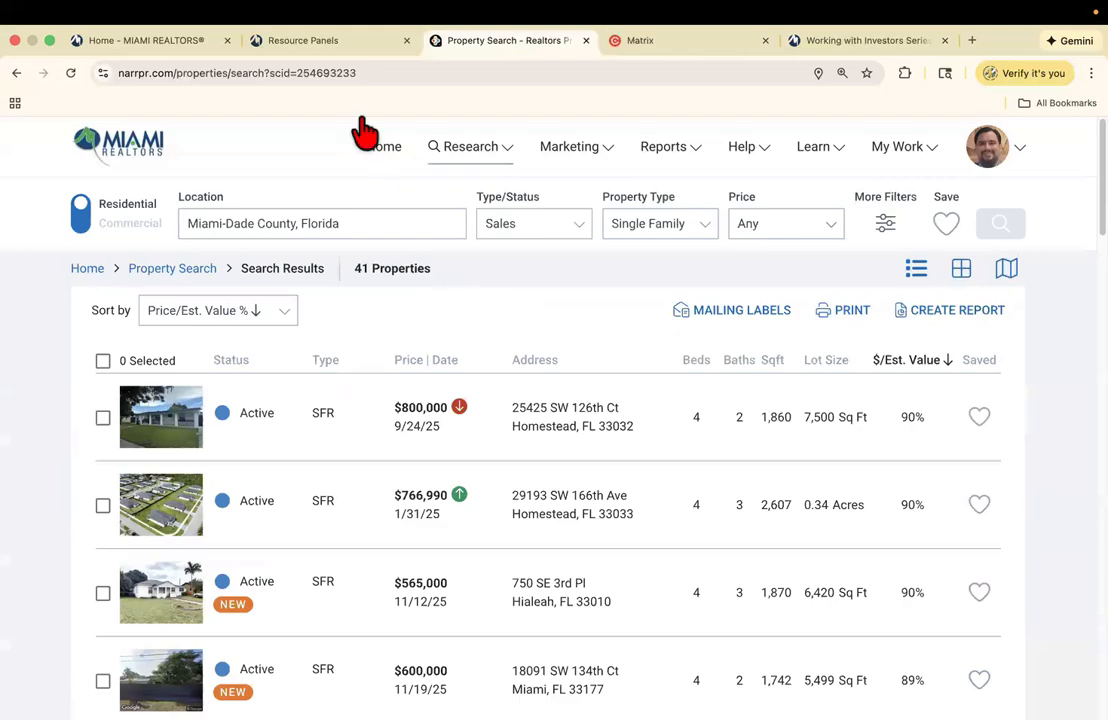
left_click(298, 42)
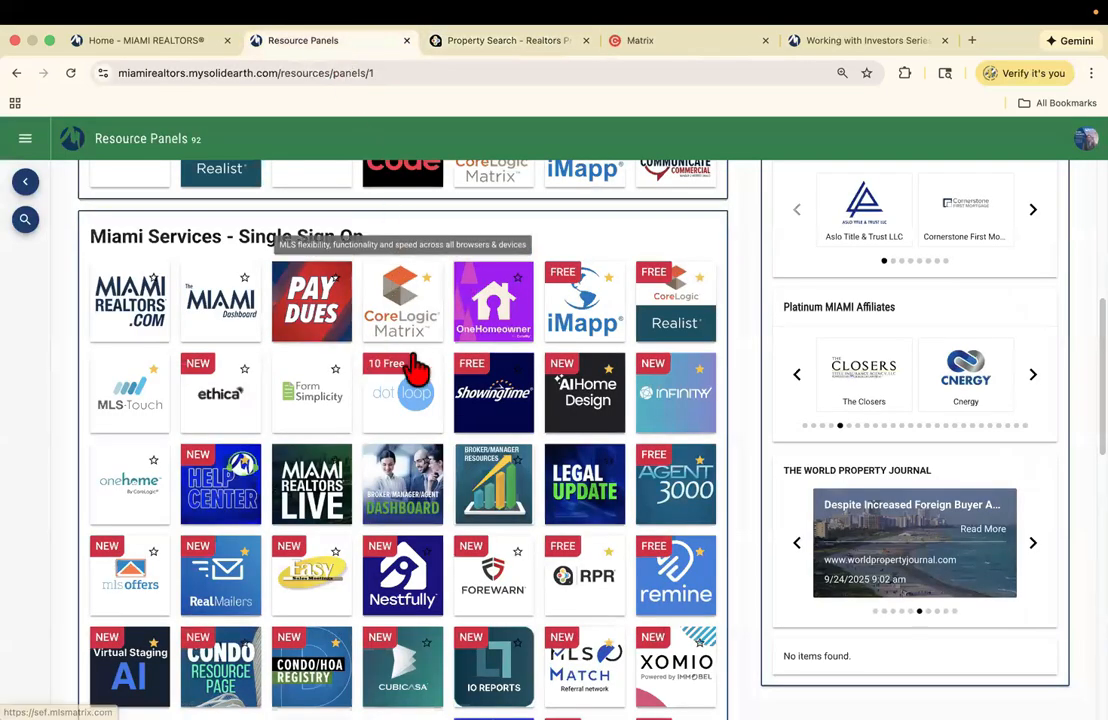
left_click(403, 305)
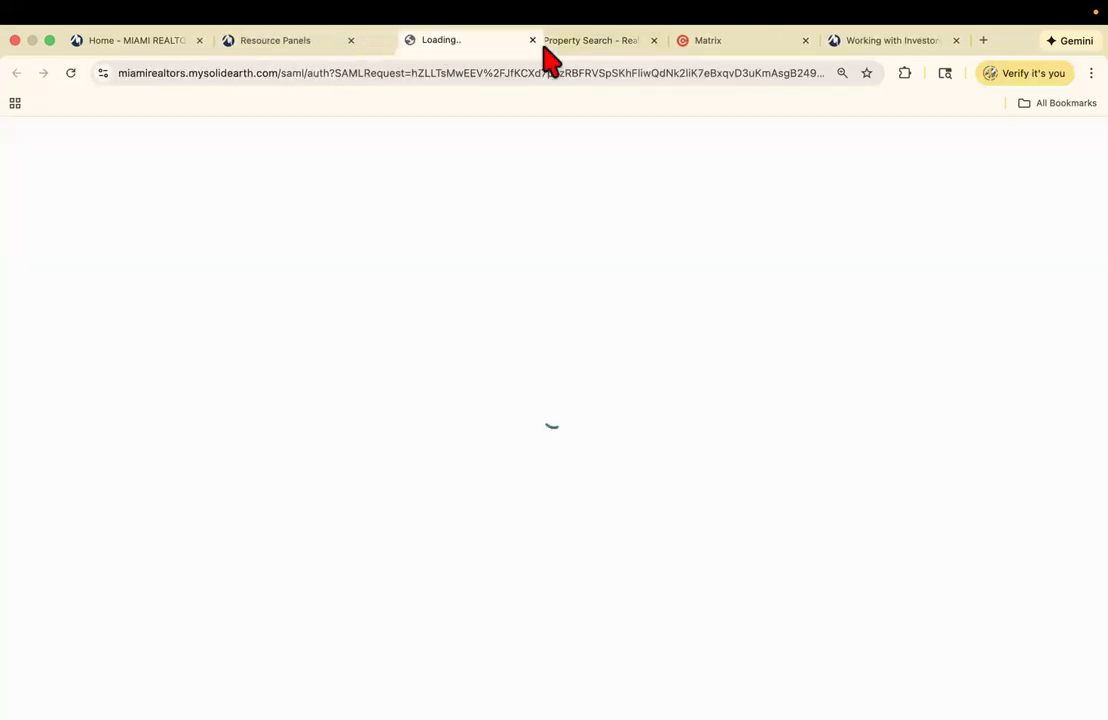
left_click_drag(540, 40, 653, 64)
left_click(467, 40)
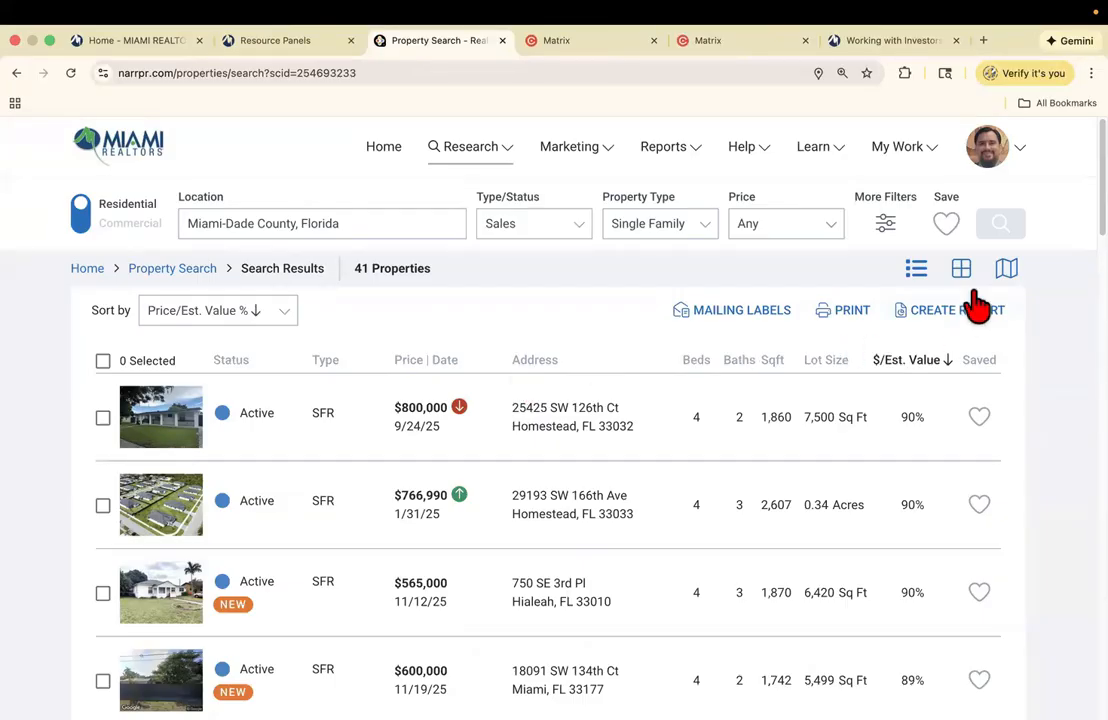
- Preview the 41 results in Map View and Photo Grid View, then return to List View
left_click(1006, 270)
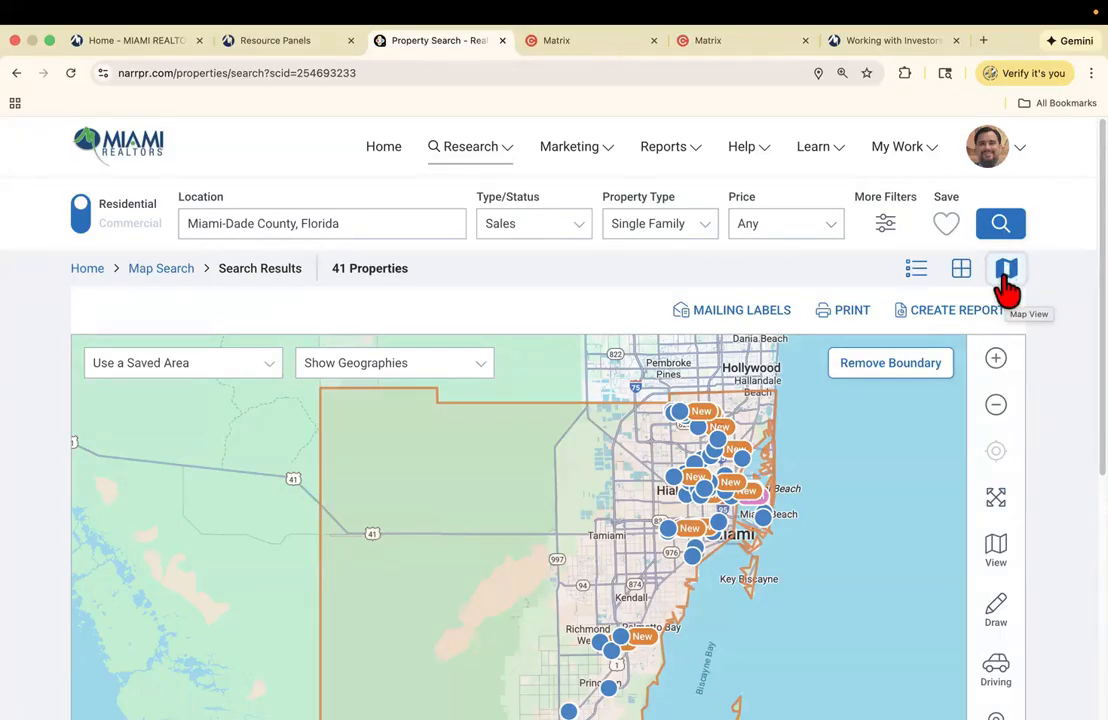
left_click(960, 280)
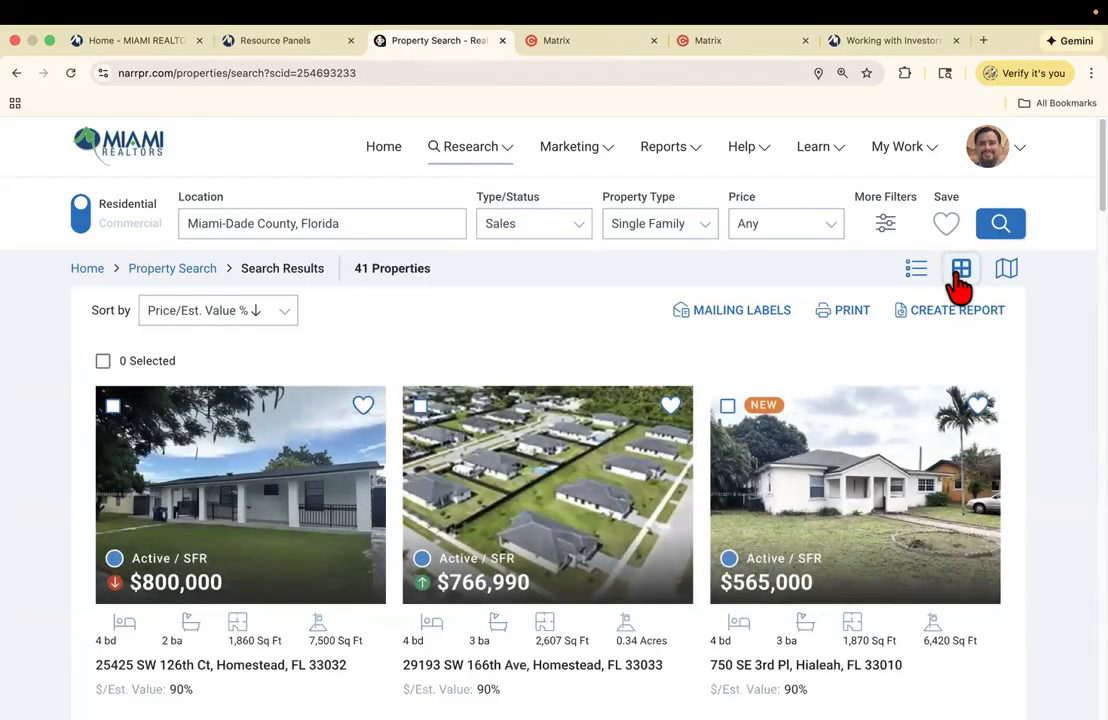
left_click(684, 505)
left_click(684, 505)
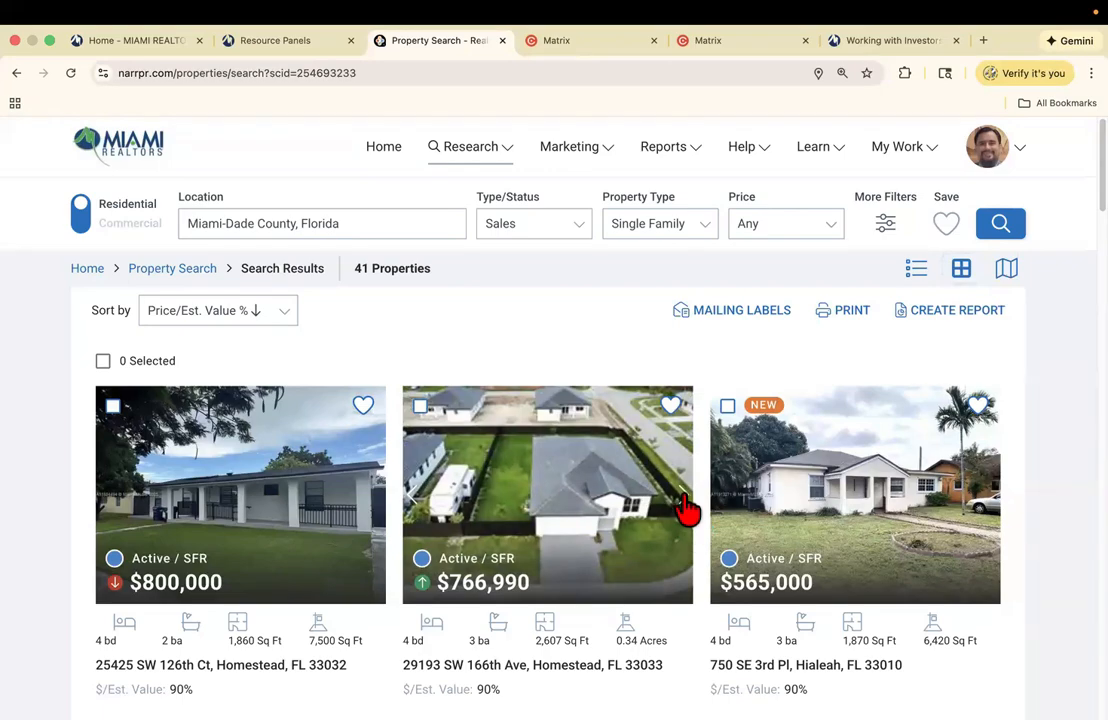
left_click(686, 508)
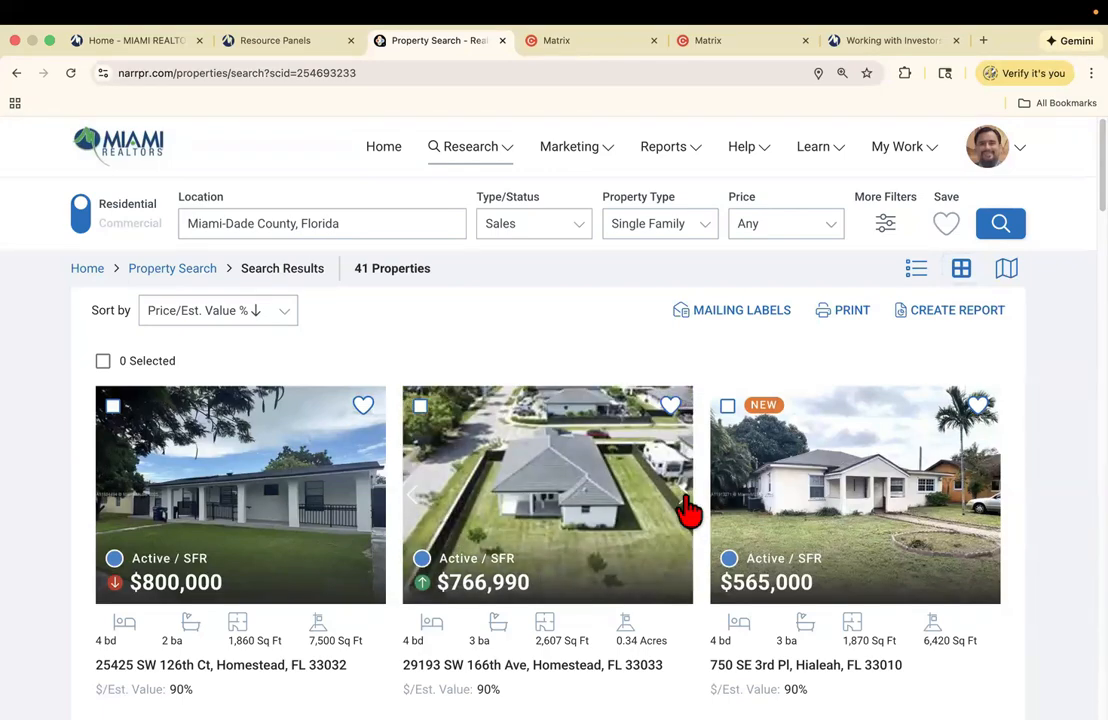
left_click(916, 270)
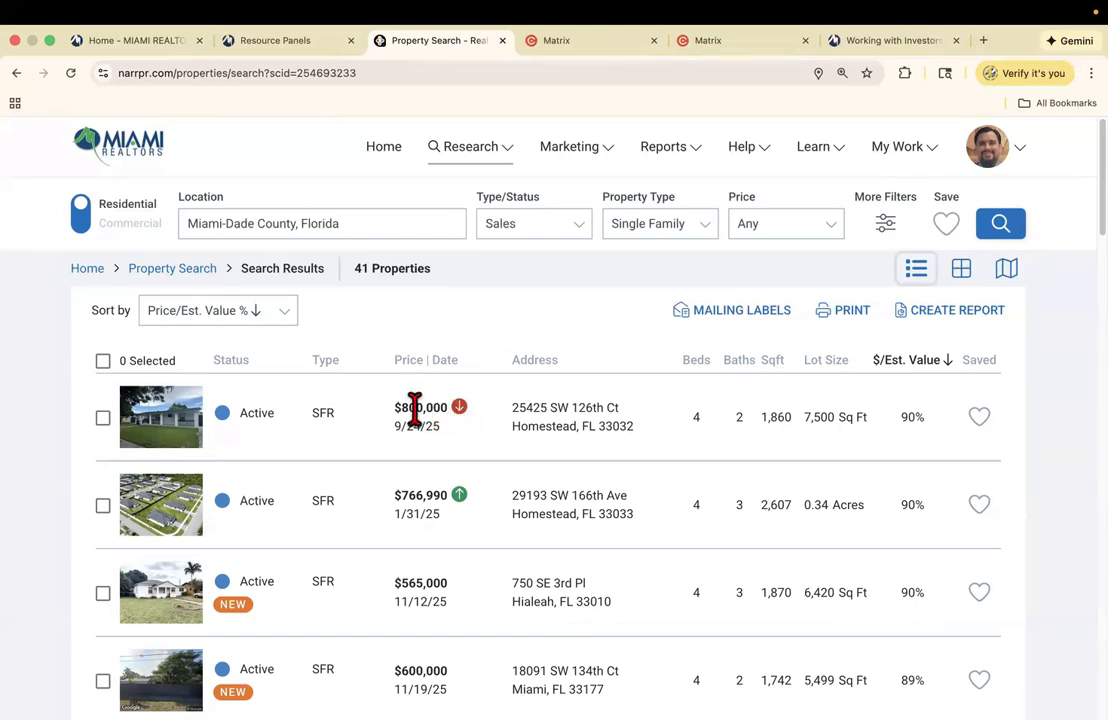
left_click(172, 432)
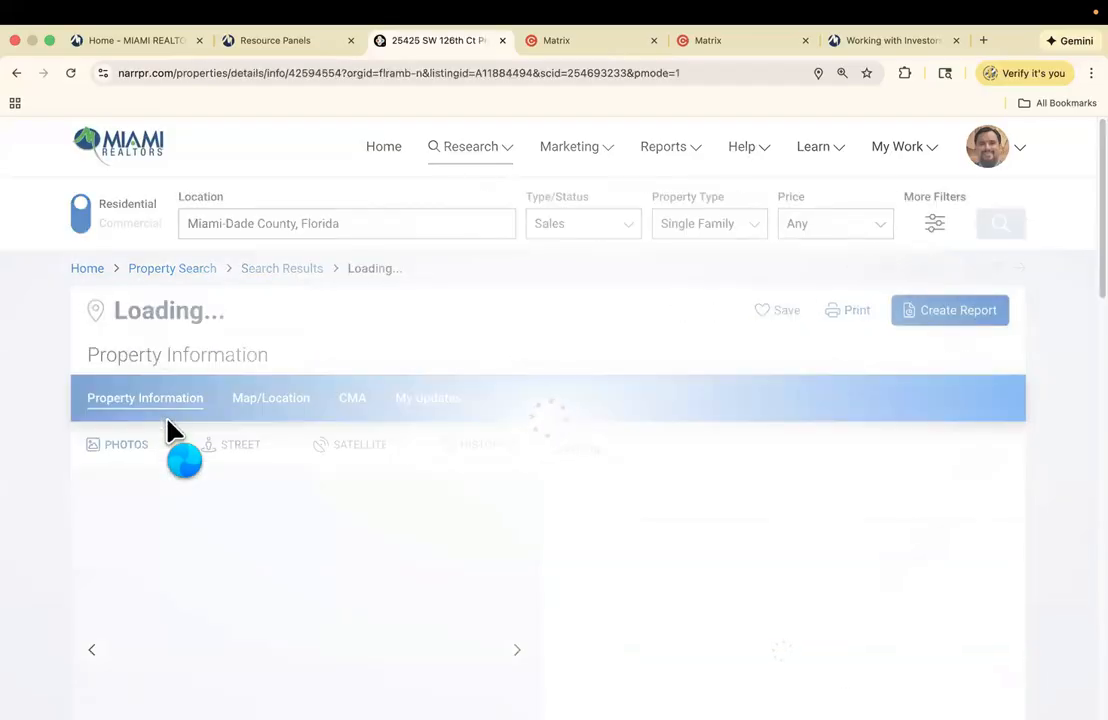
scroll(970, 328, "down", 5)
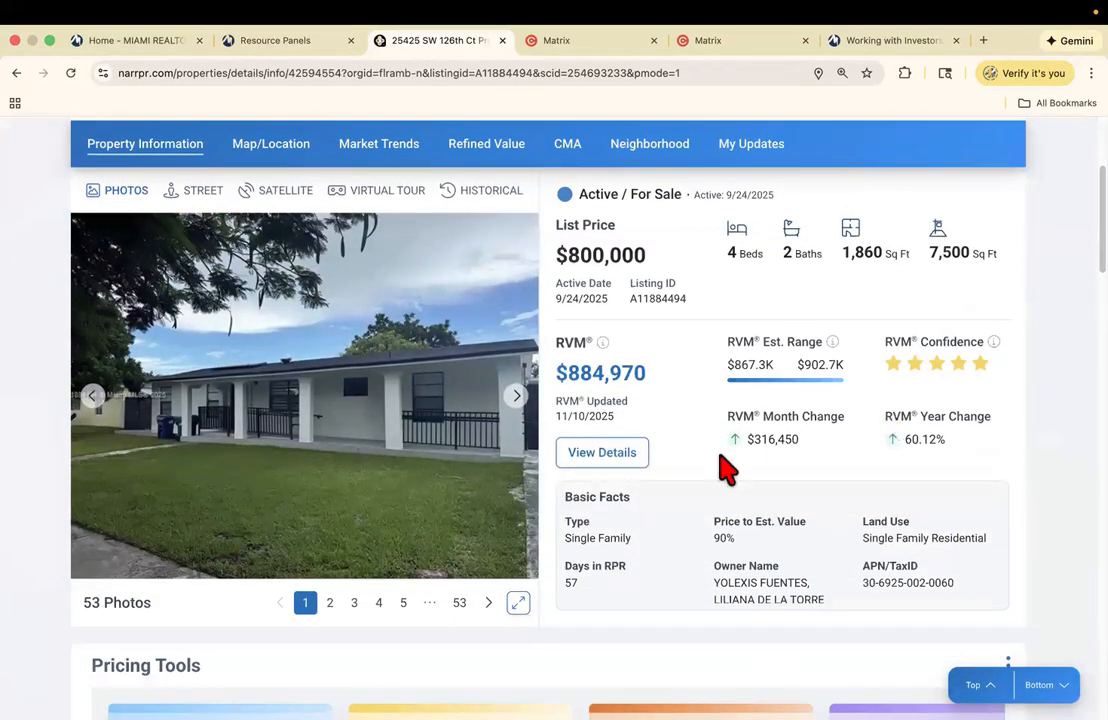
left_click(515, 398)
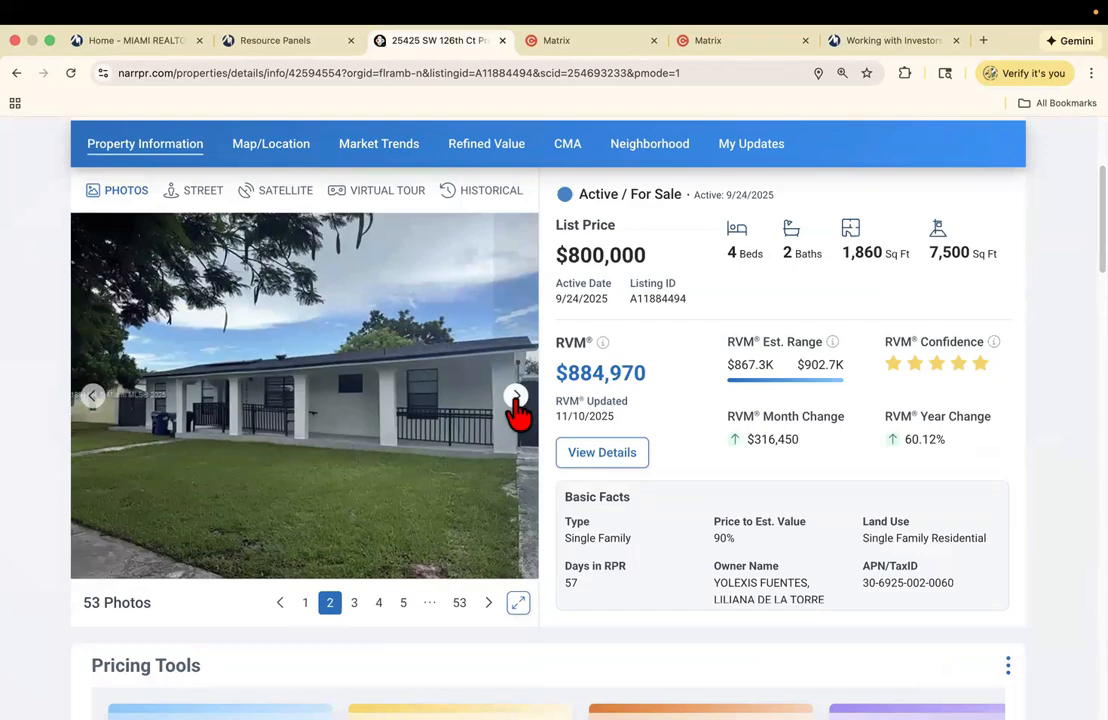
left_click(515, 398)
left_click(515, 398)
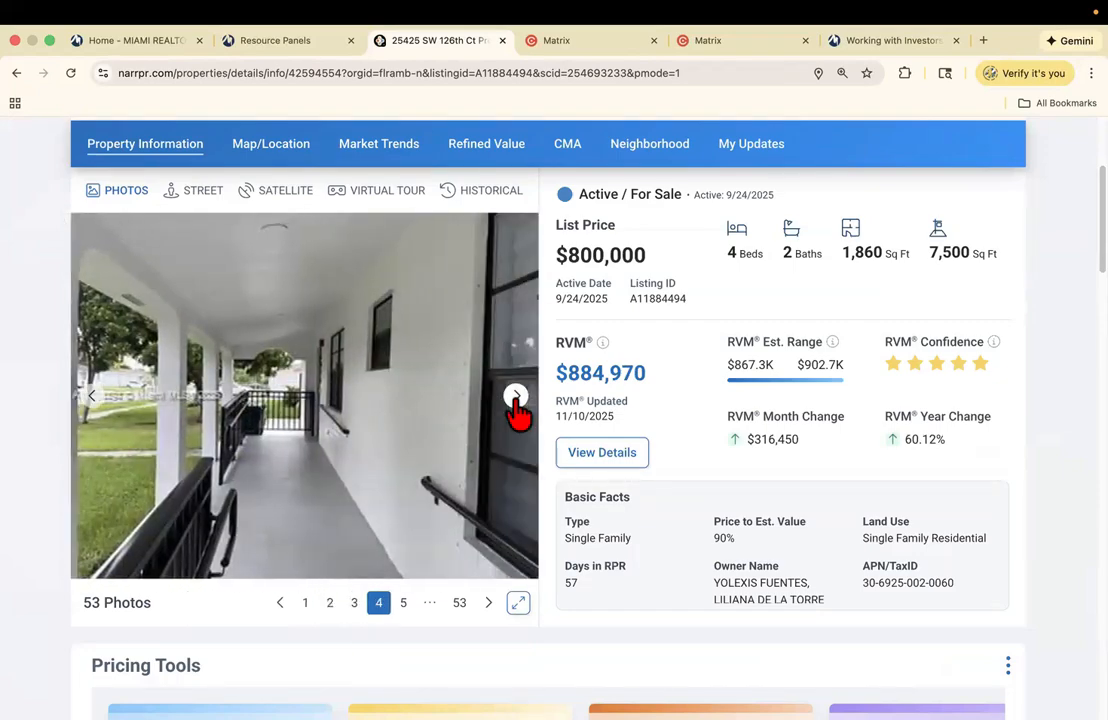
left_click(515, 398)
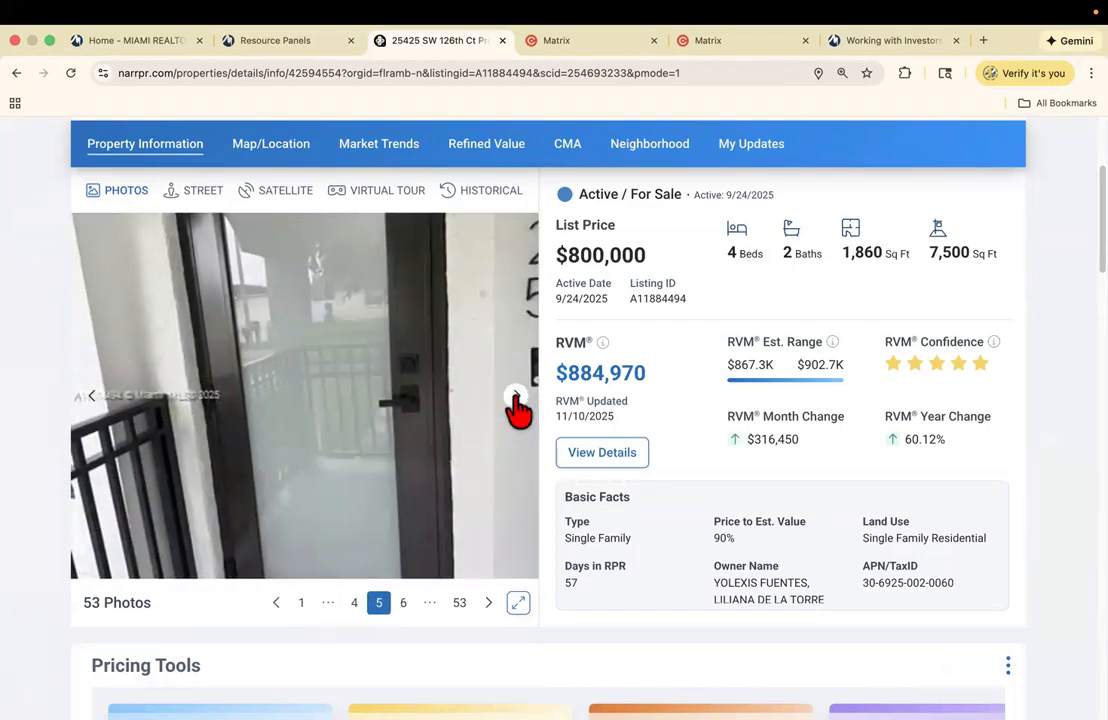
left_click(515, 398)
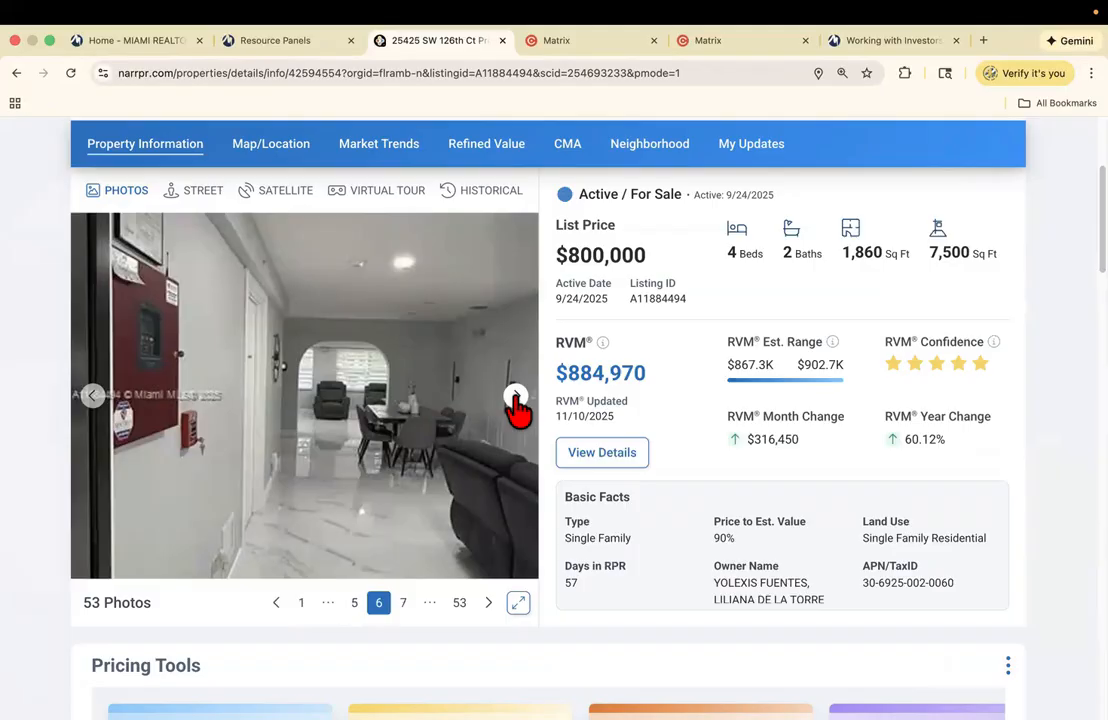
left_click(515, 398)
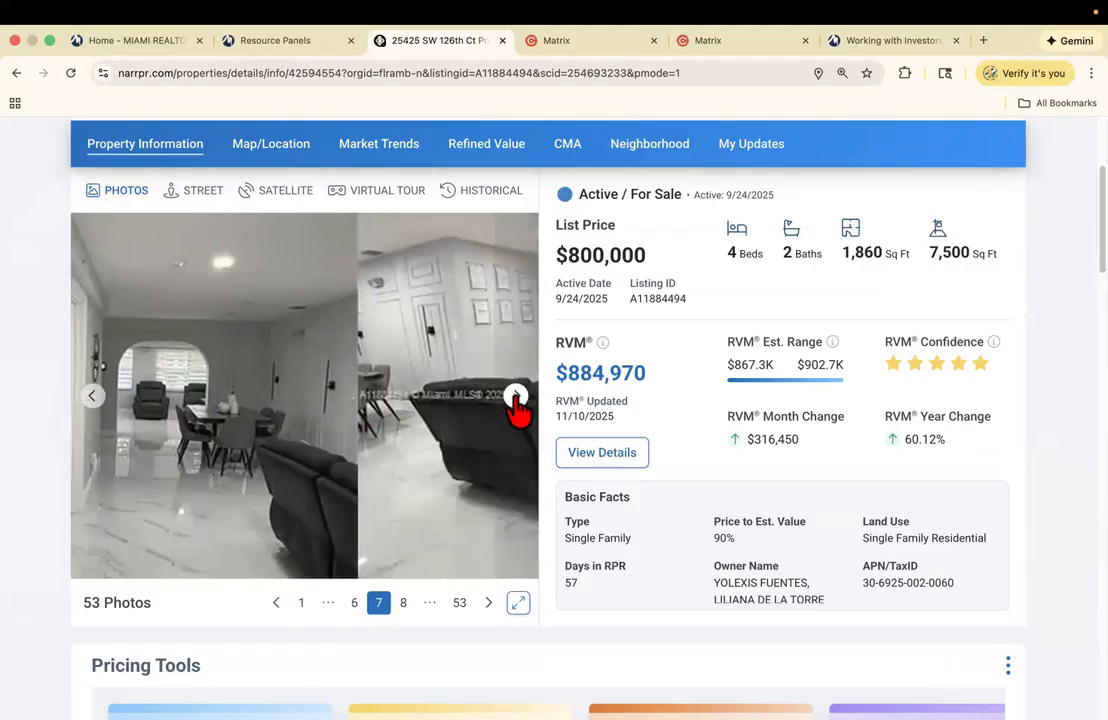
left_click(515, 398)
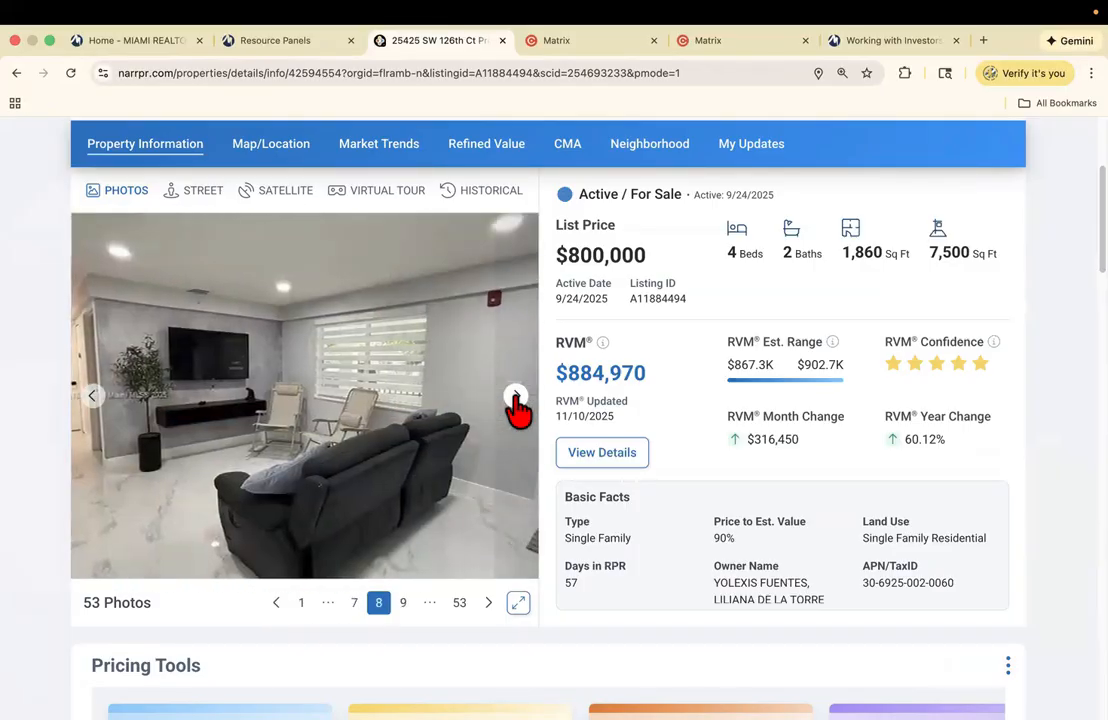
left_click(515, 398)
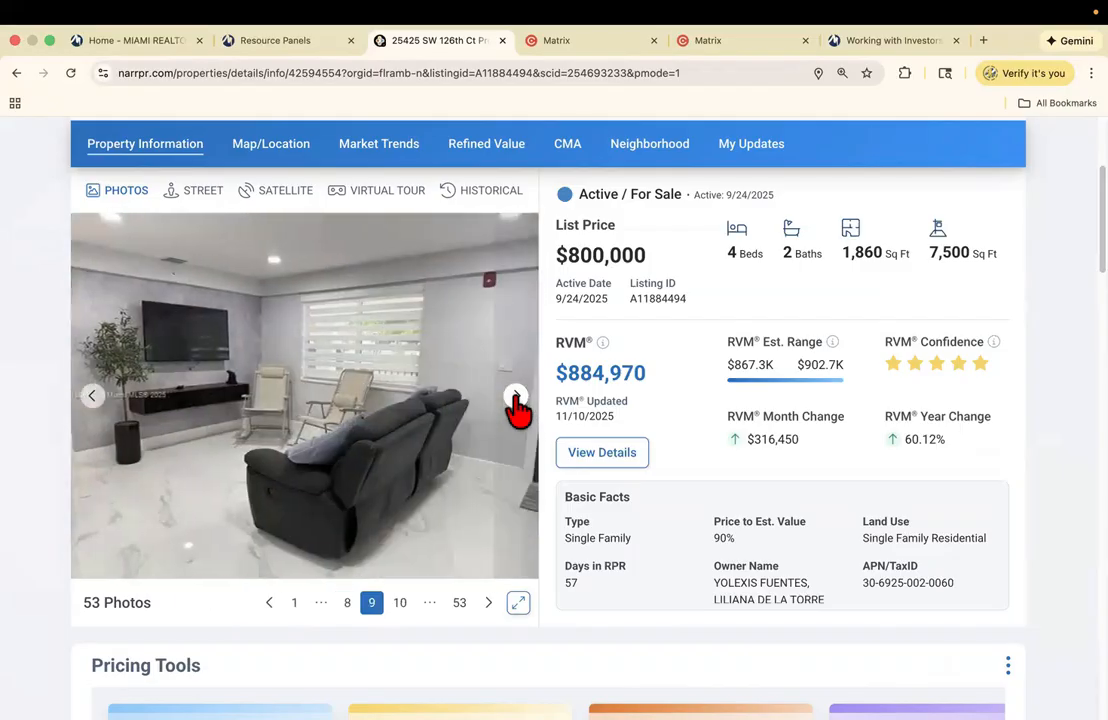
left_click(515, 398)
left_click(515, 398)
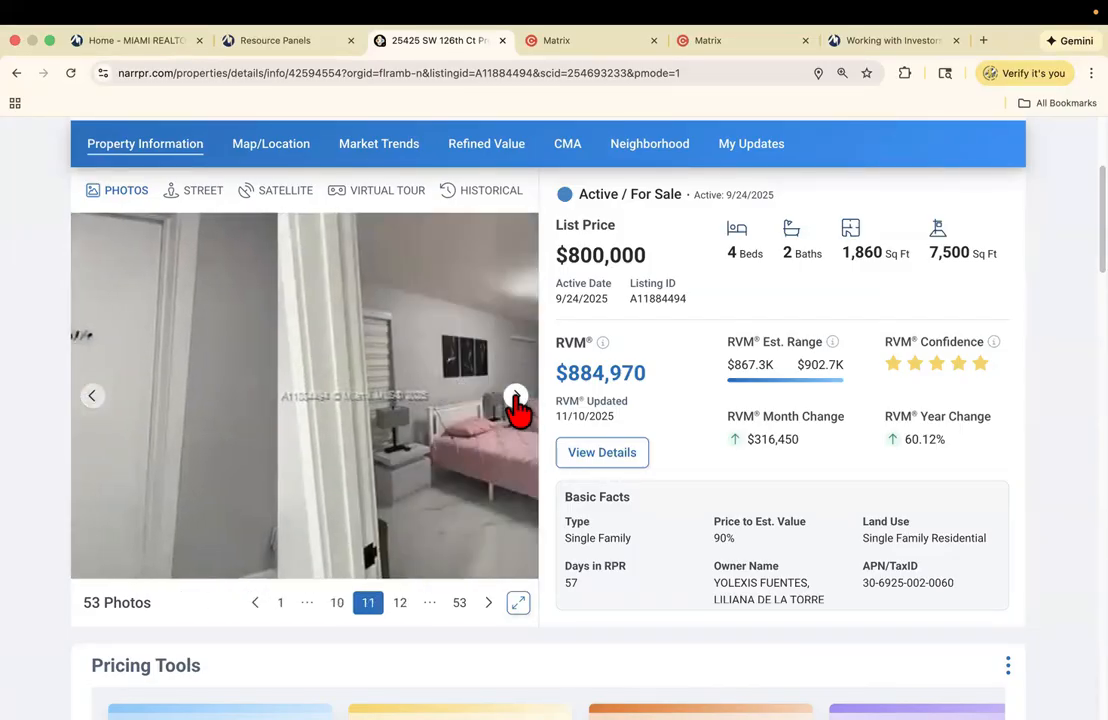
left_click(515, 398)
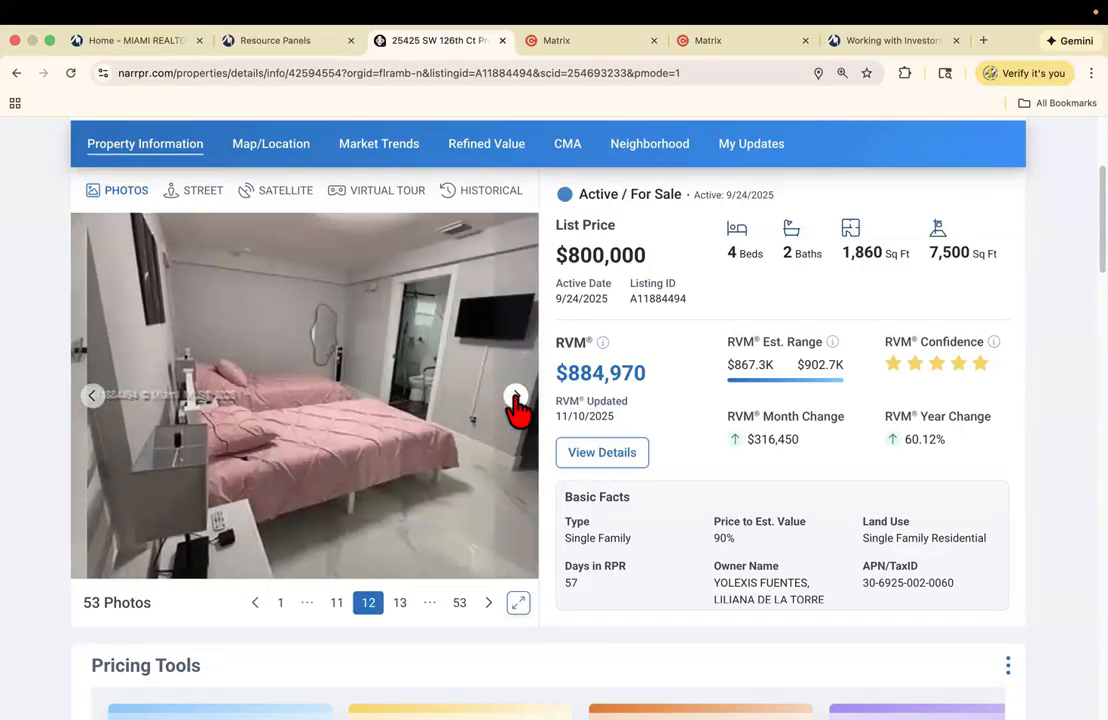
left_click(515, 398)
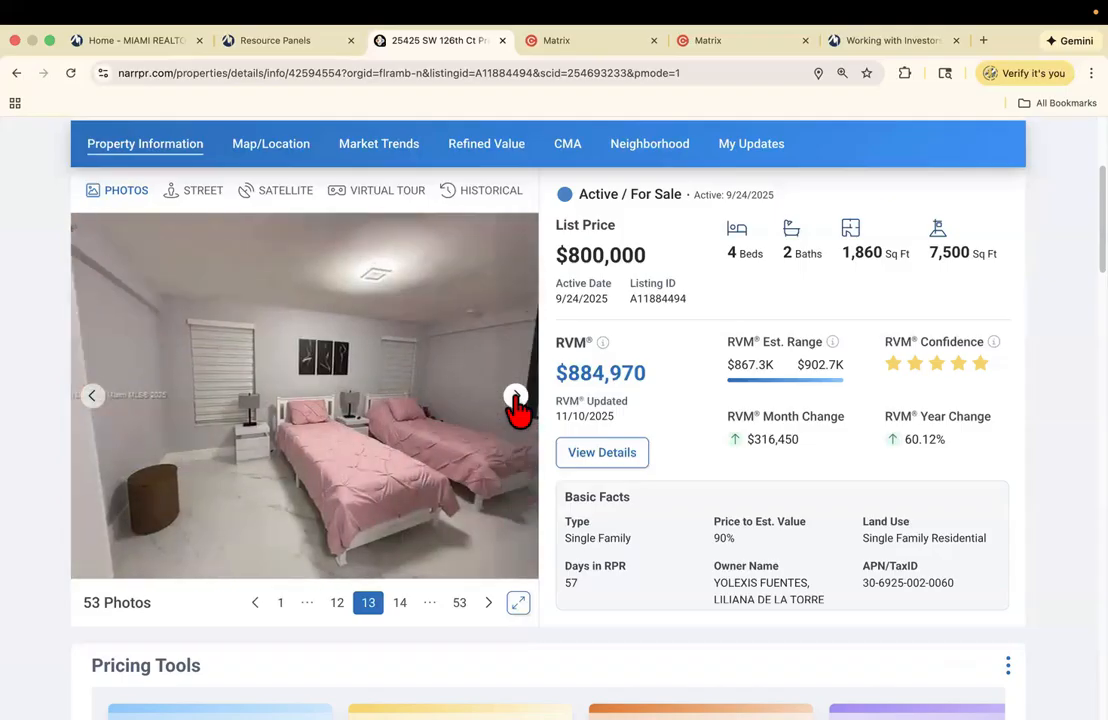
left_click(515, 398)
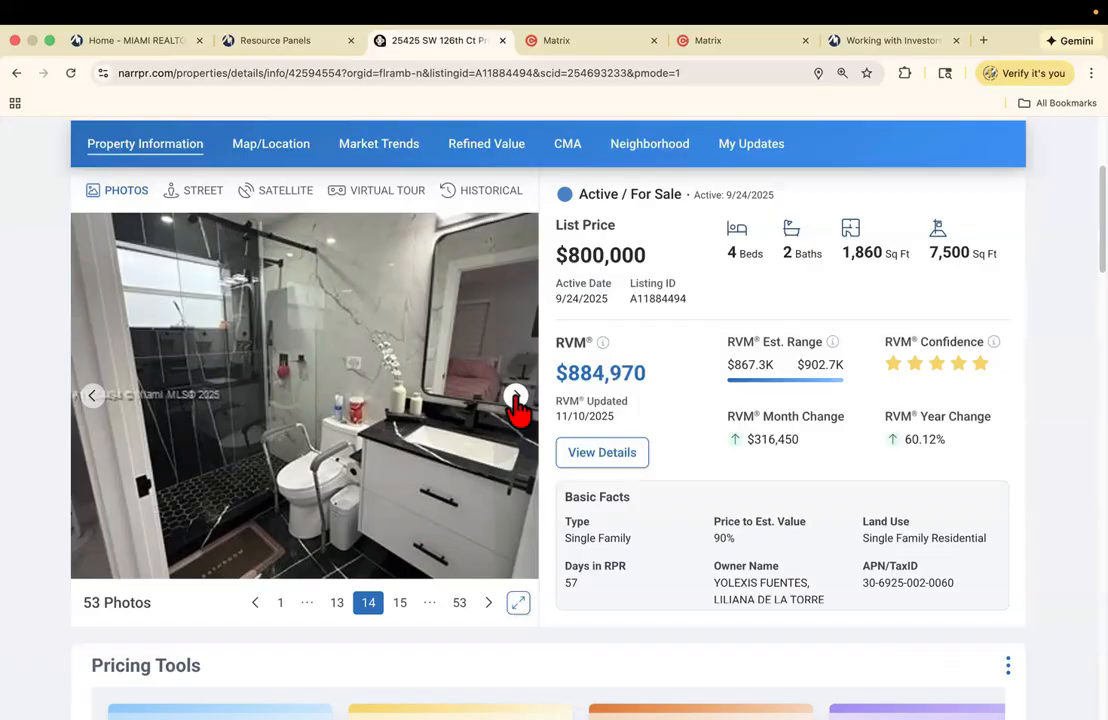
left_click(515, 398)
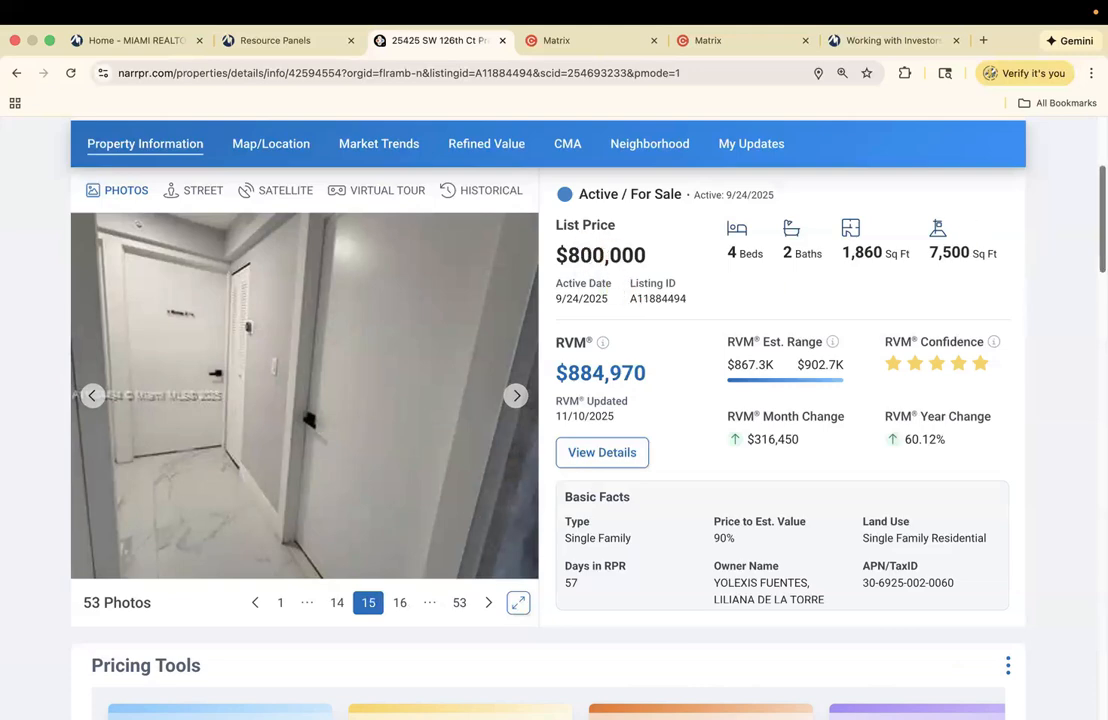
scroll(848, 270, "up", 3)
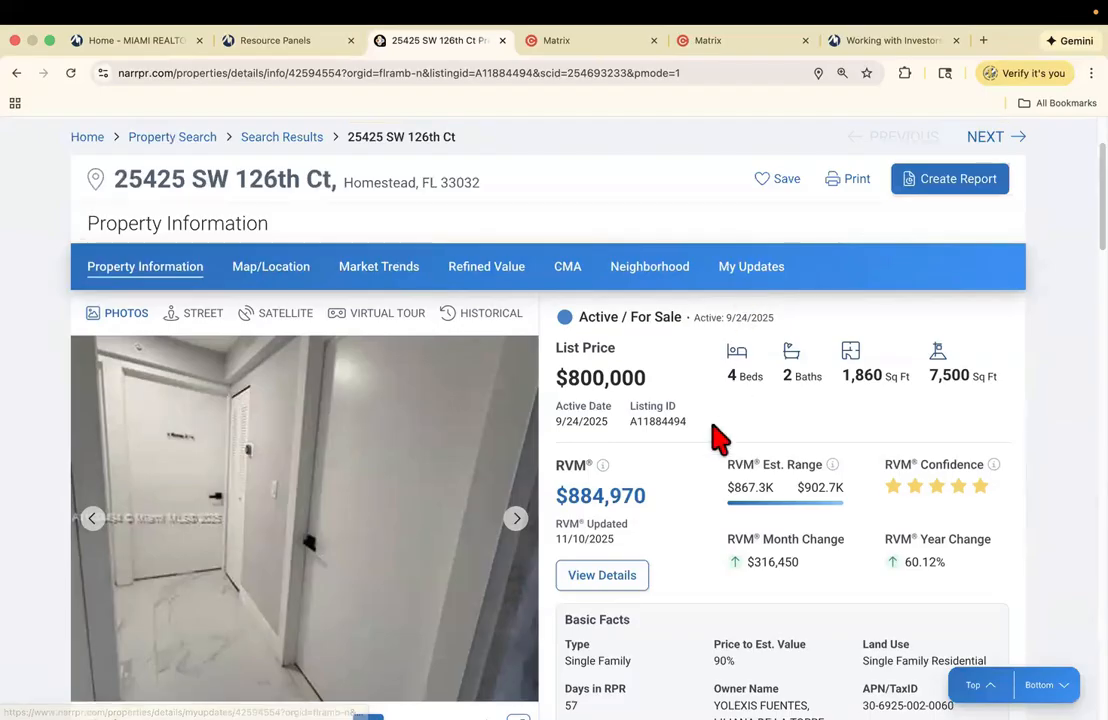
scroll(548, 400, "down", 3)
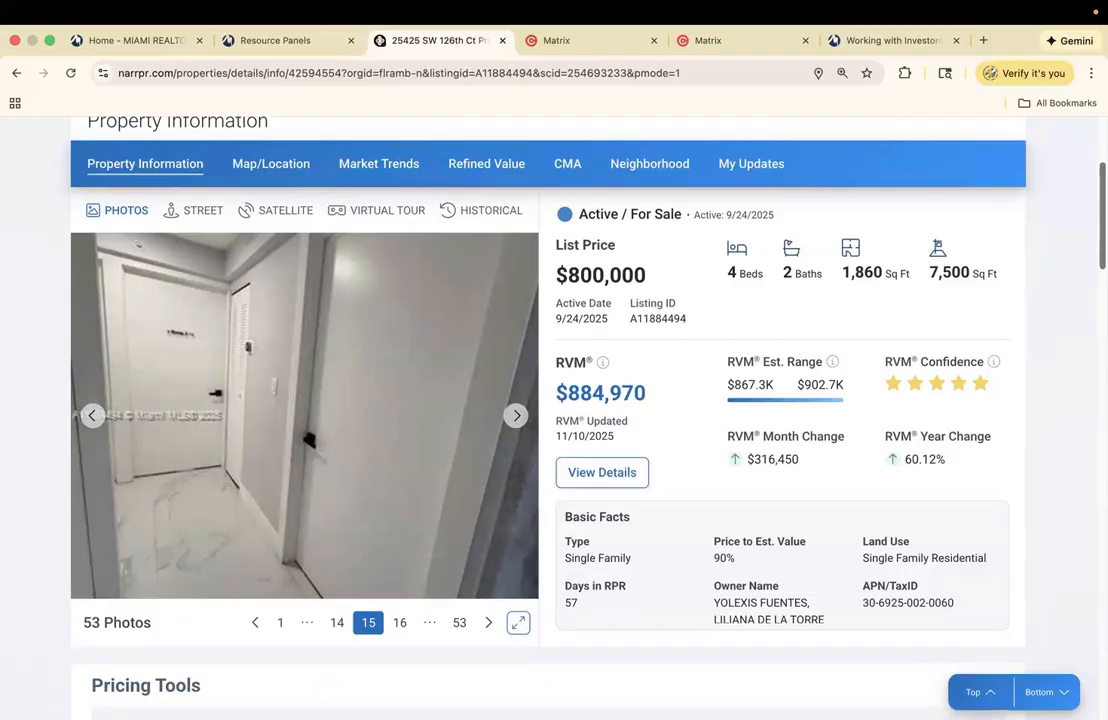
scroll(686, 408, "down", 1)
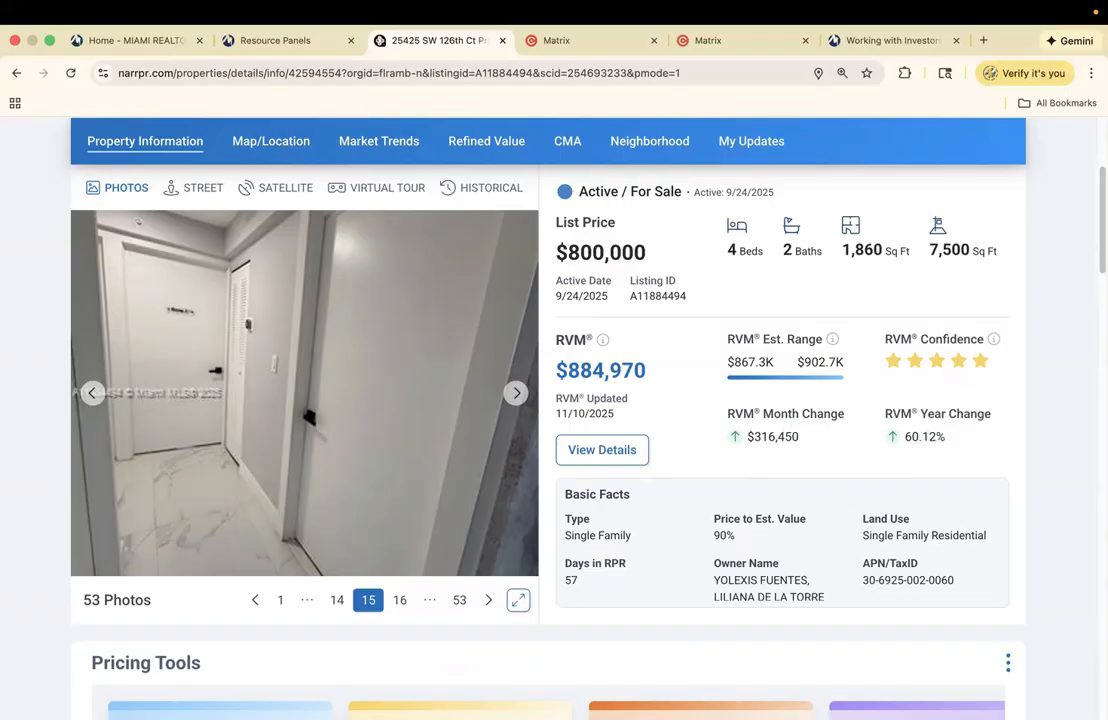
scroll(876, 422, "up", 1)
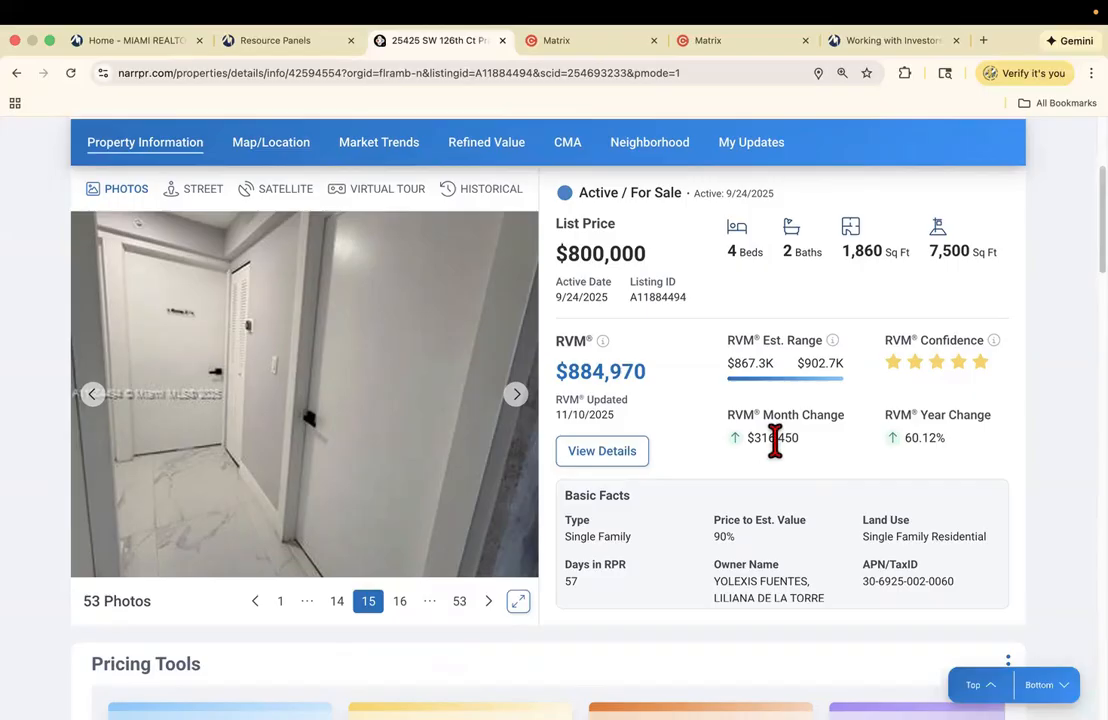
scroll(548, 420, "down", 5)
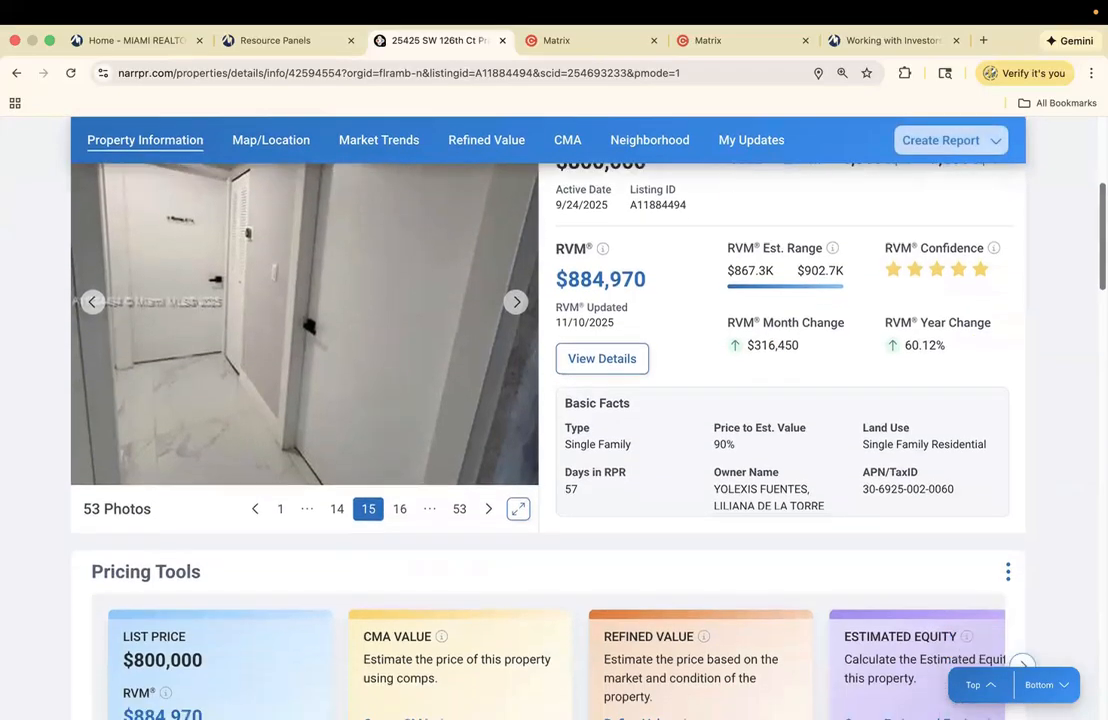
scroll(548, 420, "down", 2)
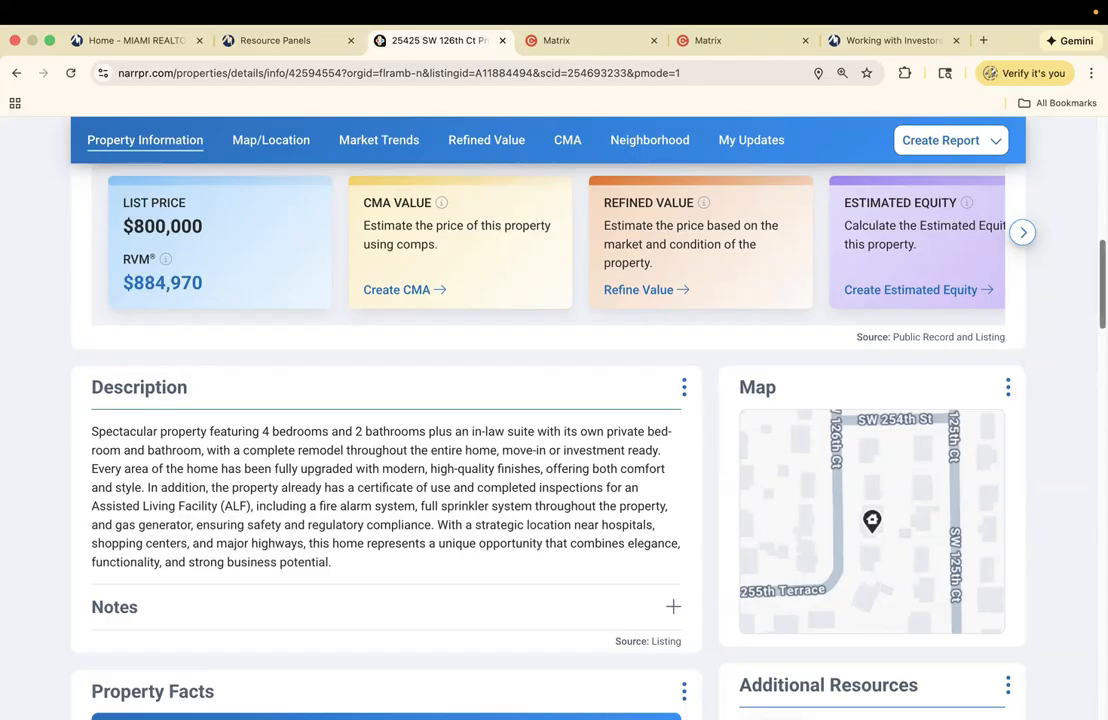
scroll(160, 510, "up", 10)
scroll(297, 415, "down", 3)
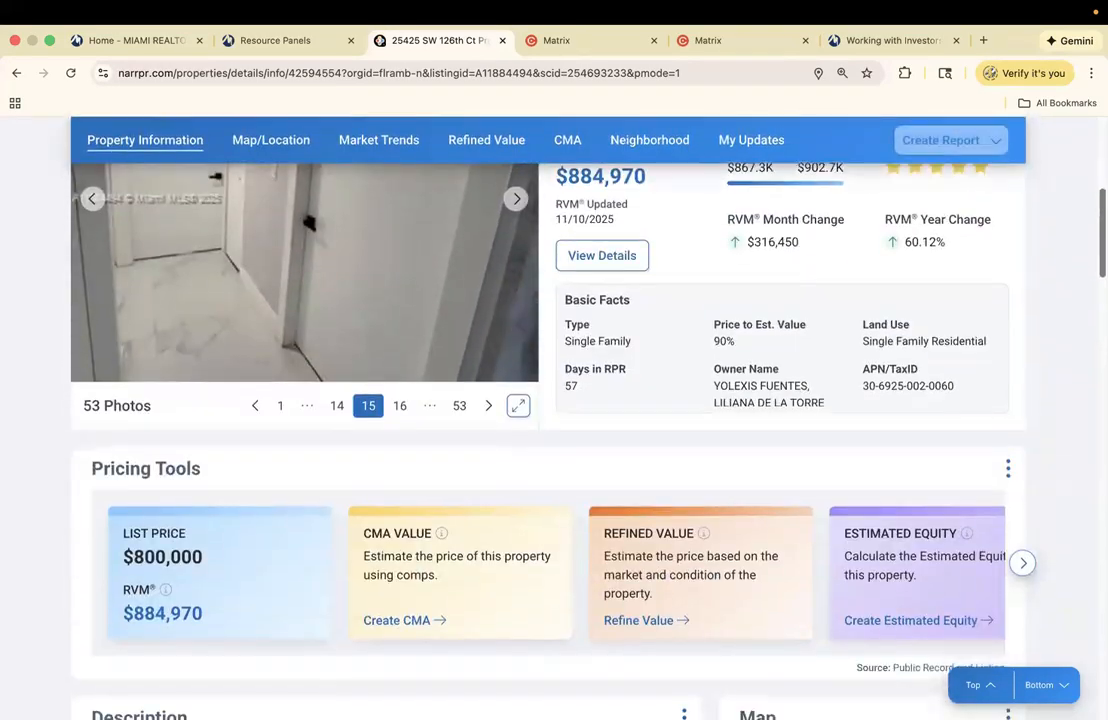
left_click(282, 405)
scroll(938, 335, "up", 3)
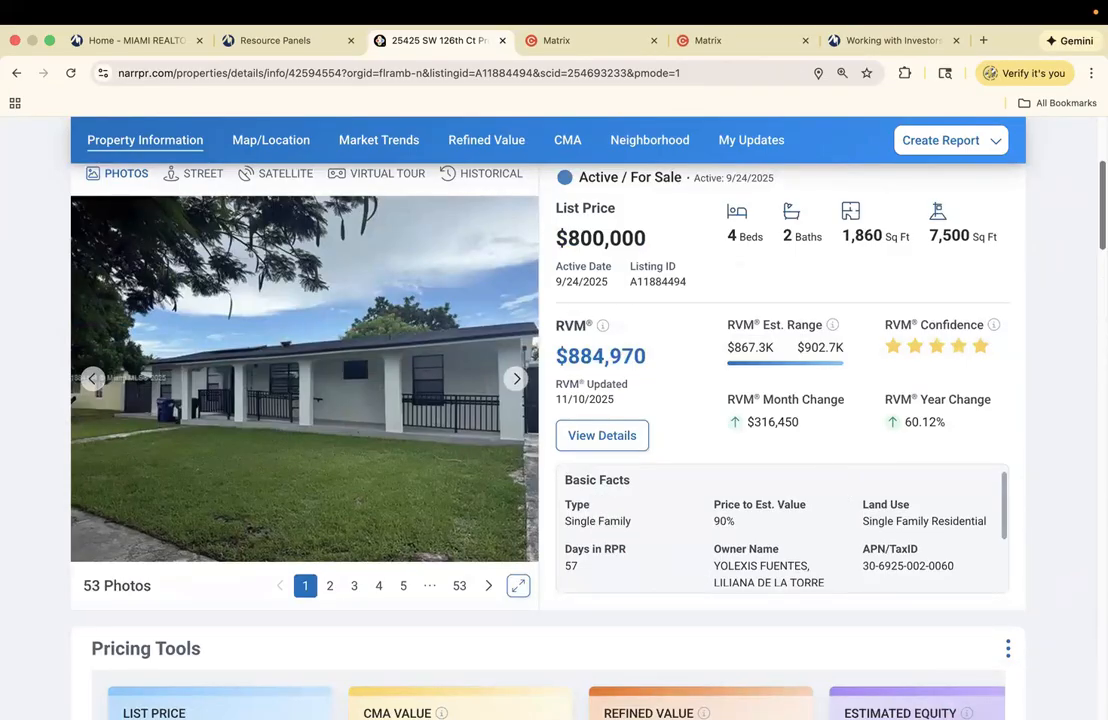
scroll(554, 420, "down", 5)
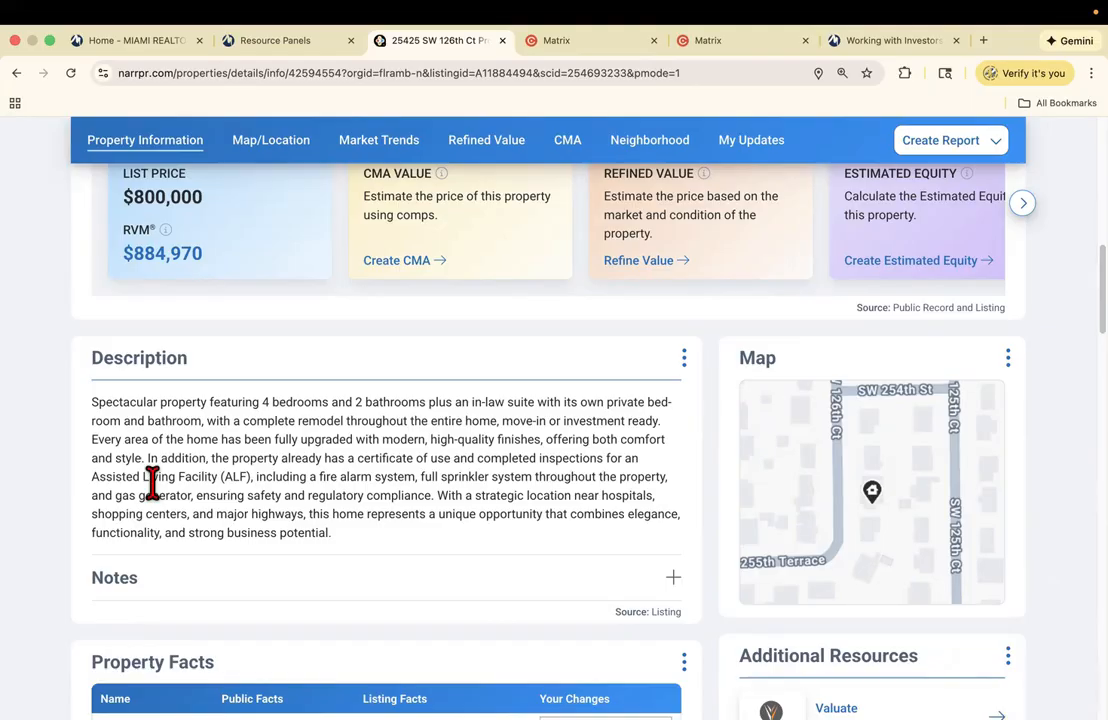
scroll(548, 420, "up", 10)
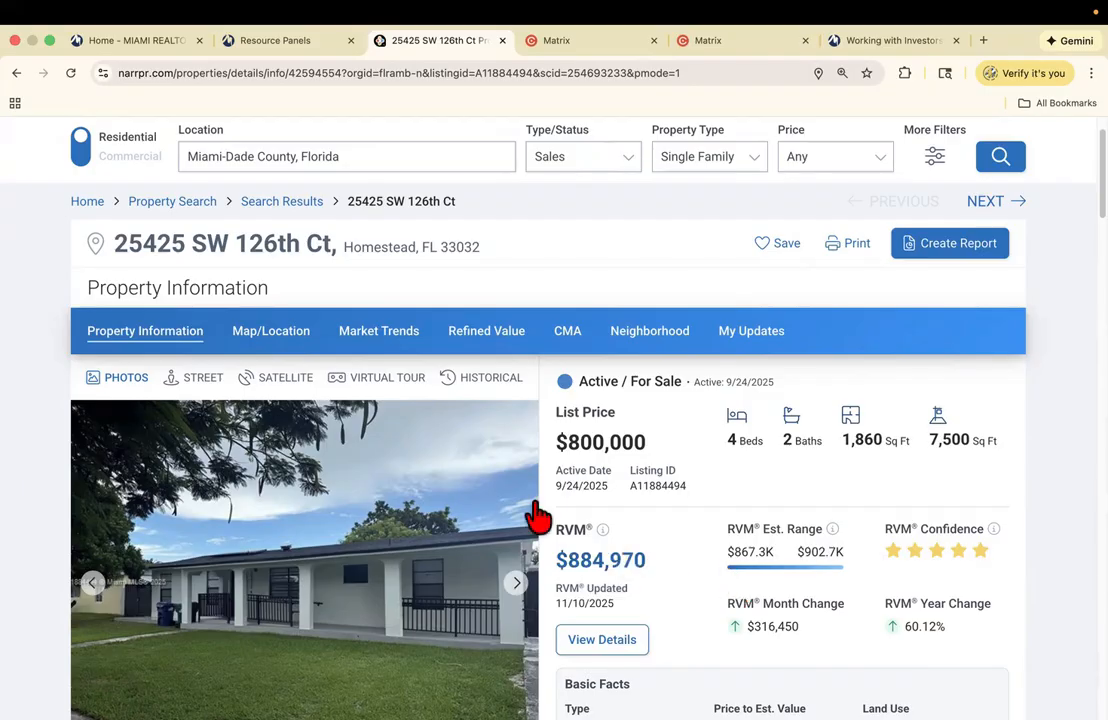
left_click(272, 203)
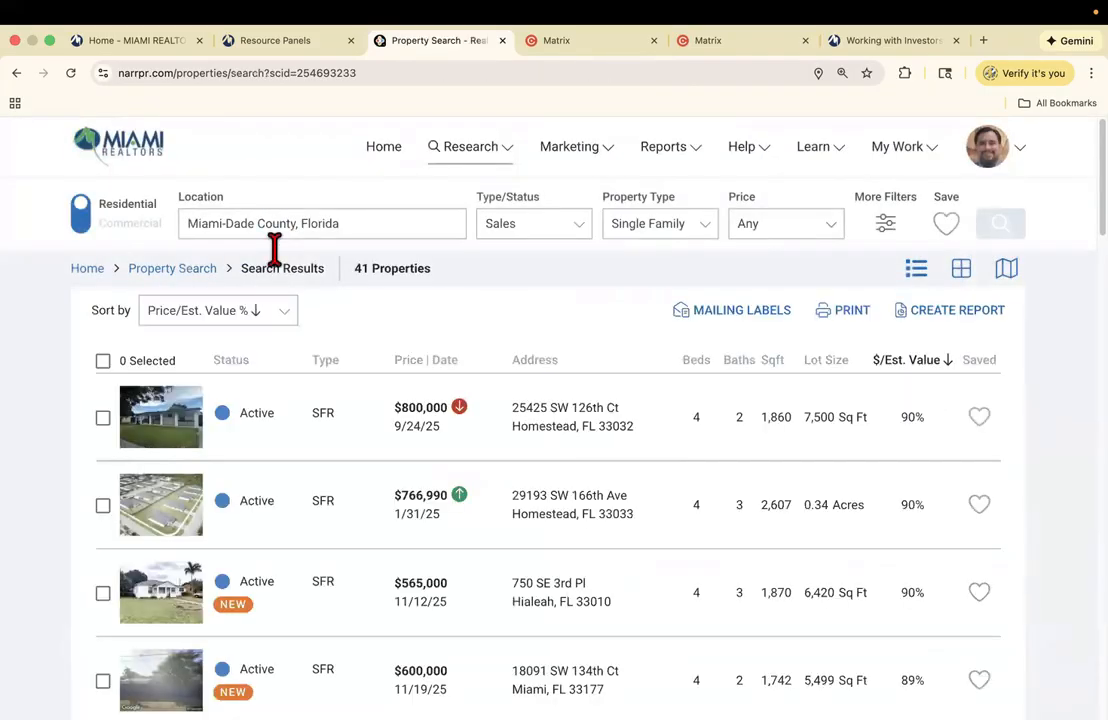
scroll(550, 450, "down", 5)
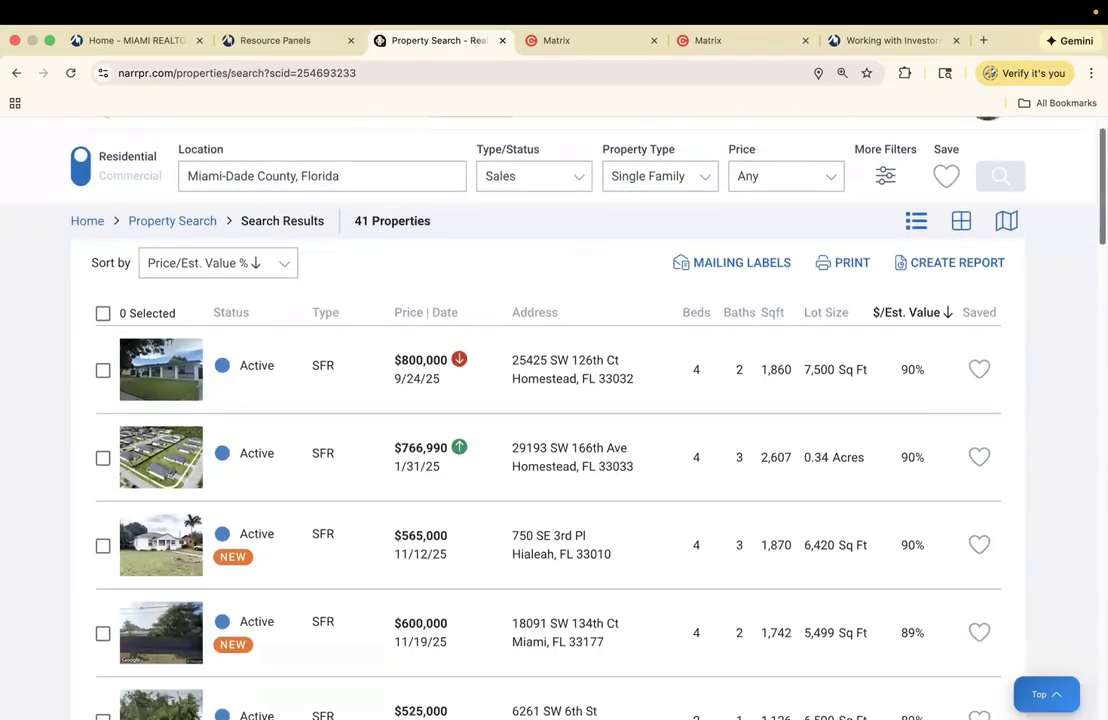
scroll(550, 450, "down", 5)
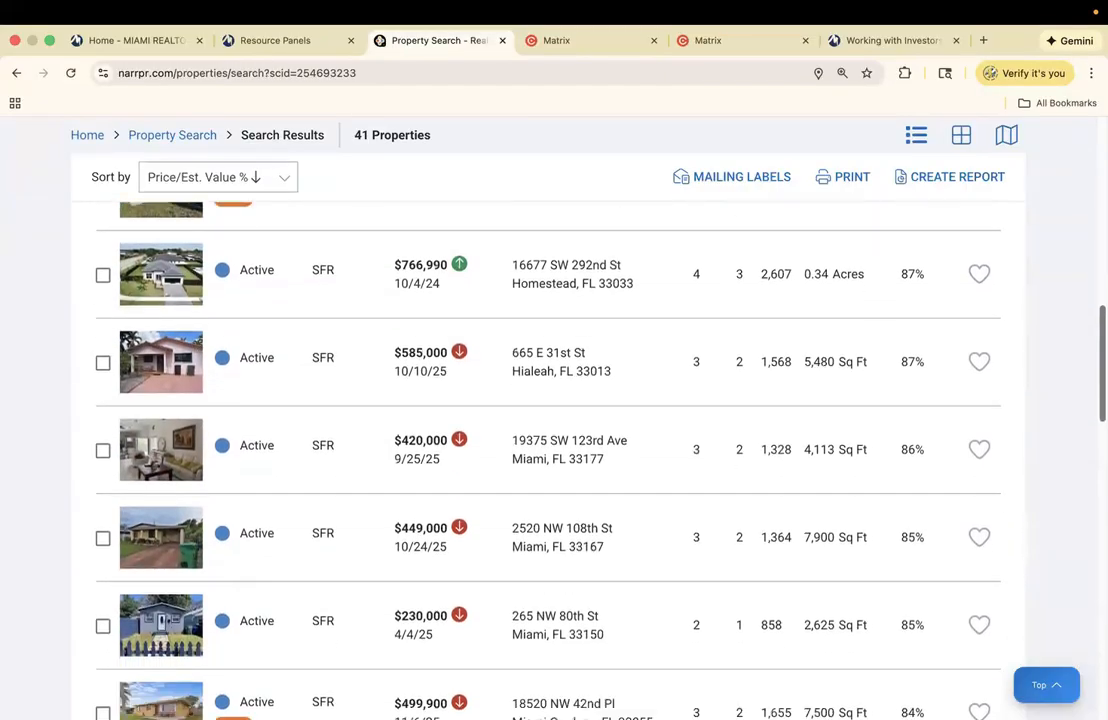
scroll(550, 450, "down", 6)
scroll(550, 450, "down", 2)
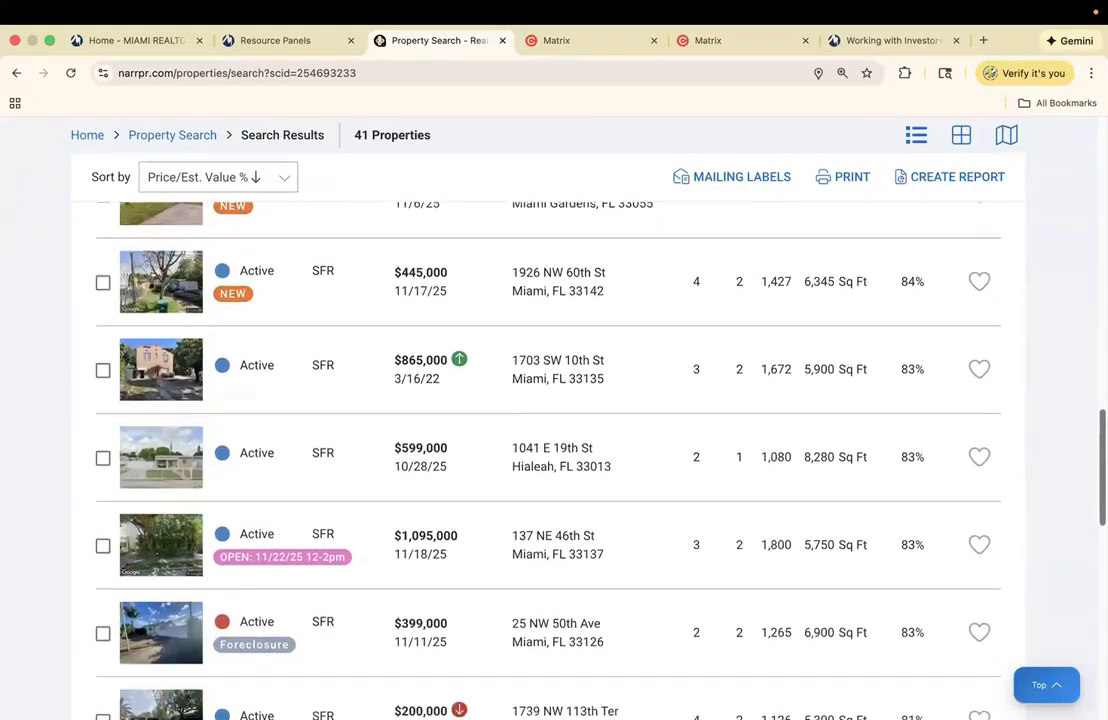
scroll(550, 450, "down", 5)
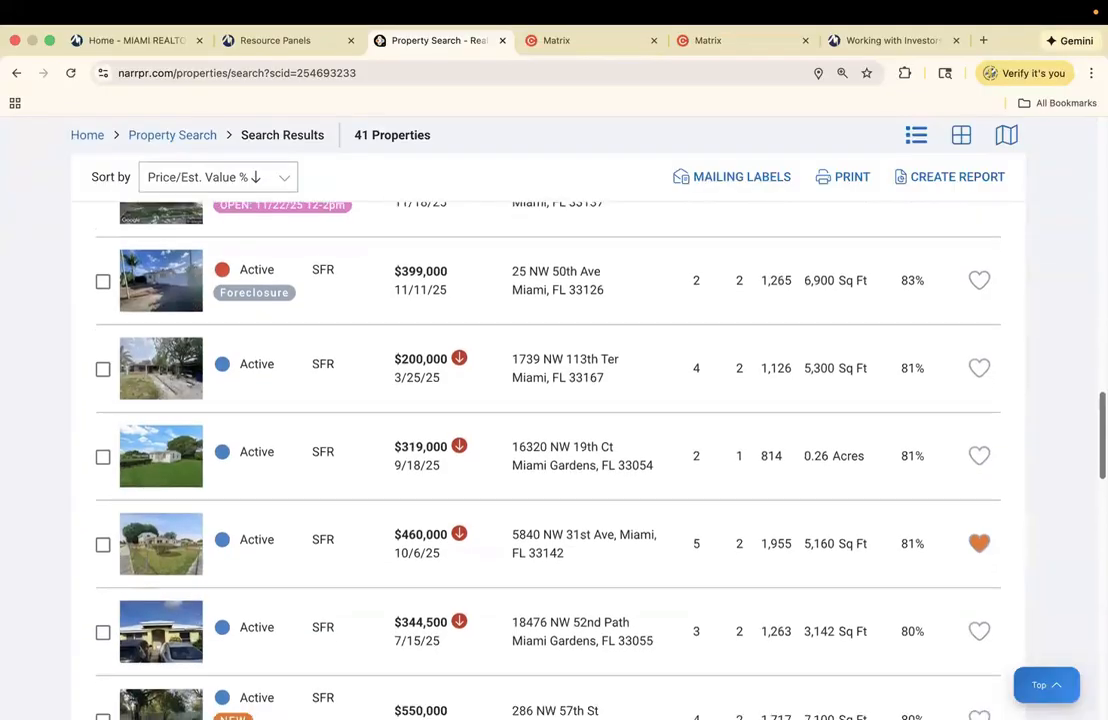
scroll(550, 450, "down", 3)
scroll(550, 450, "down", 1)
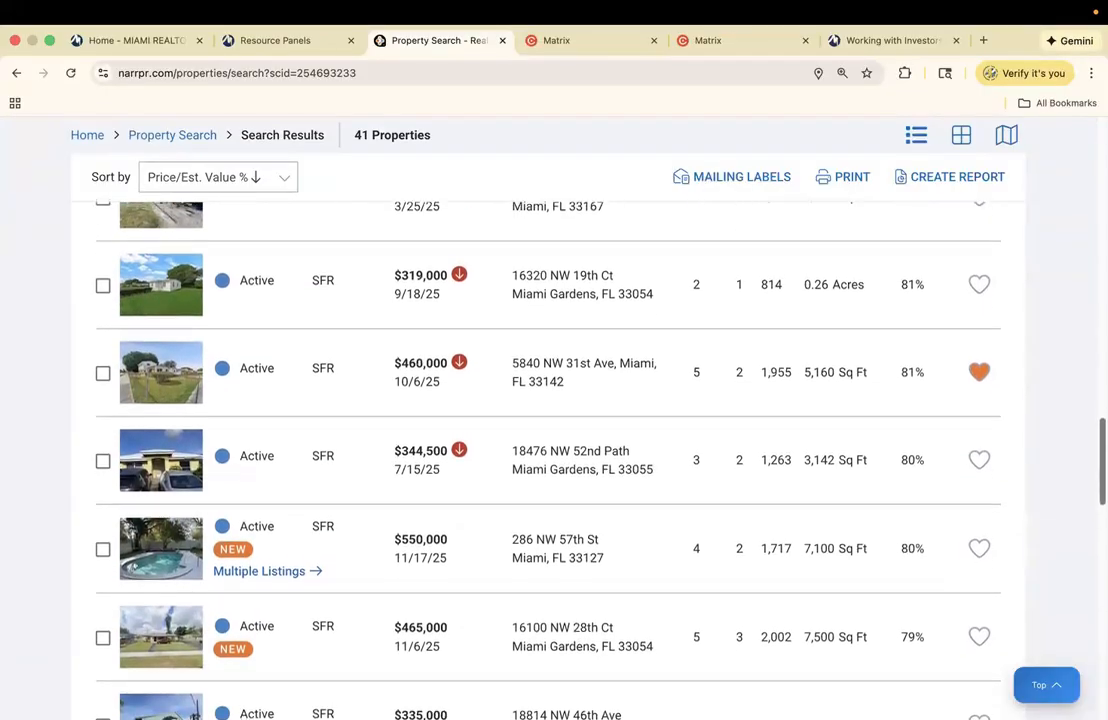
scroll(550, 450, "down", 2)
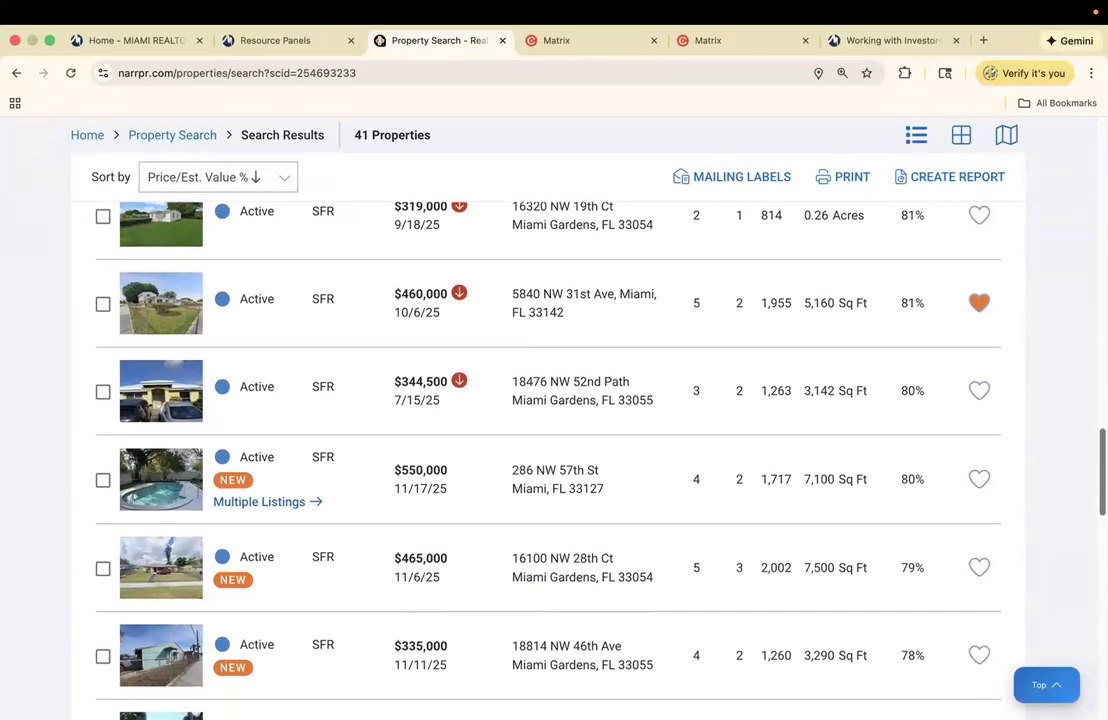
scroll(550, 450, "up", 1)
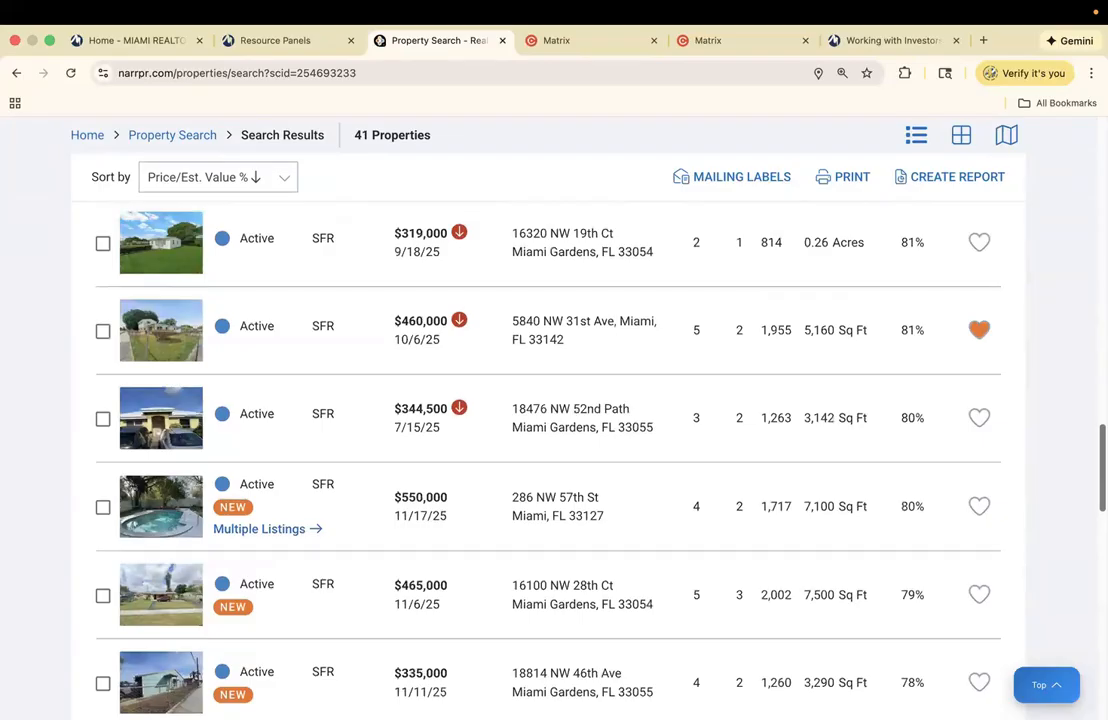
scroll(550, 450, "down", 8)
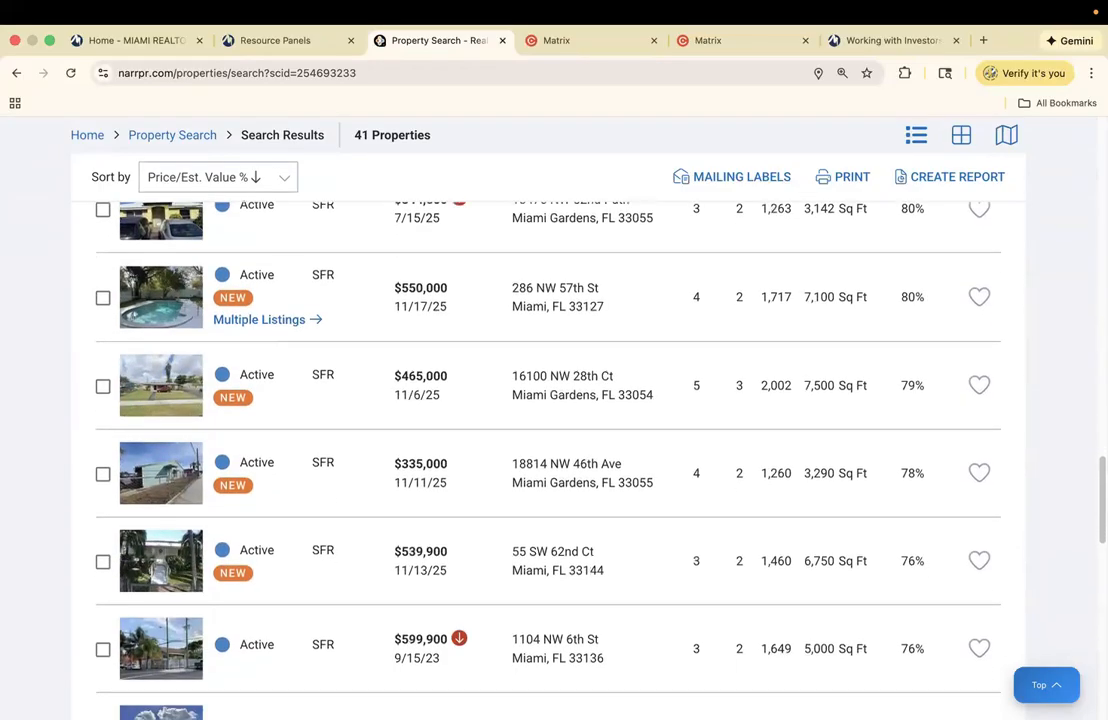
scroll(945, 575, "down", 5)
left_click_drag(945, 572, 945, 575)
scroll(545, 460, "down", 1)
left_click(598, 536)
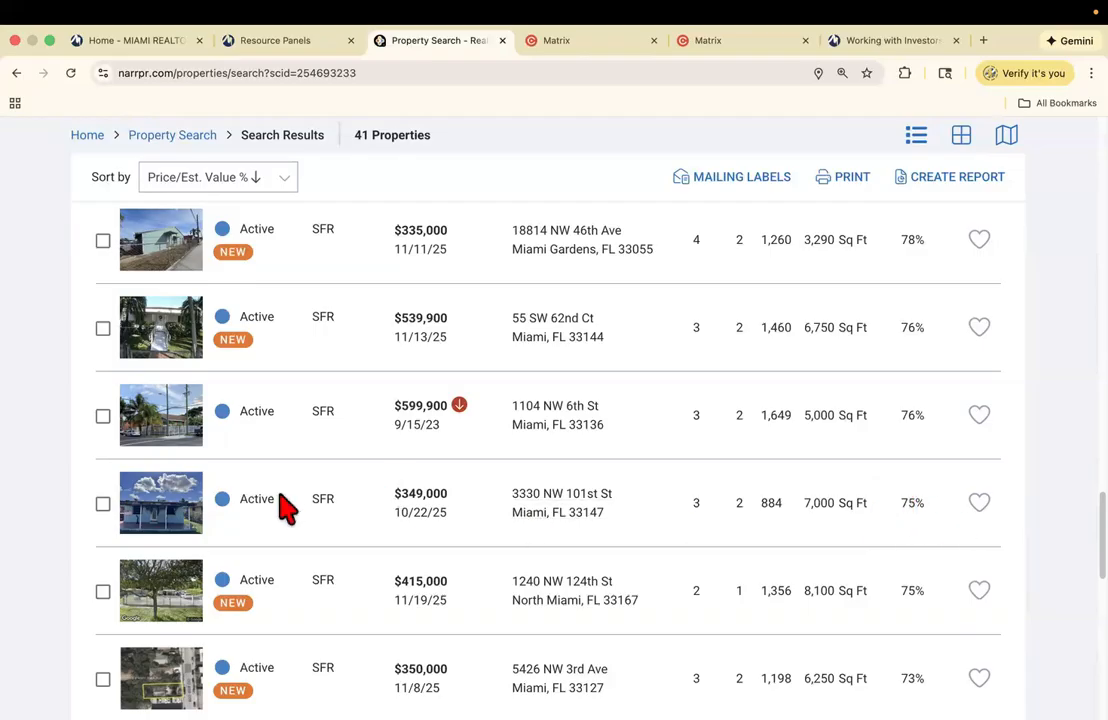
left_click(165, 512)
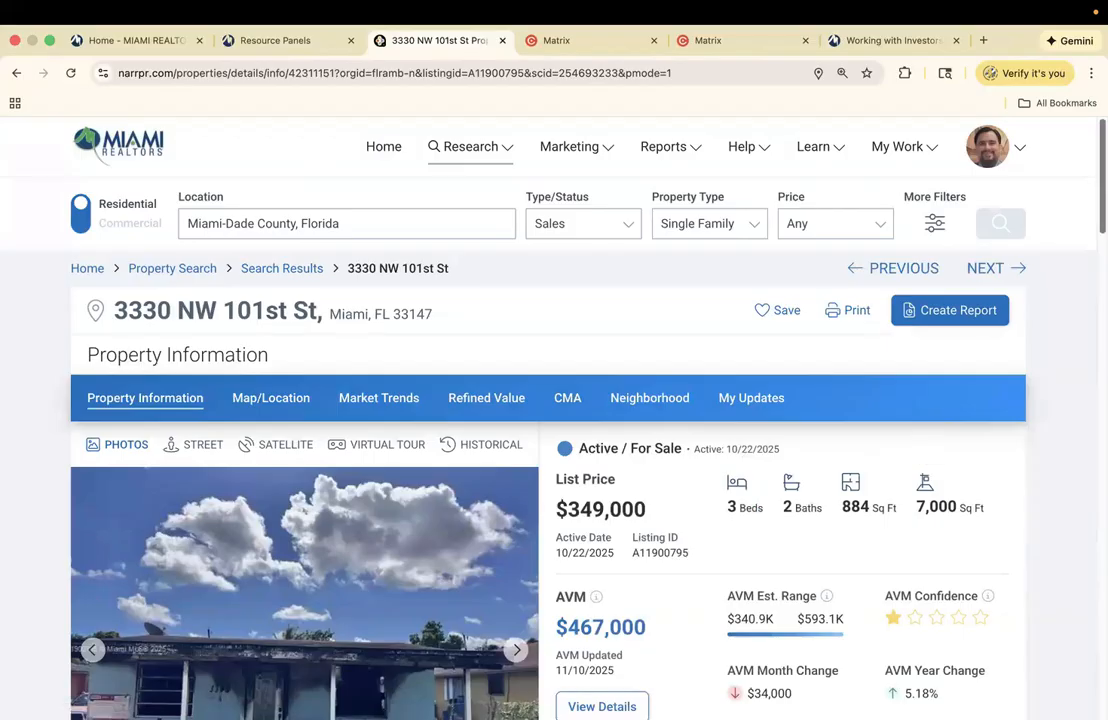
scroll(550, 420, "down", 1)
scroll(897, 537, "down", 2)
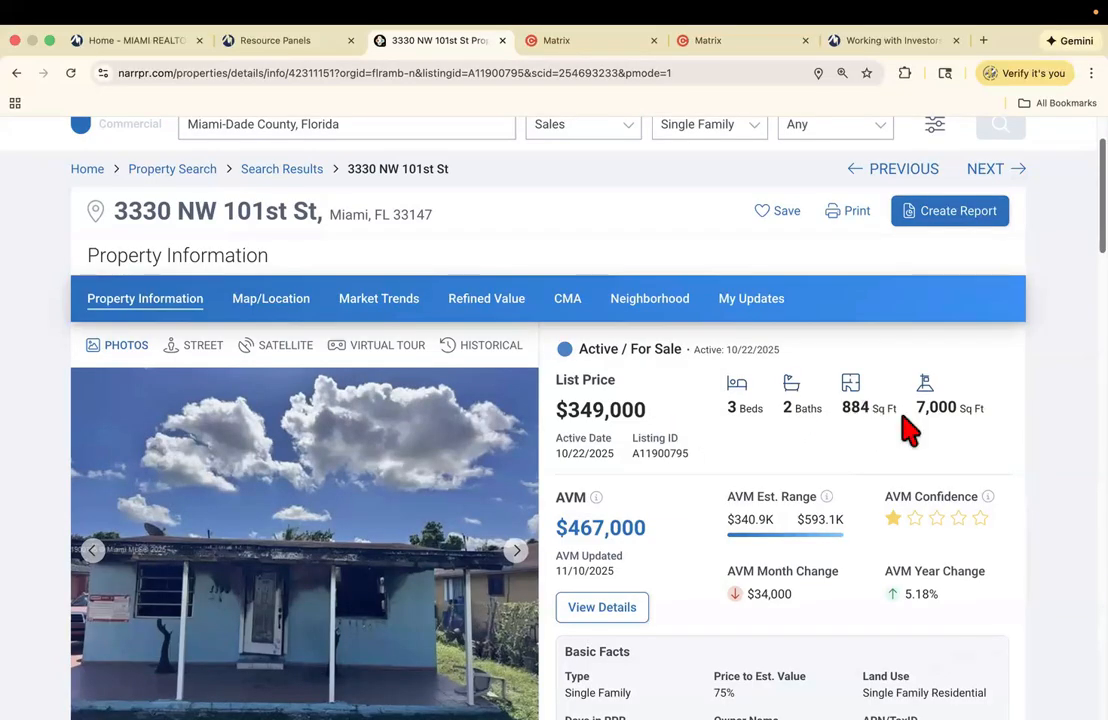
scroll(930, 400, "down", 1)
scroll(550, 400, "down", 3)
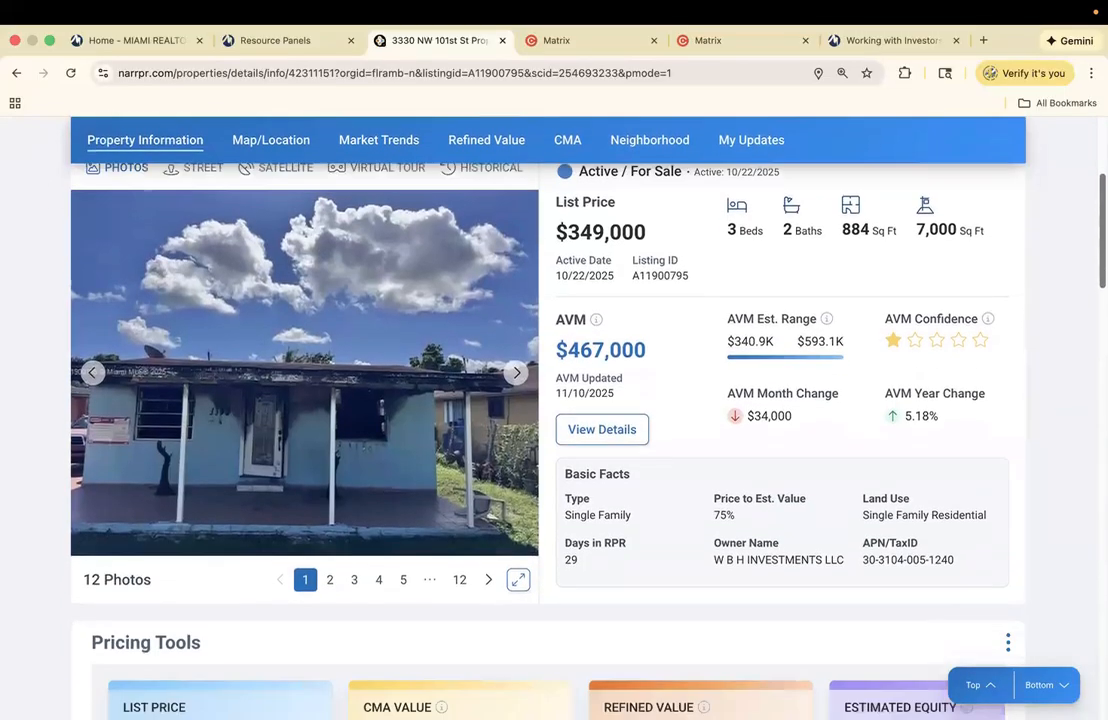
scroll(940, 460, "up", 3)
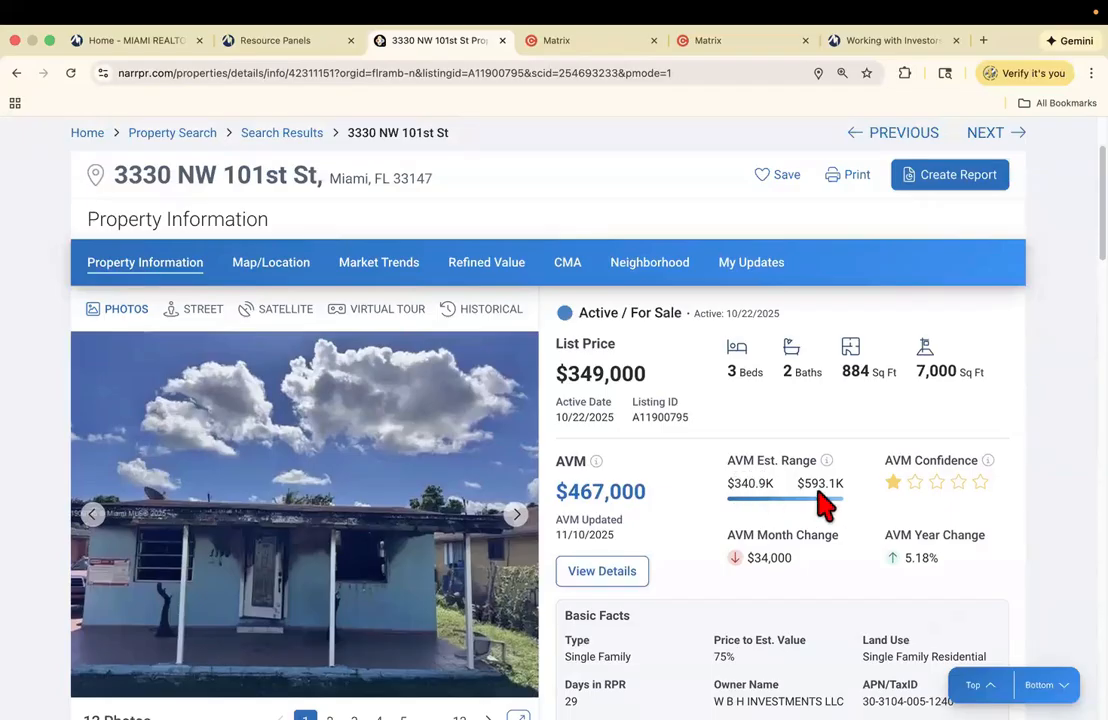
left_click(1000, 135)
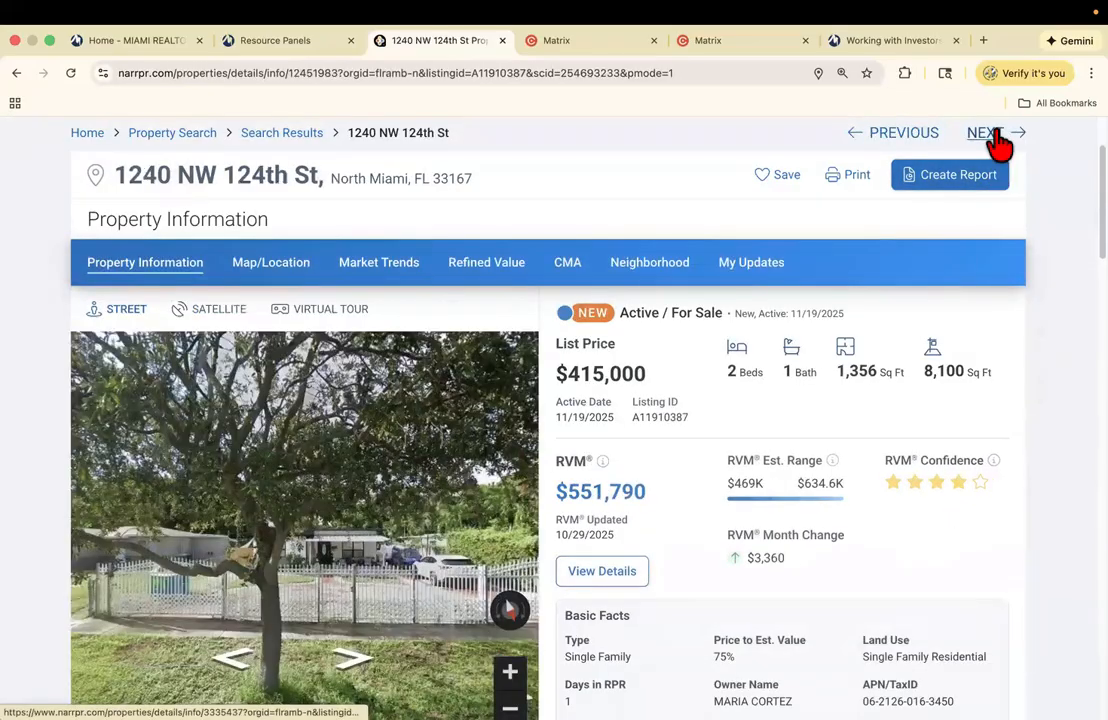
left_click(996, 138)
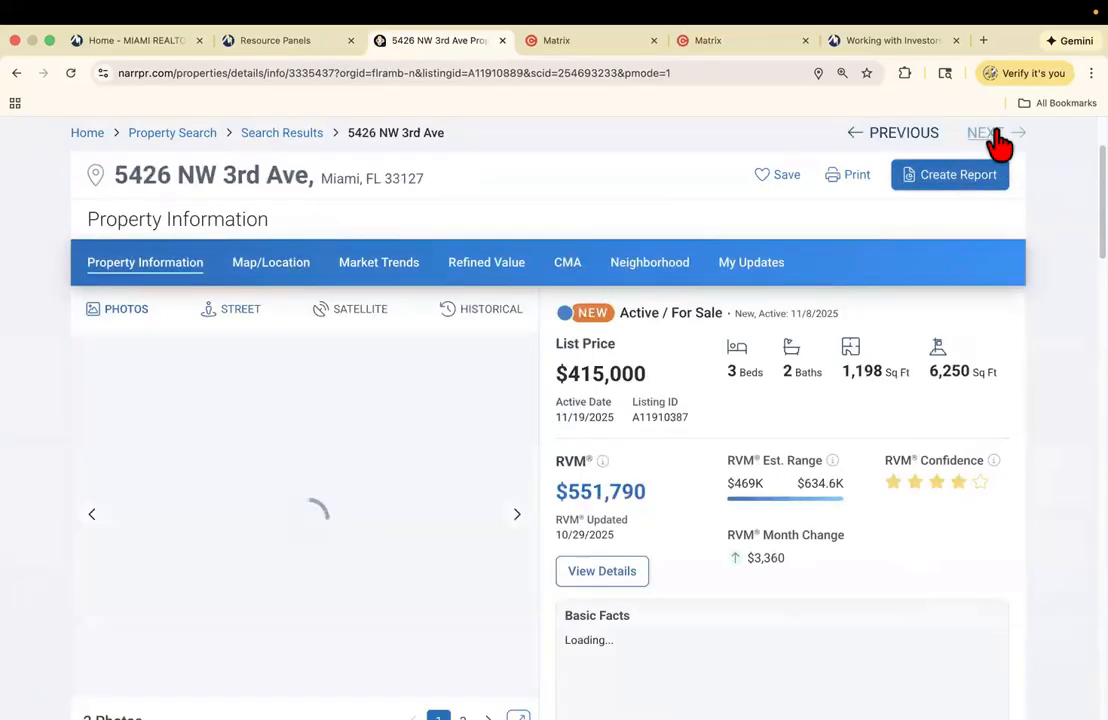
left_click(997, 140)
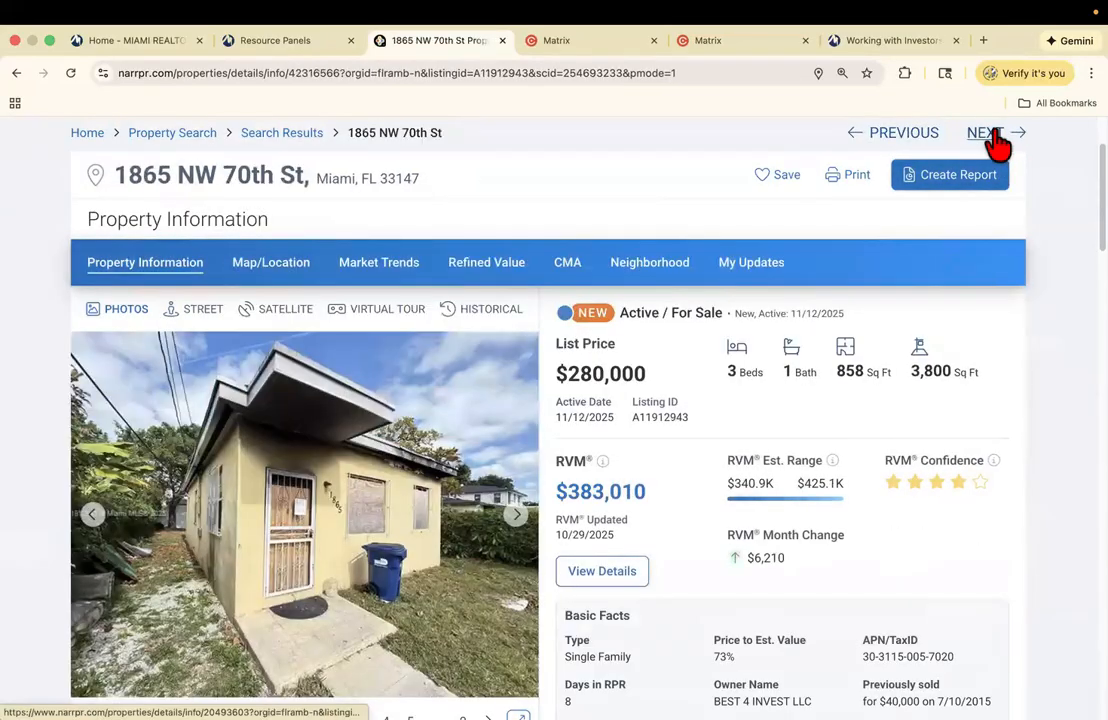
left_click(997, 140)
left_click(996, 138)
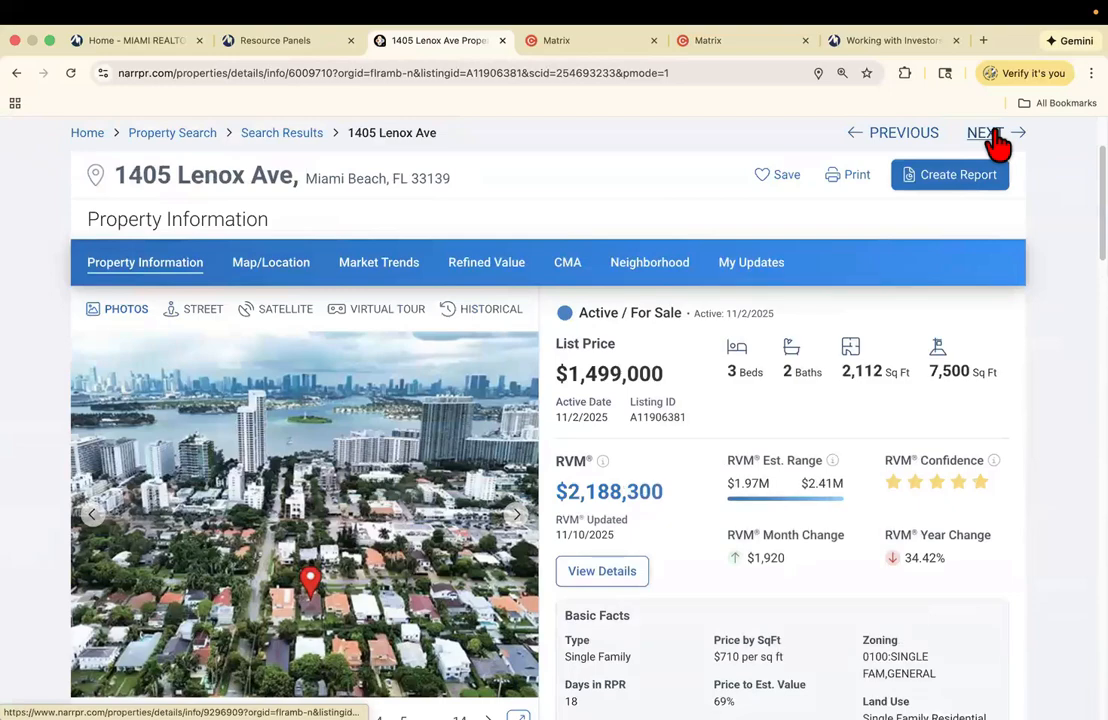
left_click(997, 140)
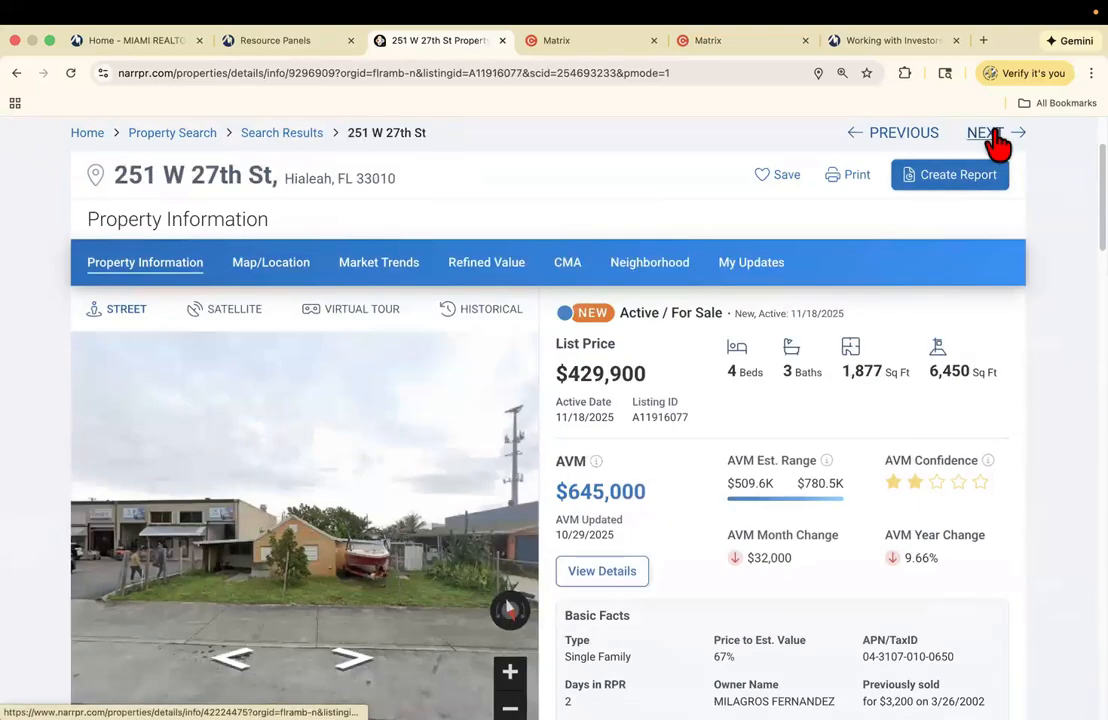
left_click(997, 140)
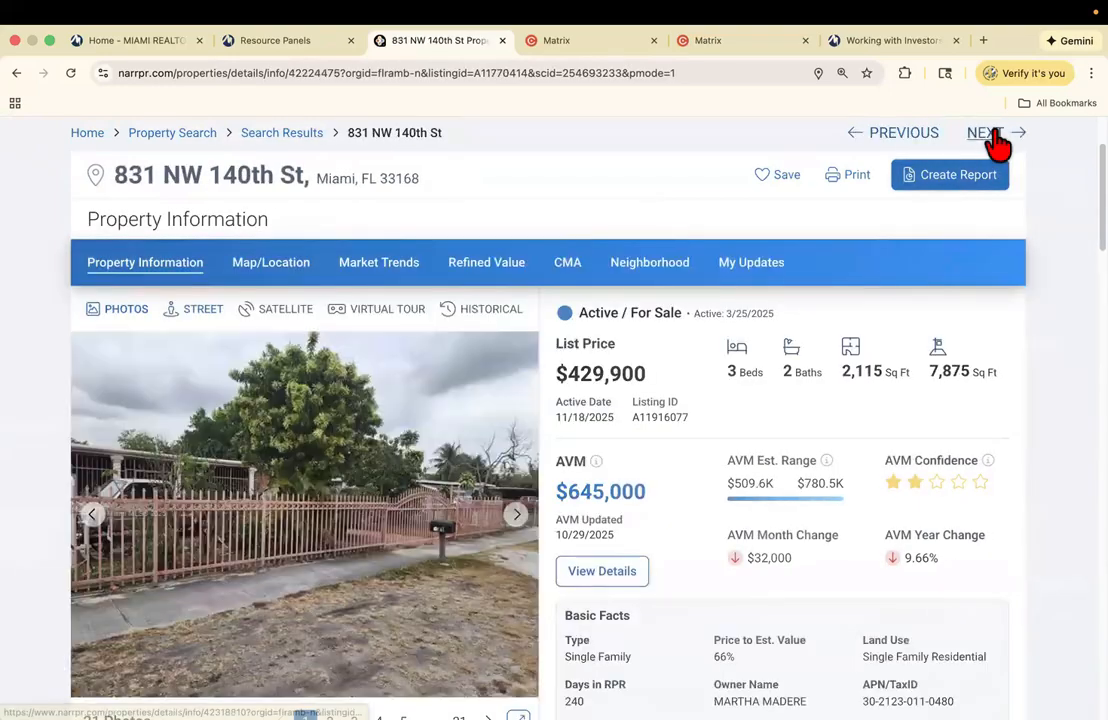
left_click(997, 140)
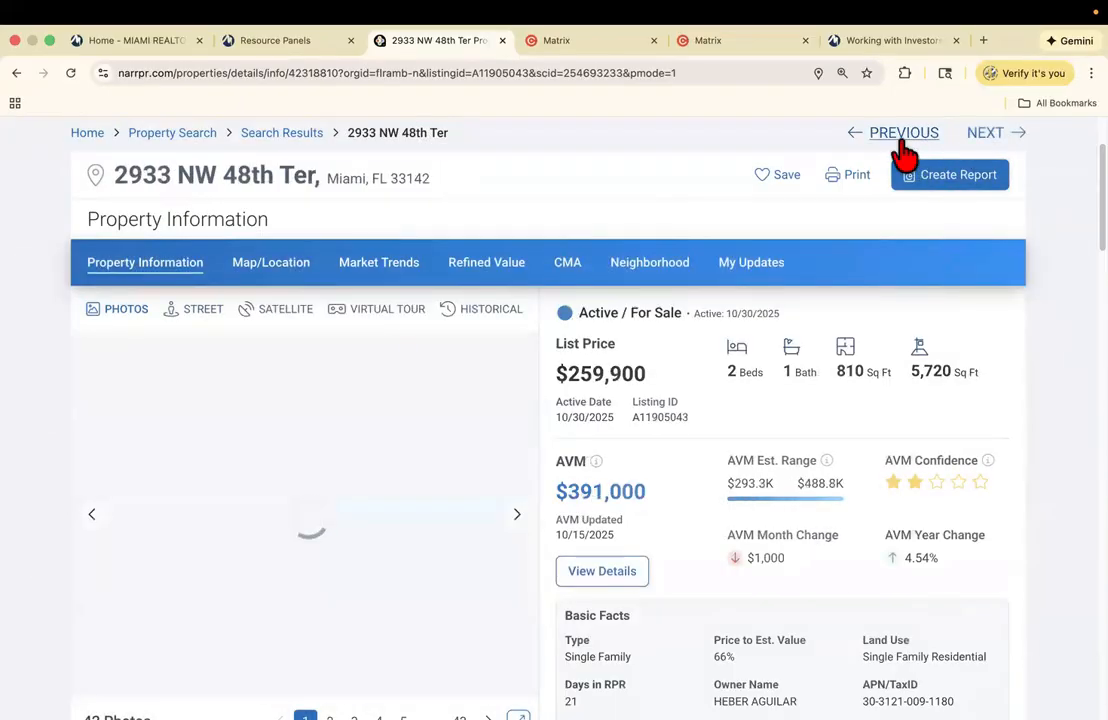
left_click(900, 152)
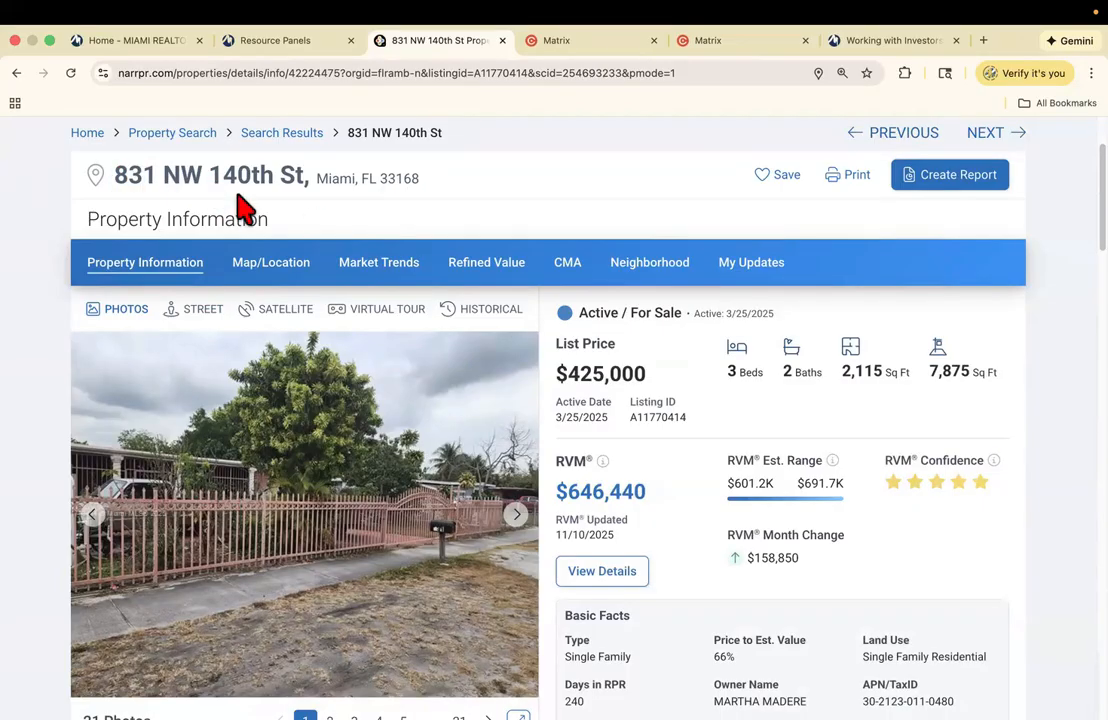
scroll(675, 310, "down", 2)
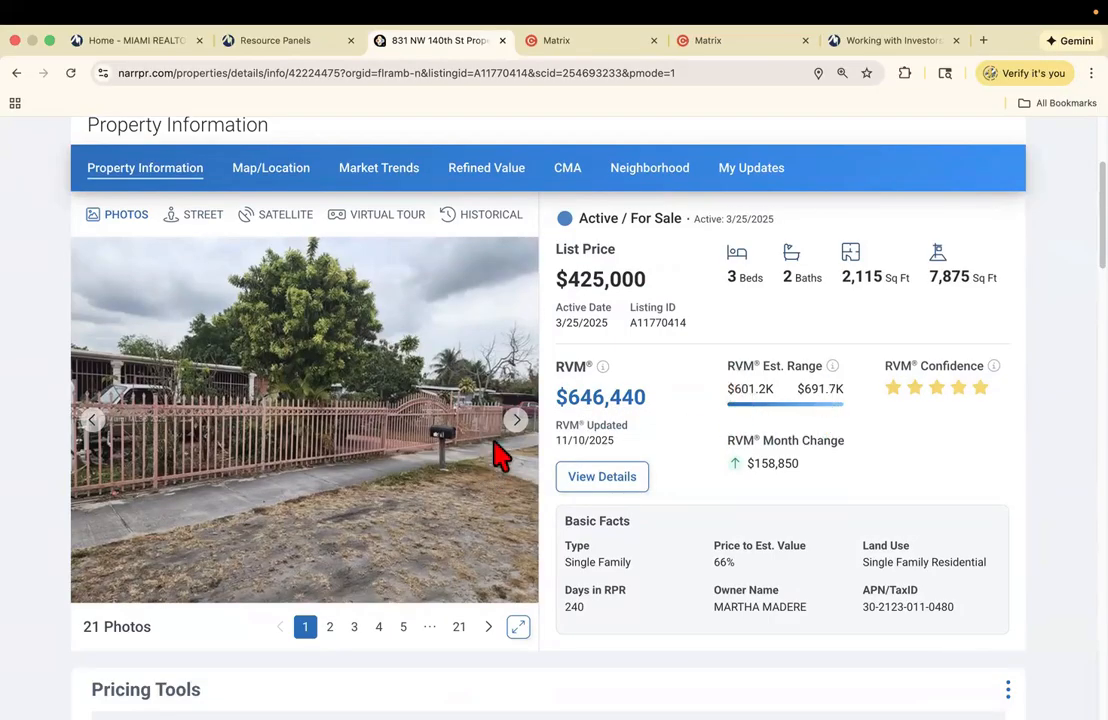
left_click(517, 420)
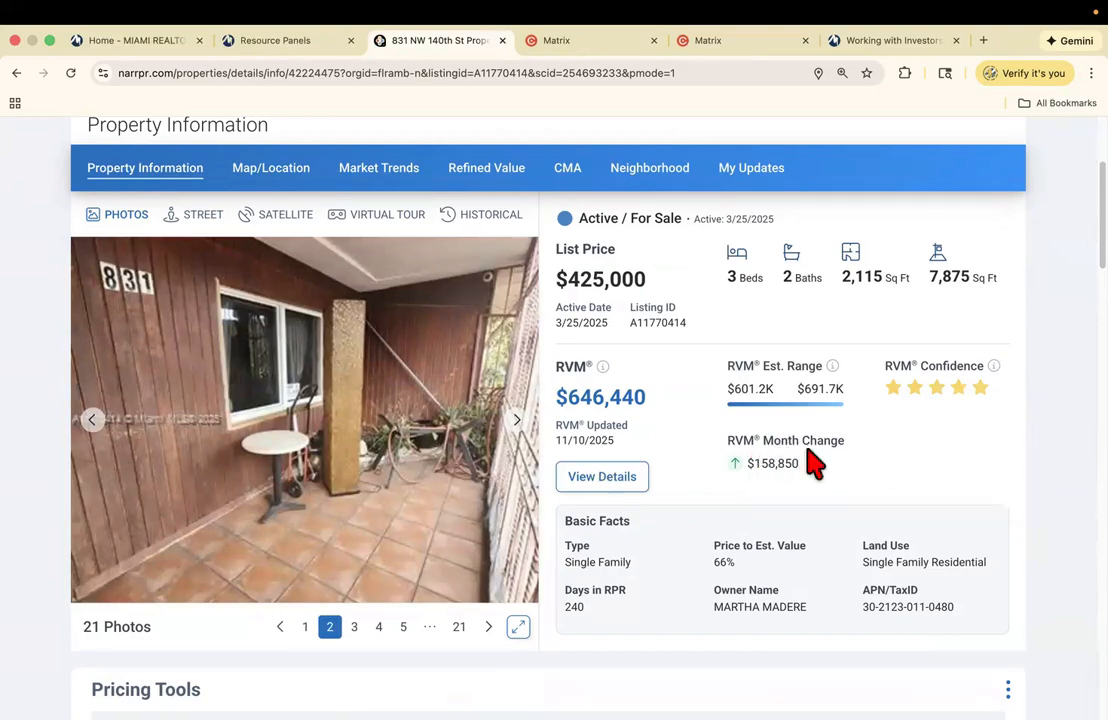
left_click(516, 424)
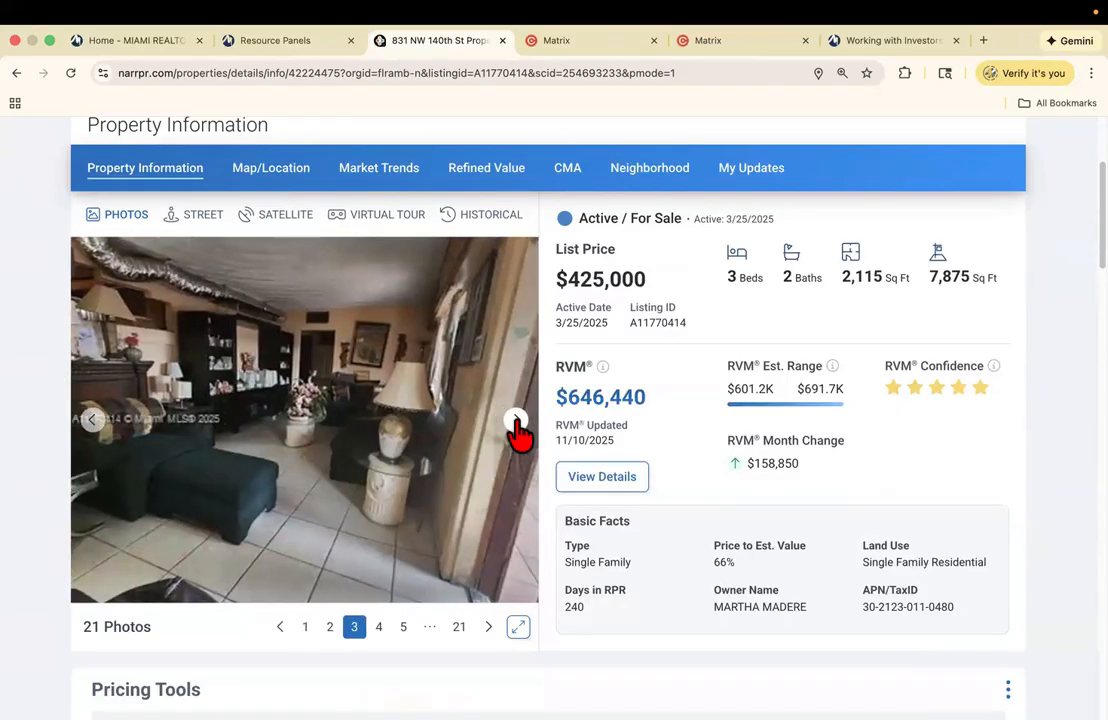
left_click(516, 424)
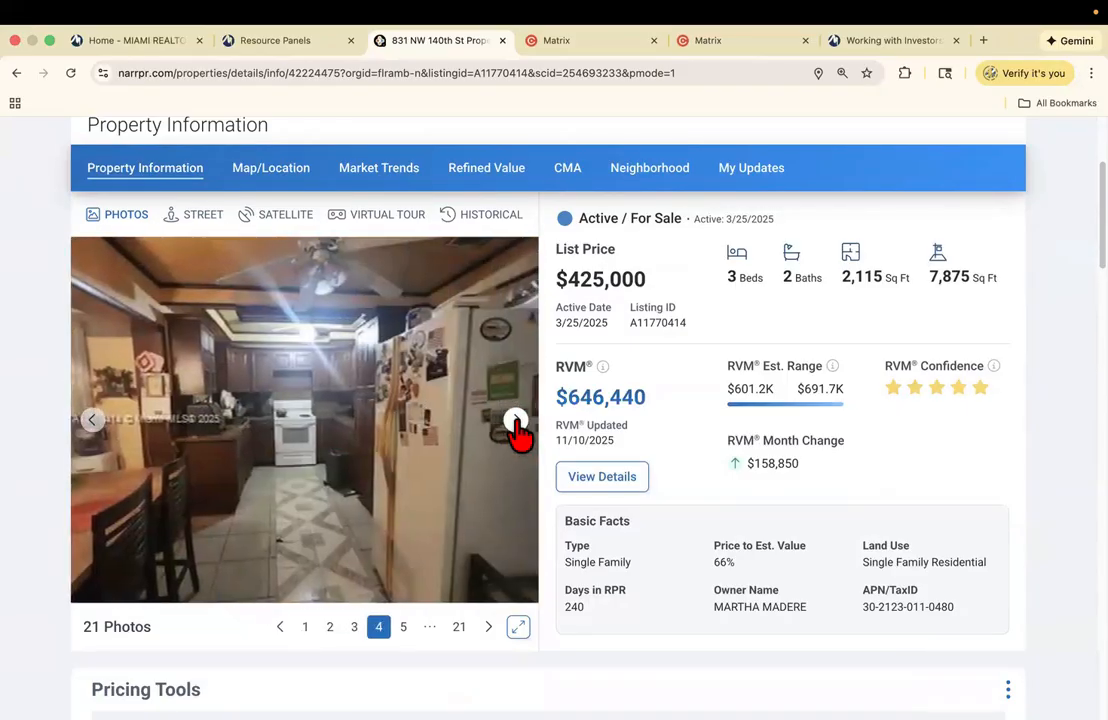
left_click(516, 424)
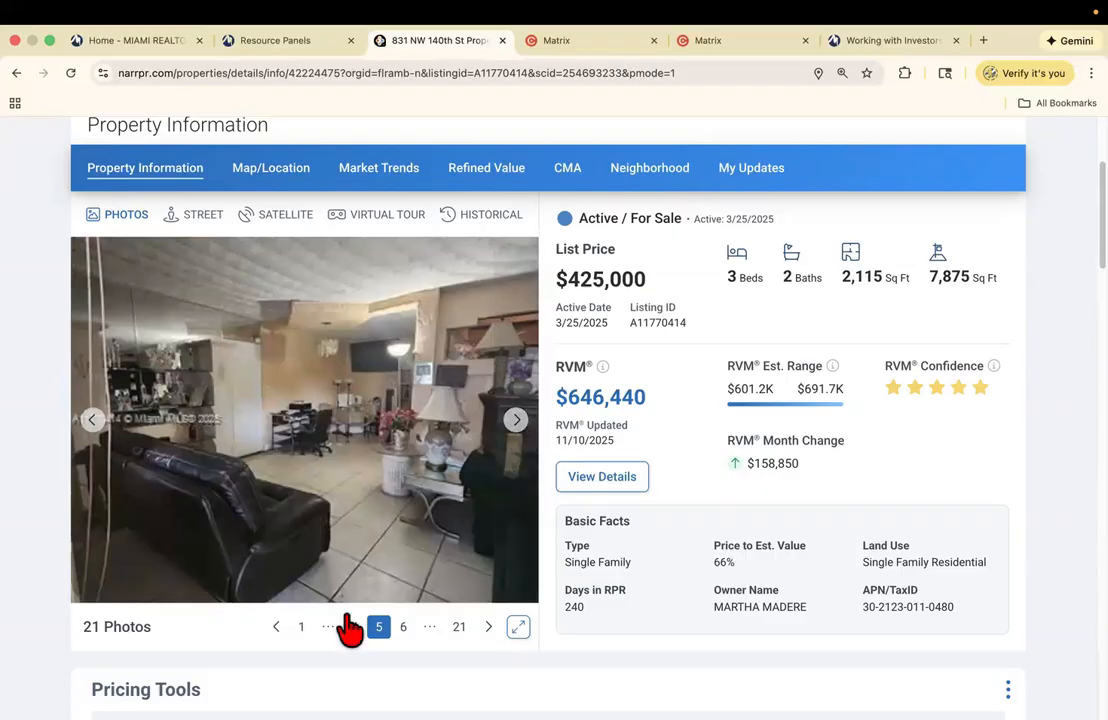
left_click(303, 630)
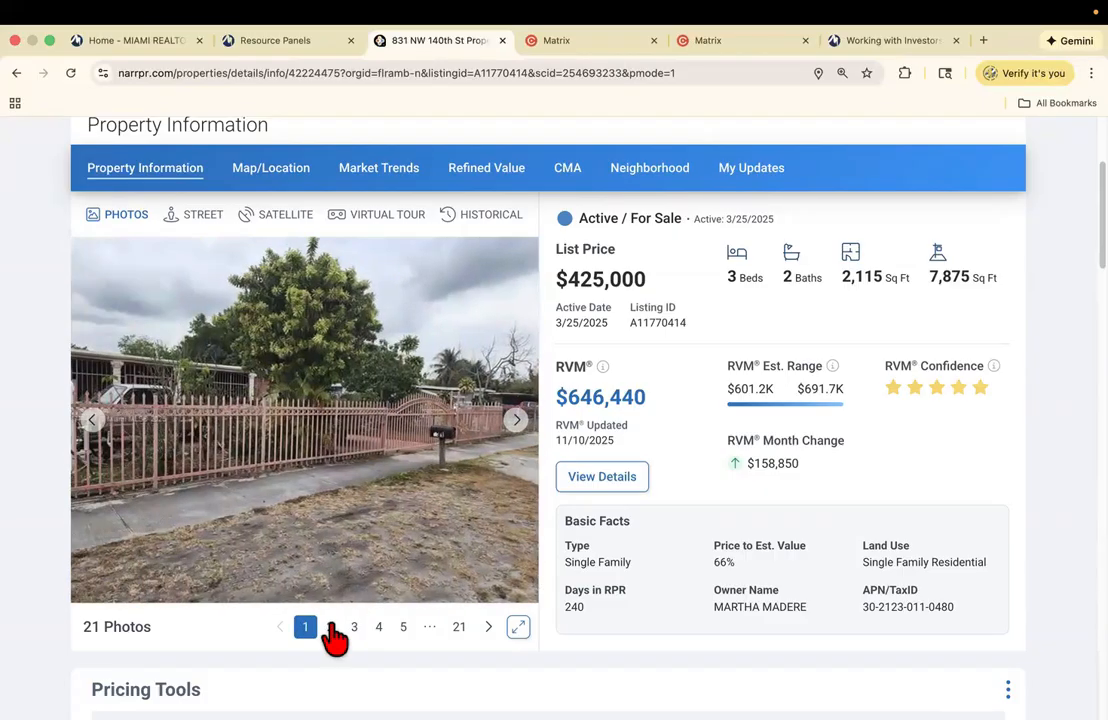
left_click(331, 630)
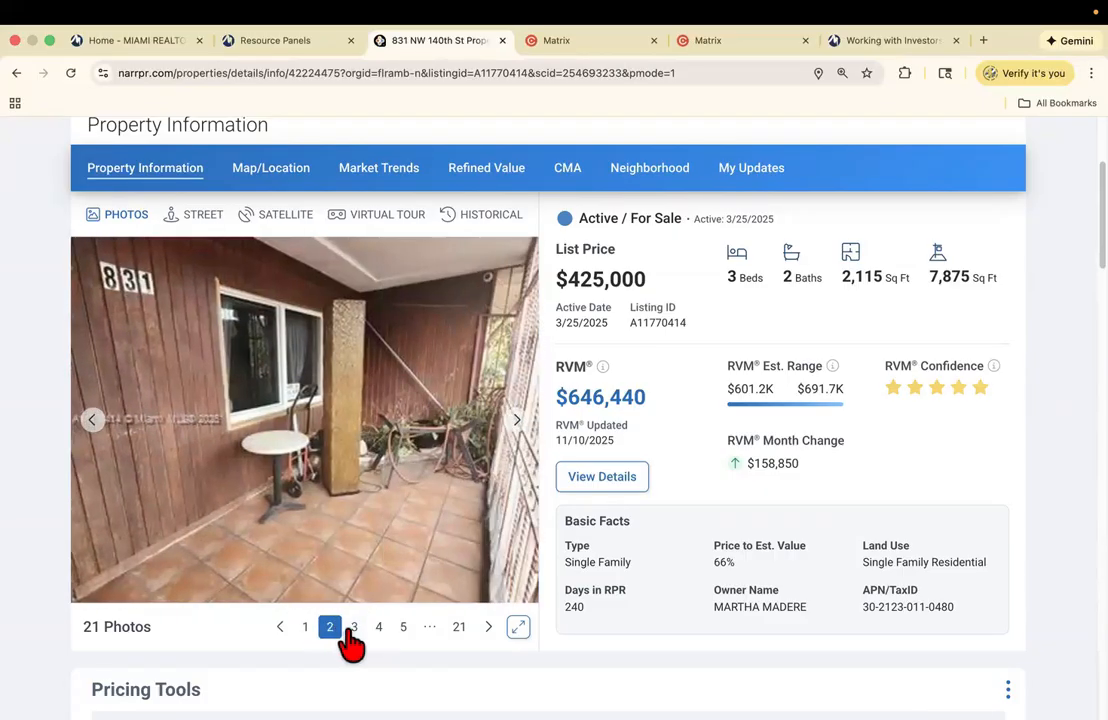
left_click(354, 630)
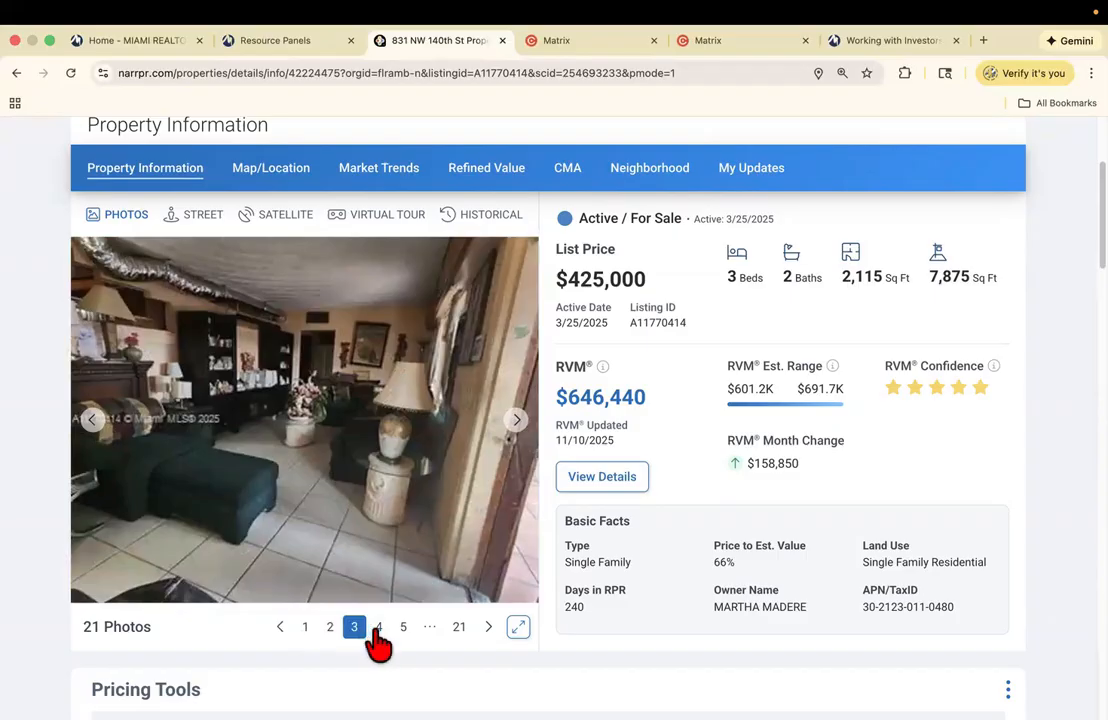
left_click(379, 630)
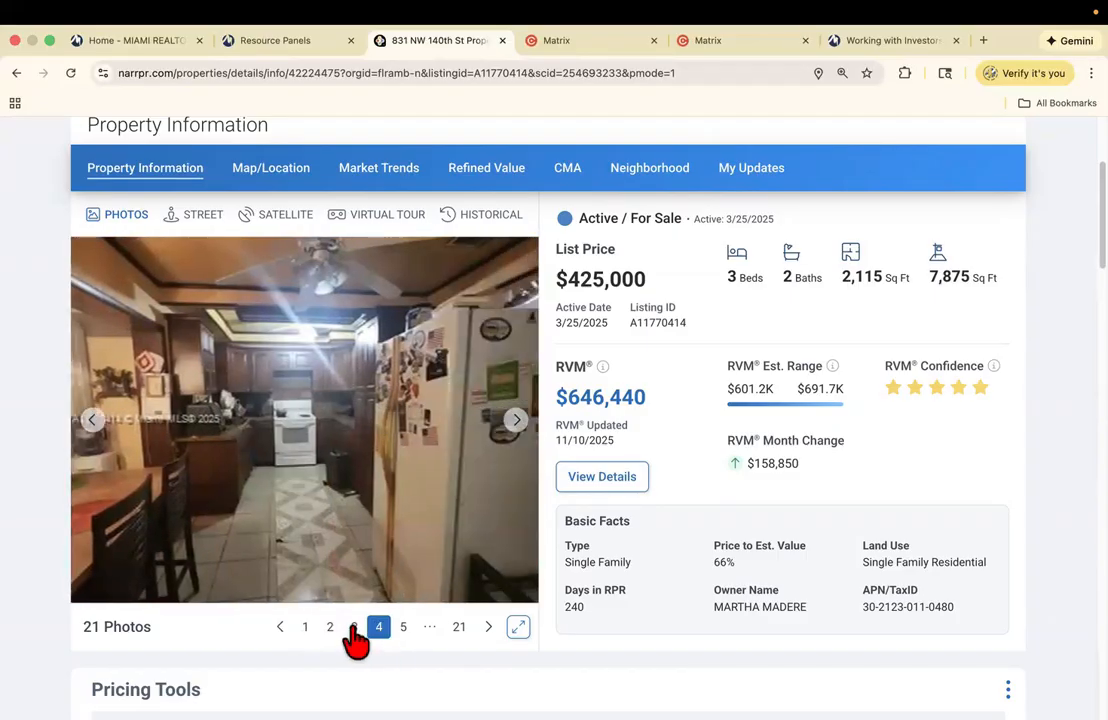
left_click(354, 630)
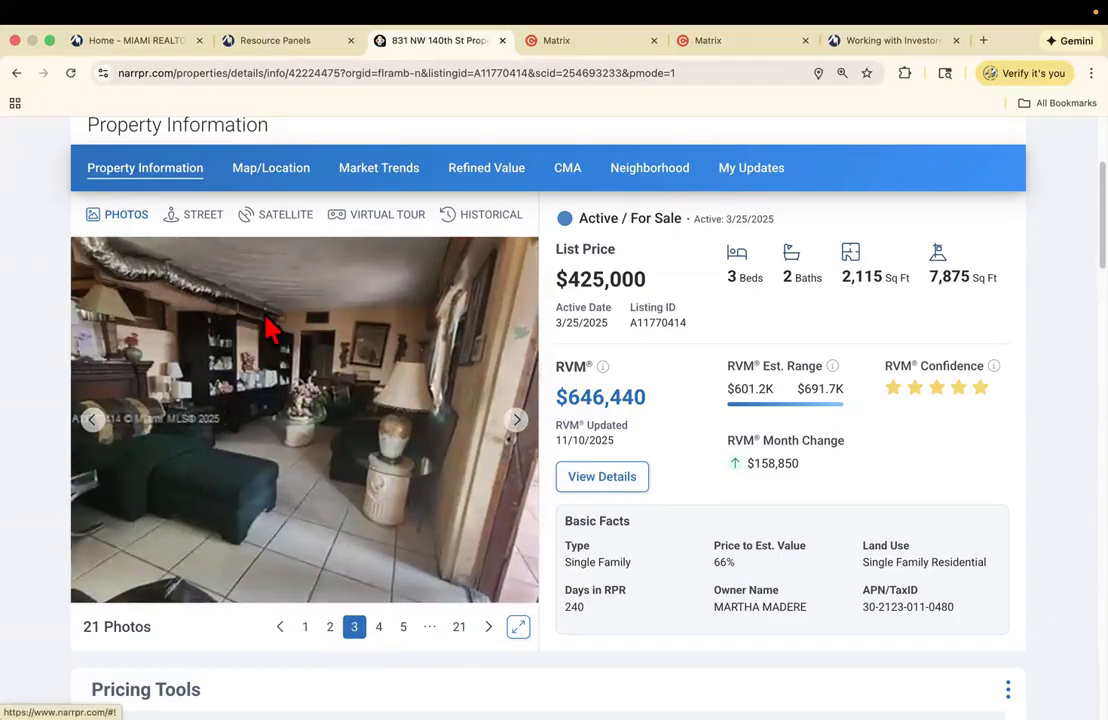
left_click(380, 630)
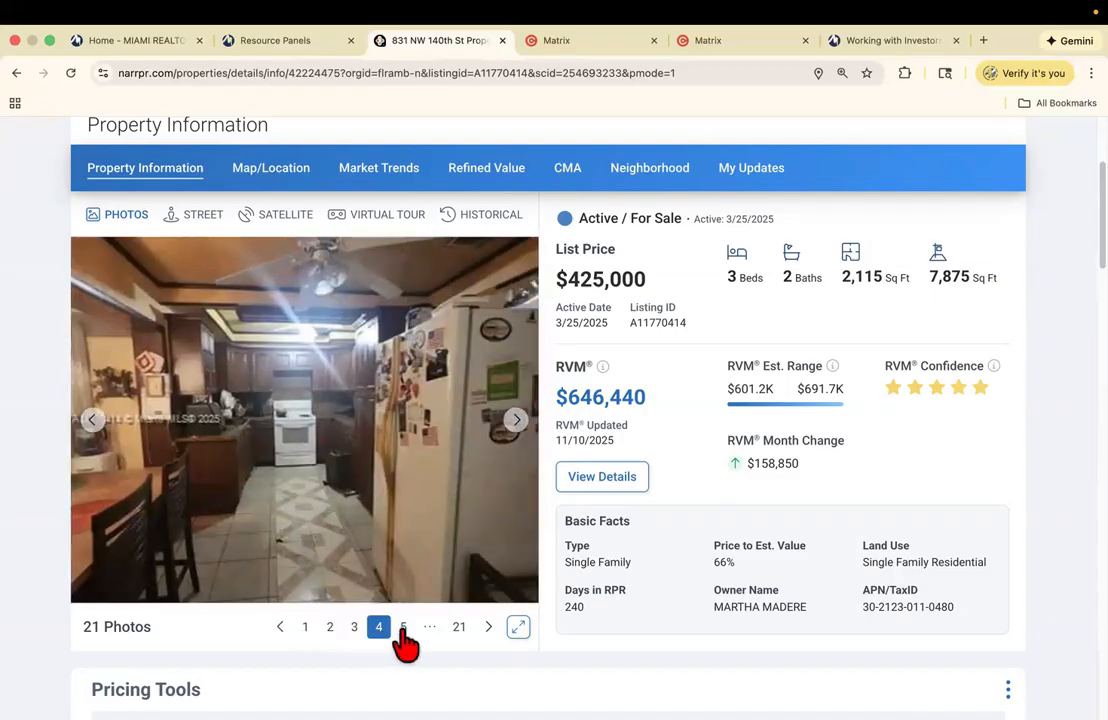
left_click(403, 630)
- Advance past the dining room, garage, bathroom and bedroom photos to photo 13, the side yard
left_click(516, 421)
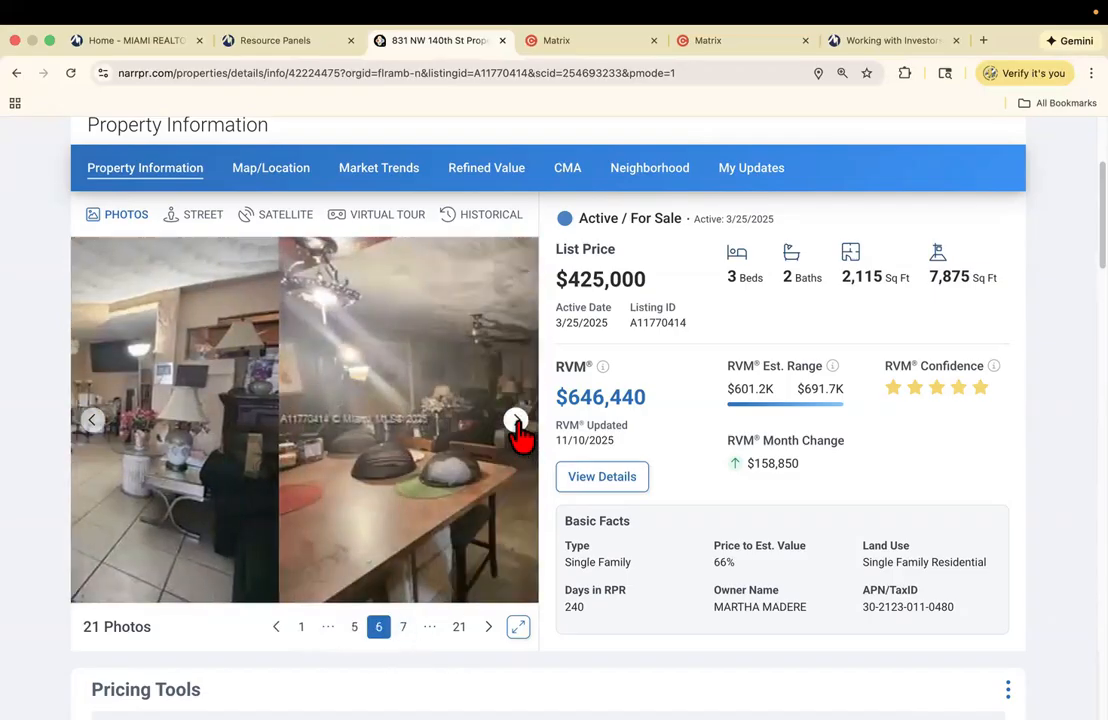
left_click(516, 421)
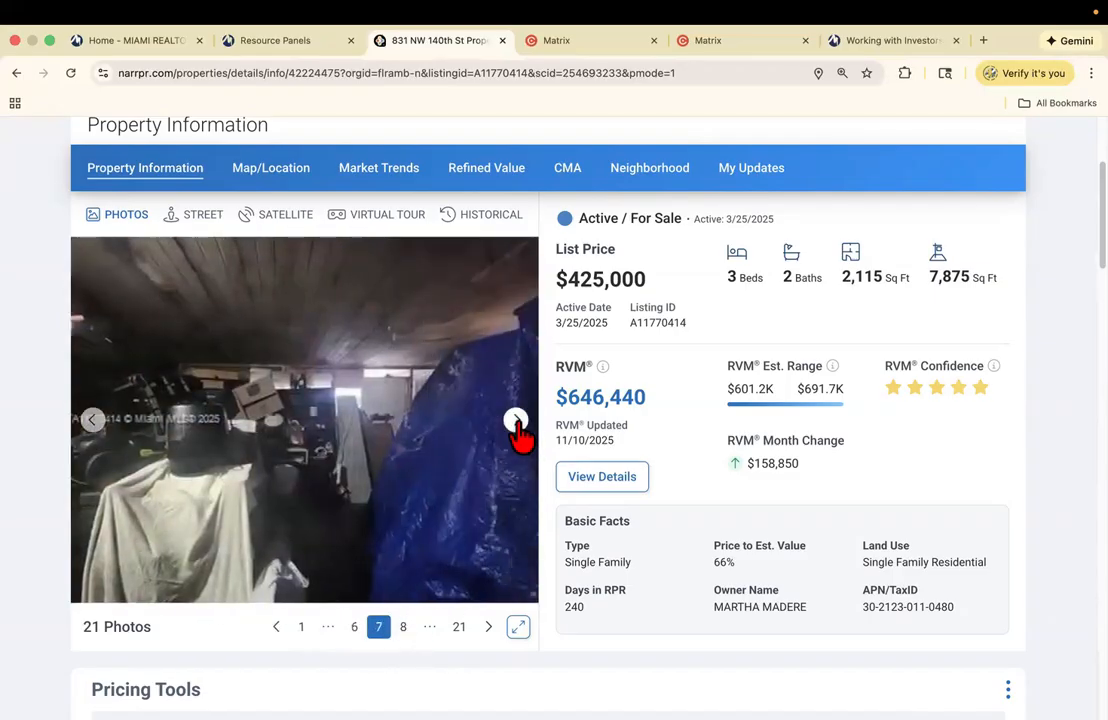
left_click(516, 421)
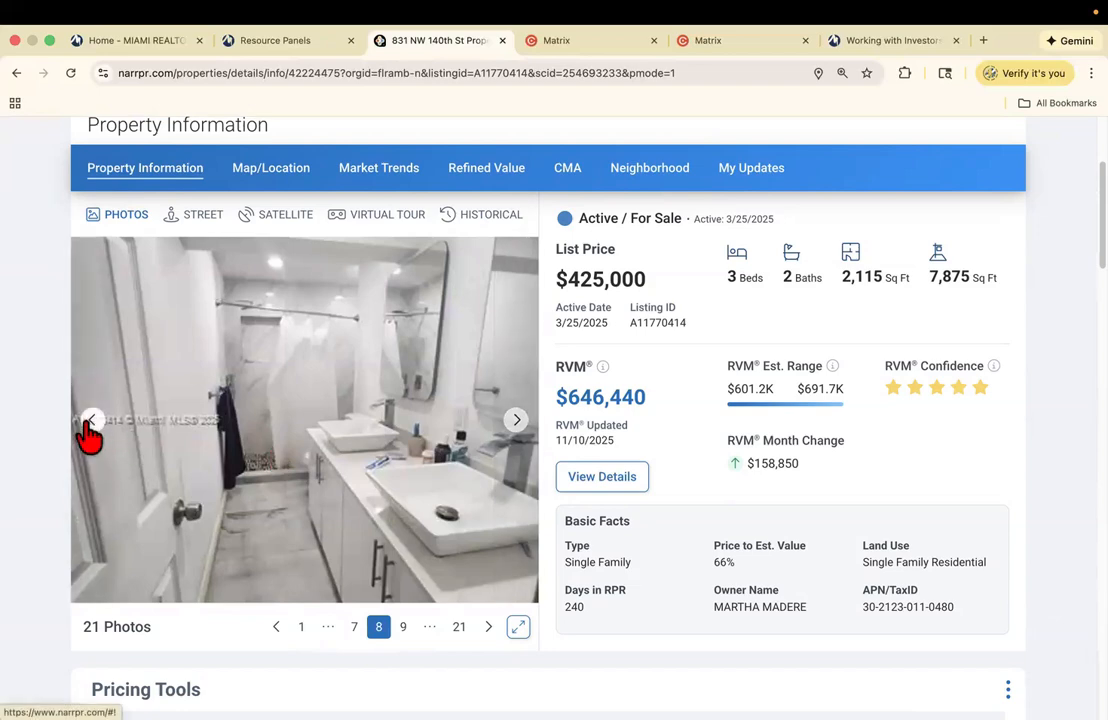
left_click(90, 422)
left_click(516, 421)
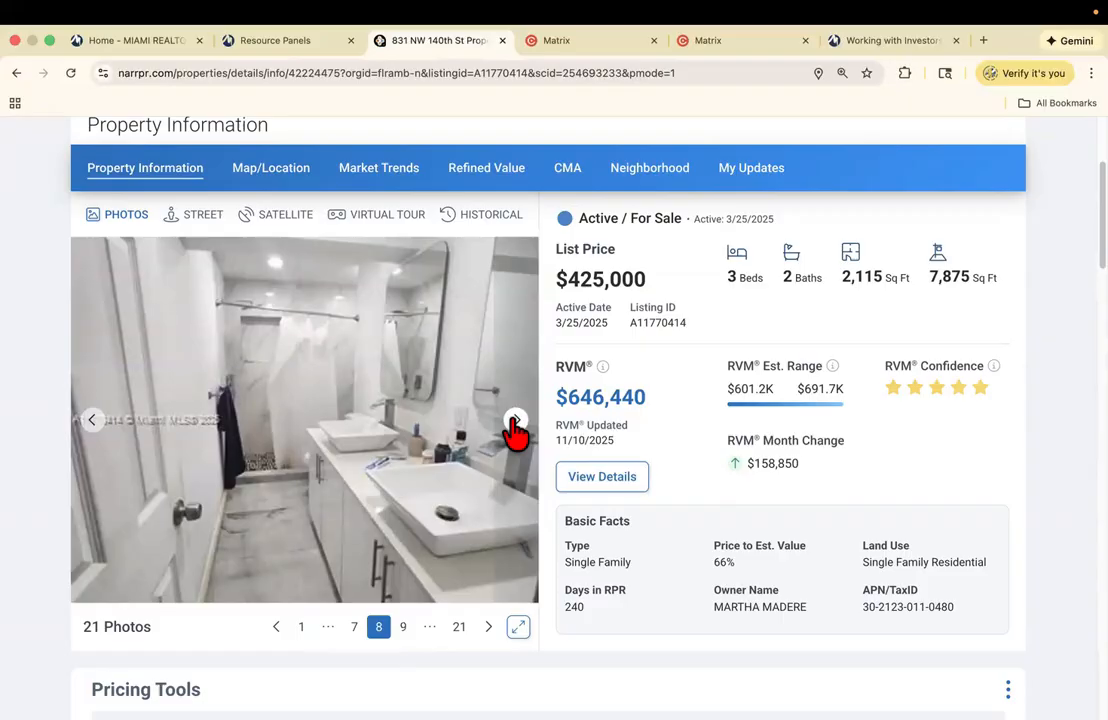
left_click(515, 422)
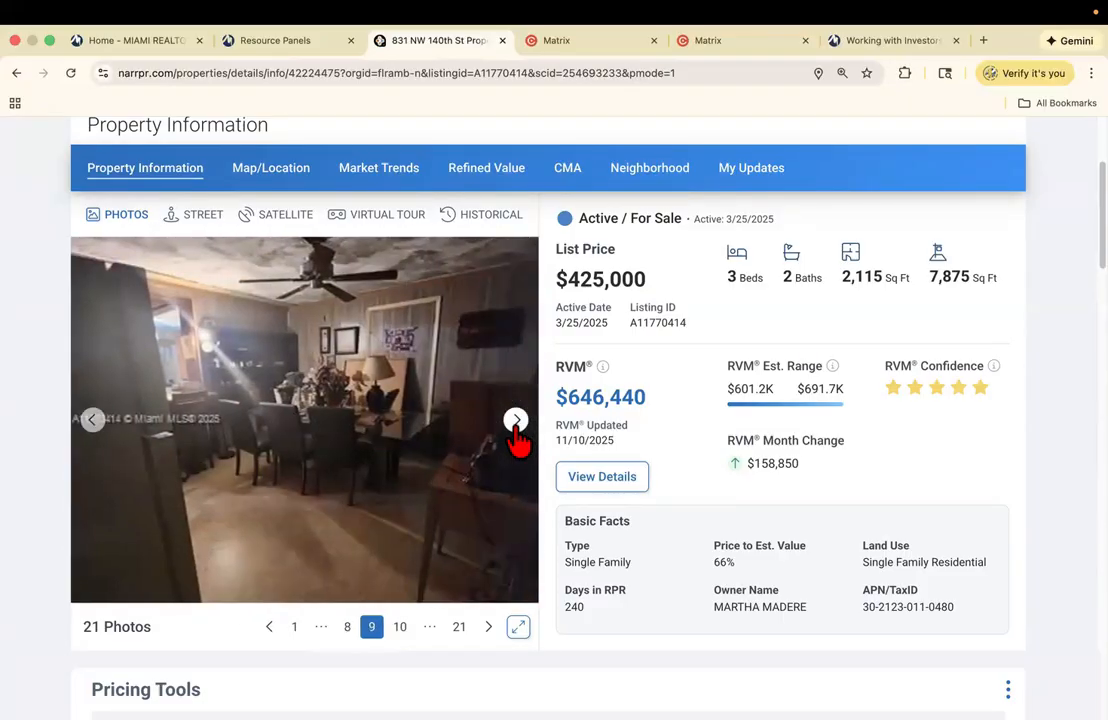
left_click(515, 422)
left_click(515, 422)
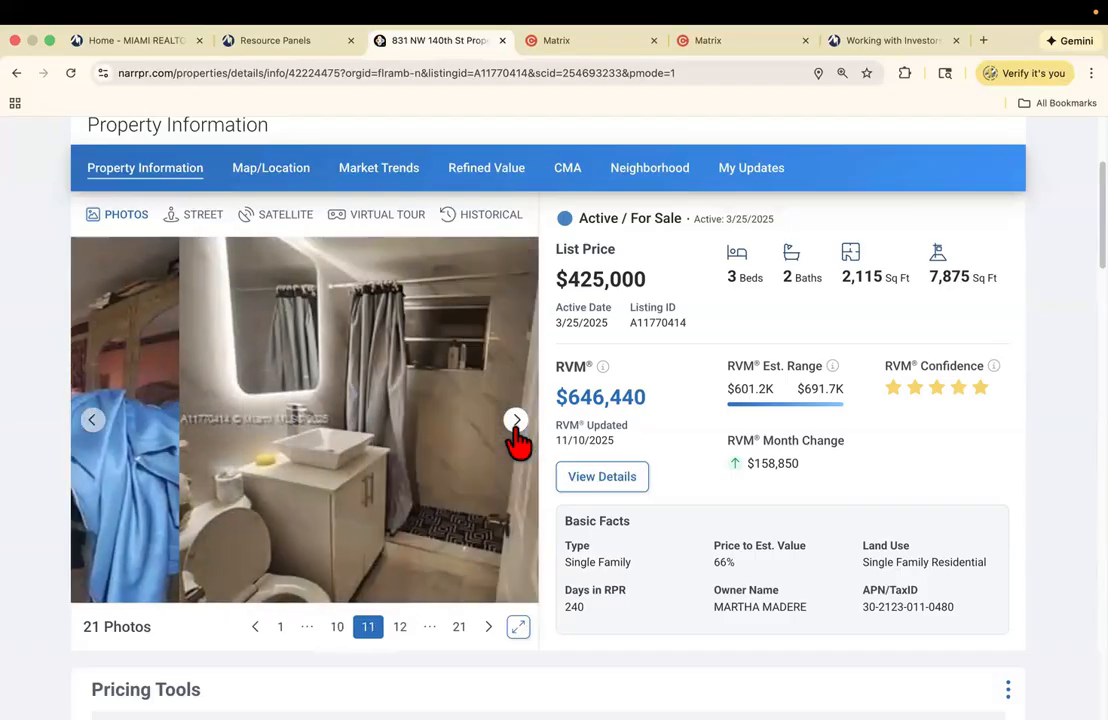
left_click(91, 422)
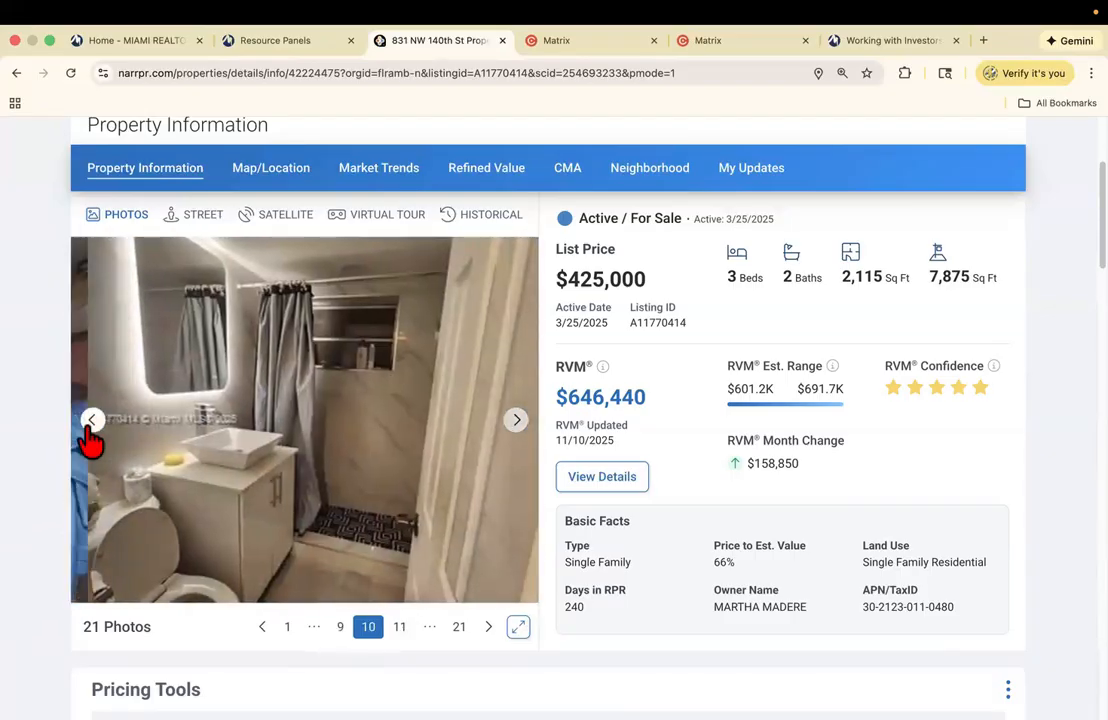
left_click(517, 423)
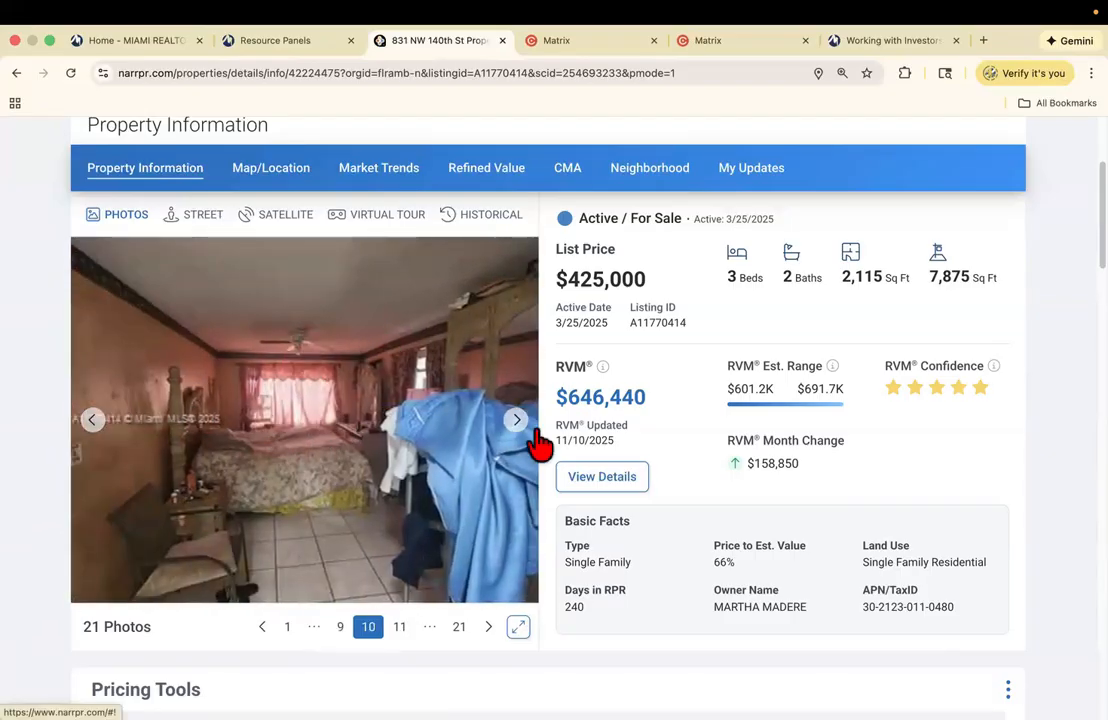
left_click(517, 421)
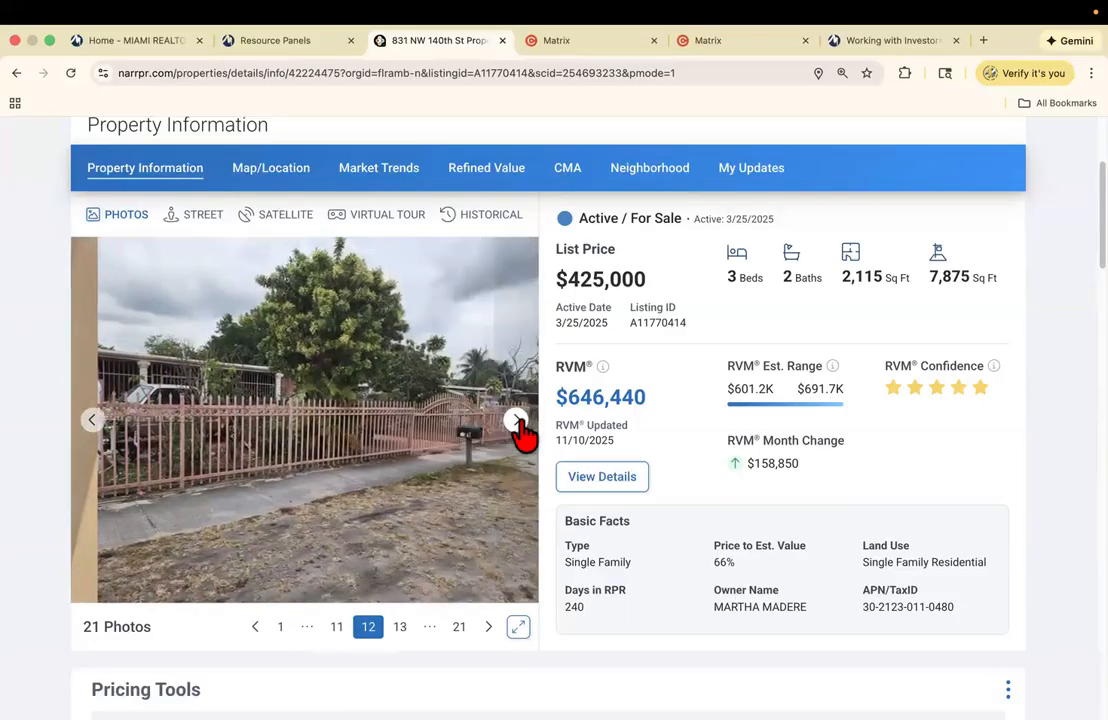
left_click(517, 421)
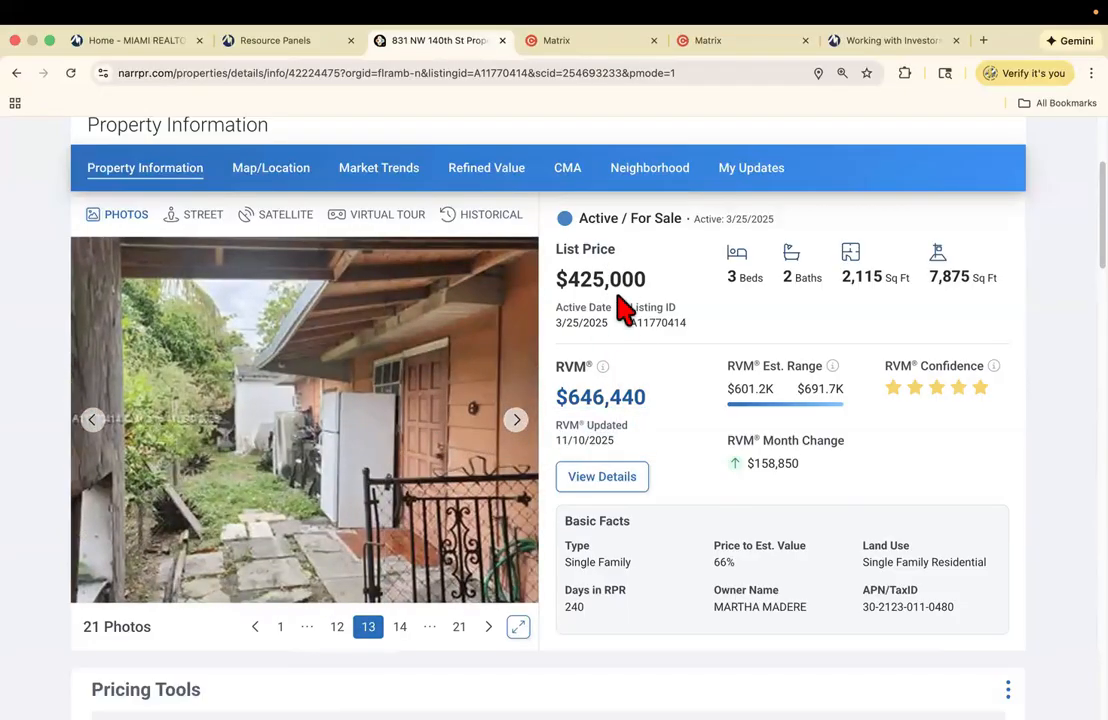
- Find and copy listing ID A11770414 on the RPR property page
scroll(548, 420, "down", 10)
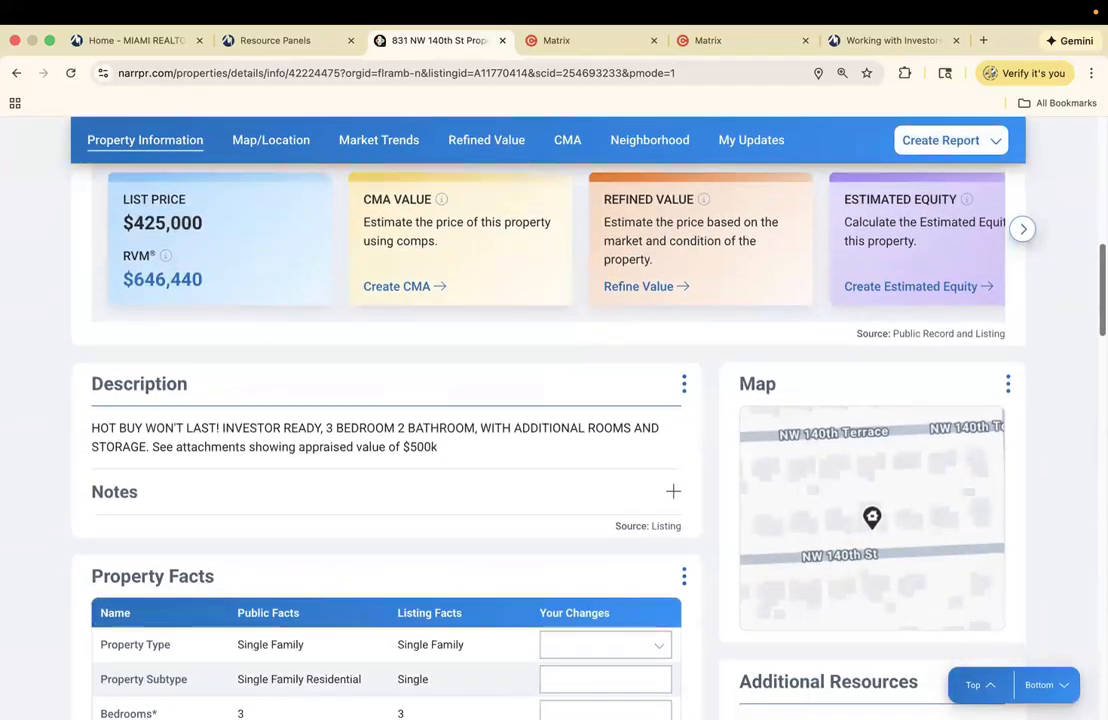
scroll(548, 420, "up", 1)
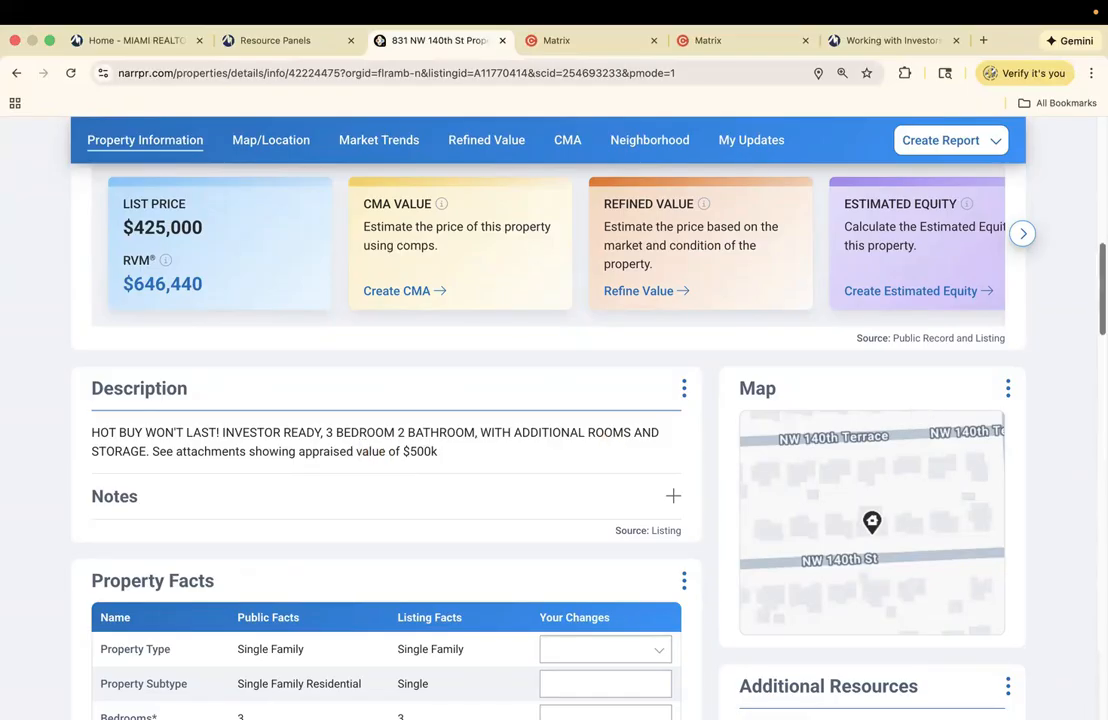
scroll(395, 455, "up", 10)
scroll(742, 388, "up", 1)
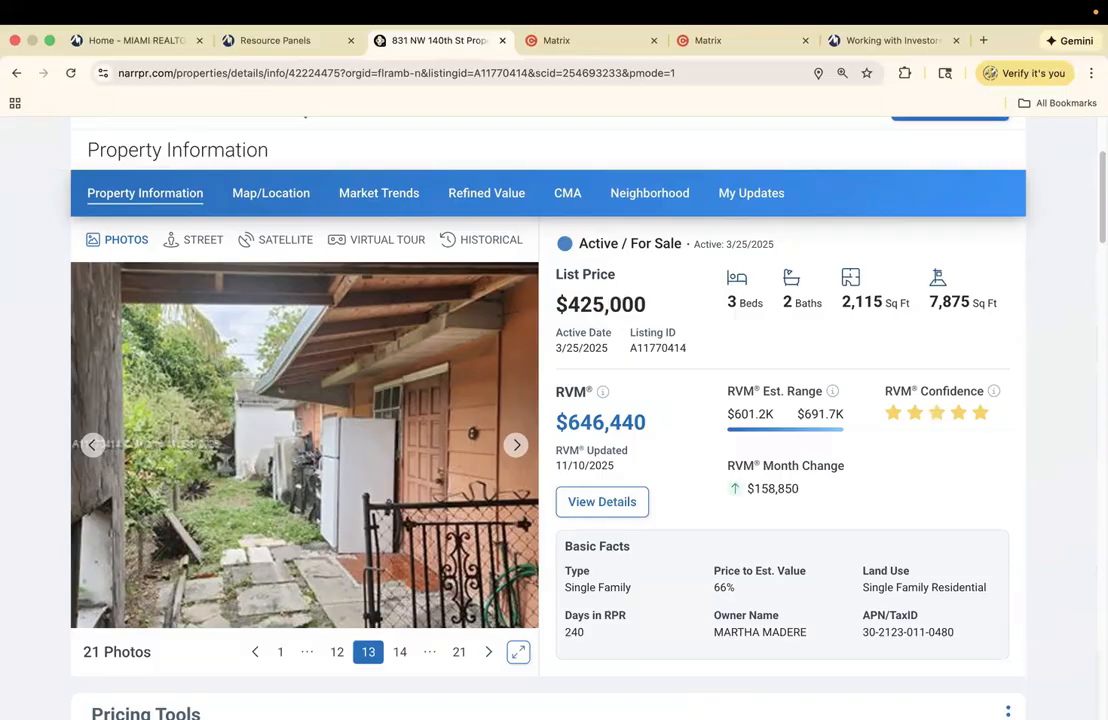
scroll(601, 311, "down", 2)
scroll(550, 400, "down", 5)
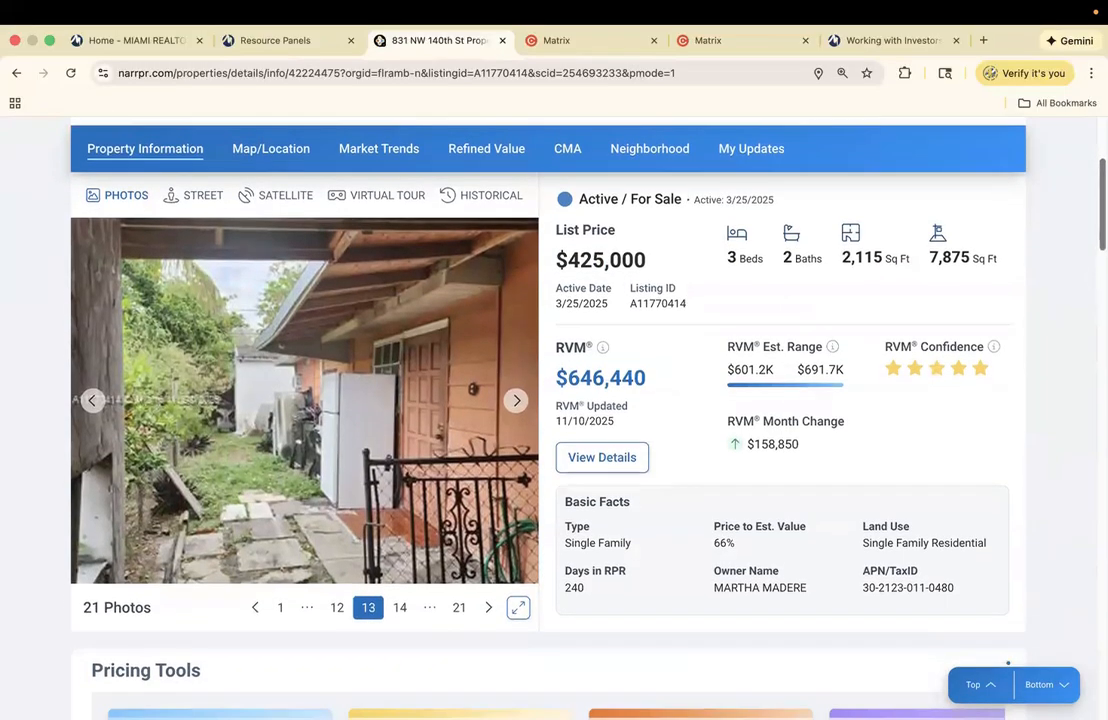
scroll(550, 400, "up", 4)
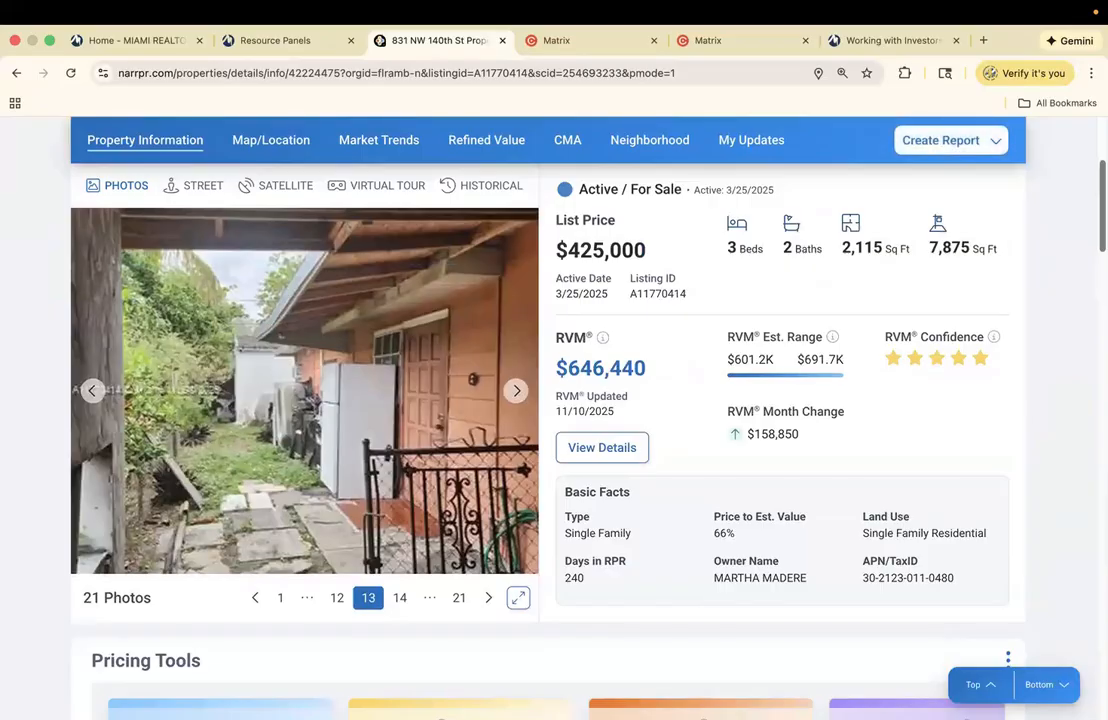
scroll(550, 400, "down", 15)
scroll(550, 400, "down", 1)
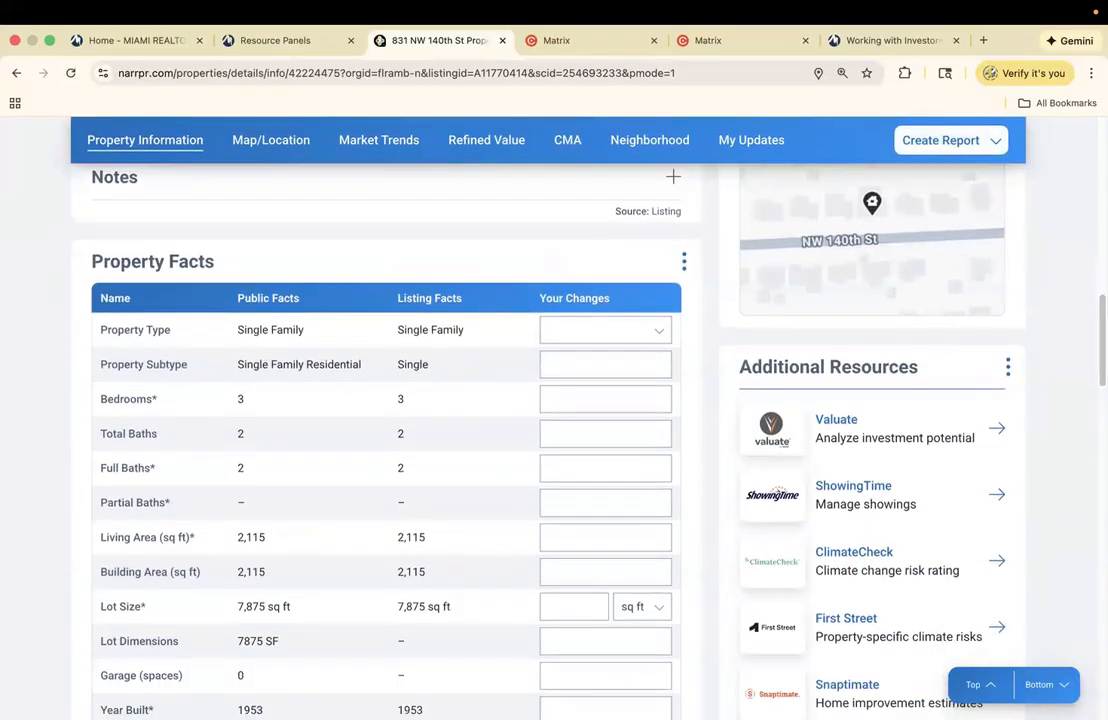
key("super+f")
type("a1")
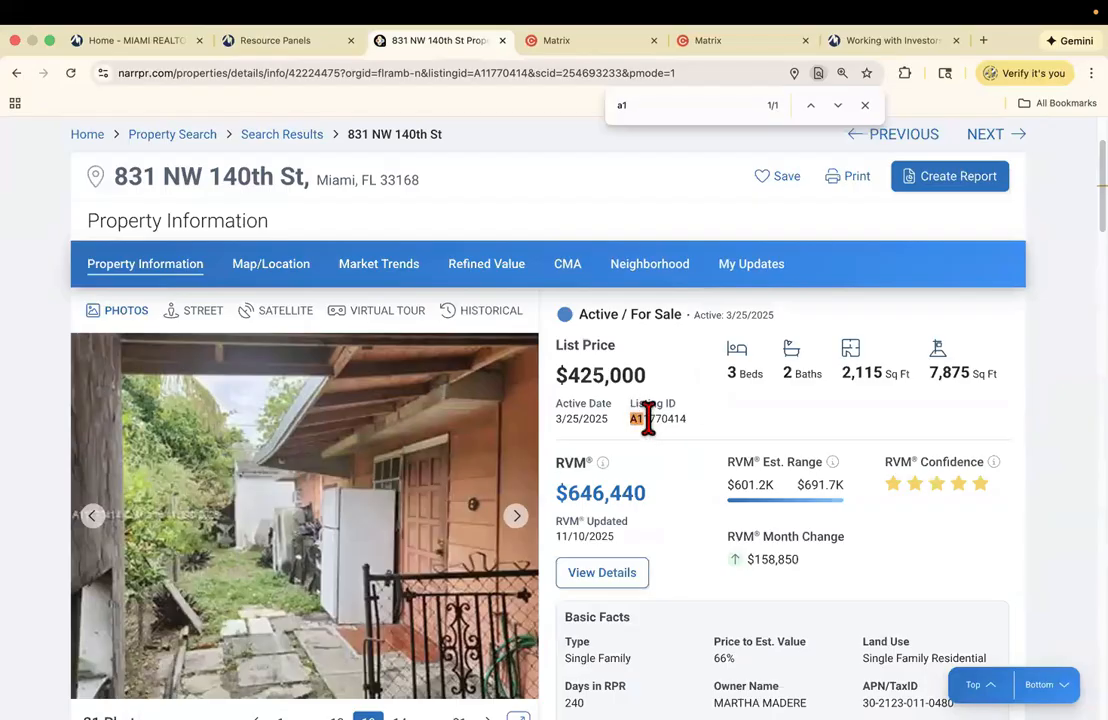
left_click_drag(693, 432, 629, 418)
key("super+c")
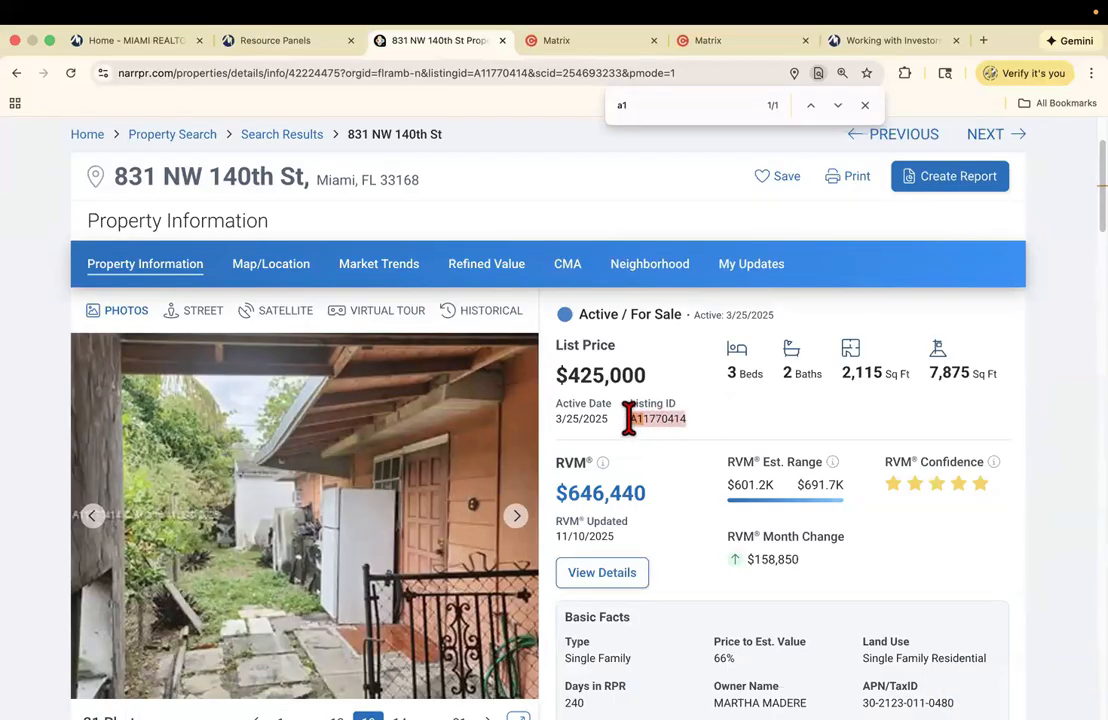
- Paste listing ID A11770414 into the Matrix quick search box
left_click(611, 42)
left_click(422, 196)
key("super+v")
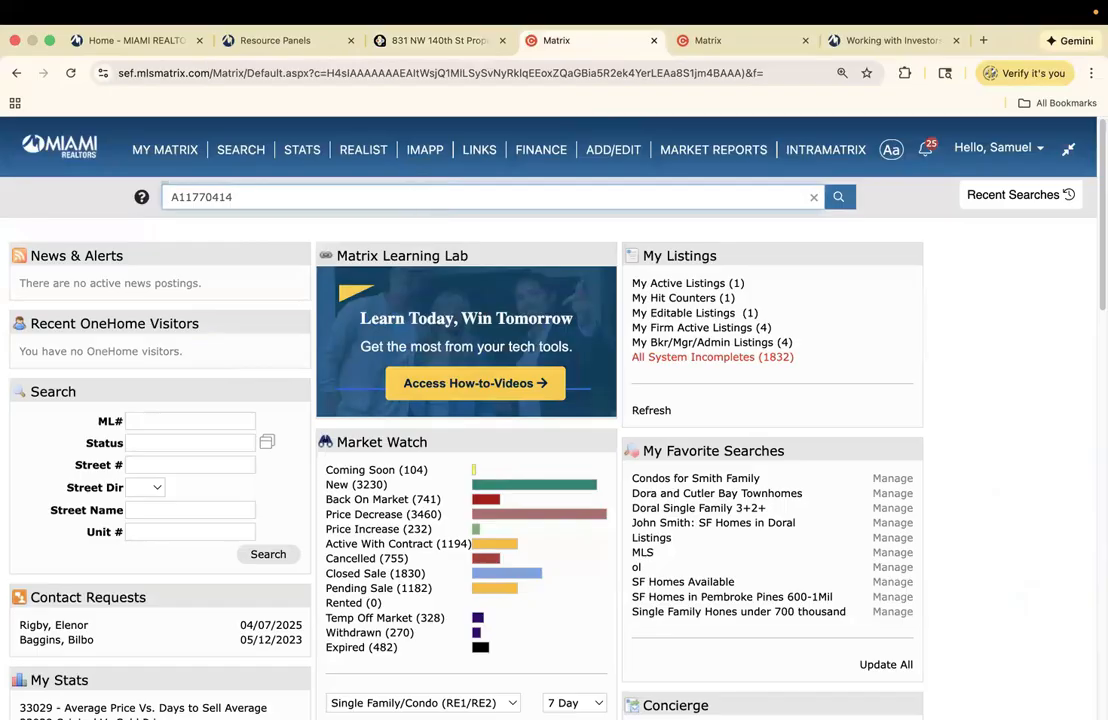
- Search Matrix for ML# A11770414, then open its full listing and Property History
key("Return")
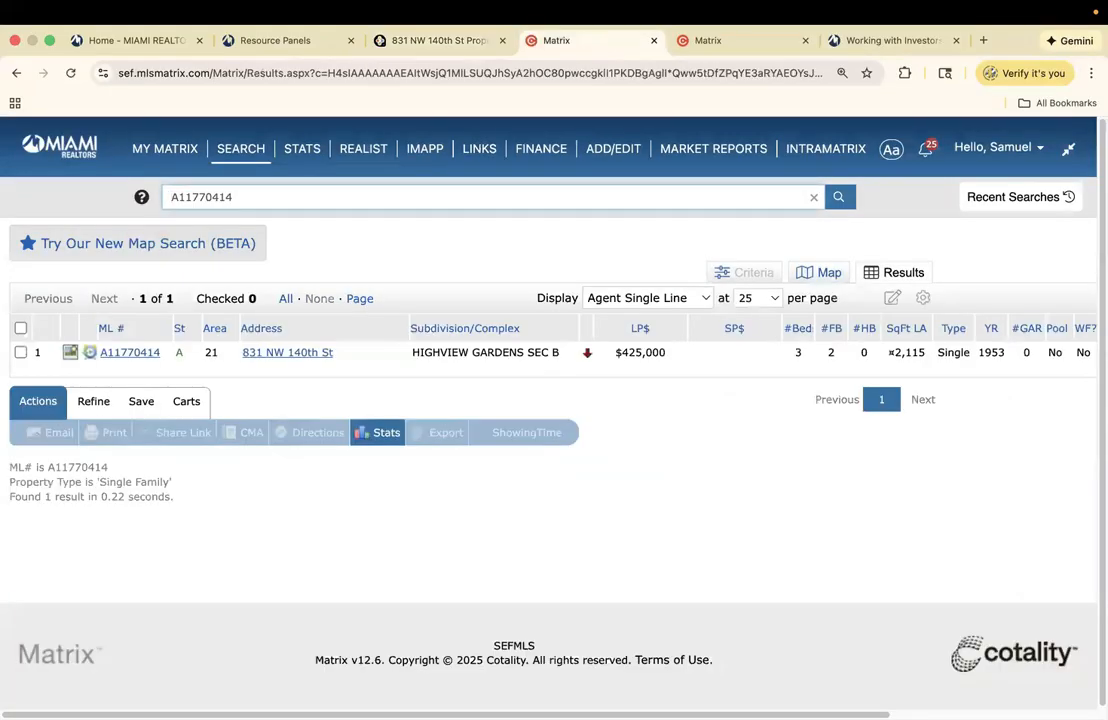
left_click(433, 41)
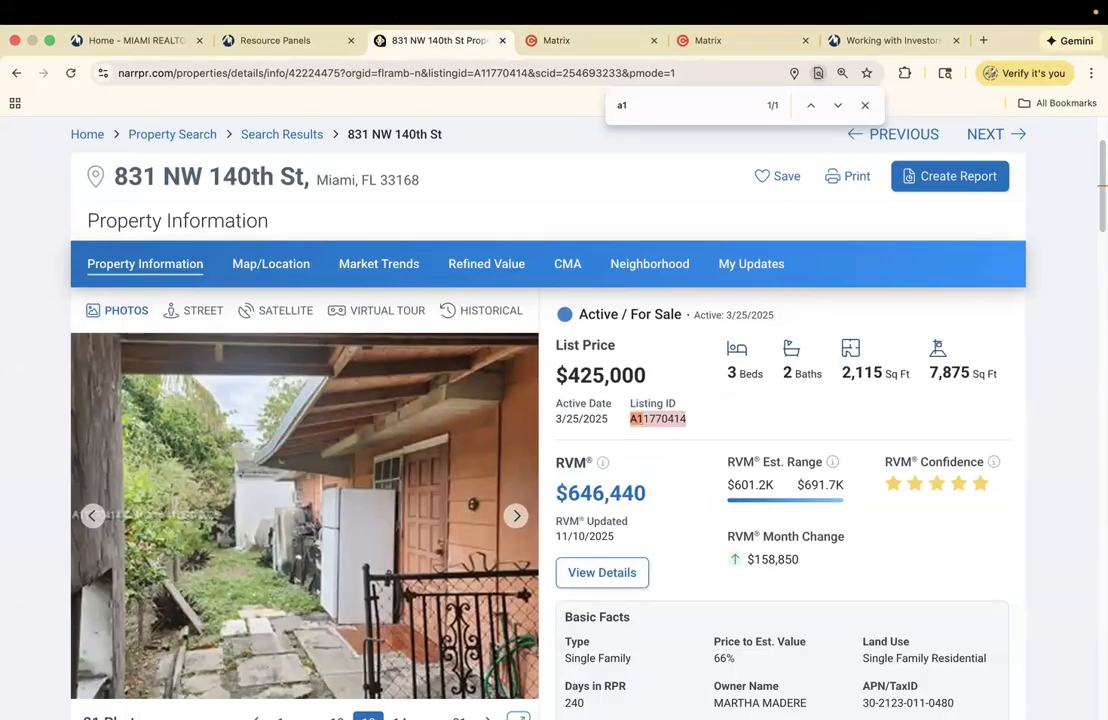
scroll(550, 420, "down", 5)
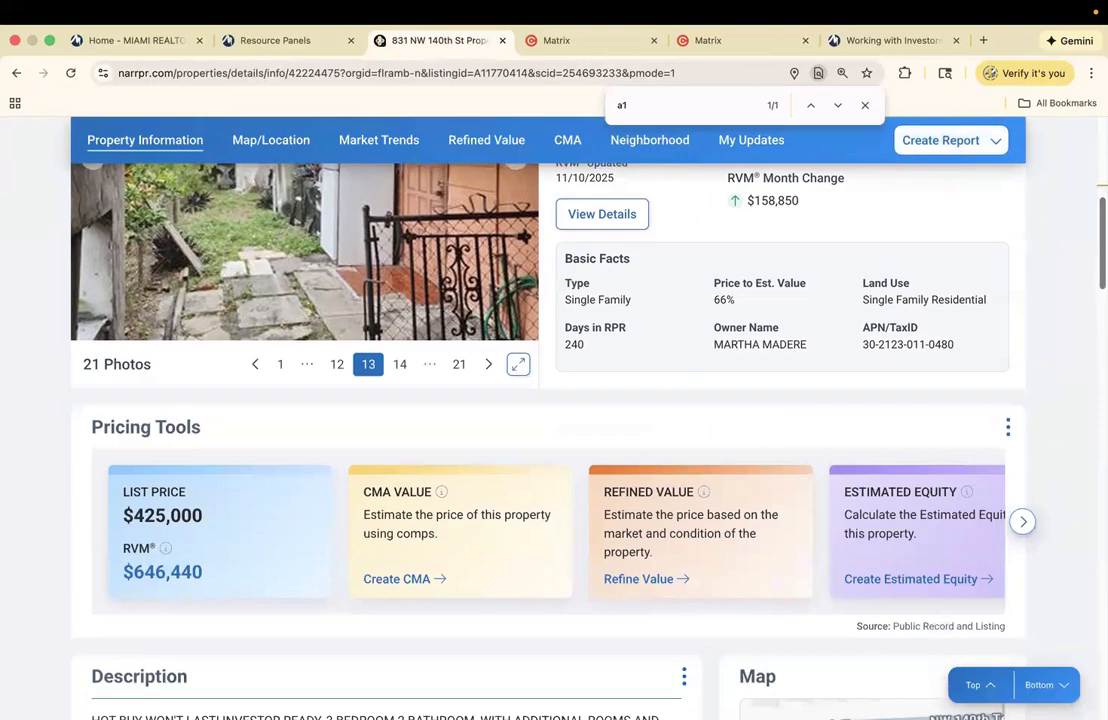
left_click(587, 42)
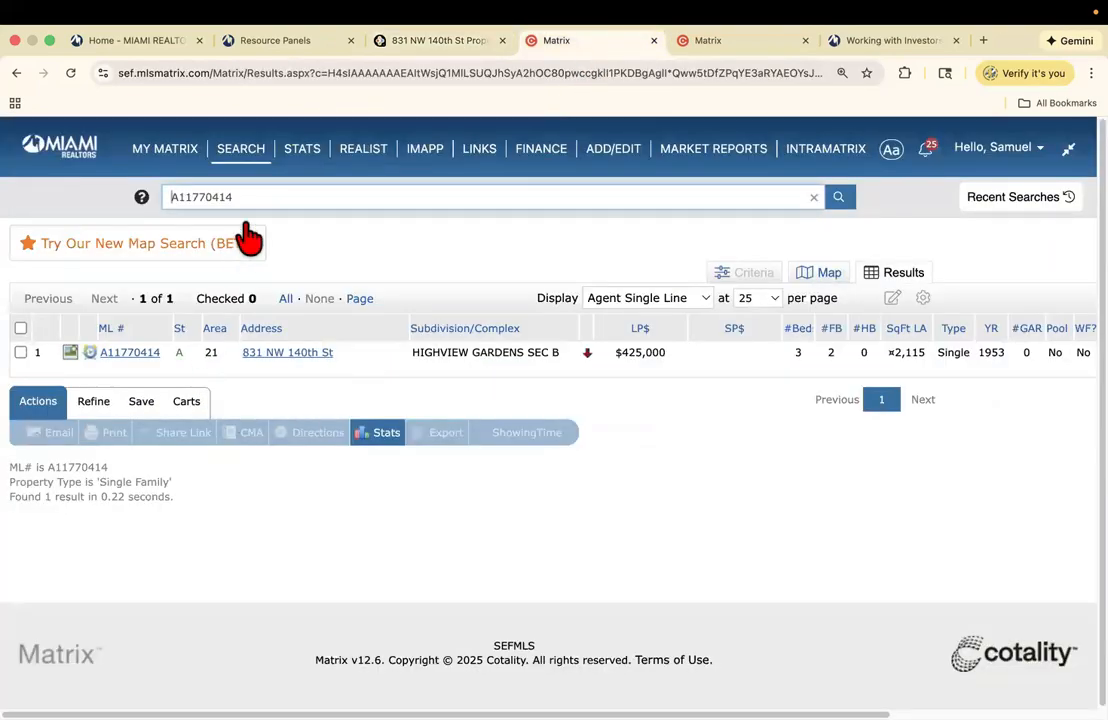
left_click(131, 358)
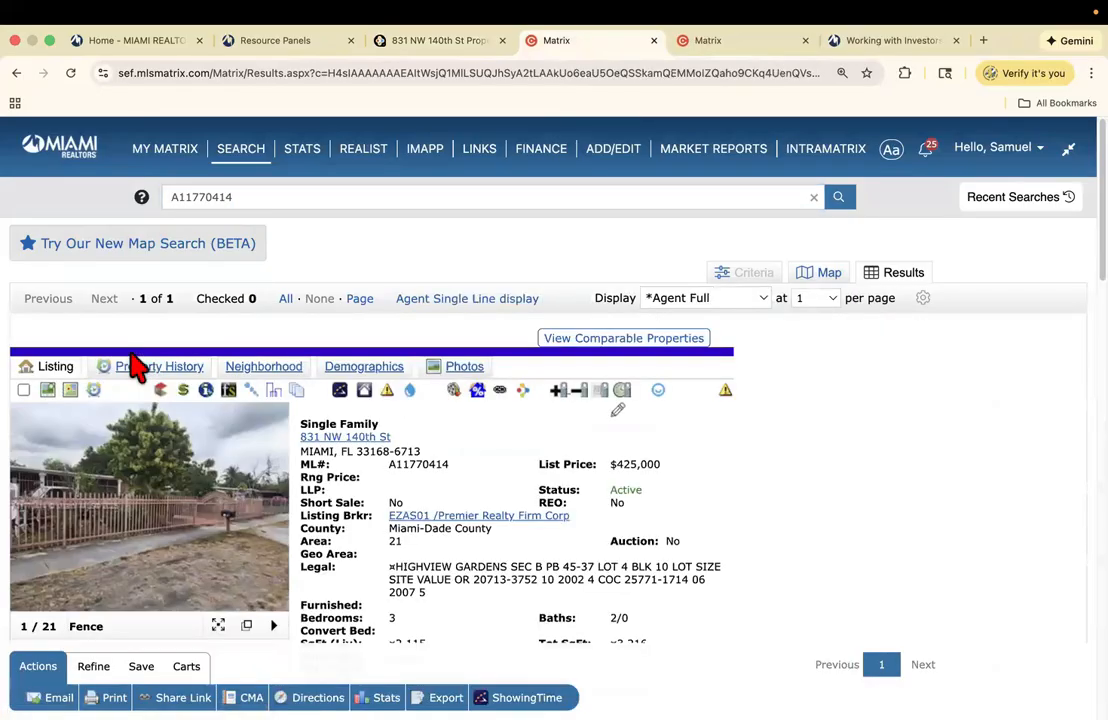
left_click(143, 369)
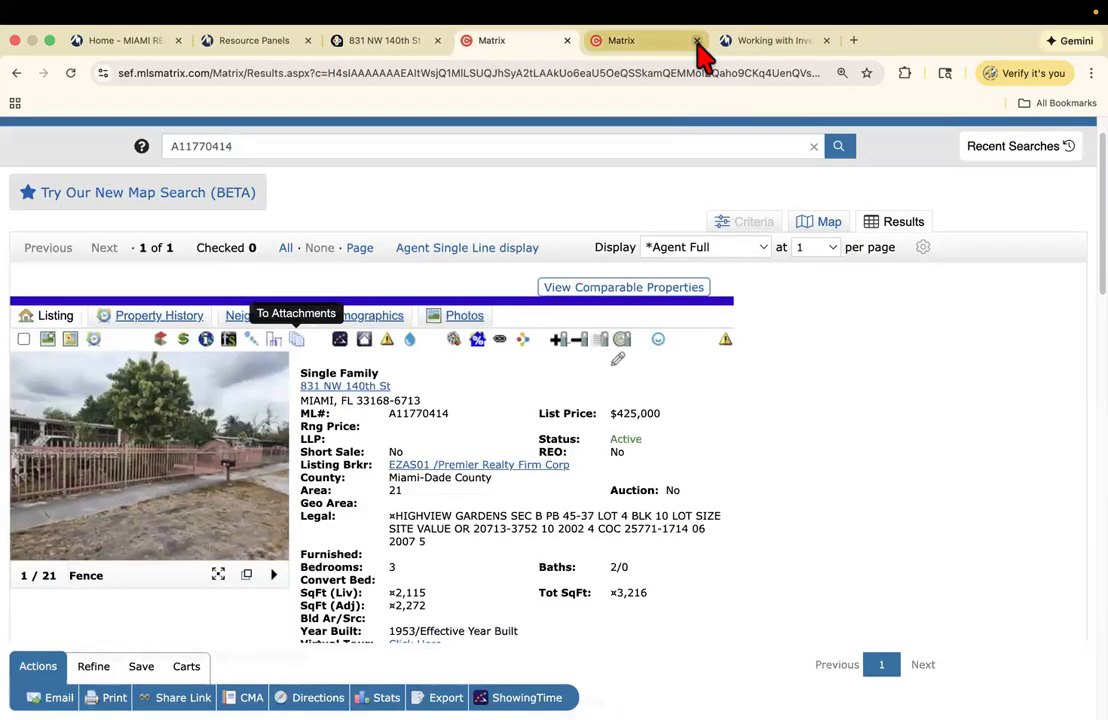
- Scroll the A11770414 listing down toward its Location Information section
scroll(512, 376, "down", 1)
scroll(512, 376, "down", 4)
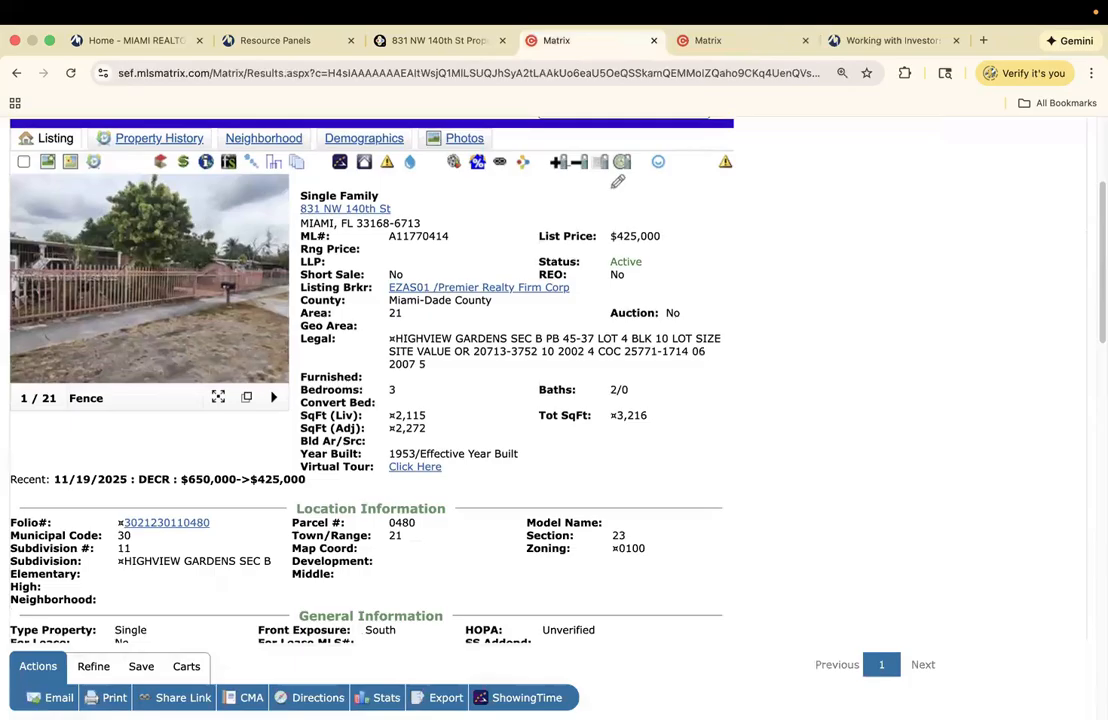
- Open the county tax report for the folio number and compare it with the MLS listing
left_click(170, 523)
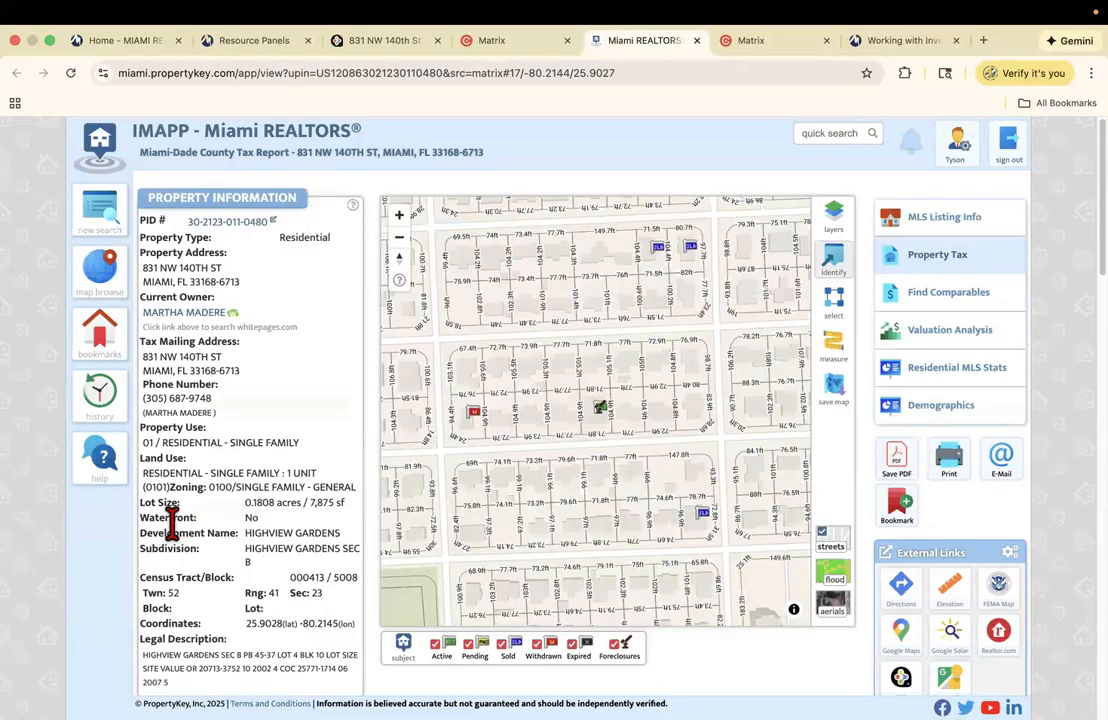
left_click(500, 40)
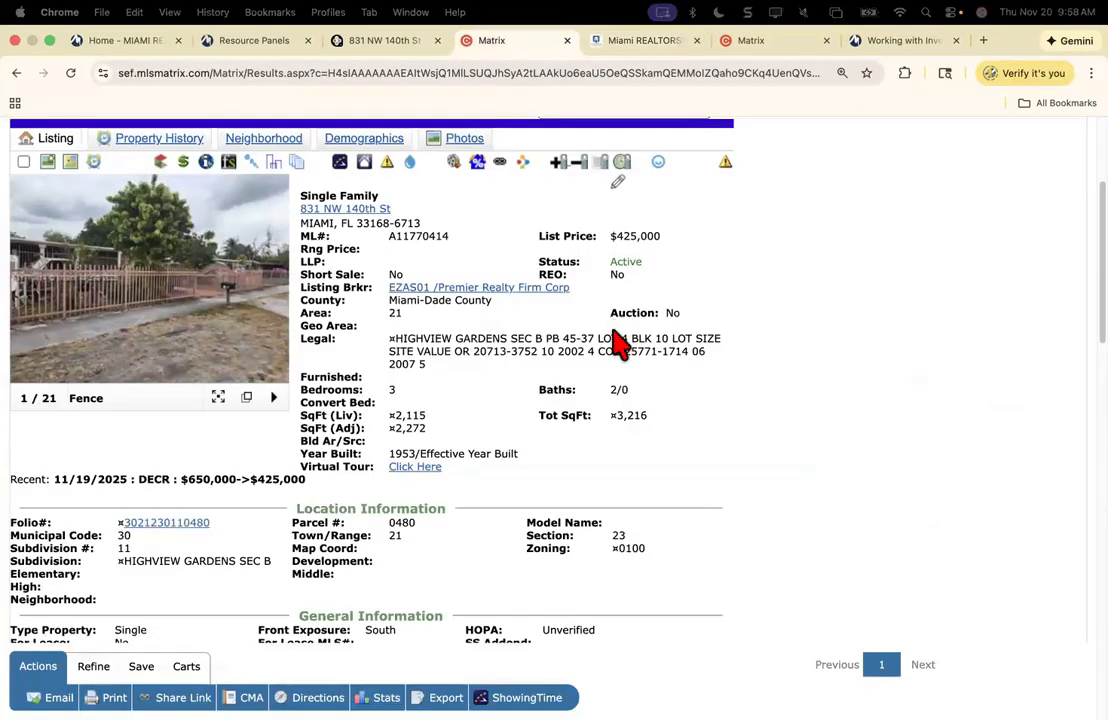
scroll(620, 343, "down", 8)
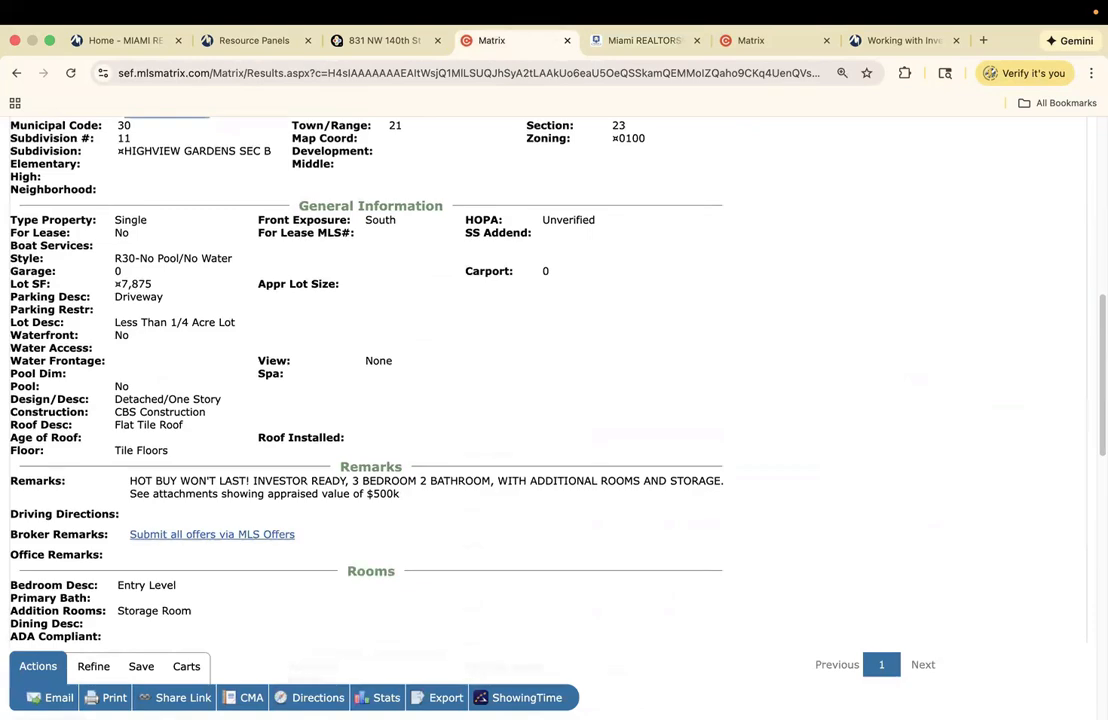
left_click(638, 40)
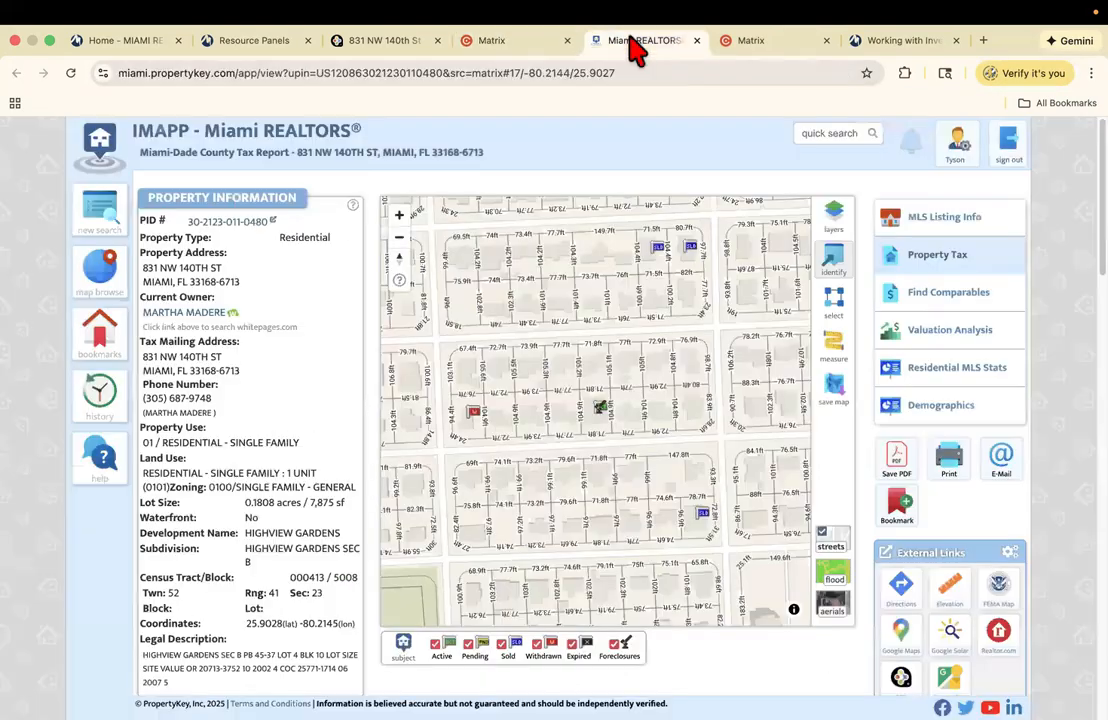
mouse_move(497, 378)
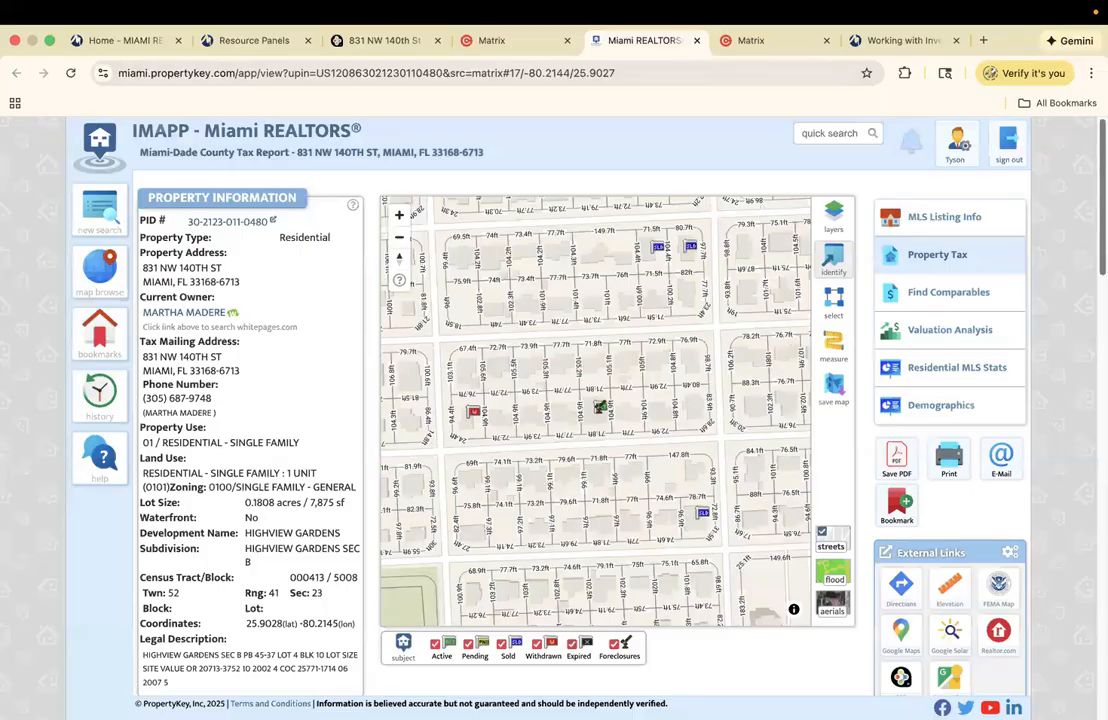
scroll(497, 378, "down", 3)
scroll(308, 490, "down", 2)
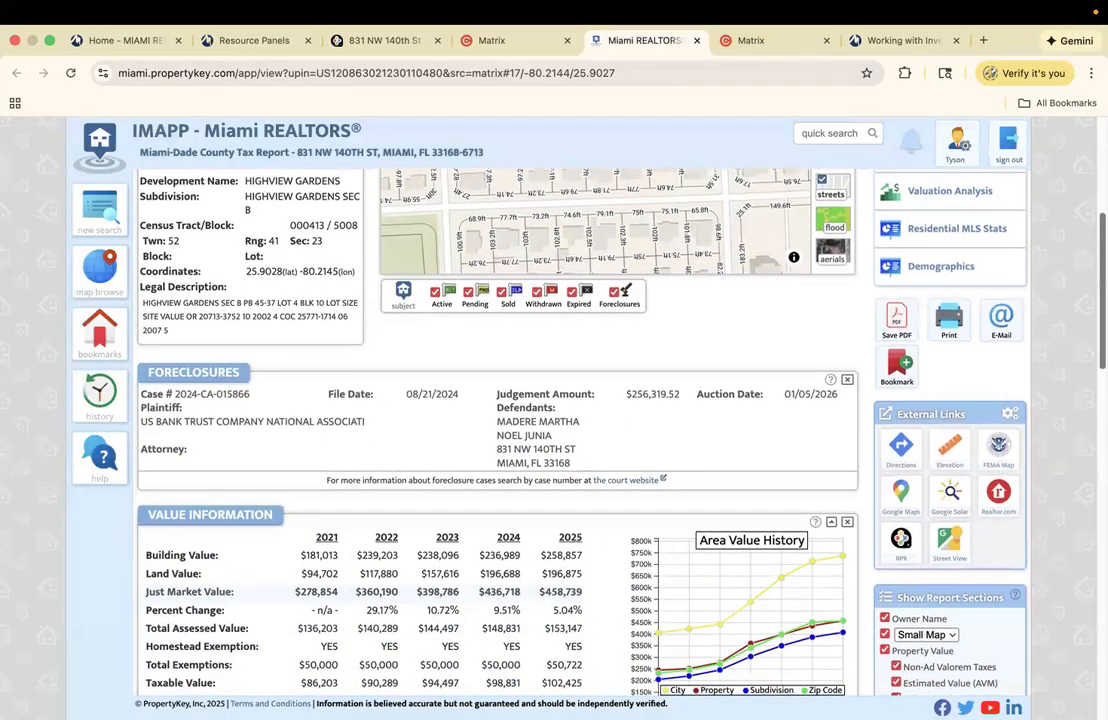
left_click(462, 42)
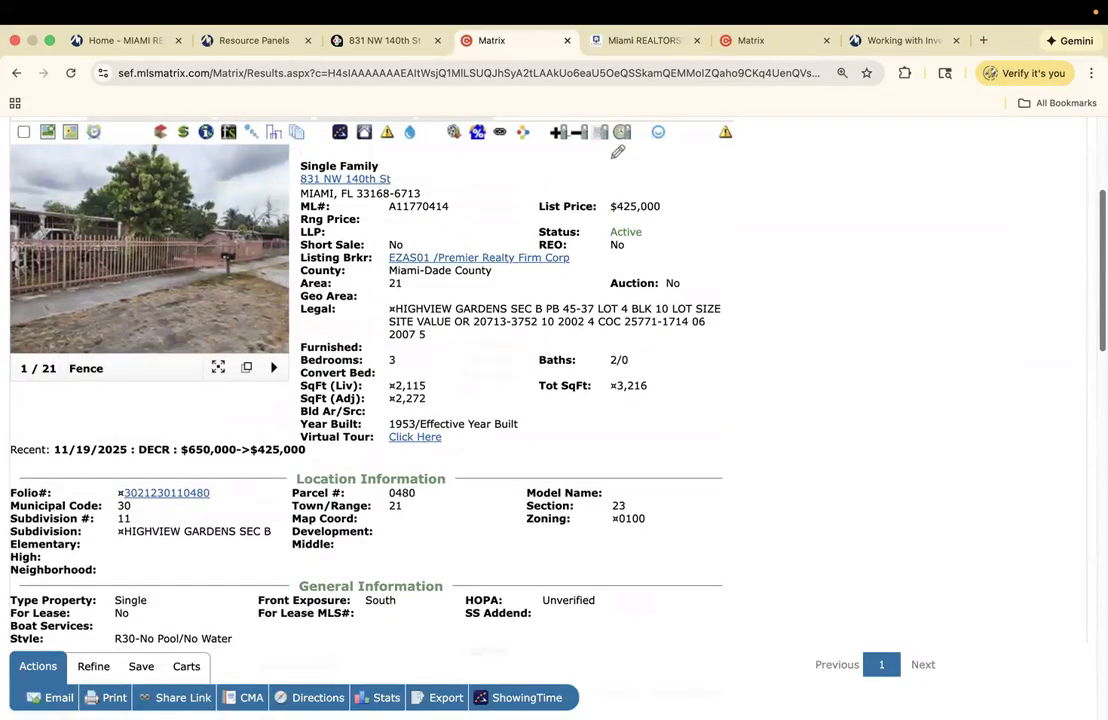
left_click(645, 41)
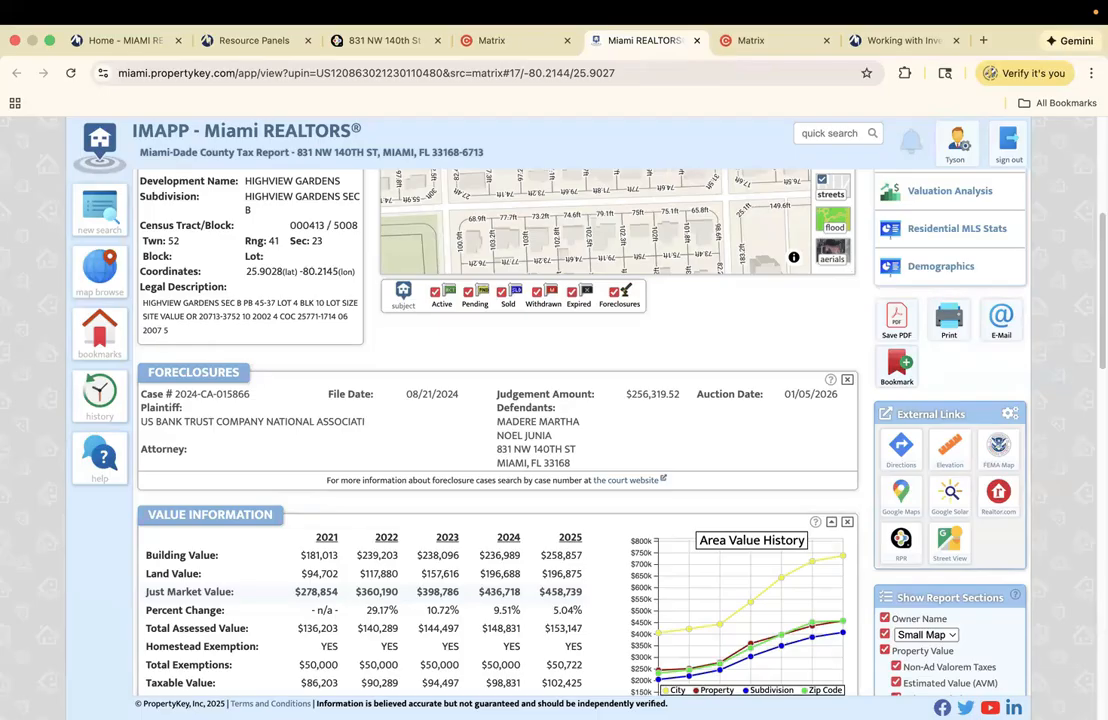
- Check the Valuation Analysis, then review the tax report's building information, violations and permits
scroll(556, 308, "down", 2)
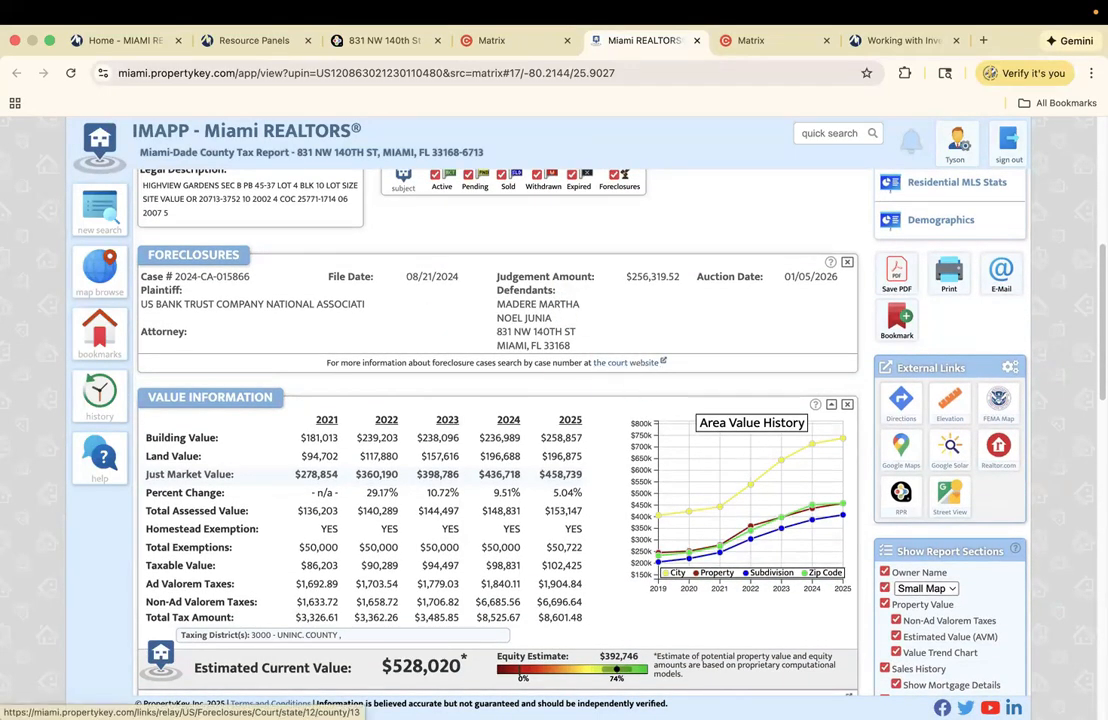
scroll(641, 373, "down", 4)
scroll(556, 400, "down", 1)
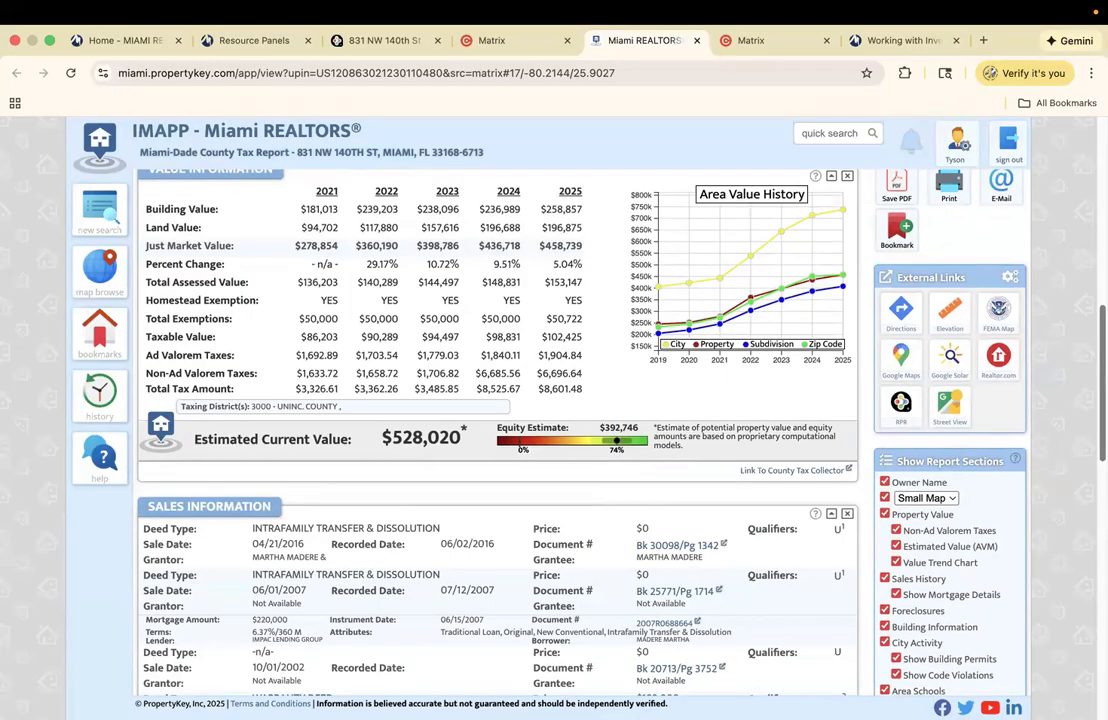
scroll(497, 400, "up", 5)
scroll(497, 400, "up", 3)
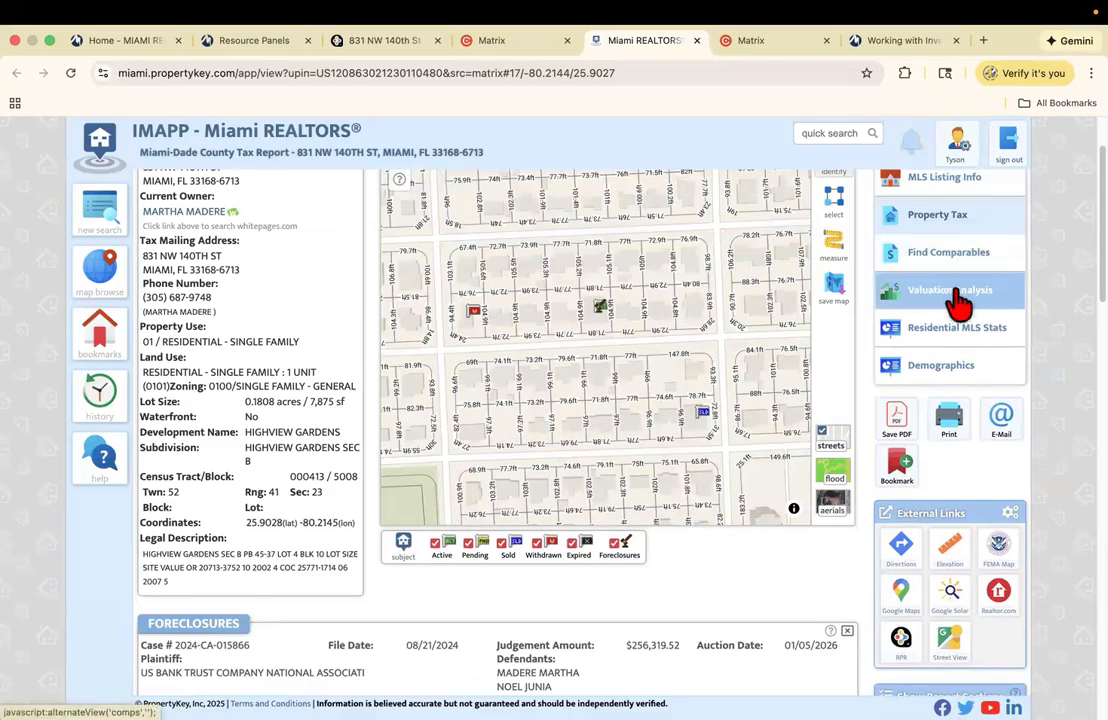
left_click(956, 291)
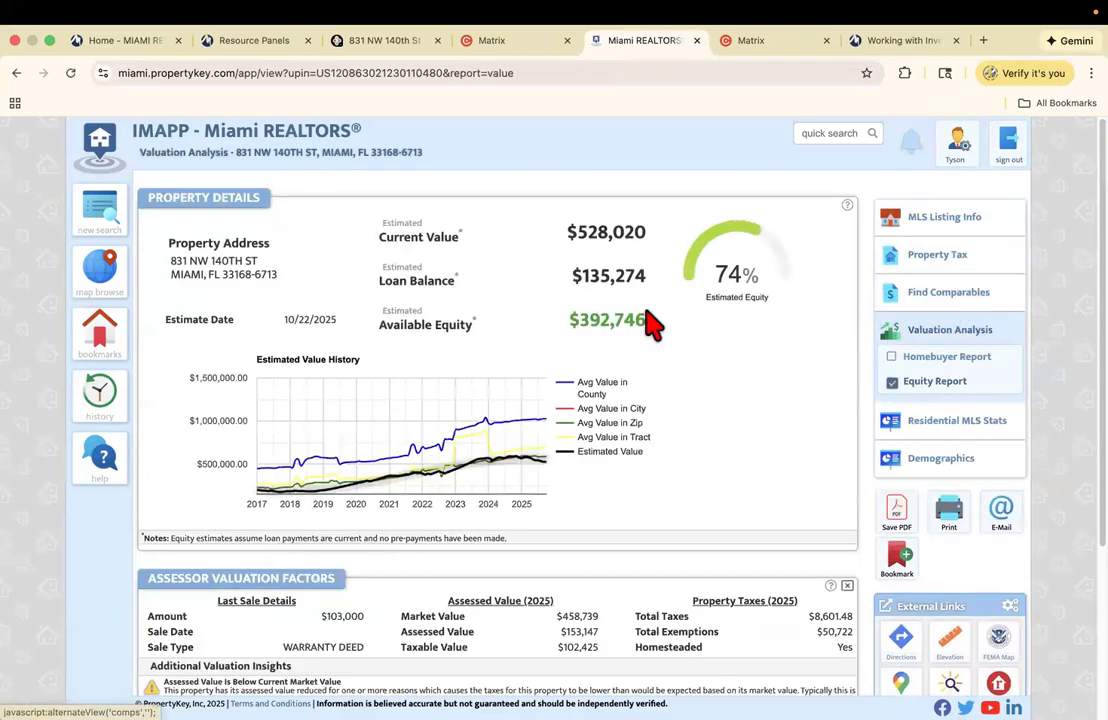
left_click(940, 260)
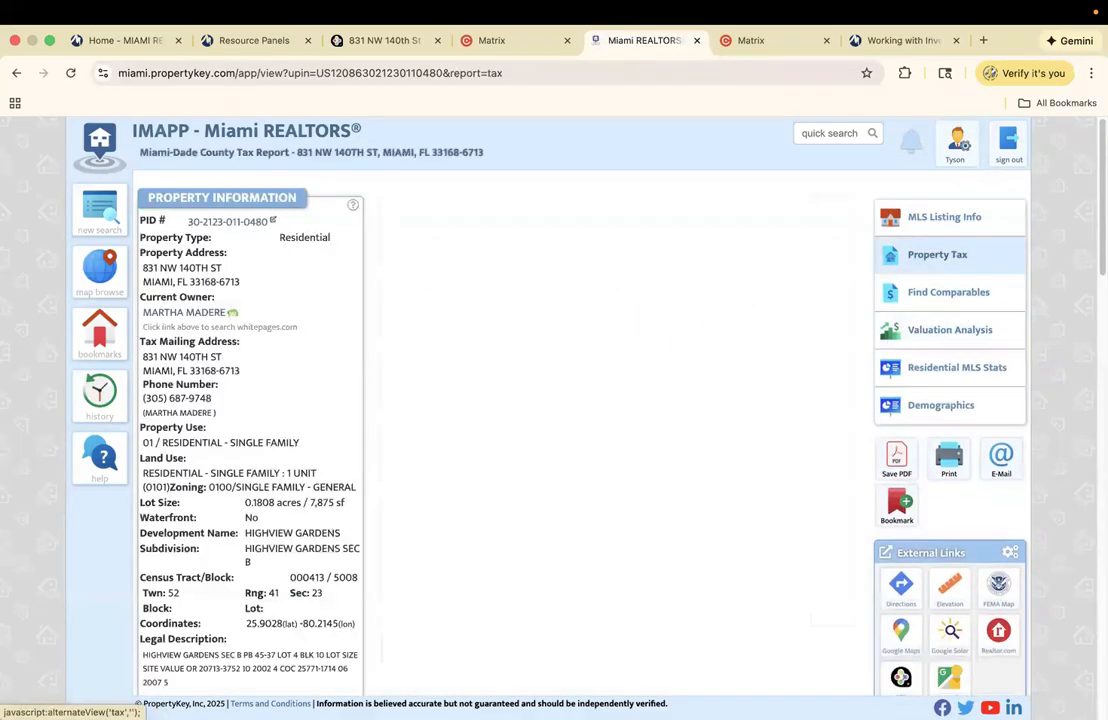
scroll(497, 400, "down", 15)
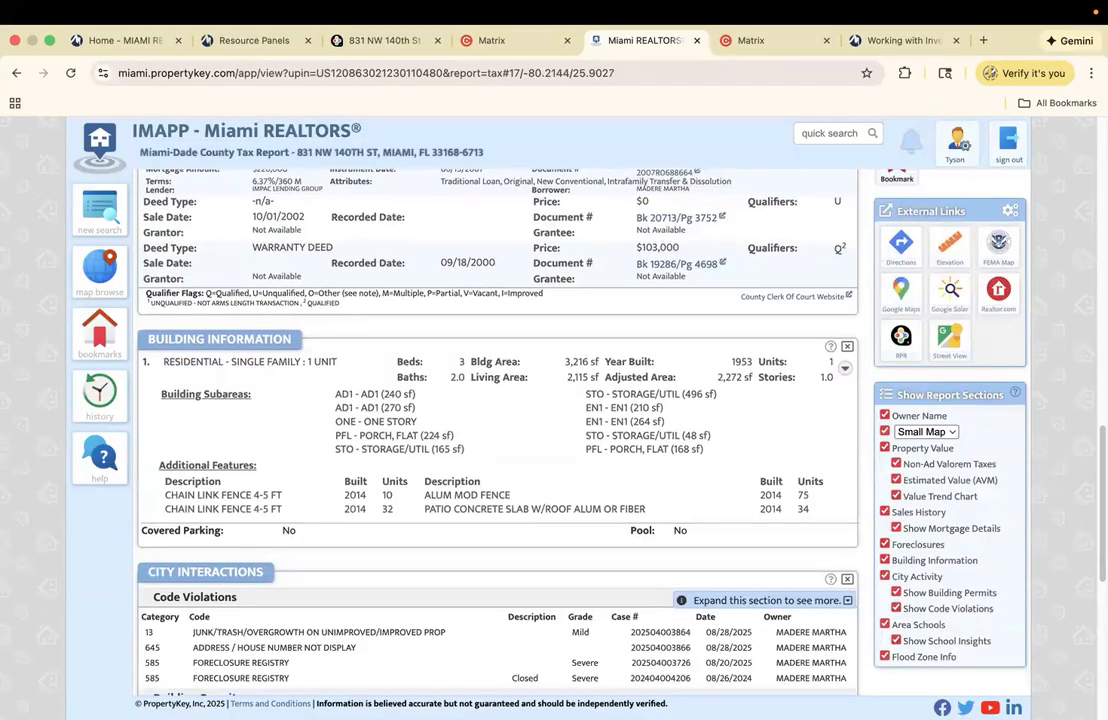
scroll(625, 562, "down", 2)
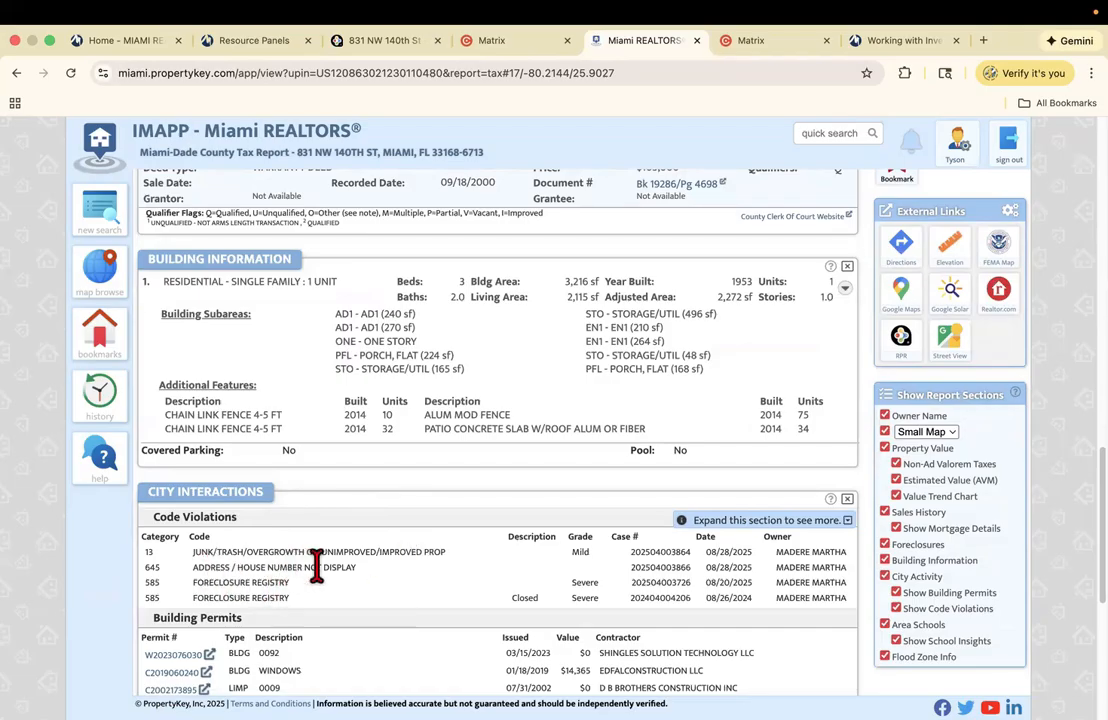
- View the Matrix listing photos from the fence shot to the patio, then return to IMAPP
left_click(512, 43)
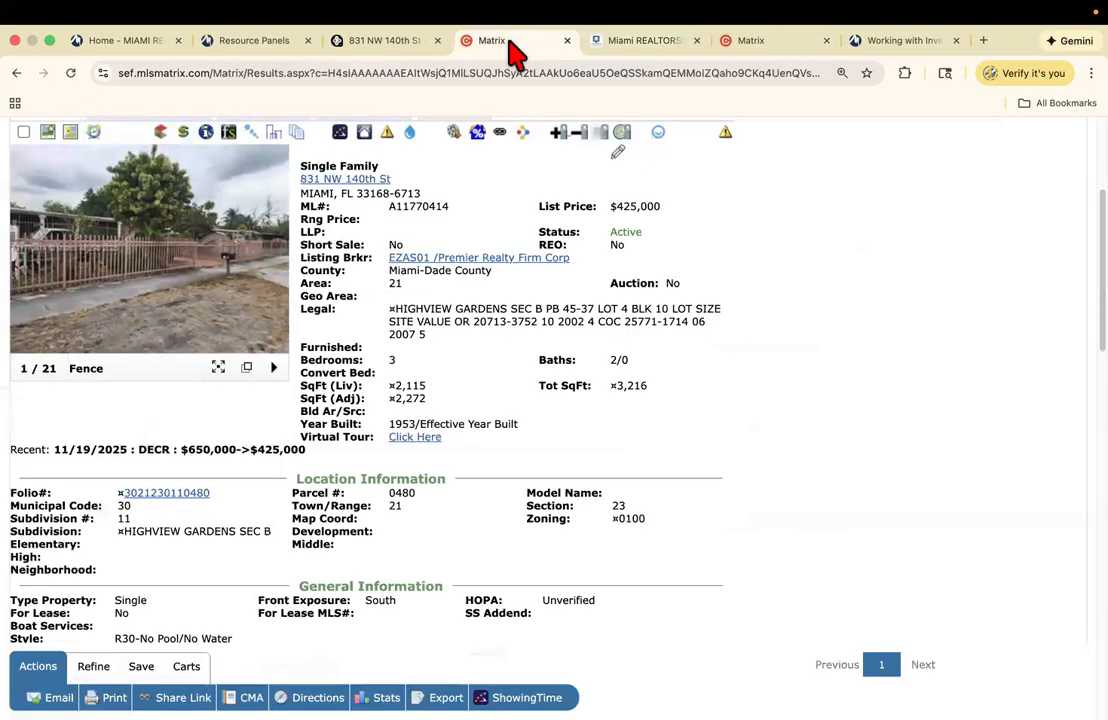
left_click(143, 310)
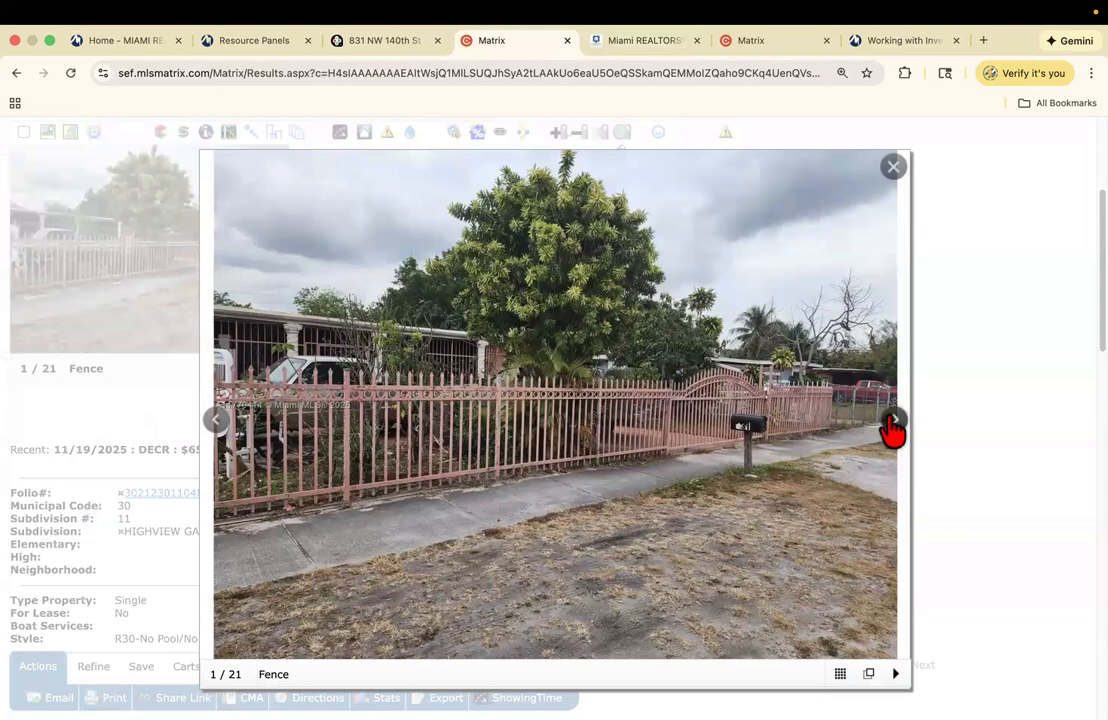
left_click(894, 421)
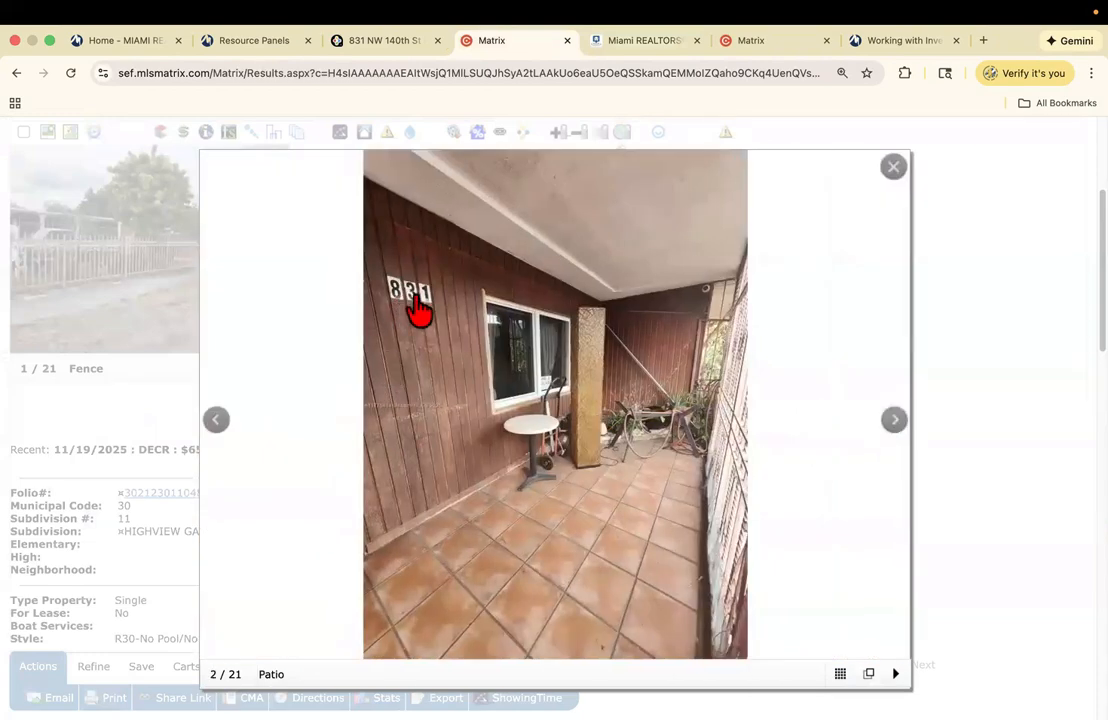
left_click(653, 46)
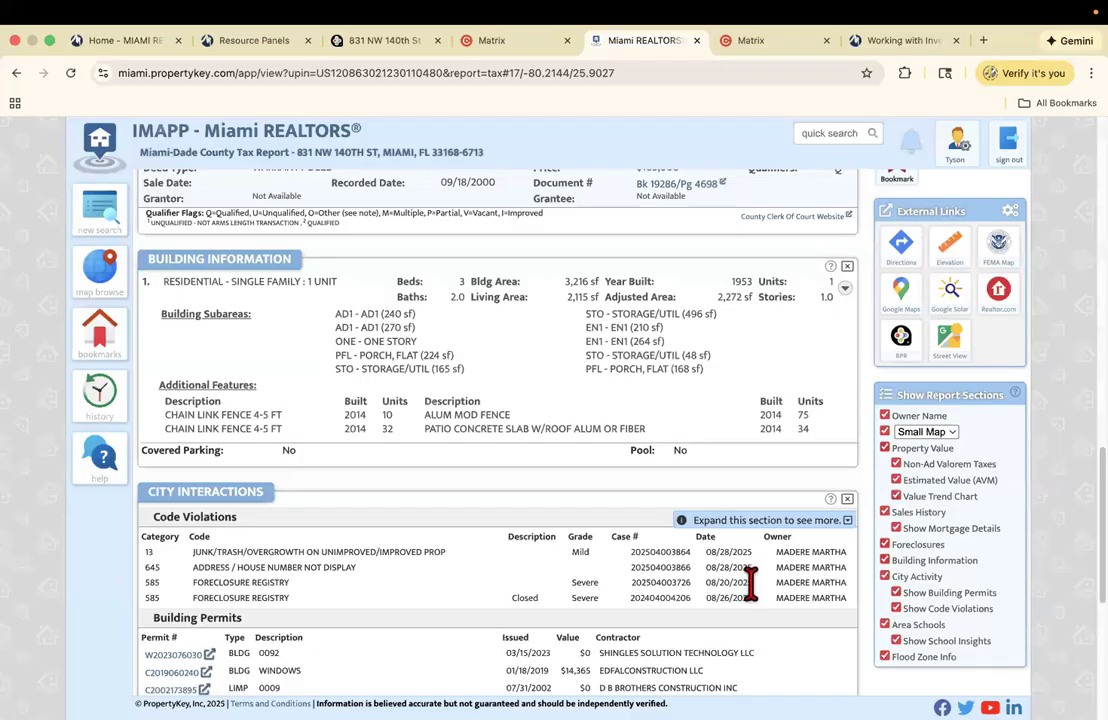
scroll(497, 400, "up", 10)
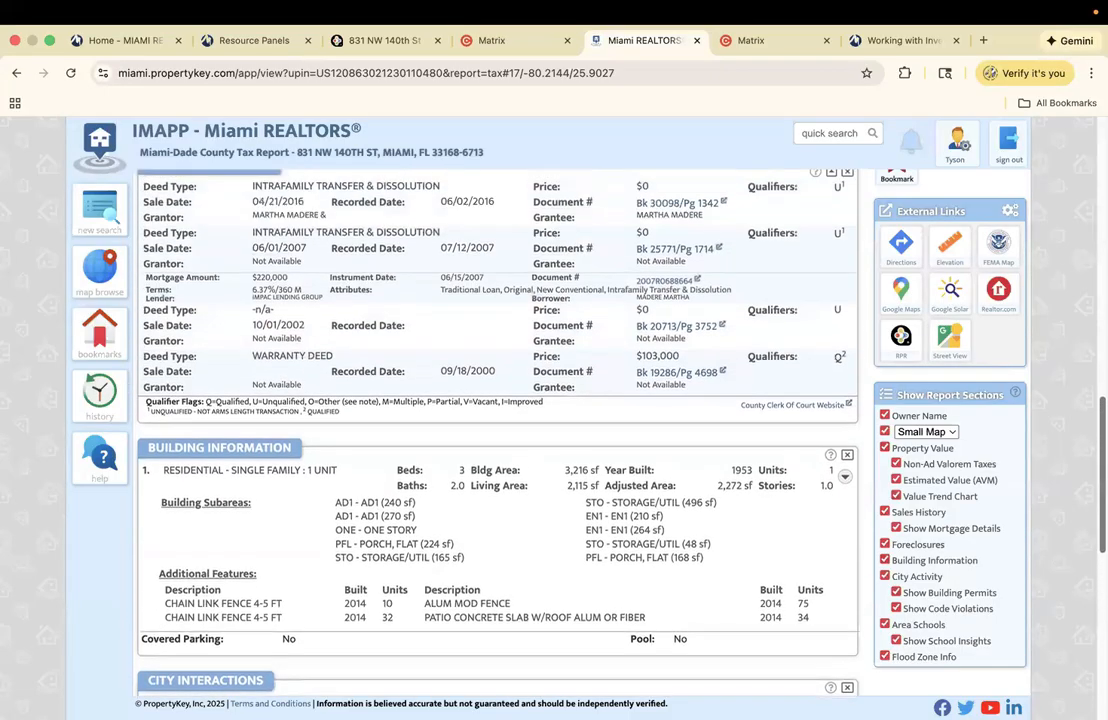
scroll(497, 400, "down", 4)
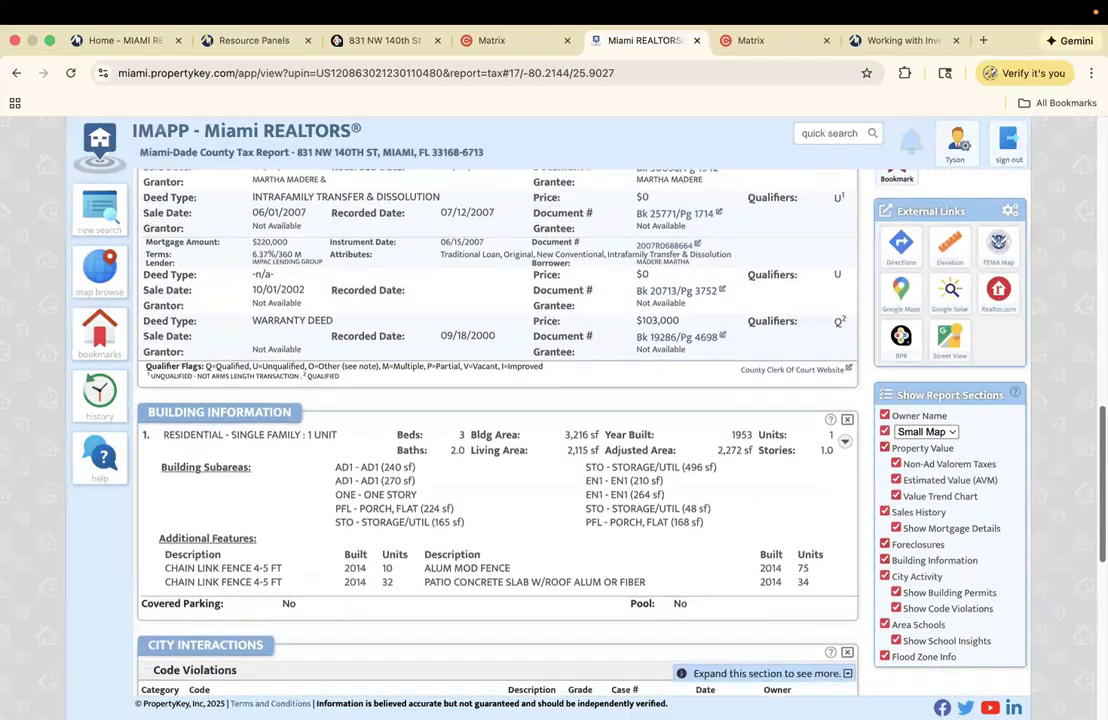
scroll(497, 400, "up", 7)
scroll(497, 400, "up", 3)
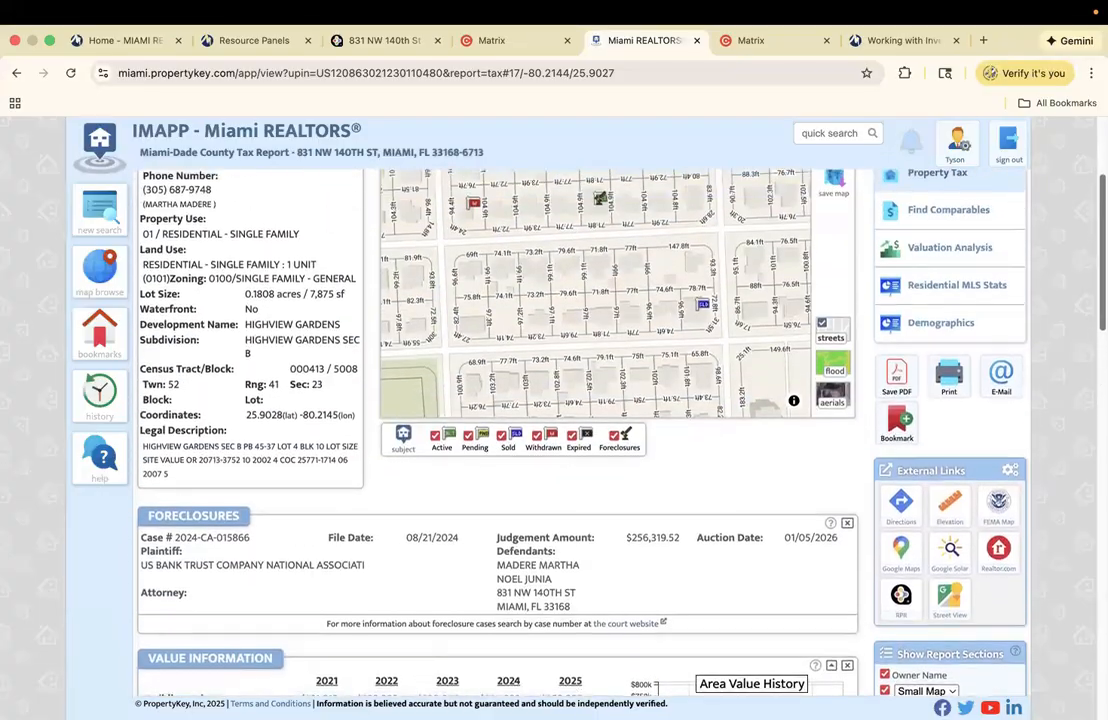
scroll(497, 400, "up", 2)
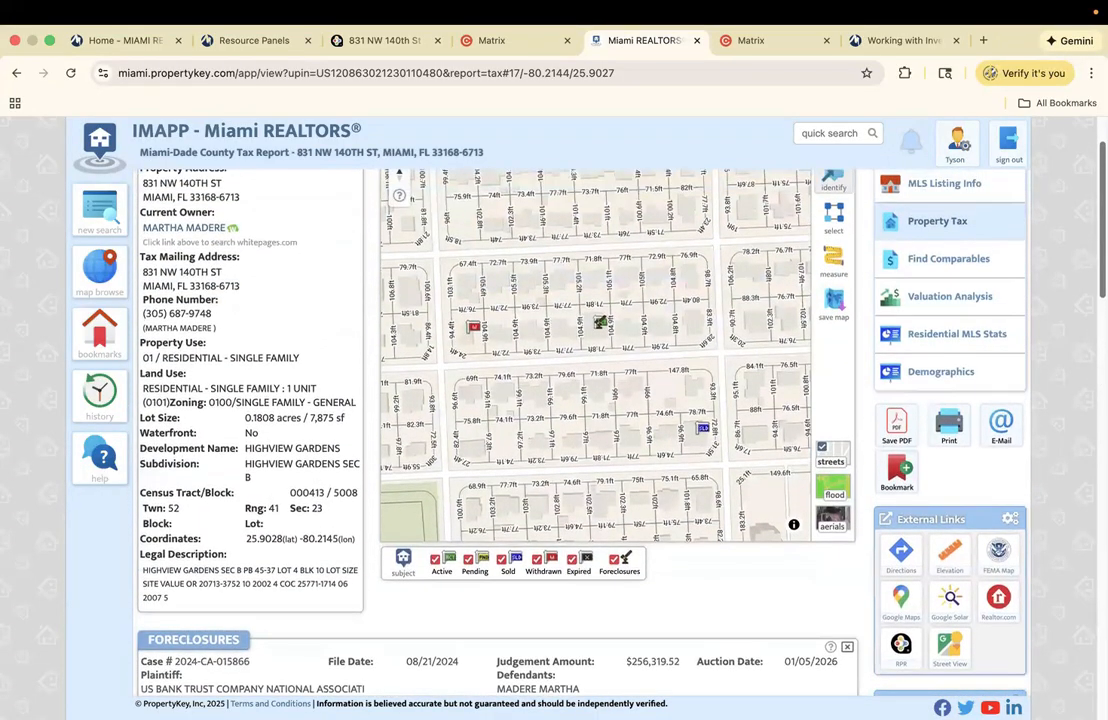
scroll(497, 400, "down", 2)
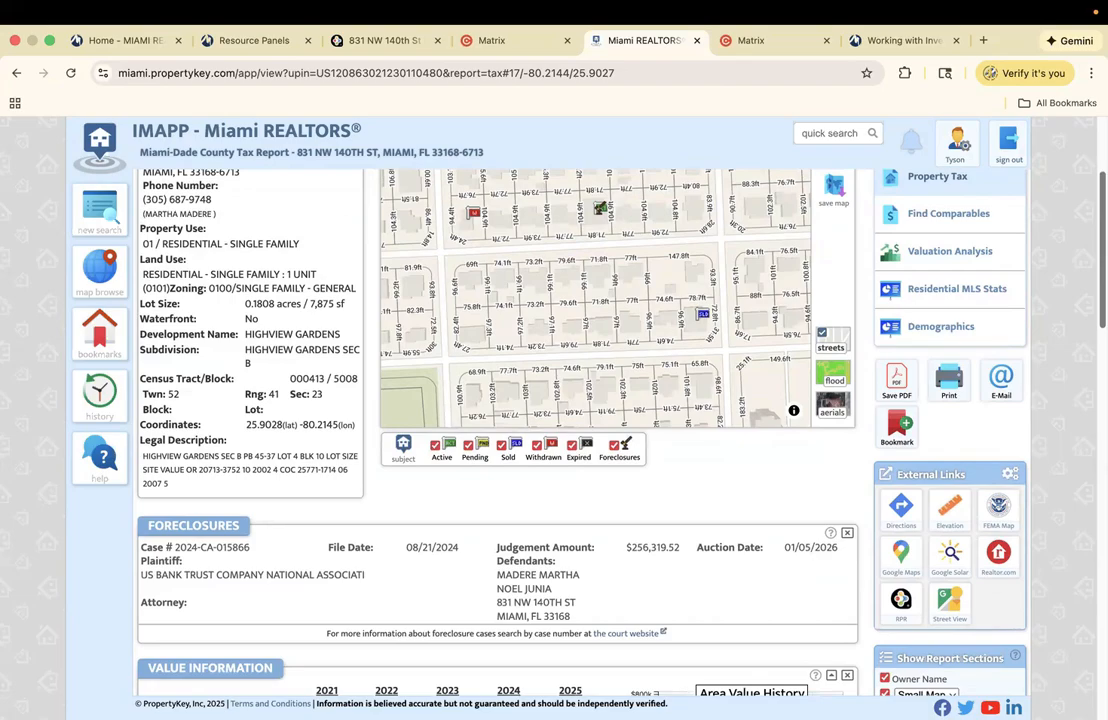
scroll(497, 400, "down", 15)
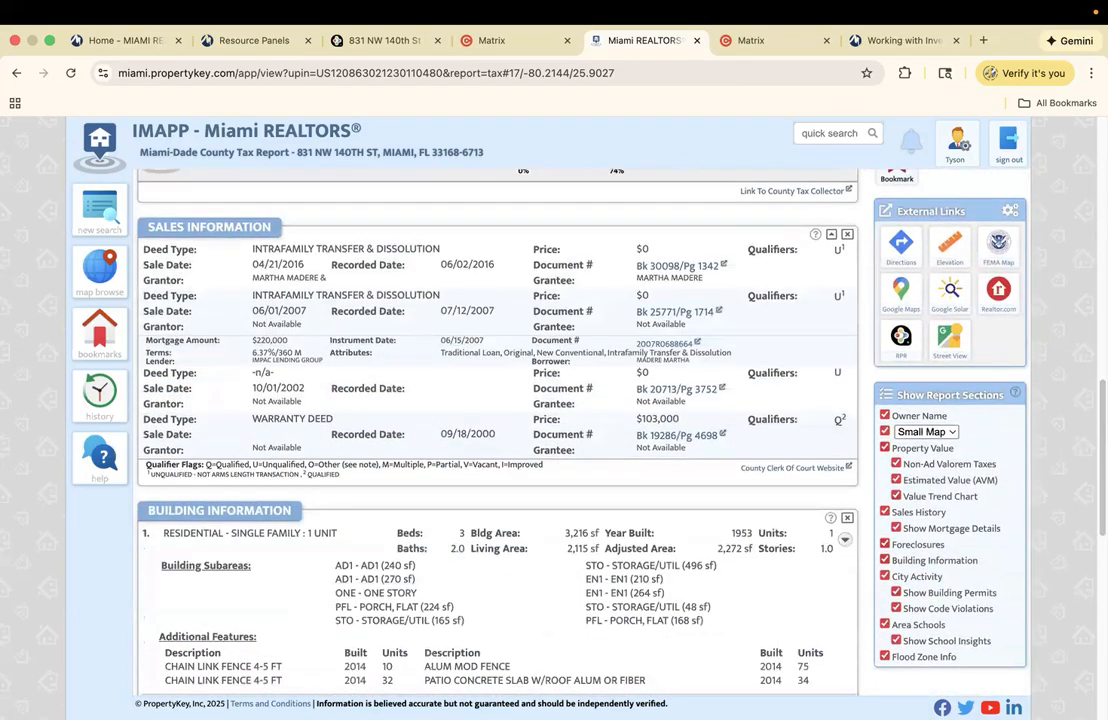
scroll(595, 553, "down", 5)
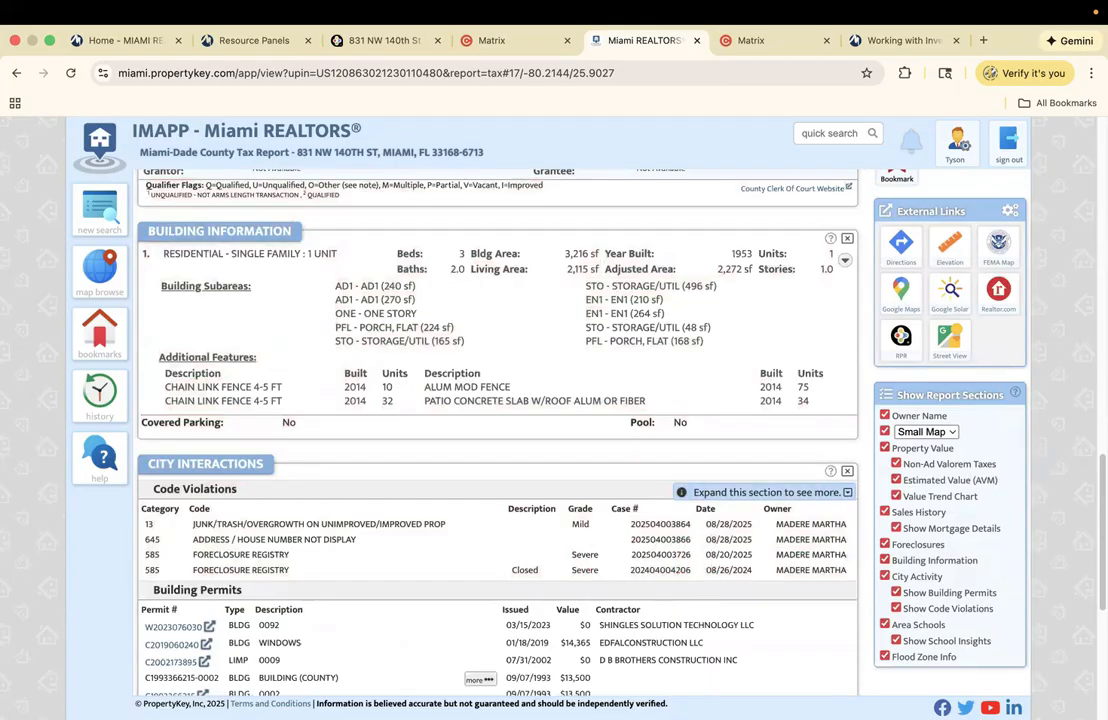
scroll(583, 590, "down", 3)
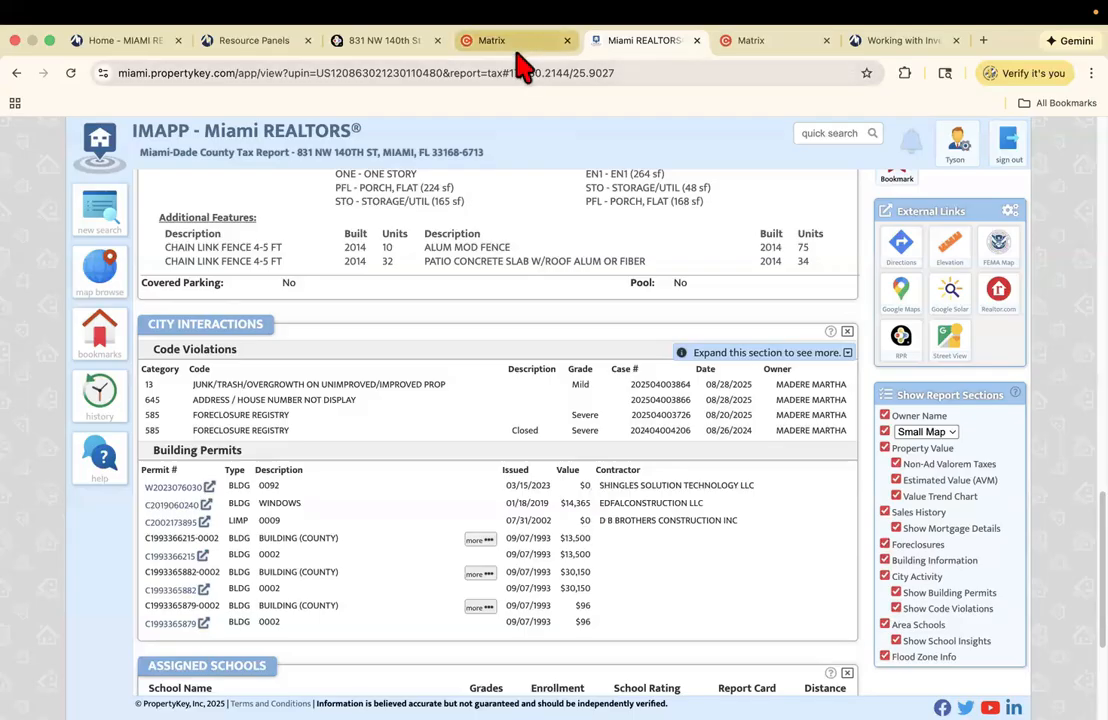
- Page through RPR listing photos 13–21, wrap back to photo 1, then view the Matrix listing
left_click(545, 41)
left_click(366, 42)
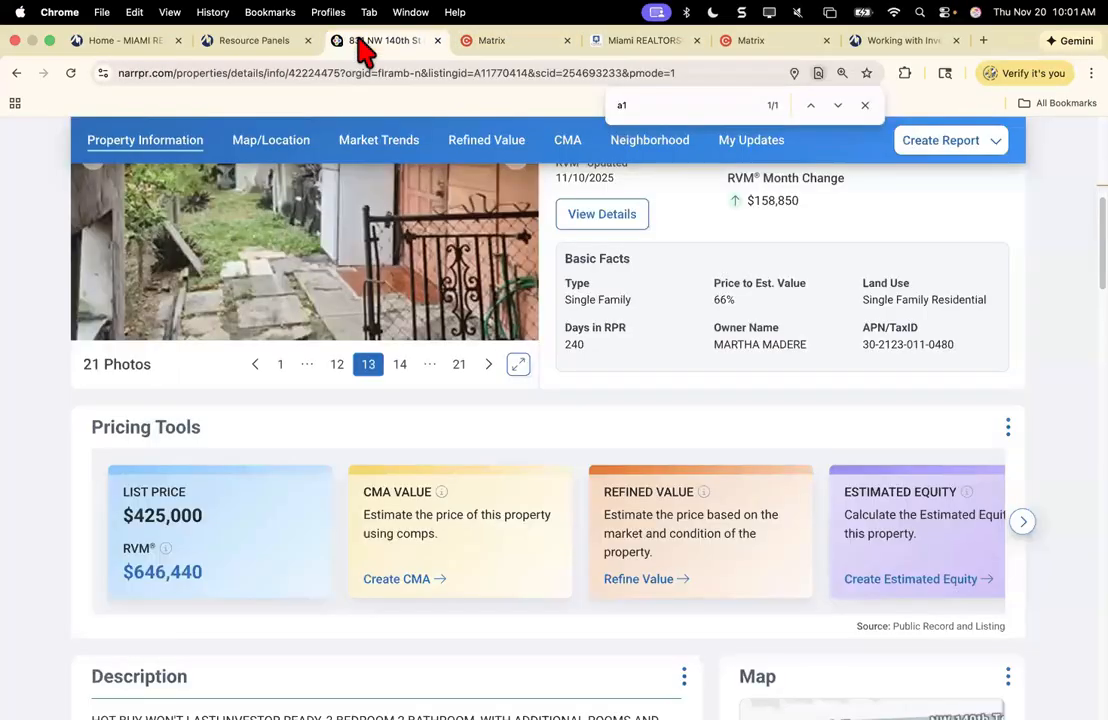
scroll(478, 383, "up", 5)
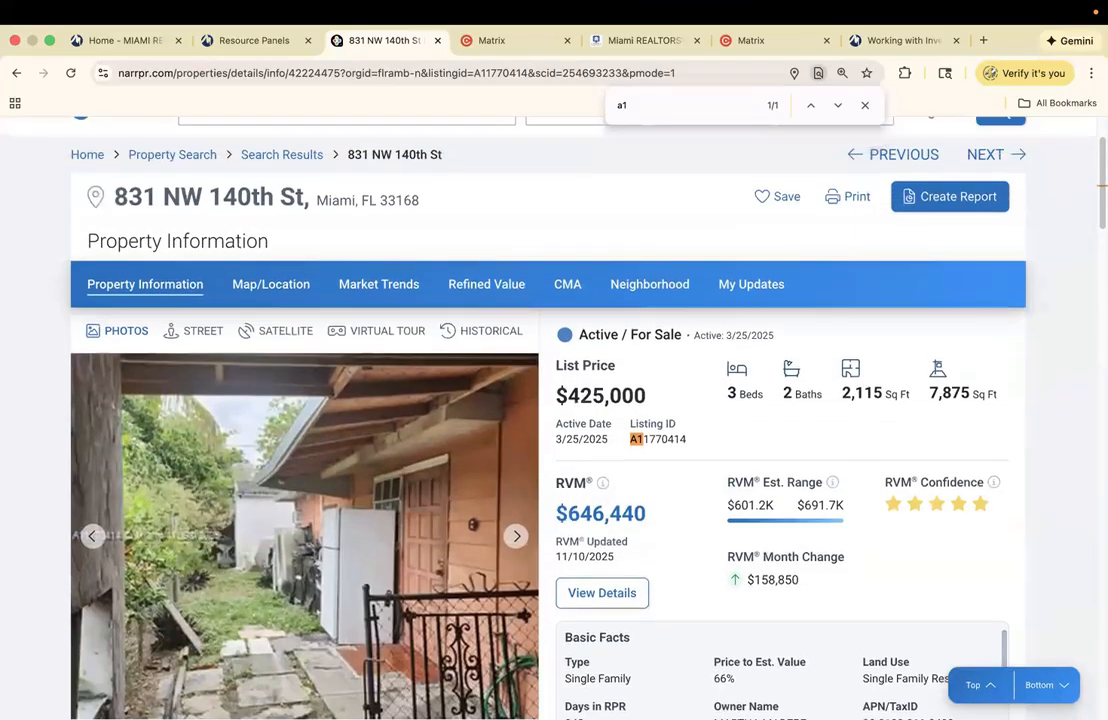
scroll(478, 383, "down", 3)
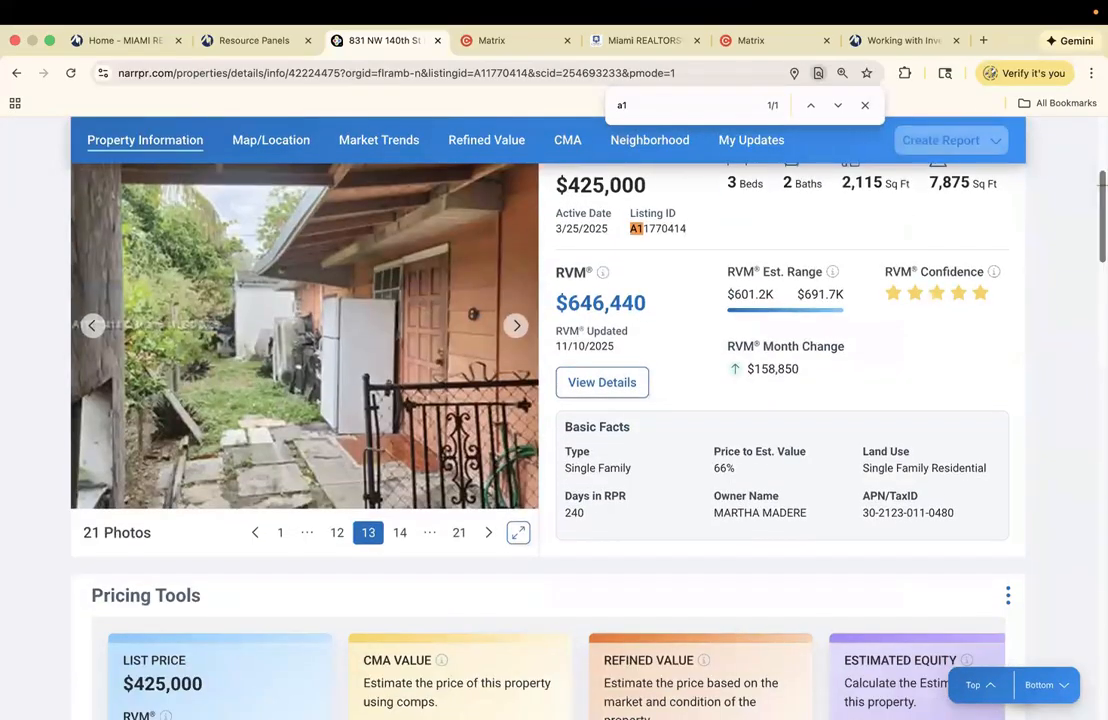
left_click(515, 328)
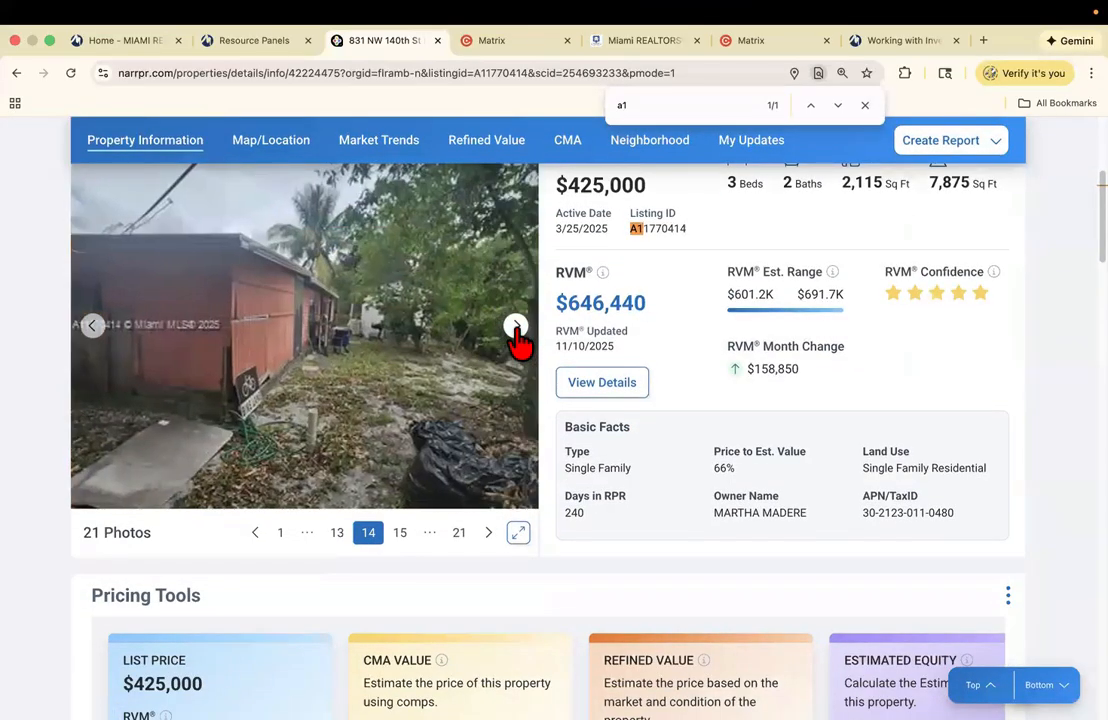
left_click(515, 328)
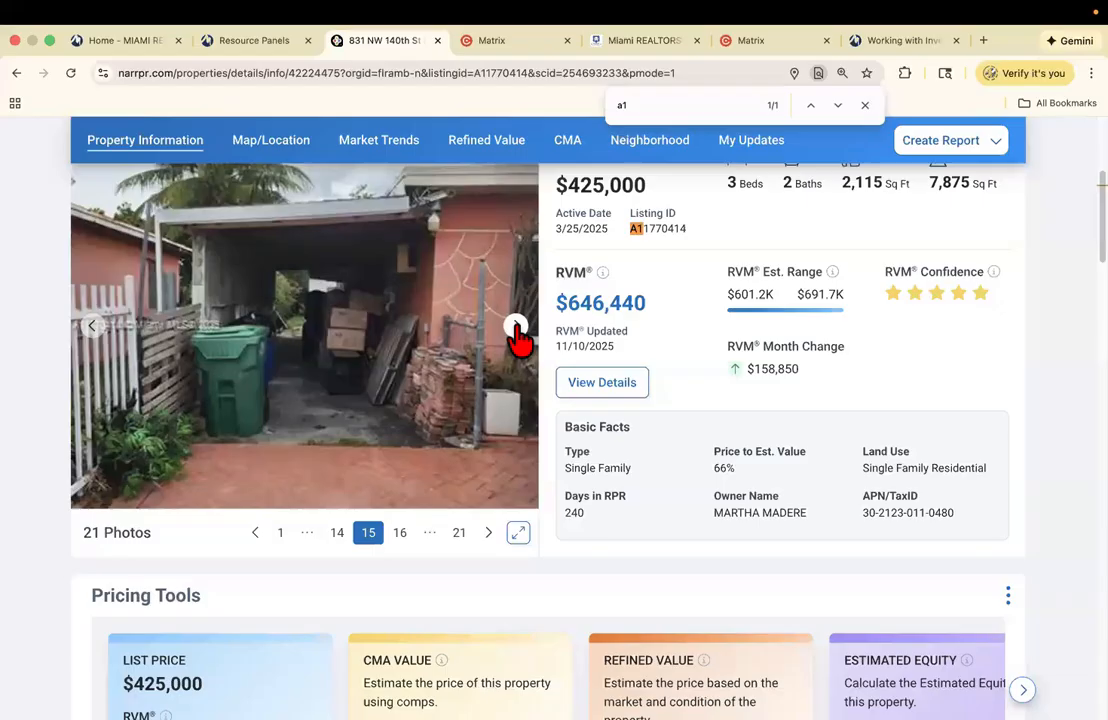
left_click(515, 328)
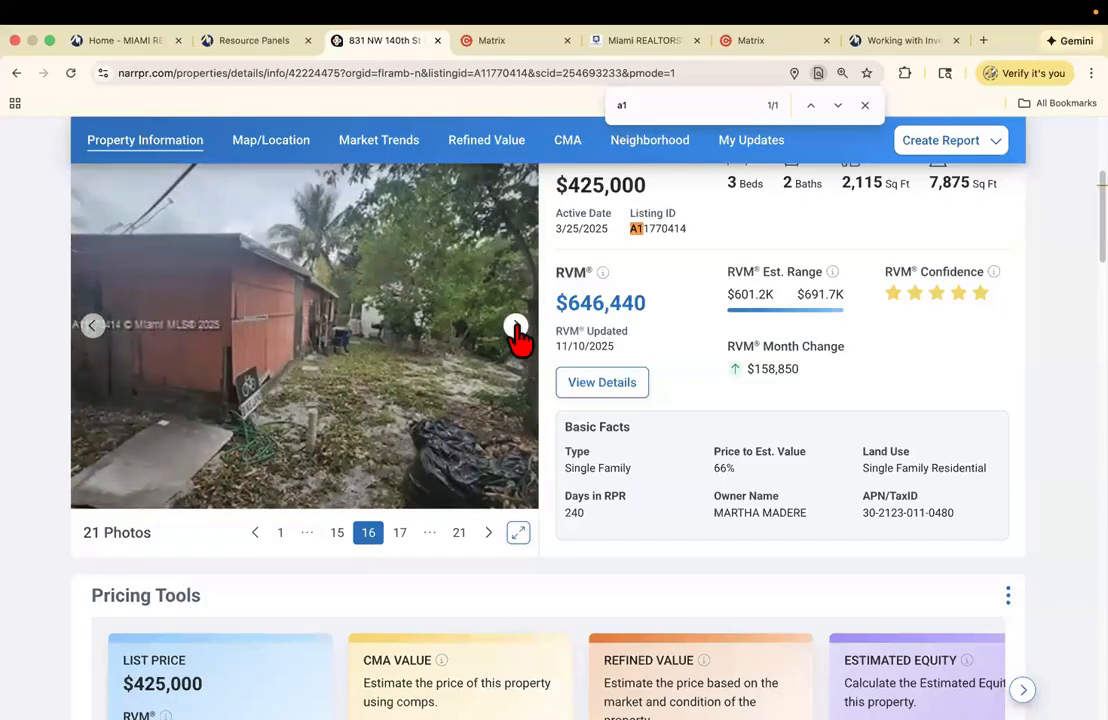
left_click(515, 328)
left_click(515, 328)
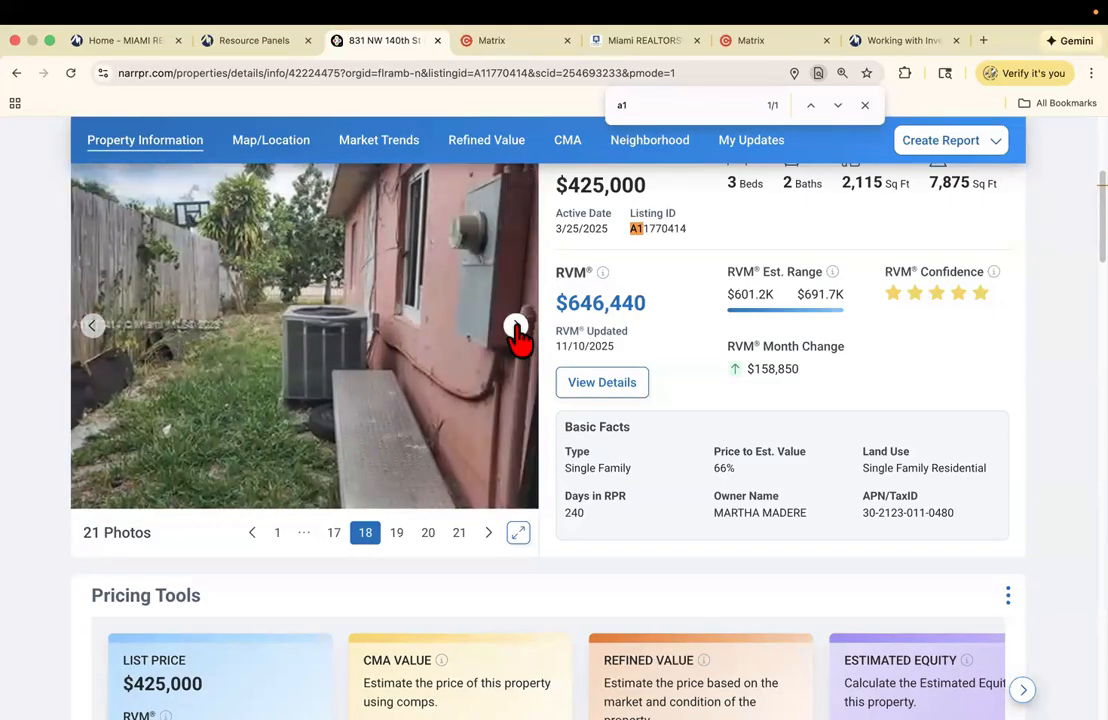
left_click(515, 328)
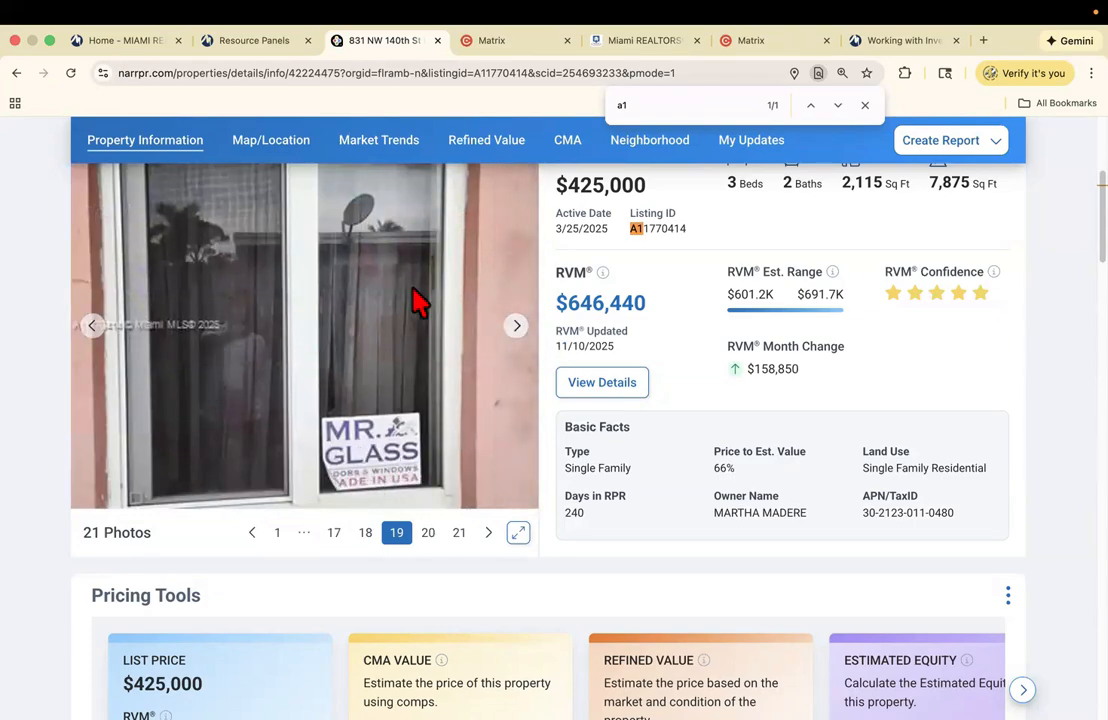
left_click(515, 328)
left_click(515, 328)
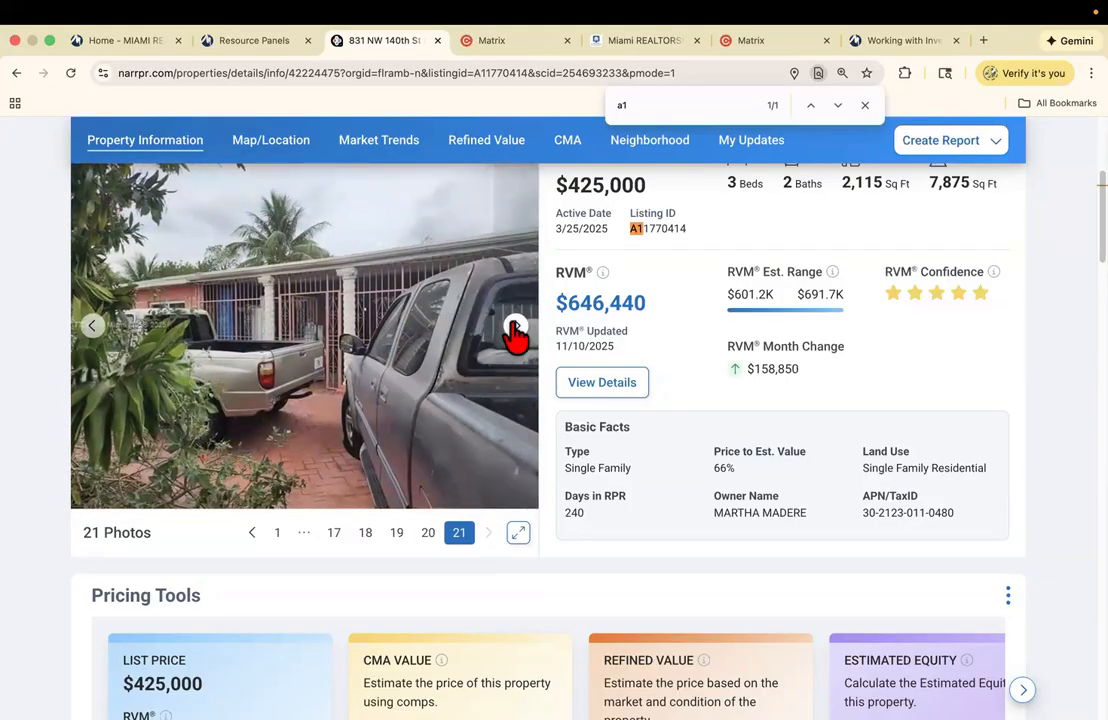
left_click(515, 328)
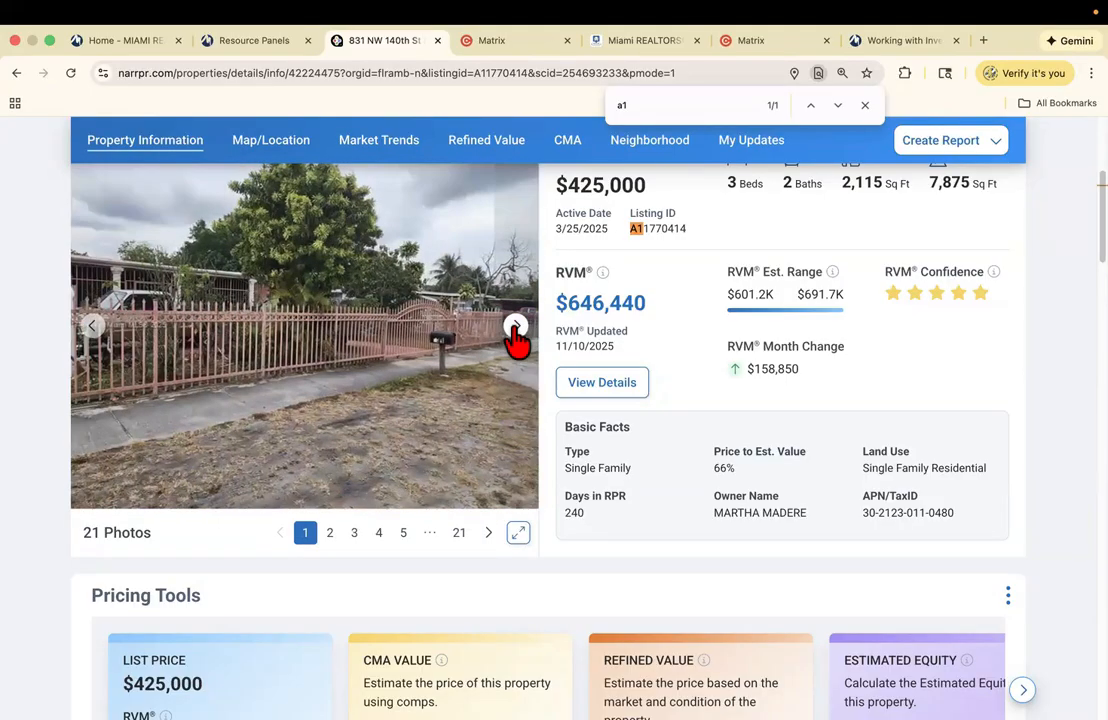
left_click(515, 42)
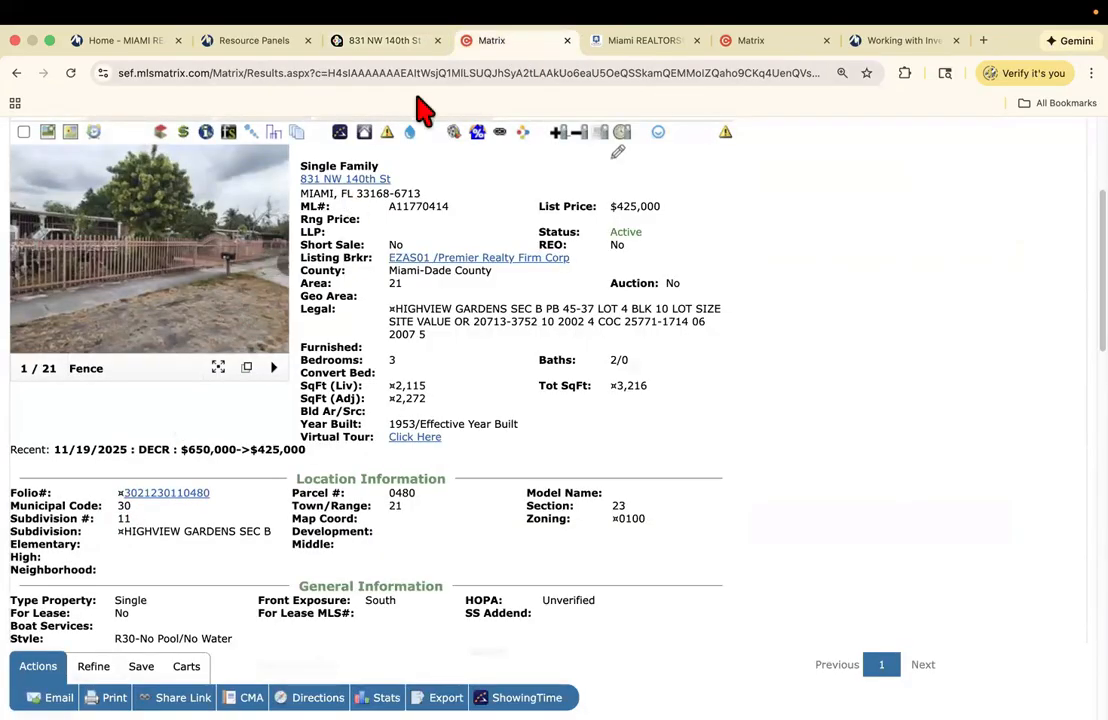
left_click(405, 45)
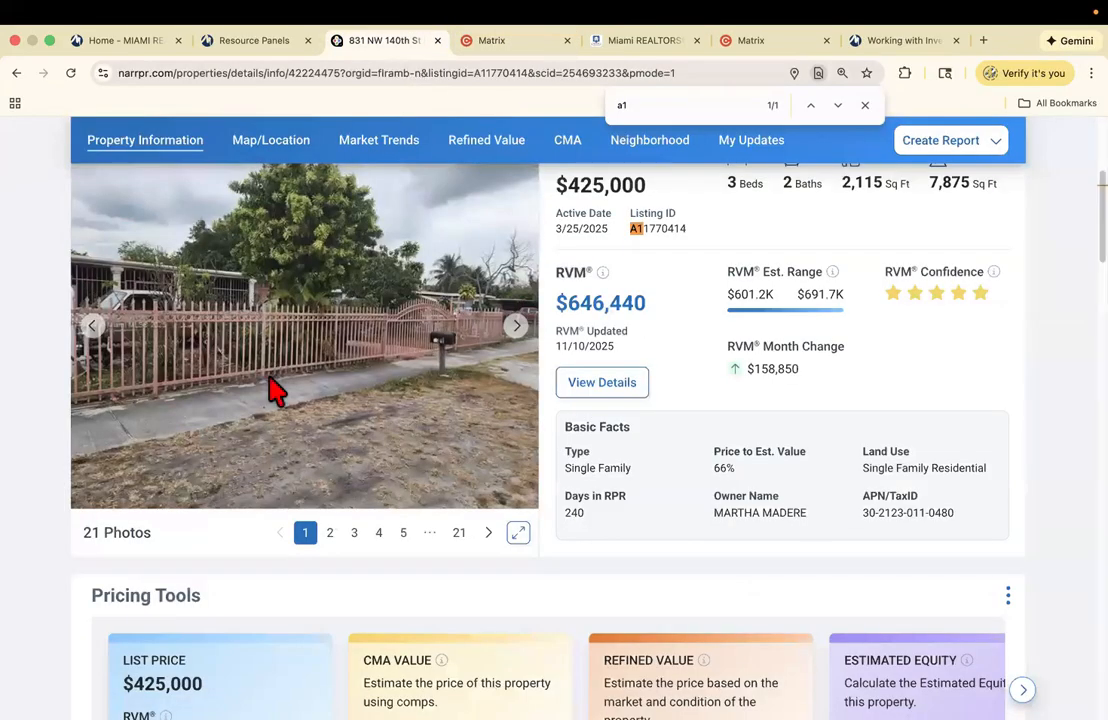
left_click(498, 45)
left_click(200, 275)
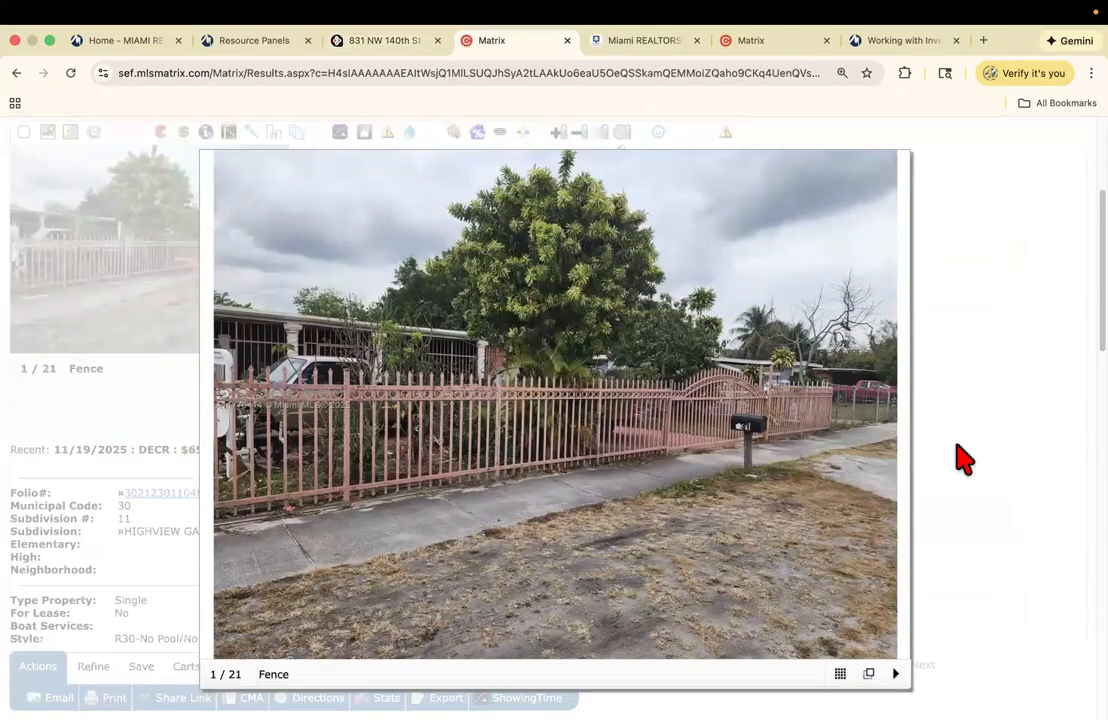
left_click(218, 424)
left_click(218, 424)
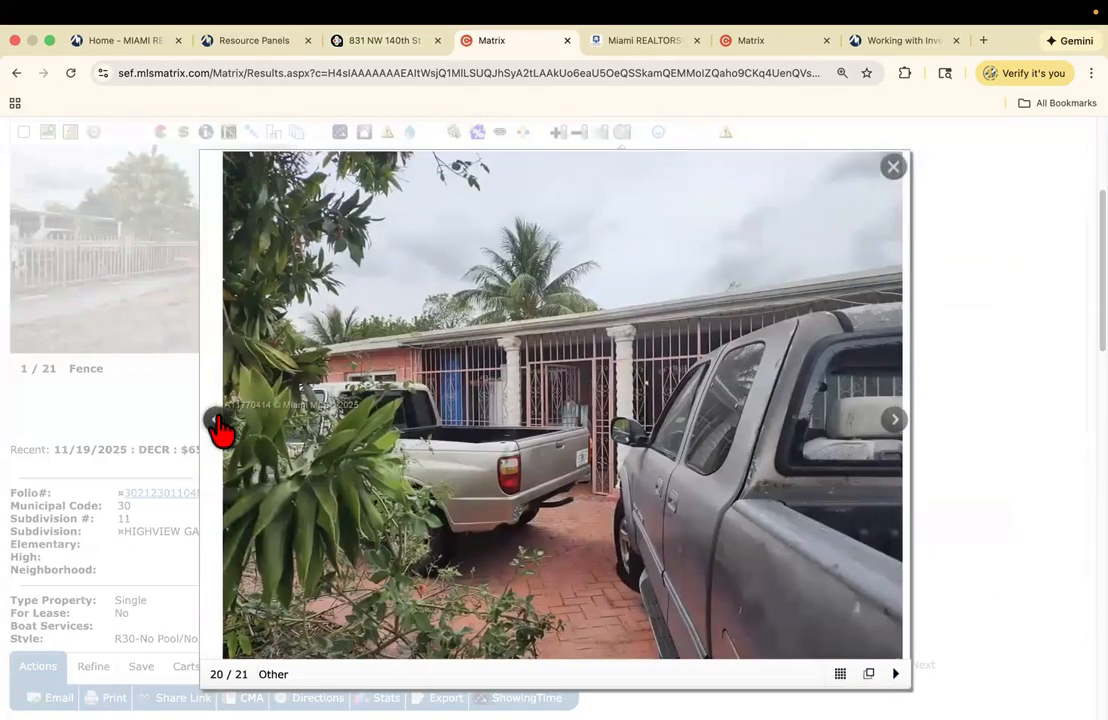
left_click(218, 422)
left_click(218, 422)
left_click(218, 422)
left_click(218, 422)
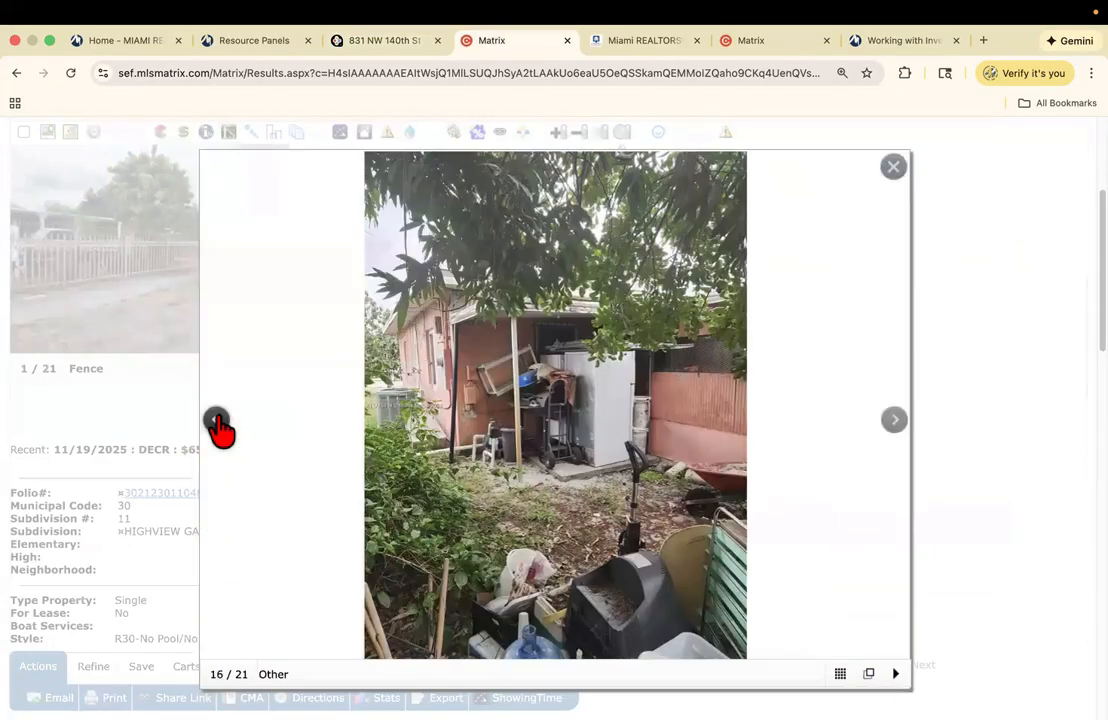
left_click(218, 422)
left_click(218, 422)
left_click(218, 422)
left_click(218, 422)
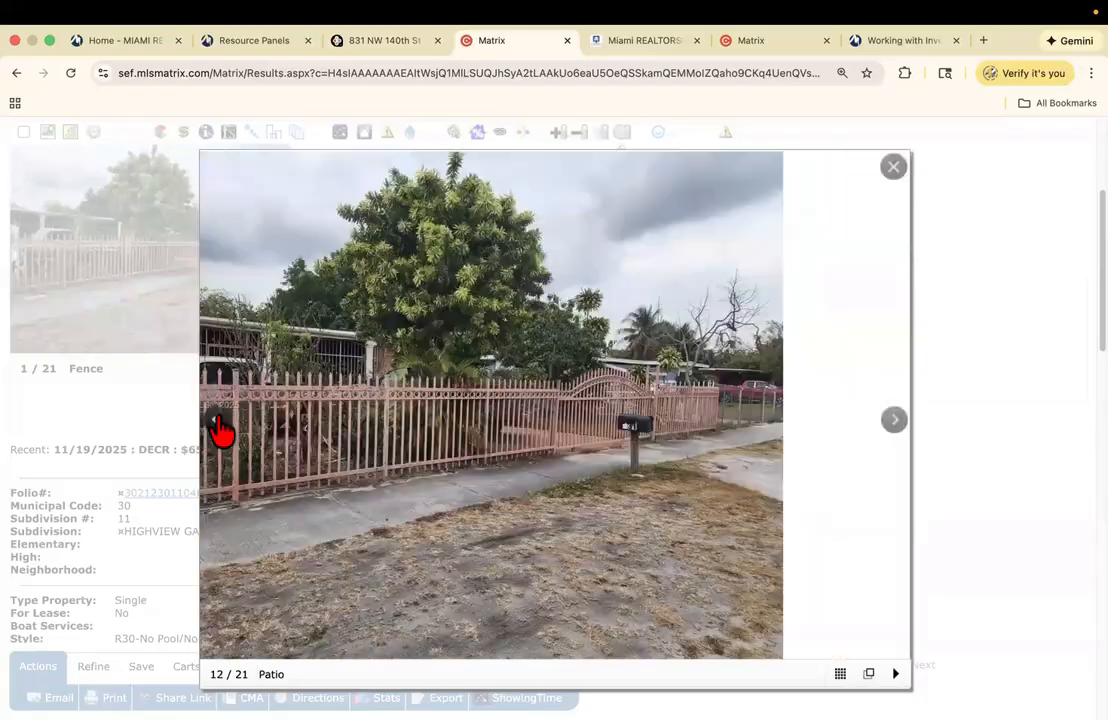
left_click(218, 422)
left_click(218, 422)
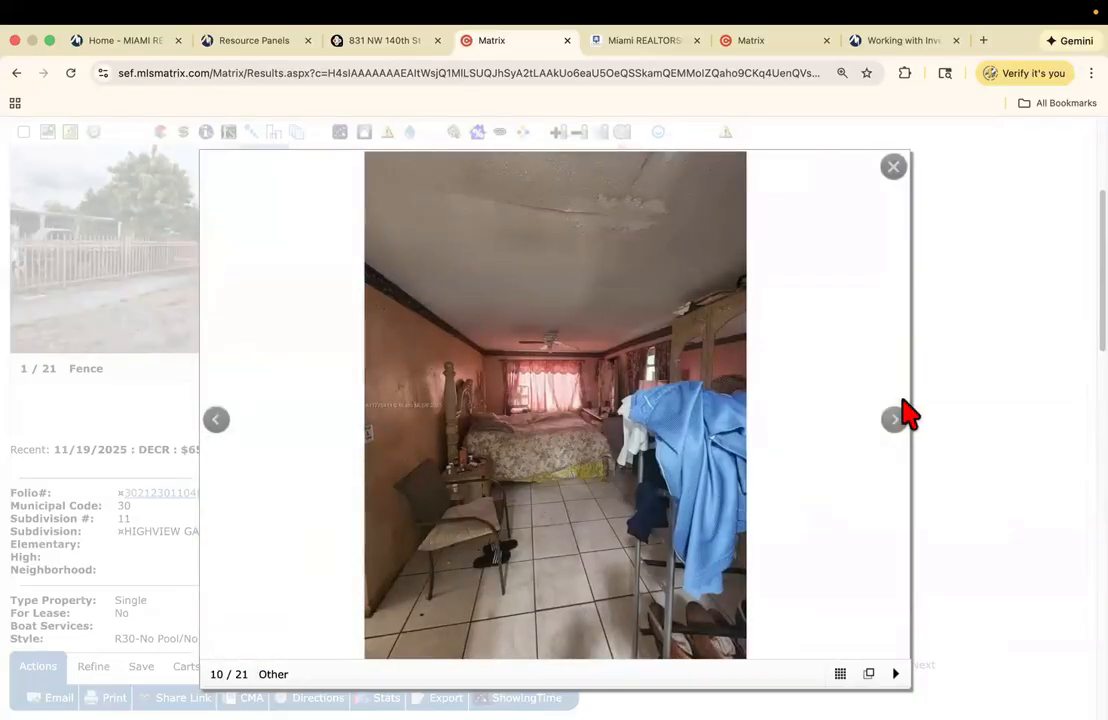
left_click(895, 420)
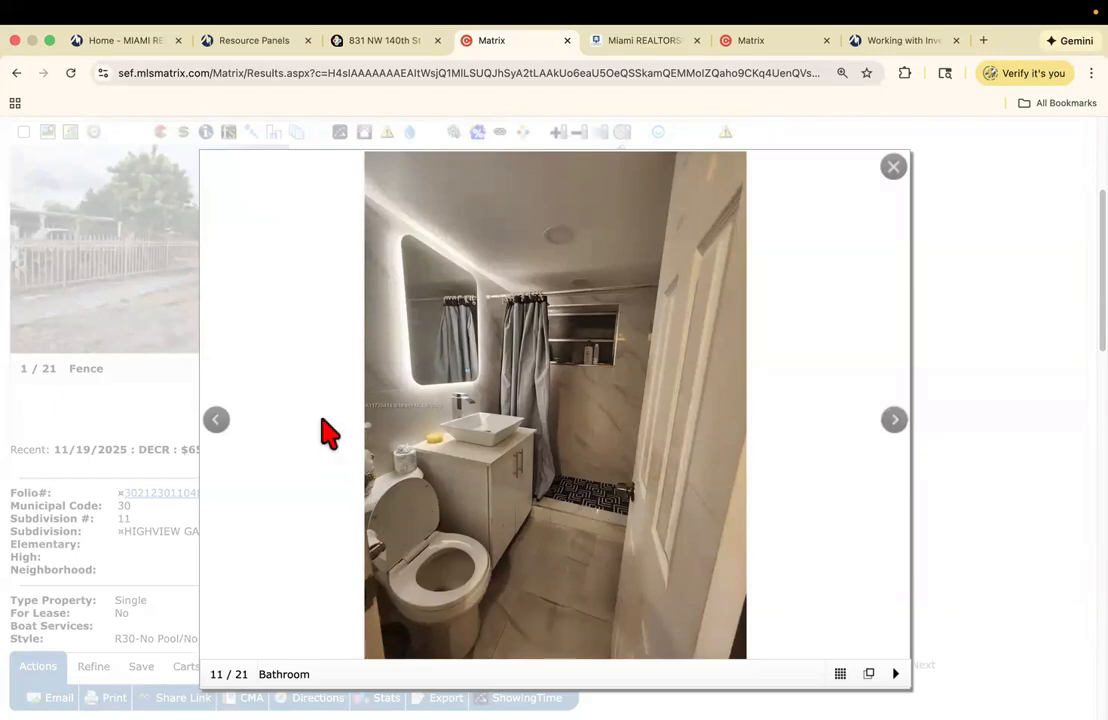
left_click(215, 421)
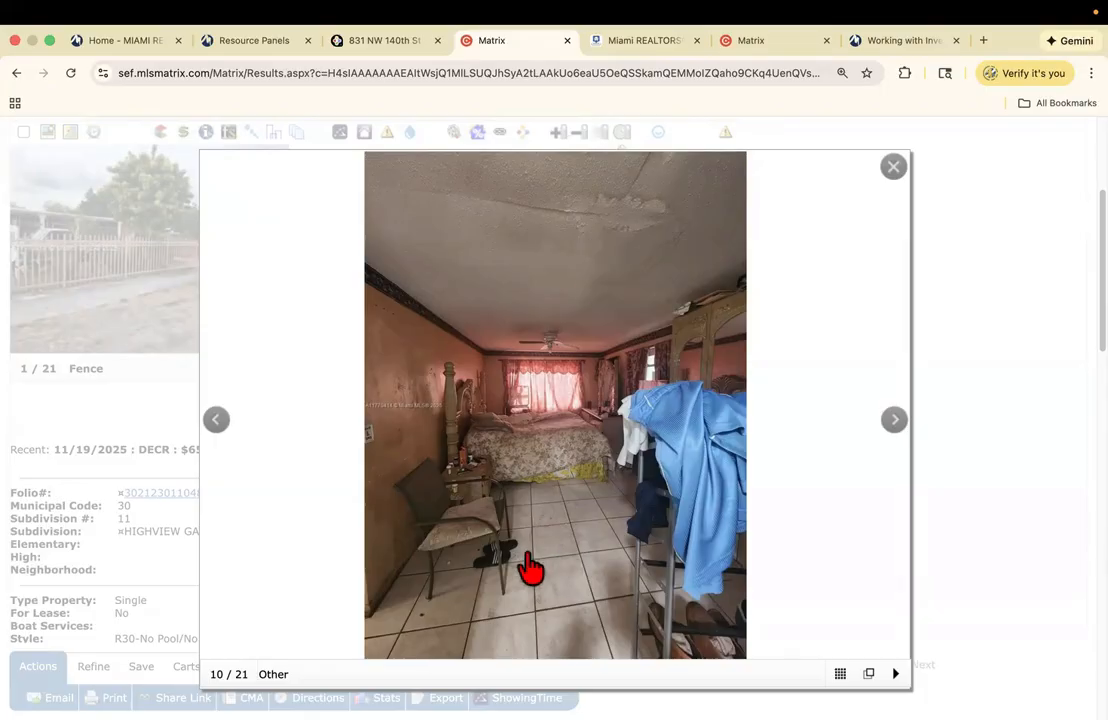
left_click(216, 422)
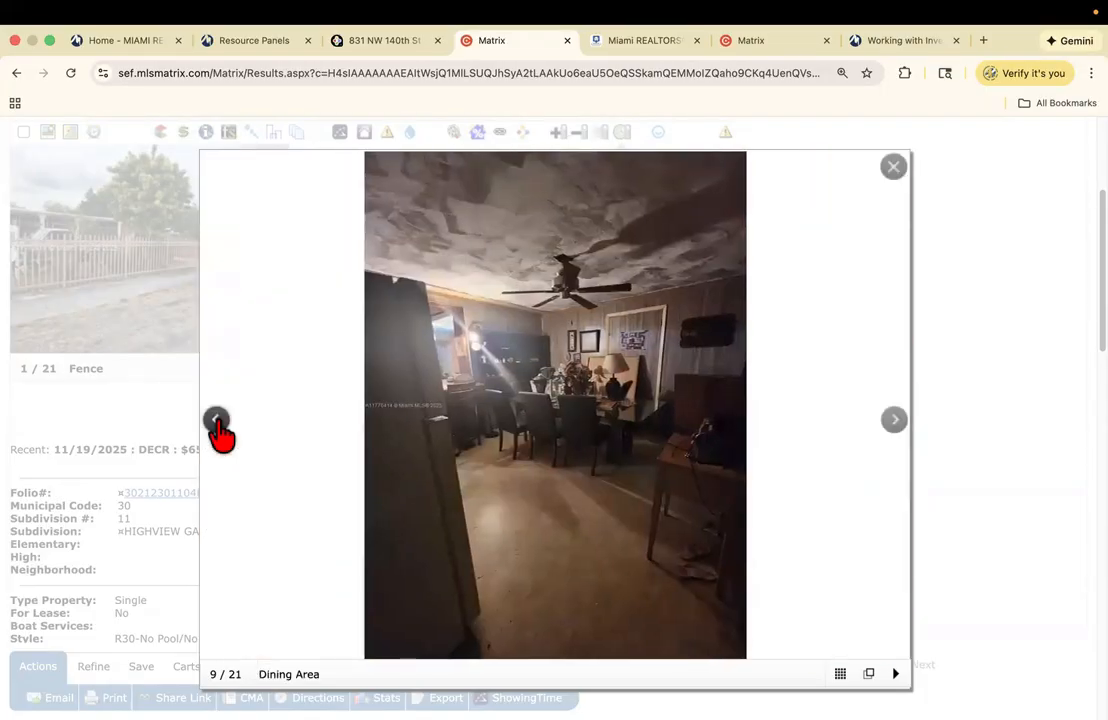
left_click(217, 422)
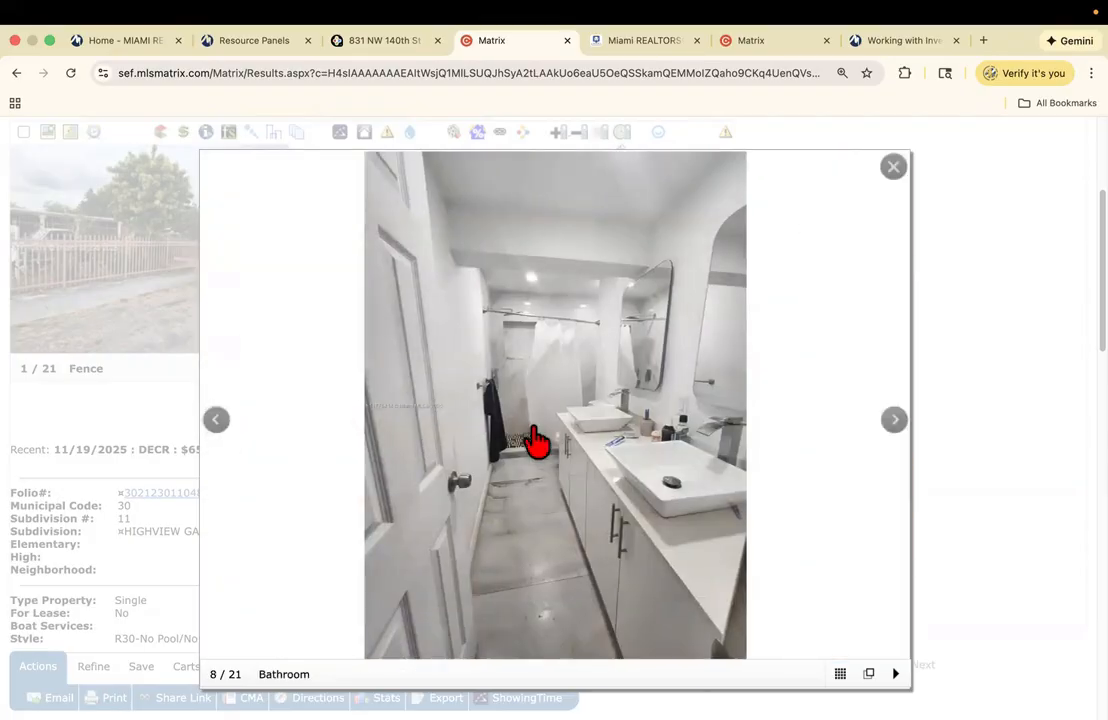
left_click(217, 424)
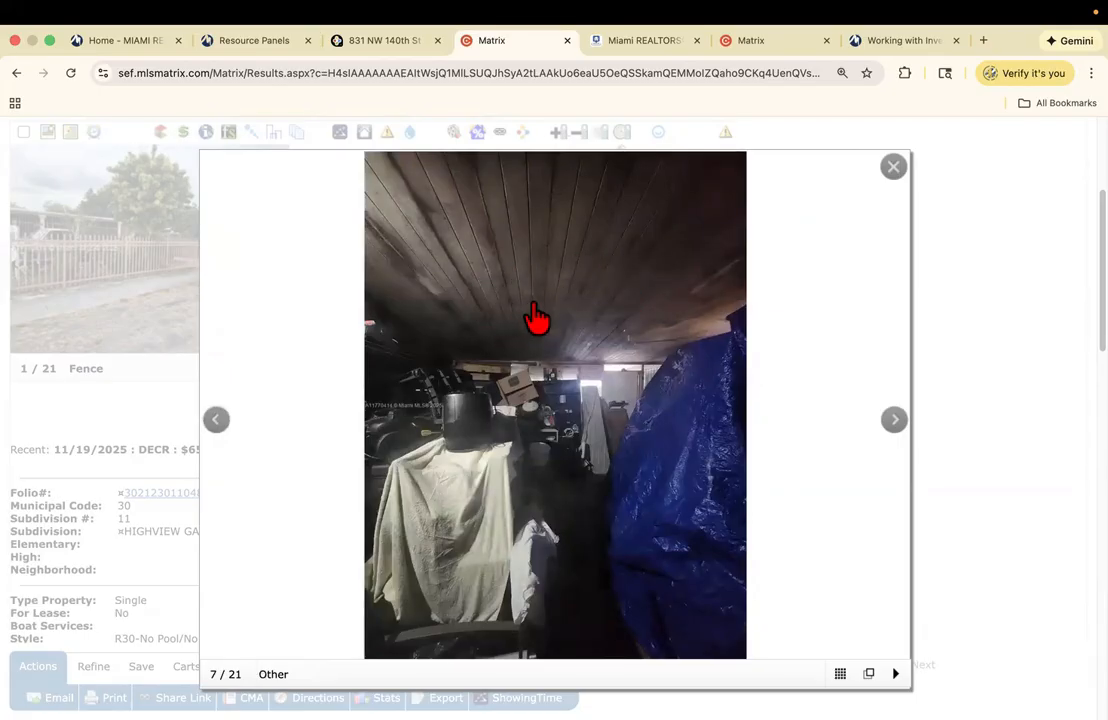
left_click(220, 424)
left_click(220, 424)
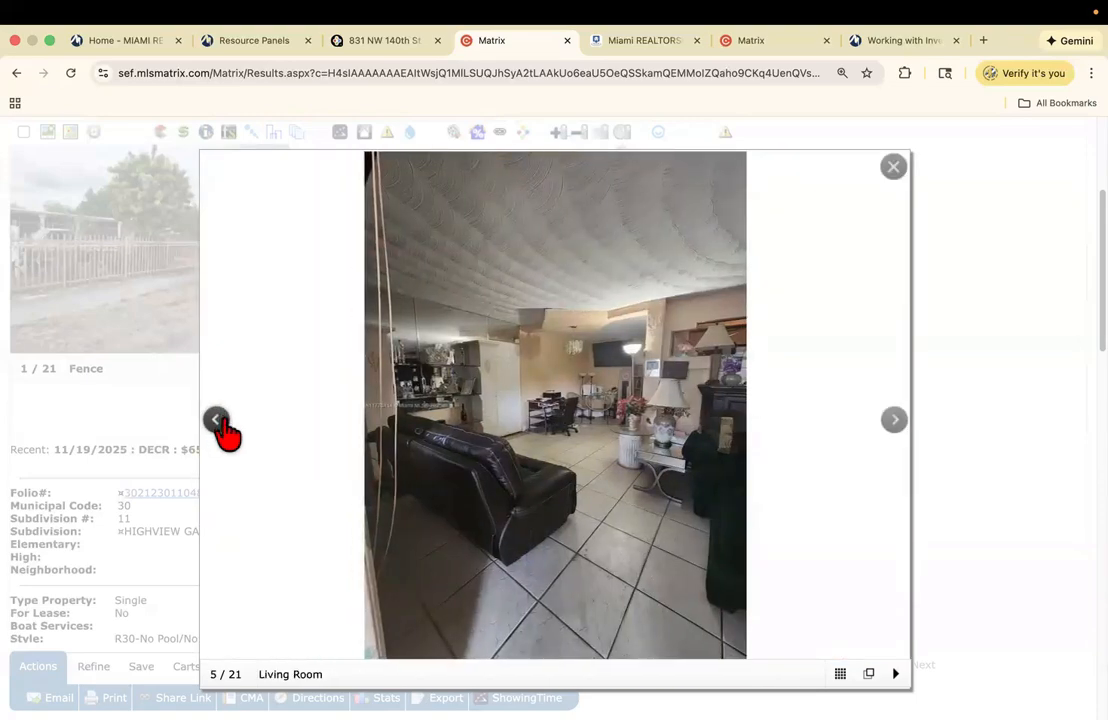
left_click(220, 424)
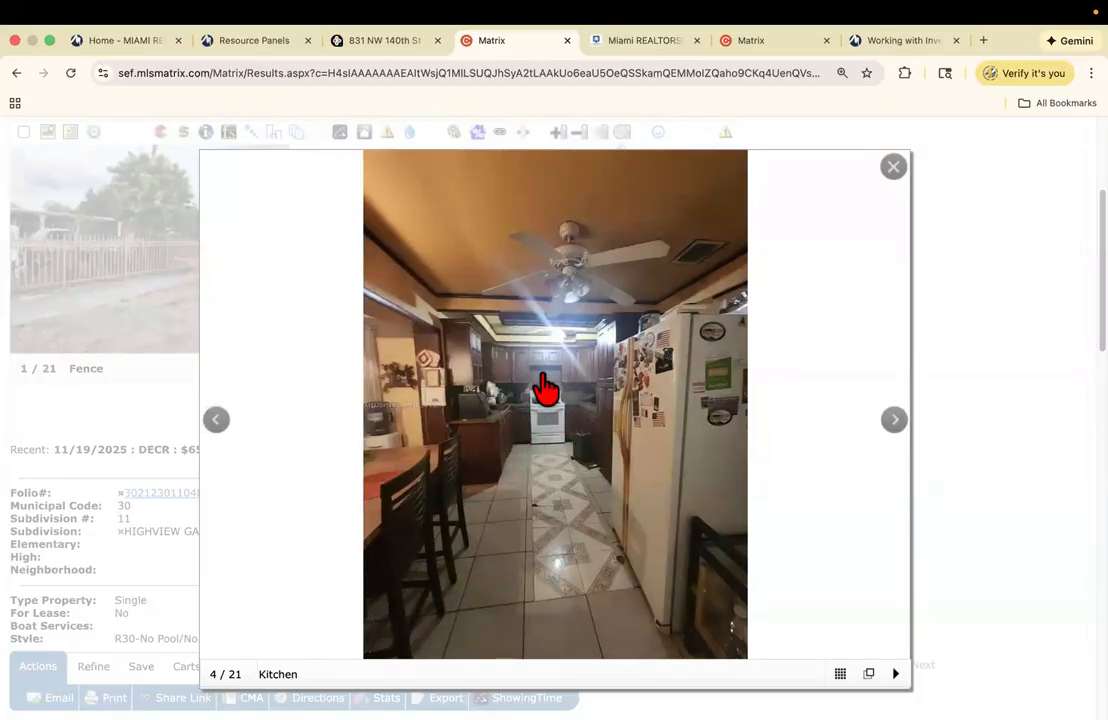
left_click(218, 424)
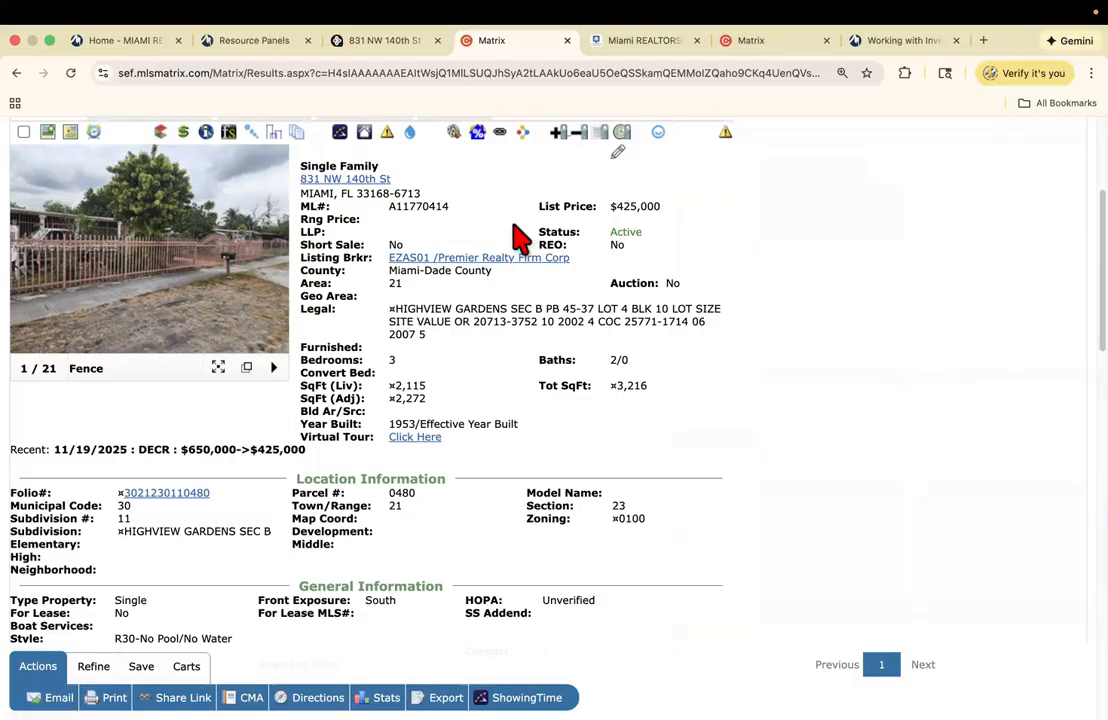
left_click(368, 42)
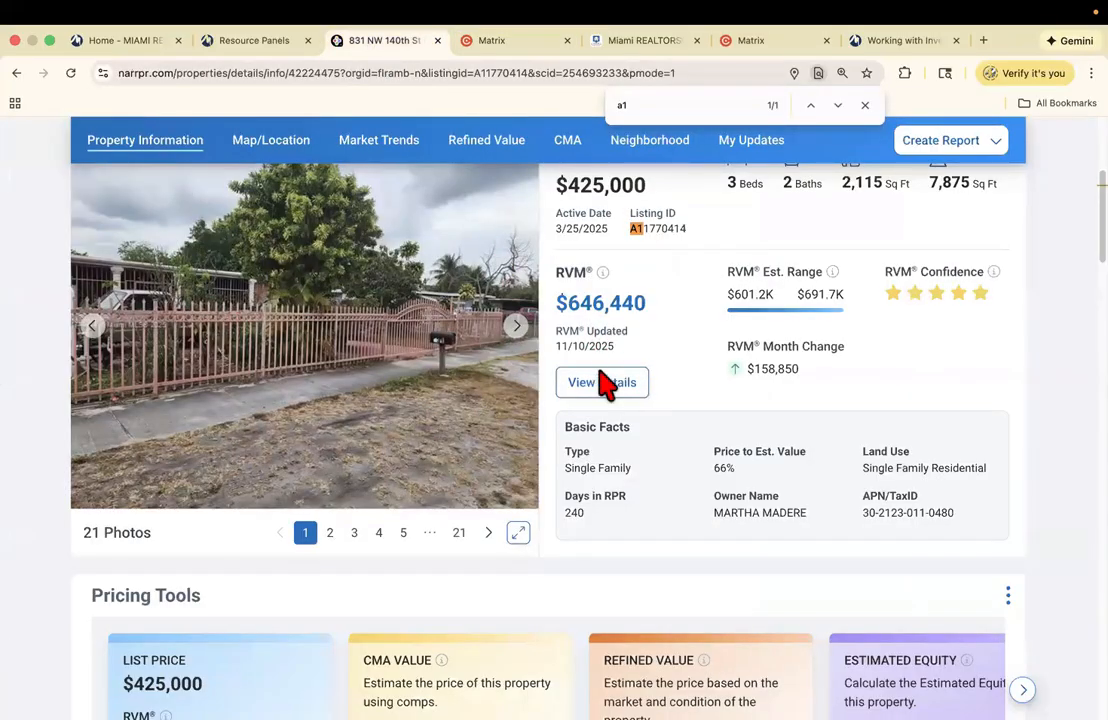
scroll(554, 400, "down", 3)
scroll(554, 400, "down", 6)
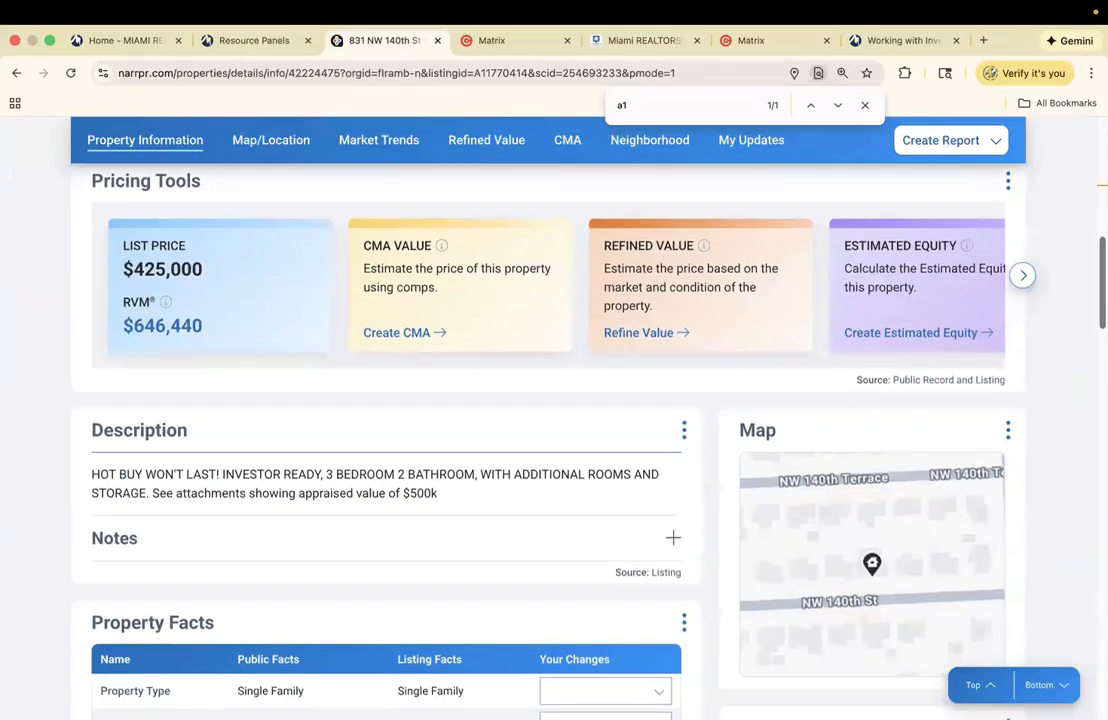
scroll(862, 358, "down", 2)
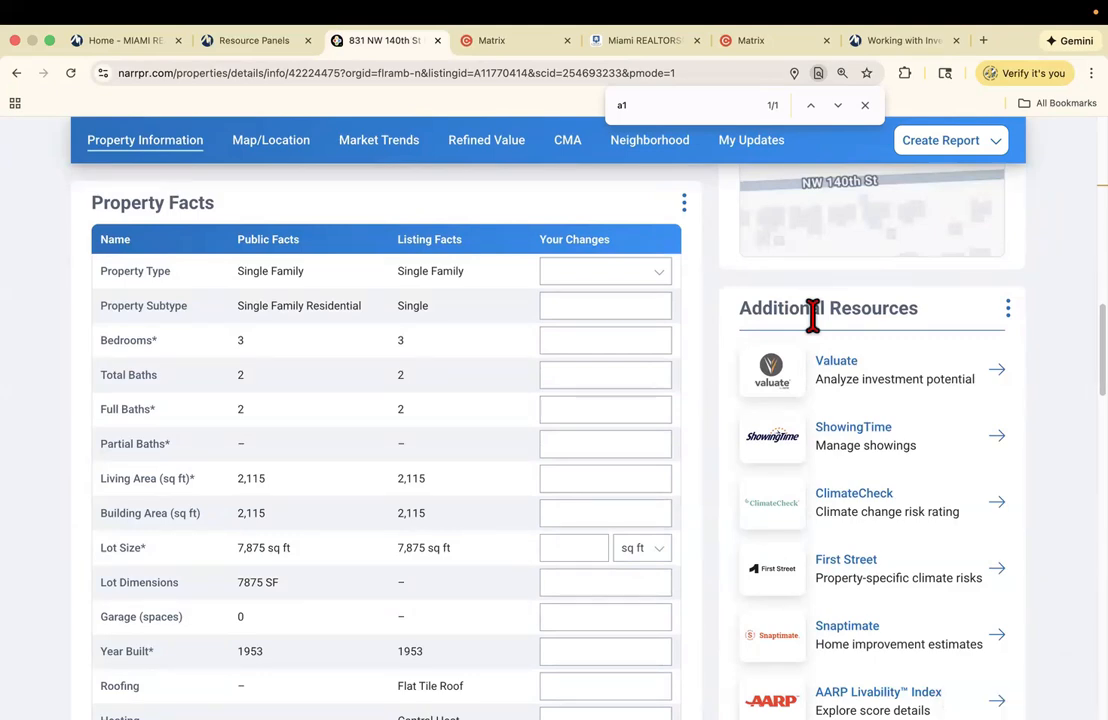
- Launch Valuate from Additional Resources and continue past the investment-potential dialog
left_click(832, 368)
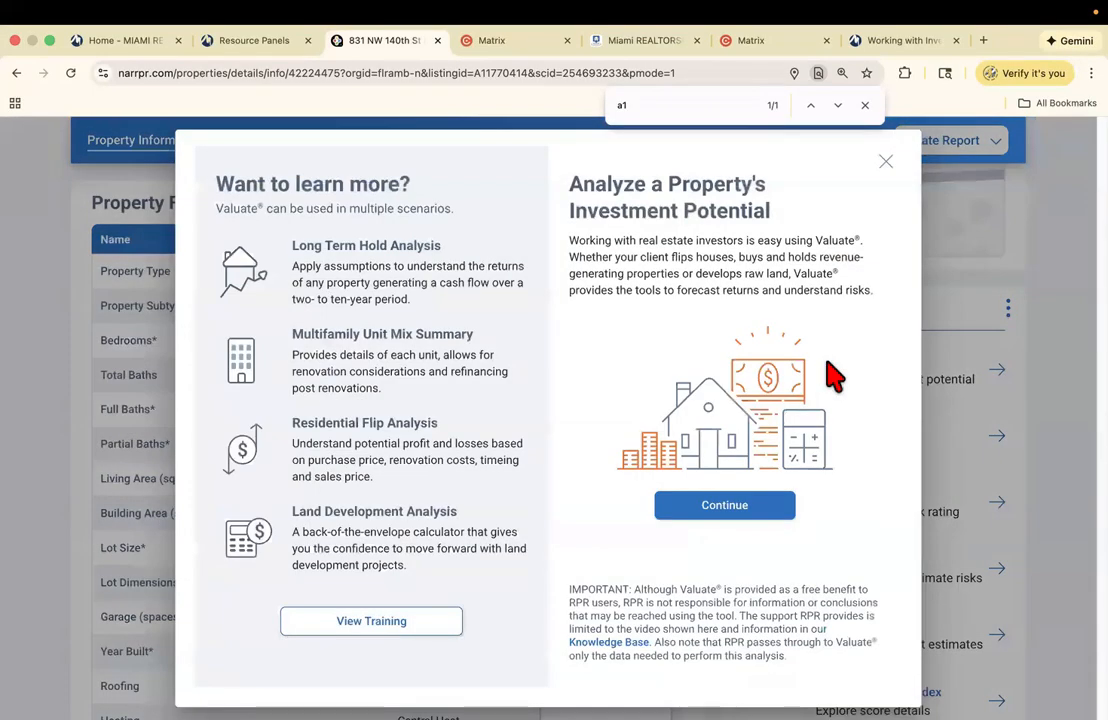
left_click(716, 505)
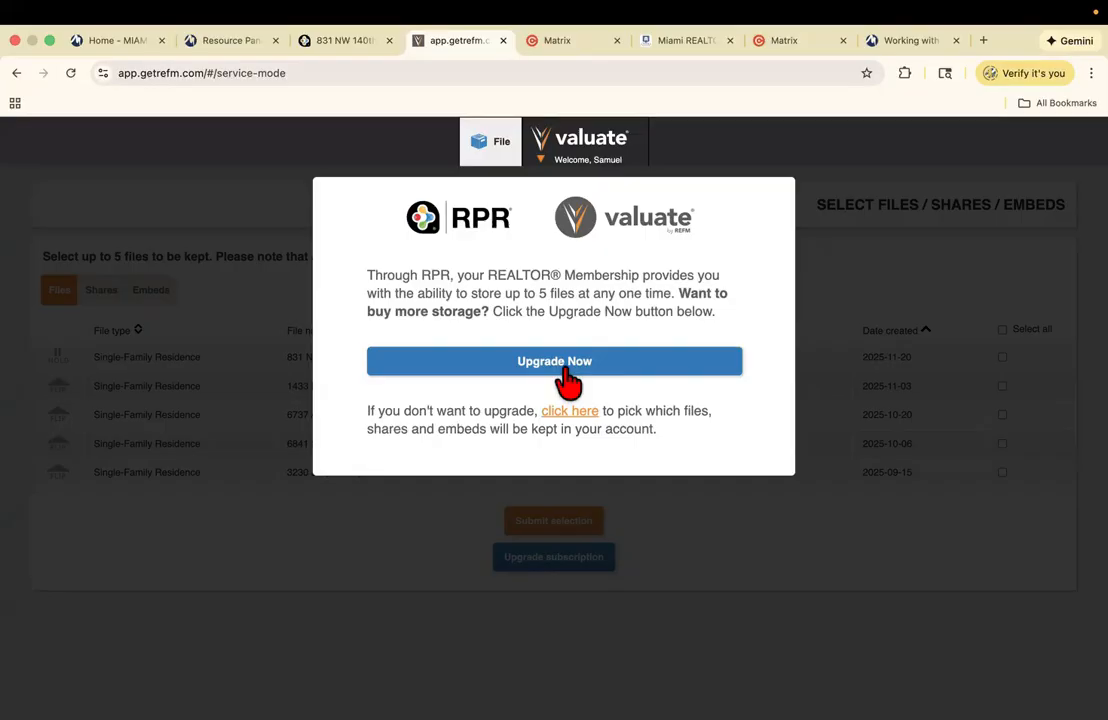
- Keep all stored files, all shares and the single embed, declining each storage upgrade offer
left_click(580, 424)
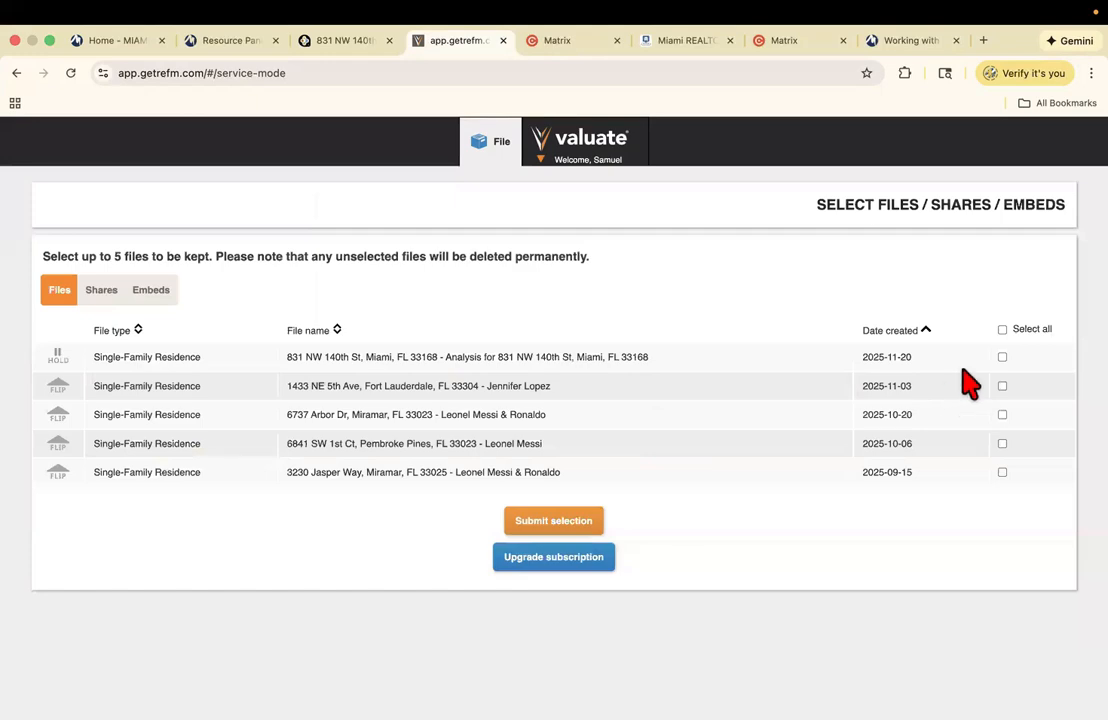
left_click(1002, 330)
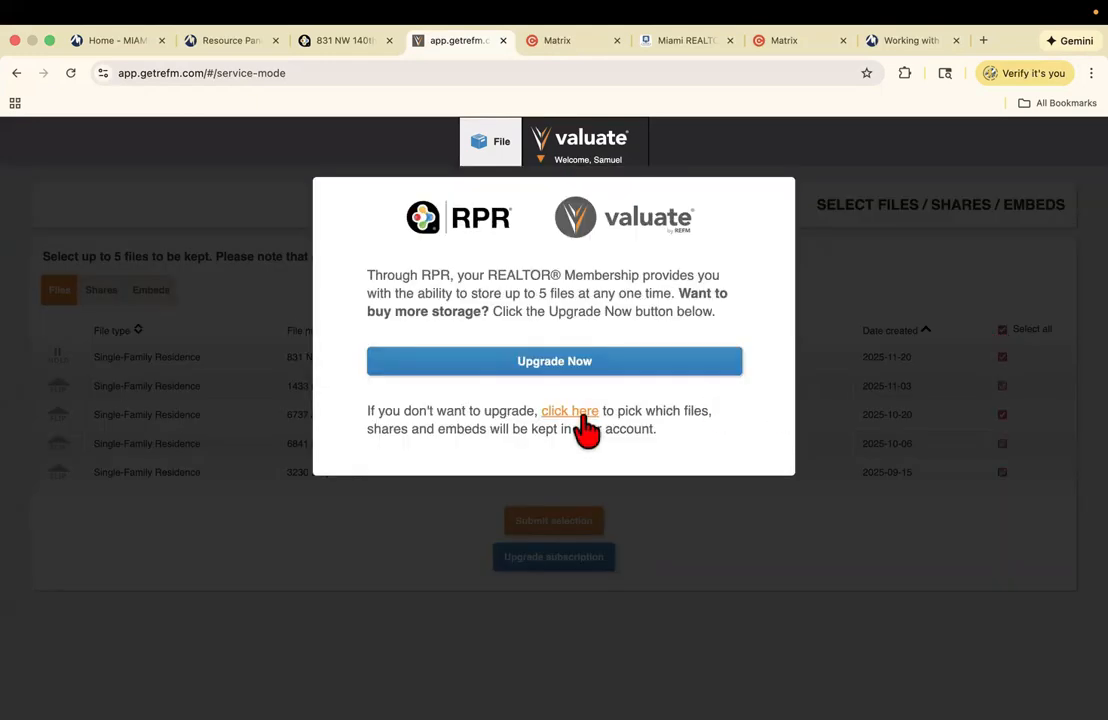
left_click(576, 412)
left_click(550, 522)
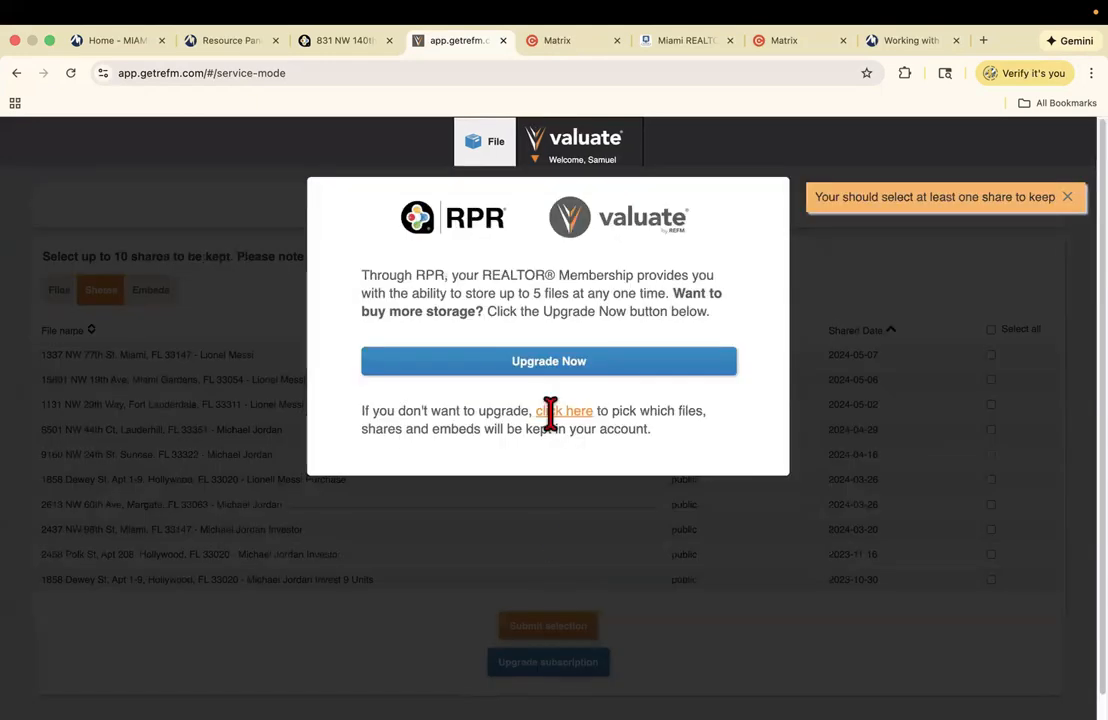
left_click(558, 412)
left_click(993, 330)
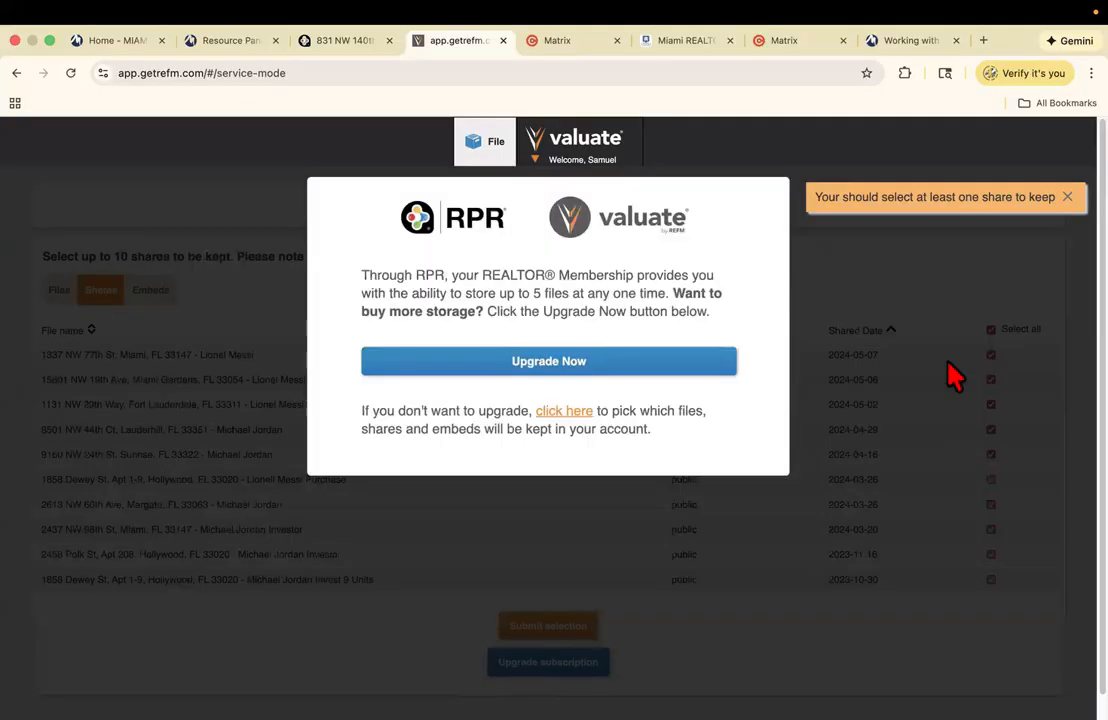
left_click(584, 413)
left_click(552, 620)
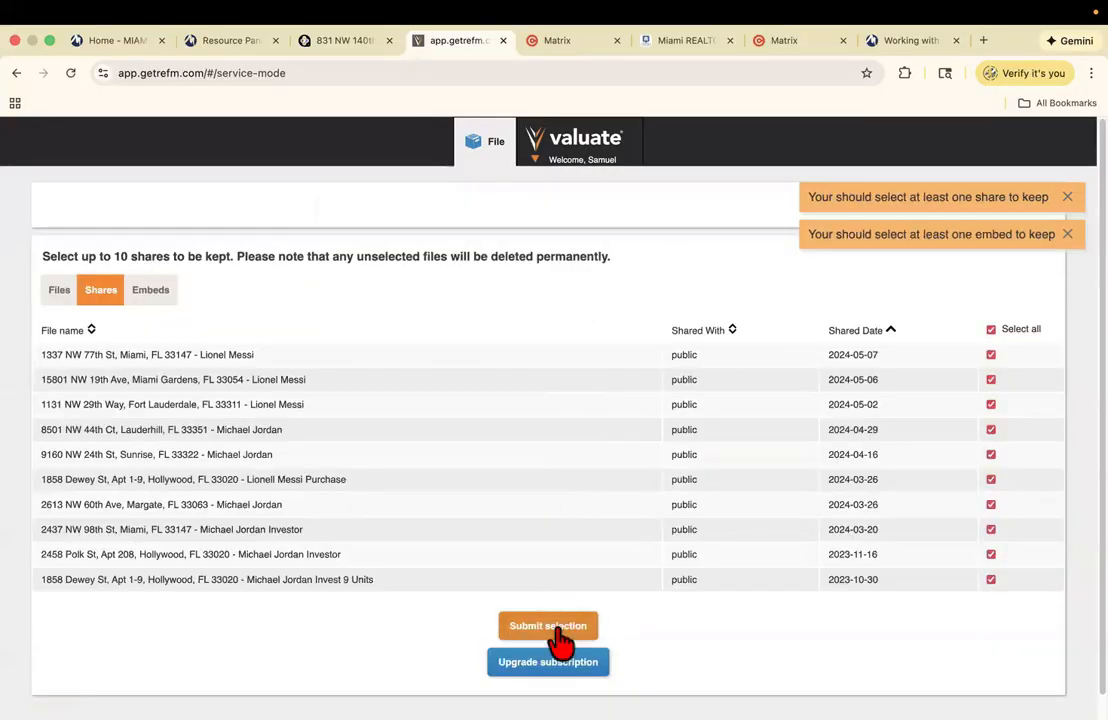
left_click(562, 413)
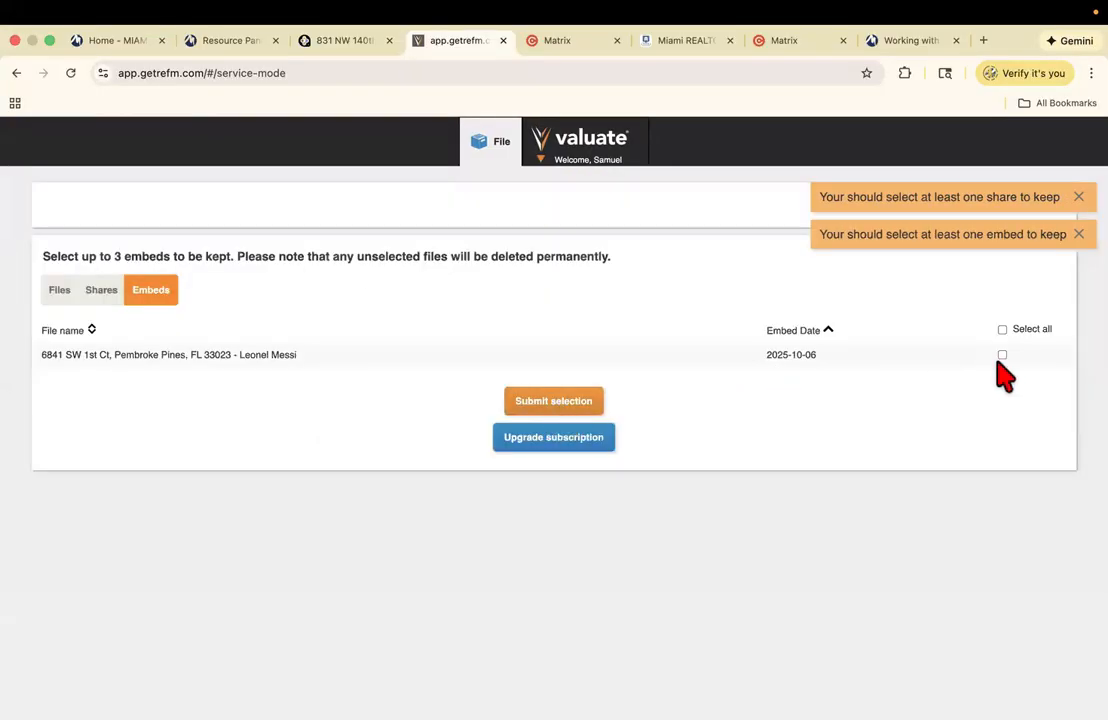
left_click(1002, 355)
left_click(570, 412)
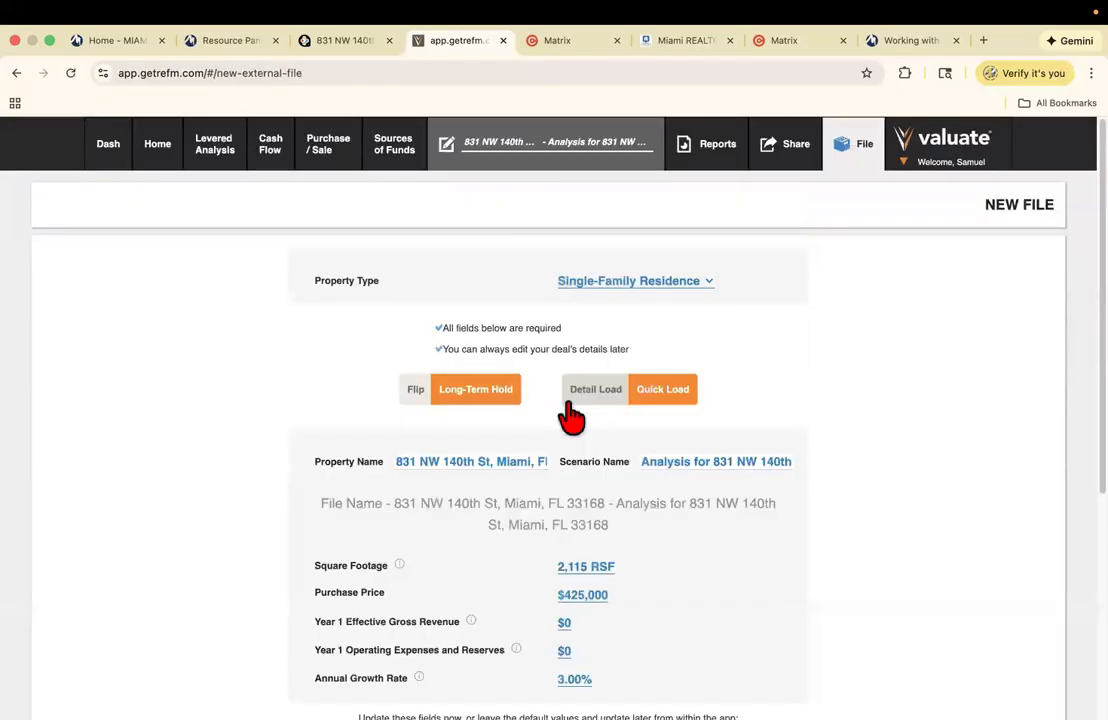
- Set the analysis to Flip and rename the scenario to the investor client's name
left_click(415, 389)
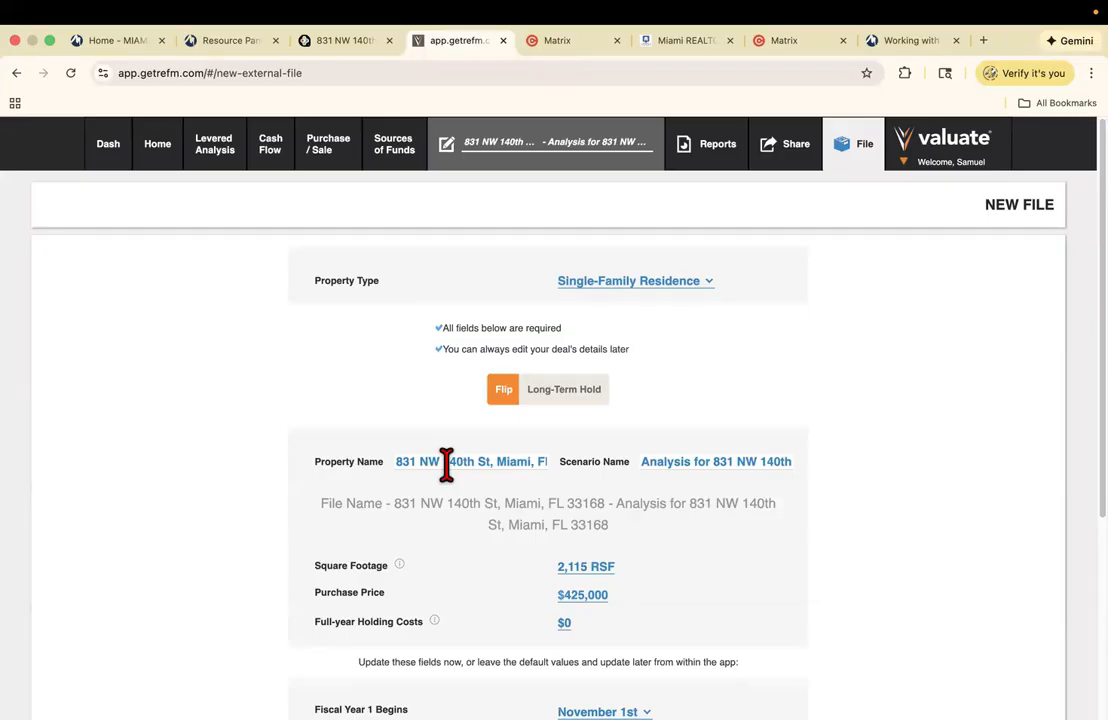
left_click(686, 461)
type("The XYZ Scenario")
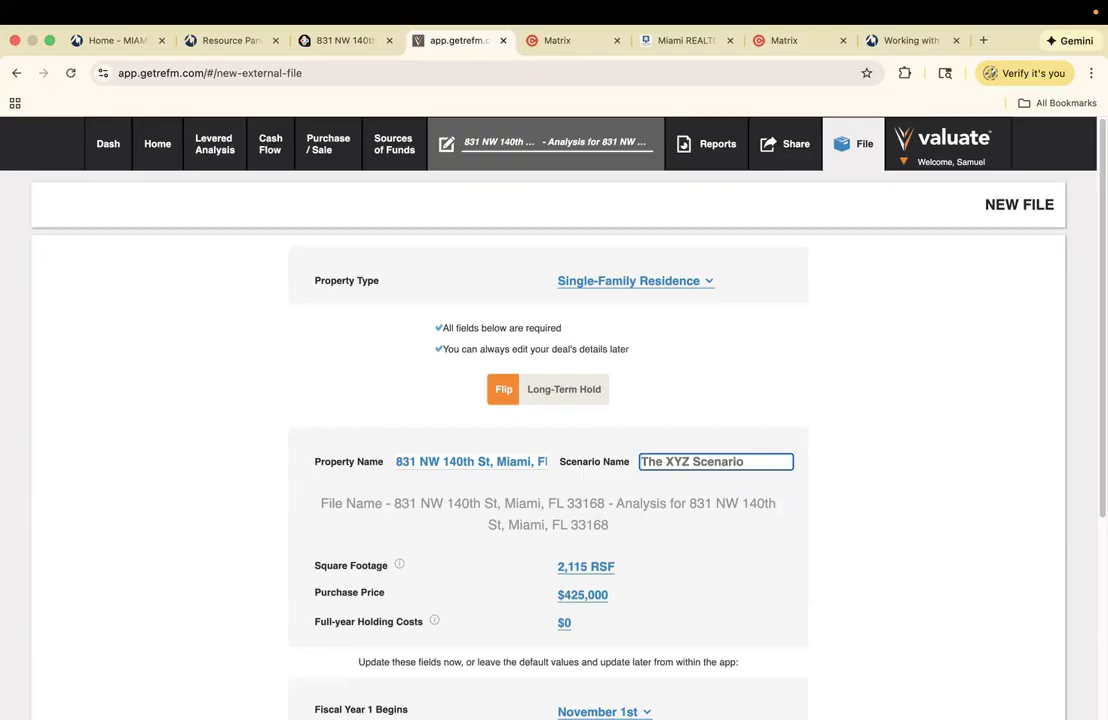
type("John Smit")
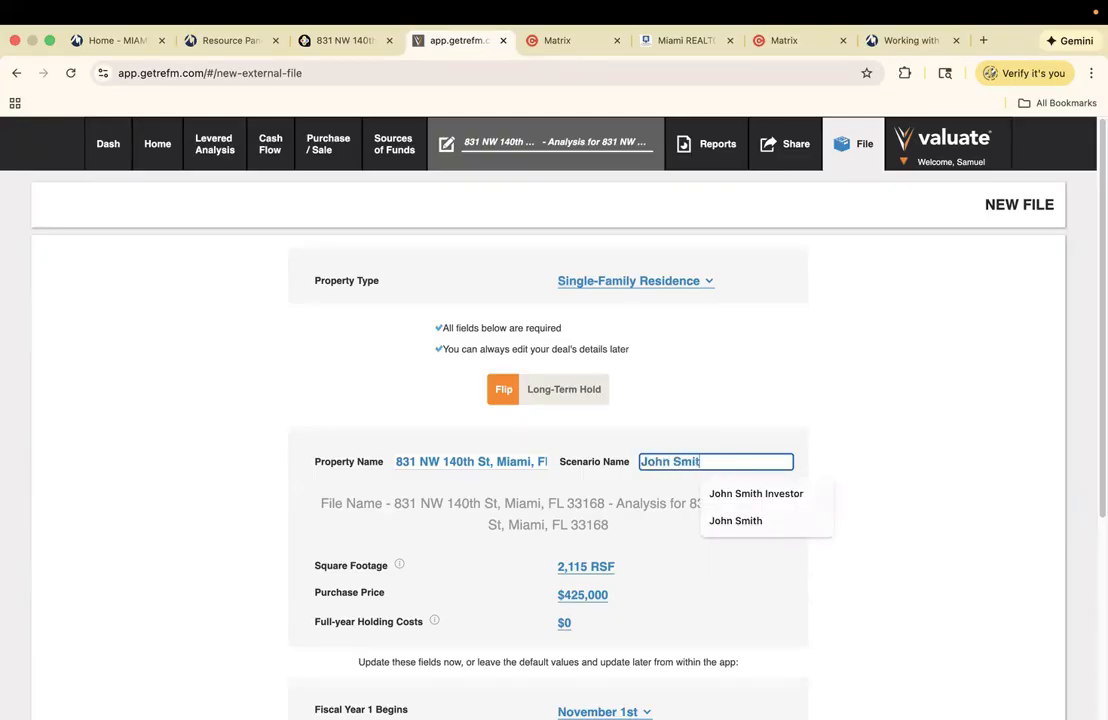
type("h Investor")
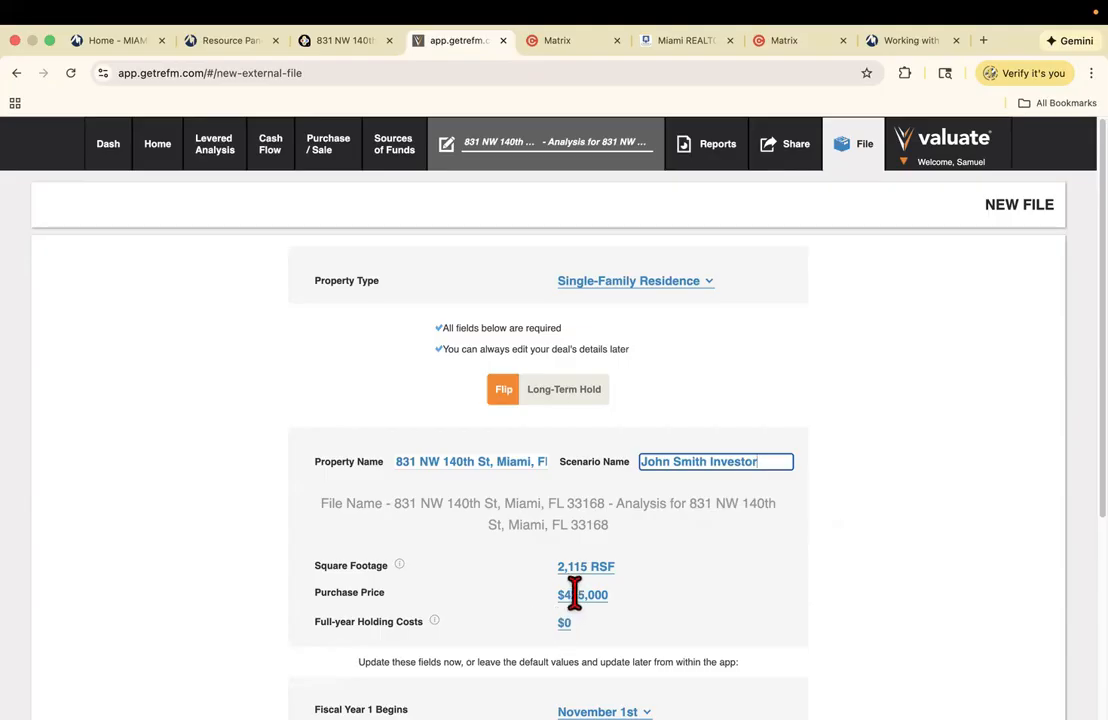
scroll(680, 549, "down", 1)
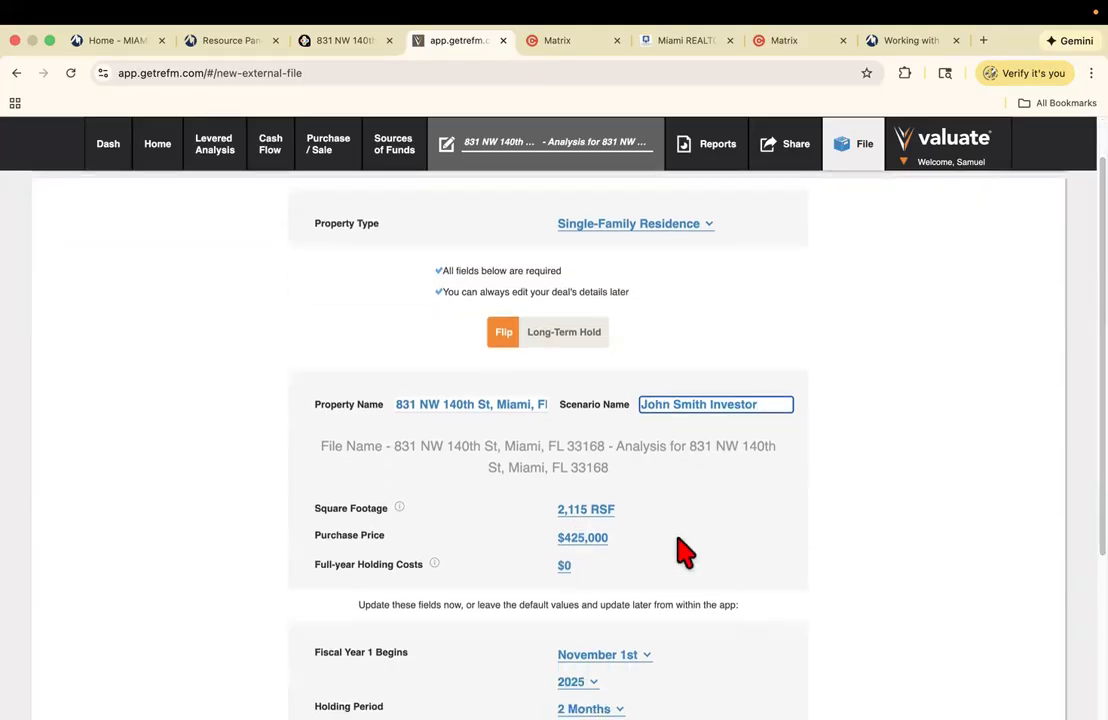
left_click(601, 534)
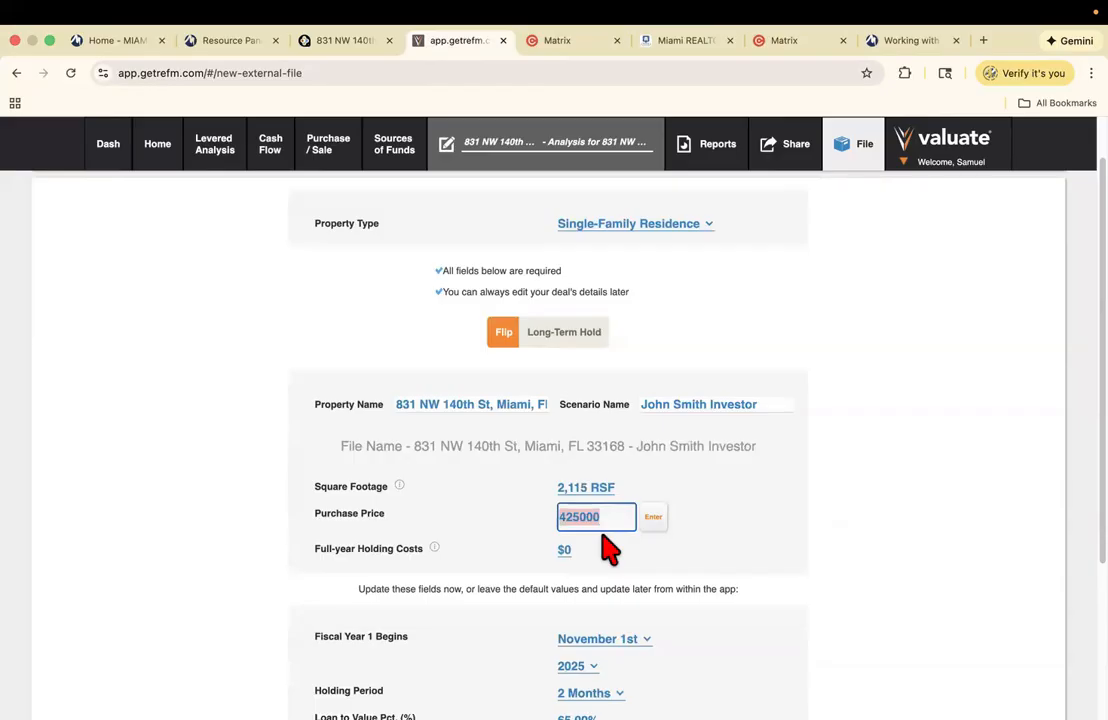
type("390")
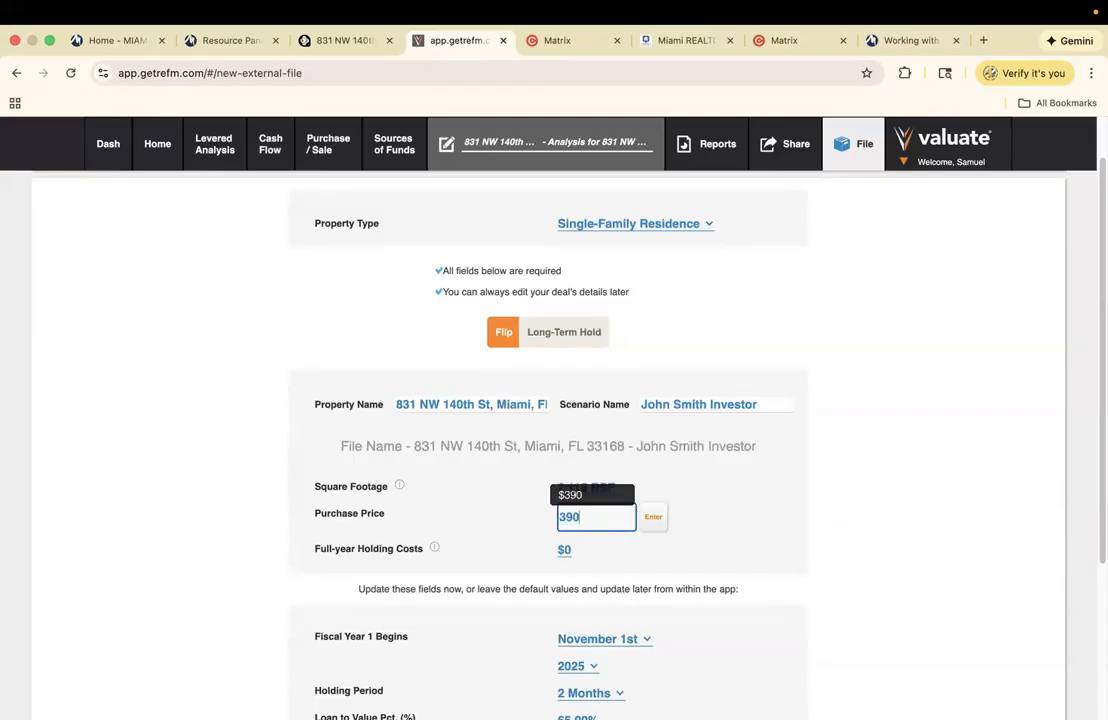
type("000")
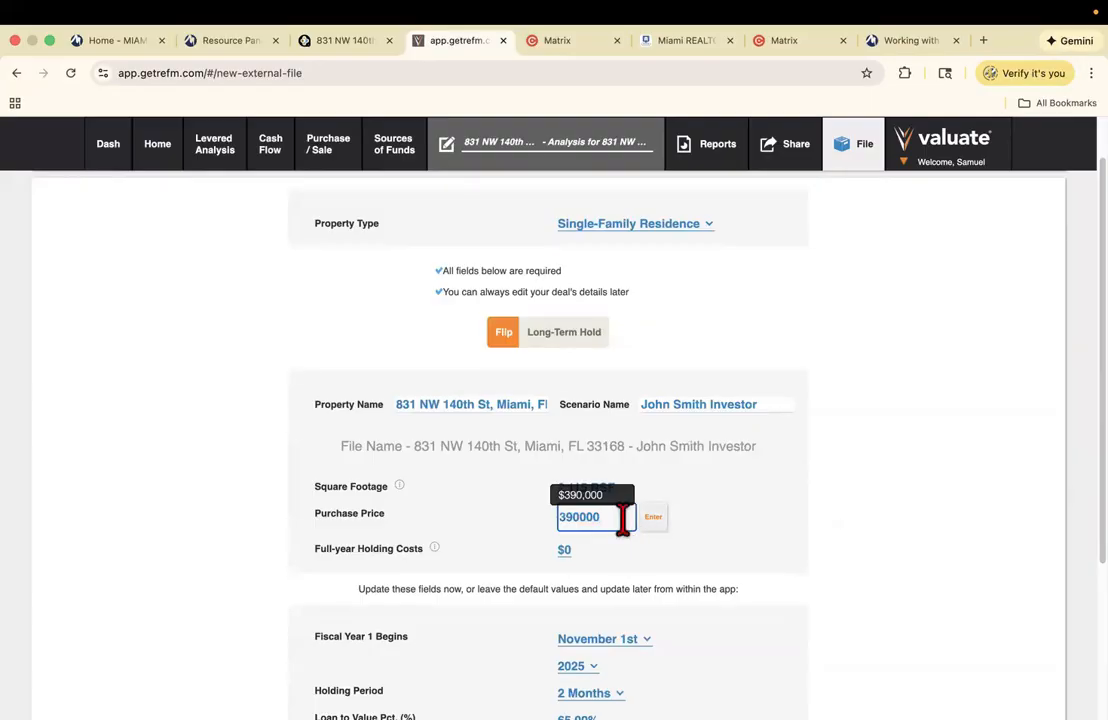
left_click(652, 520)
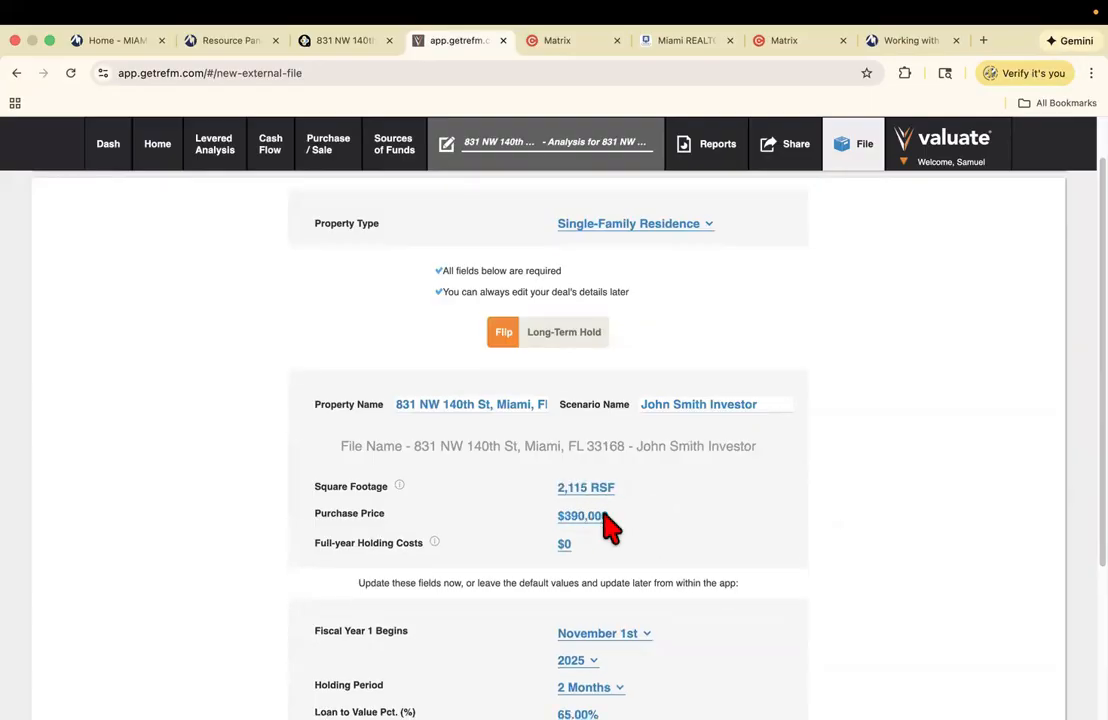
scroll(650, 440, "down", 1)
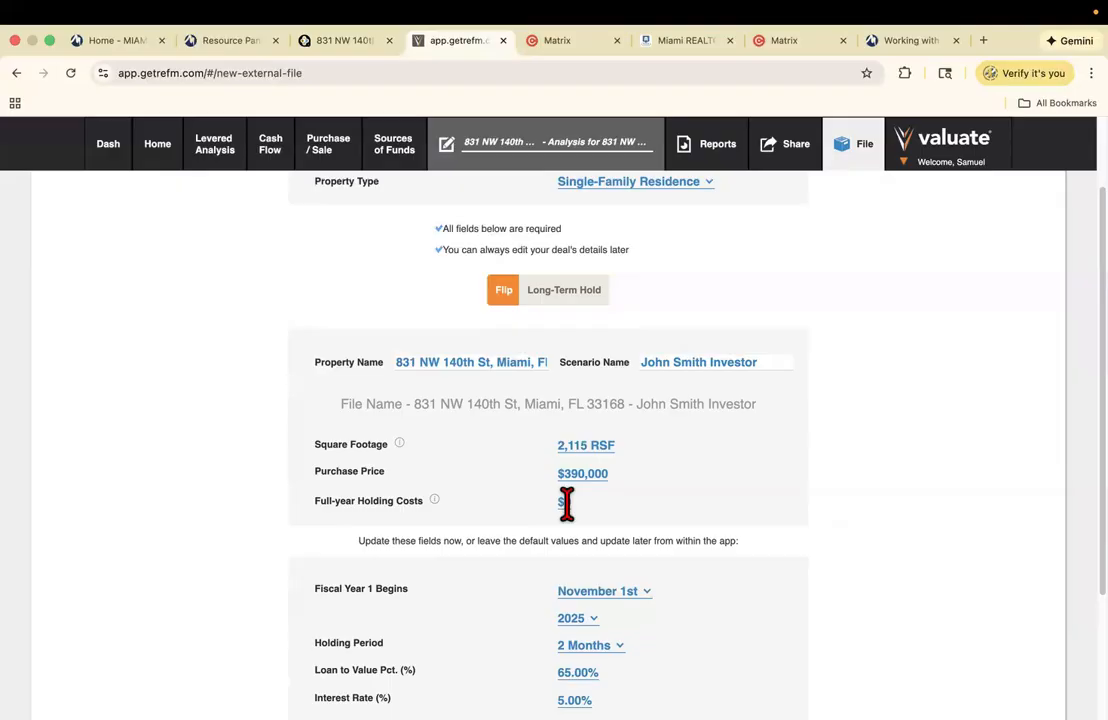
left_click(348, 40)
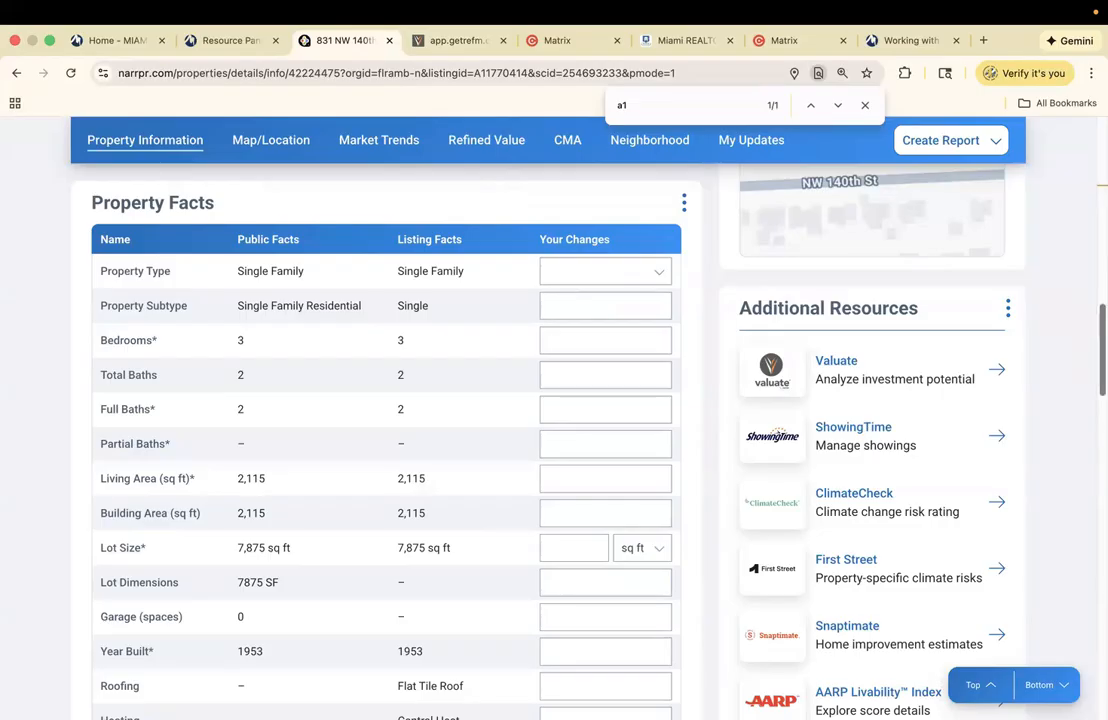
scroll(518, 185, "up", 5)
scroll(807, 349, "up", 4)
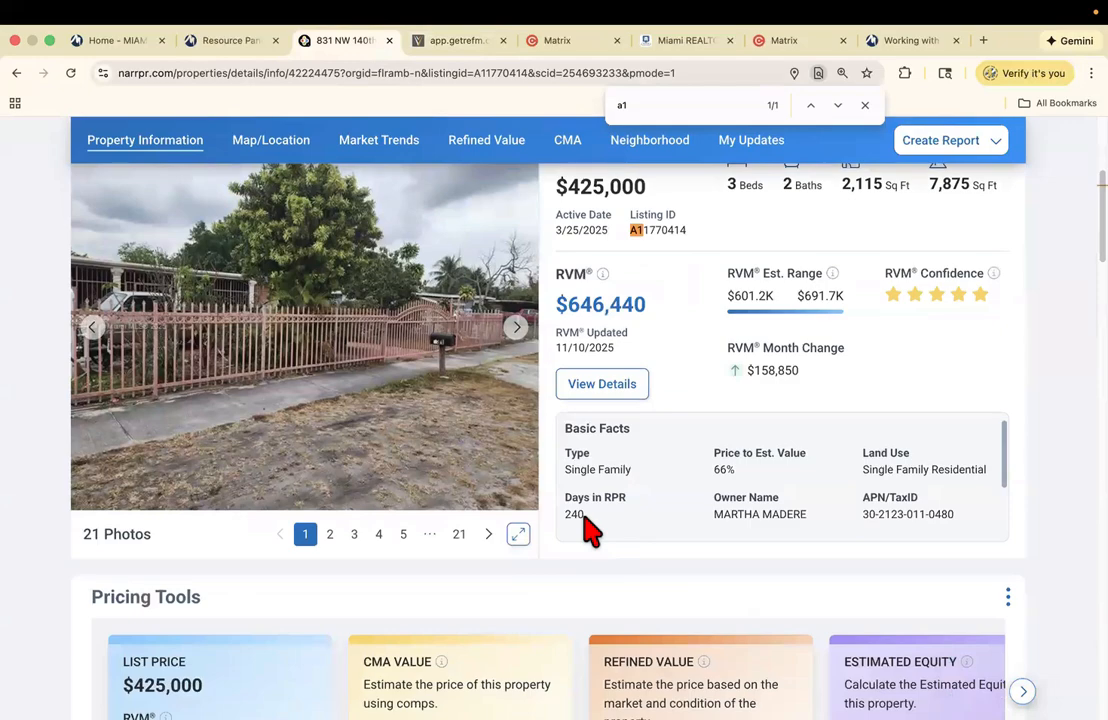
left_click(452, 40)
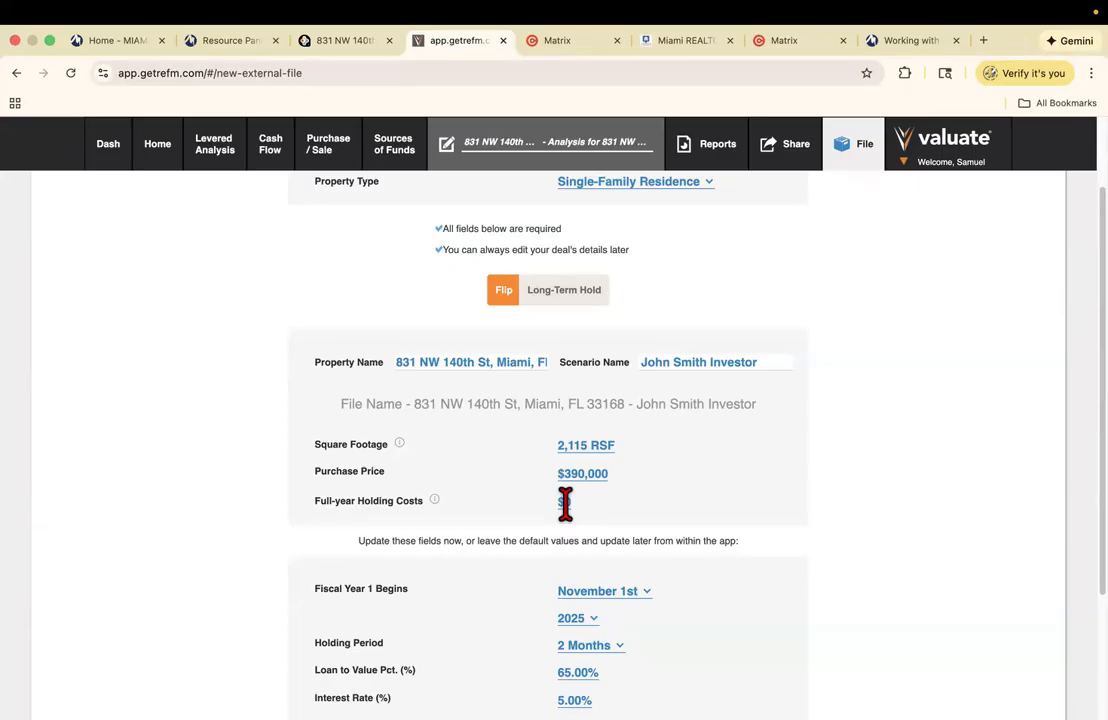
- Review the Matrix MLS listing, then open its Miami-Dade tax report from the Folio # link
left_click(583, 42)
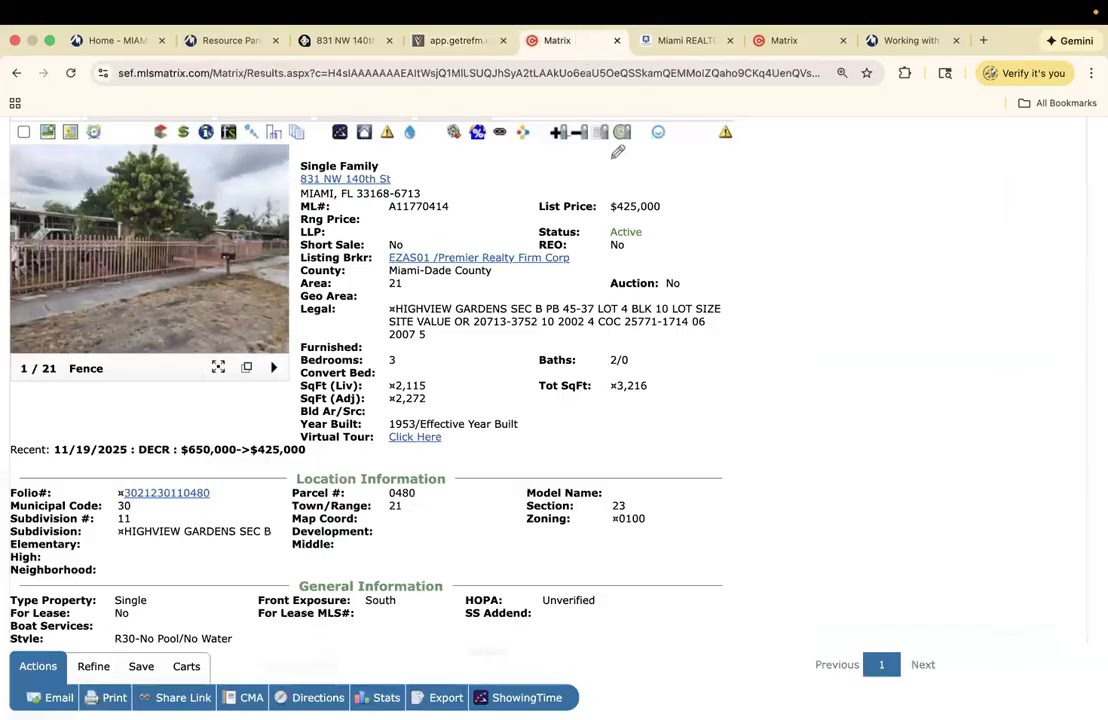
scroll(480, 340, "down", 10)
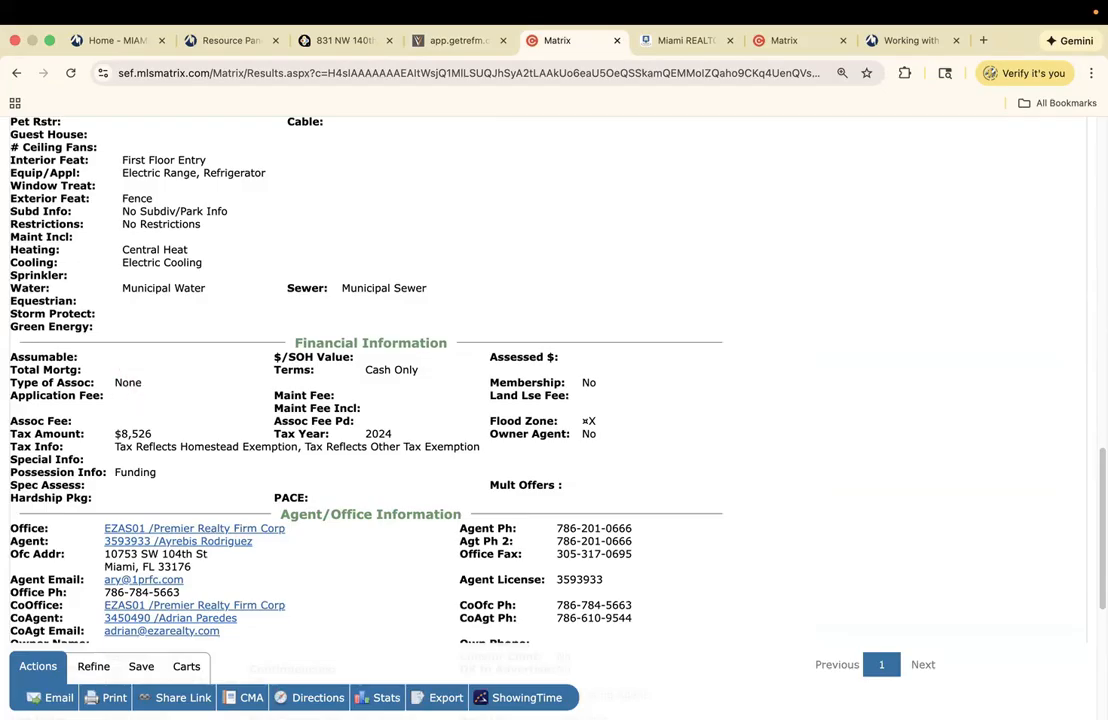
scroll(370, 380, "up", 10)
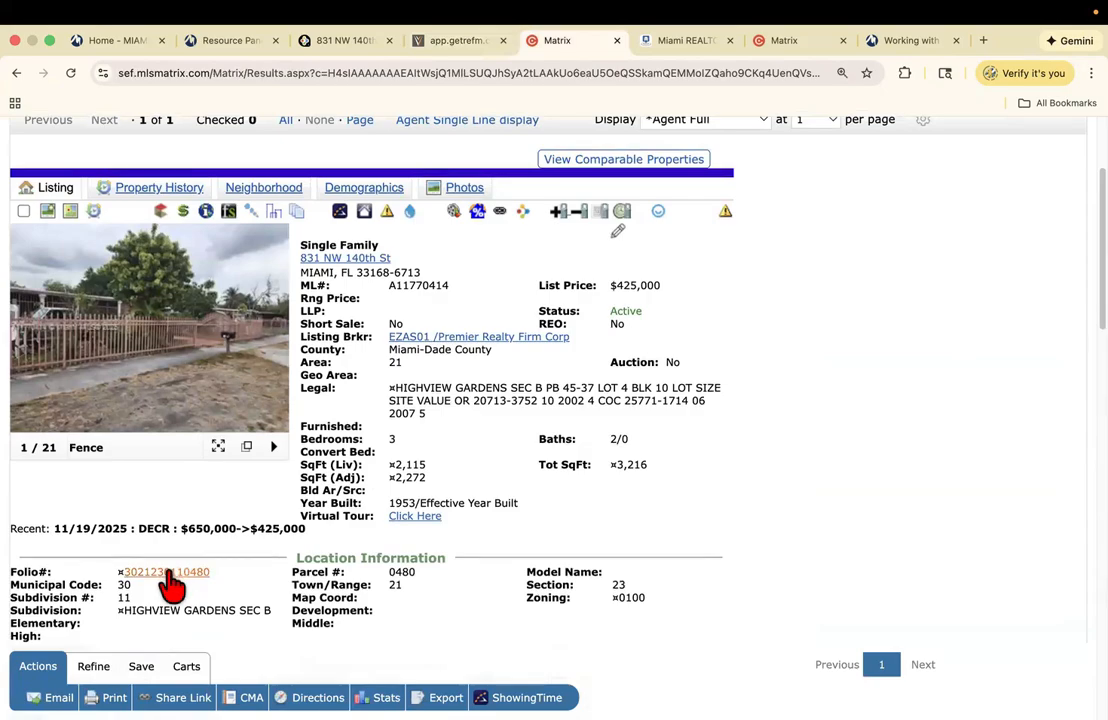
left_click(166, 573)
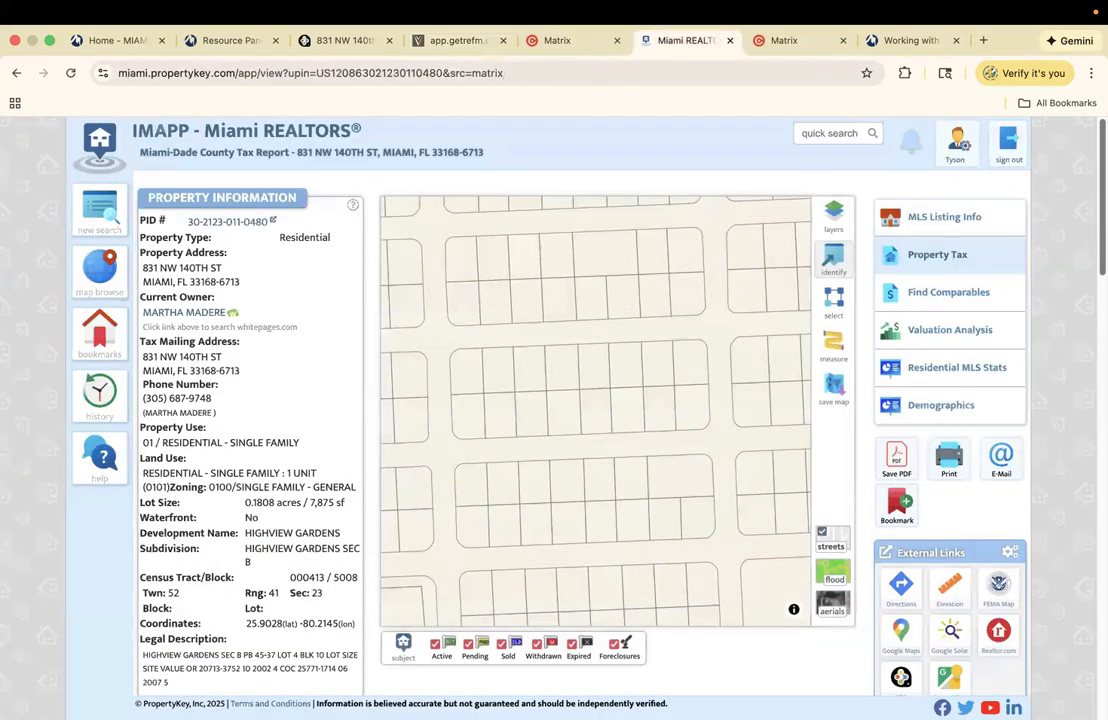
- Check the tax report's assigned schools and Flood Zone X, then go back to Valuate
scroll(497, 420, "down", 6)
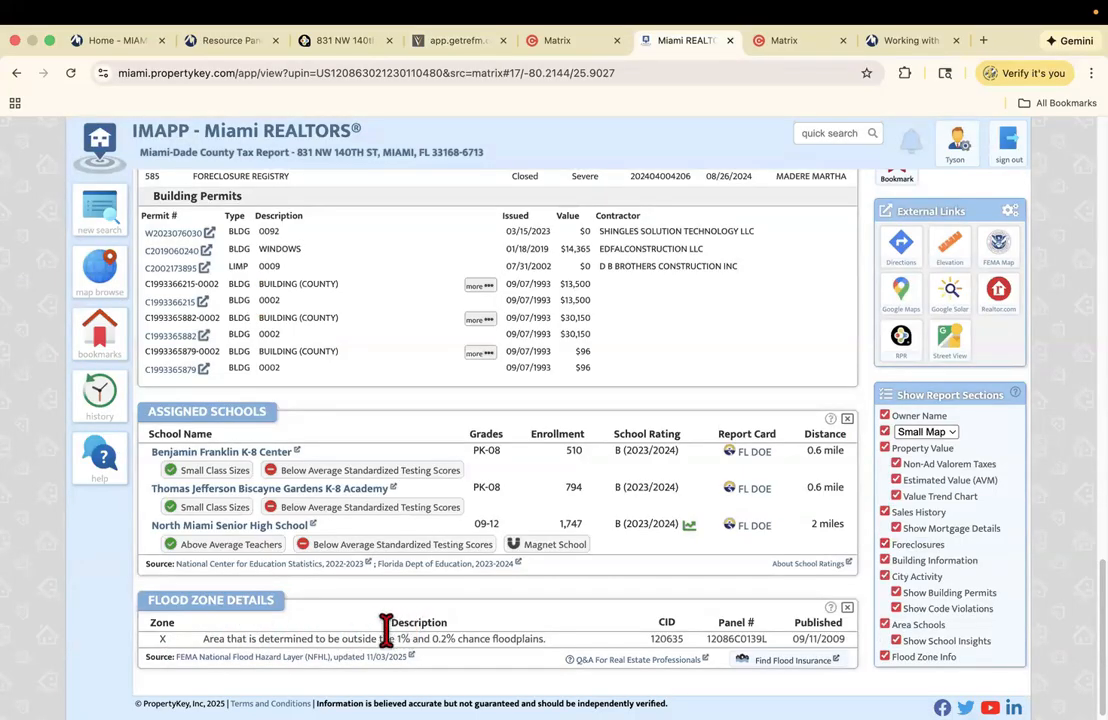
left_click(589, 44)
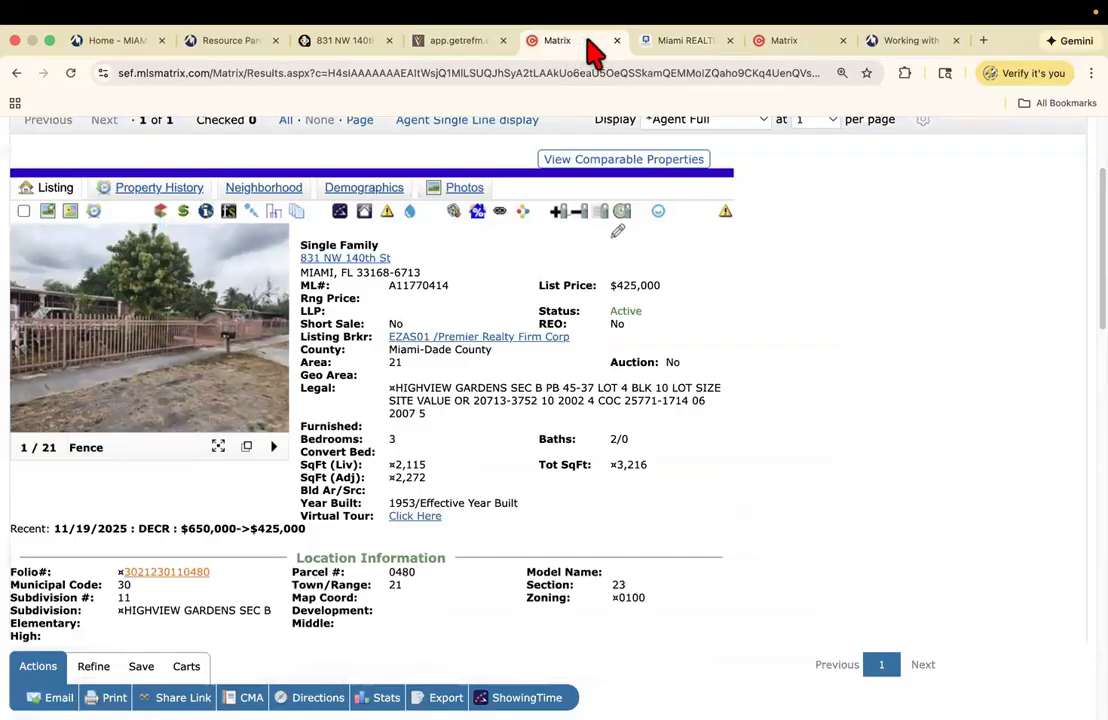
left_click(698, 44)
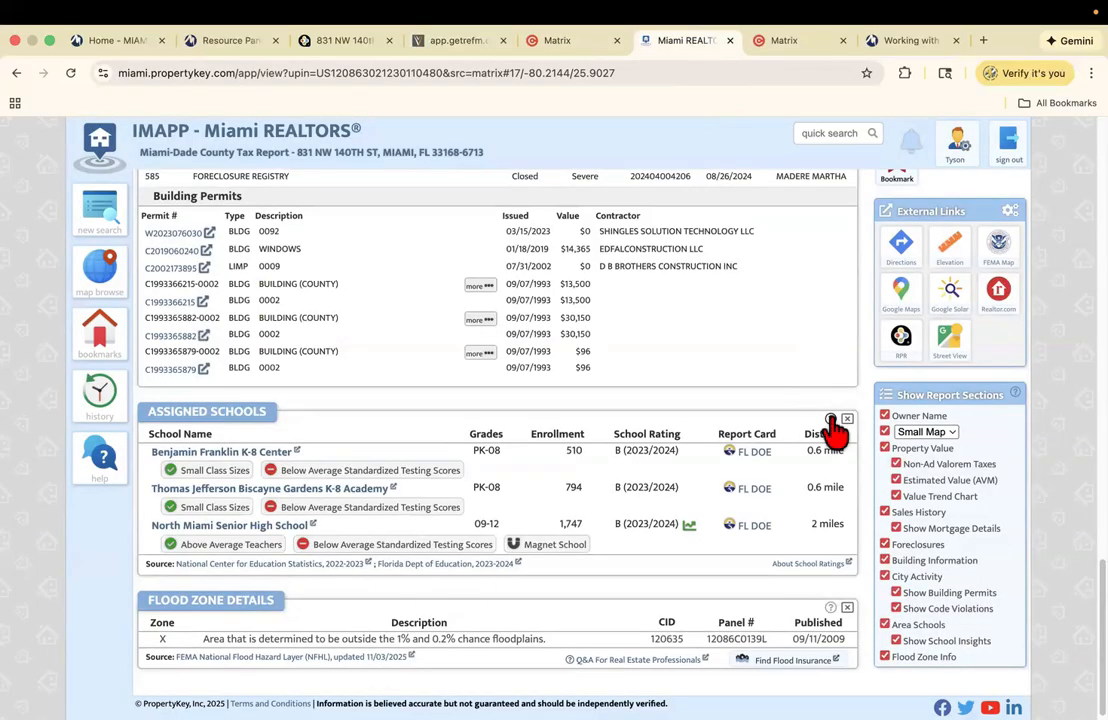
left_click(485, 45)
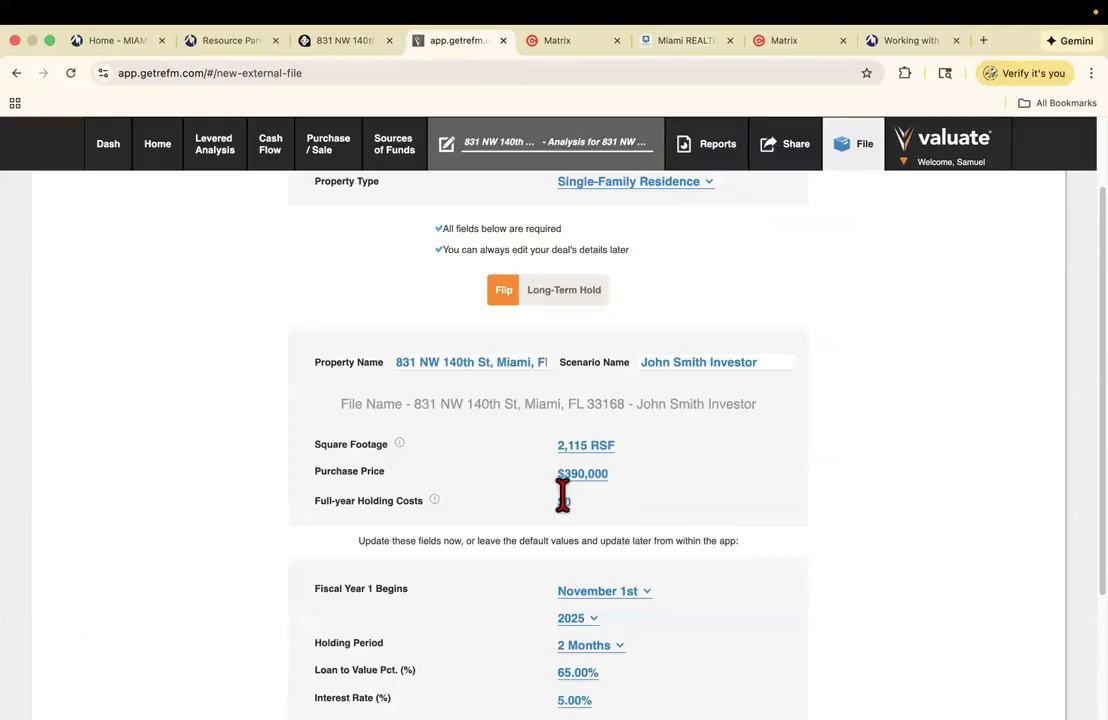
- Recheck the Matrix listing's $8,526 taxes and Flood Zone X, then exit full screen
left_click(566, 44)
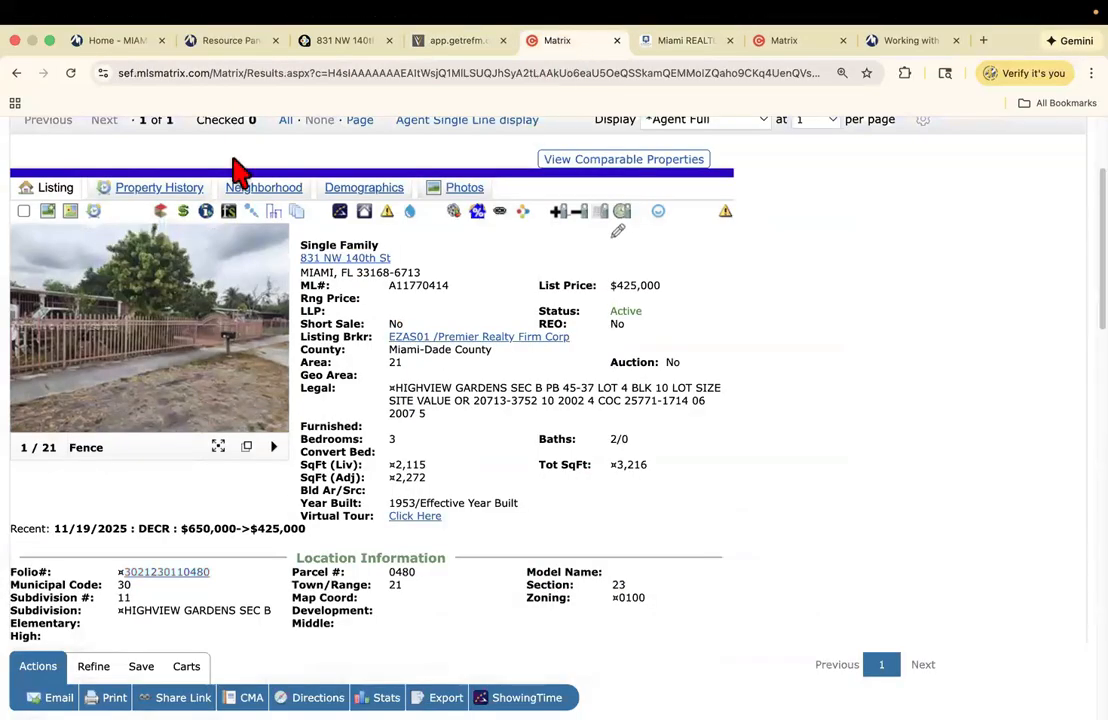
scroll(237, 170, "down", 10)
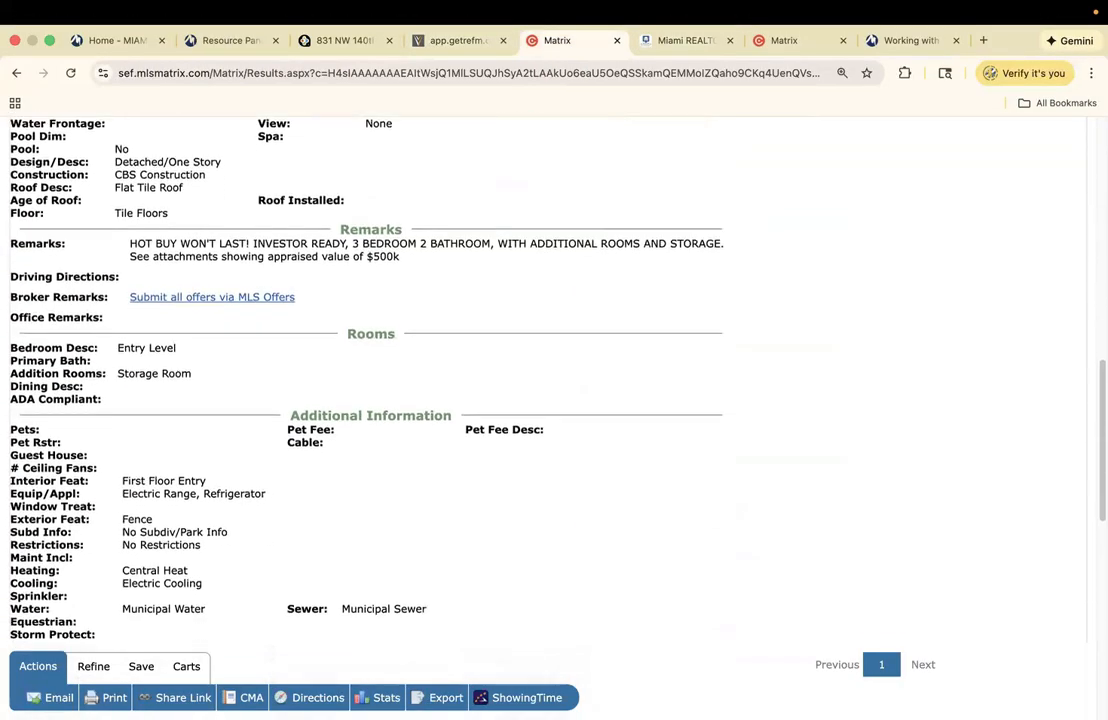
scroll(480, 370, "down", 4)
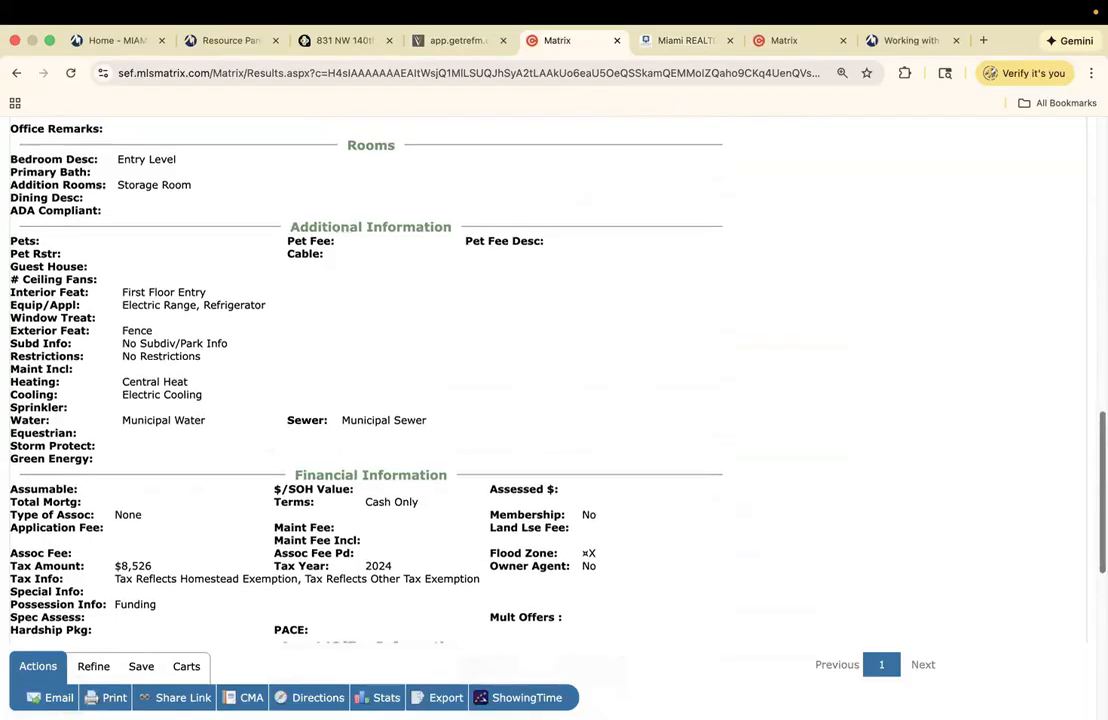
scroll(243, 316, "down", 2)
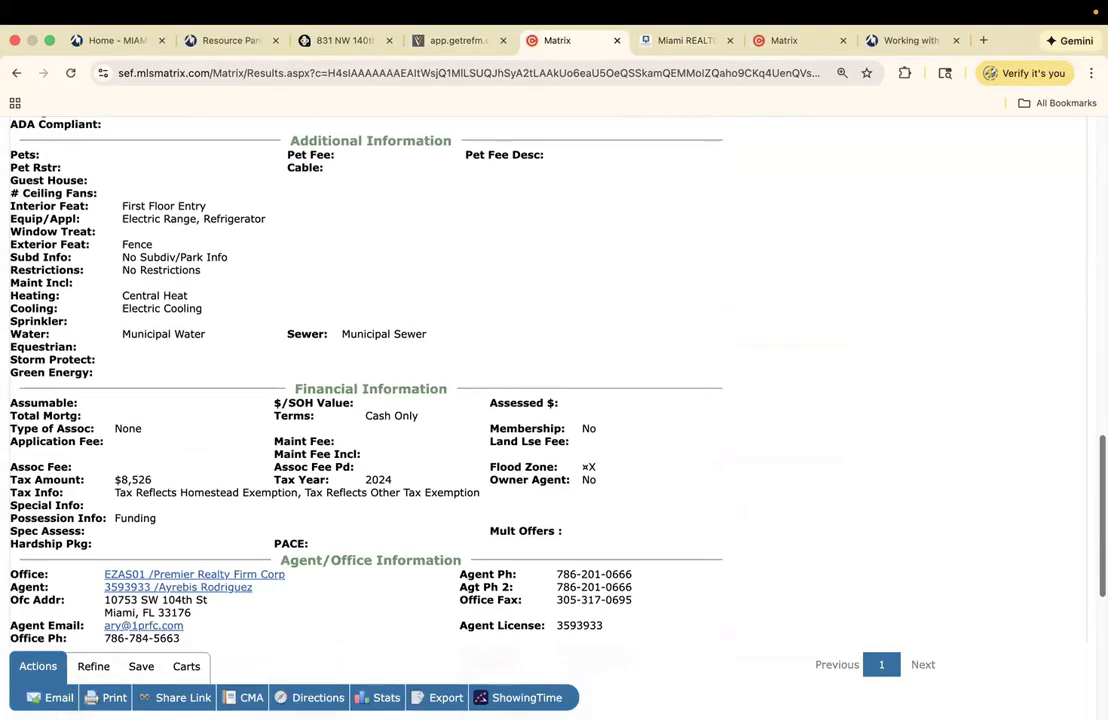
left_click(50, 41)
- Launch Calculator through the app search, clear its display, and center it on screen
left_click(22, 92)
type("sl")
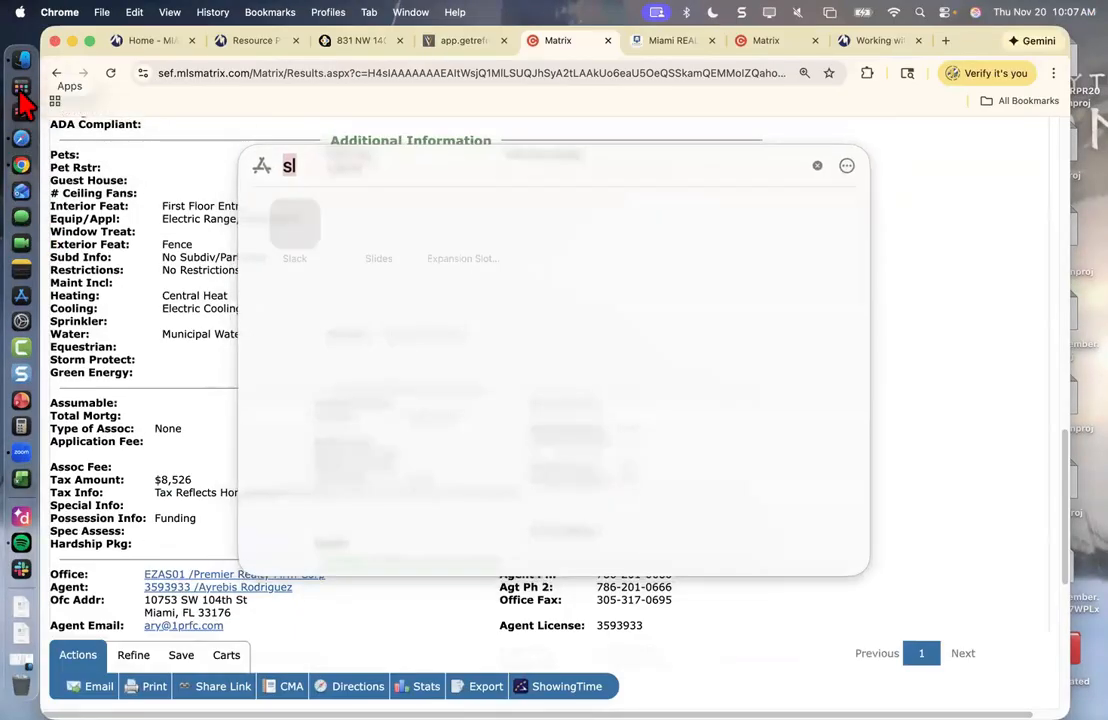
key("BackSpace")
key("BackSpace")
type("calculator")
key("Return")
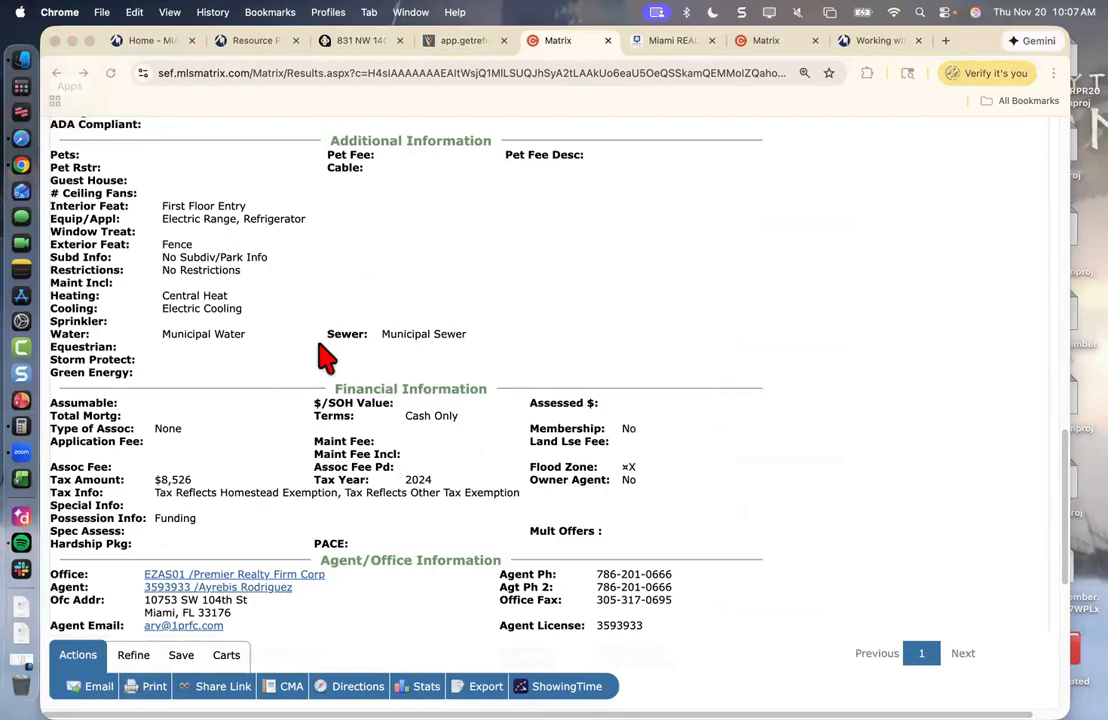
double_click(95, 361)
left_click(95, 361)
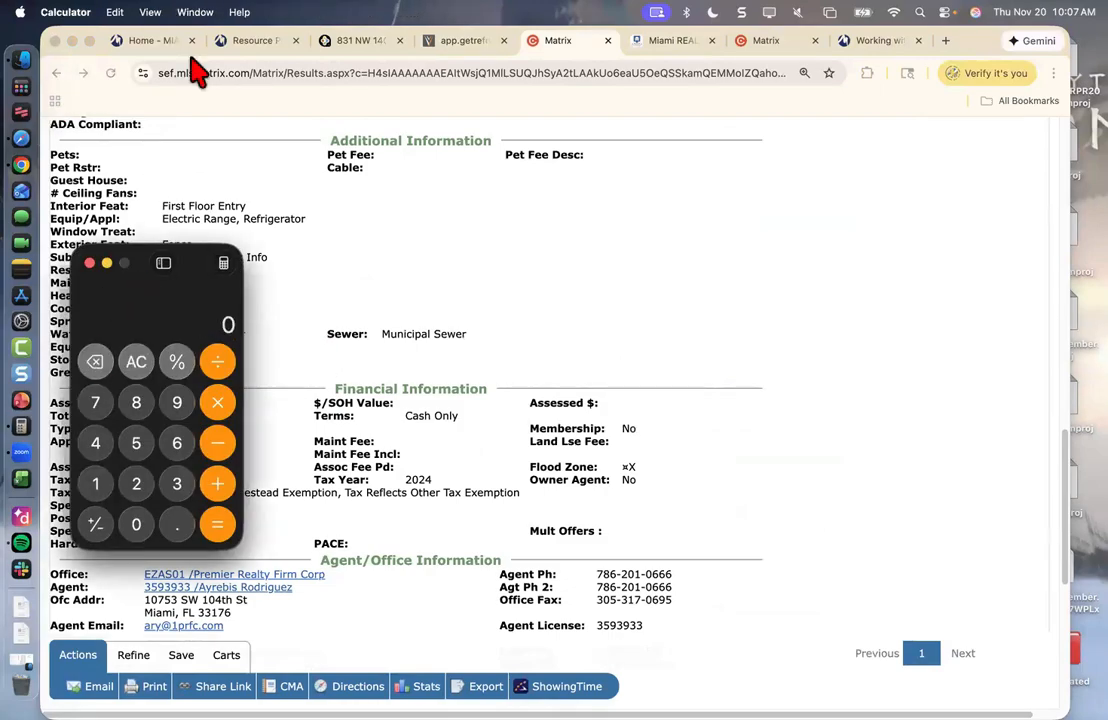
left_click_drag(138, 265, 640, 191)
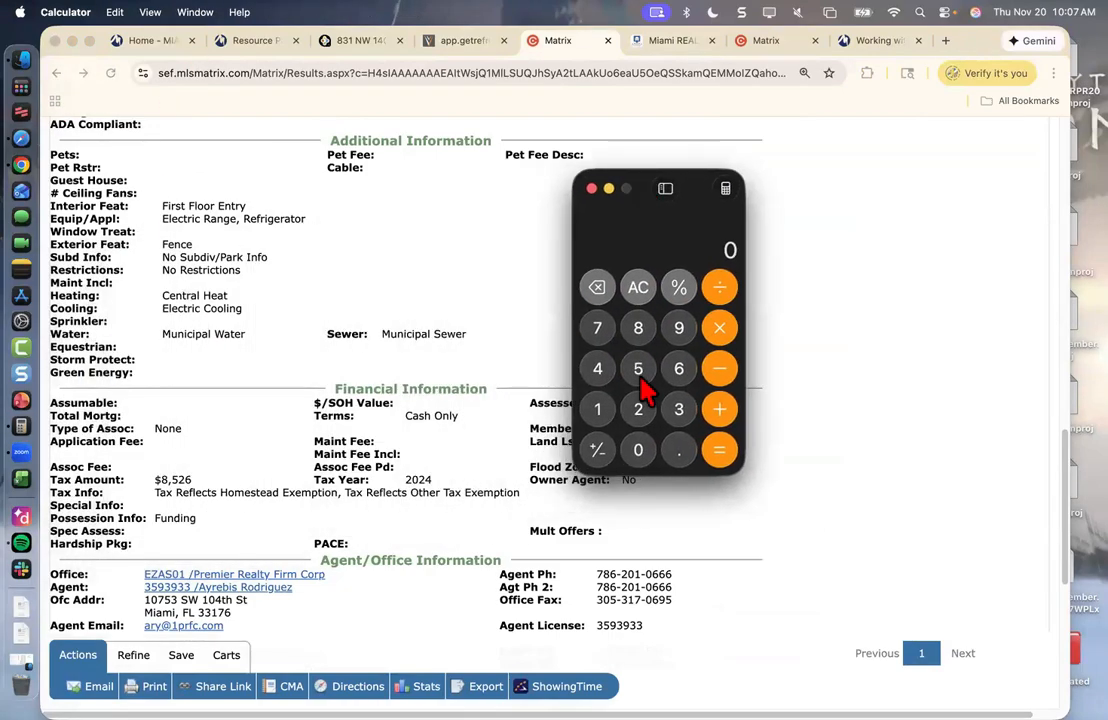
- Add the $8,526 tax amount to 10,000 in Calculator
left_click(638, 328)
left_click(638, 368)
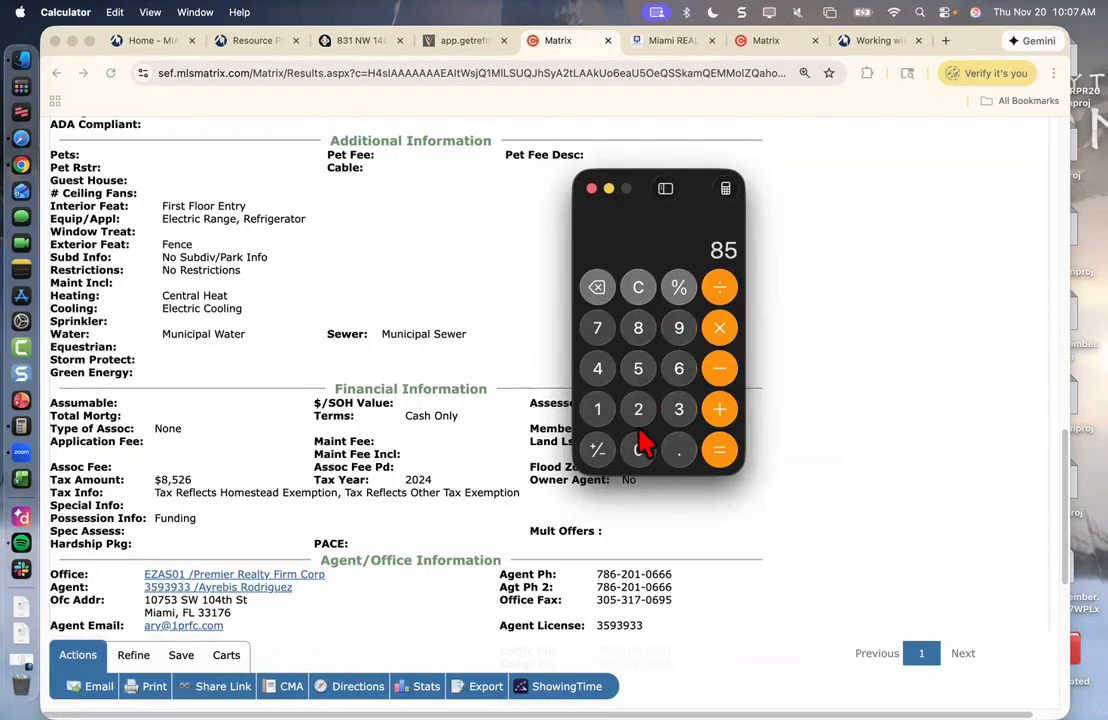
left_click(638, 409)
left_click(679, 368)
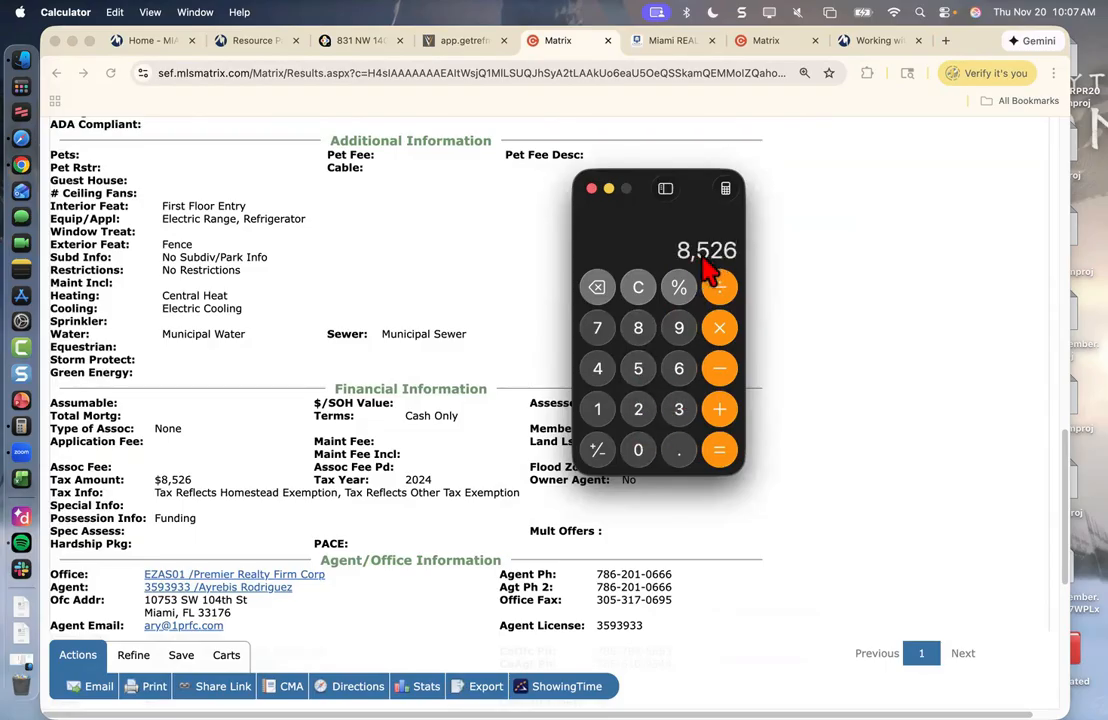
left_click(719, 410)
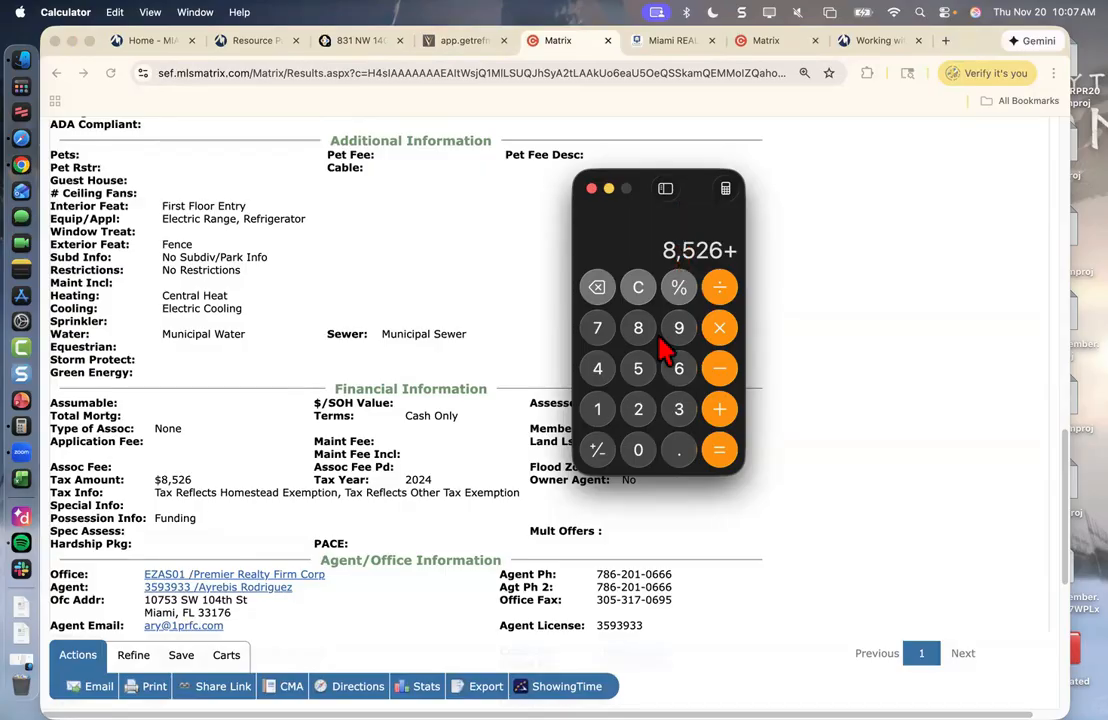
left_click(600, 412)
left_click(636, 452)
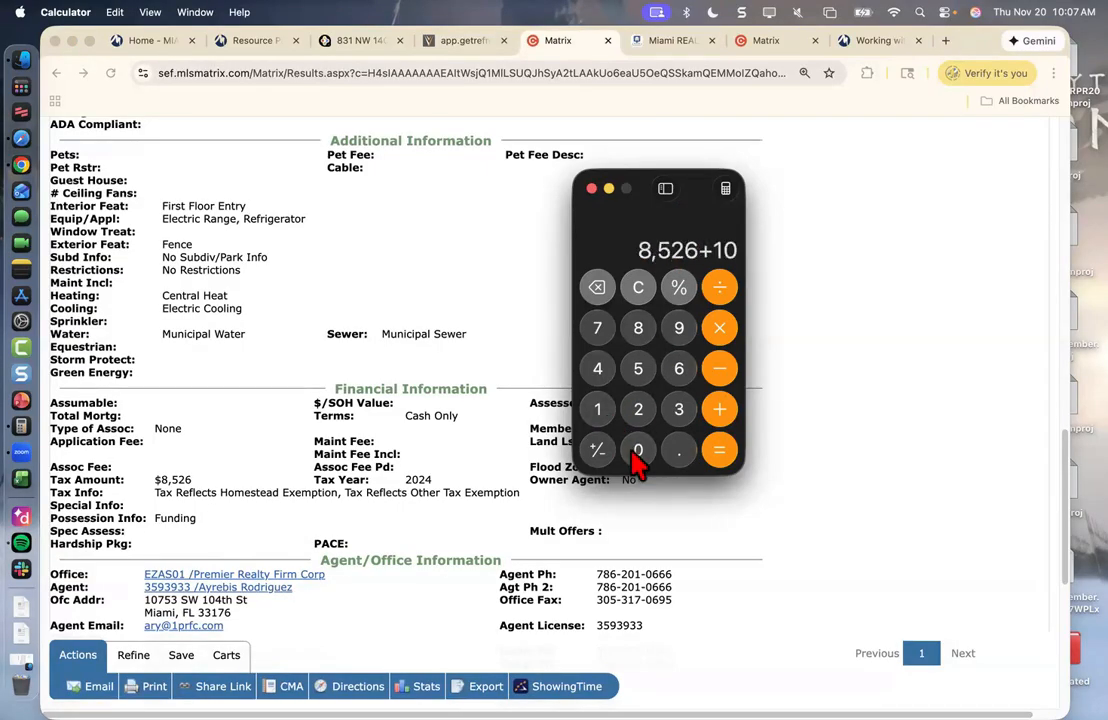
left_click(636, 451)
left_click(636, 451)
left_click(636, 451)
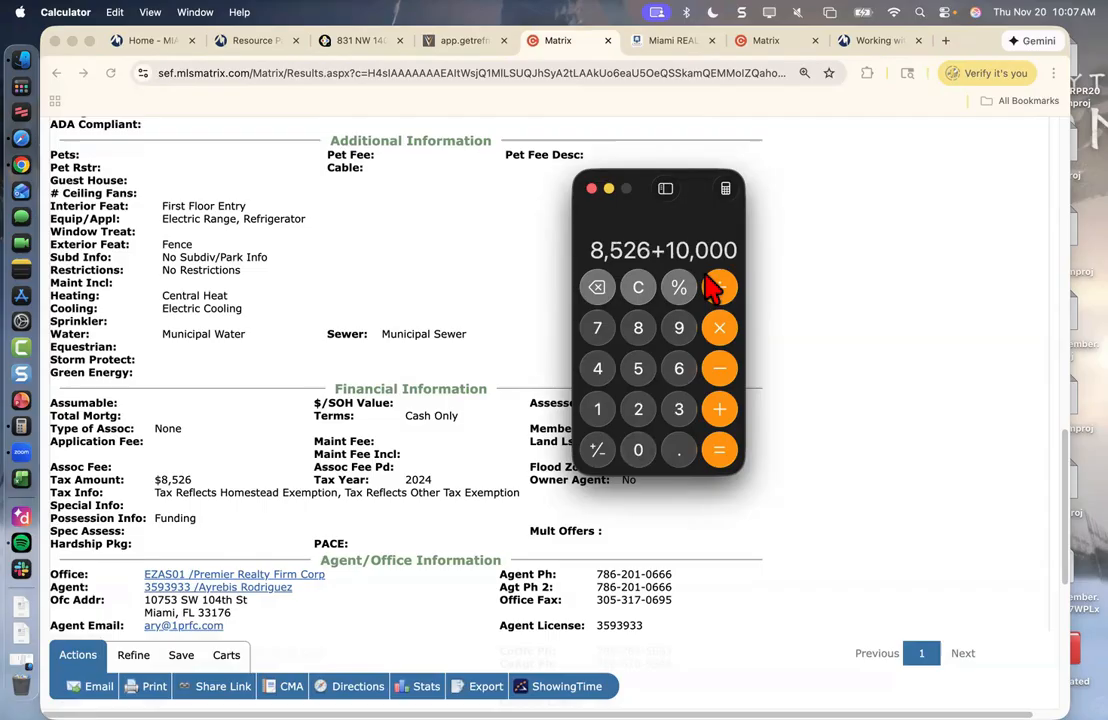
left_click(722, 412)
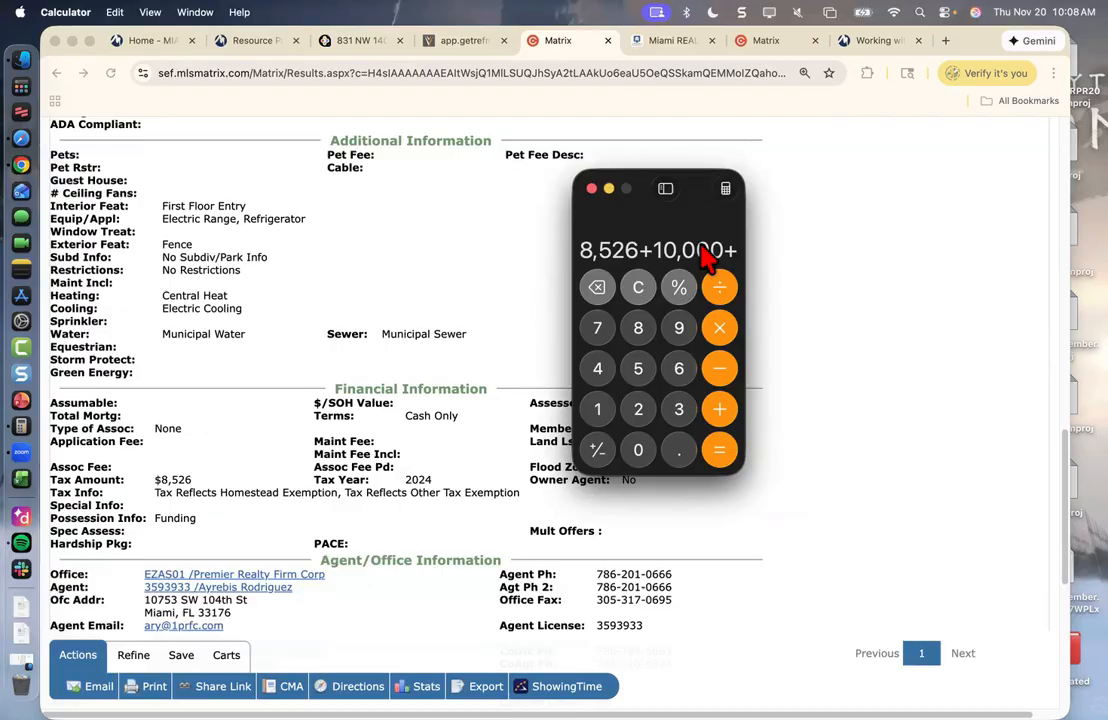
- Clear the calculation, quit Calculator, and relaunch it from the Dock
left_click(638, 287)
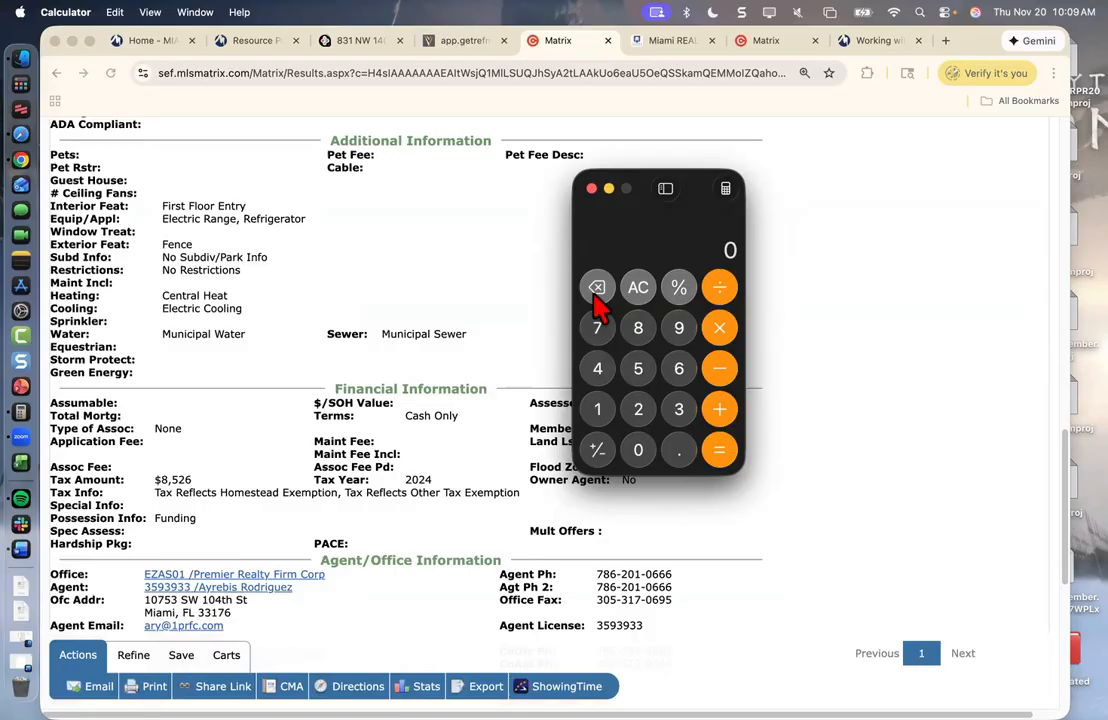
key("super+q")
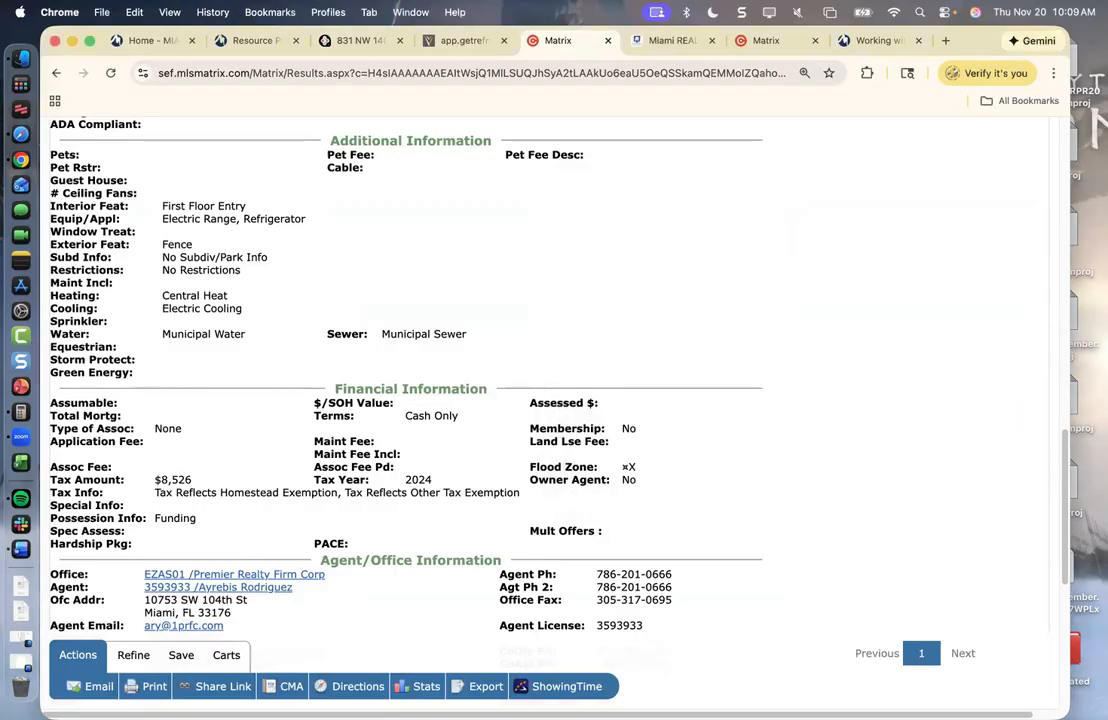
left_click(21, 413)
- Enter 390,000 and start a subtraction in Calculator
left_click(679, 409)
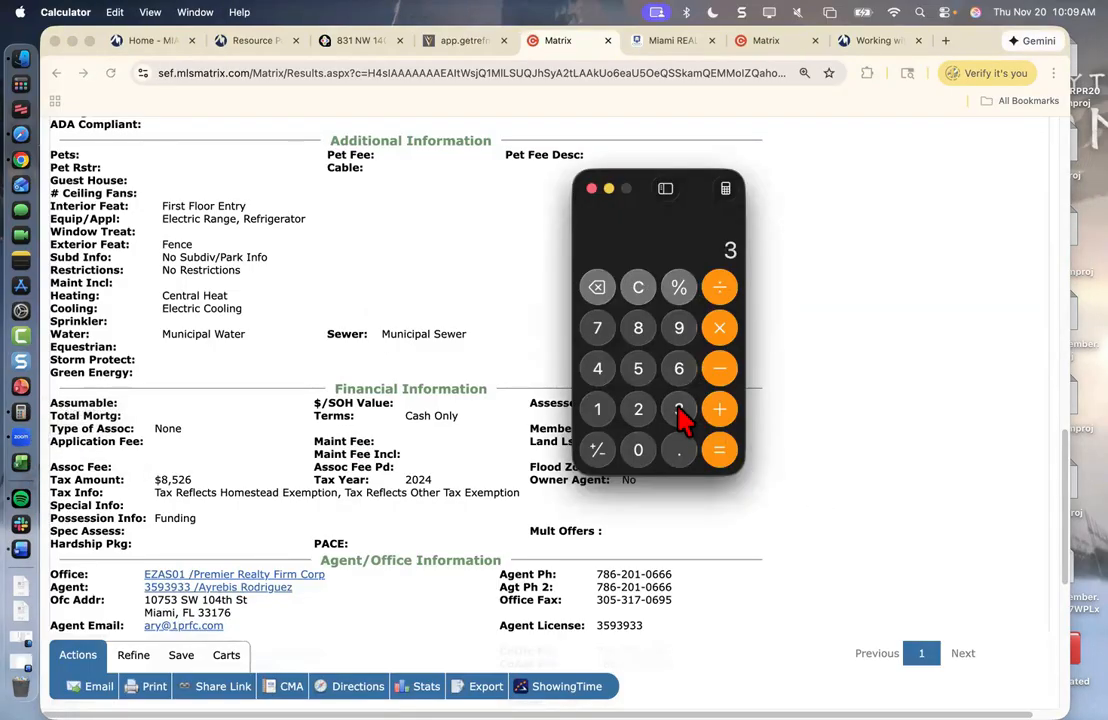
left_click(679, 328)
left_click(638, 450)
double_click(638, 450)
left_click(638, 450)
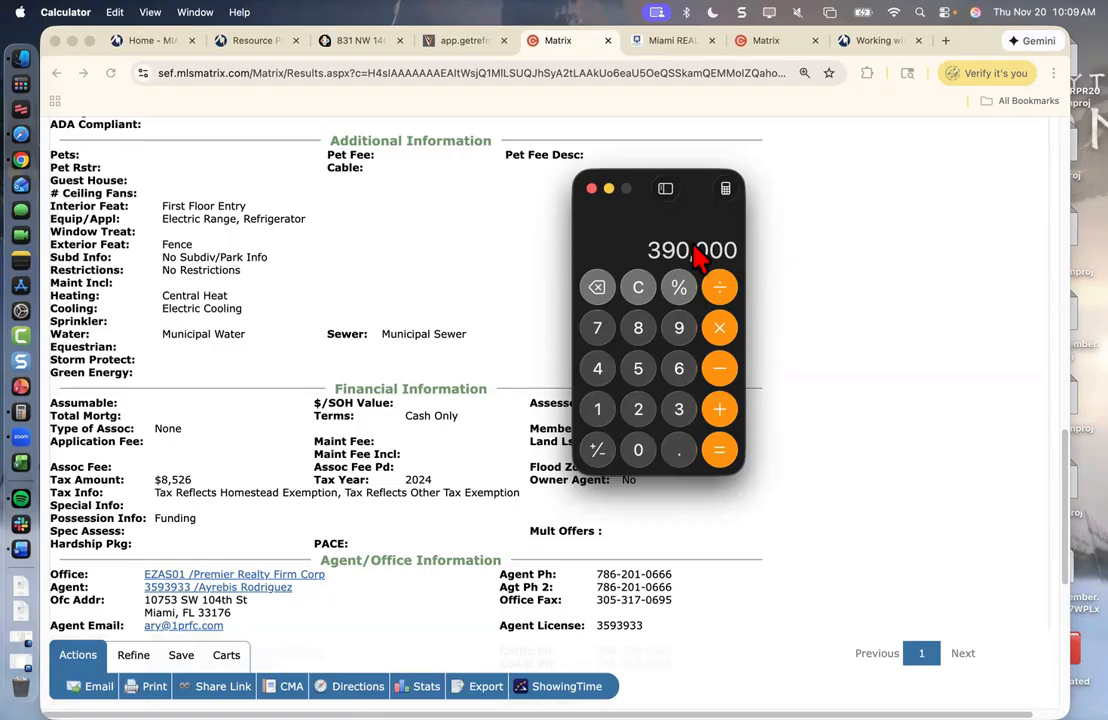
left_click(719, 368)
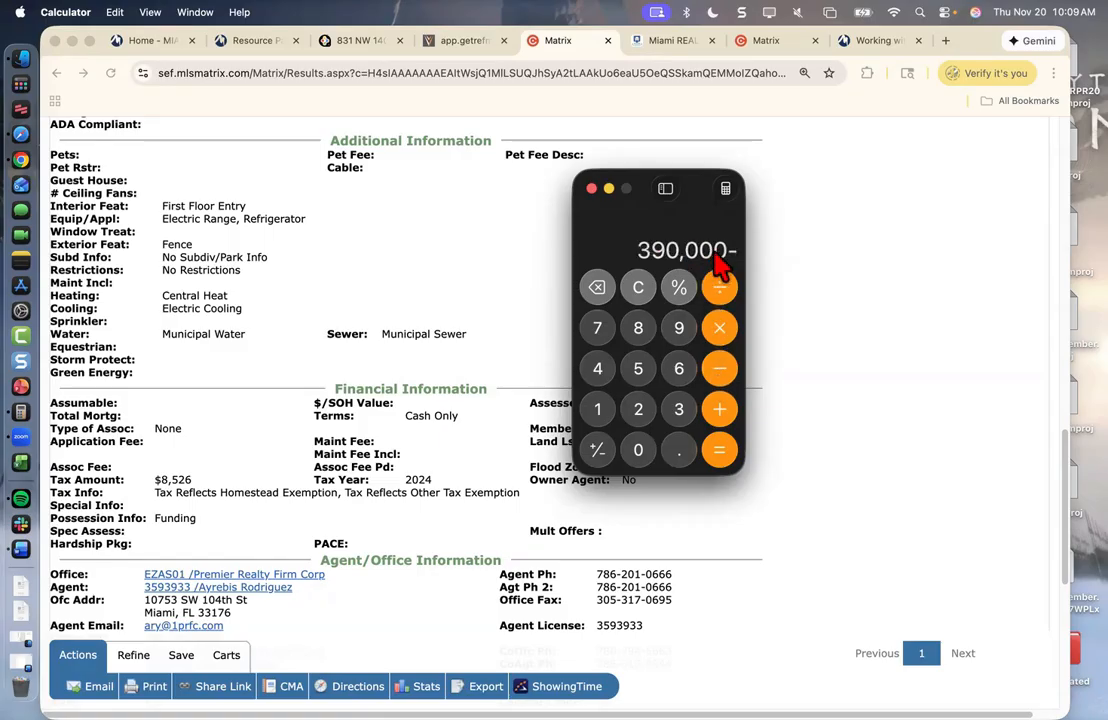
- Bring up the IMAPP tax report's value information showing the $528,020 estimated value
left_click(1064, 438)
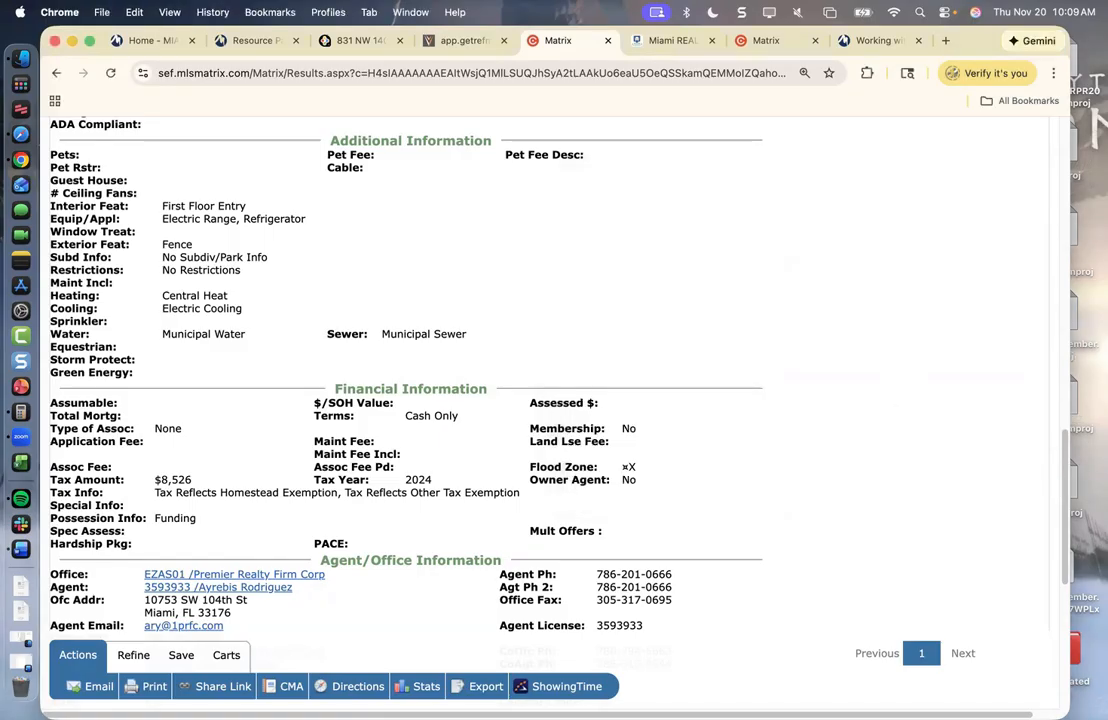
left_click_drag(1065, 438, 1065, 256)
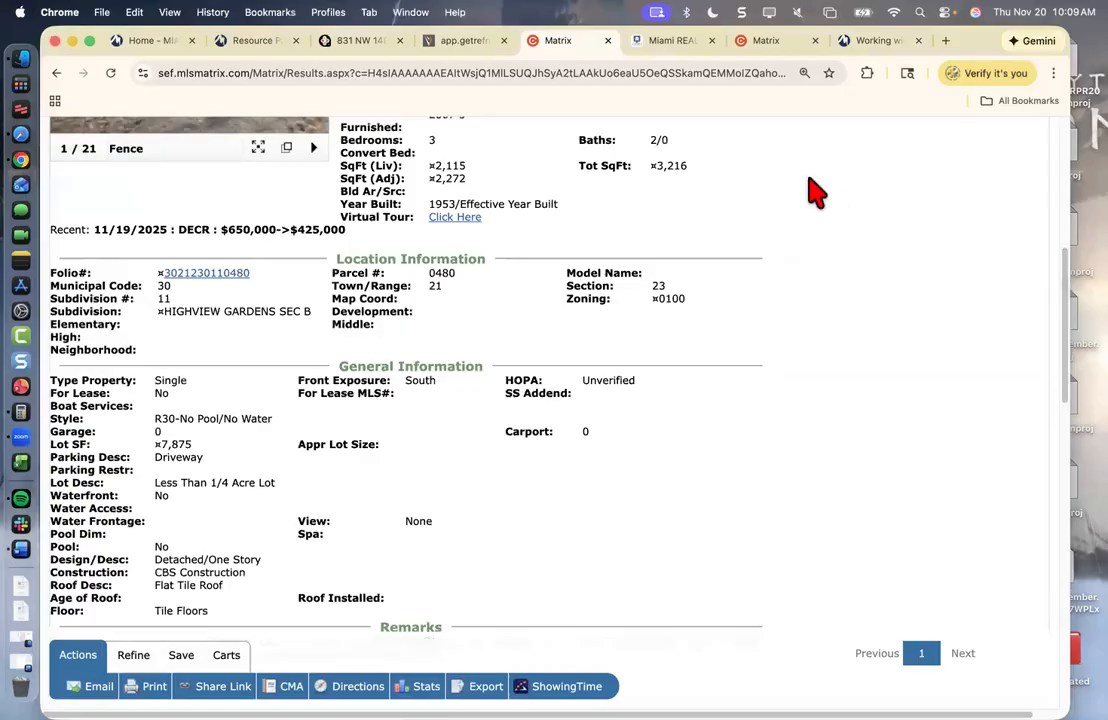
left_click(662, 42)
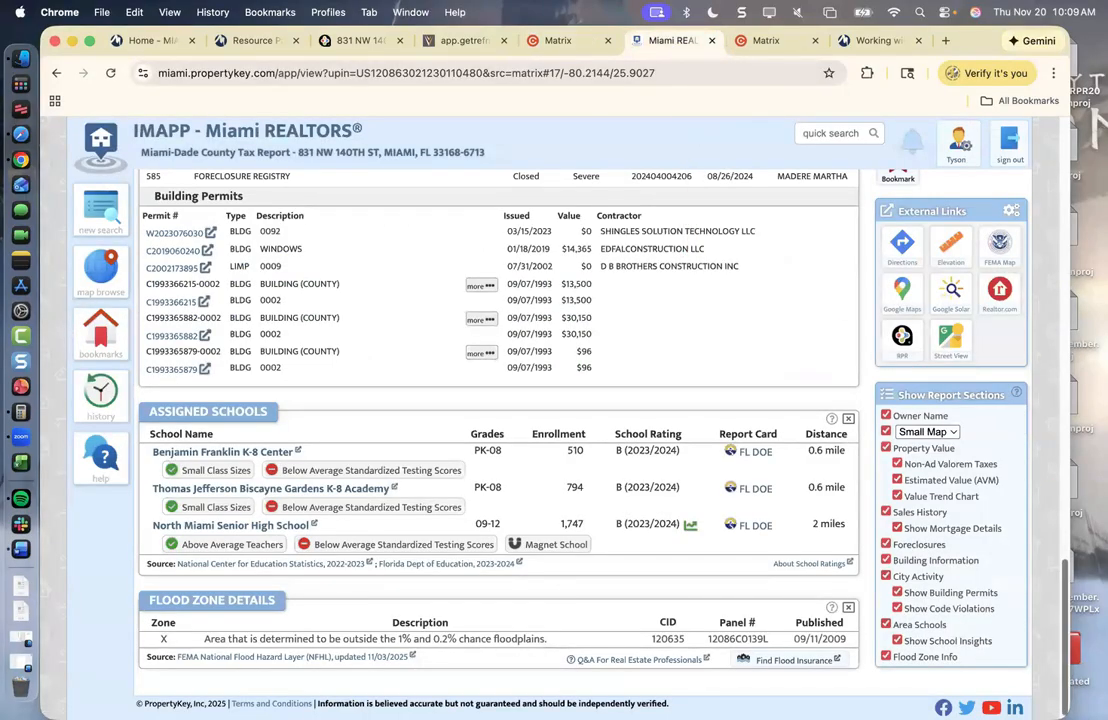
scroll(1015, 415, "up", 10)
scroll(498, 430, "up", 1)
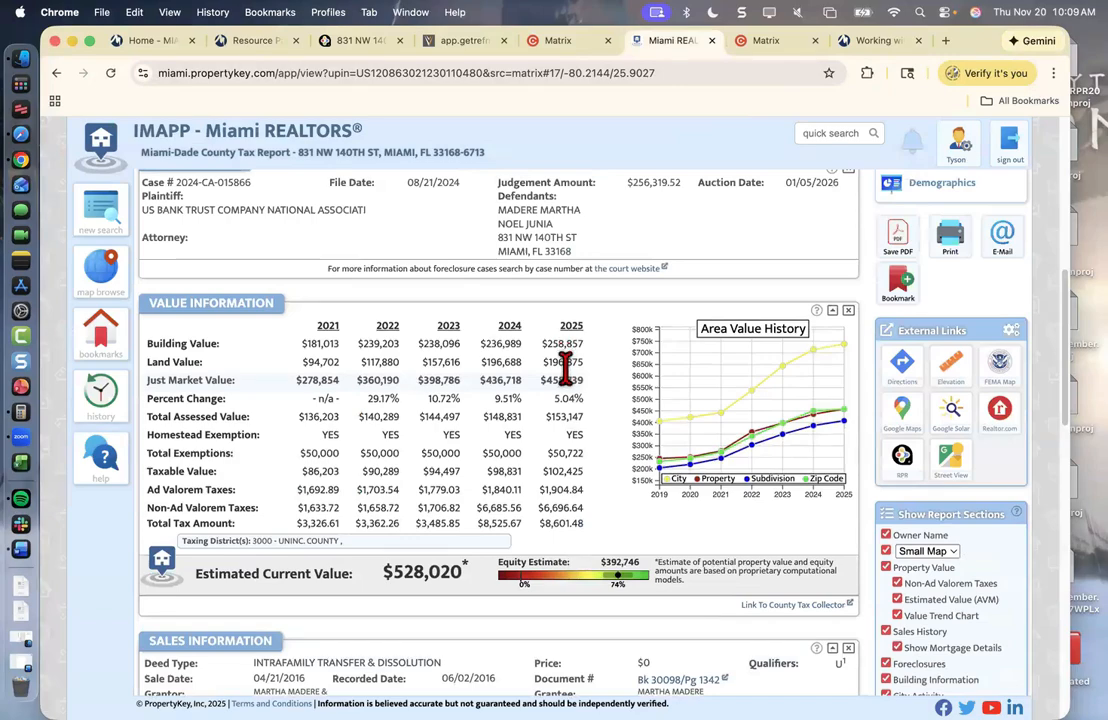
- Subtract the 196,875 land value from 390,000 to get 193,125
left_click(21, 412)
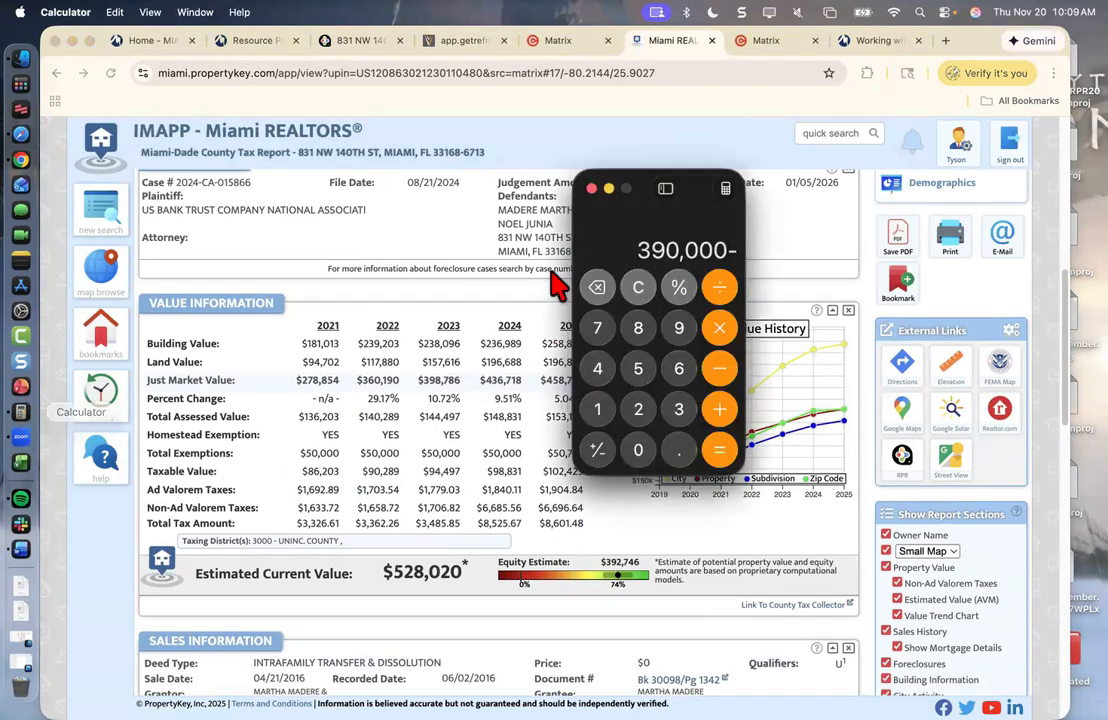
left_click_drag(617, 188, 329, 196)
left_click(312, 417)
left_click(393, 347)
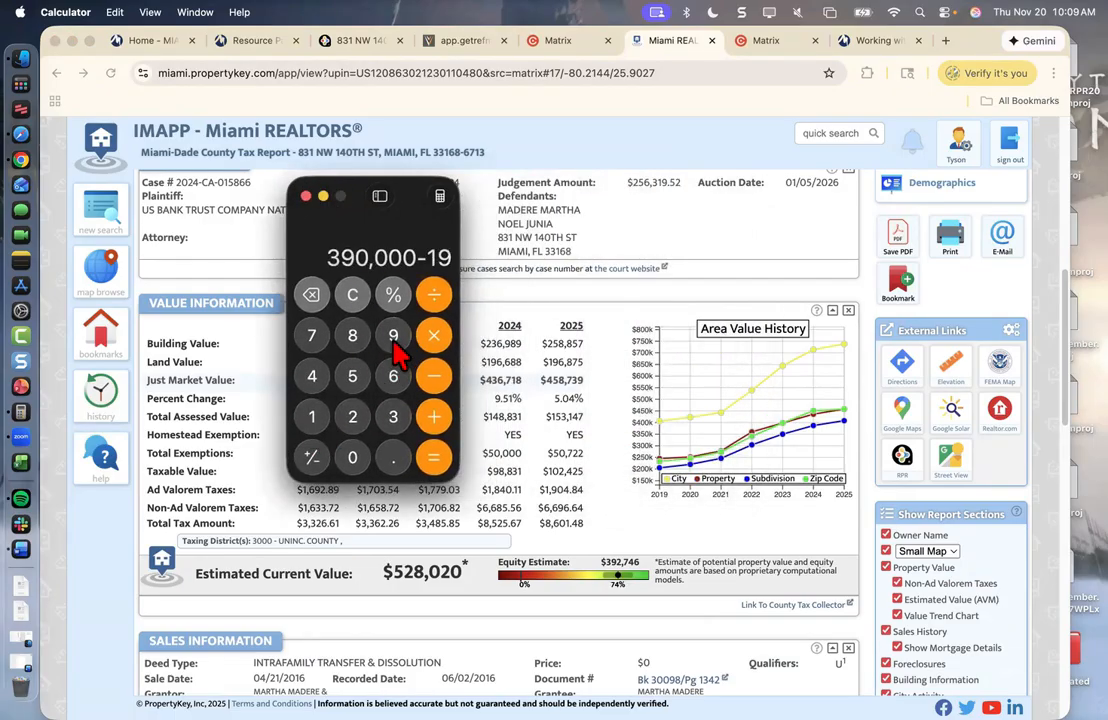
left_click(393, 378)
left_click(355, 340)
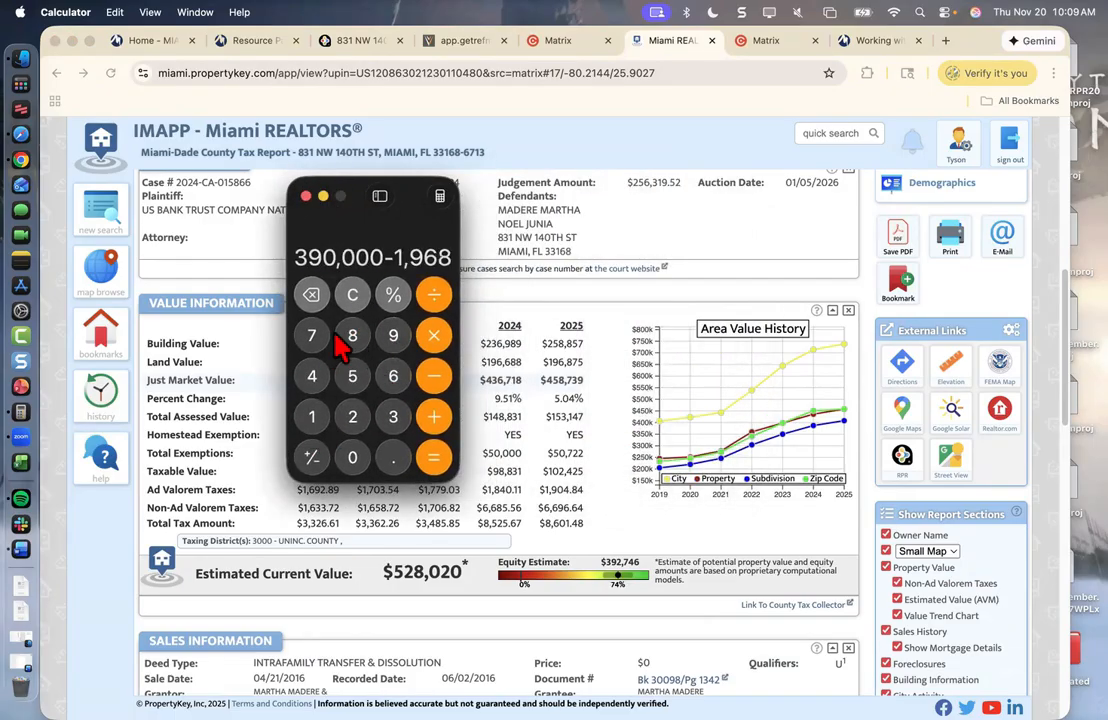
left_click(314, 340)
left_click(354, 380)
left_click(434, 458)
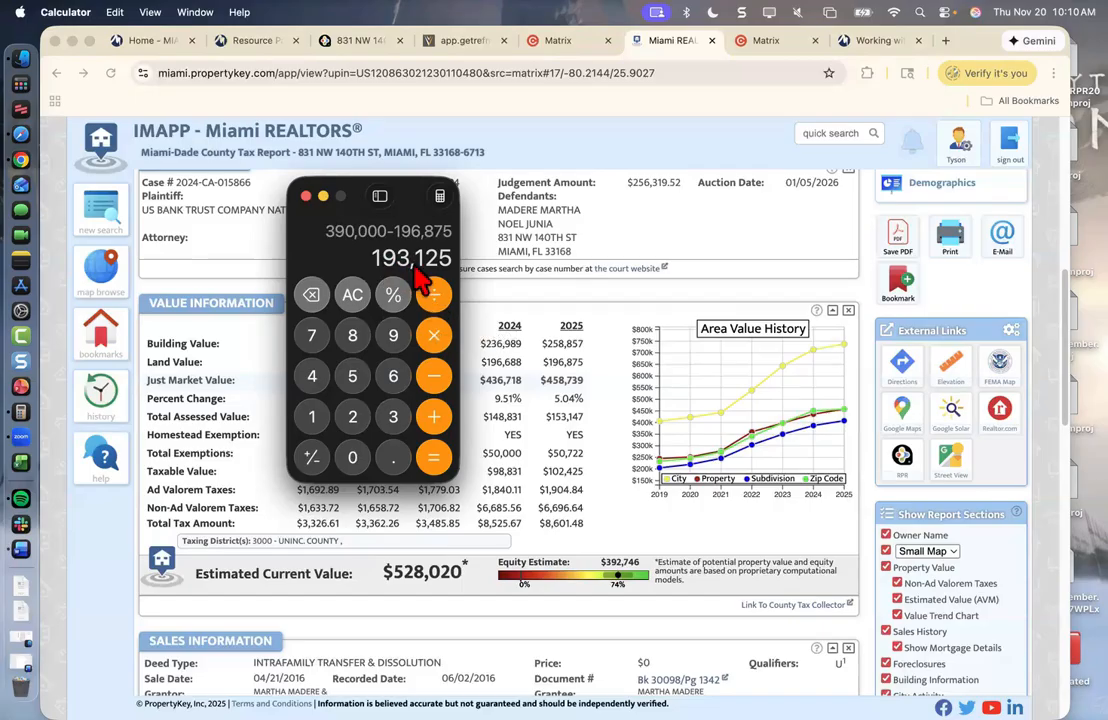
- Divide 193,125 by 27.5 to get about 7,022.73
left_click(433, 292)
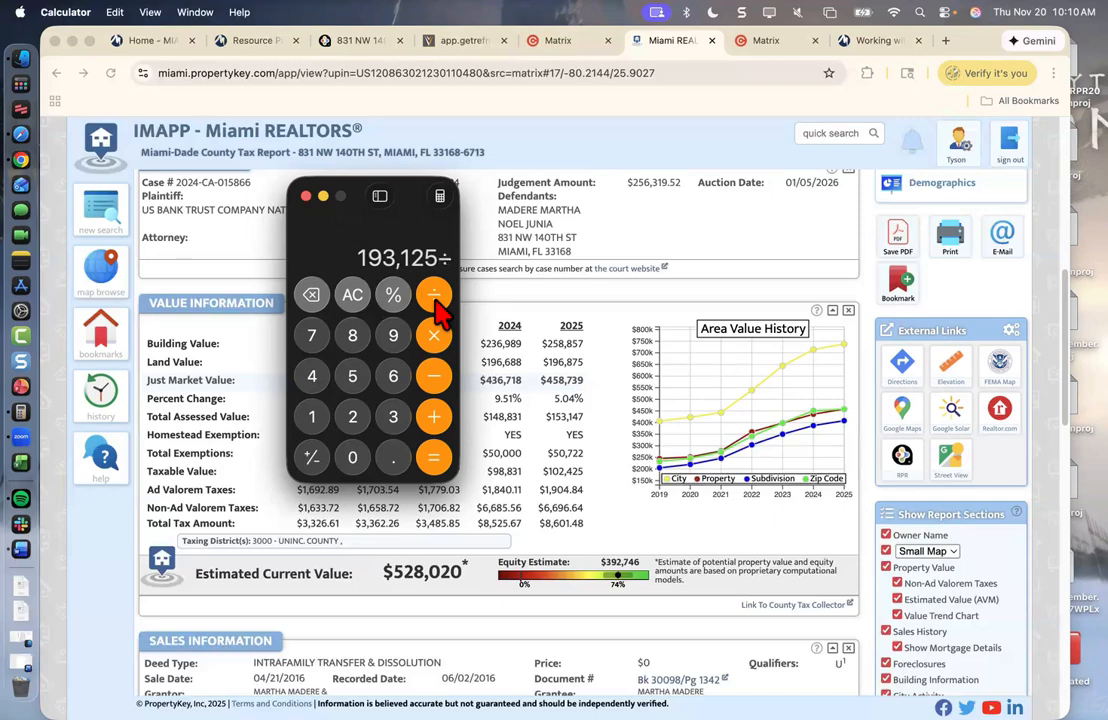
left_click(354, 420)
left_click(313, 340)
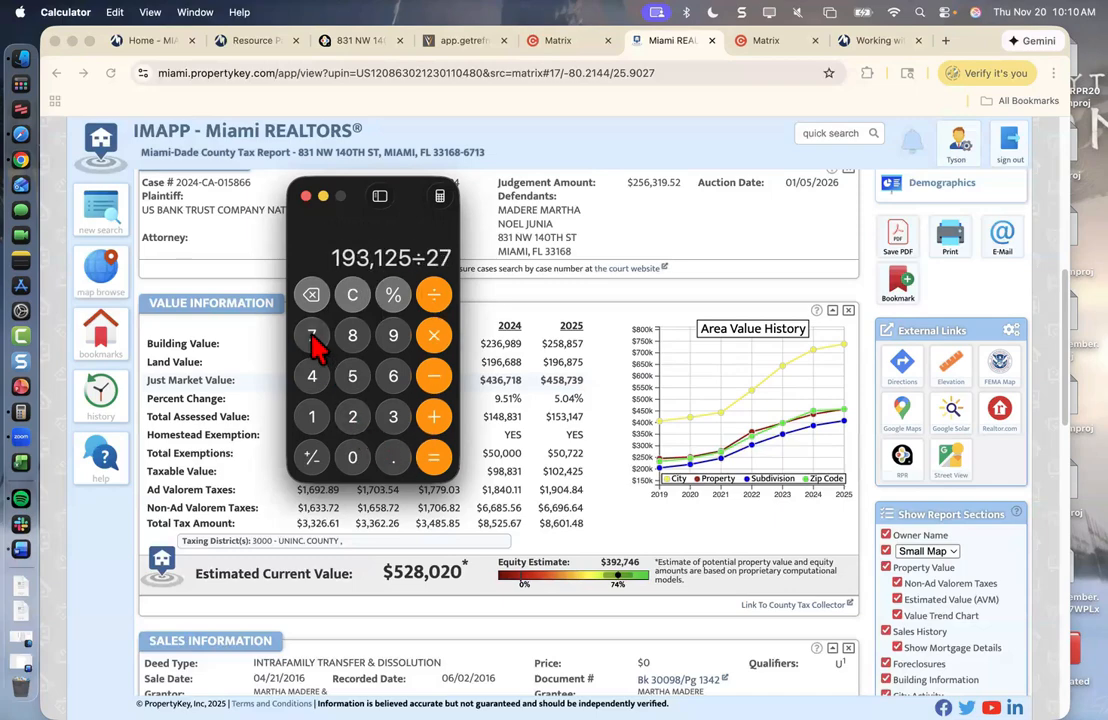
left_click(390, 462)
left_click(366, 382)
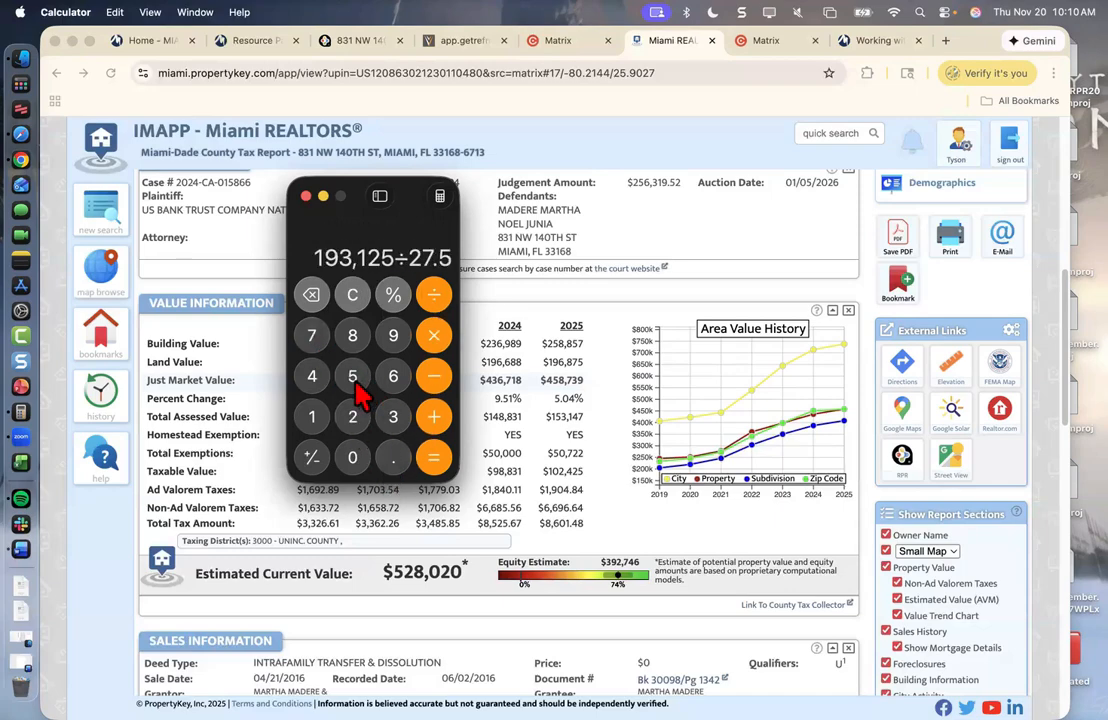
left_click(433, 457)
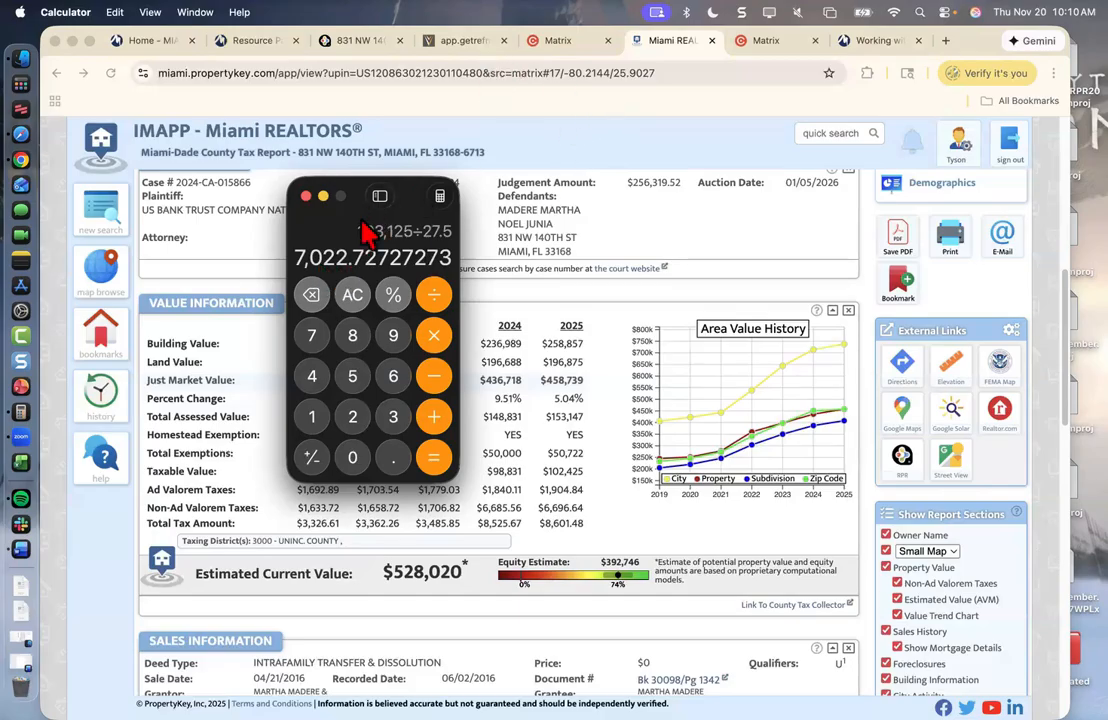
- Add 19,000 for a 26,022.73 total, then return to the browser
left_click(433, 416)
left_click(312, 416)
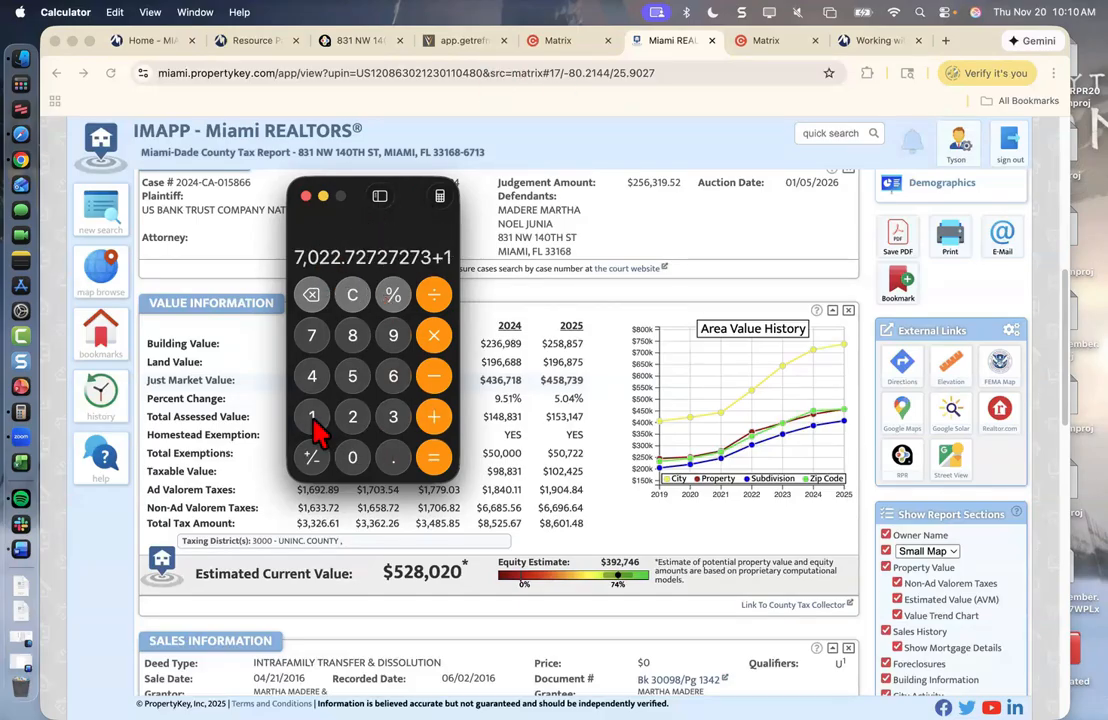
left_click(400, 342)
double_click(356, 459)
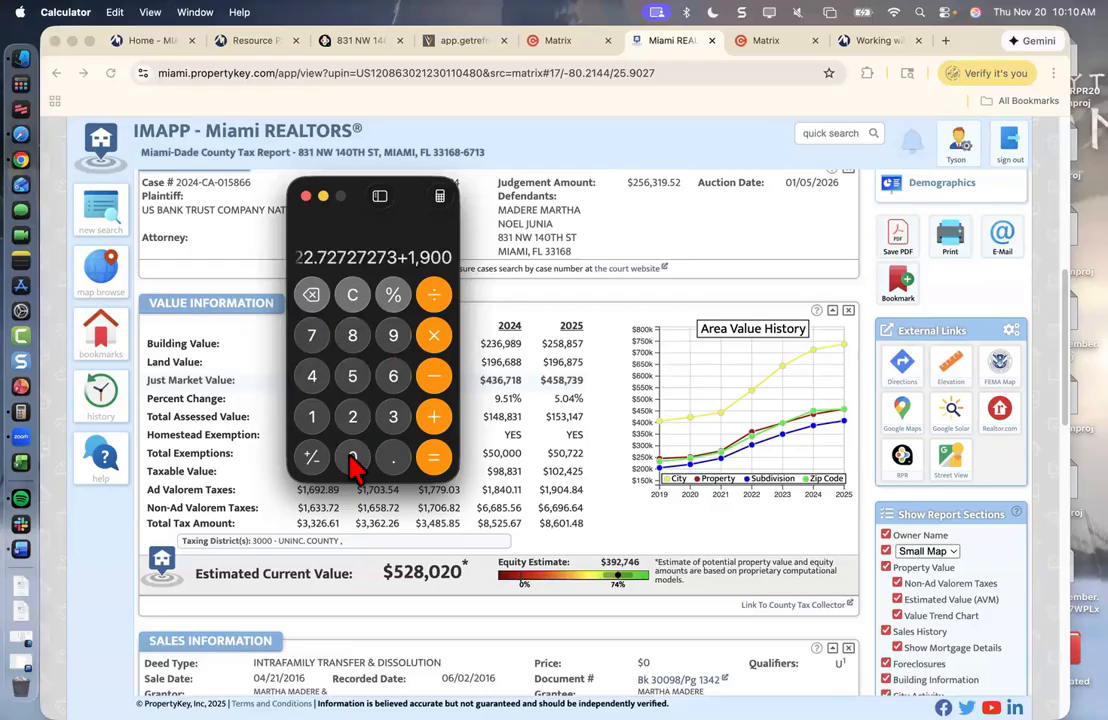
left_click(358, 461)
left_click(433, 457)
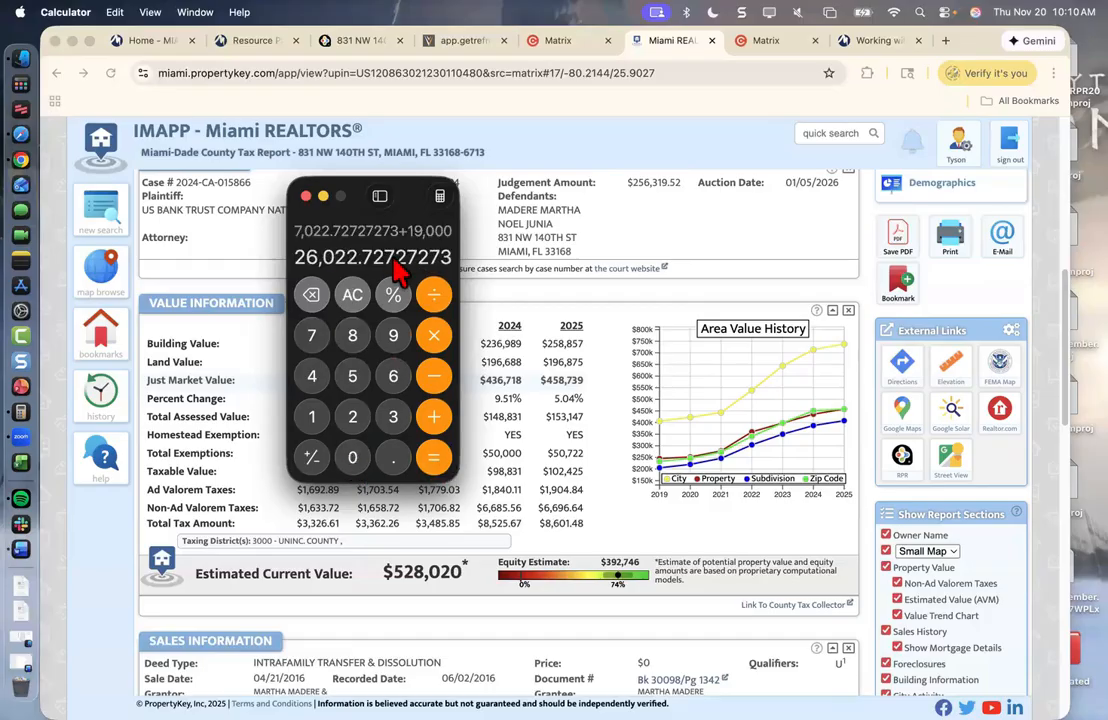
left_click(474, 52)
- Enter $26,000 as the full-year holding costs and make the browser full screen
left_click(465, 41)
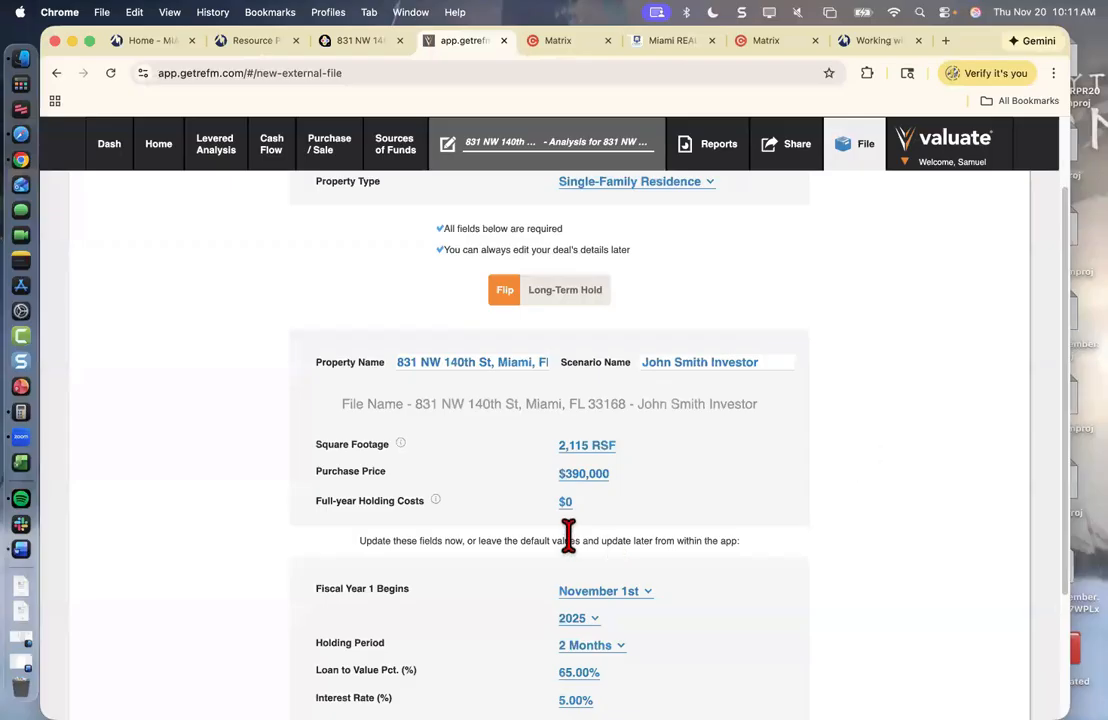
left_click(563, 500)
type("26")
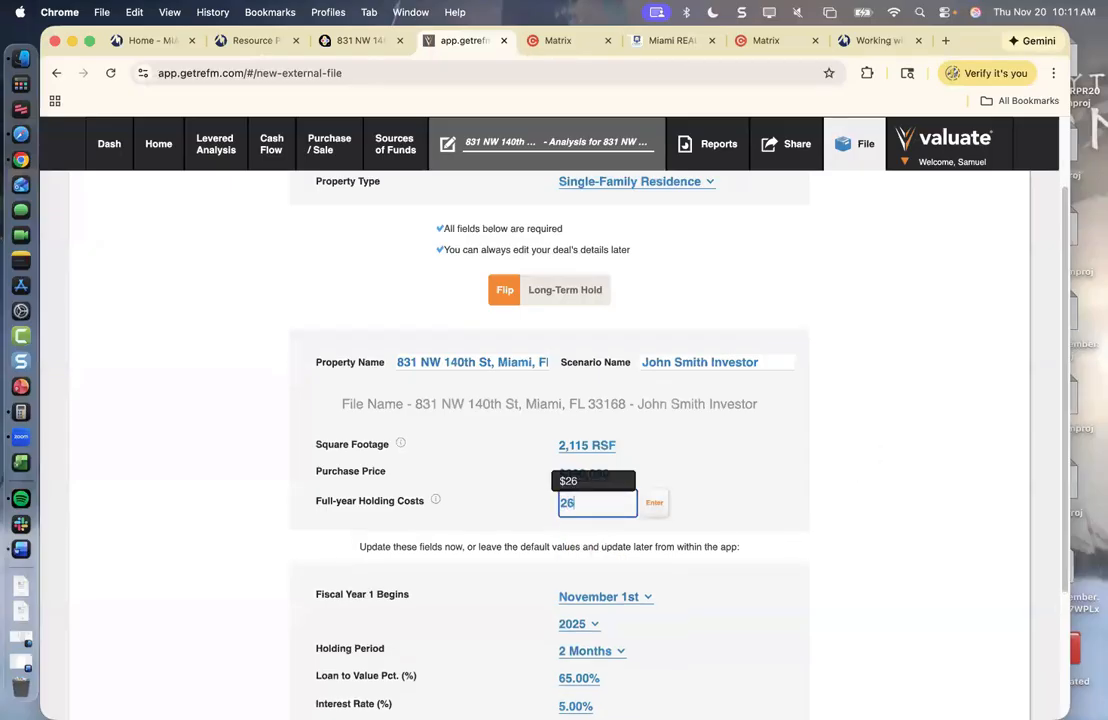
type(",00000")
left_click(652, 506)
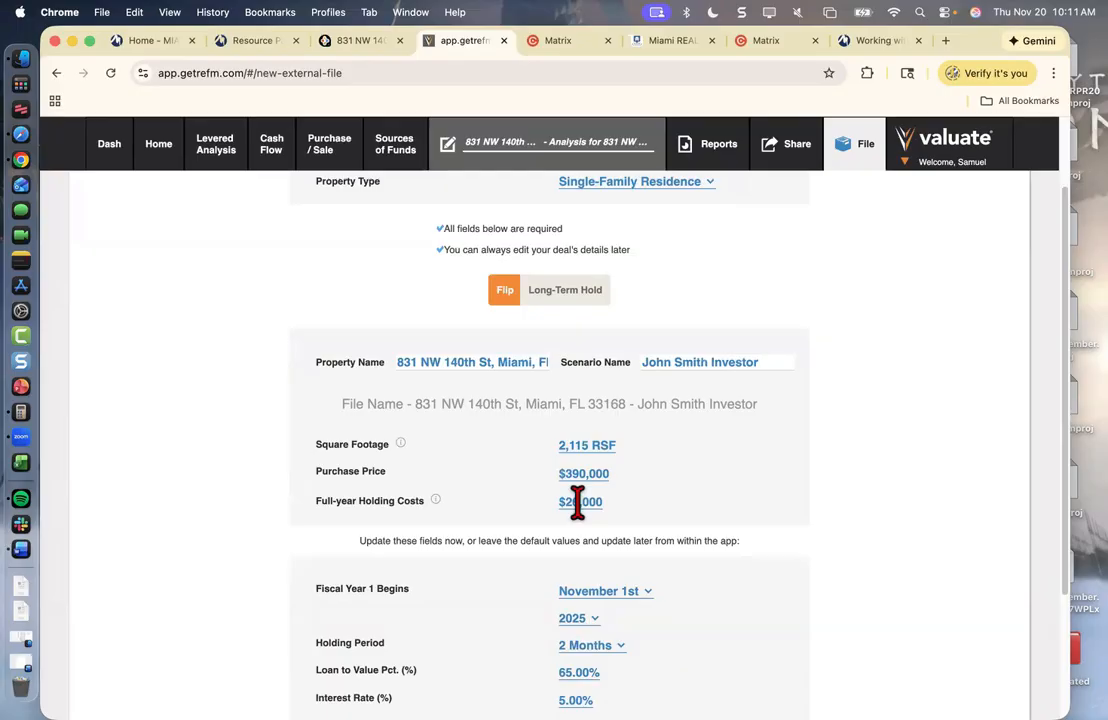
left_click(89, 41)
scroll(600, 480, "down", 2)
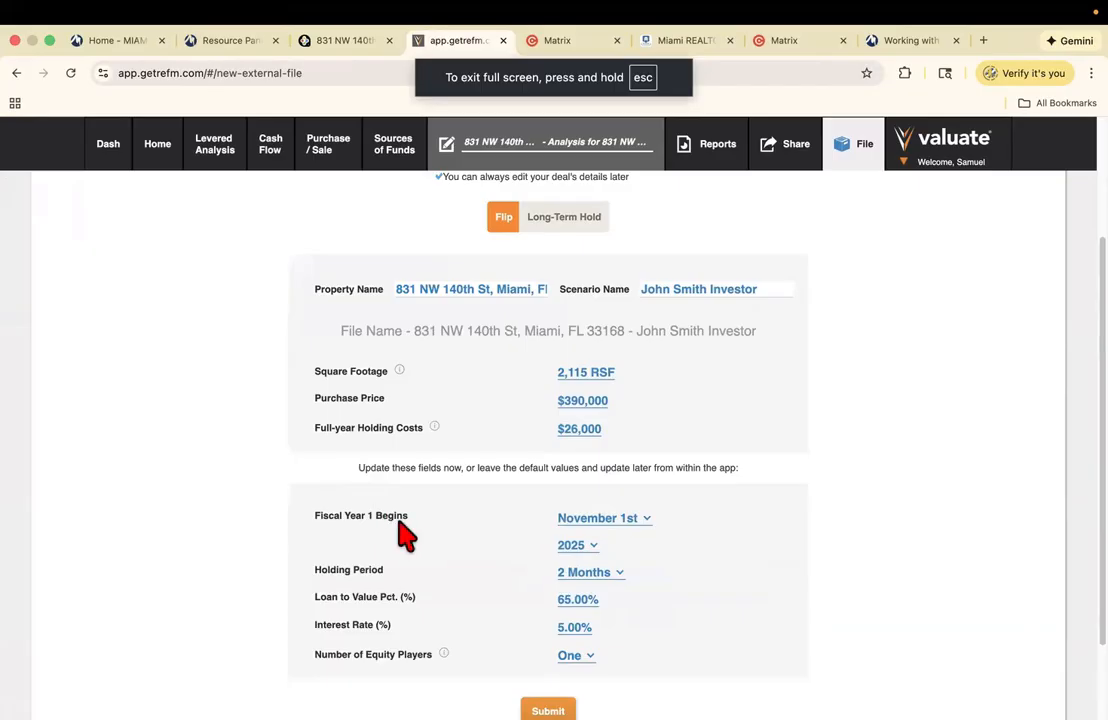
- Set Fiscal Year 1 to begin on December 1st
left_click(580, 522)
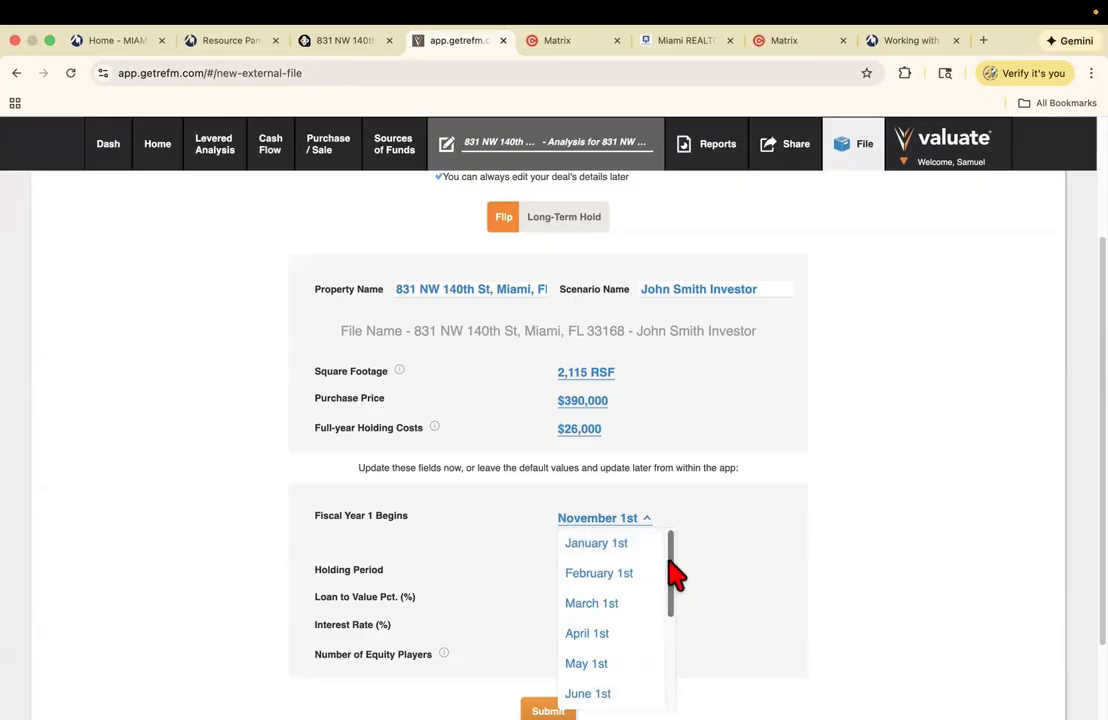
left_click_drag(675, 572, 670, 680)
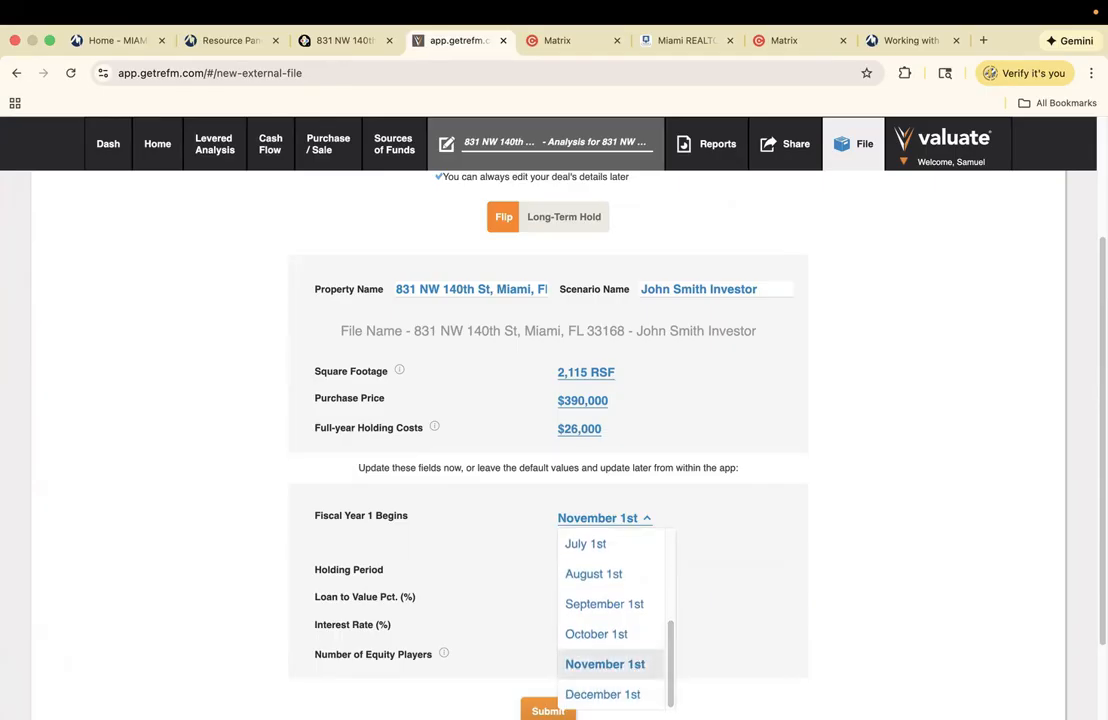
left_click(603, 694)
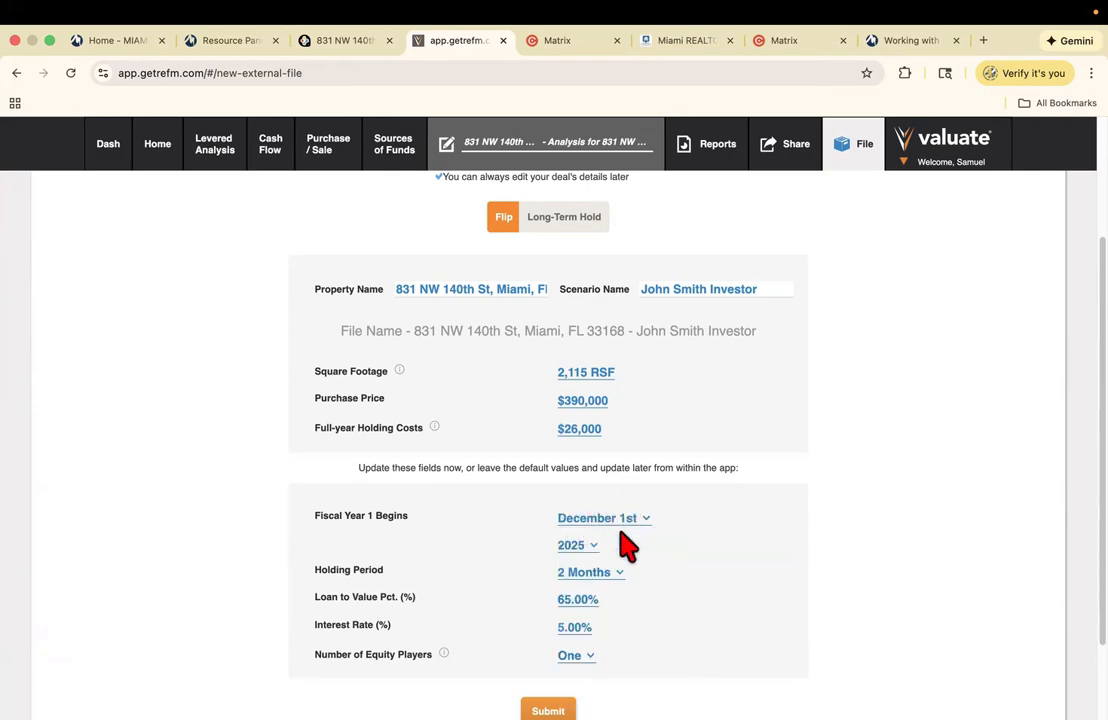
- Set the holding period to 6 Months
scroll(601, 455, "down", 2)
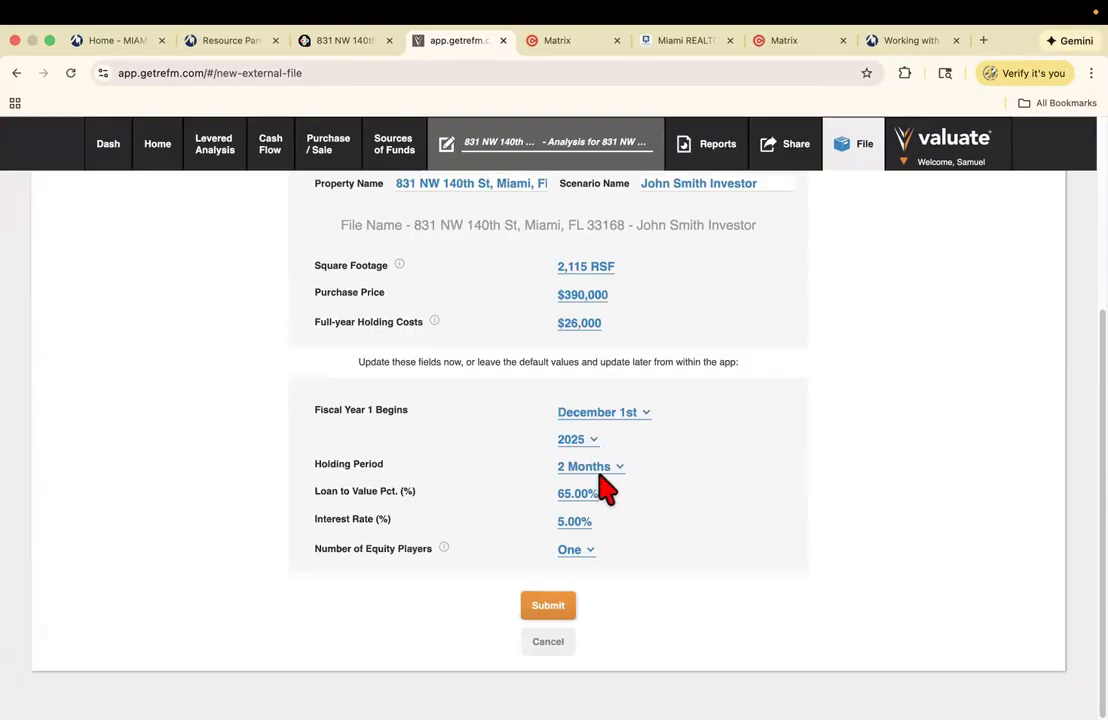
left_click(597, 468)
left_click_drag(650, 556, 650, 623)
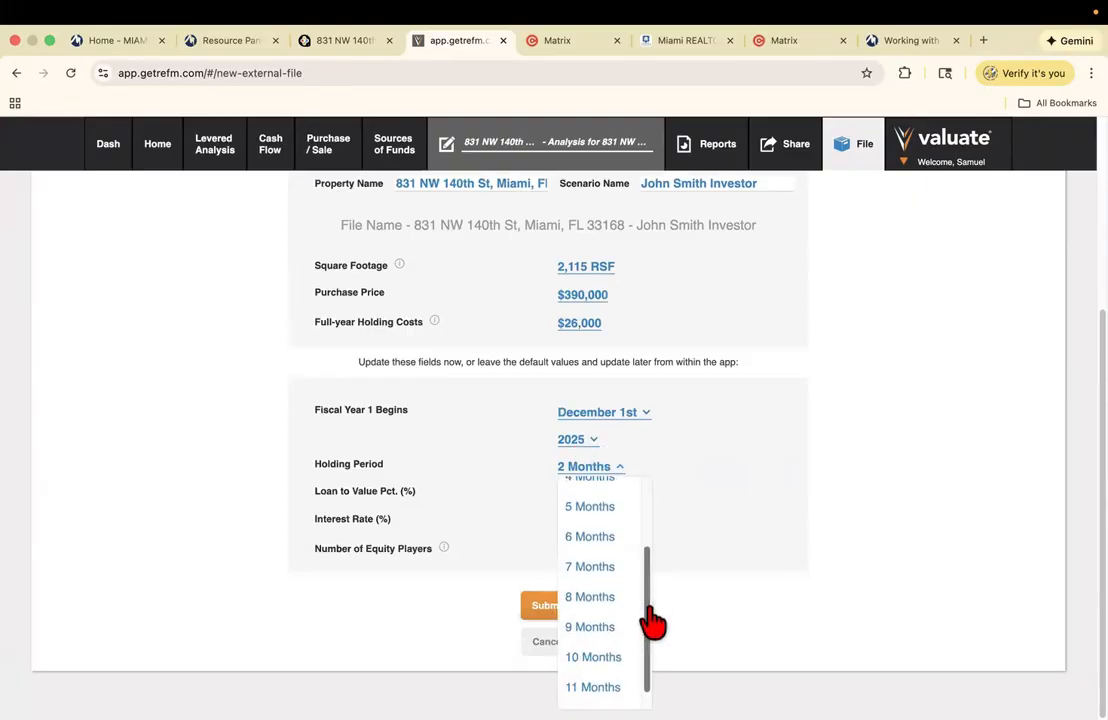
left_click(598, 540)
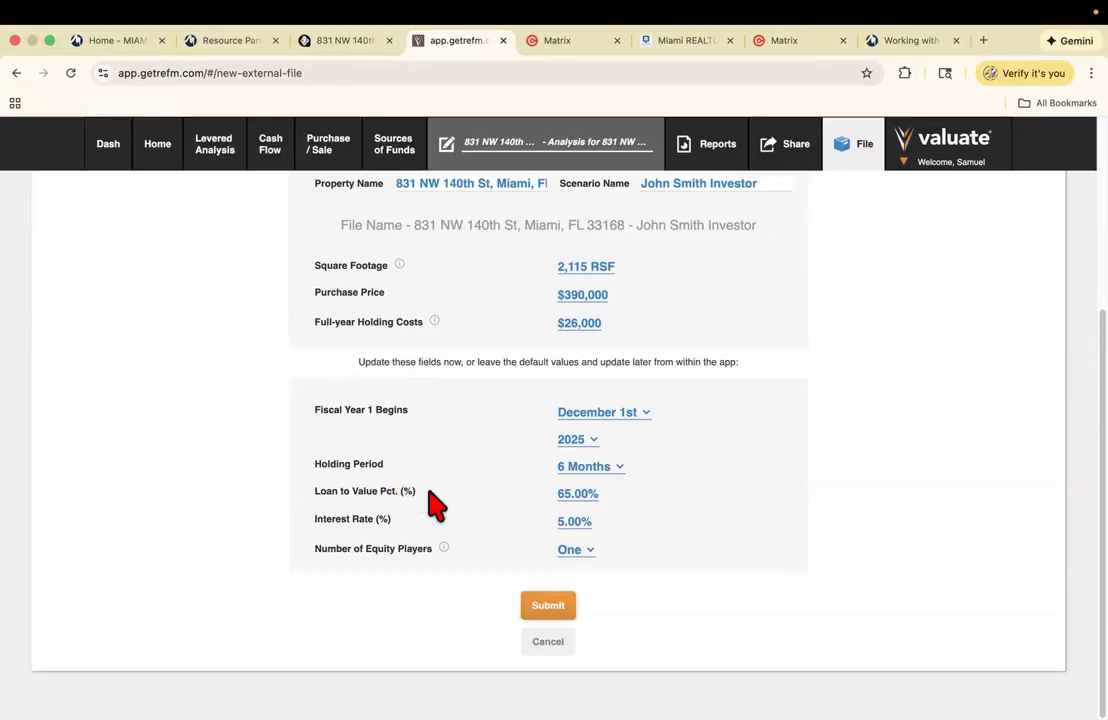
- Set loan-to-value to 40% and the interest rate to 6.50%
left_click(574, 494)
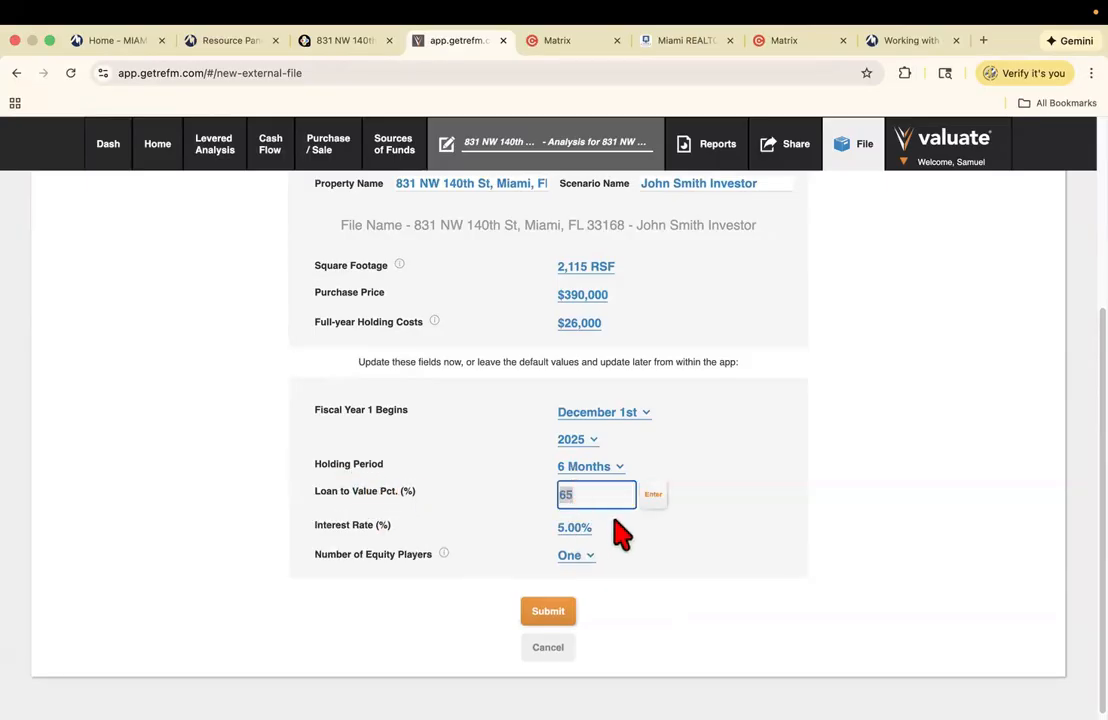
type("40")
left_click(653, 497)
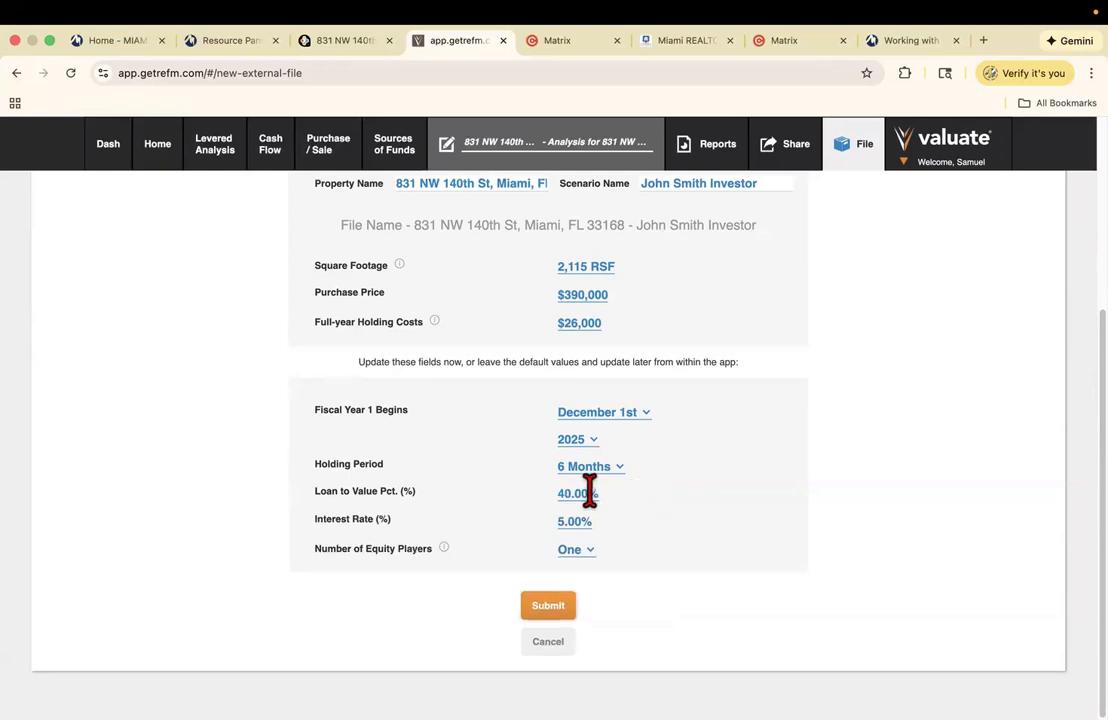
left_click(576, 521)
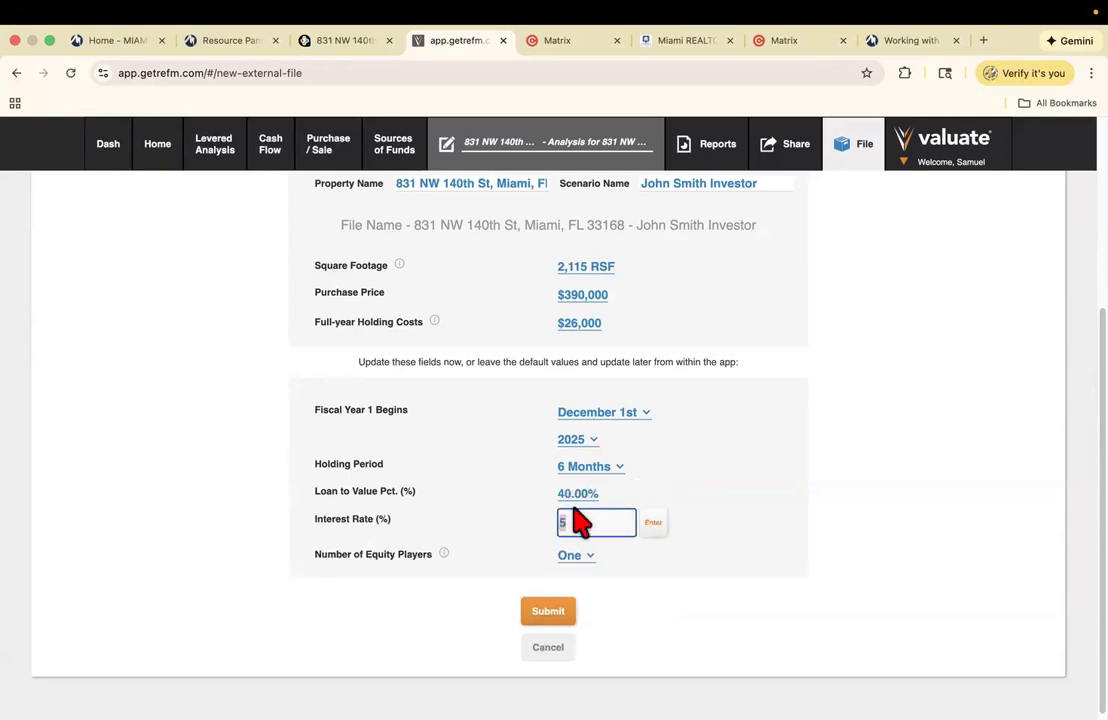
key("BackSpace")
type("6.5")
left_click(652, 526)
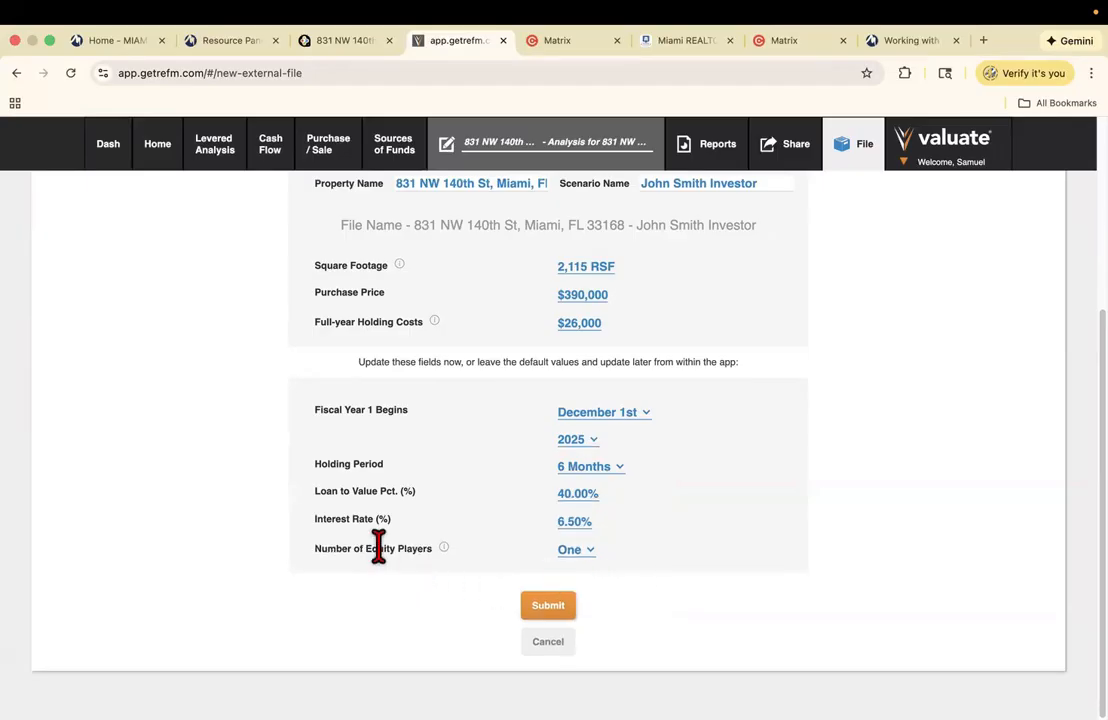
- Keep the number of equity players at One
left_click(569, 552)
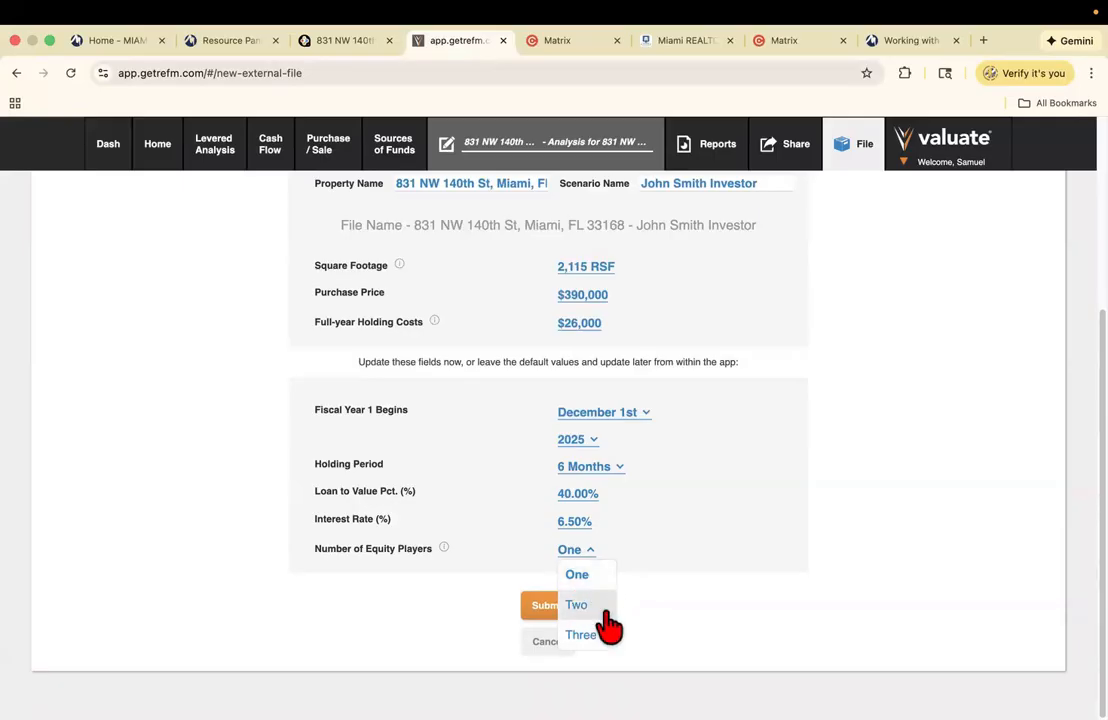
left_click(579, 575)
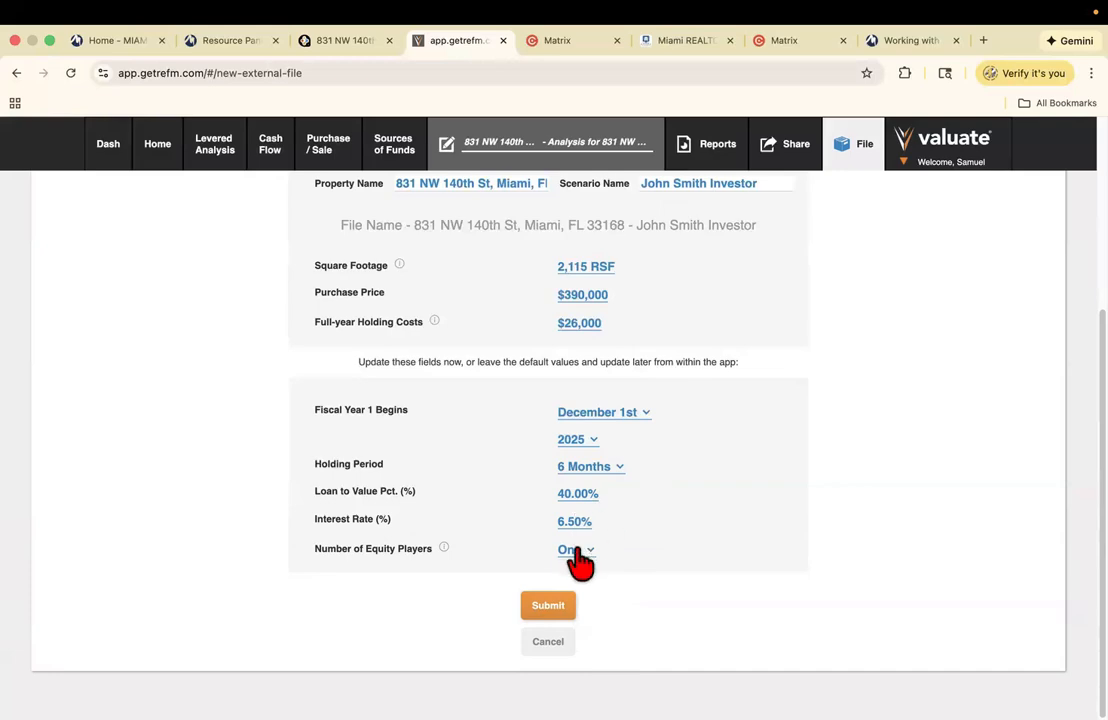
mouse_move(444, 549)
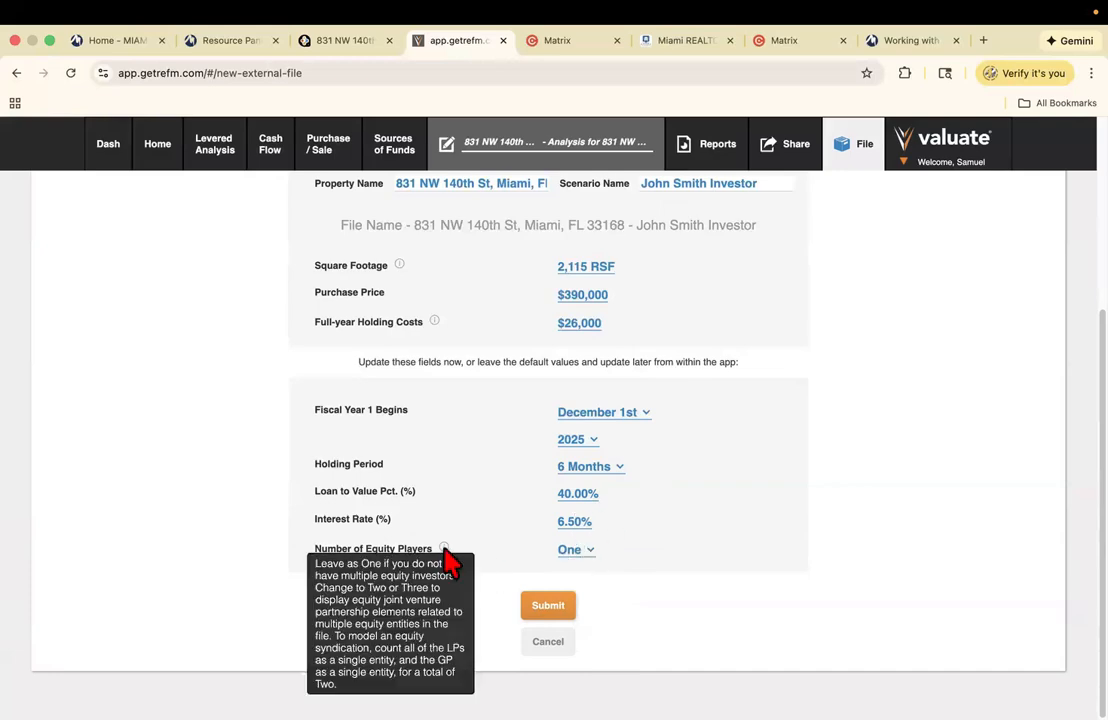
- Submit the deal to create the flip analysis, showing the $390,000 purchase price with the renovation budget left at $0
left_click(549, 607)
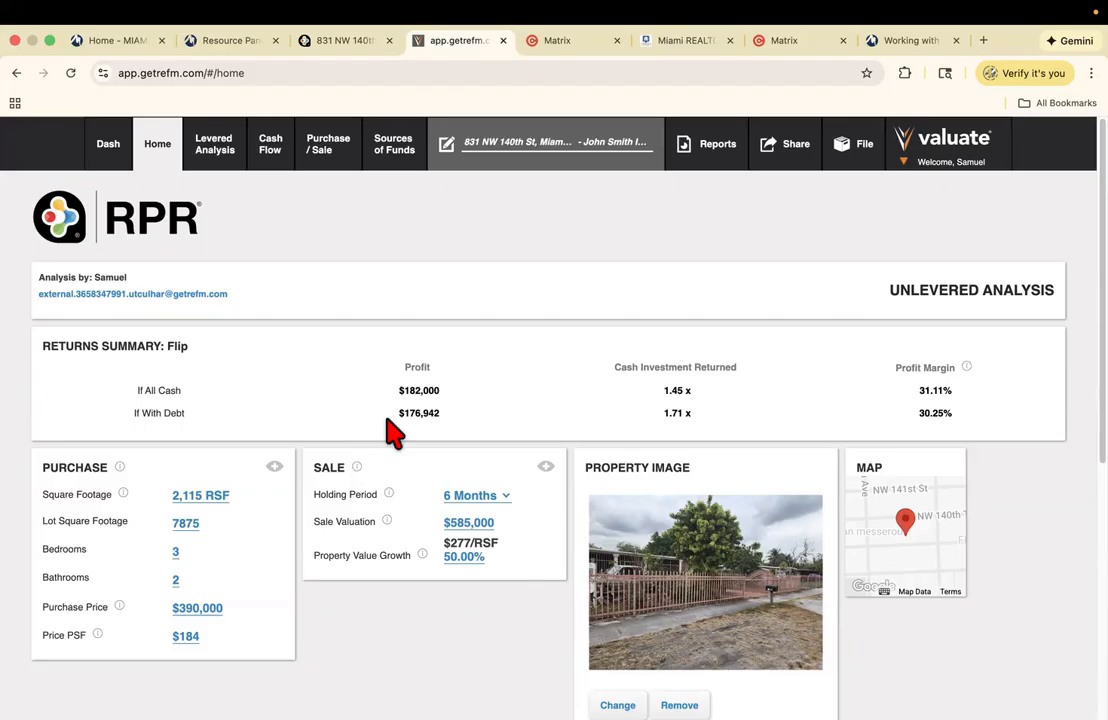
left_click(336, 158)
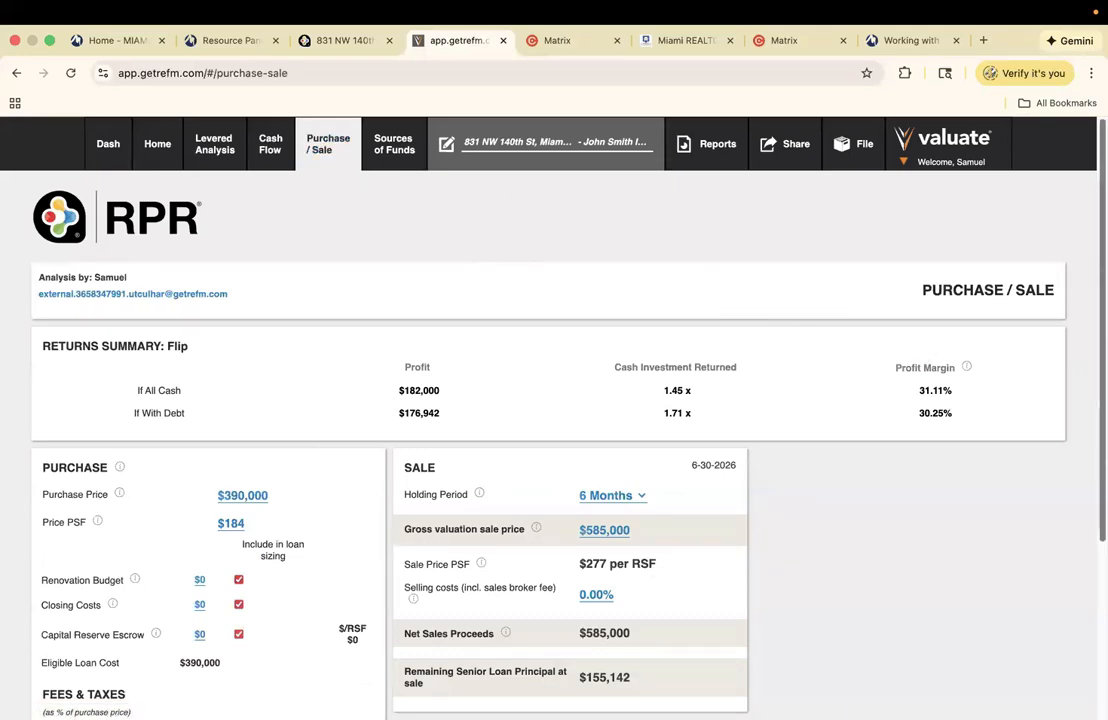
scroll(717, 287, "down", 1)
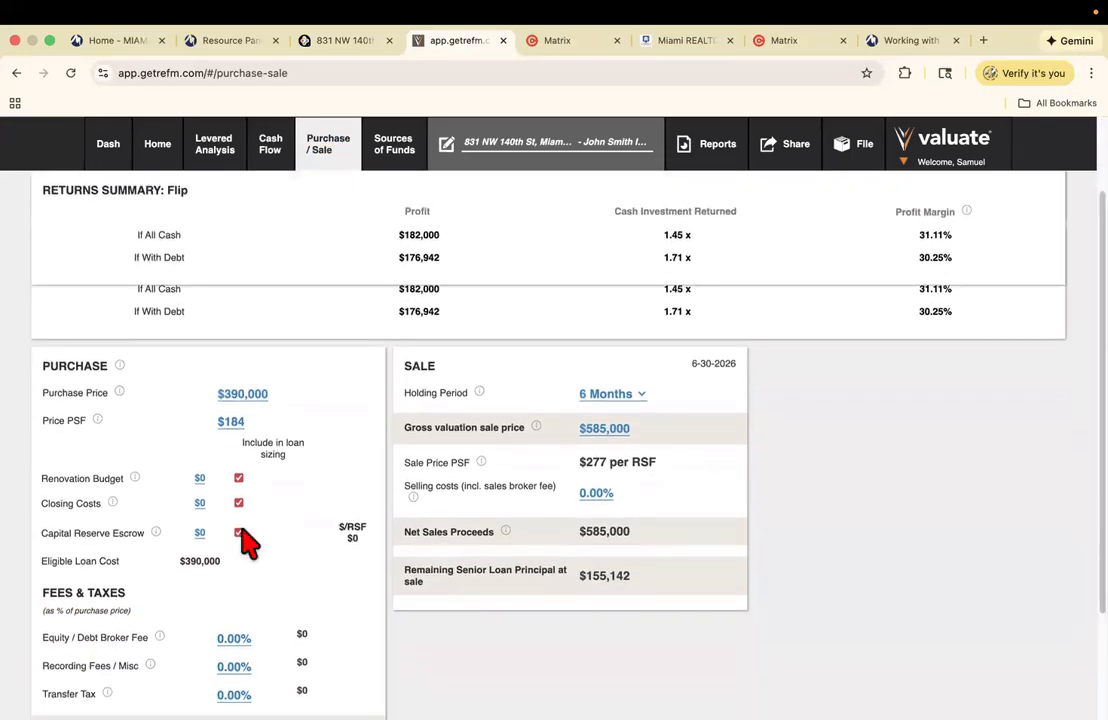
left_click(201, 479)
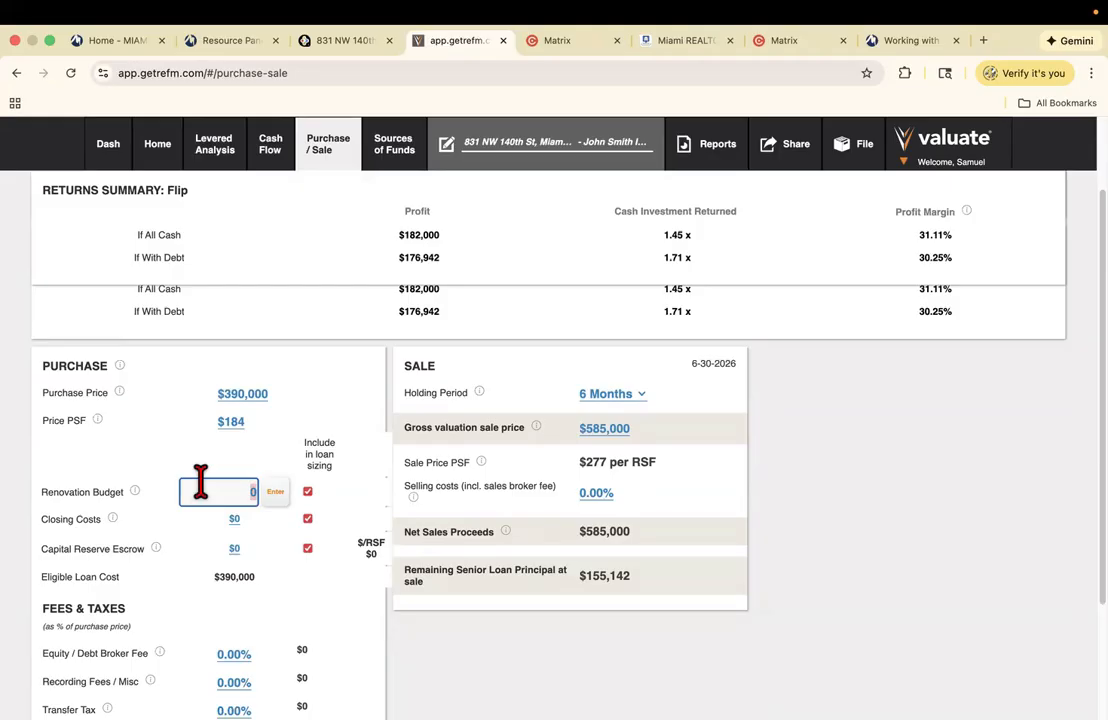
left_click(238, 523)
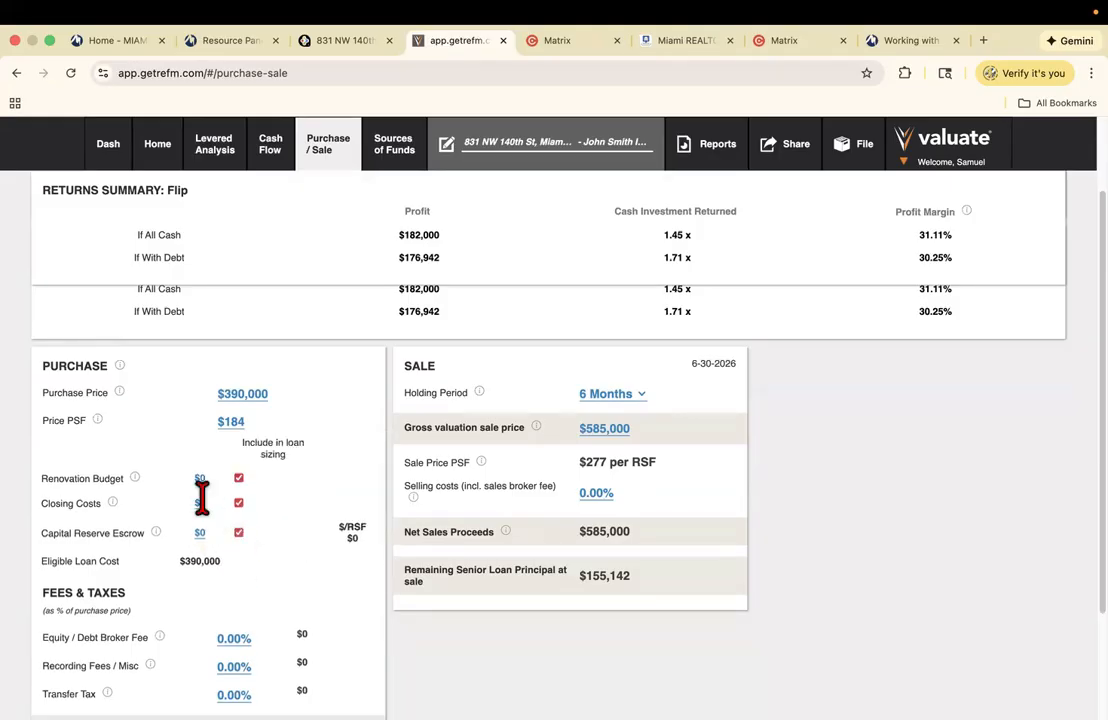
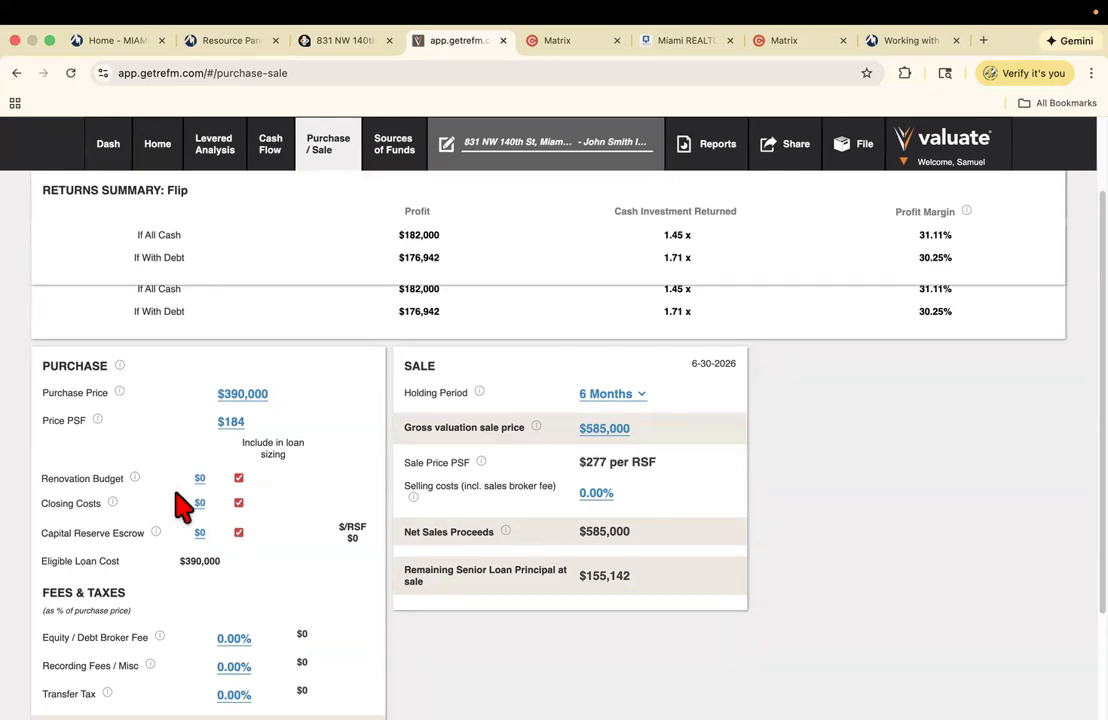
- Enter 60000 as the Renovation Budget in the flip analysis
left_click(199, 478)
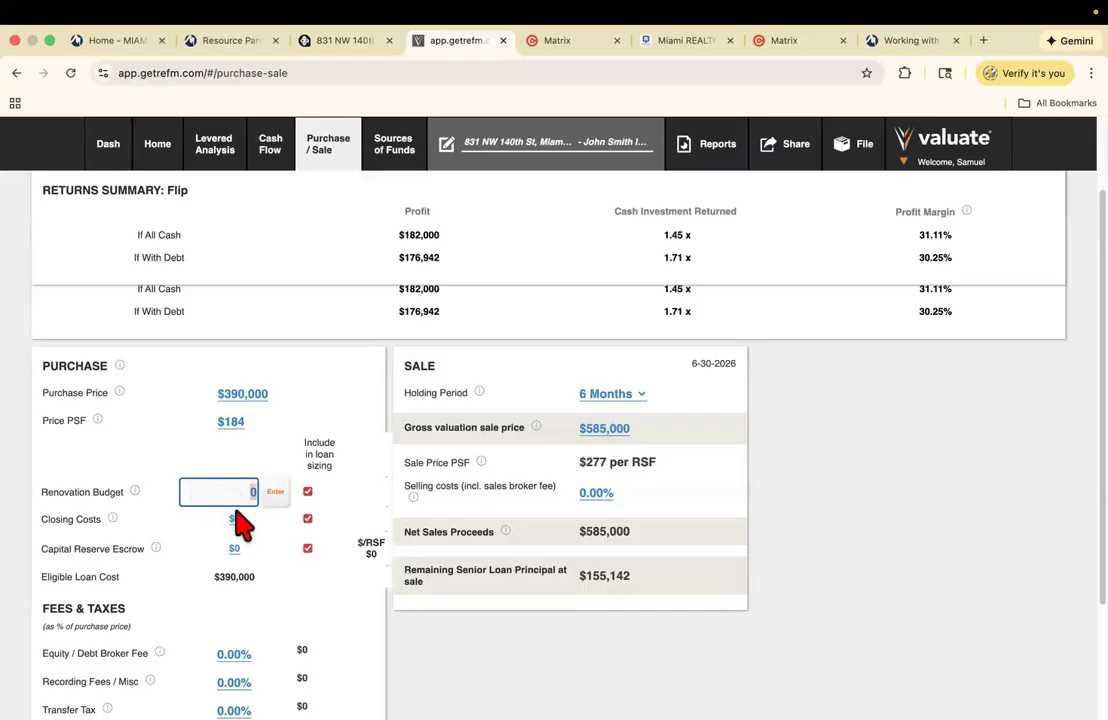
type("6000")
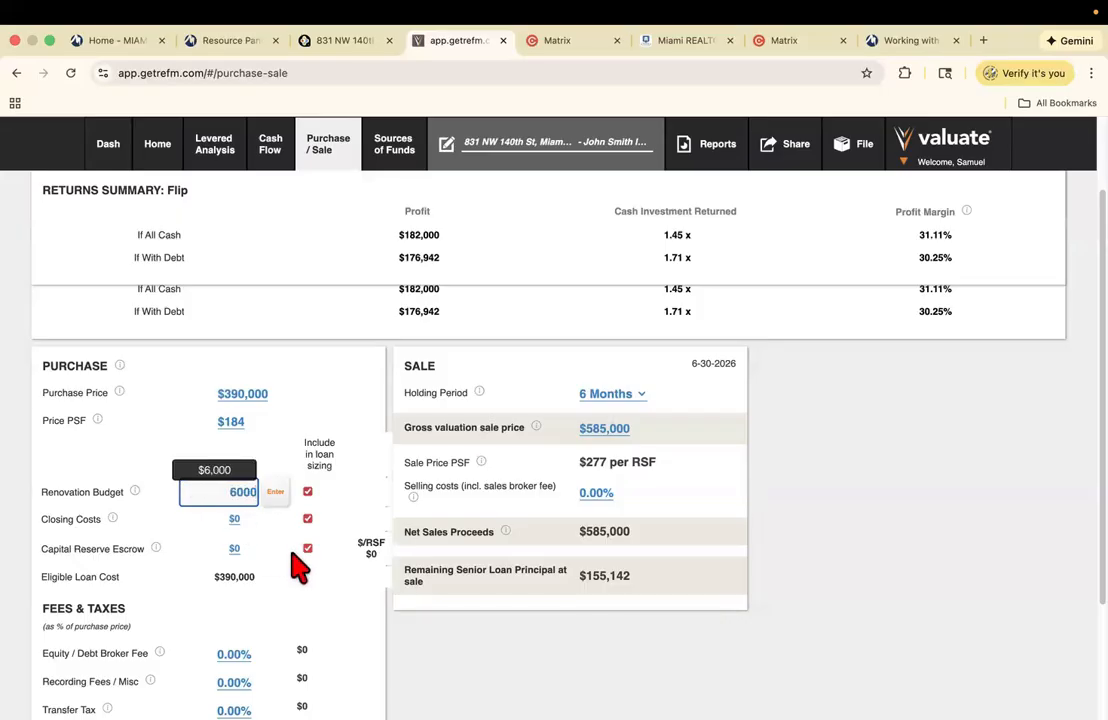
type("0")
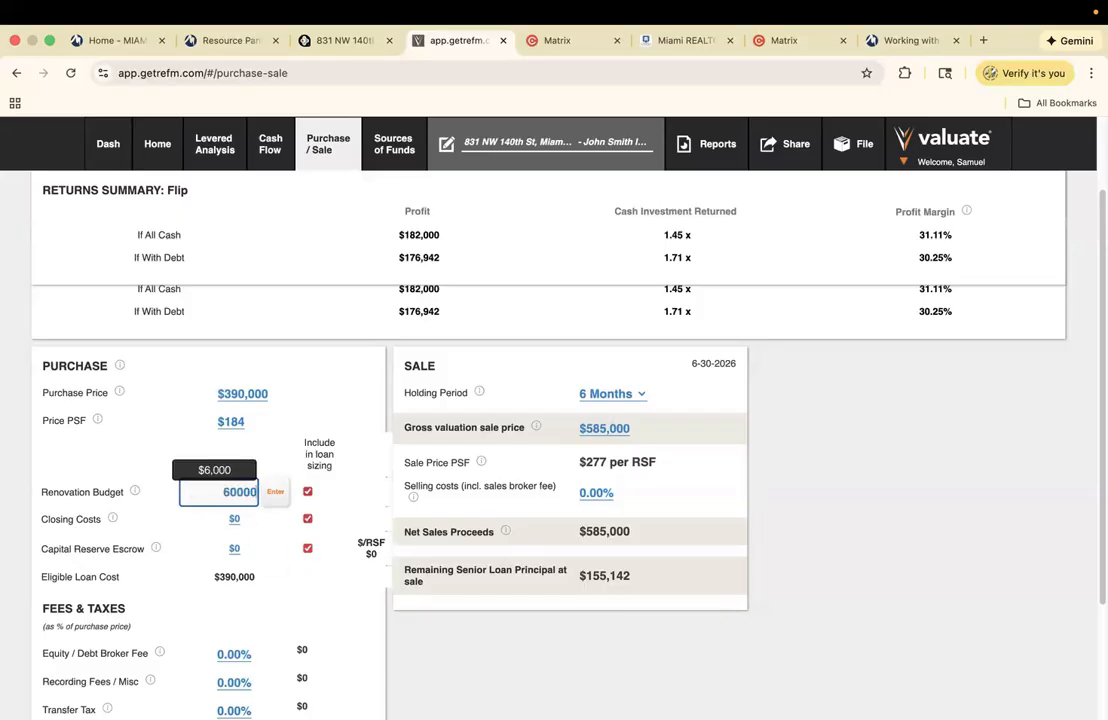
left_click(275, 492)
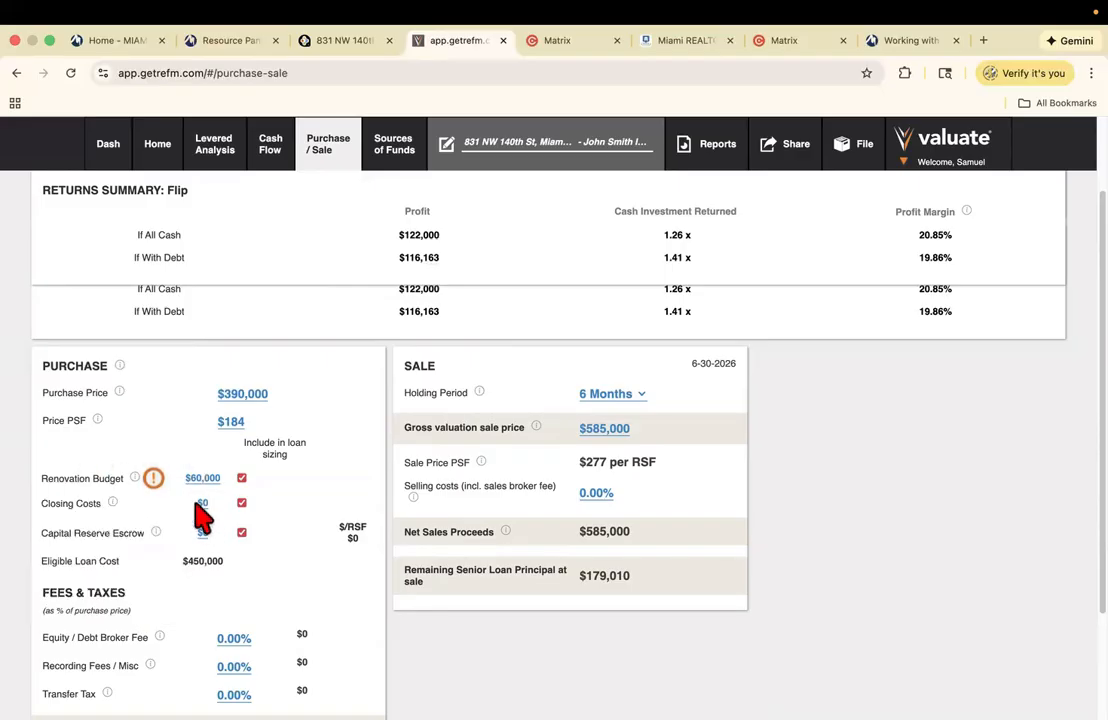
- Launch Calculator from the Apps launcher and clear it to zero
left_click(49, 40)
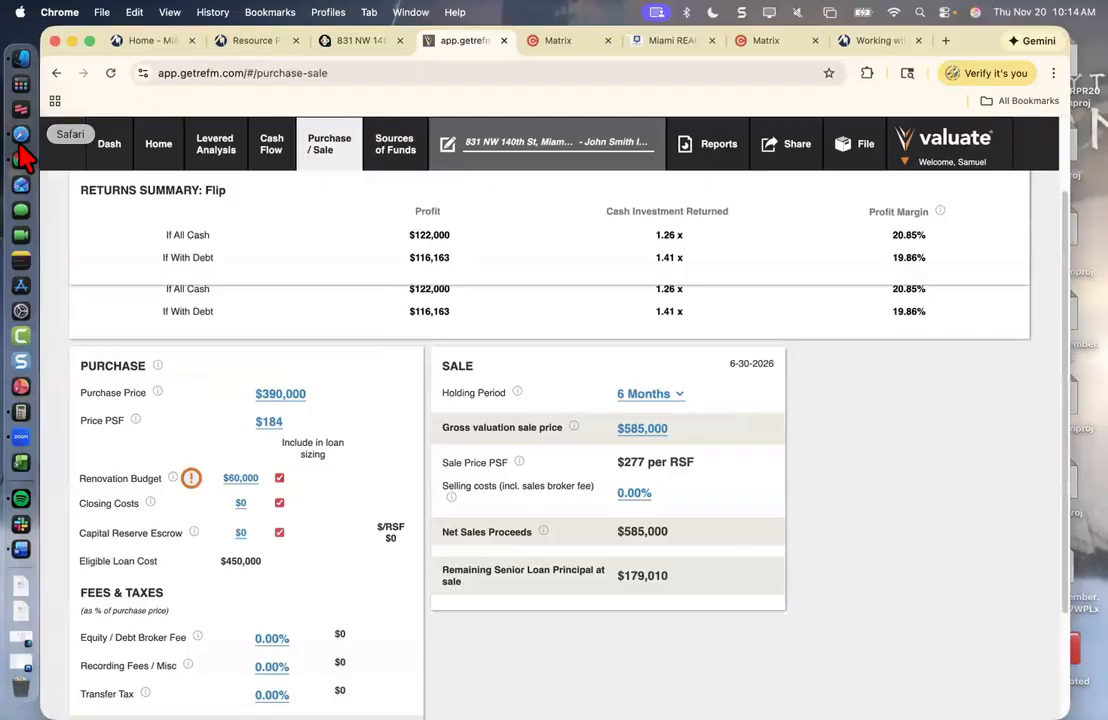
left_click(18, 91)
type("camtasia 2022")
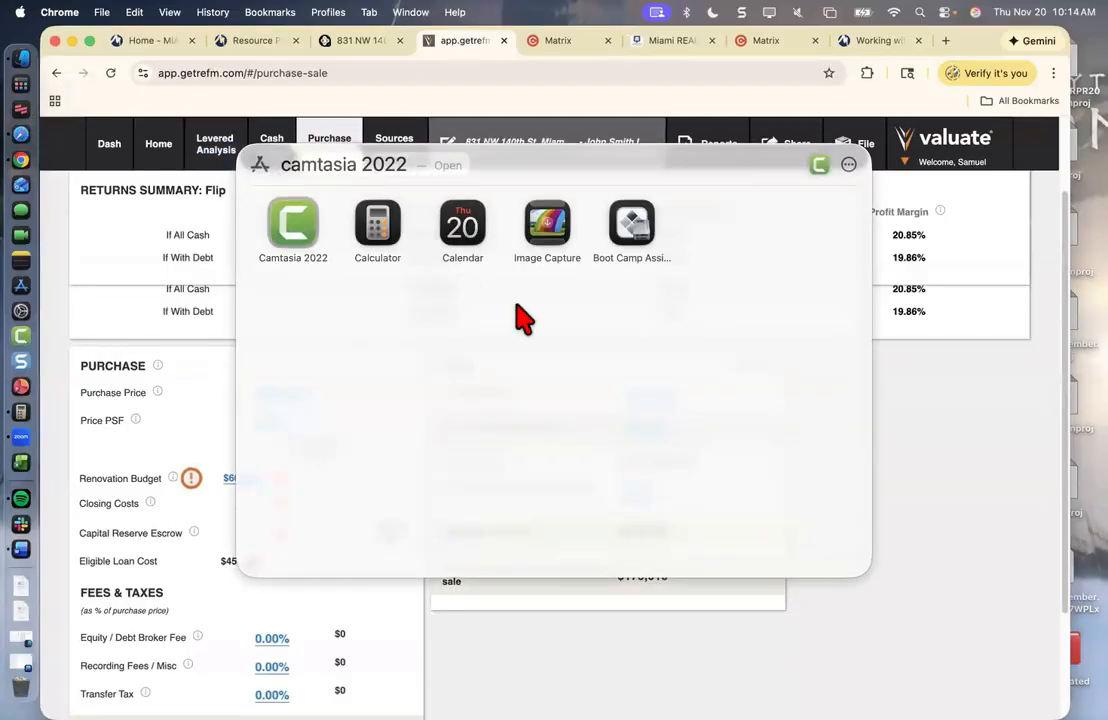
left_click(378, 224)
key("BackSpace")
key("BackSpace")
key("BackSpace")
key("BackSpace")
key("BackSpace")
key("BackSpace")
key("BackSpace")
key("BackSpace")
key("BackSpace")
key("BackSpace")
key("BackSpace")
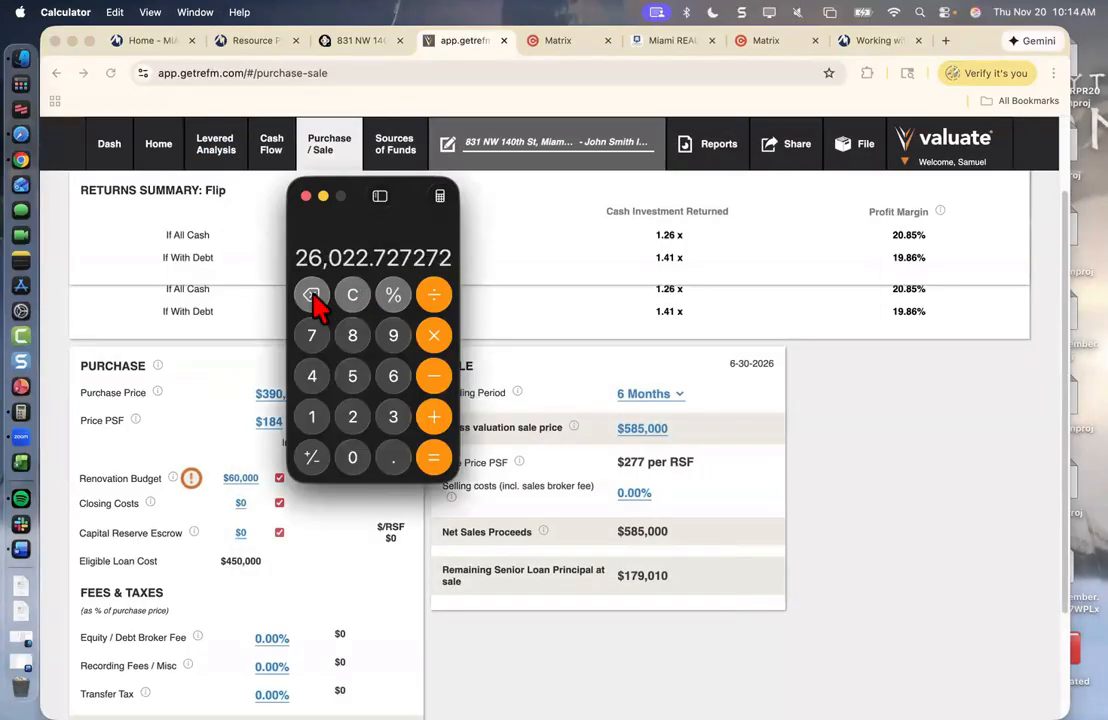
left_click(313, 294)
left_click(313, 294)
left_click(313, 294)
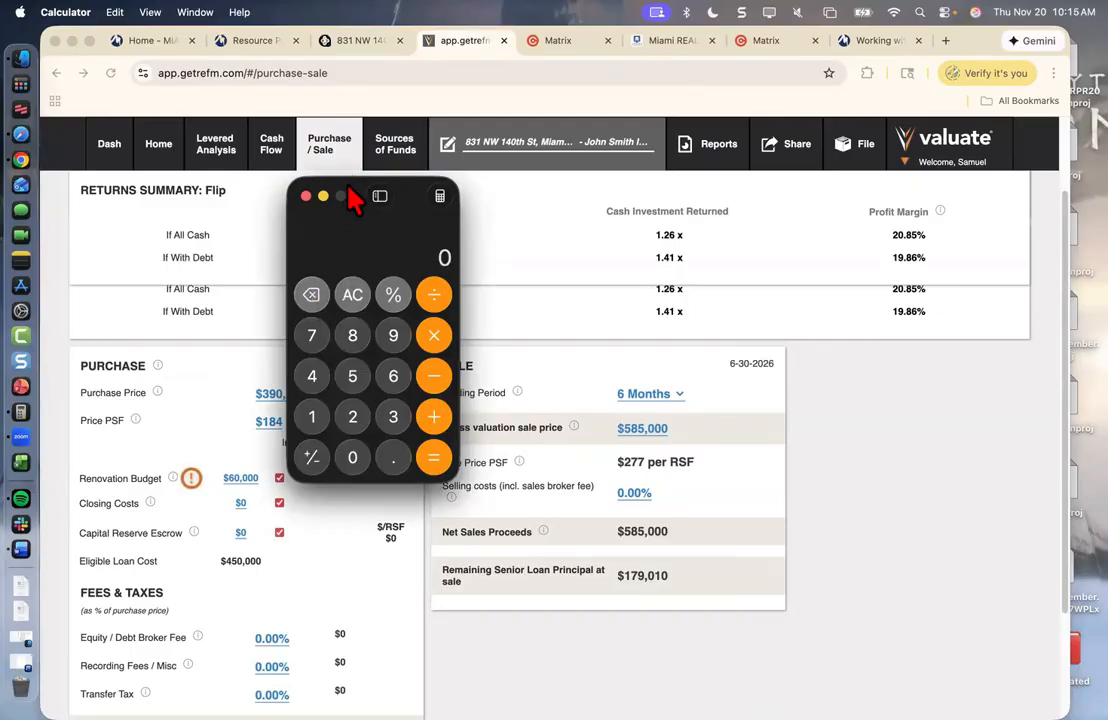
left_click_drag(350, 200, 557, 217)
- Compute 390,000 × 0.05 to get 19,500
left_click(603, 440)
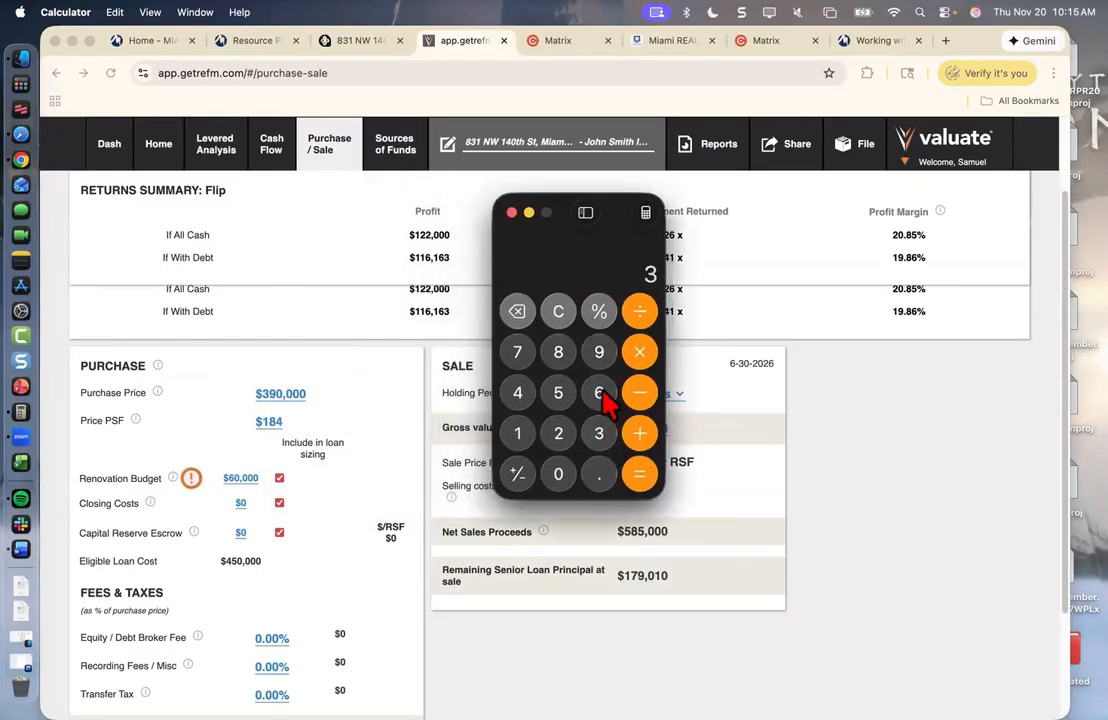
left_click(599, 354)
left_click(560, 475)
left_click(559, 475)
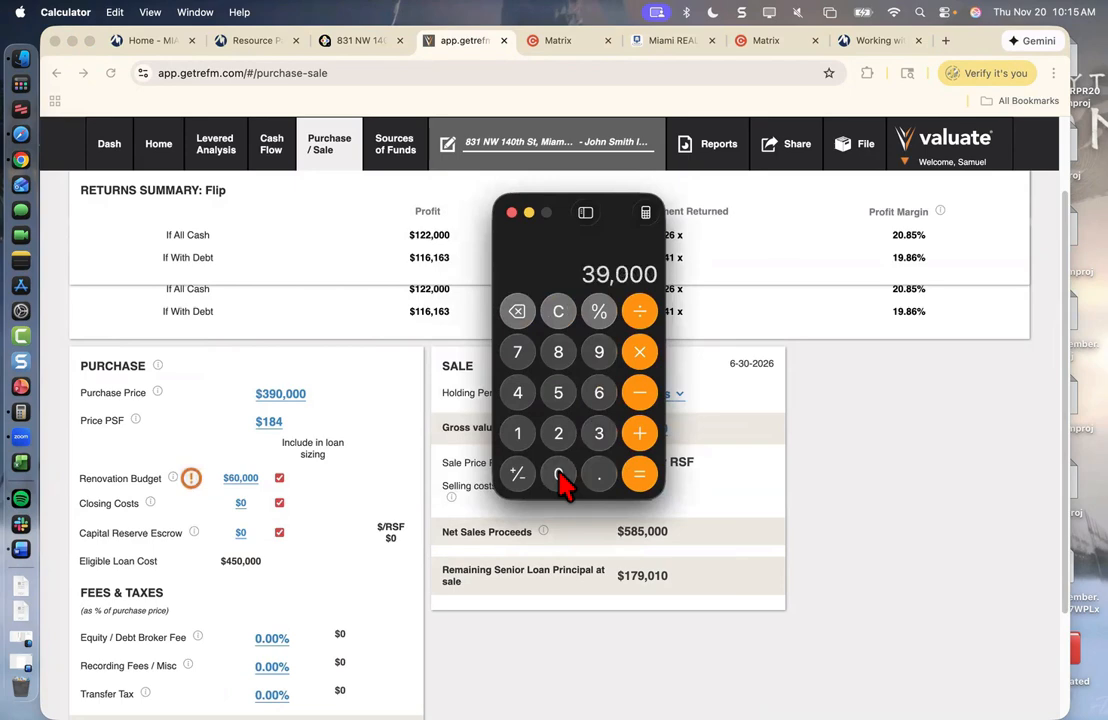
left_click(559, 475)
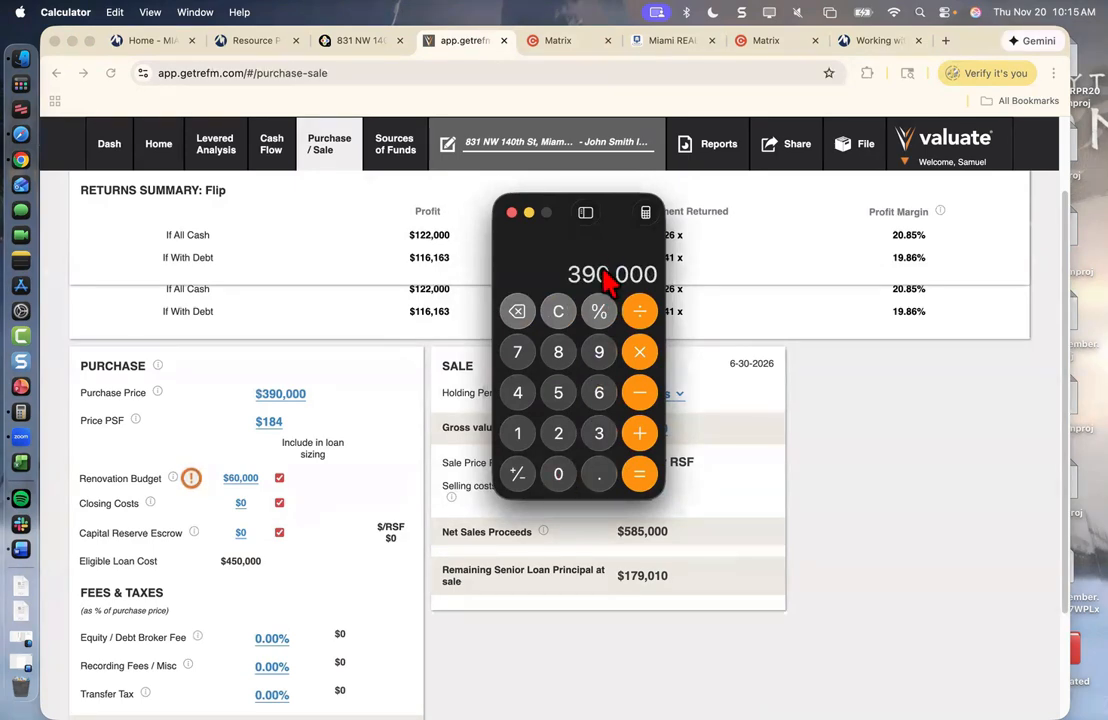
left_click(637, 356)
left_click(600, 476)
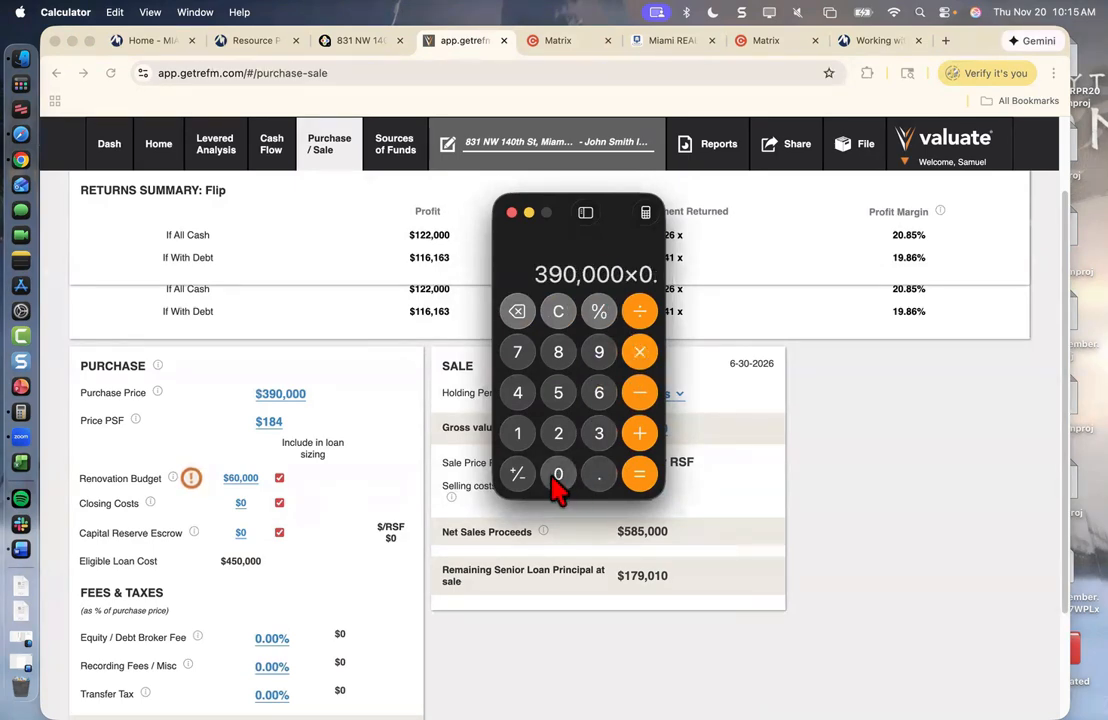
left_click(558, 476)
left_click(560, 395)
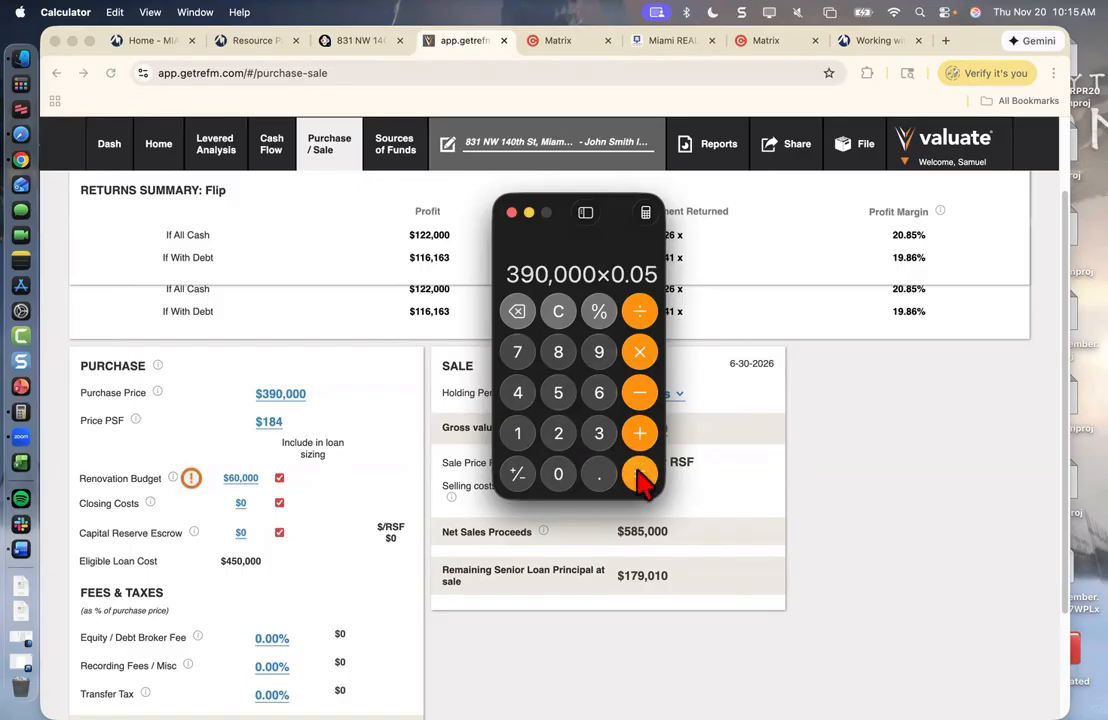
left_click(637, 463)
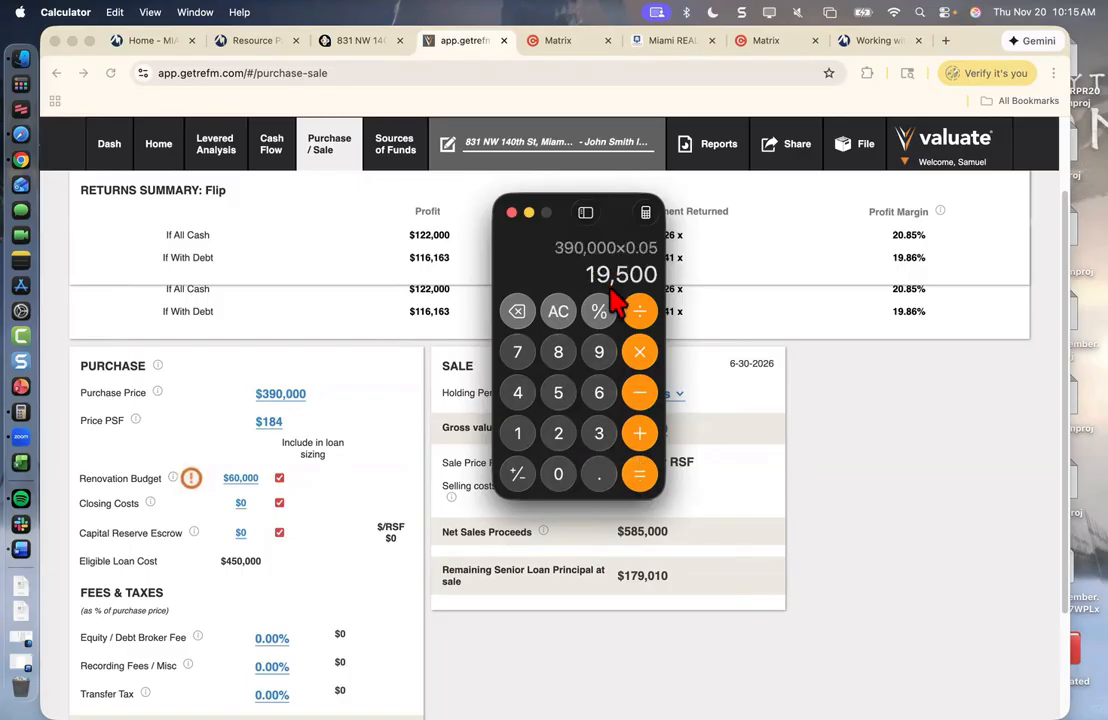
- Back in Valuate, enter 20,000 as the Closing Costs value
left_click(241, 505)
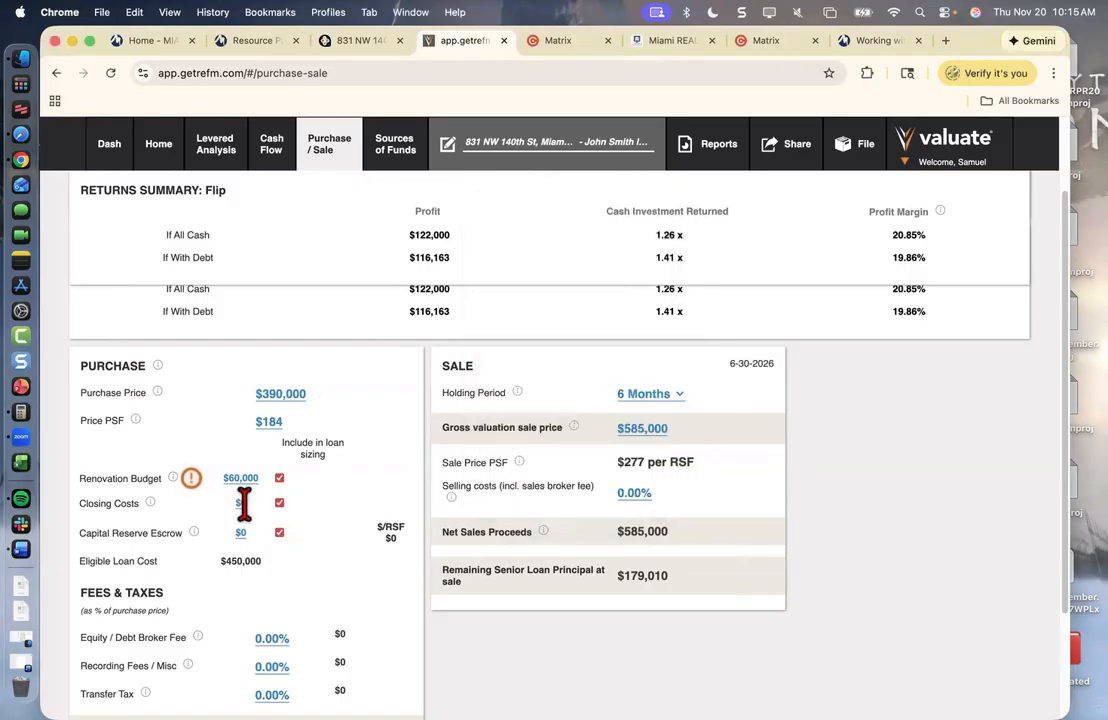
left_click(241, 505)
type("20,000")
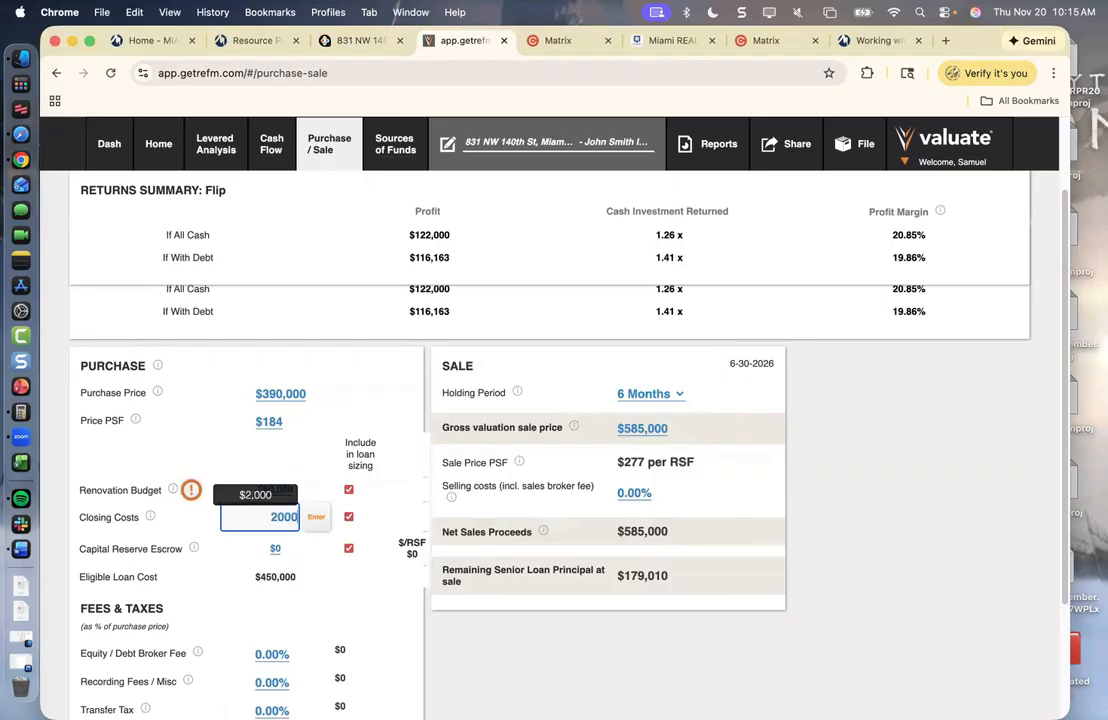
left_click(316, 518)
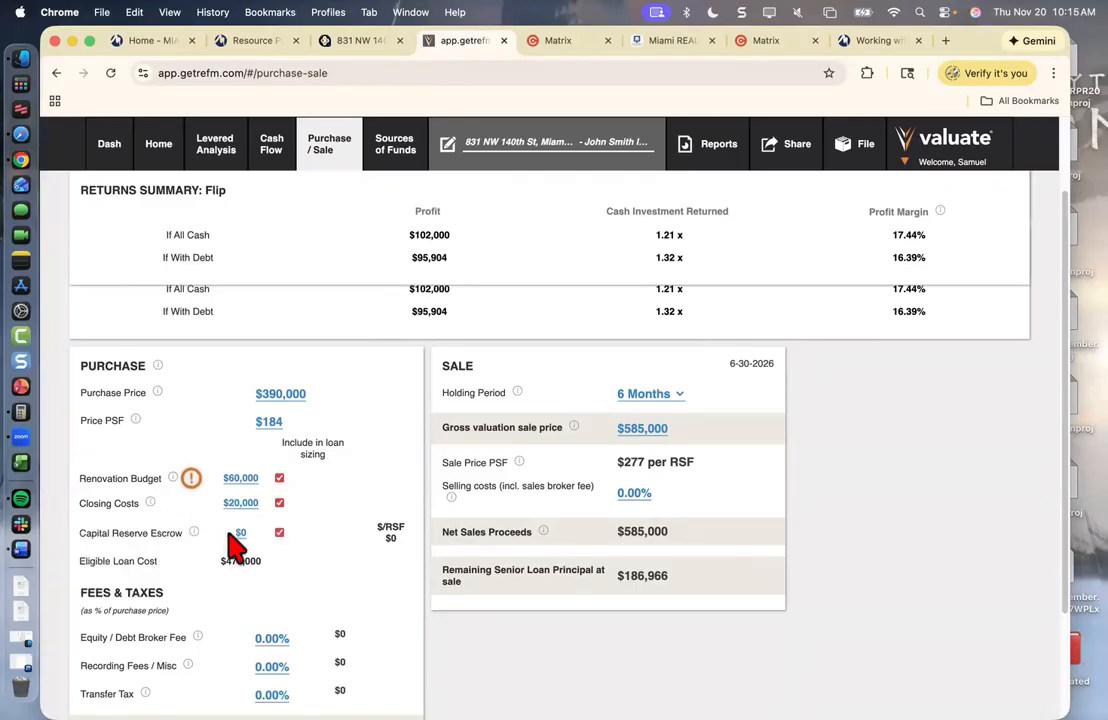
mouse_move(192, 481)
- Set the Equity / Debt Broker Fee to 6%, adding $23,400 to uses of funds
scroll(340, 490, "down", 2)
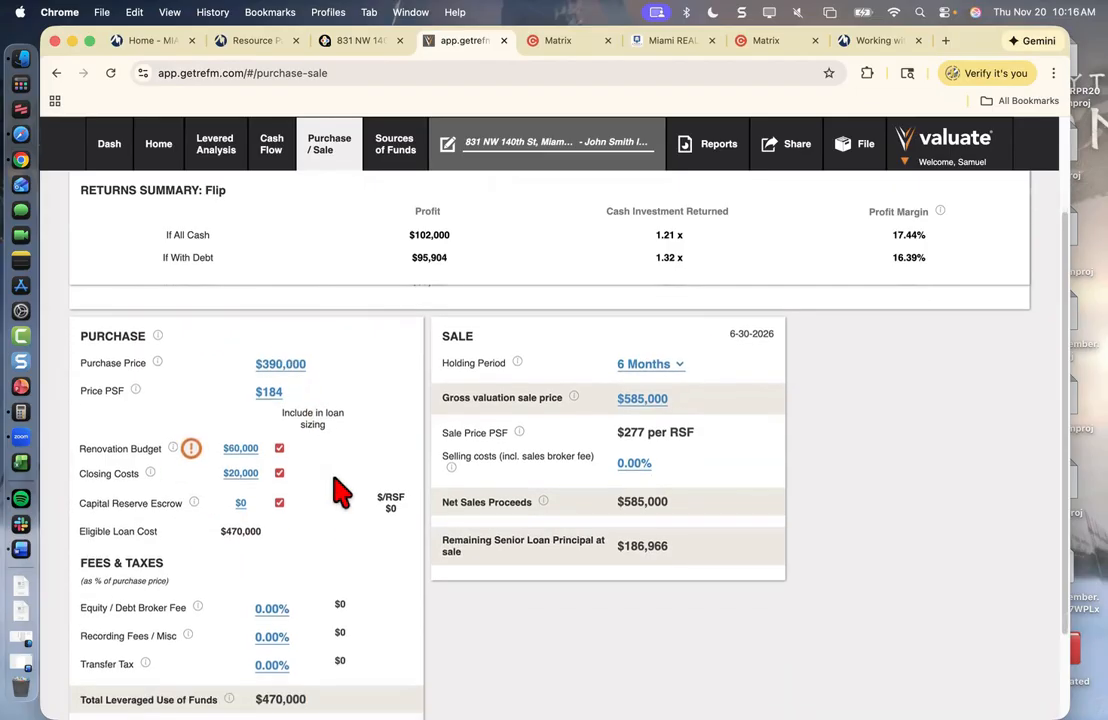
scroll(340, 490, "down", 3)
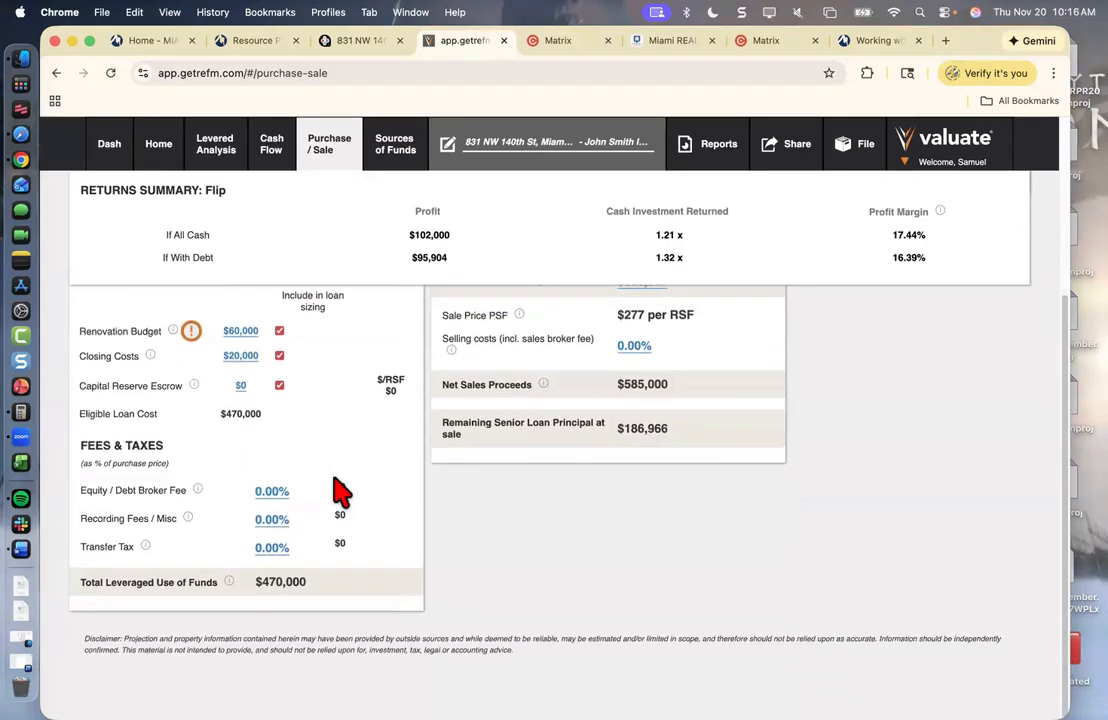
left_click(257, 492)
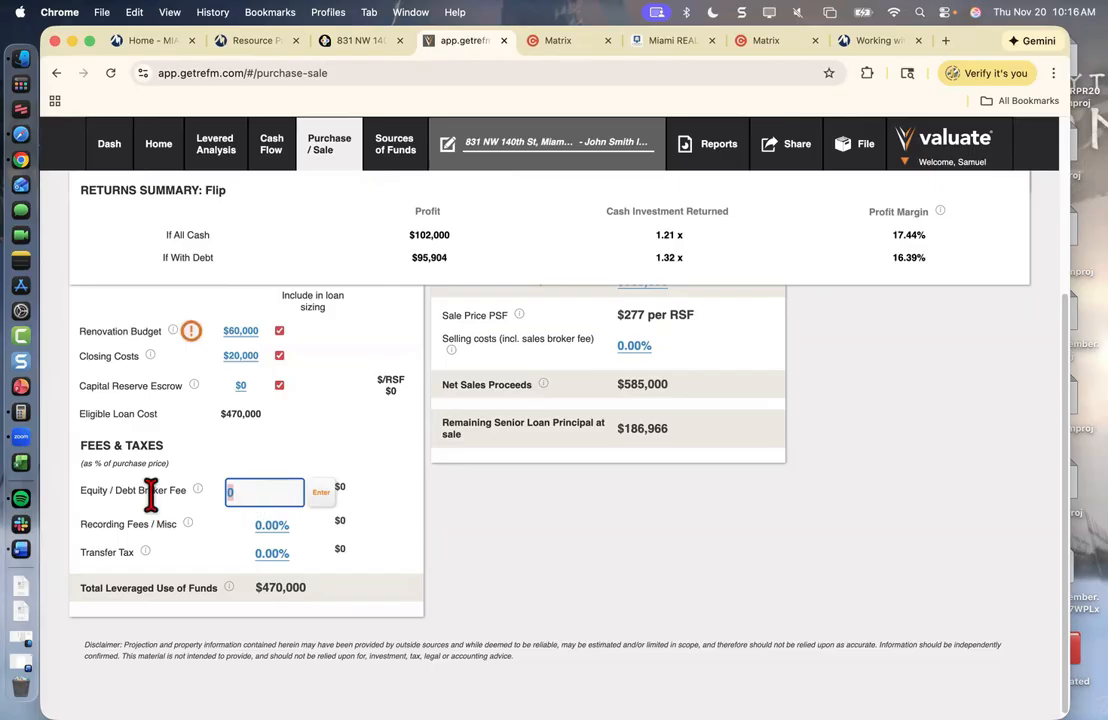
type("6")
left_click(322, 494)
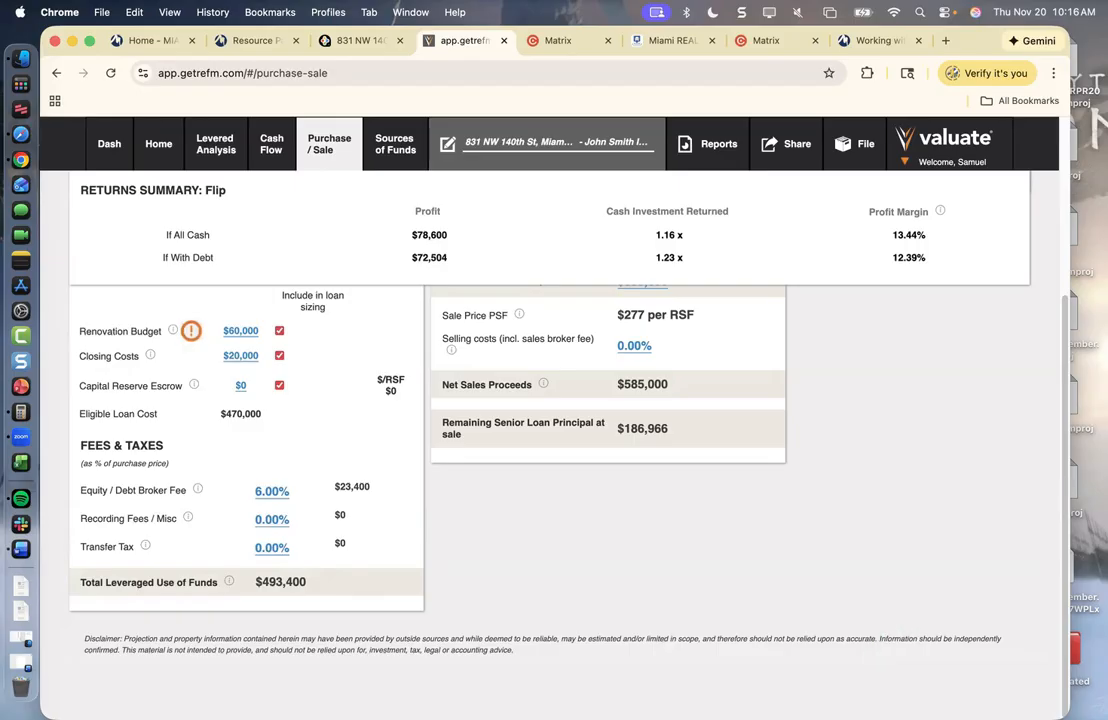
scroll(500, 450, "up", 3)
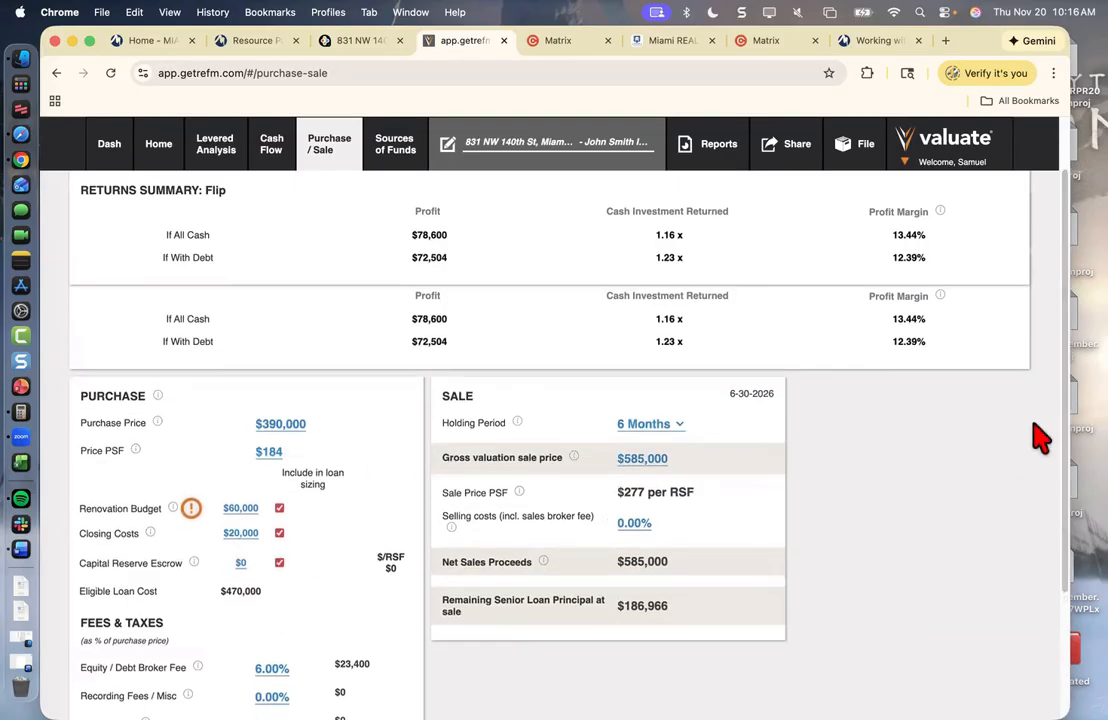
scroll(550, 450, "down", 3)
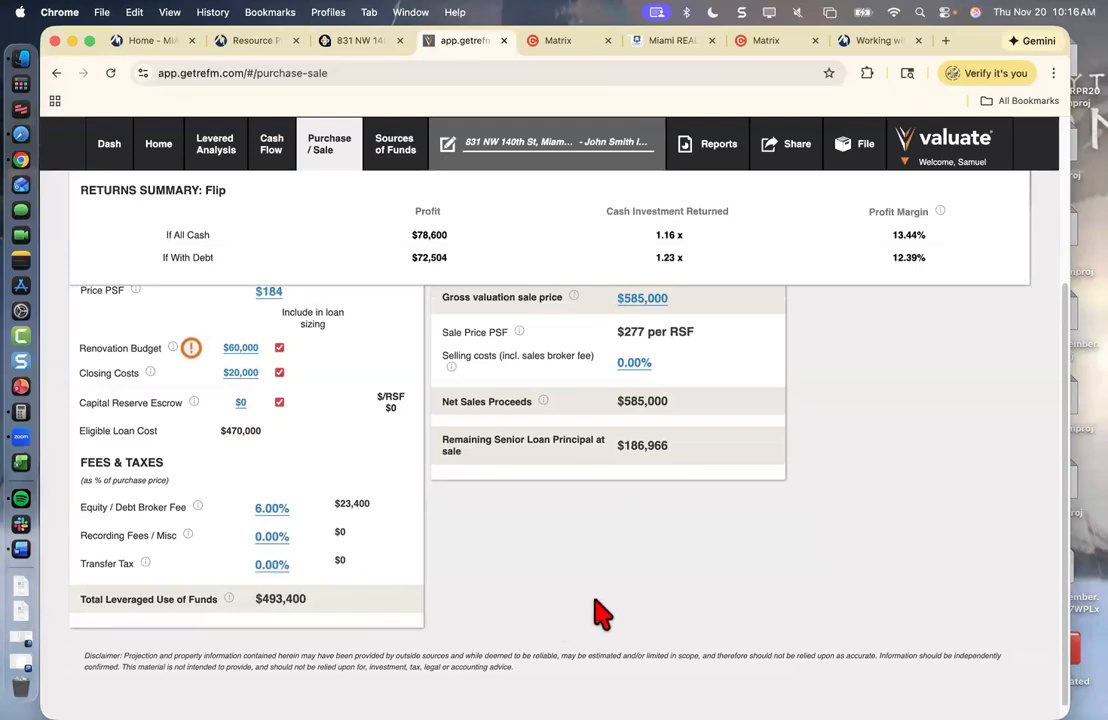
scroll(1058, 330, "up", 5)
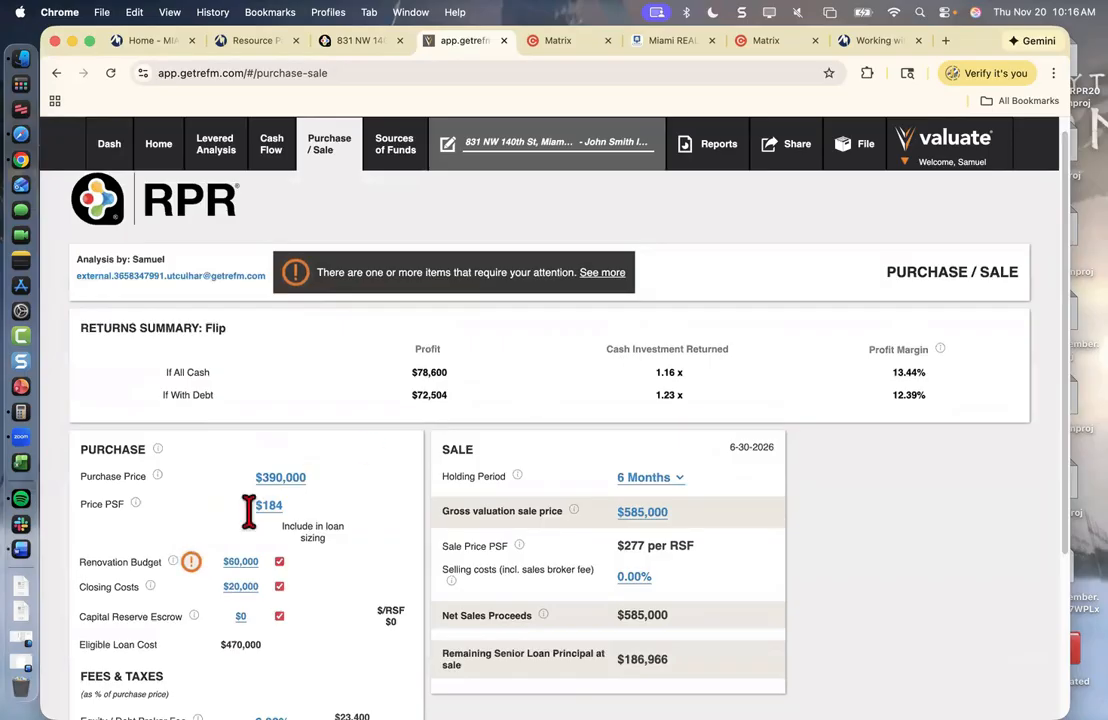
- Read the tooltip on the orange warning icon beside Renovation Budget
mouse_move(192, 563)
- On the Cash Flow page, enter 300 as the Month 1 renovation outlay
mouse_move(199, 567)
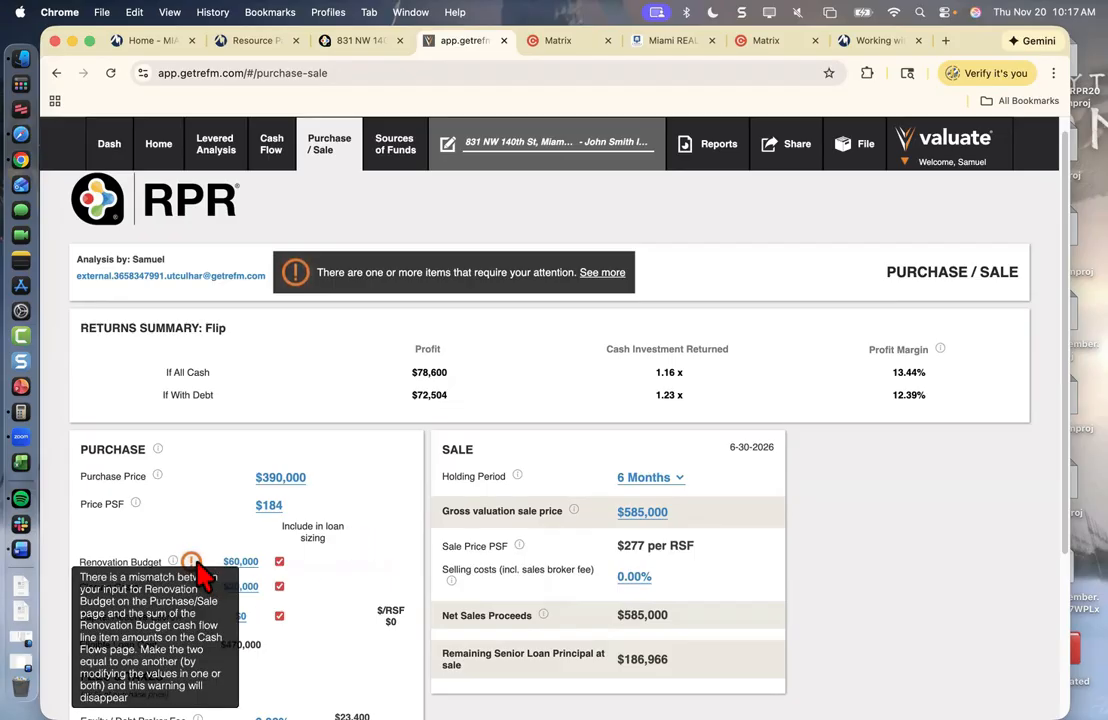
left_click(270, 166)
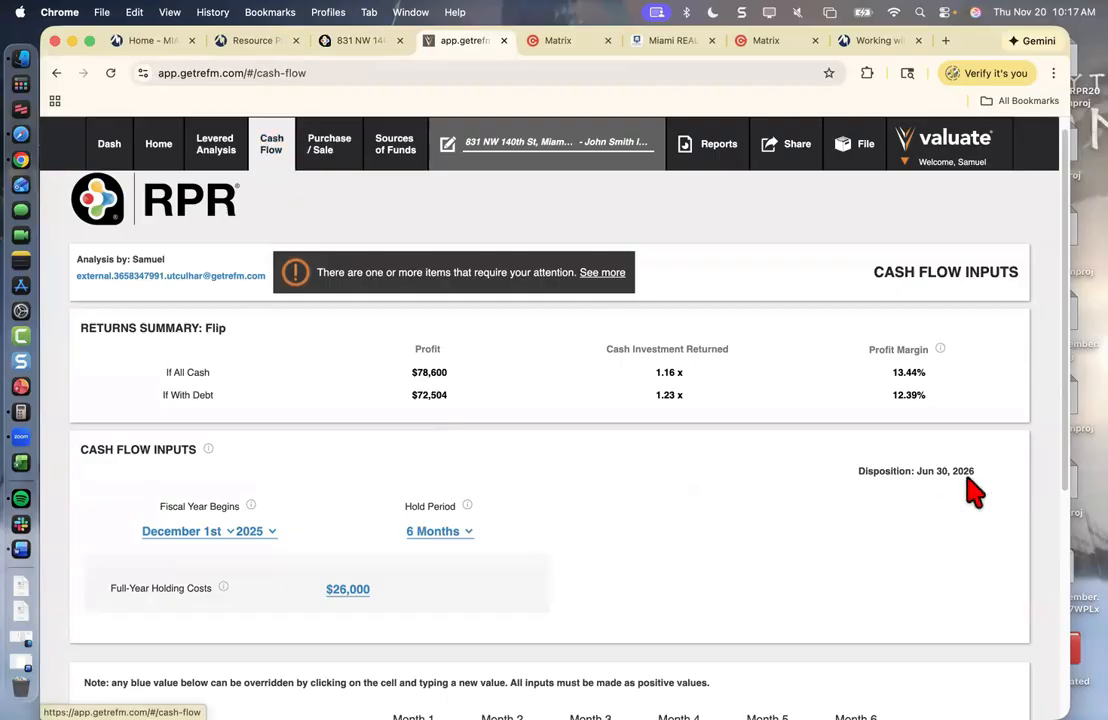
scroll(550, 440, "down", 2)
scroll(912, 455, "down", 5)
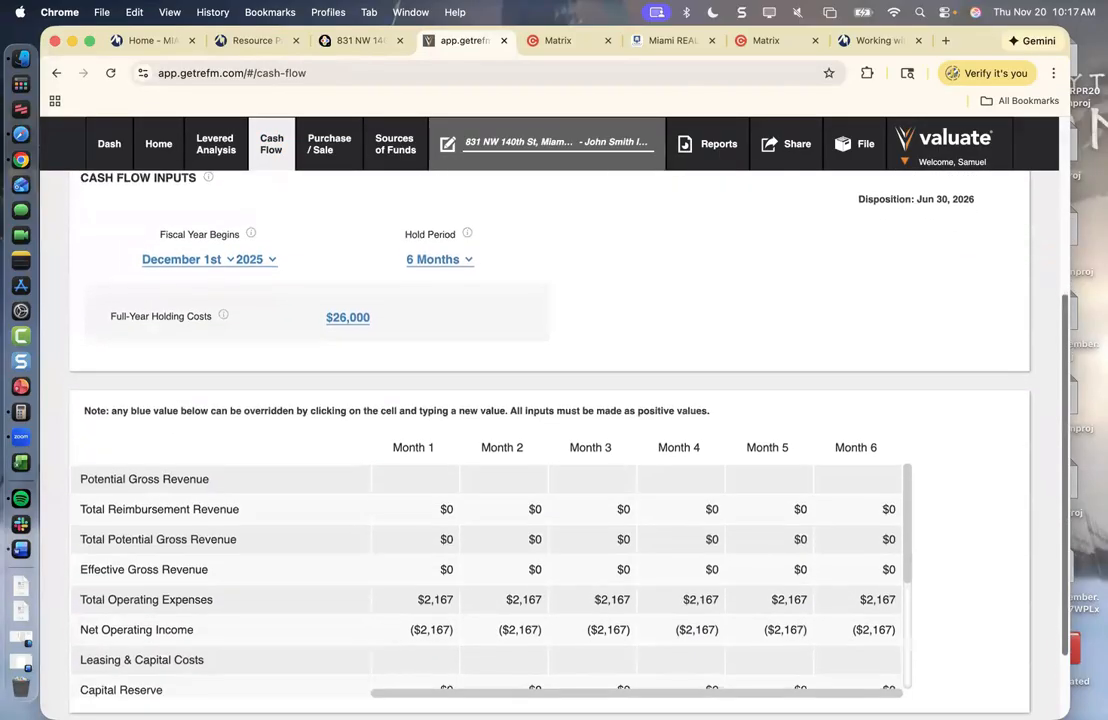
left_click_drag(912, 455, 903, 522)
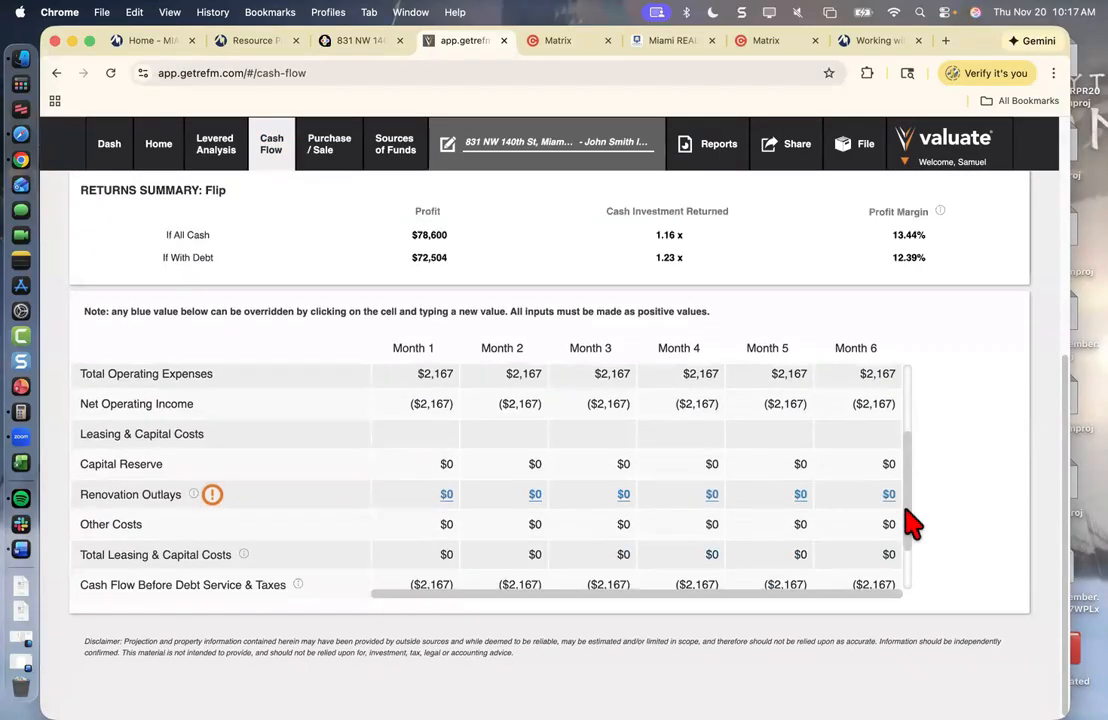
left_click(441, 493)
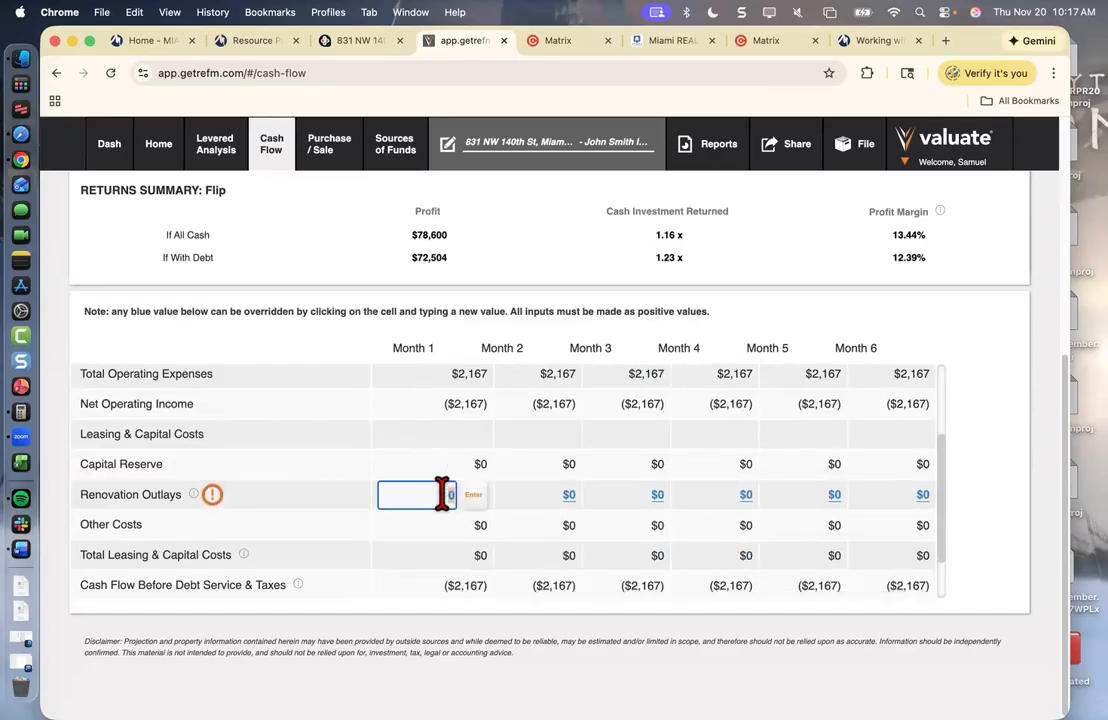
type("30000")
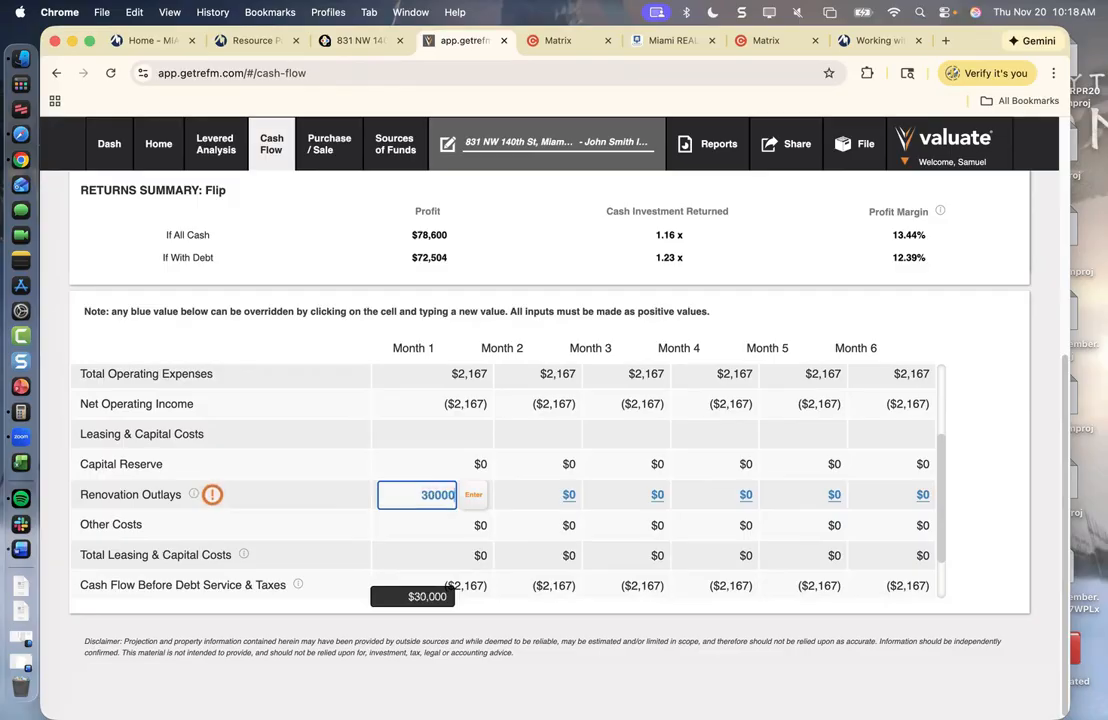
left_click(475, 495)
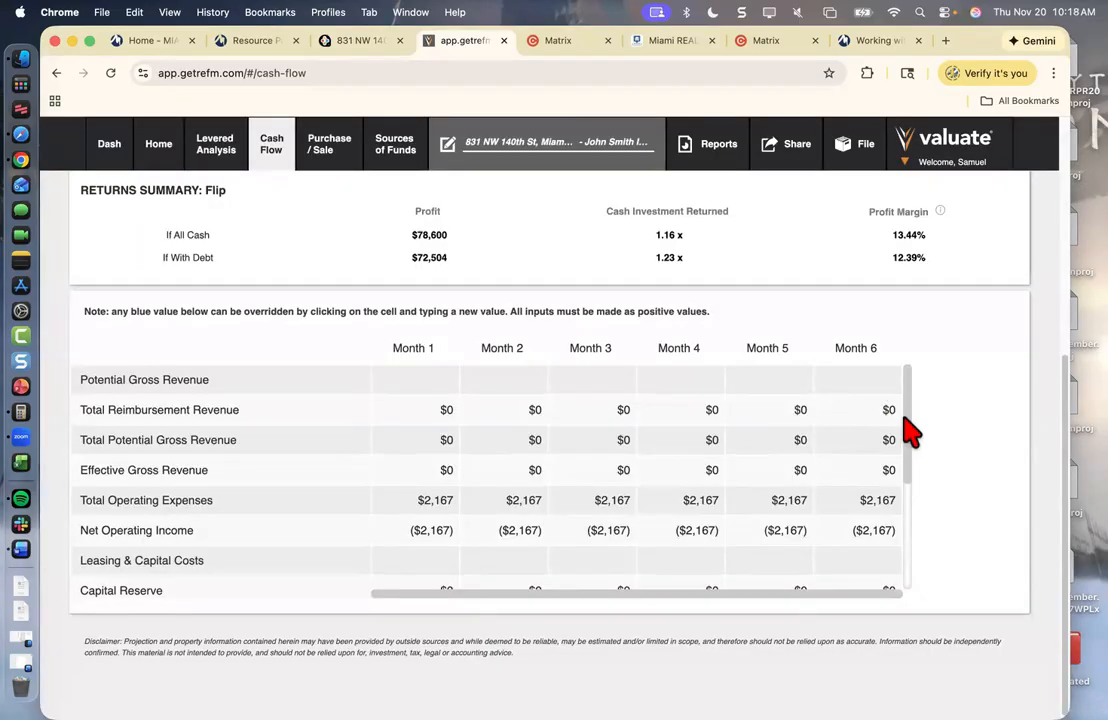
- Set the Month 2 Renovation Outlays cell to 30000
left_click_drag(906, 425, 905, 507)
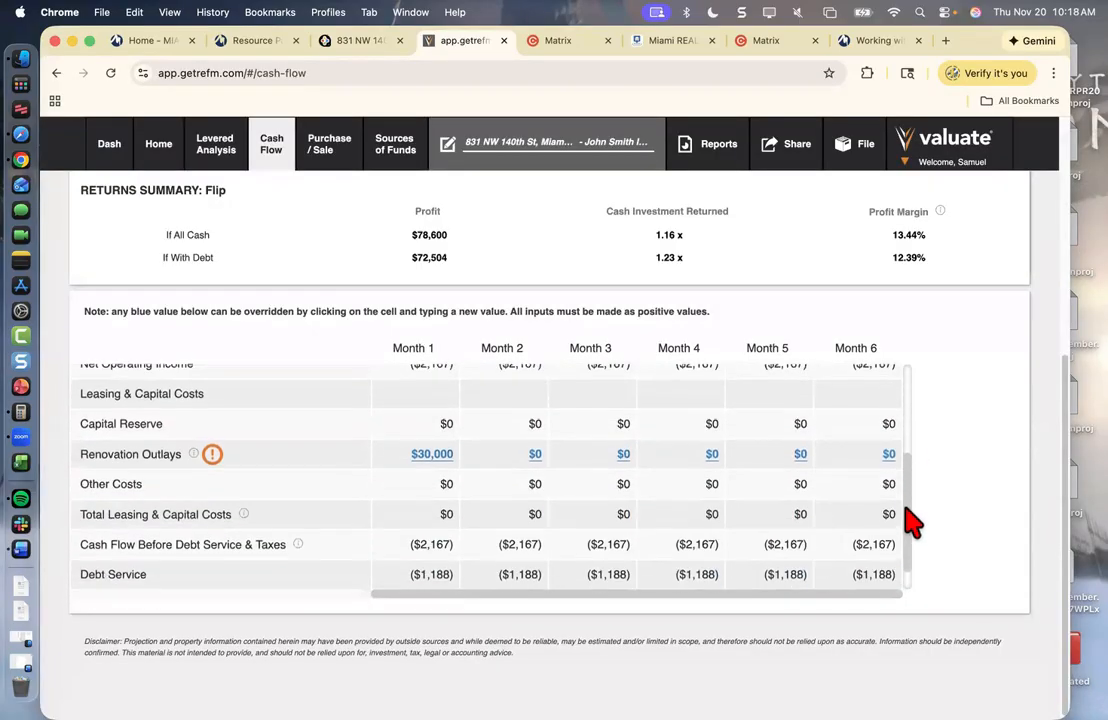
left_click(530, 452)
type("300")
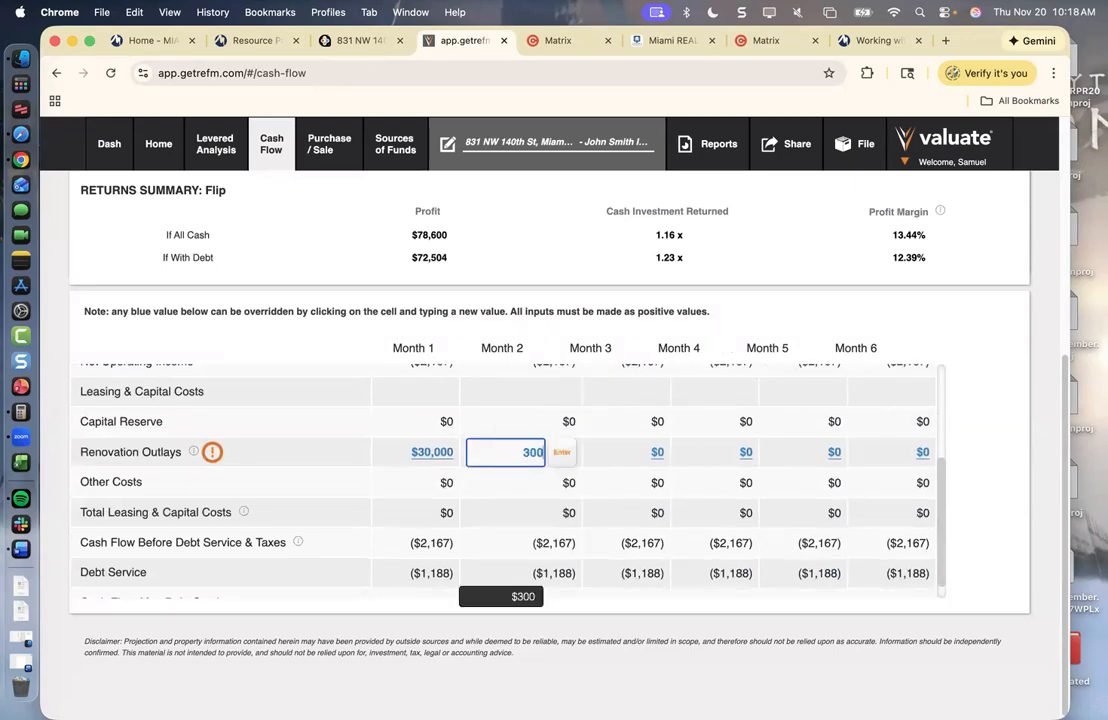
type("00")
left_click(562, 452)
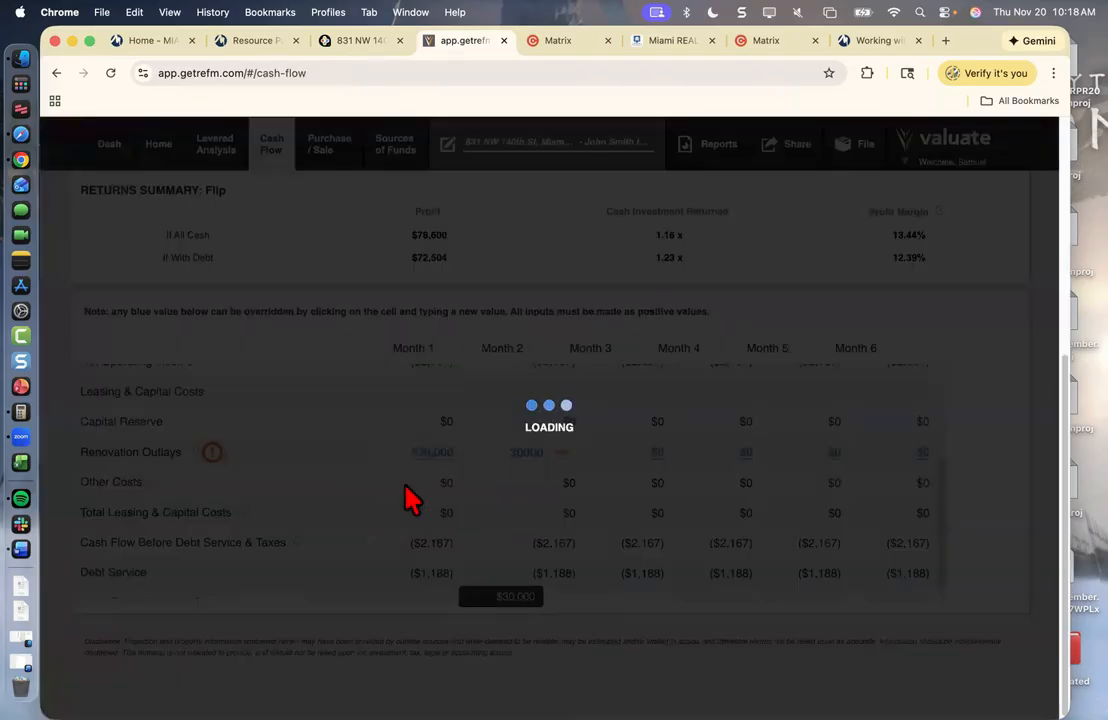
scroll(913, 460, "down", 5)
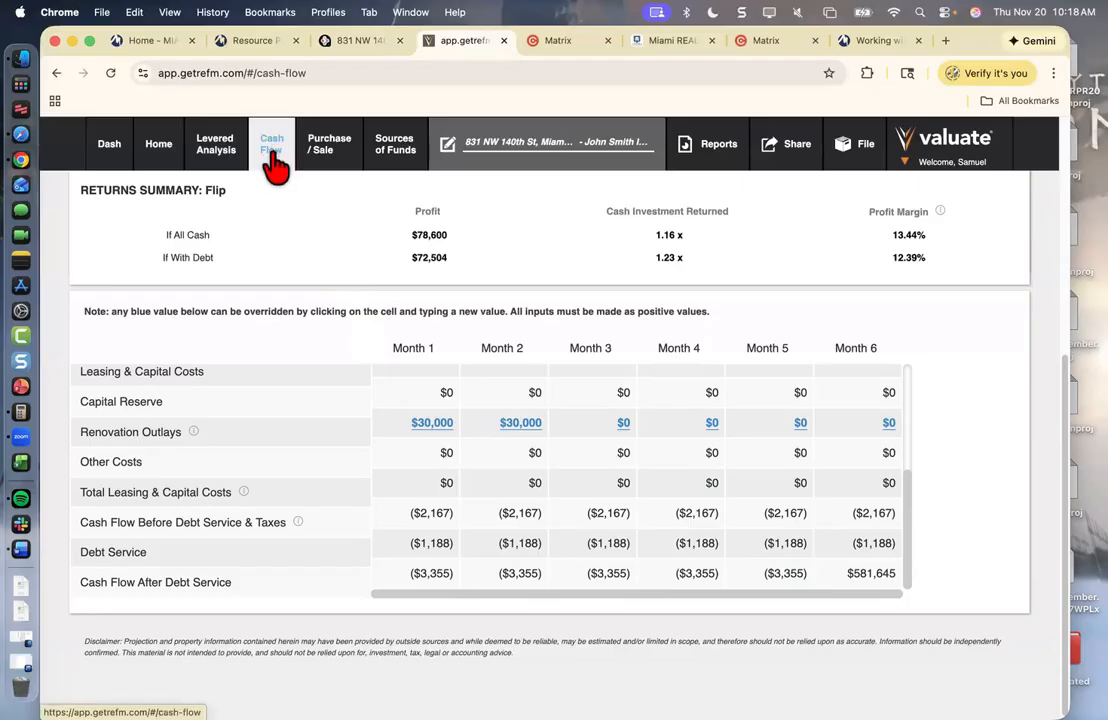
- Open Sources of Funds and leave the Interest-only Period at 0 Years
left_click(403, 156)
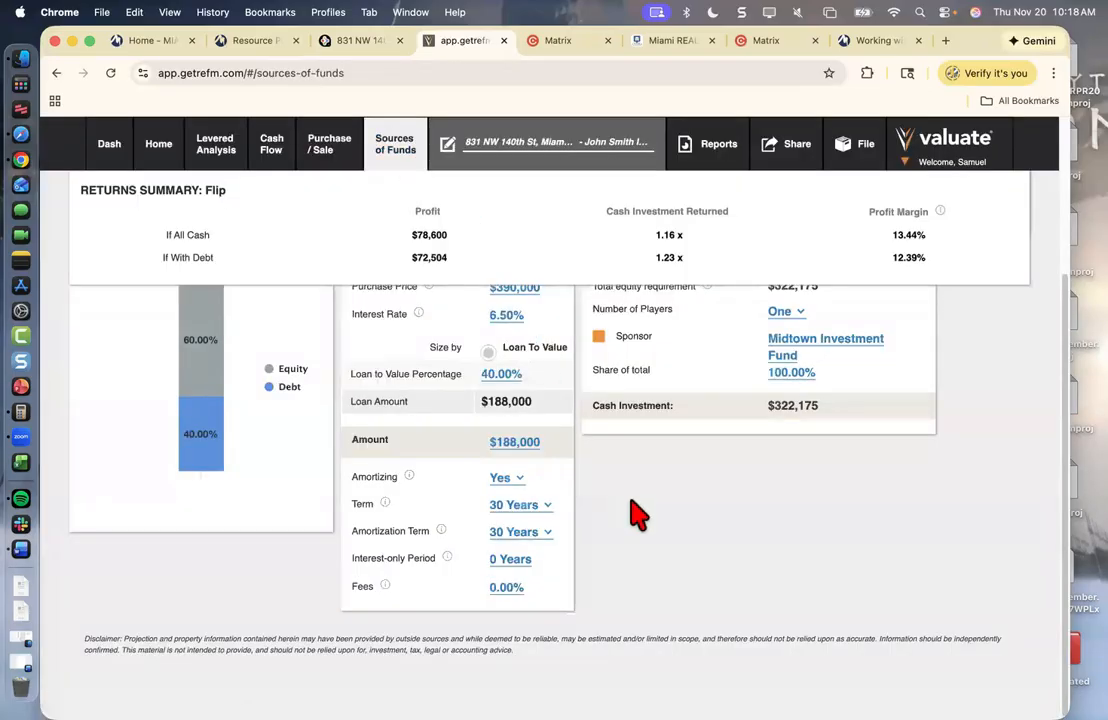
scroll(638, 515, "up", 5)
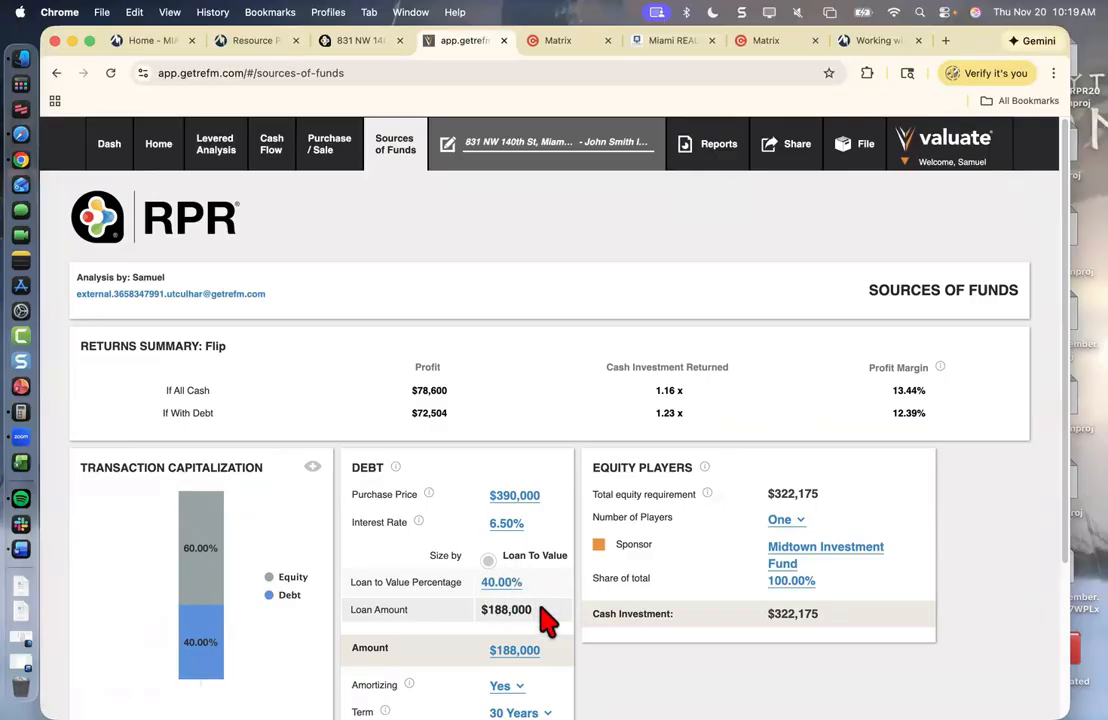
scroll(549, 655, "down", 3)
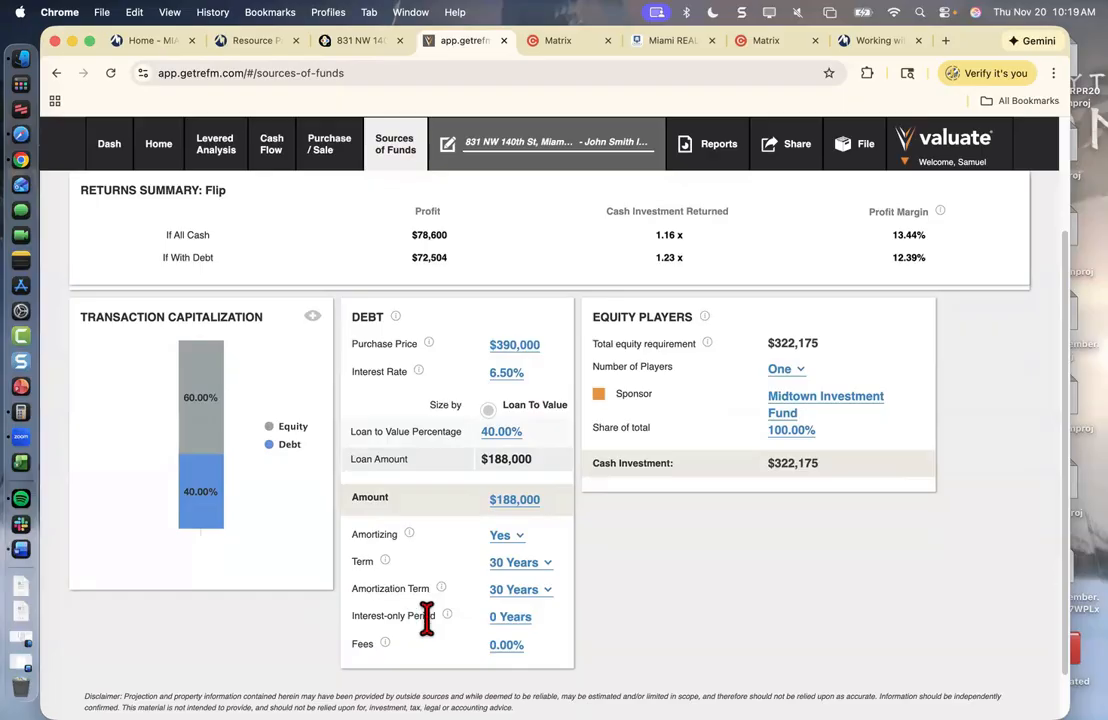
left_click(510, 616)
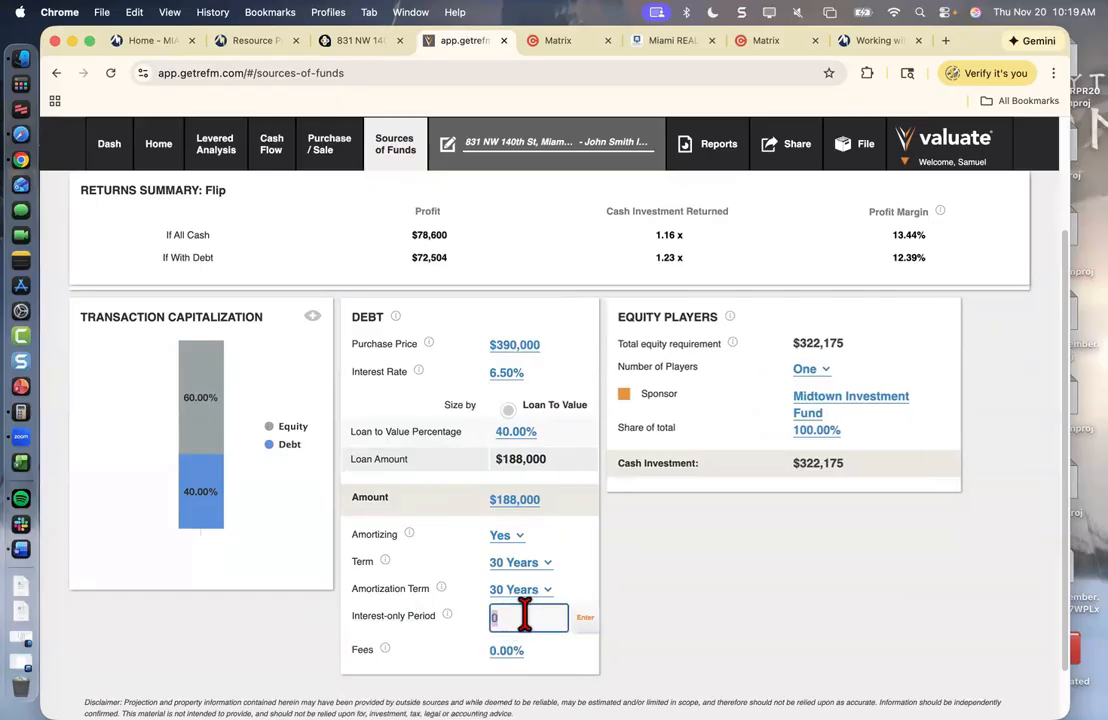
left_click(717, 596)
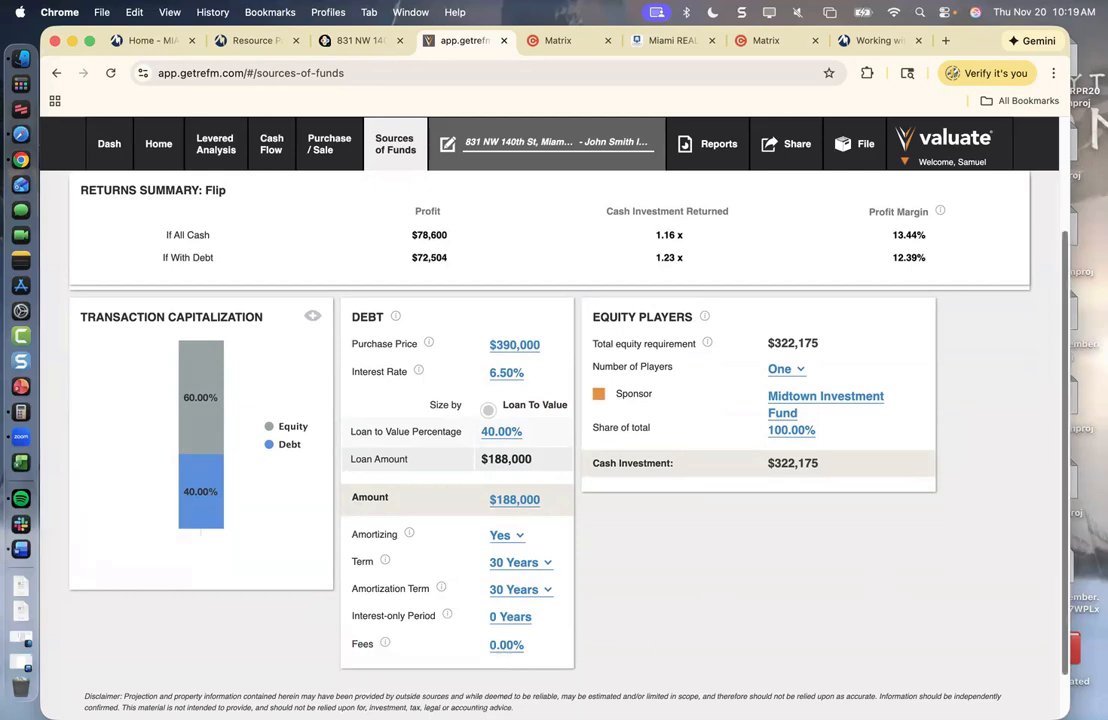
scroll(366, 339, "up", 3)
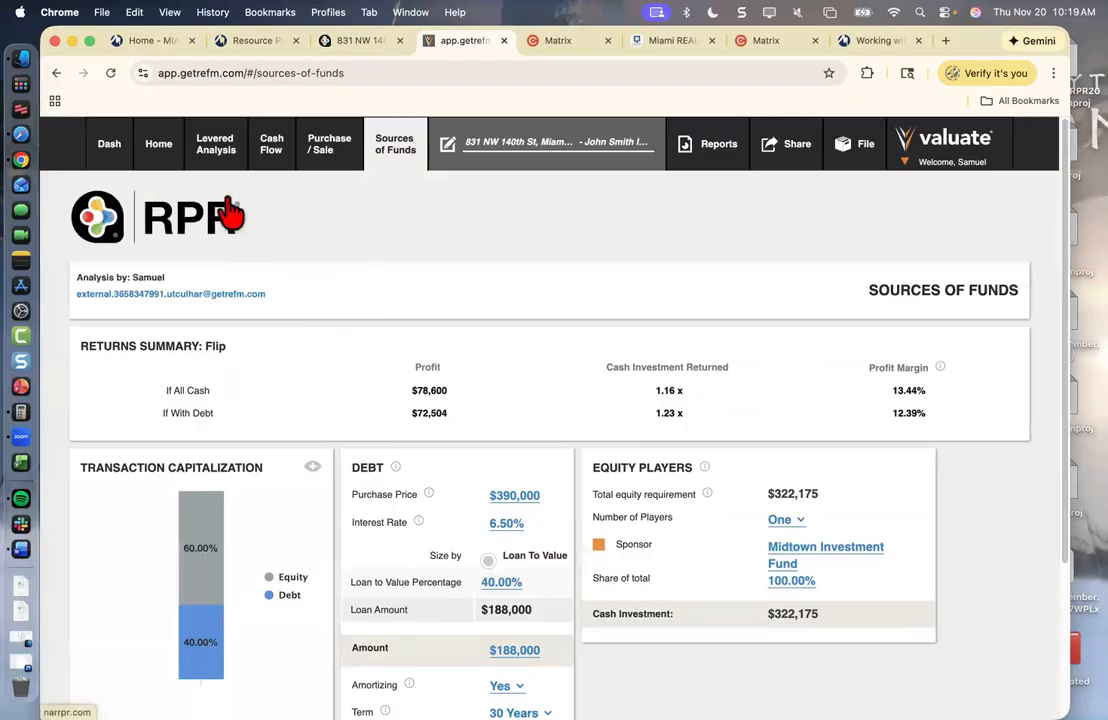
- View the Levered Analysis full screen: 1.23x equity multiple, $54,531 NPV, $322,175 sponsor equity
left_click(214, 168)
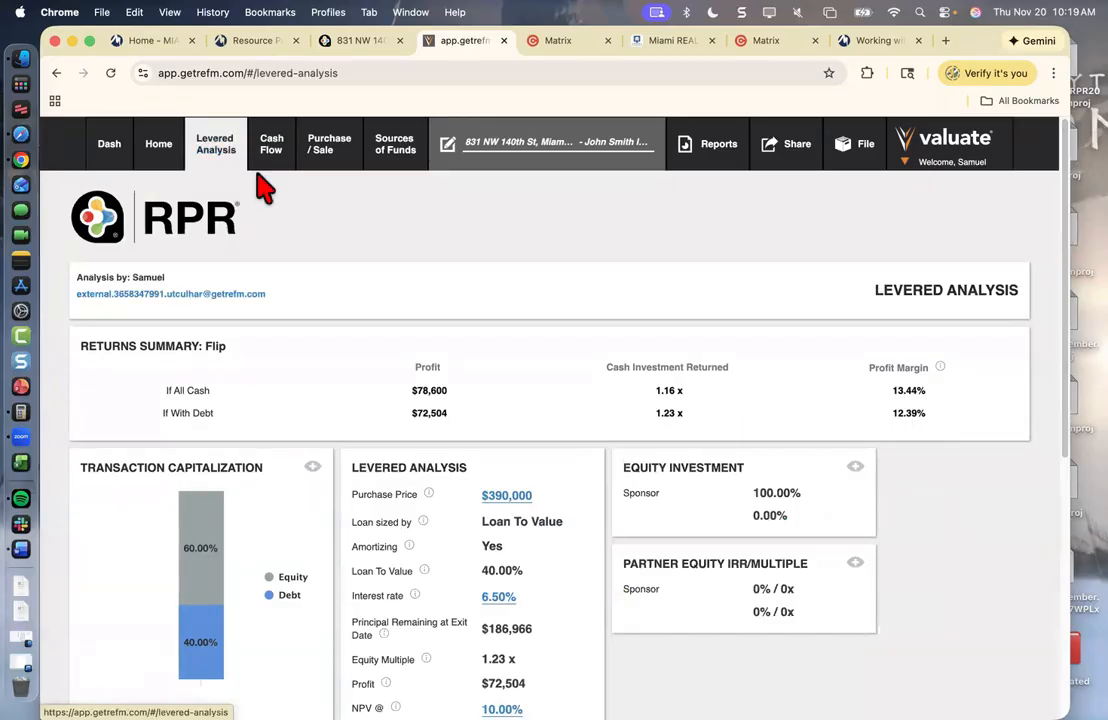
left_click(89, 41)
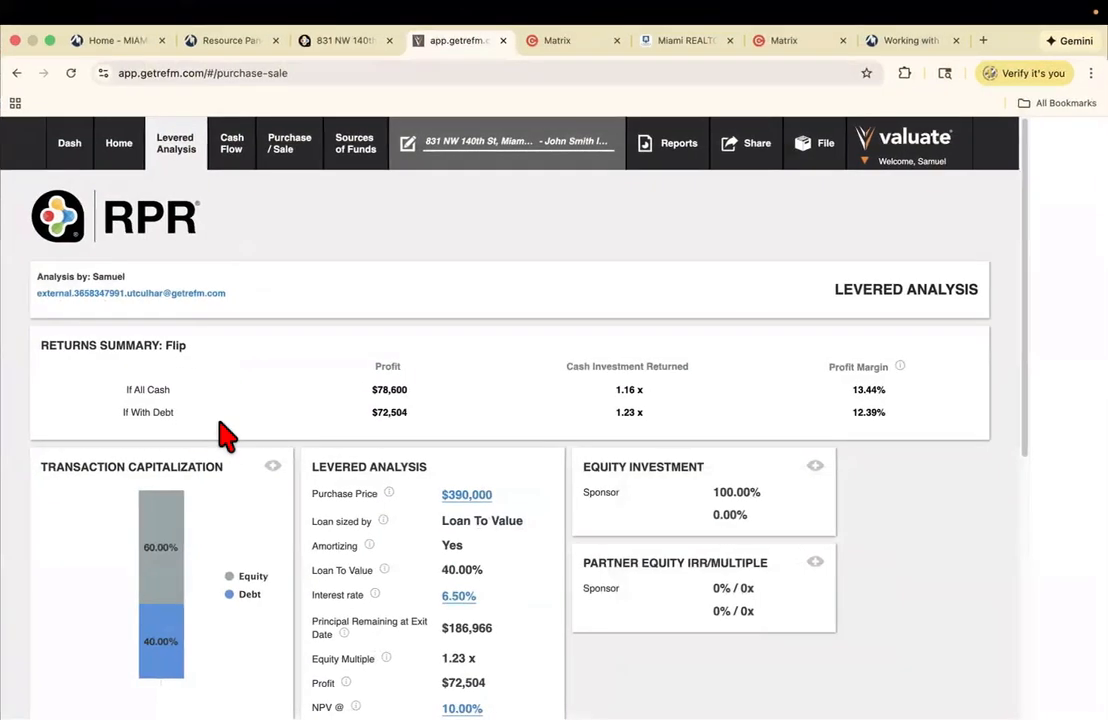
scroll(290, 564, "down", 3)
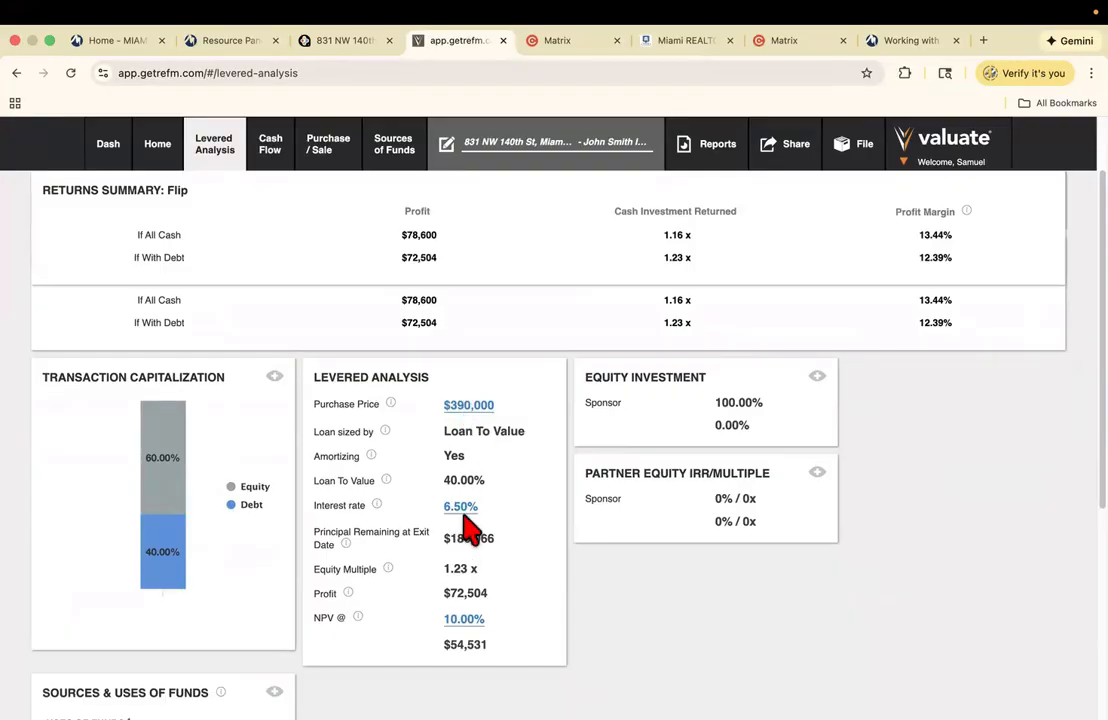
scroll(468, 525, "down", 4)
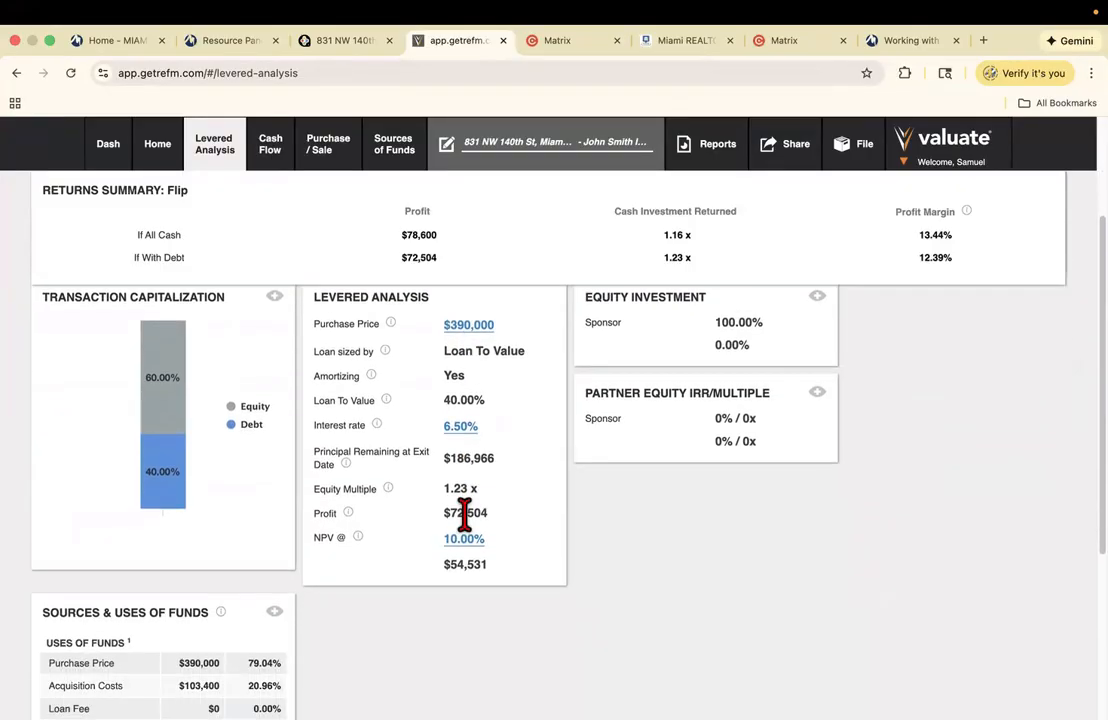
scroll(455, 465, "down", 3)
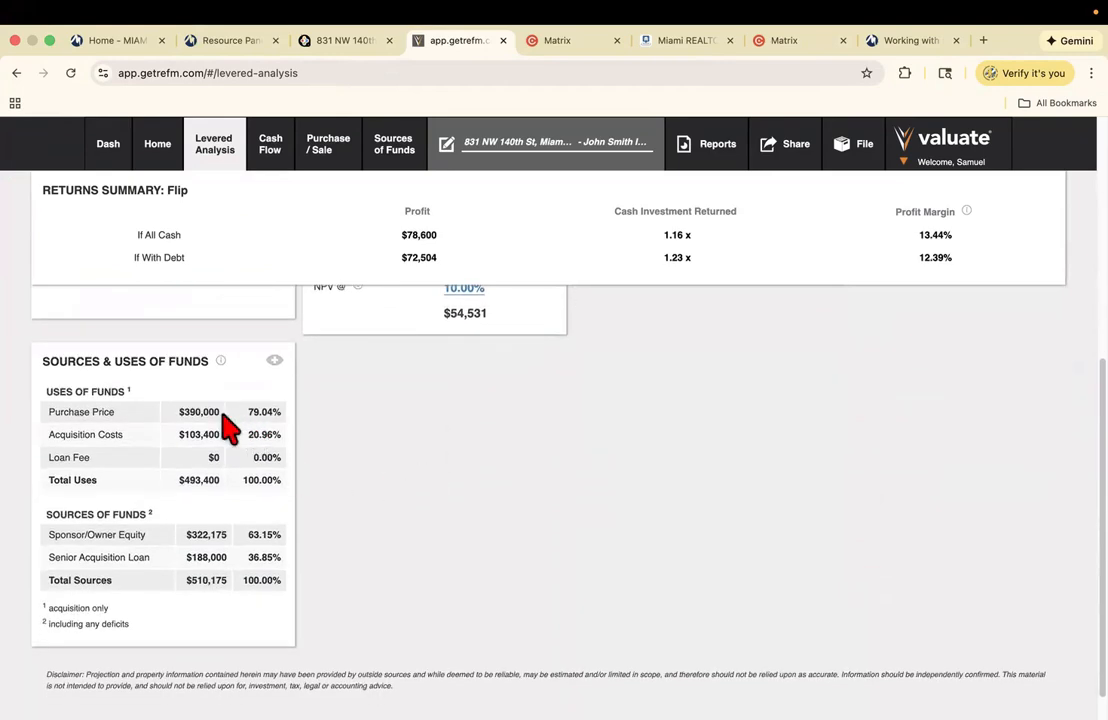
scroll(228, 428, "up", 4)
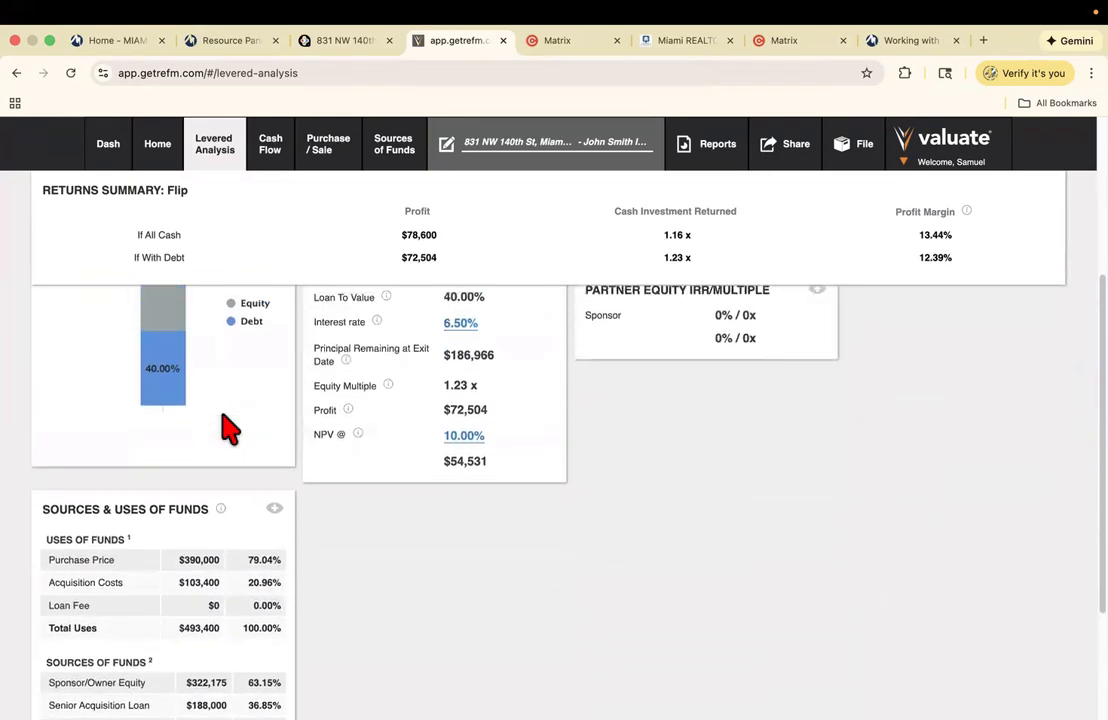
scroll(228, 428, "up", 5)
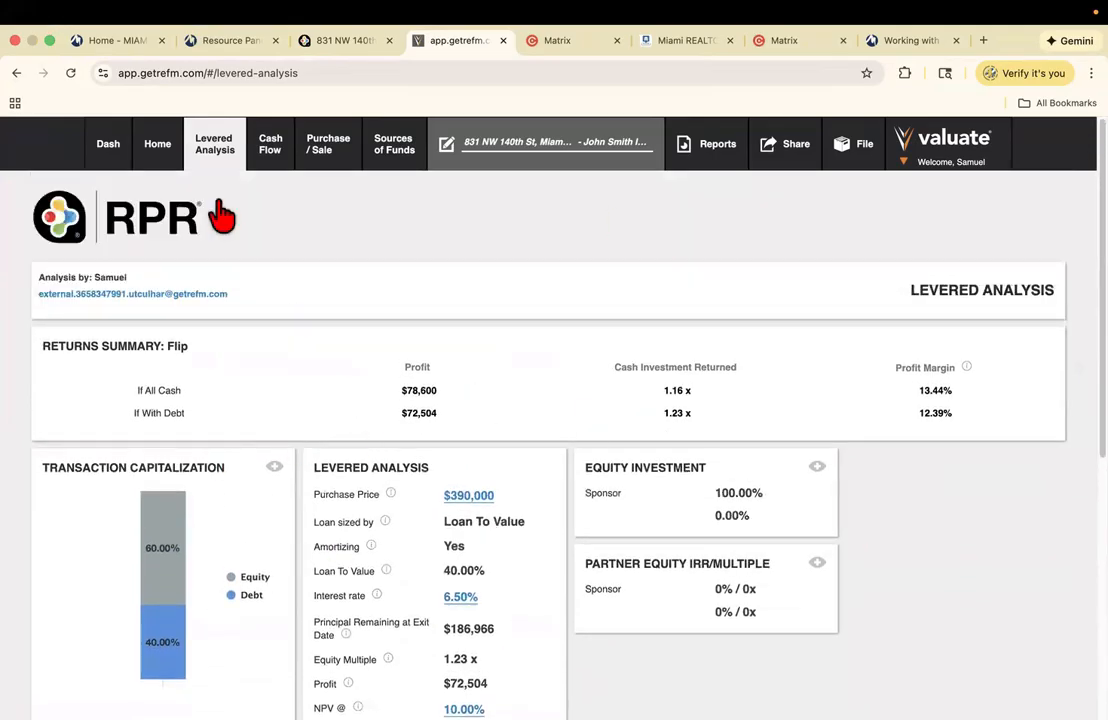
- Go to the Home tab showing $78,600 all-cash and $72,504 levered profit
left_click(168, 158)
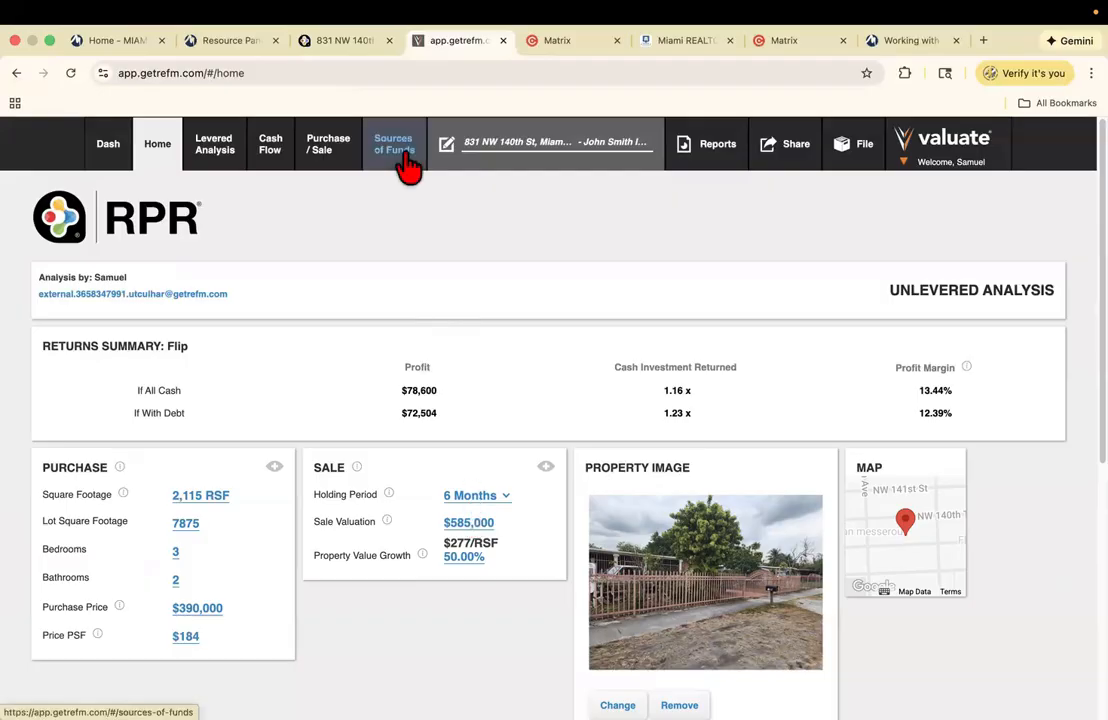
left_click(358, 50)
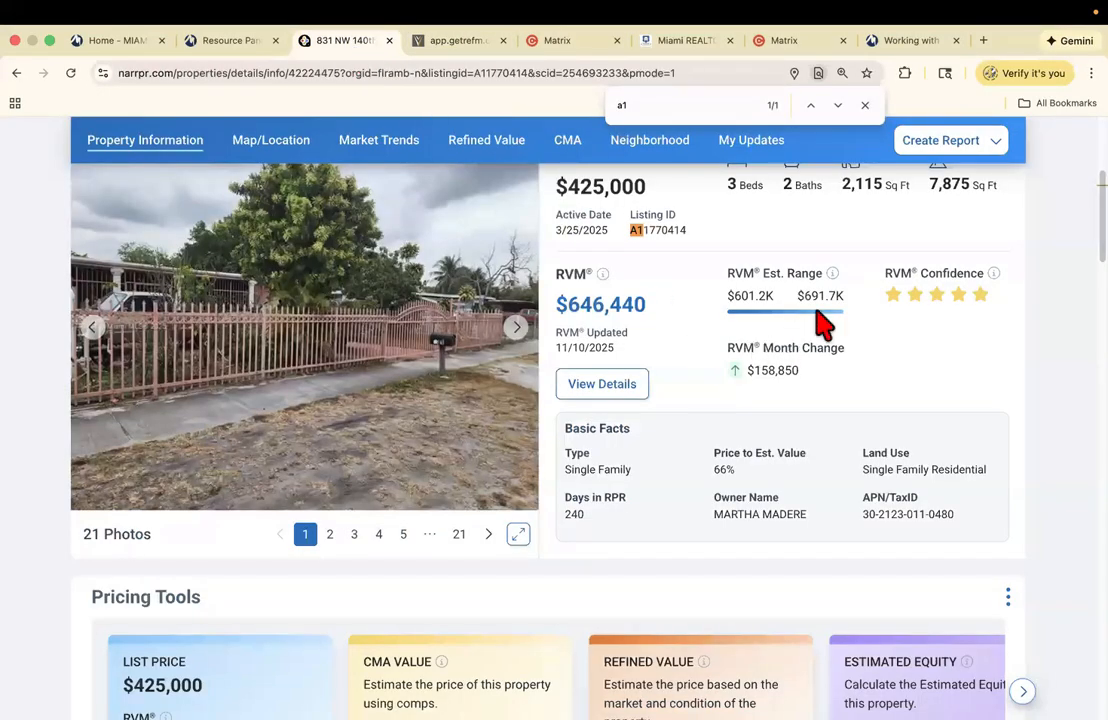
scroll(550, 400, "up", 3)
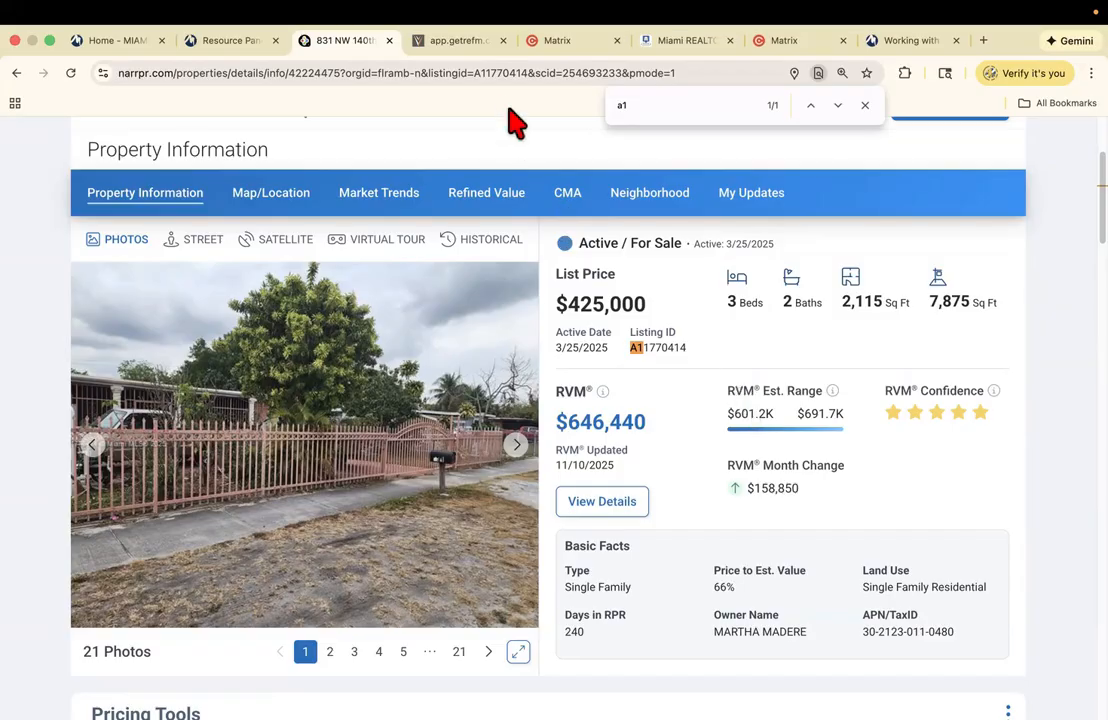
left_click(474, 42)
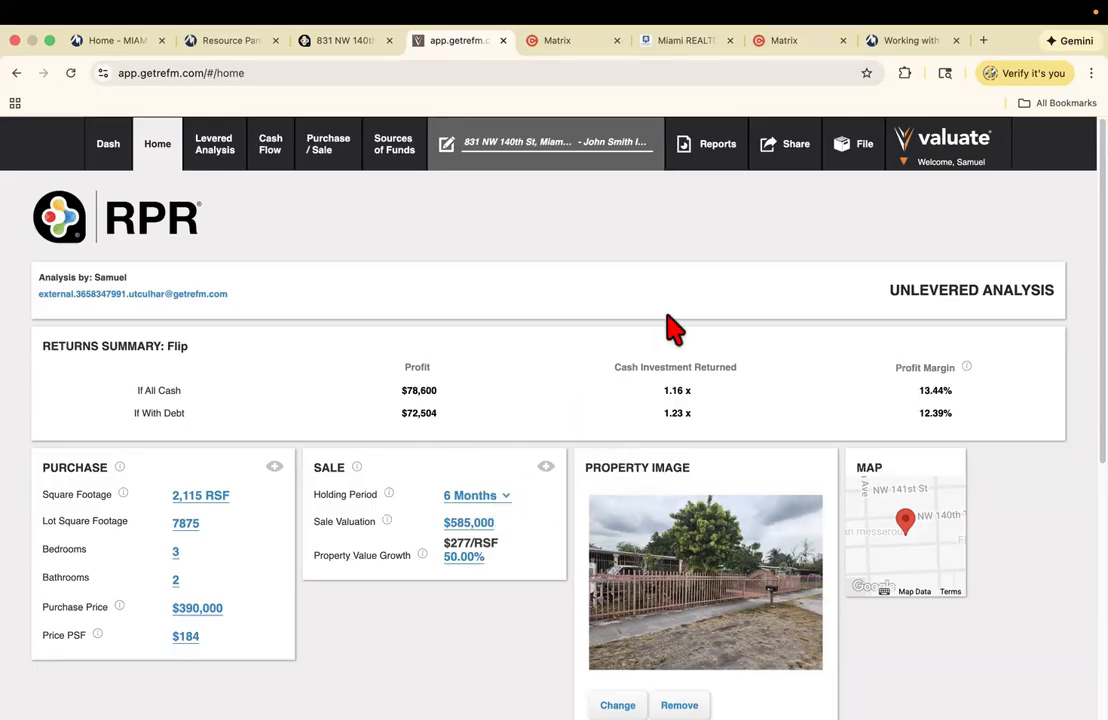
- Create a public share link with Home as landing screen and Hide Purchase Price off
left_click(797, 163)
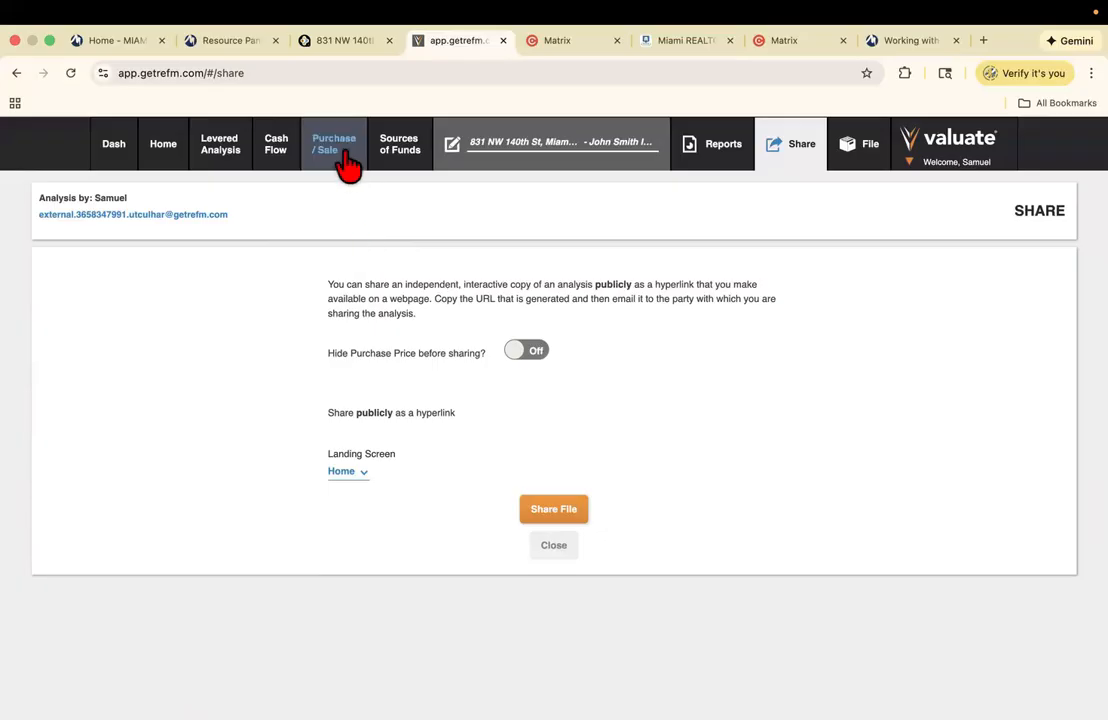
left_click(341, 472)
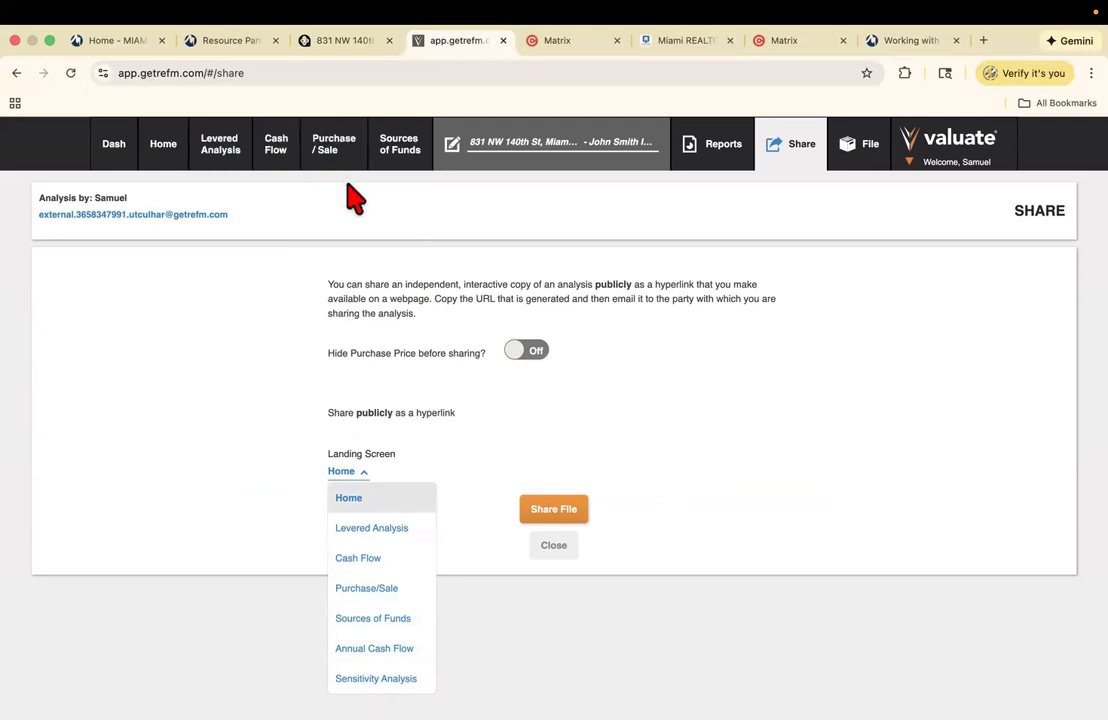
left_click(405, 351)
left_click(551, 520)
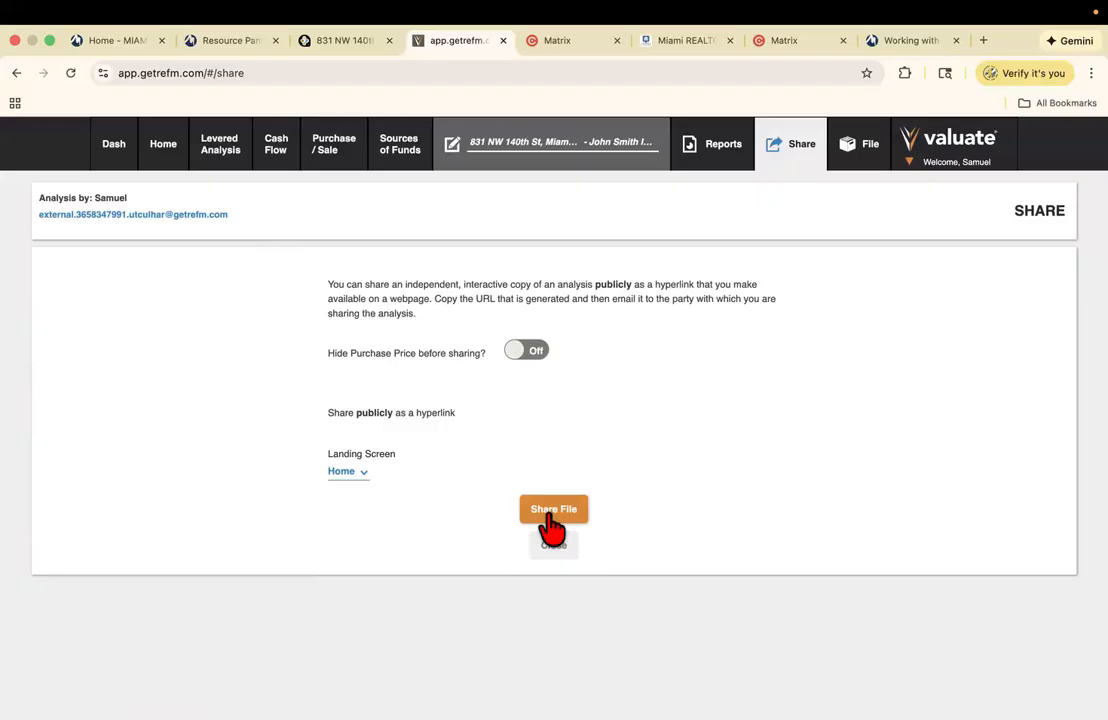
mouse_move(945, 168)
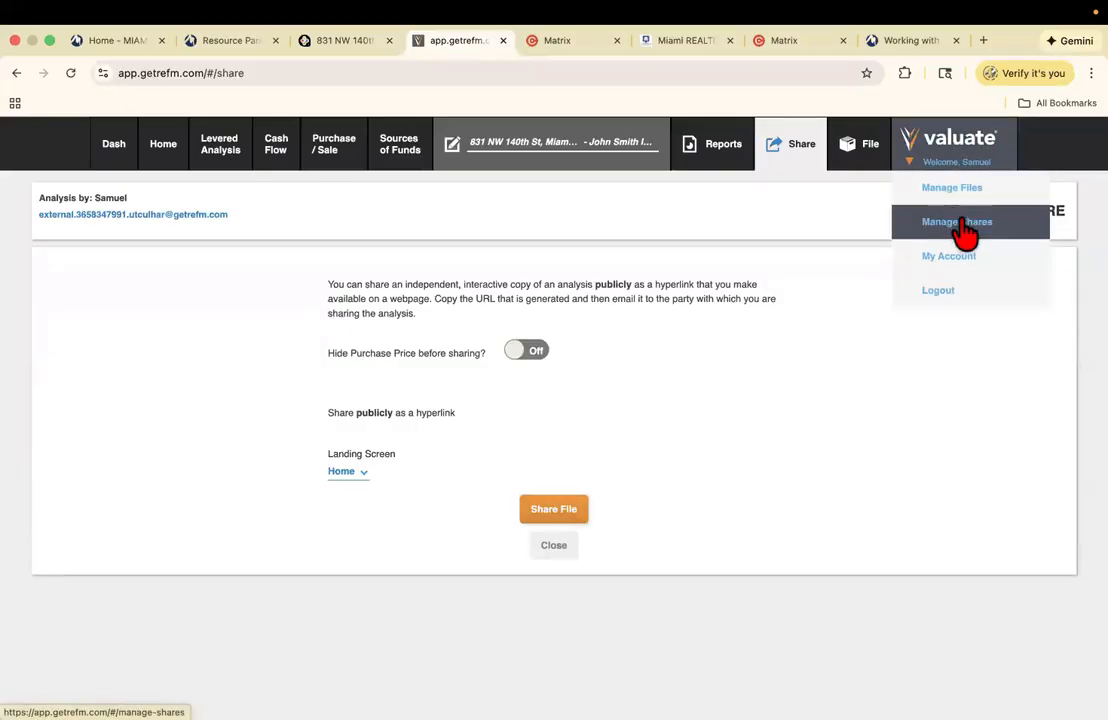
left_click(960, 225)
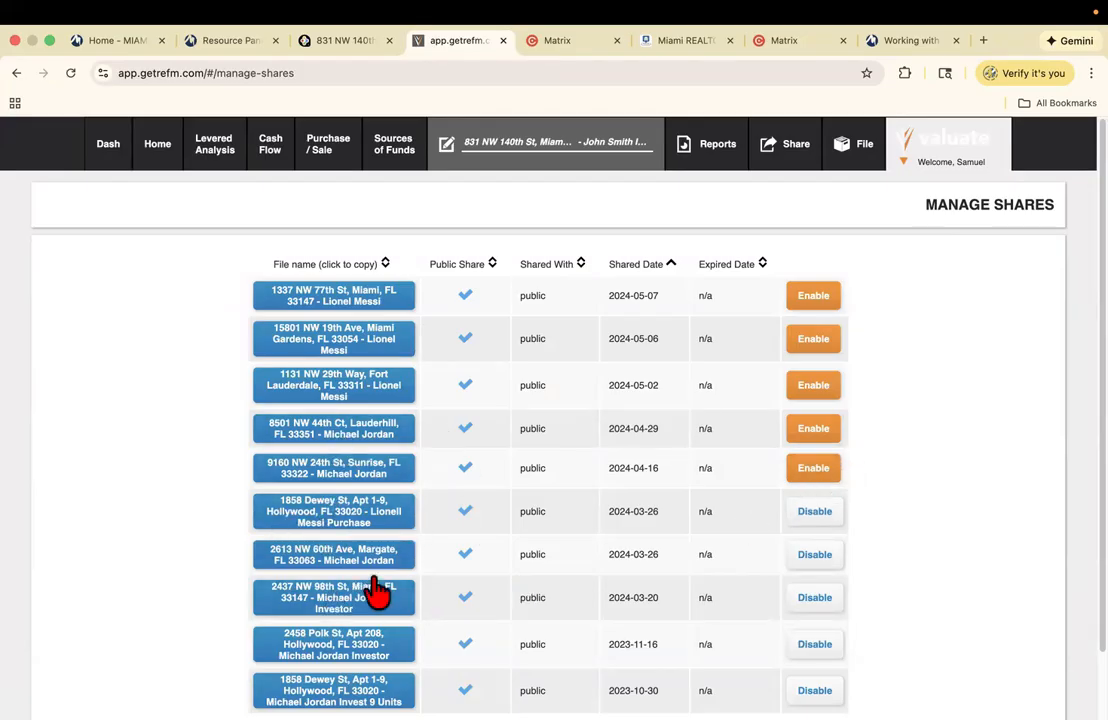
mouse_move(890, 140)
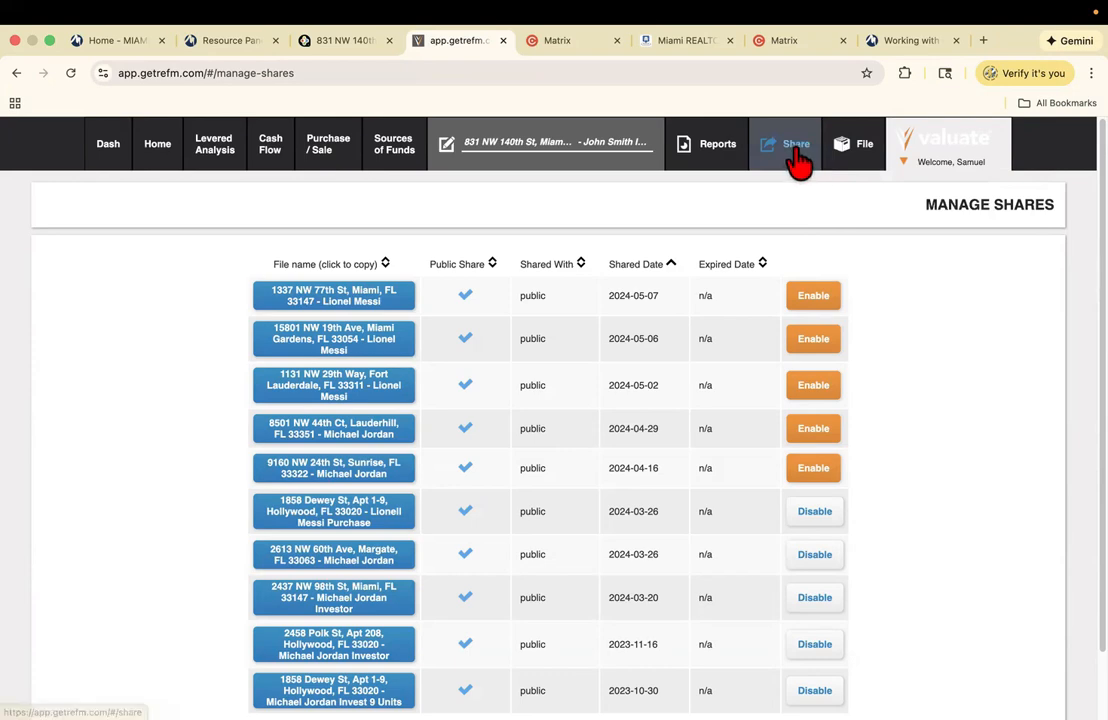
mouse_move(843, 158)
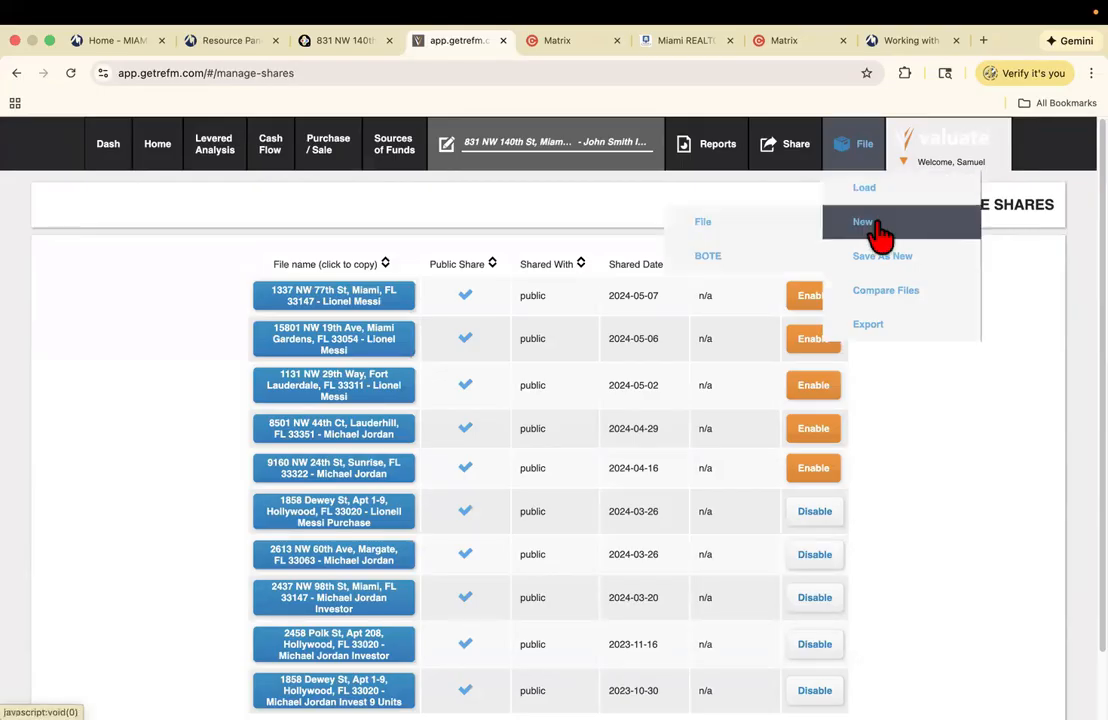
mouse_move(881, 262)
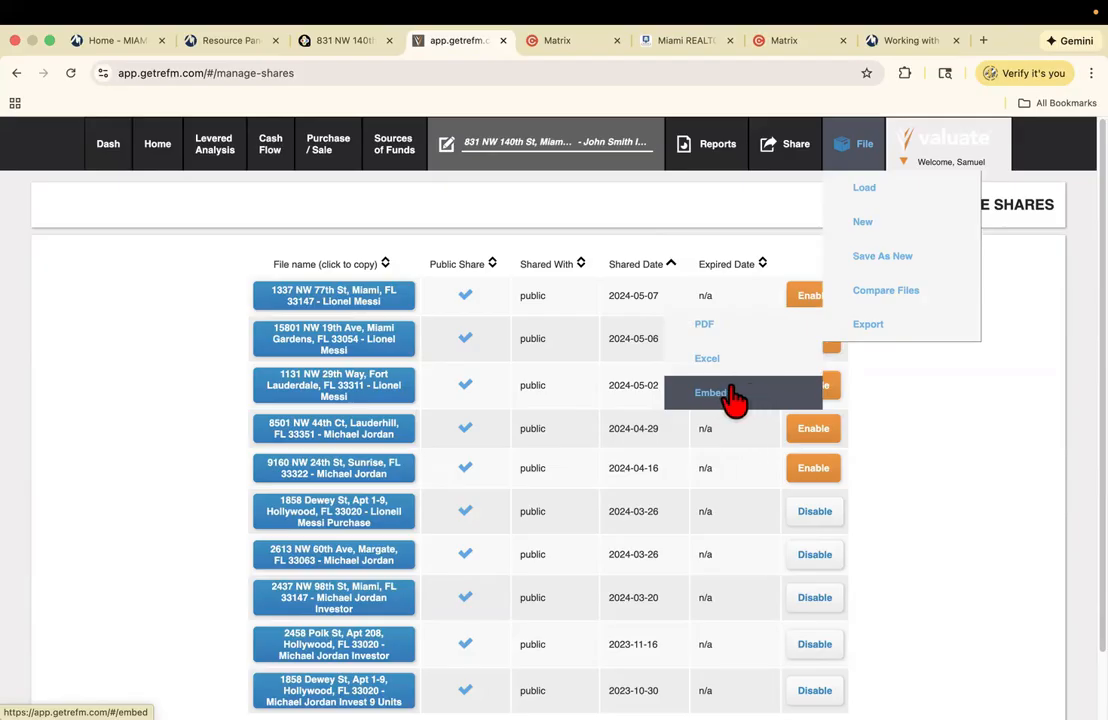
left_click(712, 330)
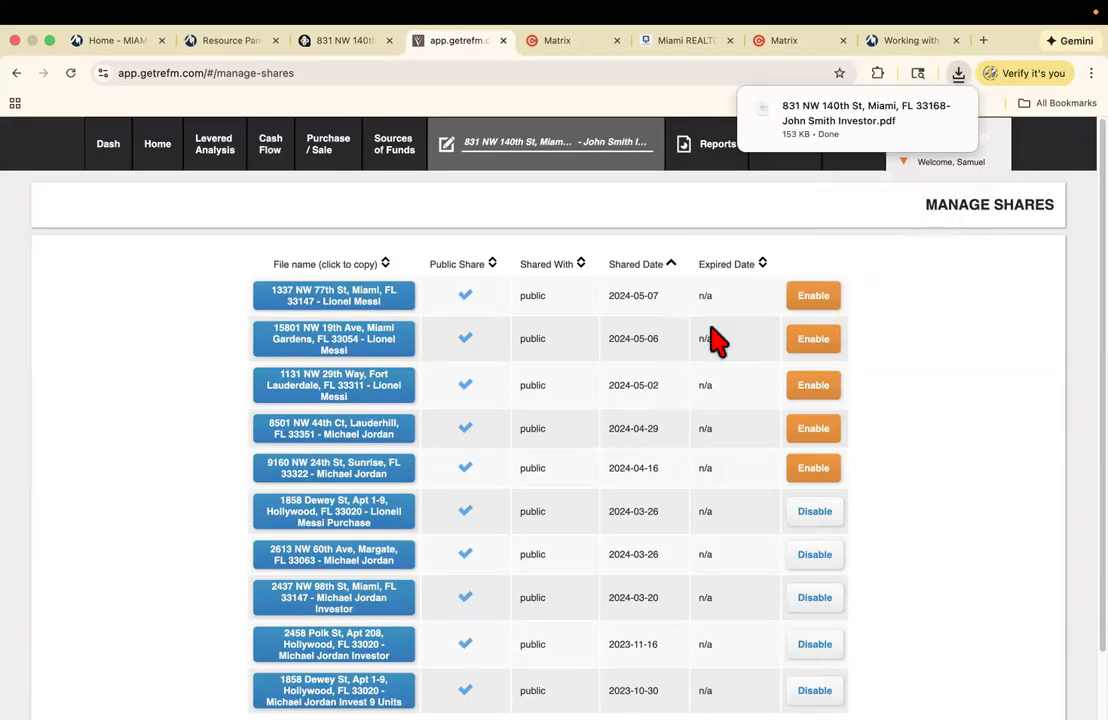
left_click(812, 116)
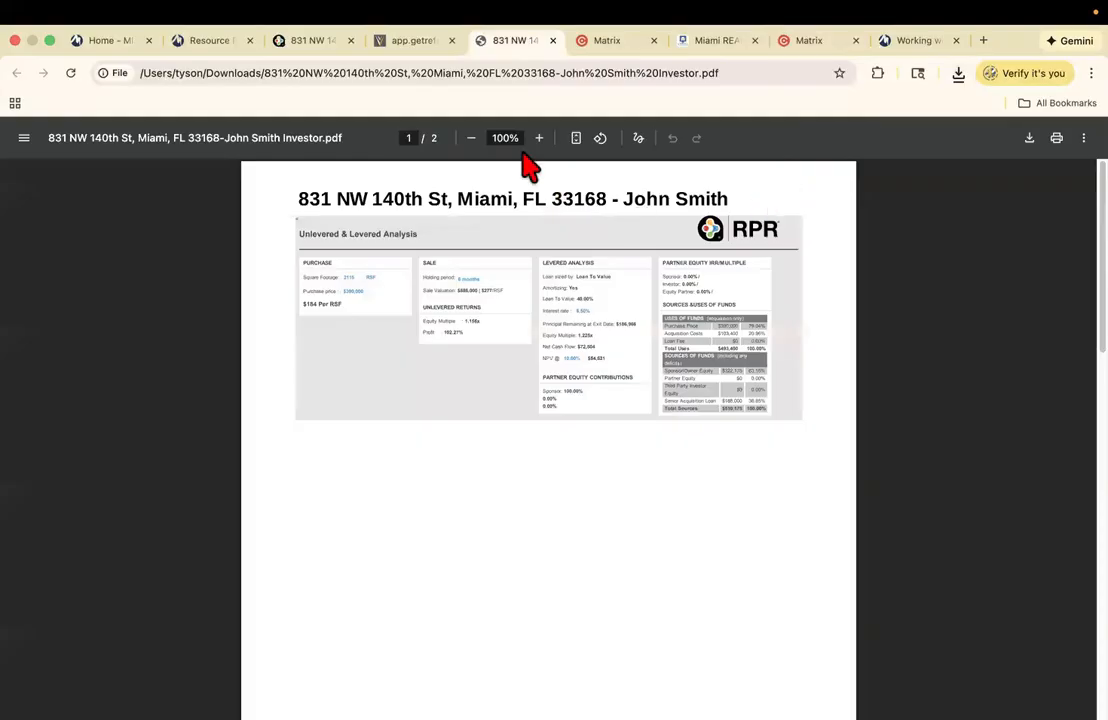
left_click(549, 146)
left_click(549, 146)
left_click(549, 146)
left_click(549, 146)
left_click(549, 146)
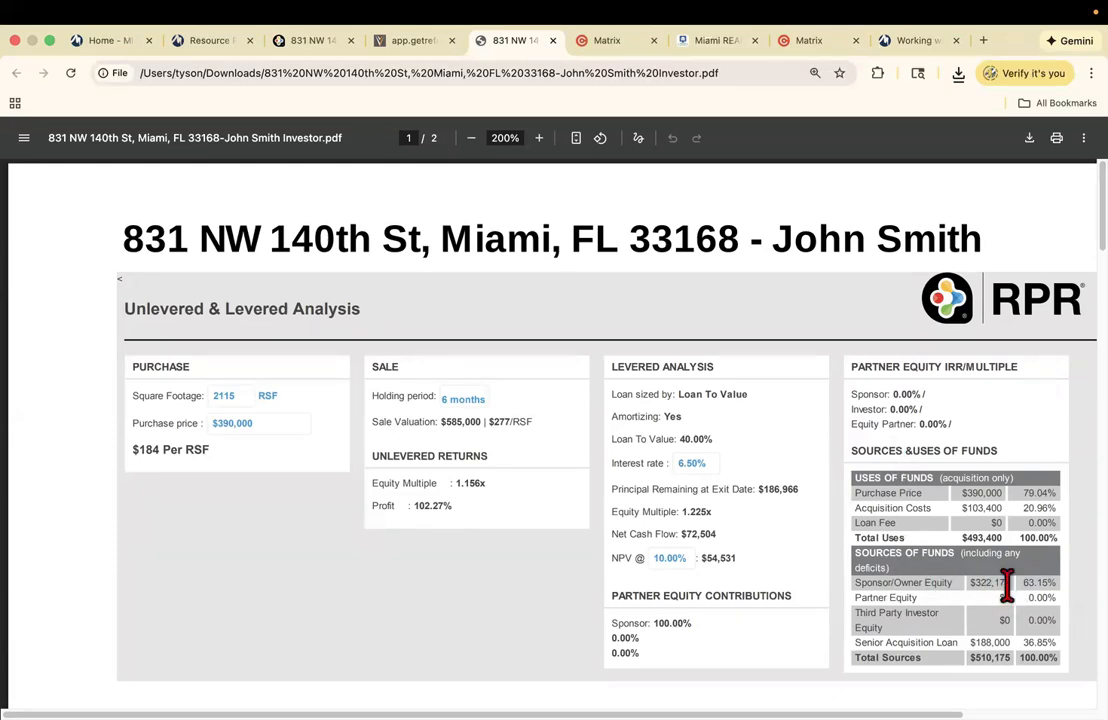
left_click(552, 41)
left_click(325, 42)
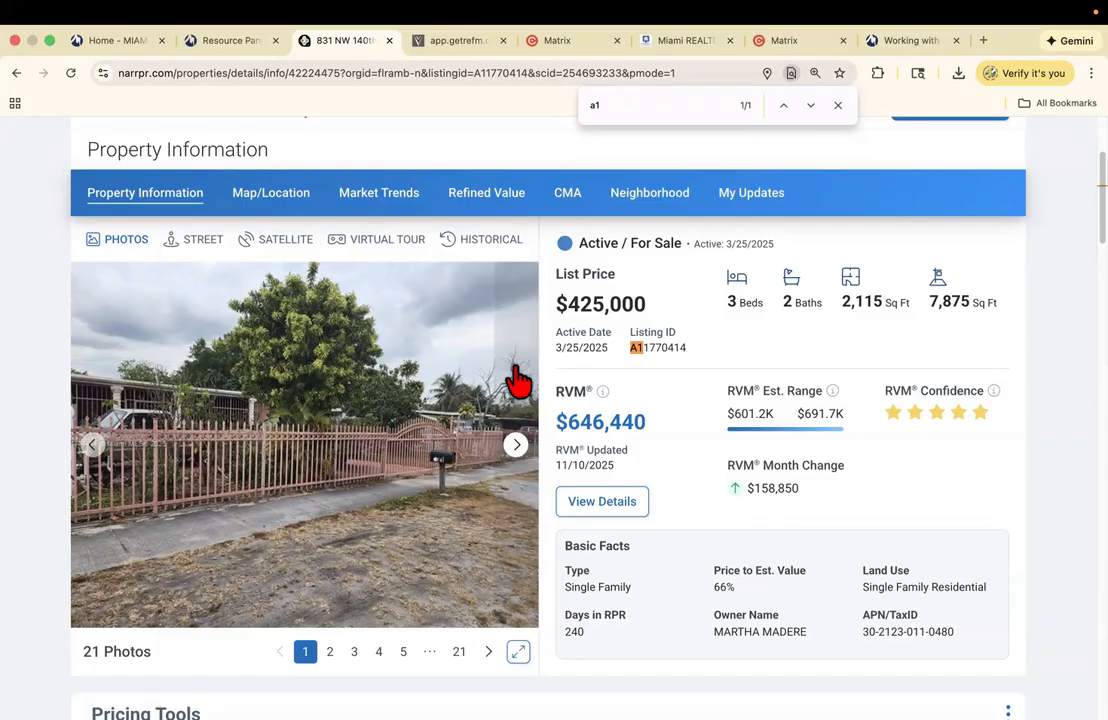
left_click(566, 44)
scroll(425, 285, "up", 5)
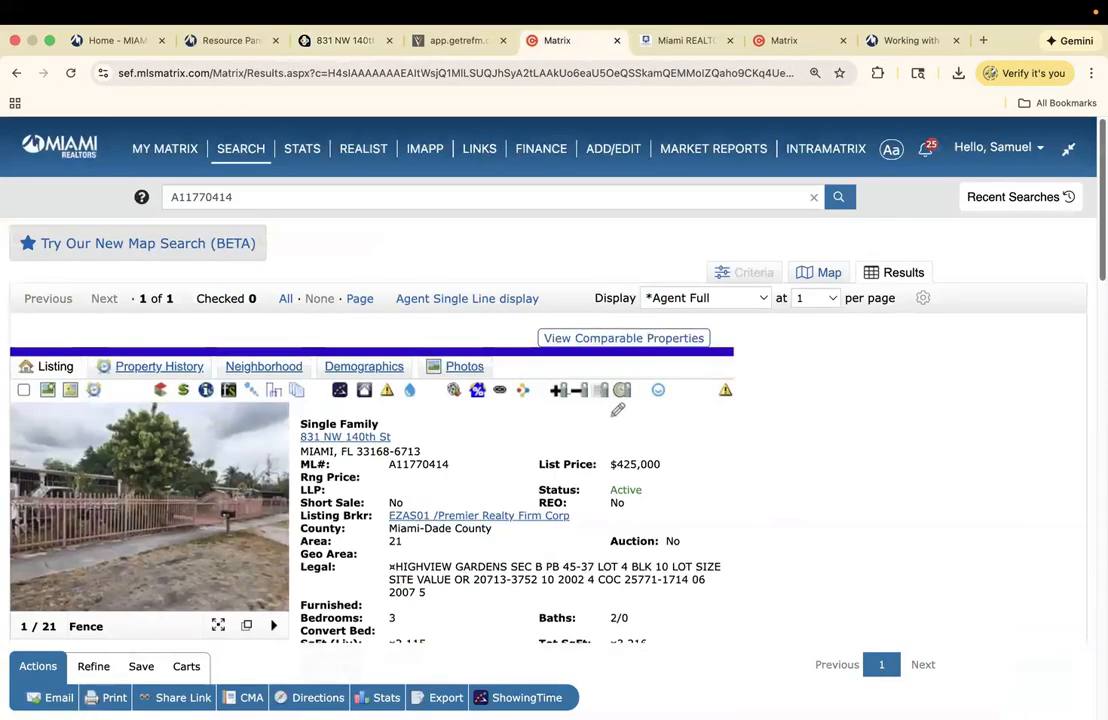
mouse_move(241, 160)
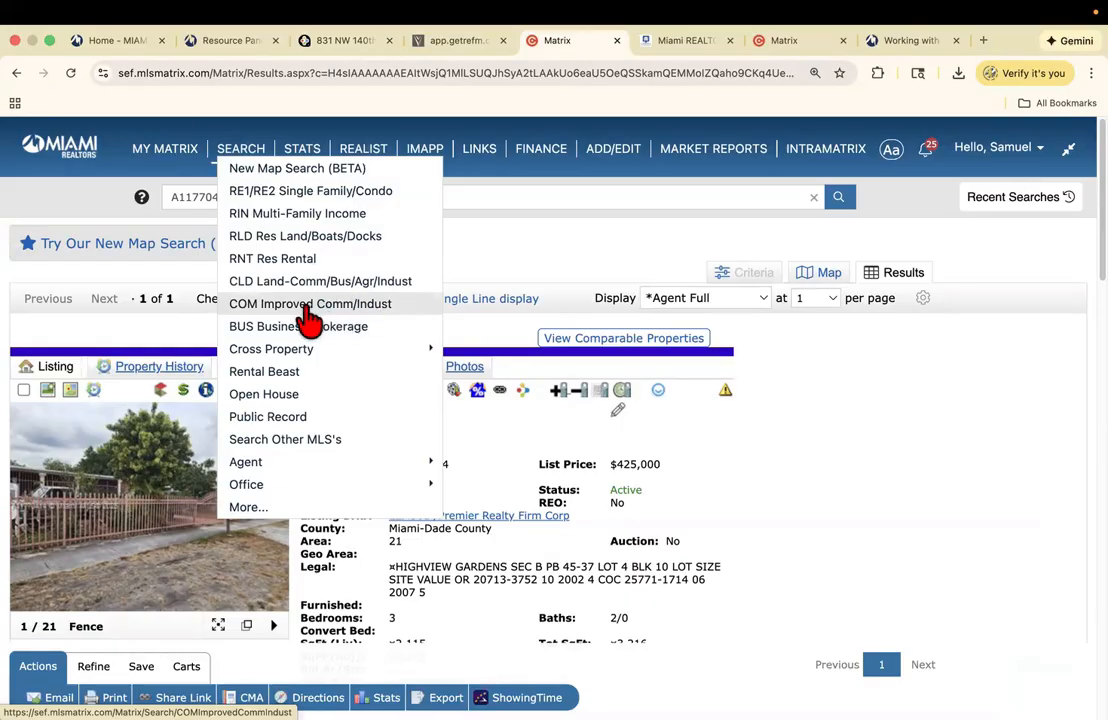
- Start a COM Improved Comm/Indust search limited to Active status and Sale transactions
left_click(352, 305)
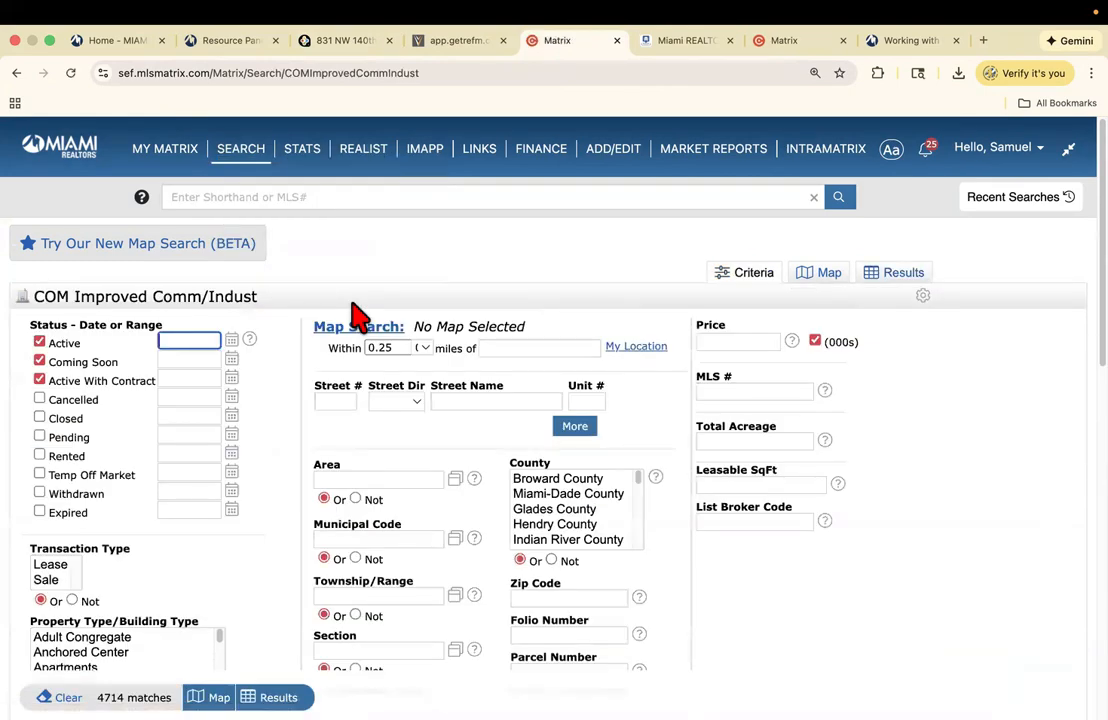
left_click(40, 361)
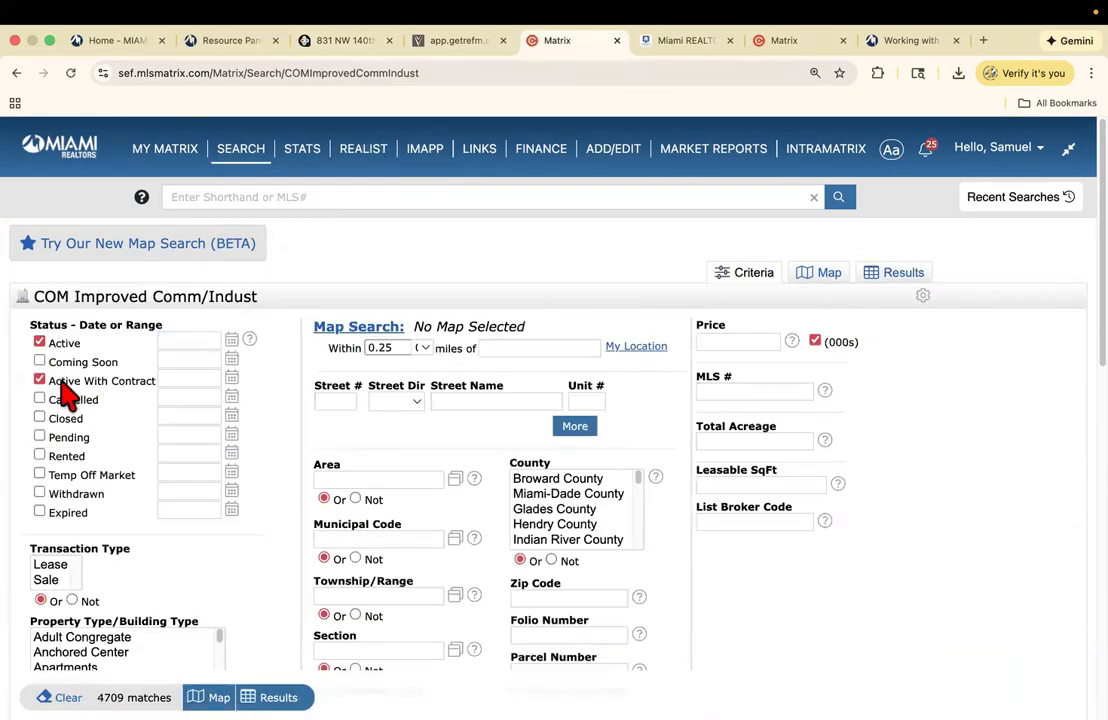
left_click(40, 379)
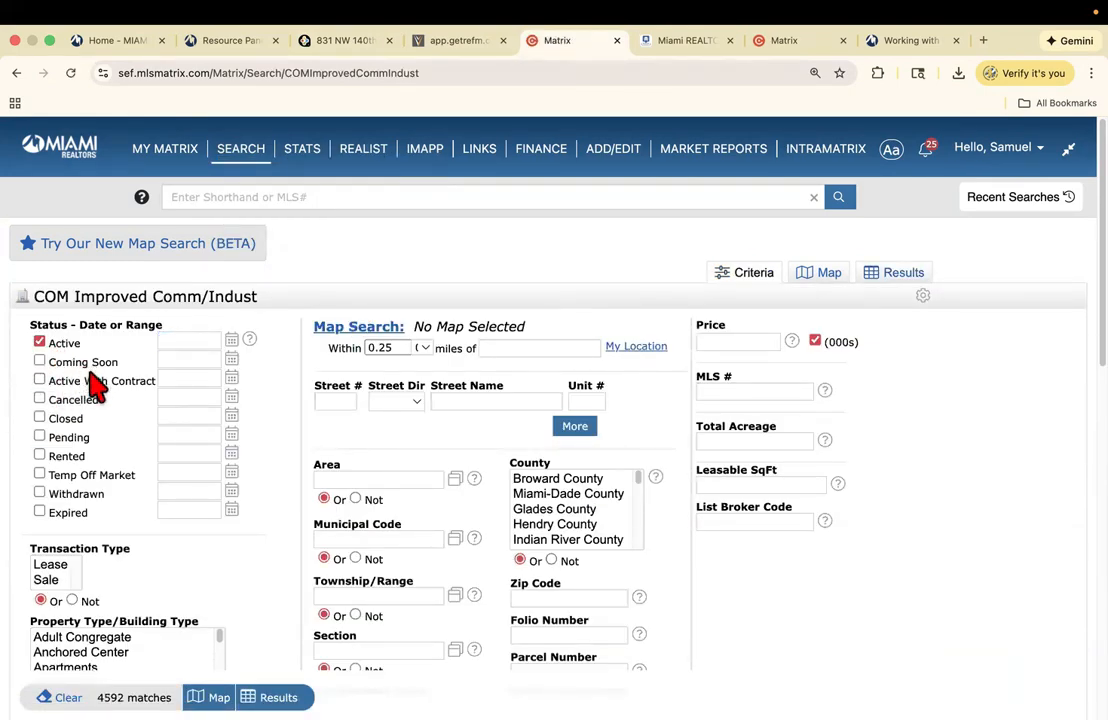
scroll(297, 560, "down", 3)
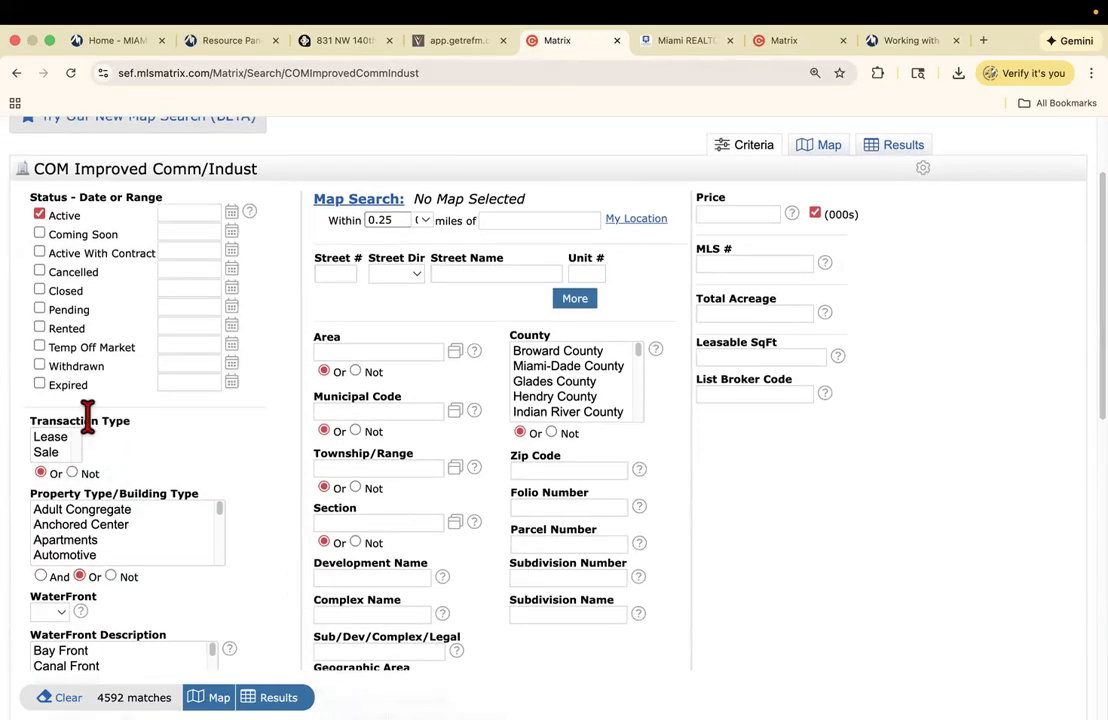
left_click(50, 439)
left_click(50, 454, "shift")
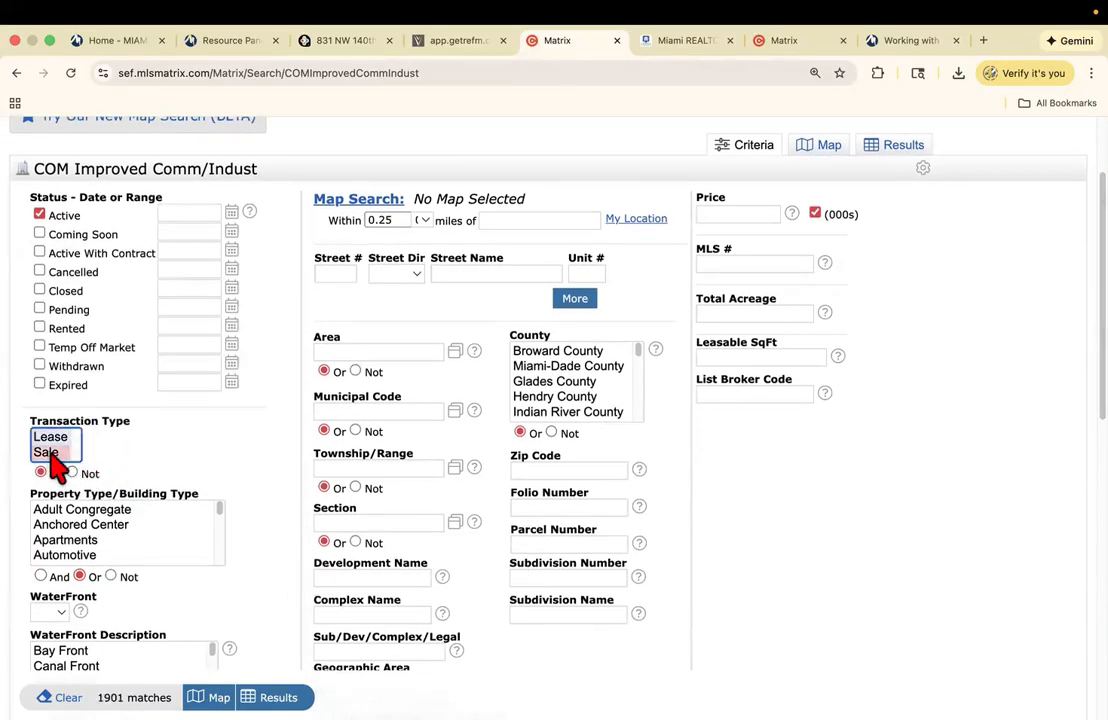
- Restrict the property type to Income/MultiFamily and the number of units to 11-45
scroll(1009, 302, "down", 2)
scroll(550, 395, "down", 1)
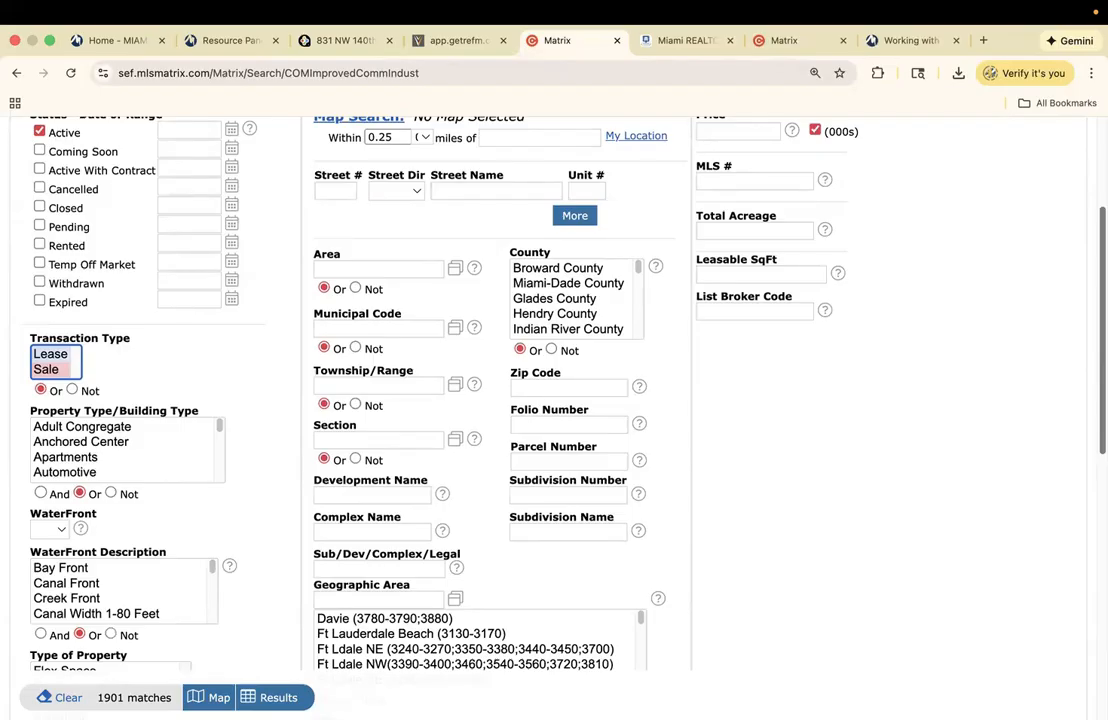
scroll(554, 400, "down", 3)
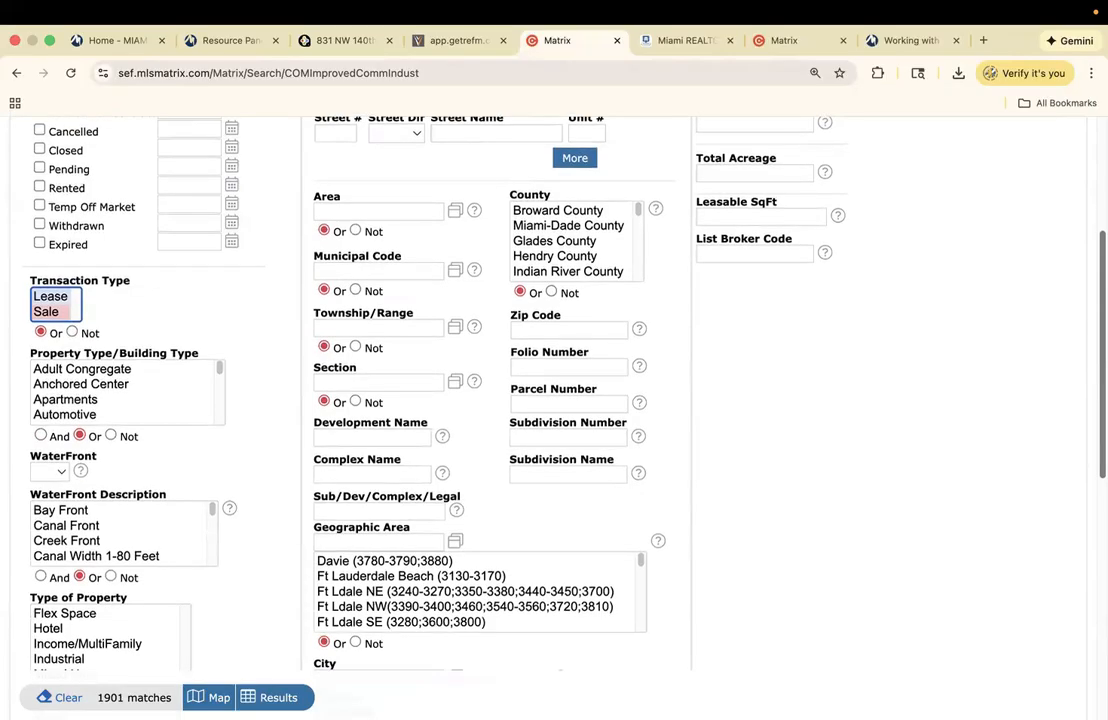
scroll(554, 400, "down", 1)
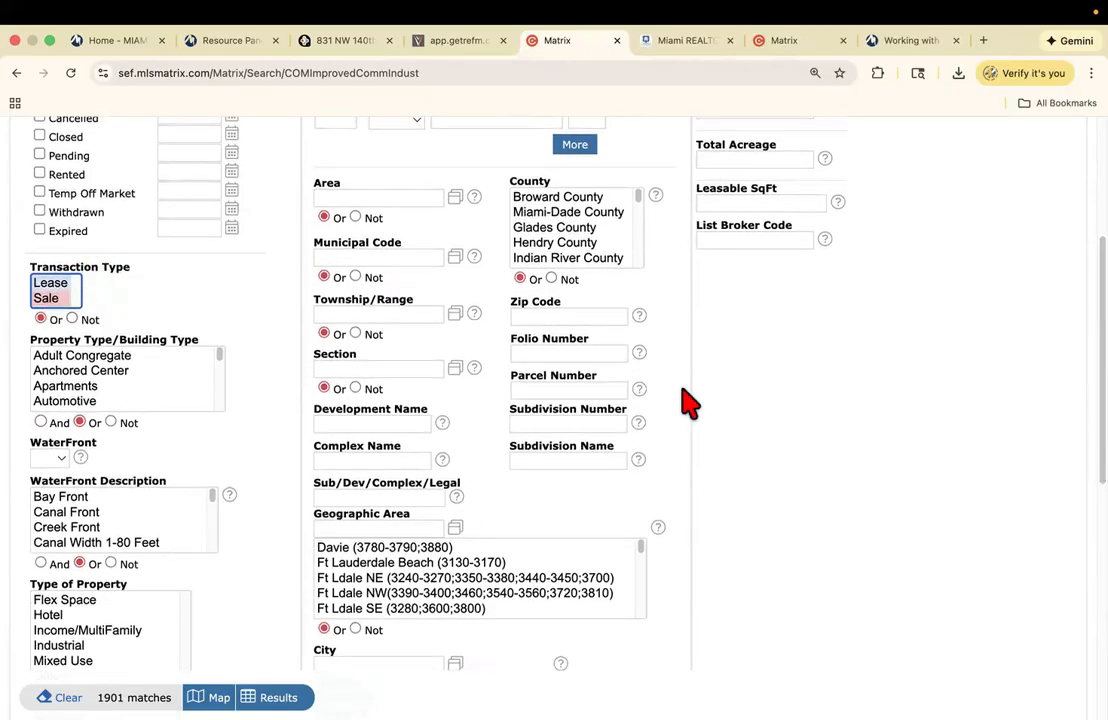
scroll(554, 400, "down", 6)
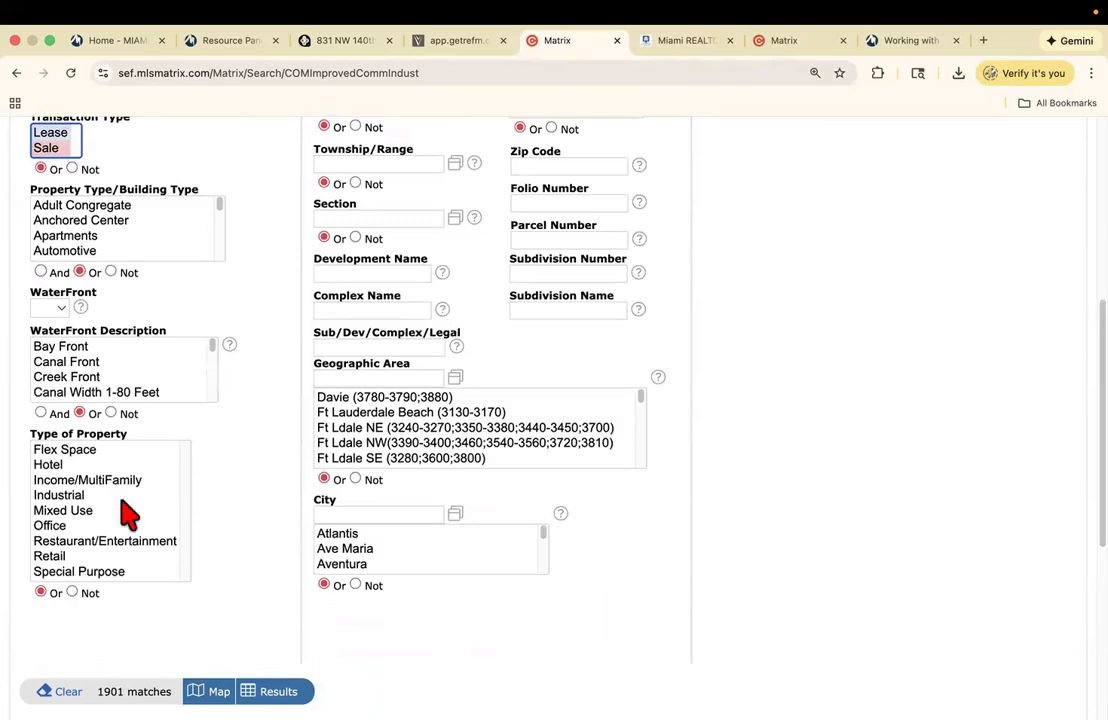
left_click(92, 480)
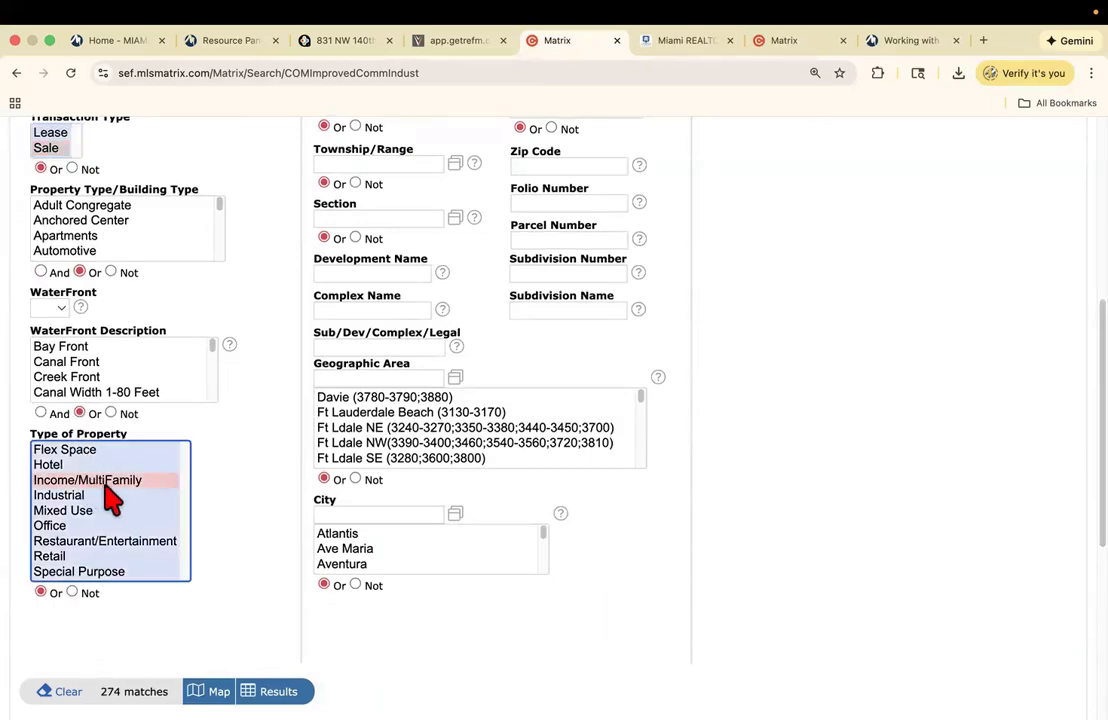
scroll(962, 485, "down", 5)
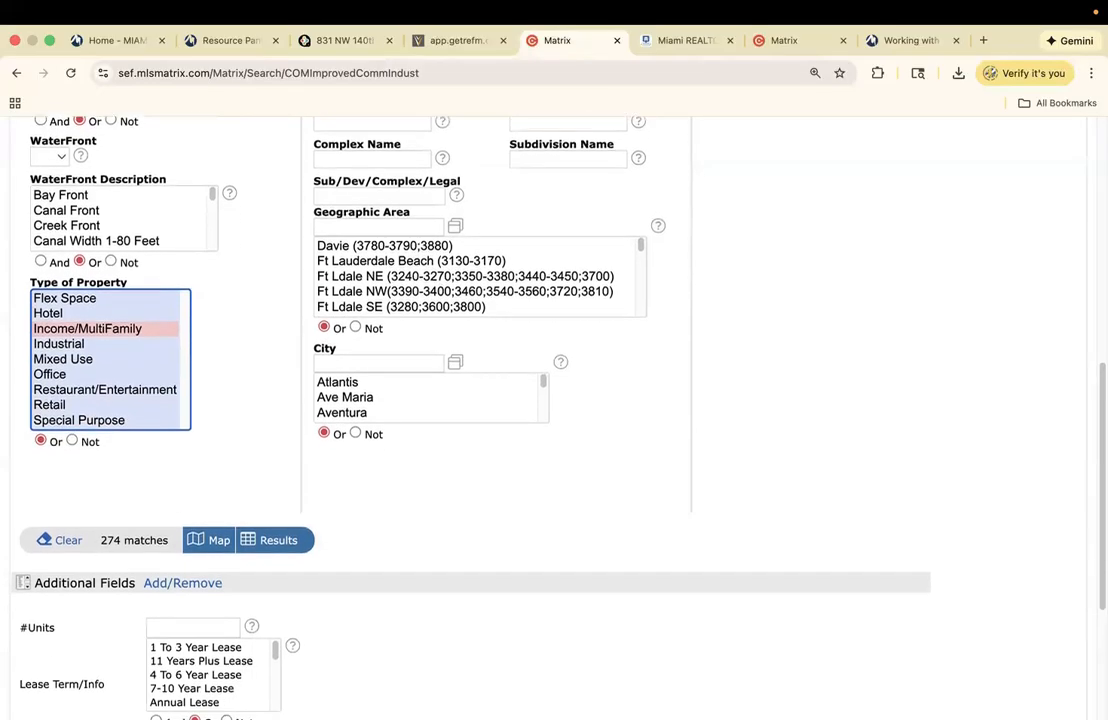
scroll(480, 400, "down", 1)
left_click(203, 532)
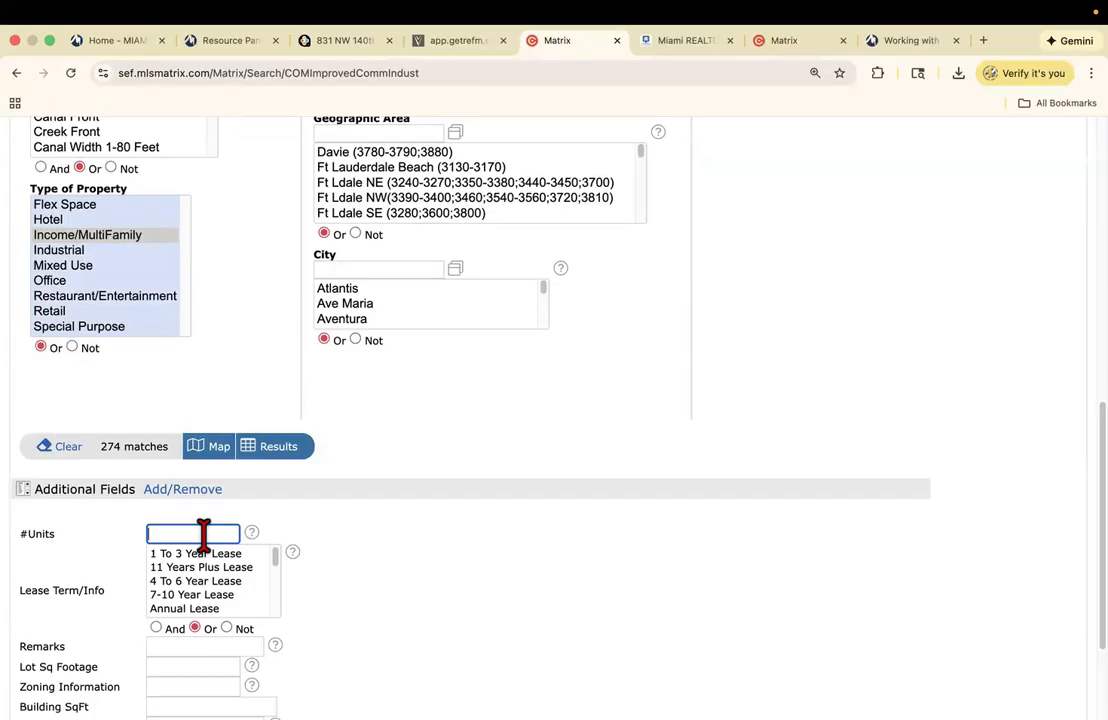
type("11-45")
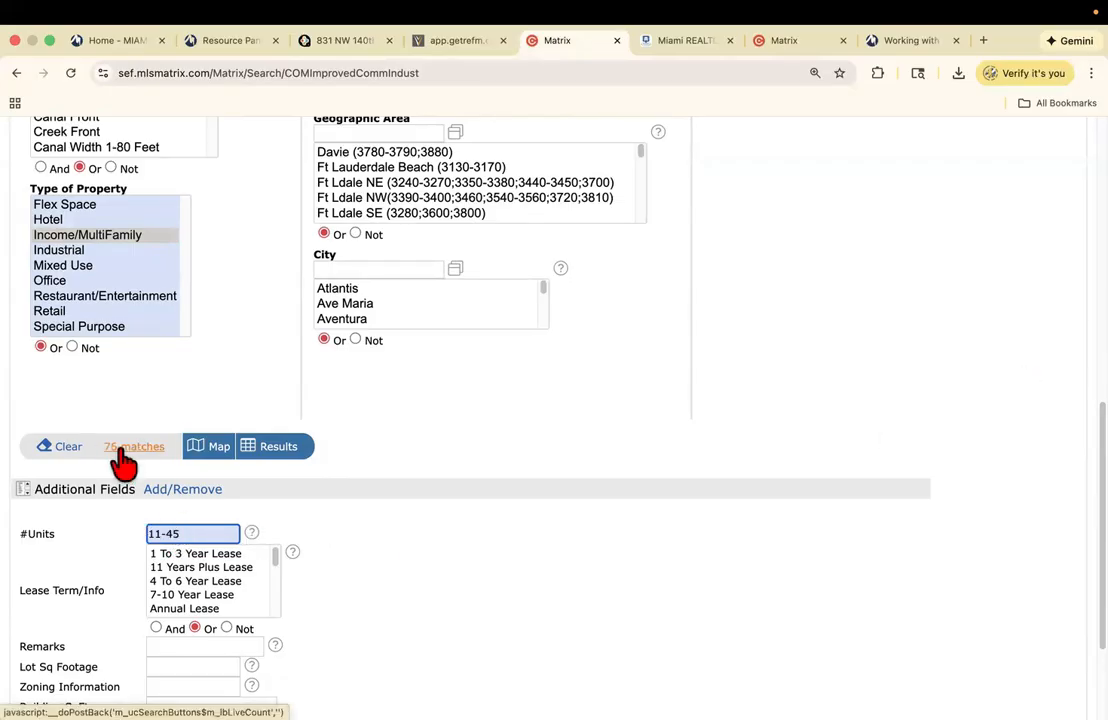
- Select Miami-Dade and Broward counties, bringing the search to 66 matches
scroll(717, 272, "up", 5)
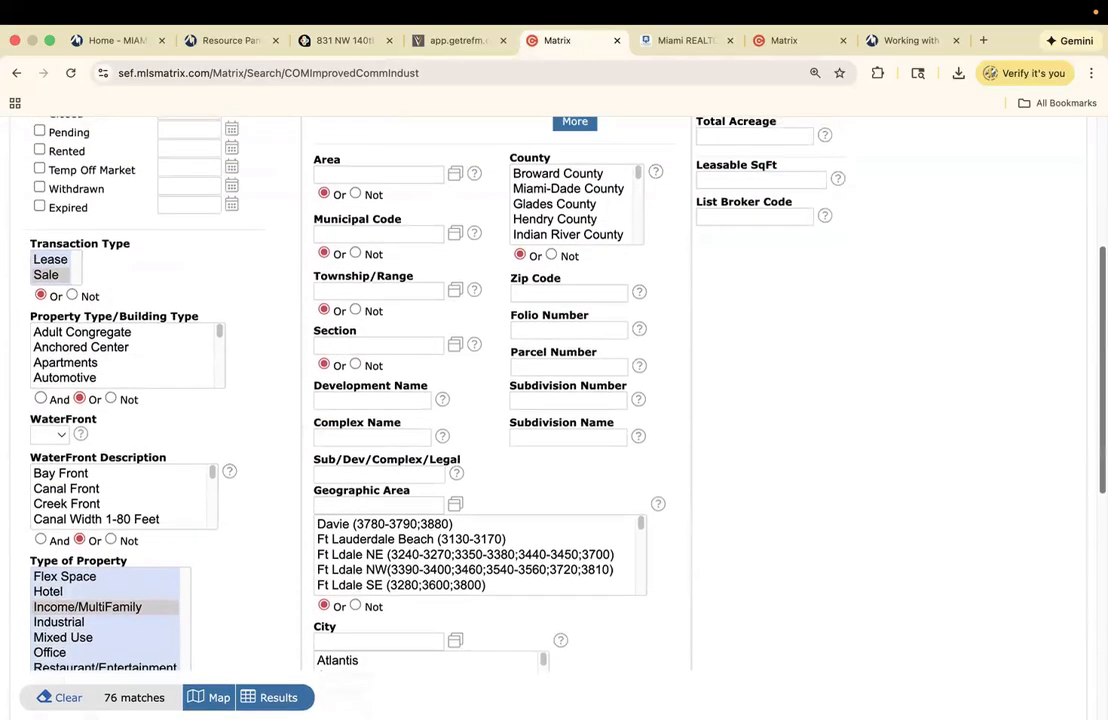
left_click(552, 192)
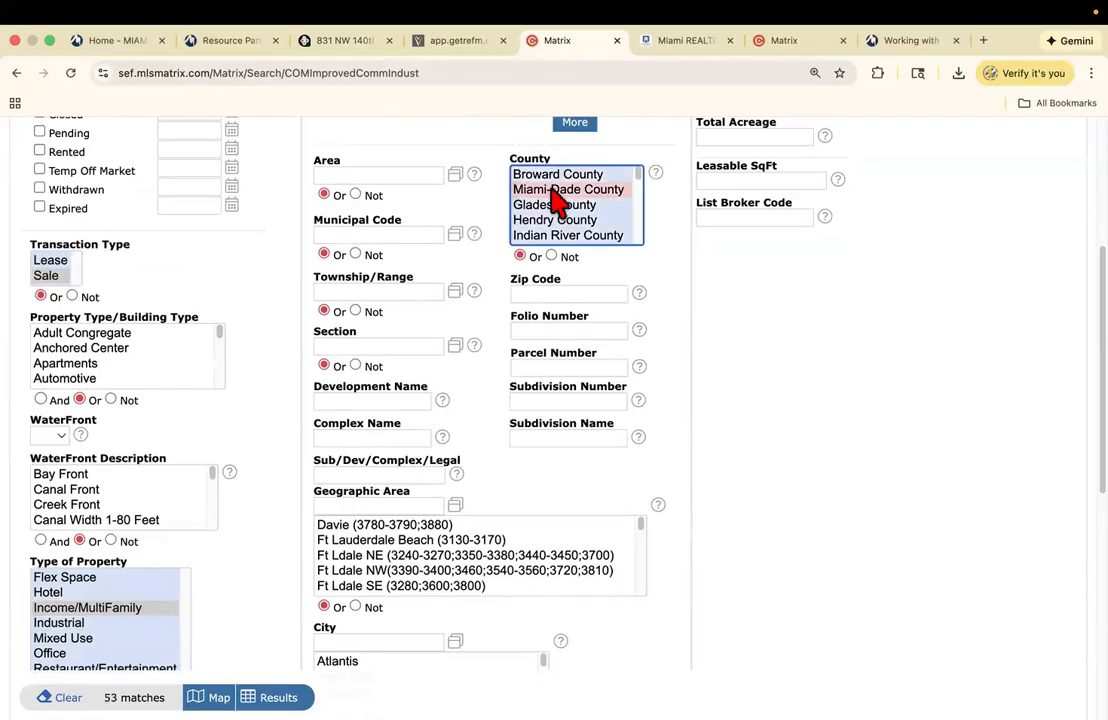
left_click(552, 176, "super")
left_click(552, 190, "super")
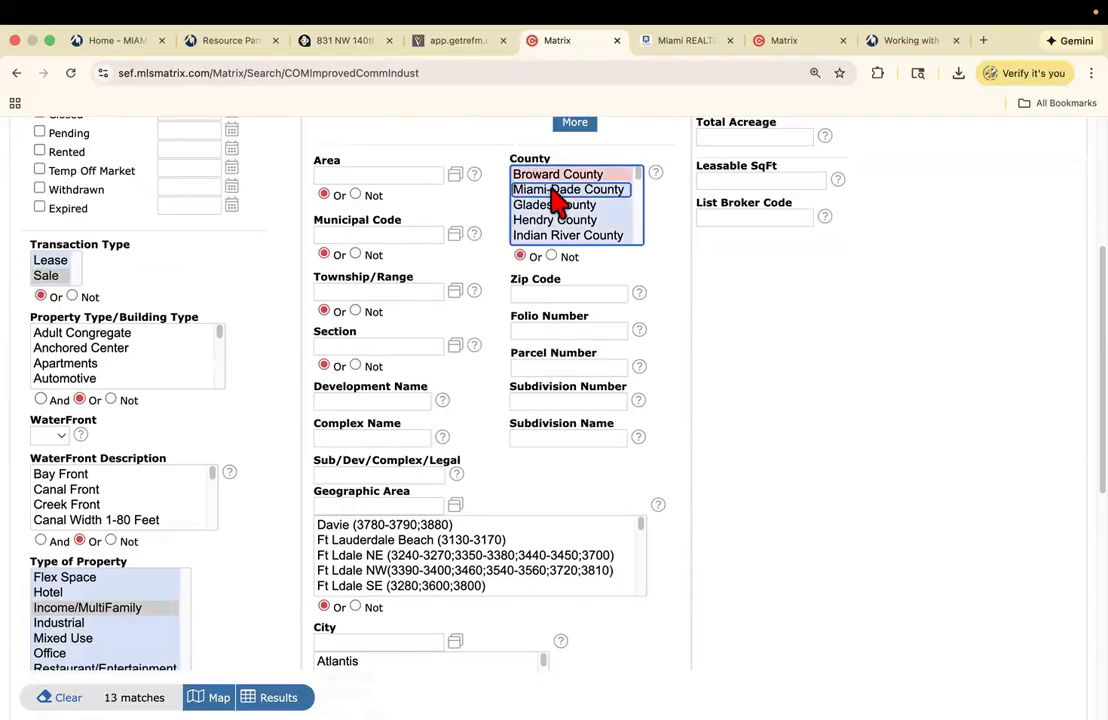
left_click(552, 190, "super")
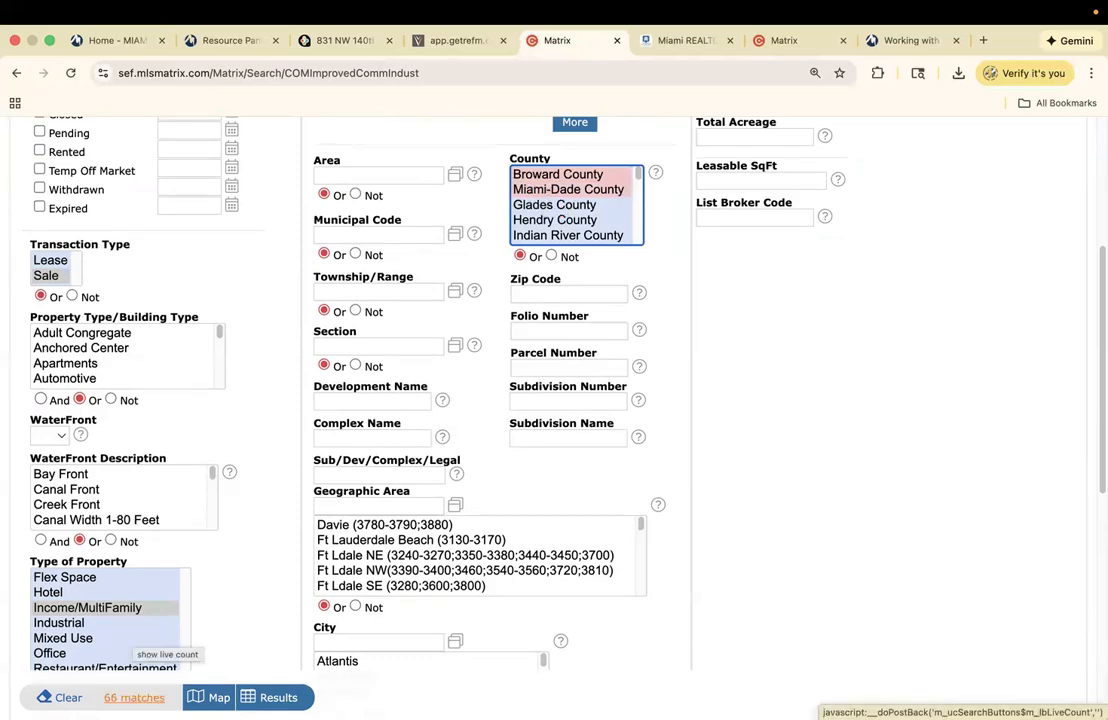
- Display the 66 matching listings, 25 per page, from the top of the results grid
left_click(278, 698)
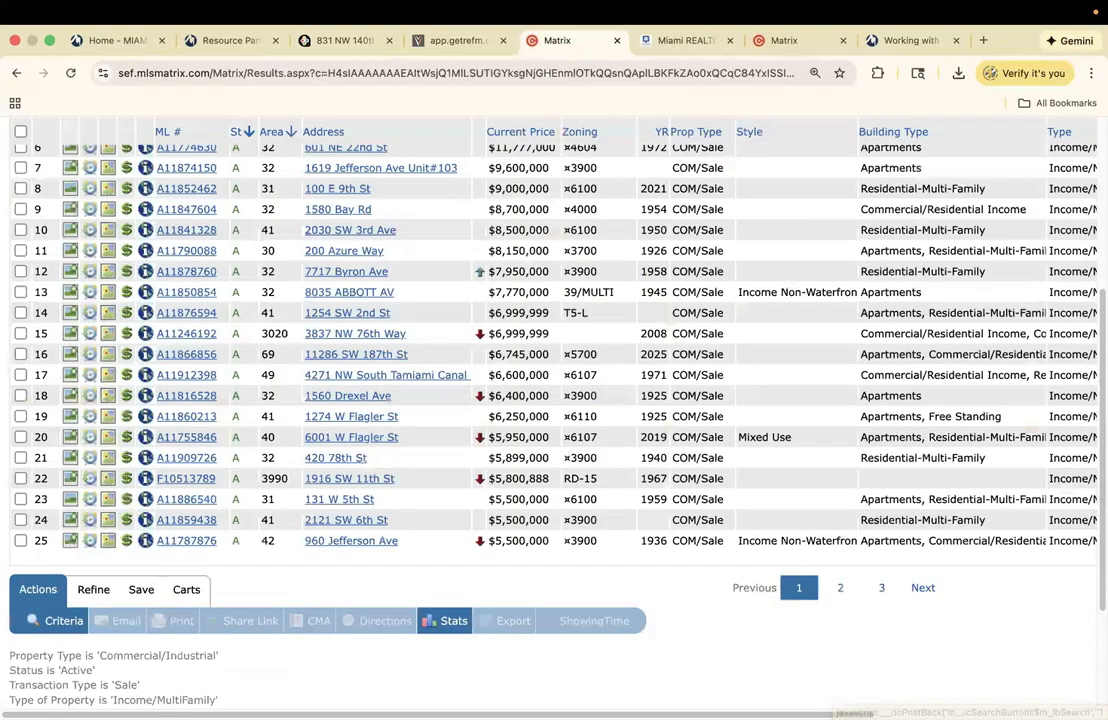
scroll(553, 390, "up", 1)
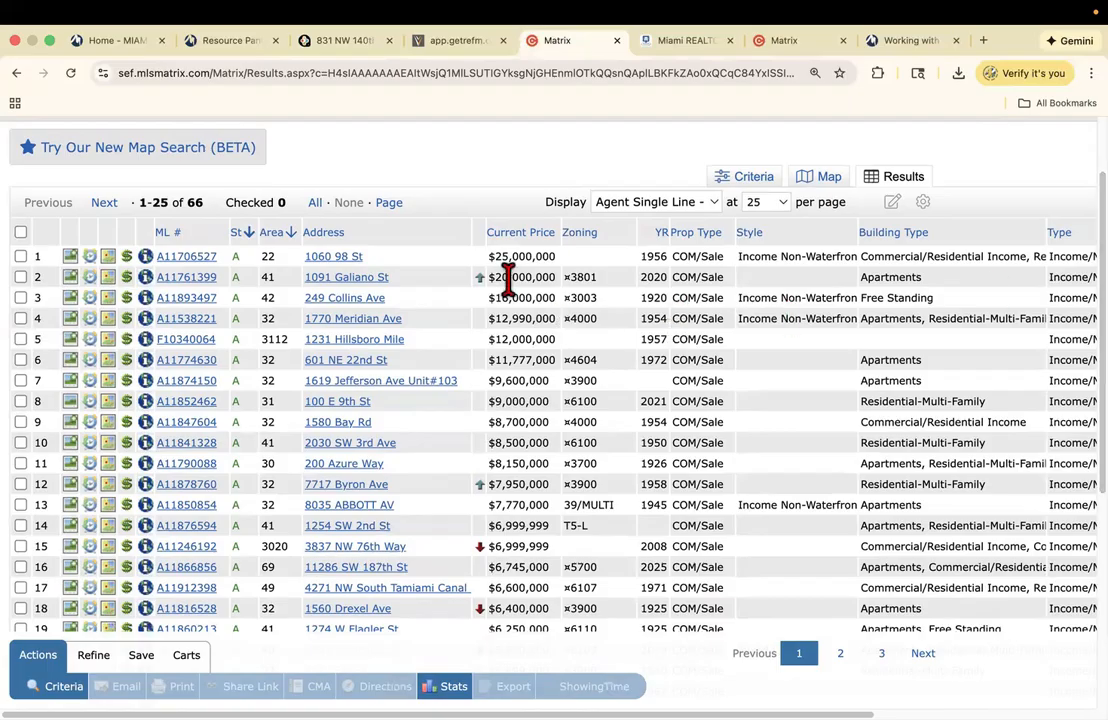
- Add City Name and #Units columns after Address in the results table
left_click(429, 234)
left_click(352, 350)
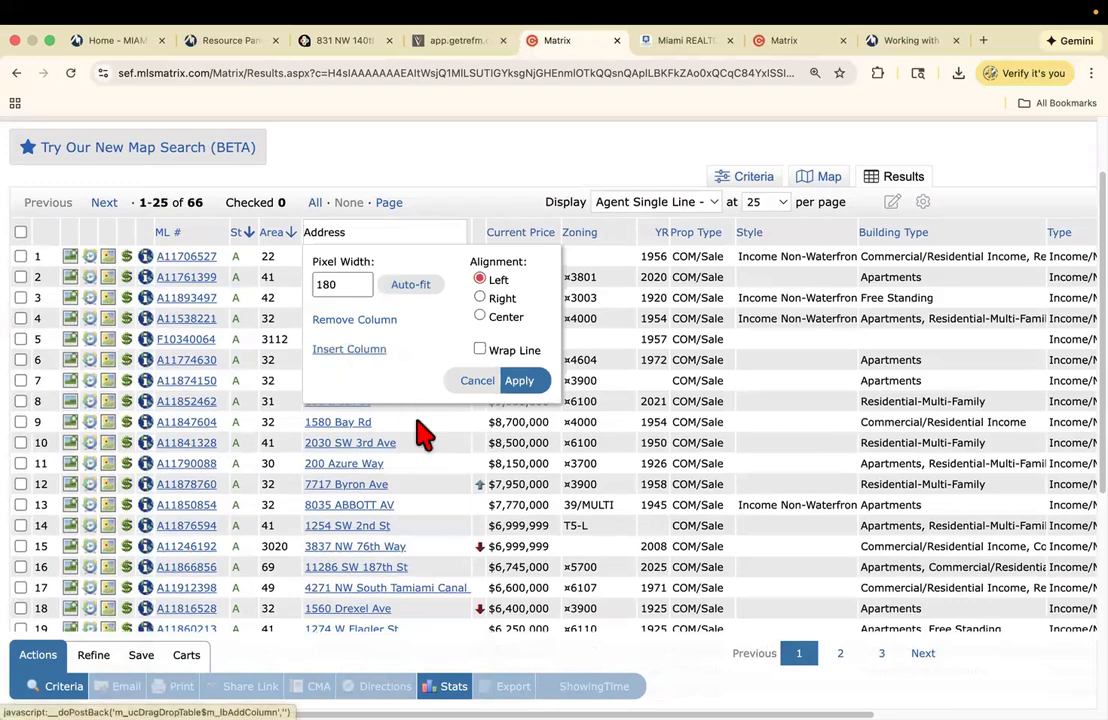
left_click(396, 434)
type("y name")
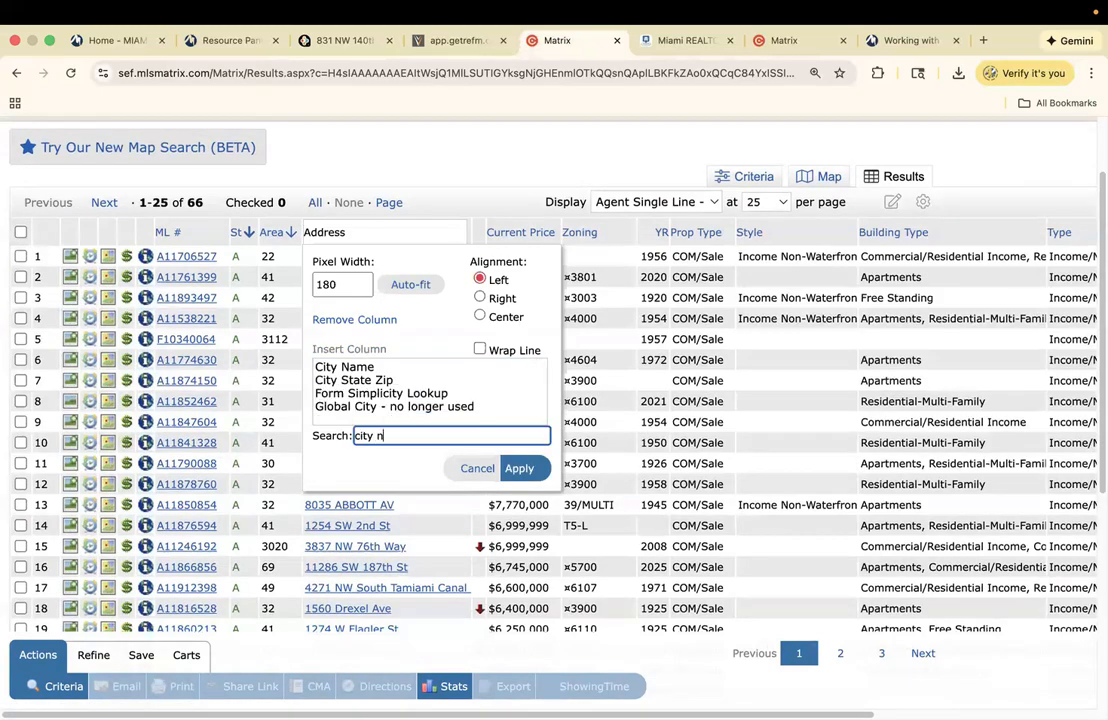
left_click(342, 367)
left_click(522, 470)
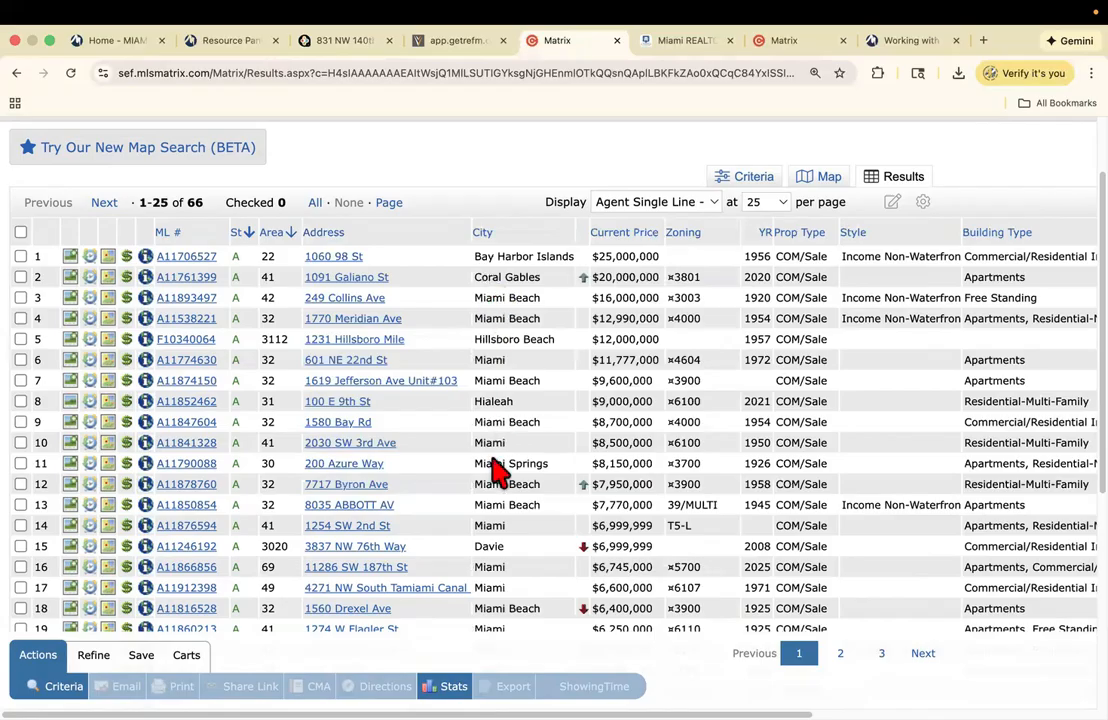
left_click(522, 234)
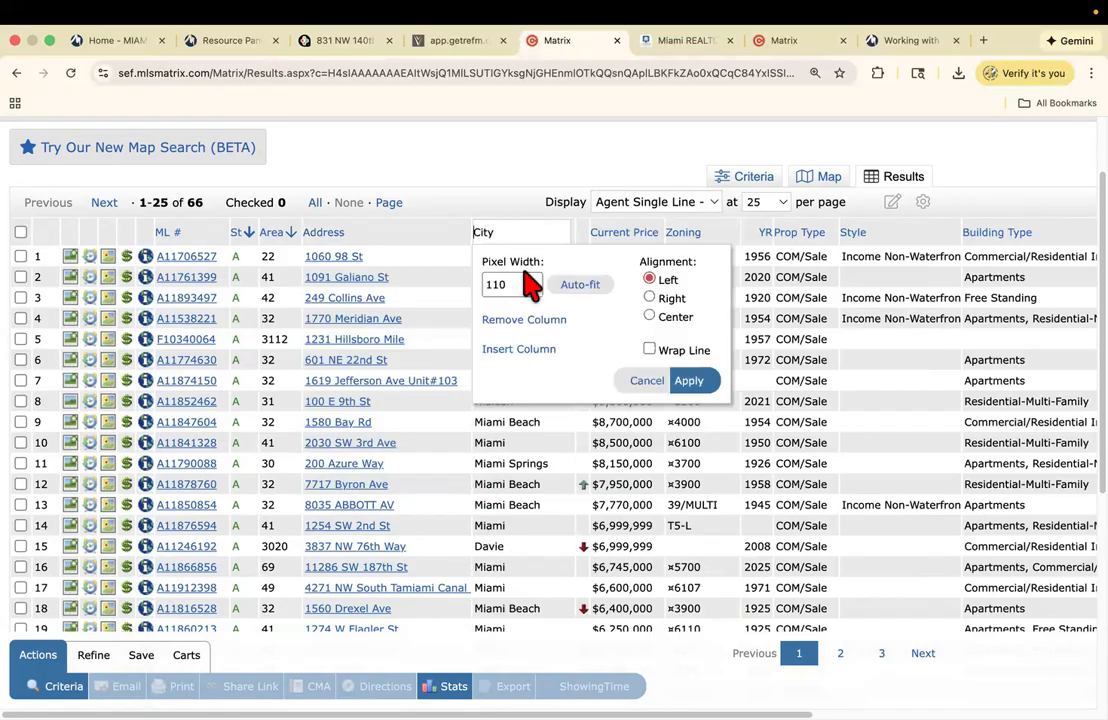
left_click(520, 350)
left_click(564, 435)
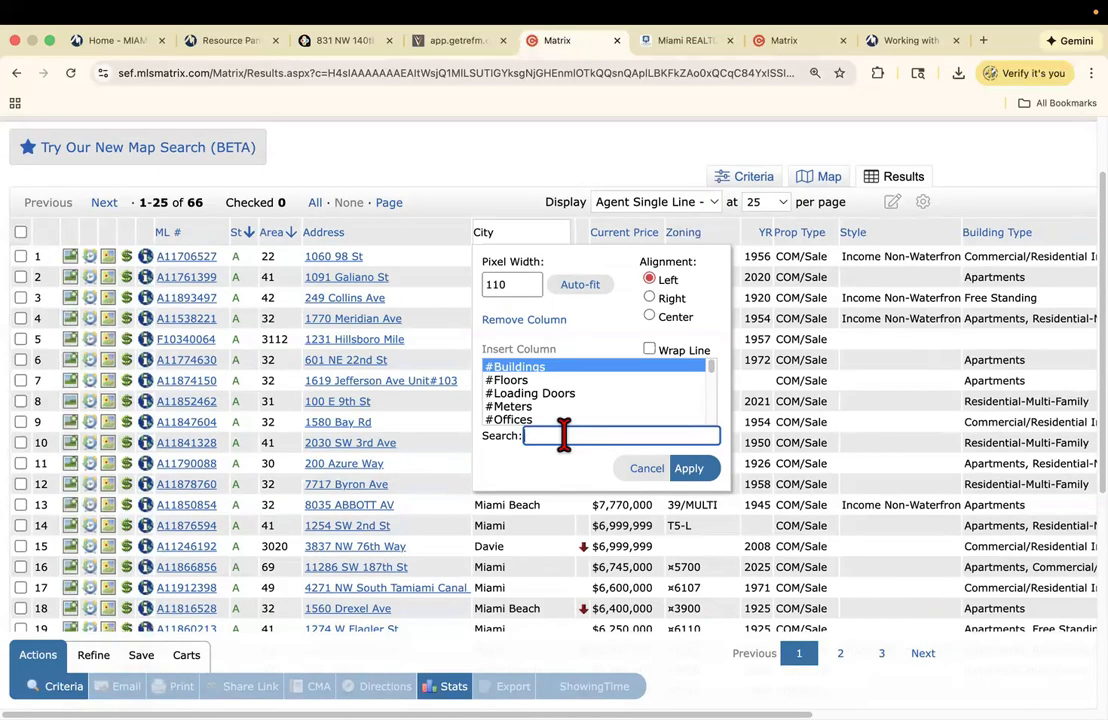
type("#units")
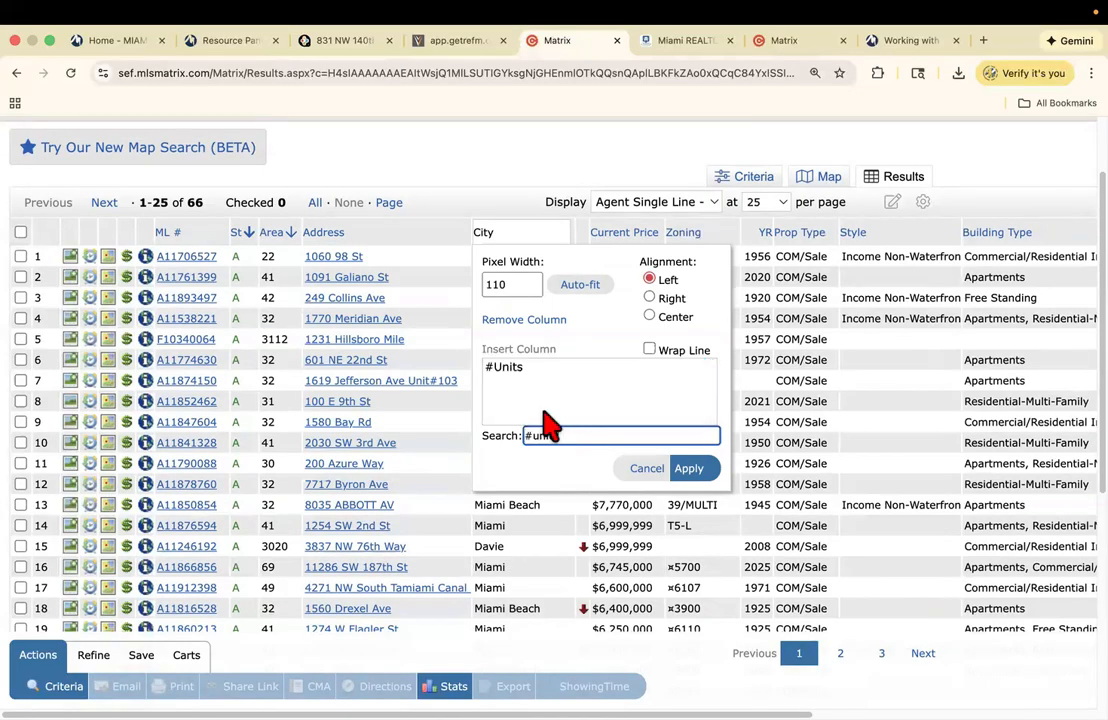
left_click(692, 472)
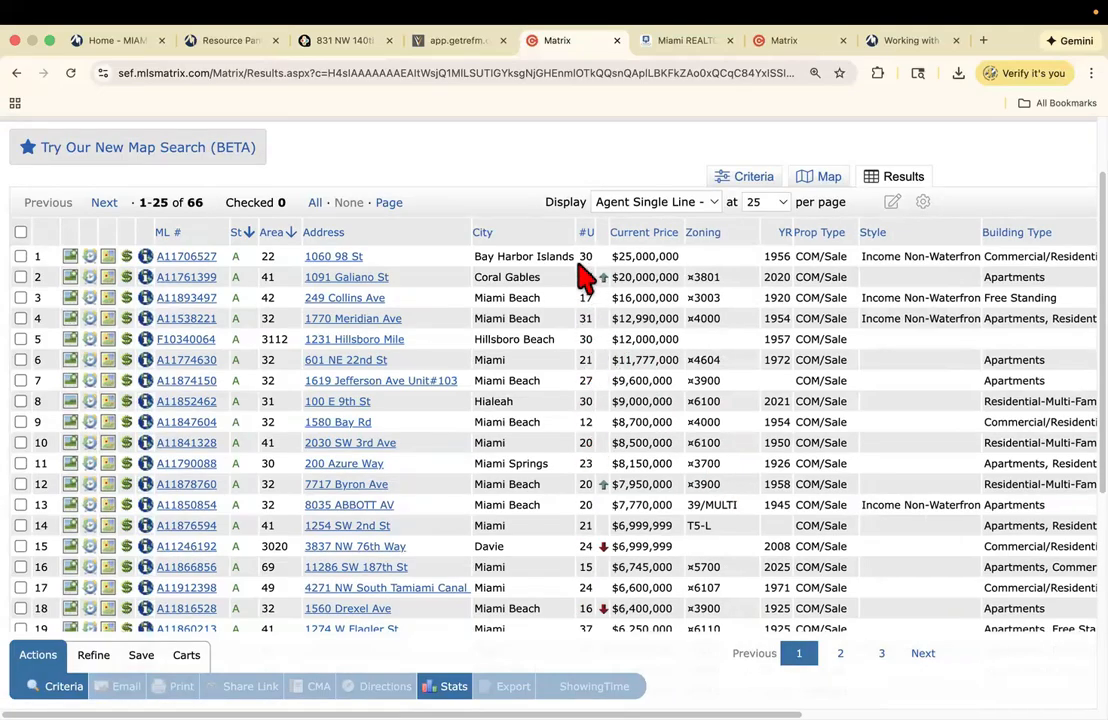
- Insert a Gross Operating Income column next to ML #
left_click(205, 231)
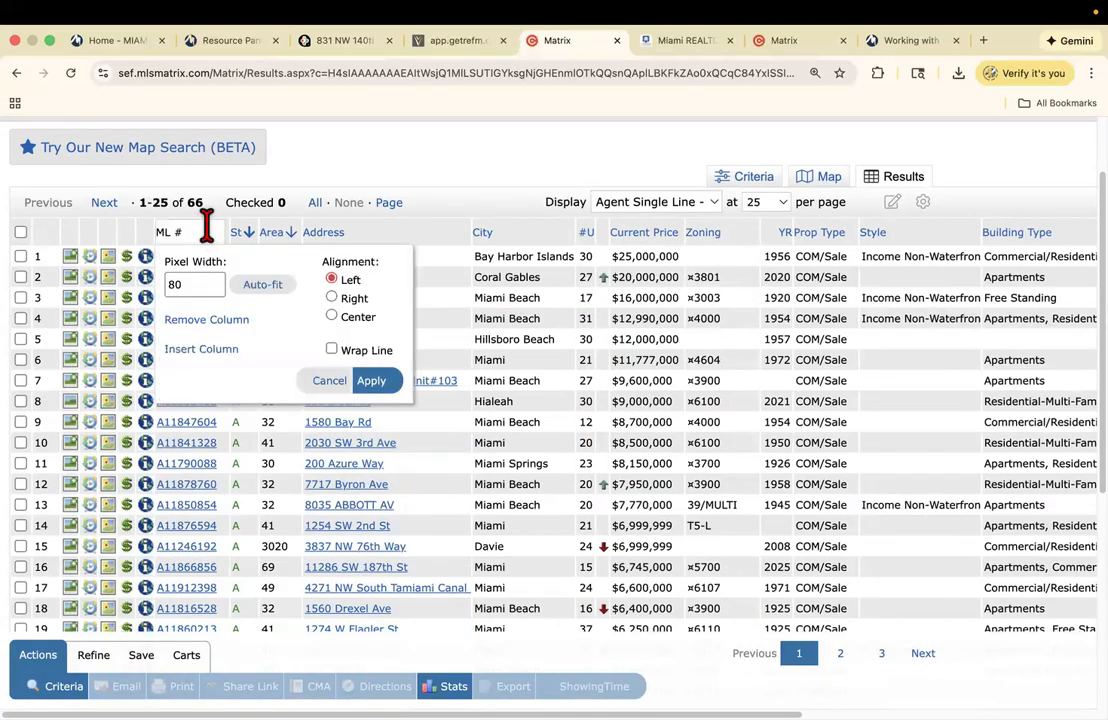
left_click(210, 350)
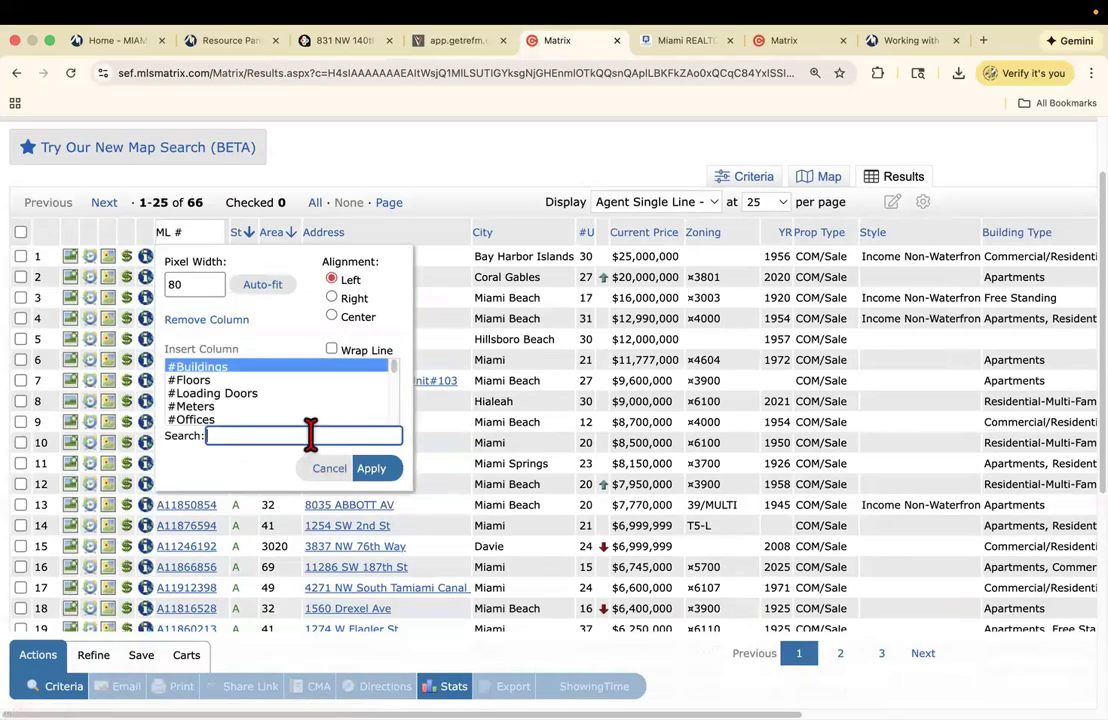
left_click(309, 437)
type("gross ope")
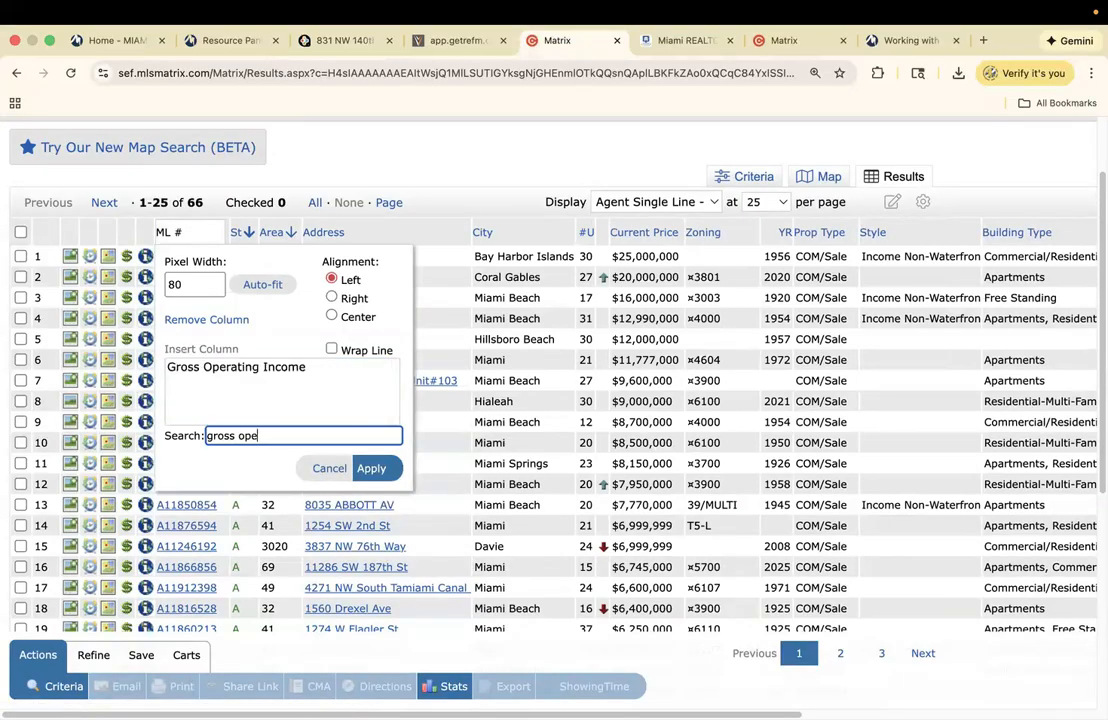
type("ra")
key("BackSpace")
type("rating")
left_click(283, 389)
left_click(272, 368)
left_click(371, 468)
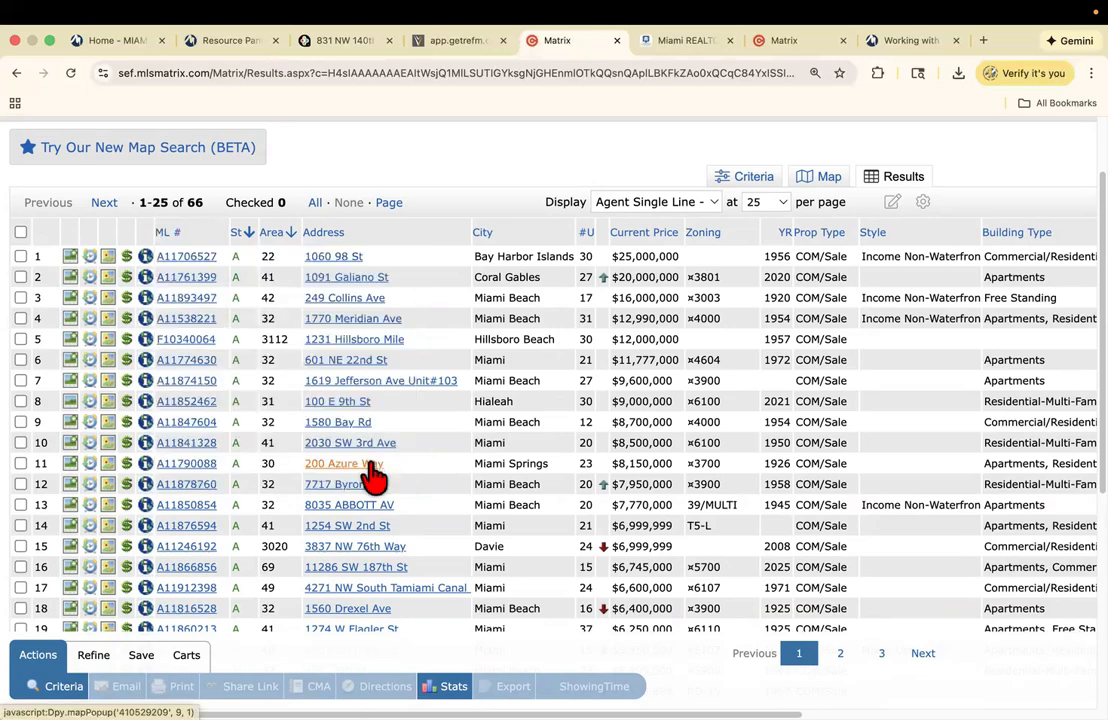
- Add Net Operating Income and Total Expenses columns, then sort by GOI$
left_click(210, 230)
left_click(215, 352)
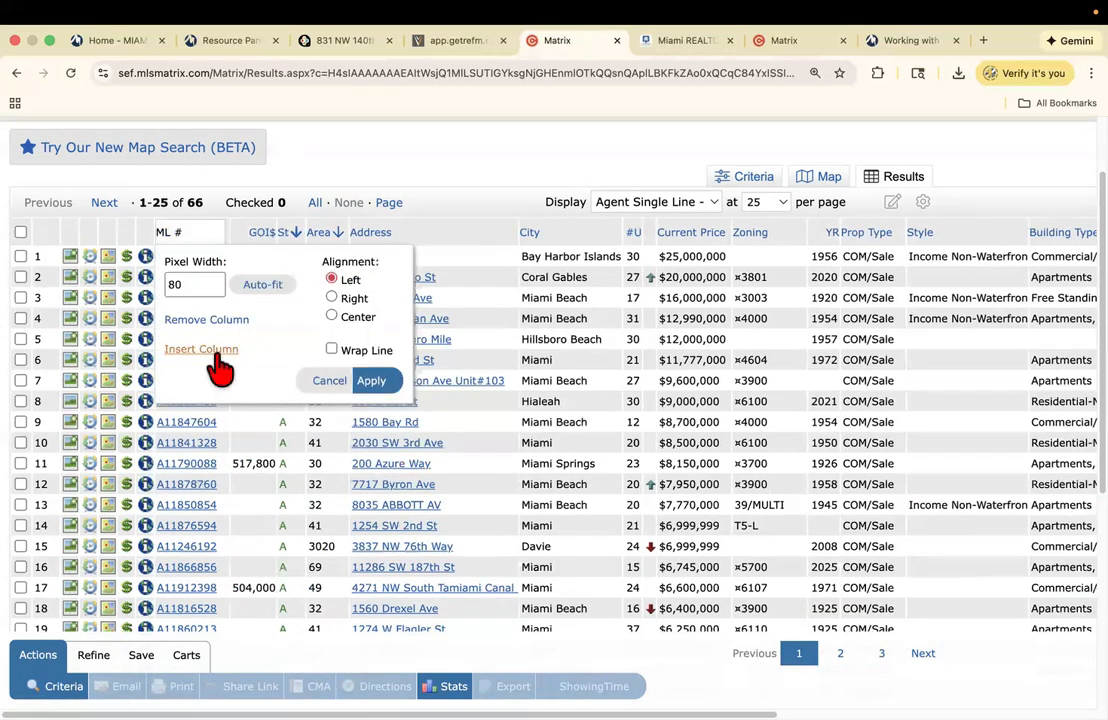
left_click(290, 434)
type("ne")
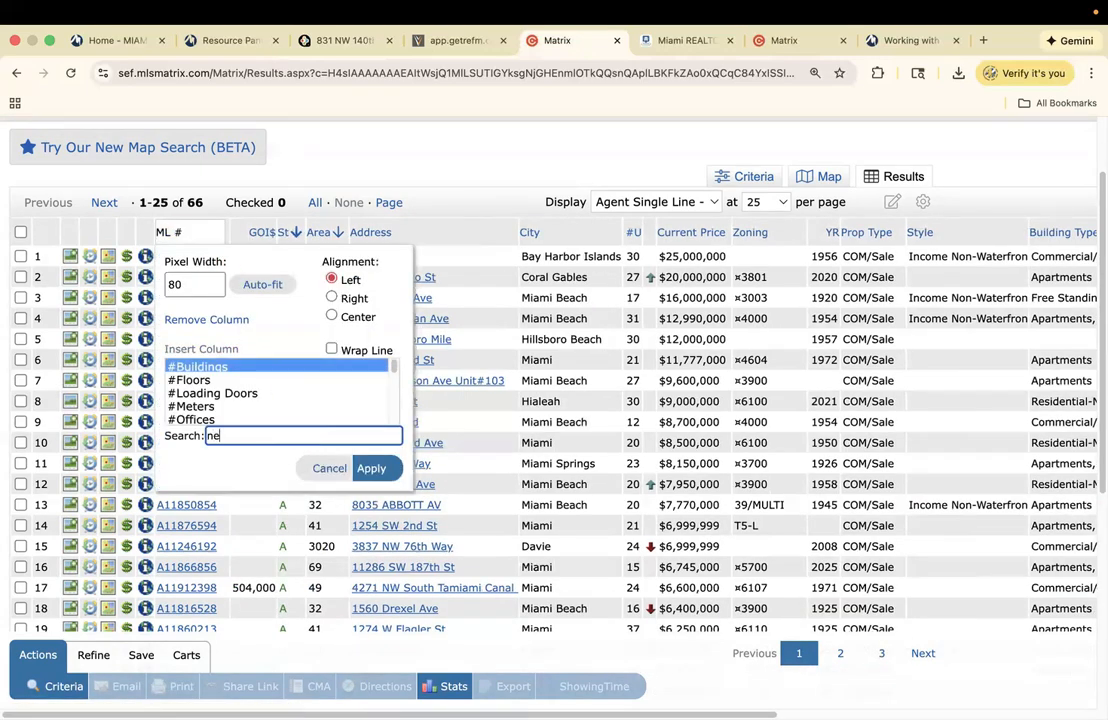
type("t operat")
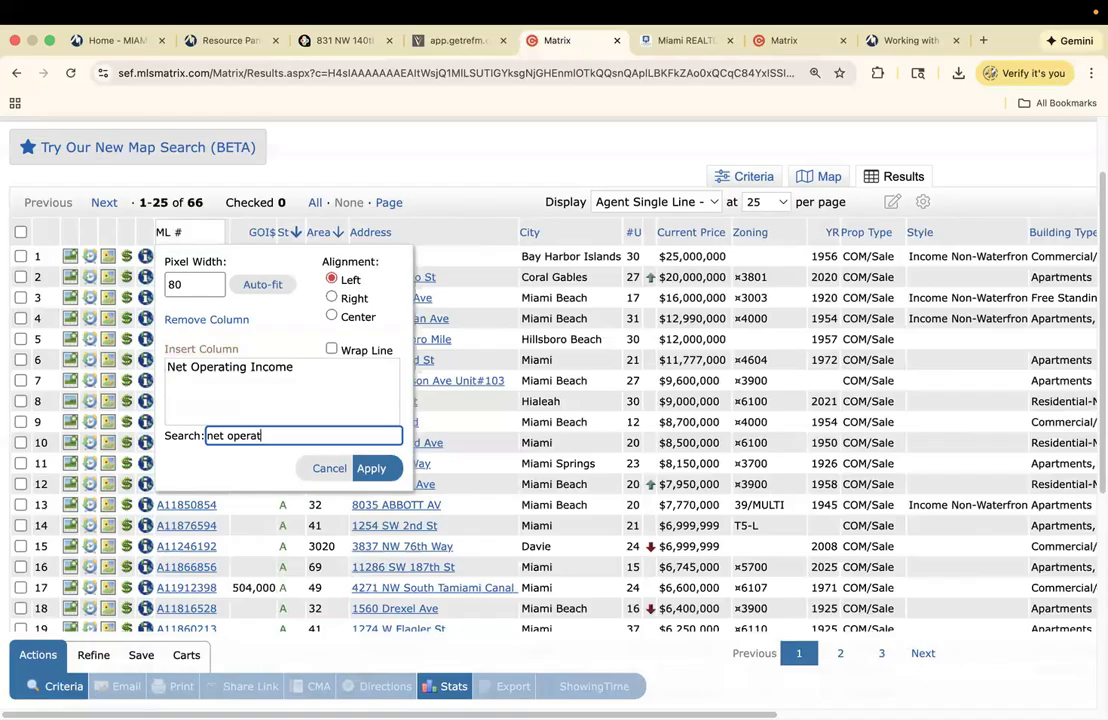
type("ing income")
left_click(240, 367)
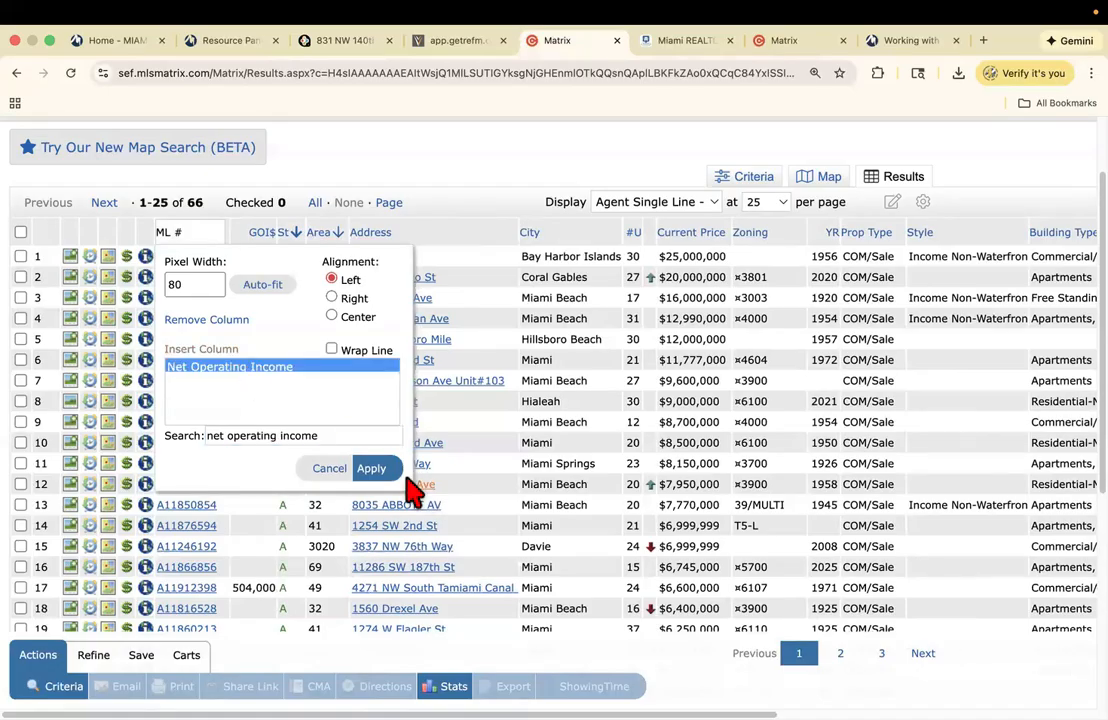
left_click(371, 468)
left_click(213, 235)
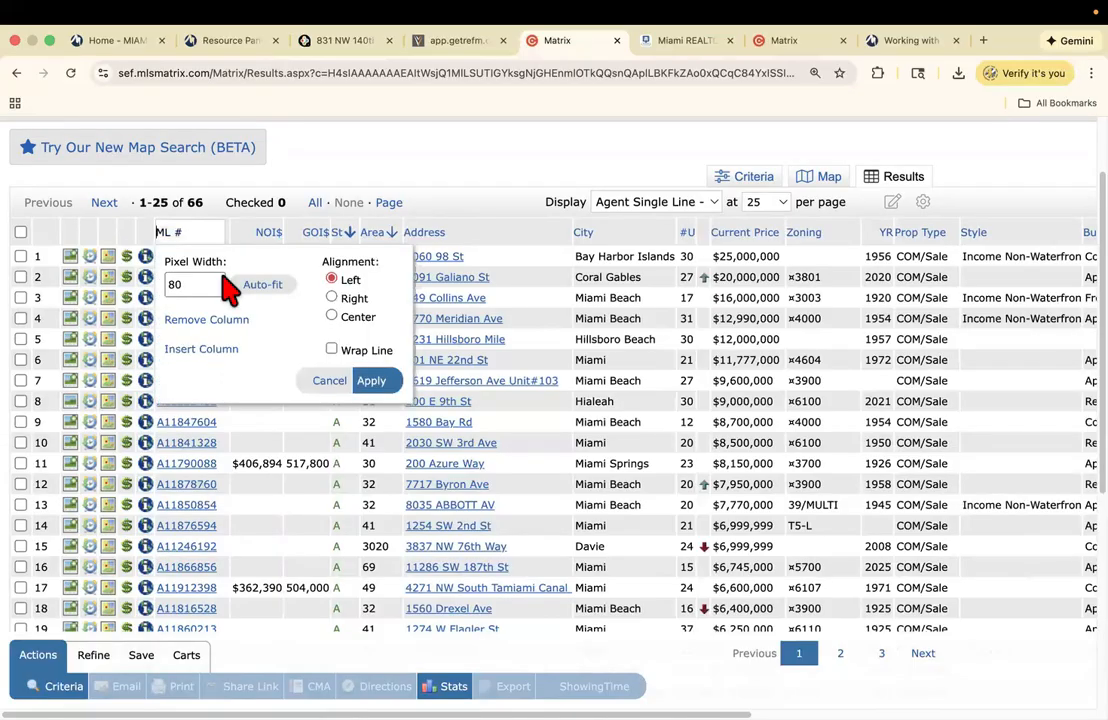
left_click(210, 349)
left_click(246, 432)
type("t")
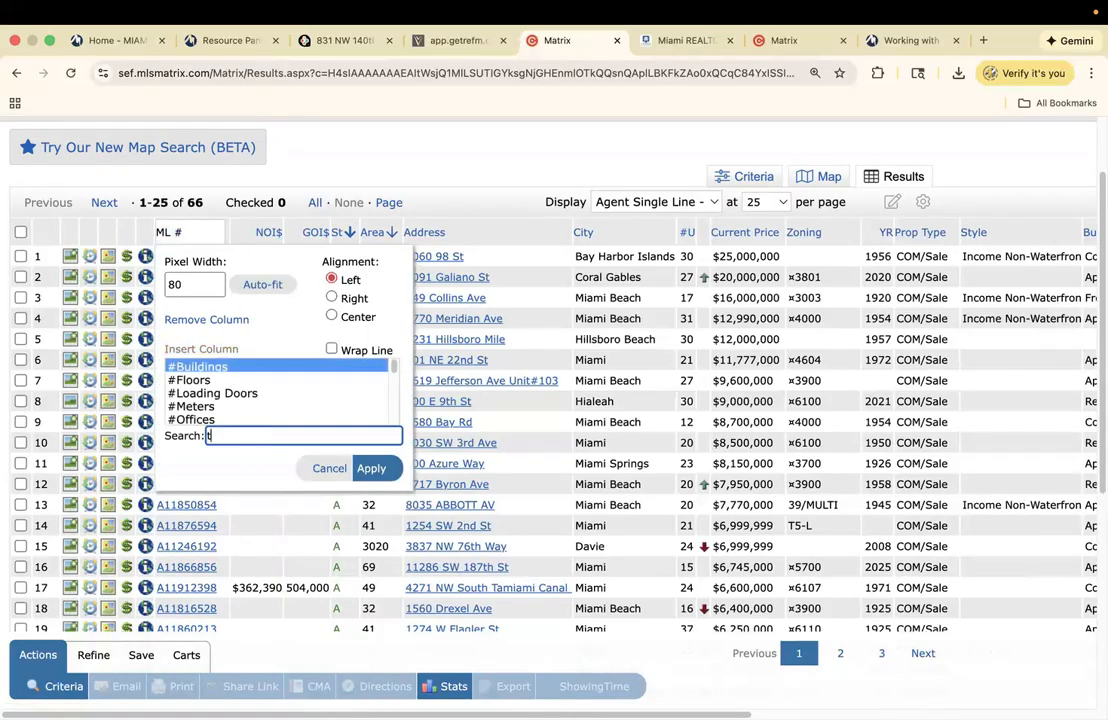
type("otal expenses")
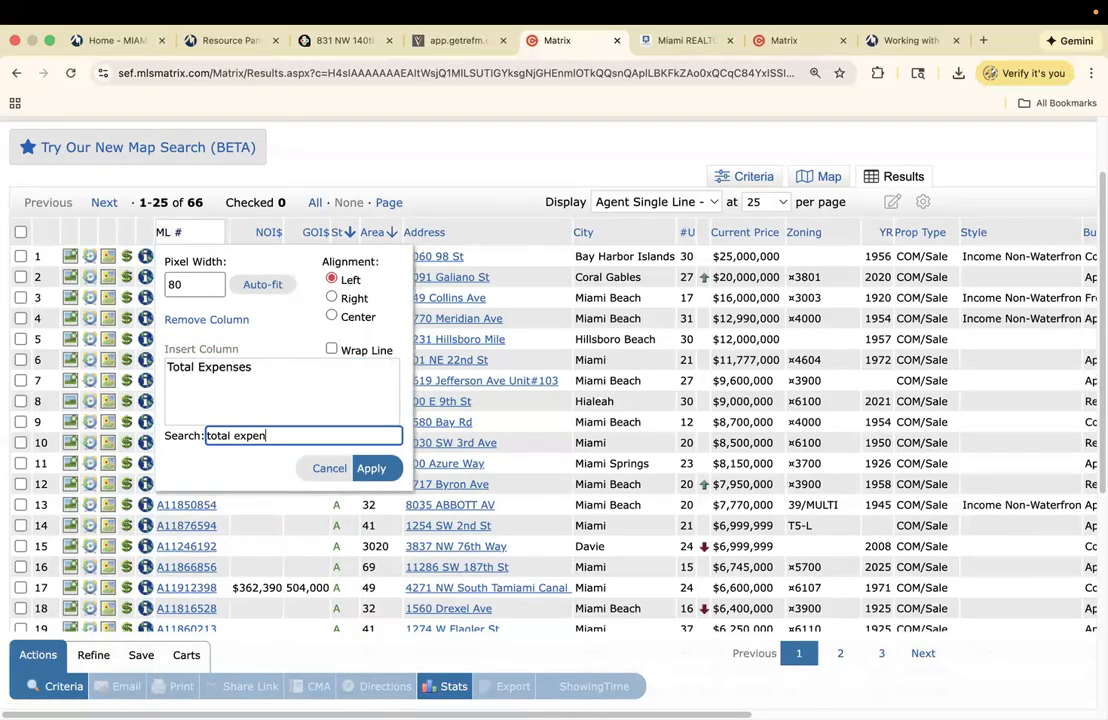
left_click(217, 374)
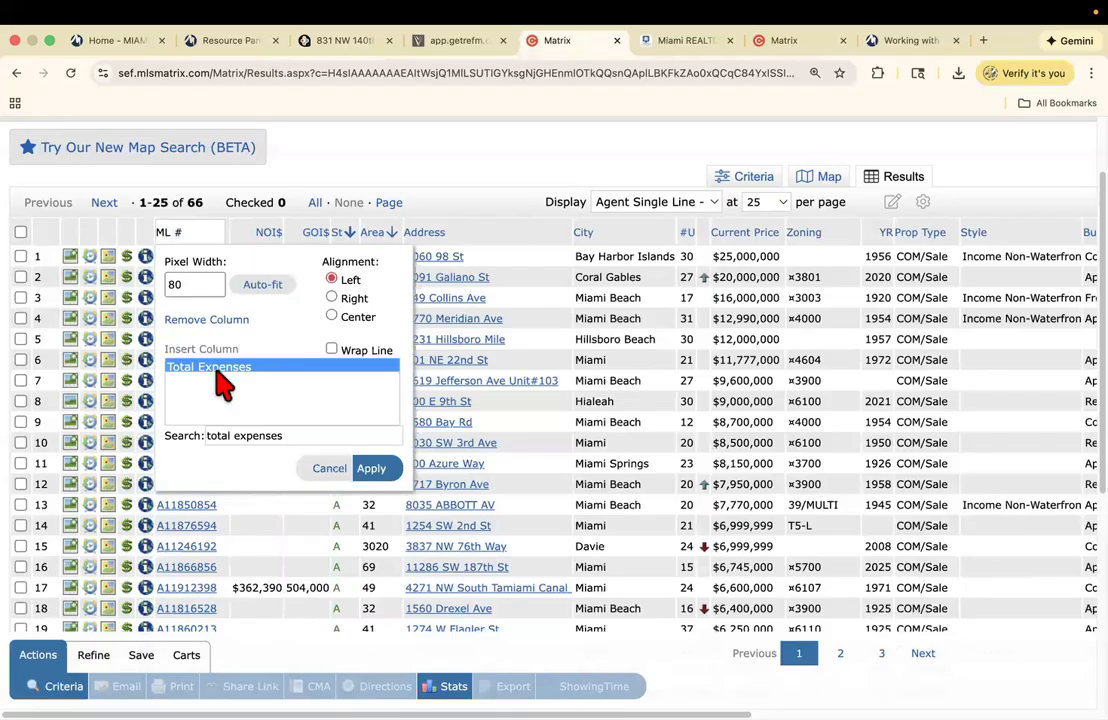
left_click(374, 471)
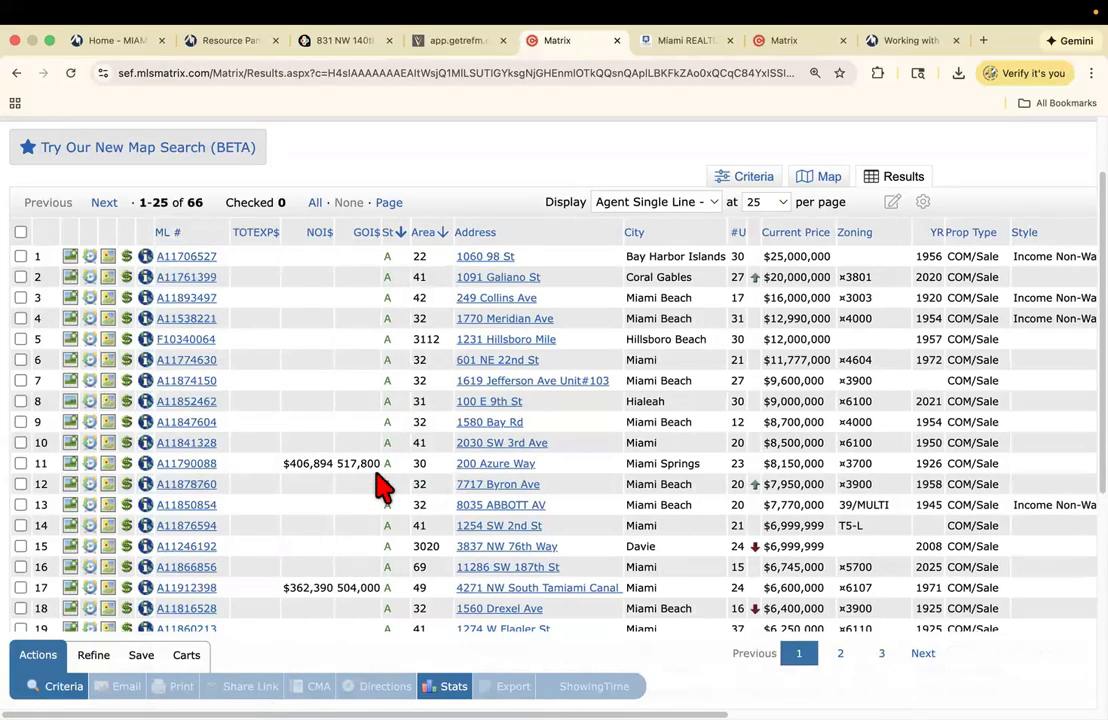
left_click(362, 236)
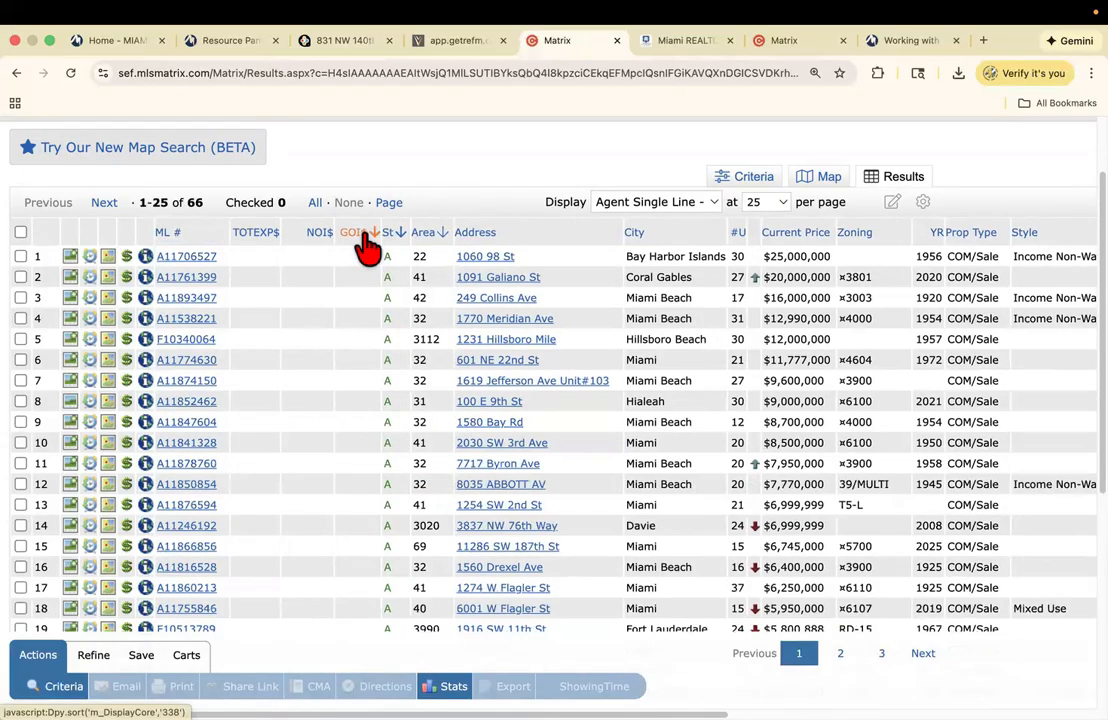
left_click(367, 240)
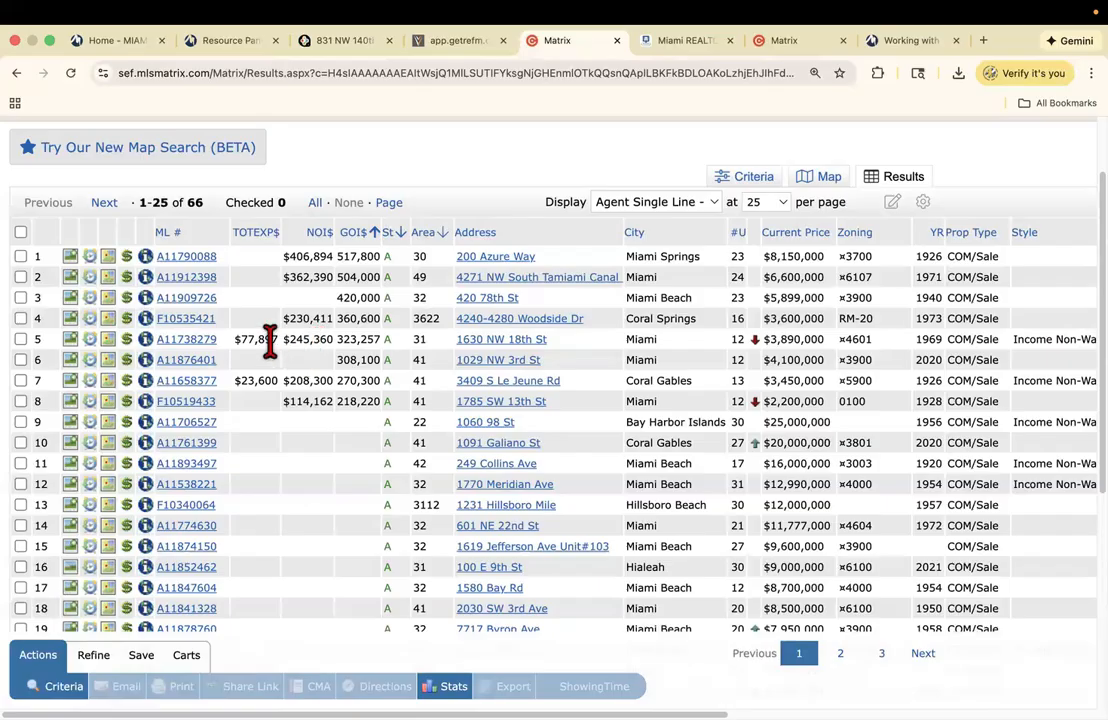
left_click(194, 341)
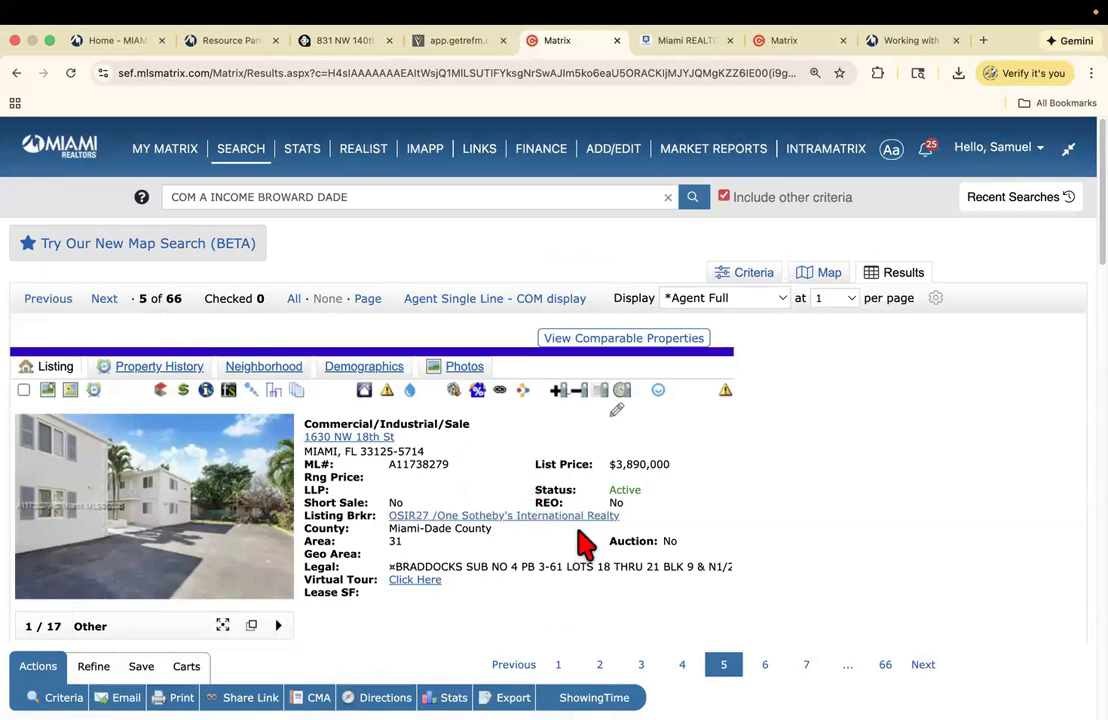
left_click(538, 298)
scroll(745, 260, "down", 2)
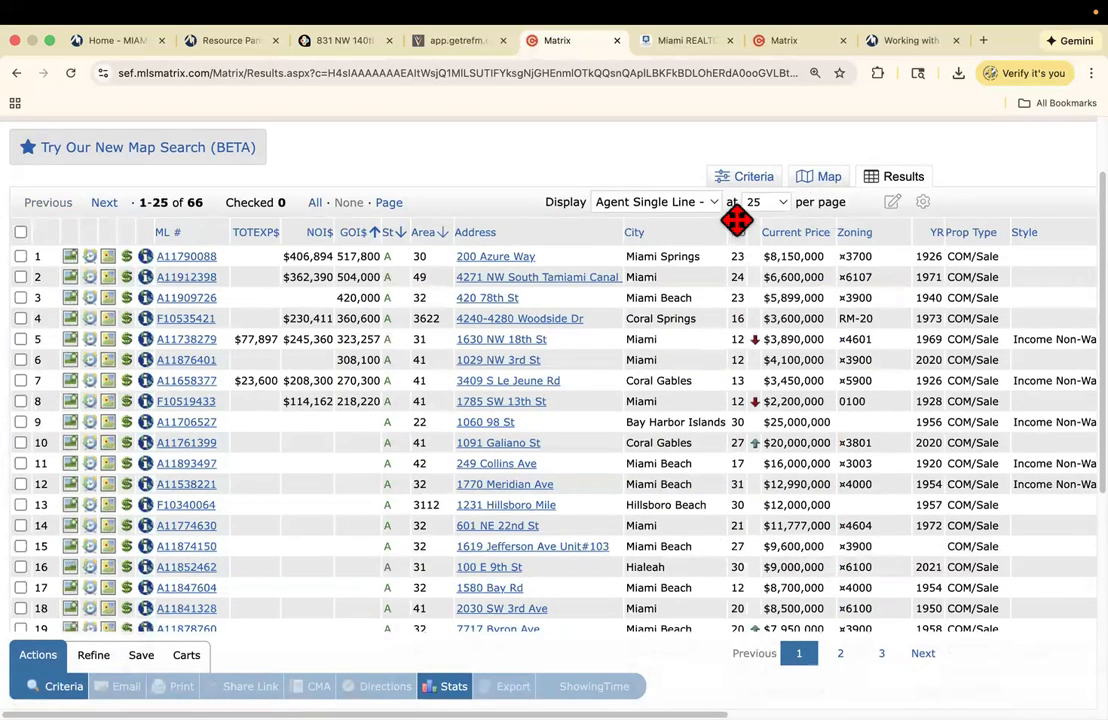
left_click_drag(736, 220, 389, 260)
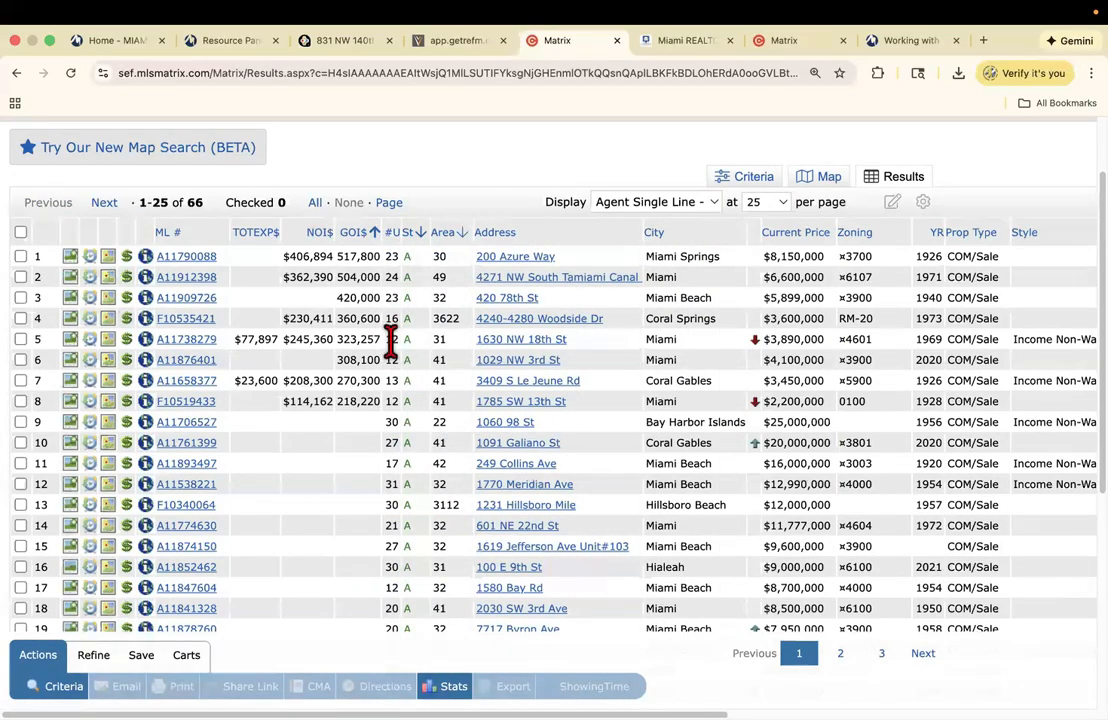
left_click(207, 345)
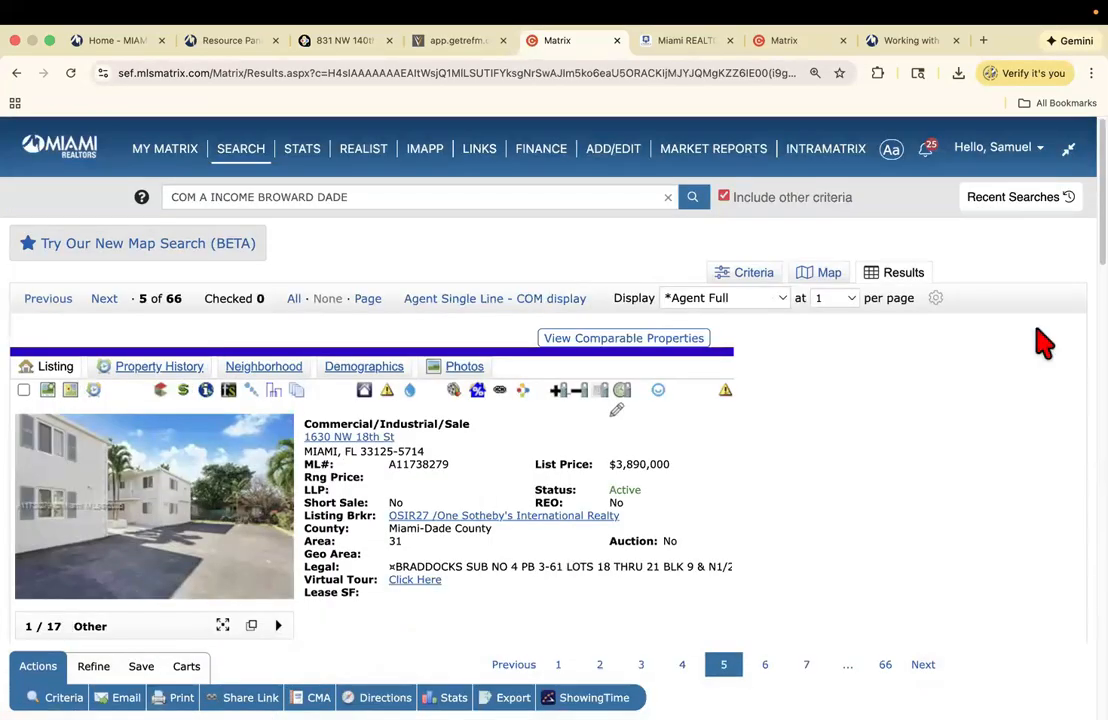
scroll(1039, 341, "down", 3)
scroll(548, 380, "down", 5)
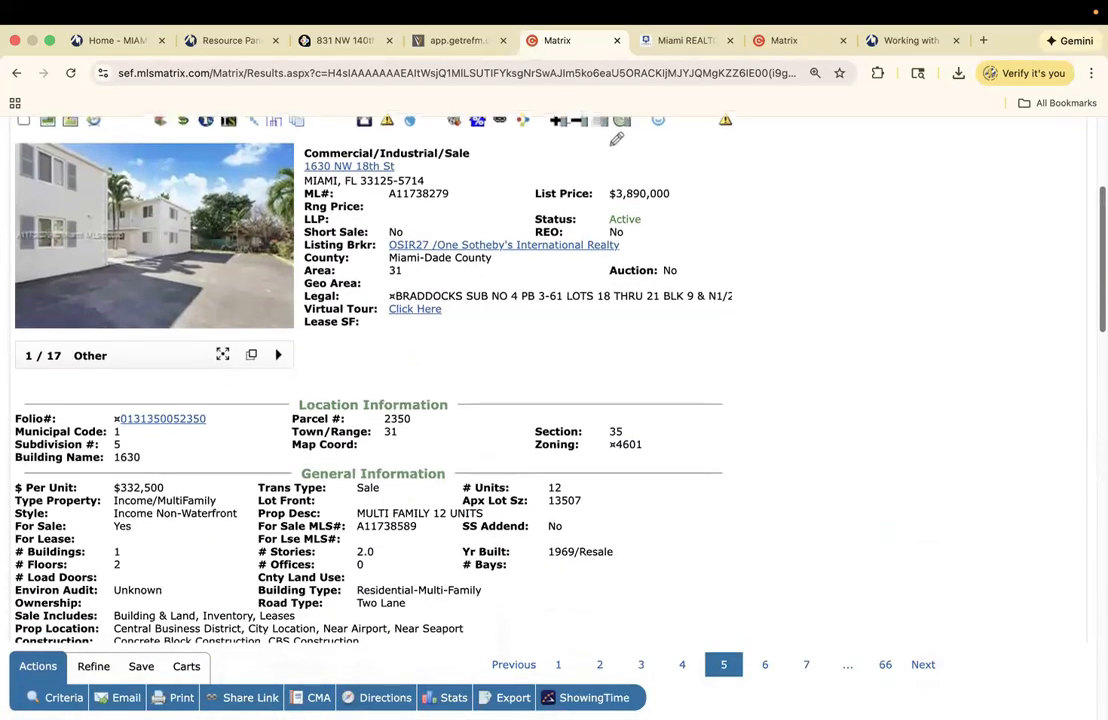
scroll(548, 380, "down", 4)
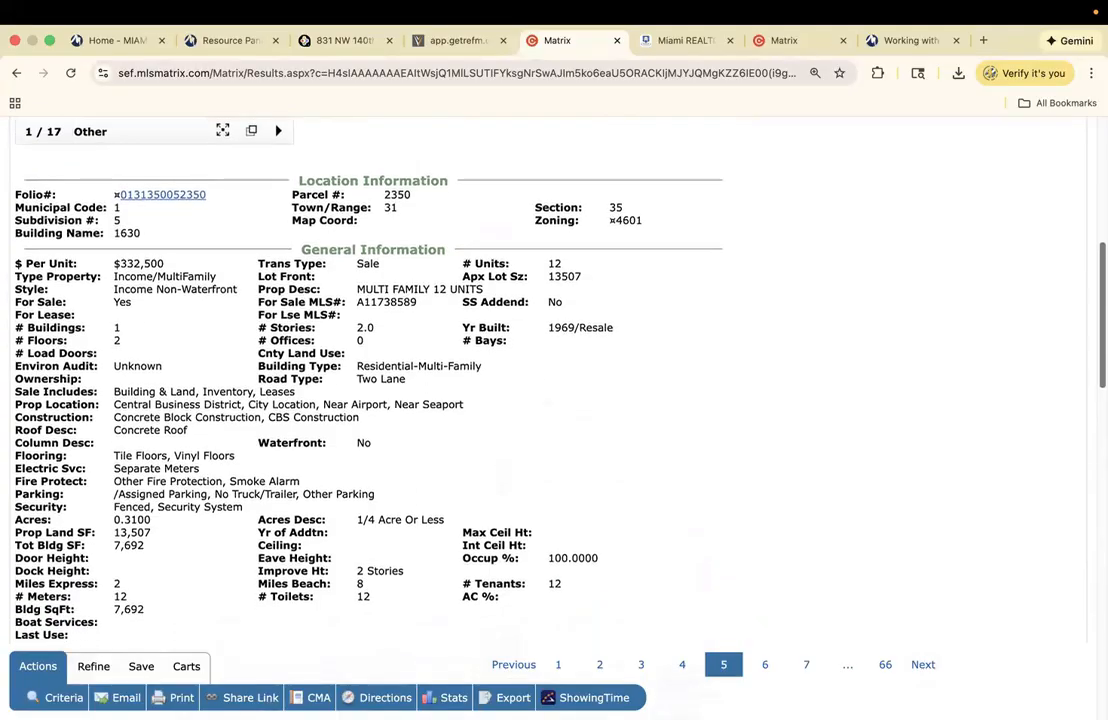
scroll(548, 380, "down", 3)
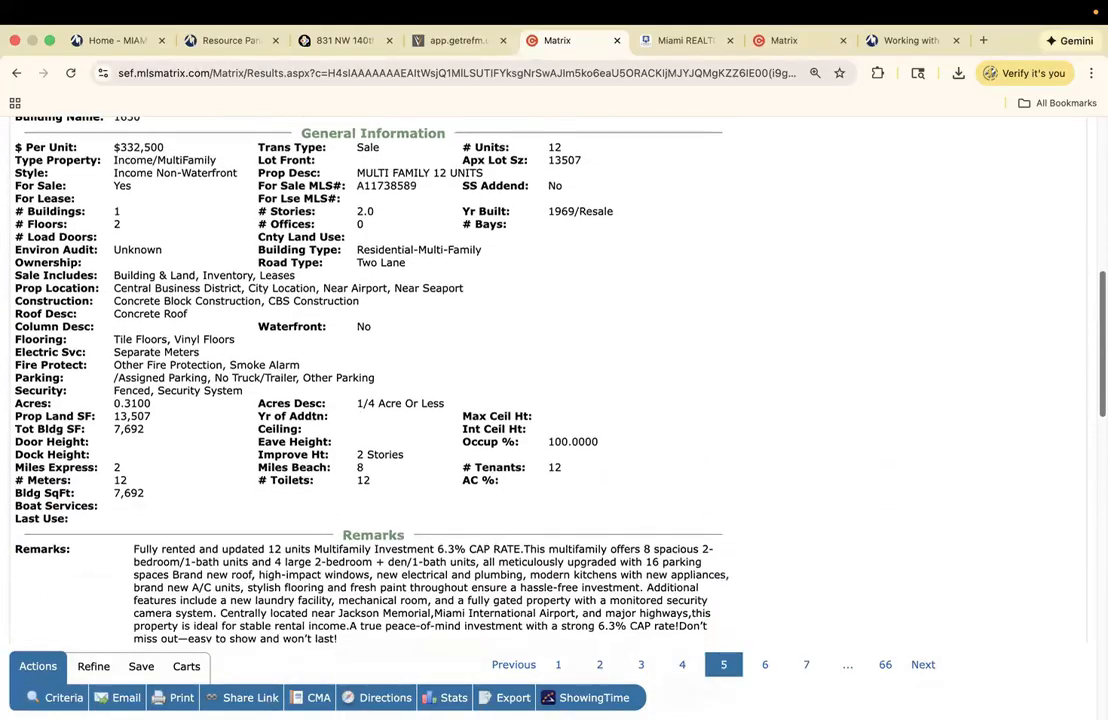
scroll(548, 380, "down", 2)
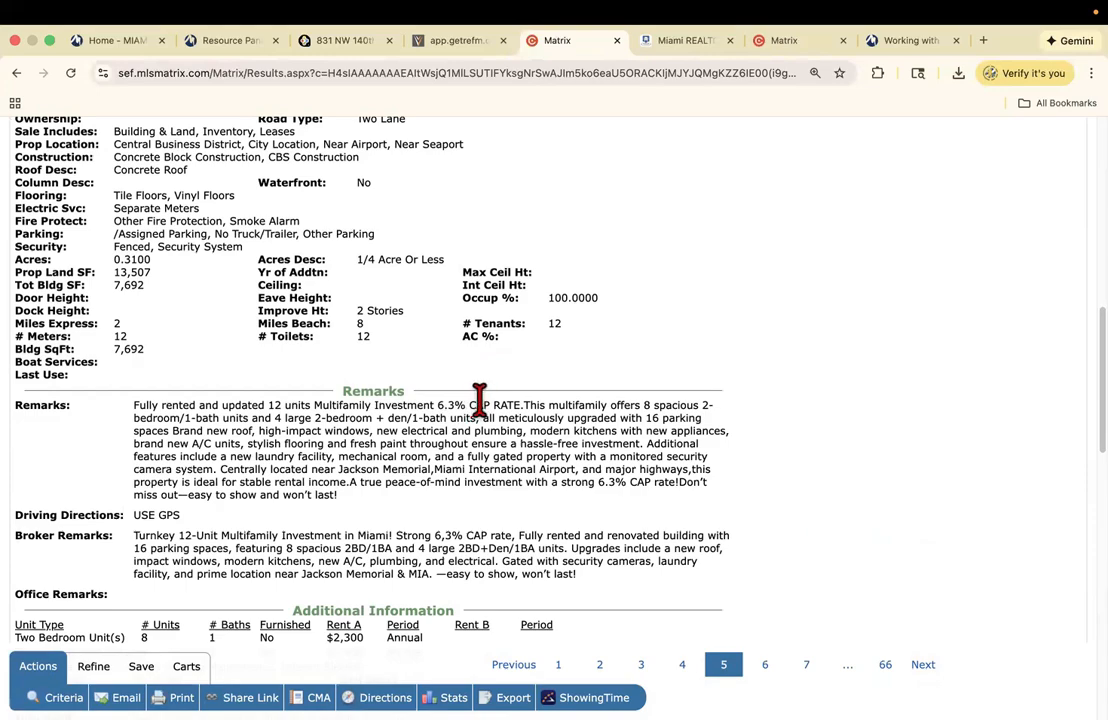
scroll(560, 380, "up", 5)
scroll(560, 380, "up", 3)
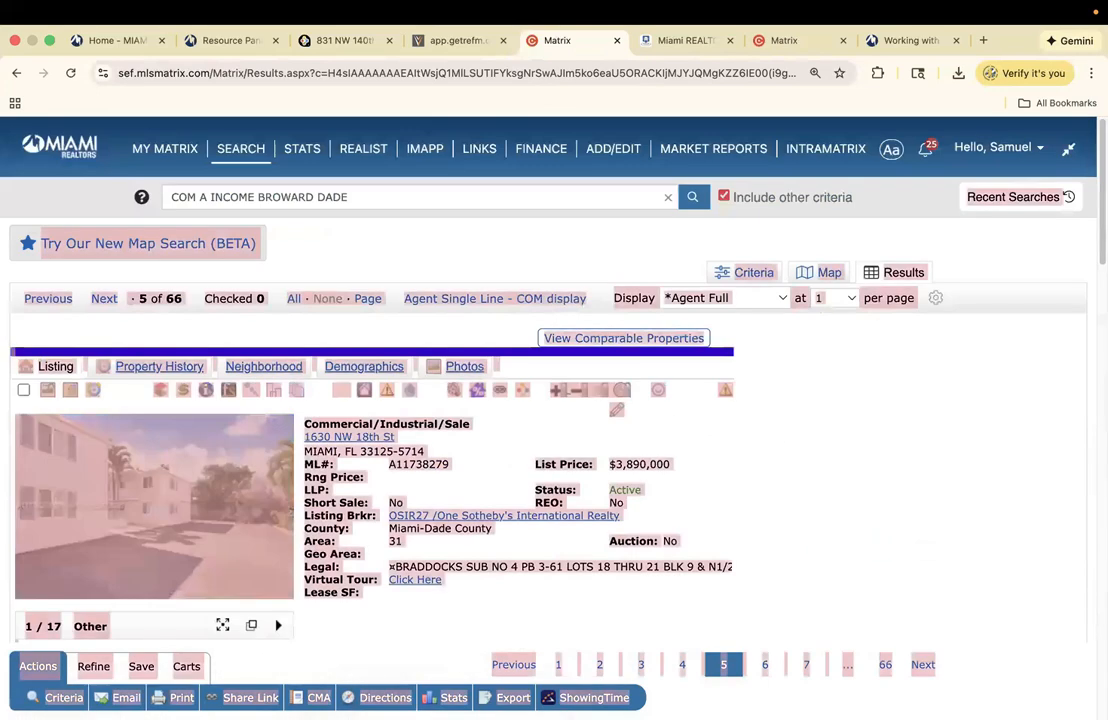
left_click(510, 300)
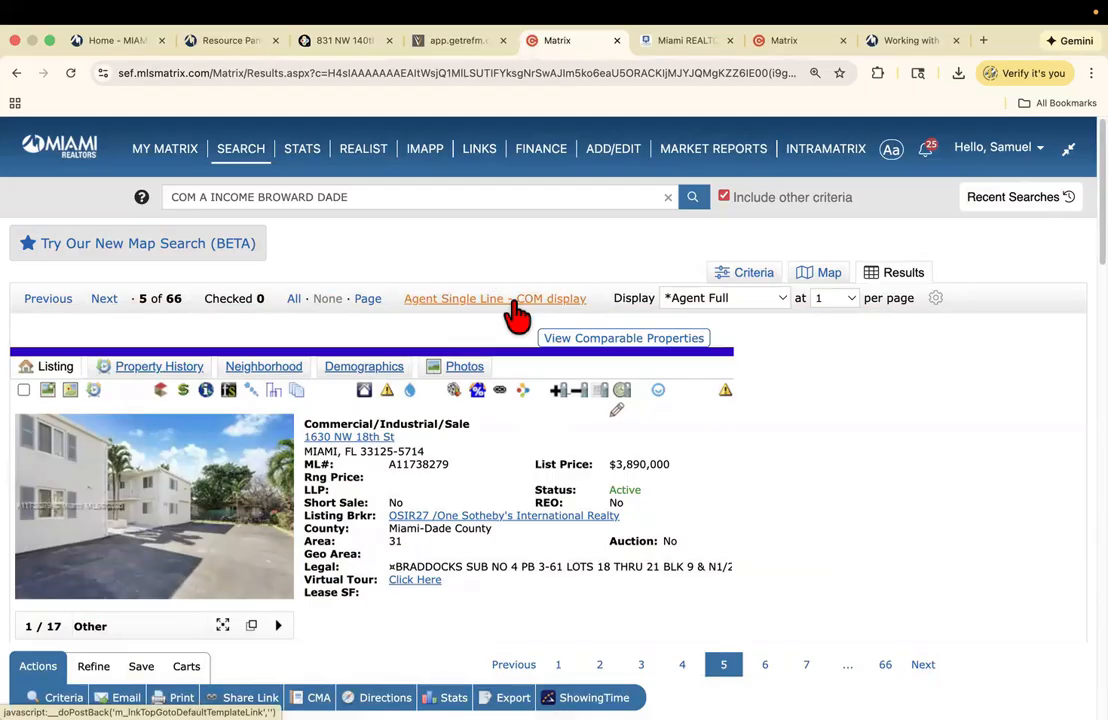
scroll(512, 312, "down", 2)
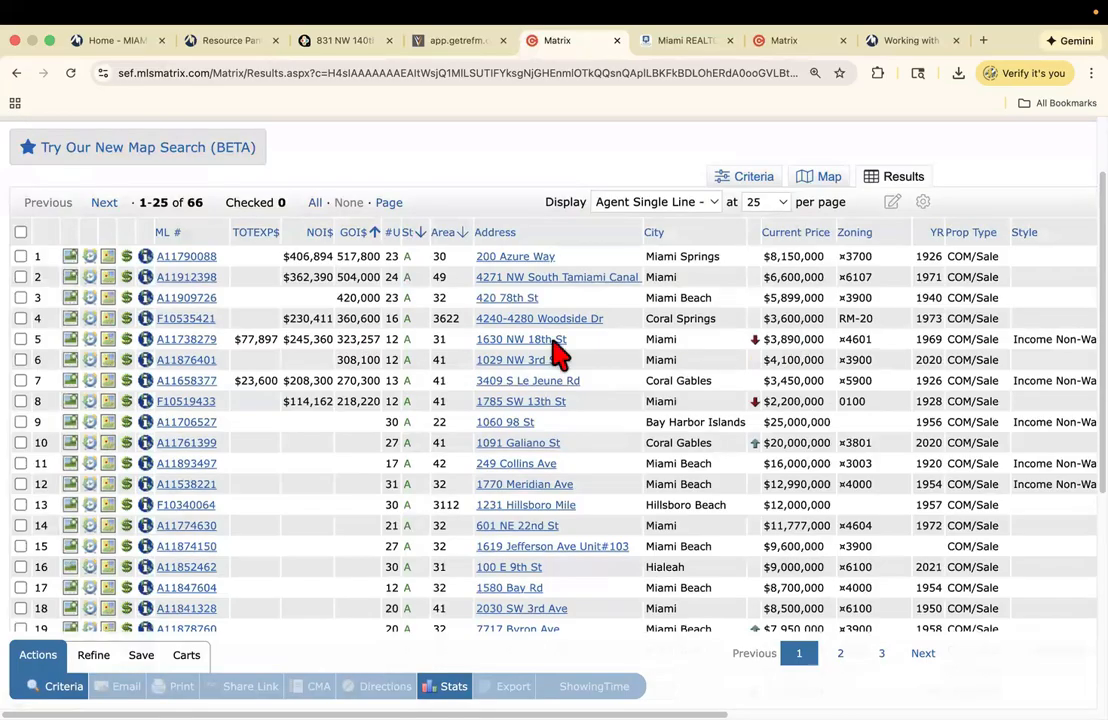
- Exit full screen, launch Calculator from the app launcher, and clear its display
left_click(49, 40)
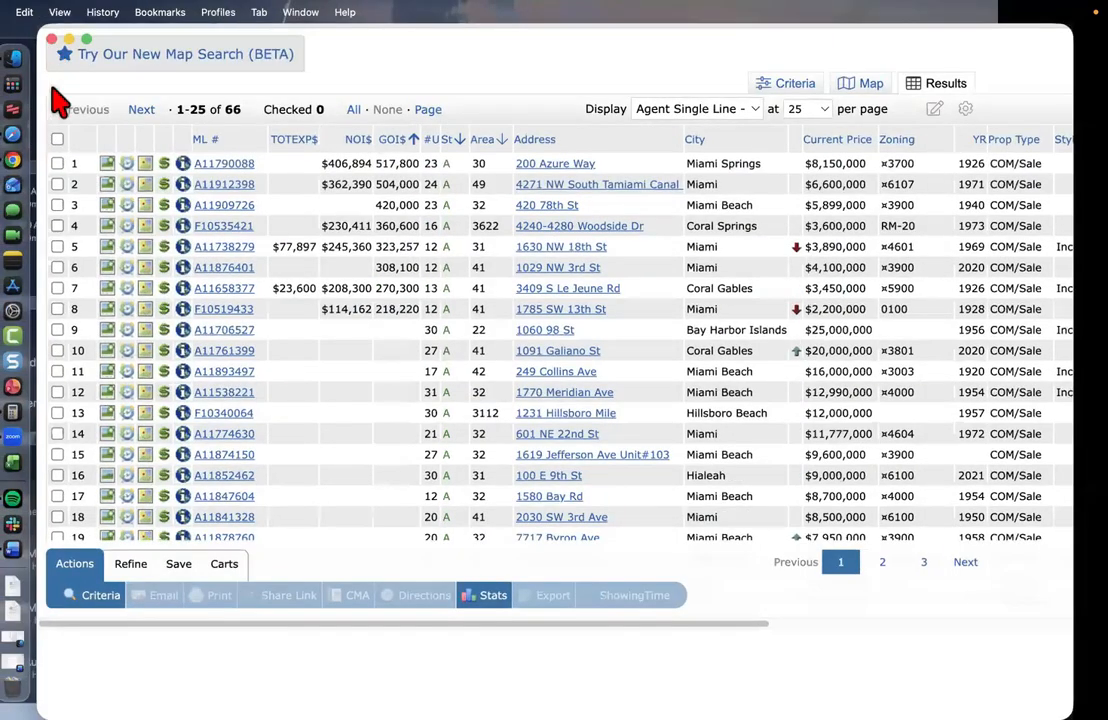
left_click(22, 90)
type("ca")
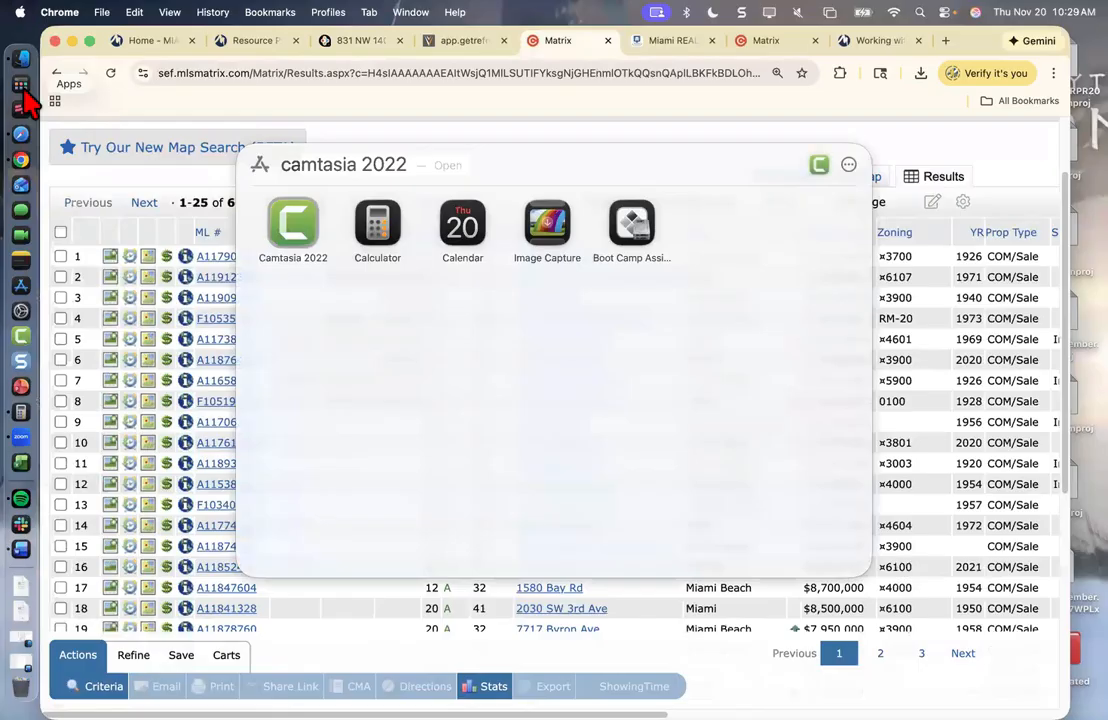
type("l=")
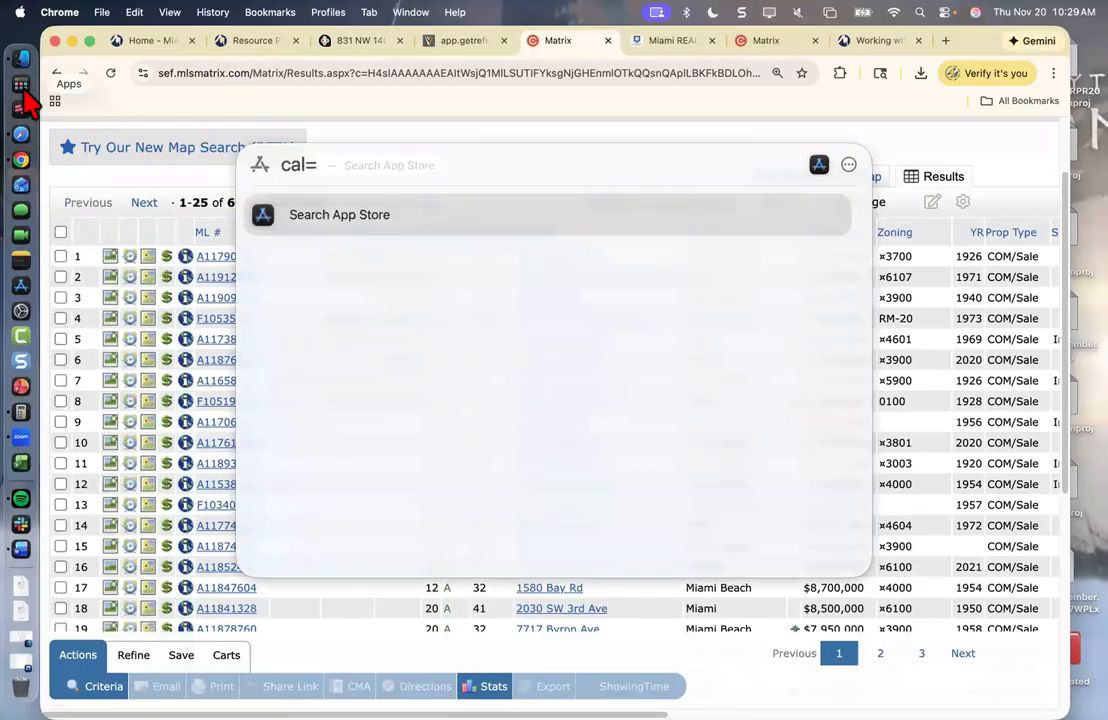
key("BackSpace")
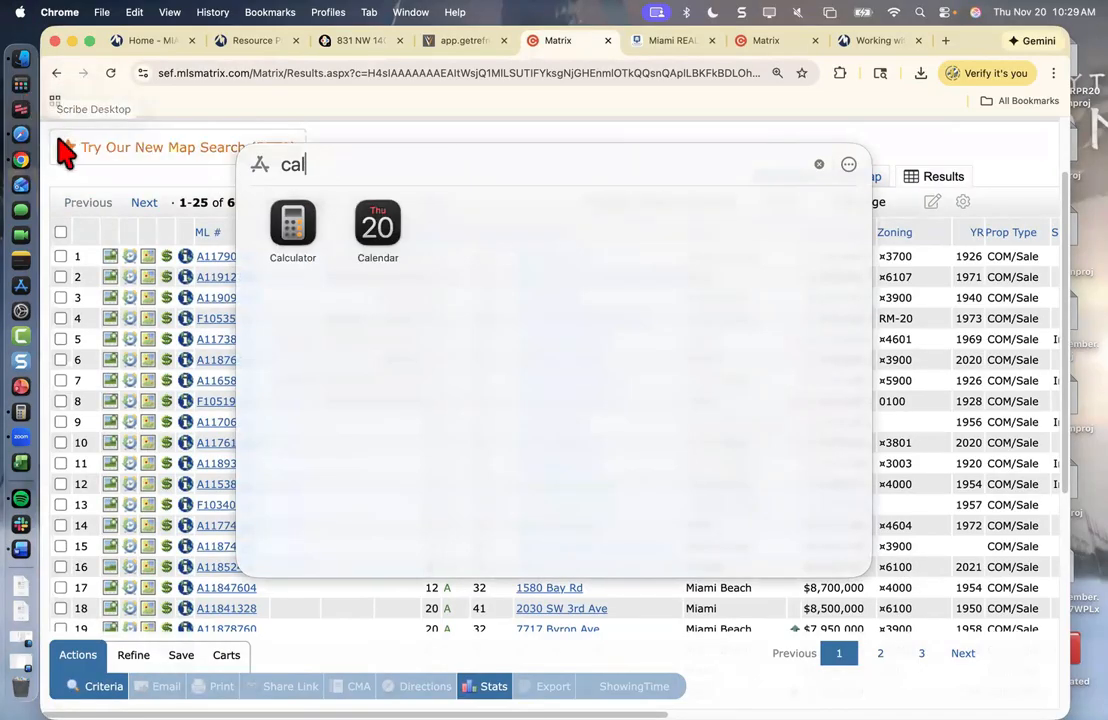
left_click(292, 224)
left_click(518, 310)
left_click(518, 310)
left_click(518, 310)
left_click(518, 310)
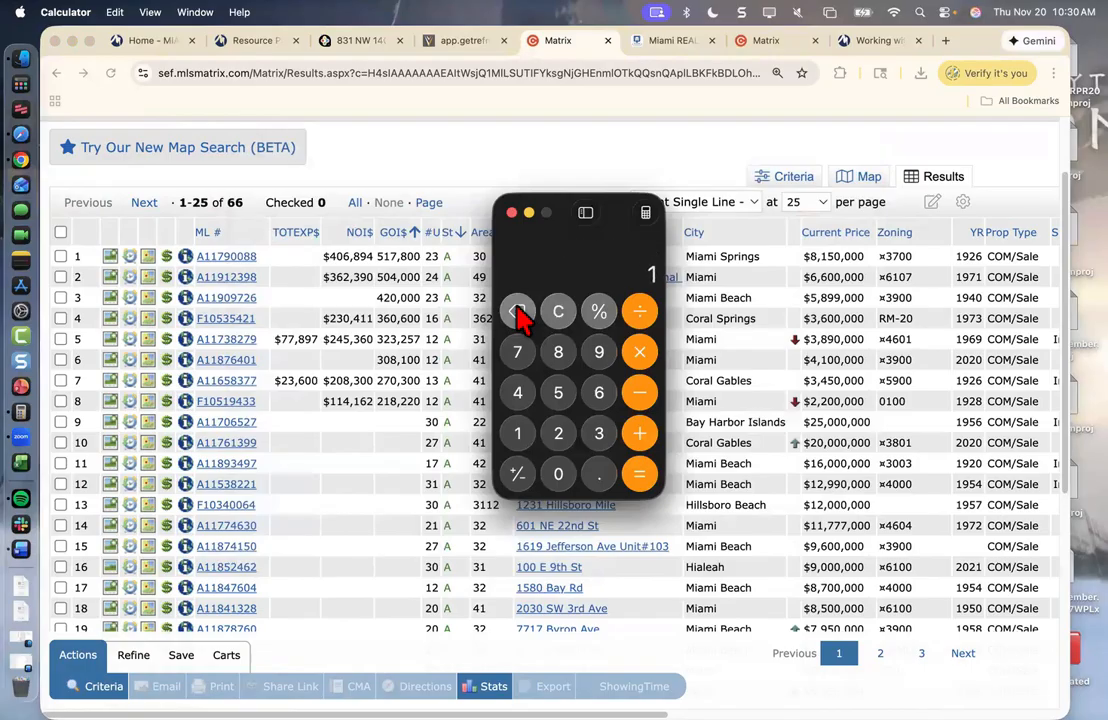
left_click(518, 310)
left_click_drag(560, 213, 792, 91)
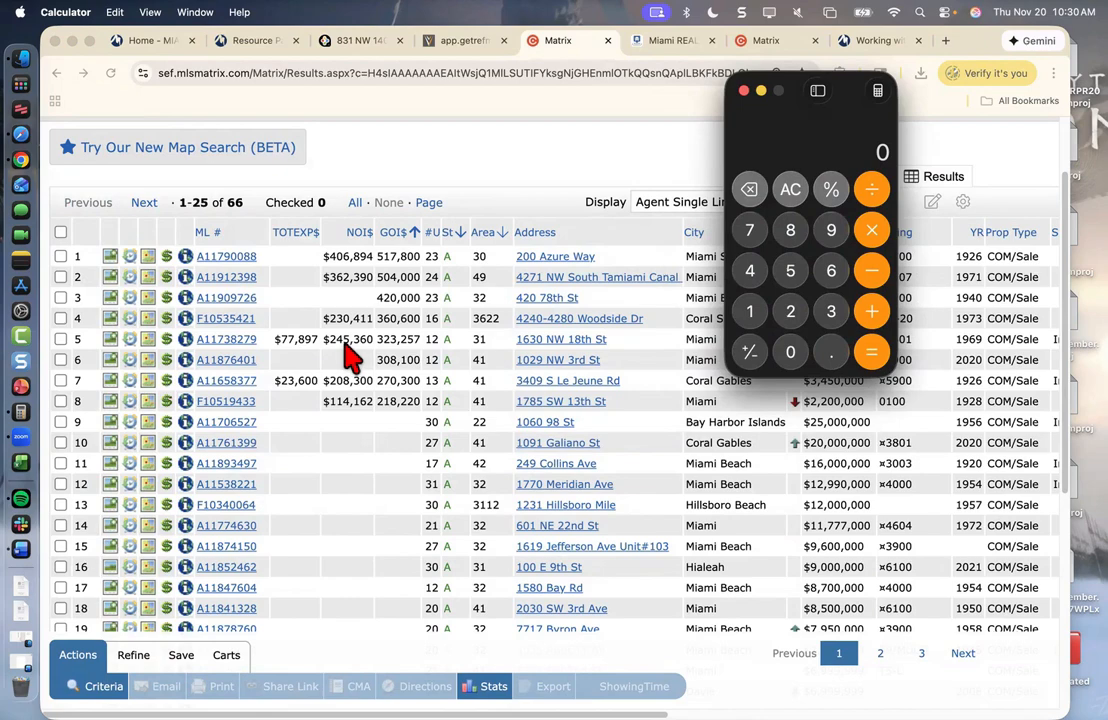
- Enter the 245,360 net operating income and start a division
left_click(790, 312)
left_click(752, 280)
left_click(790, 280)
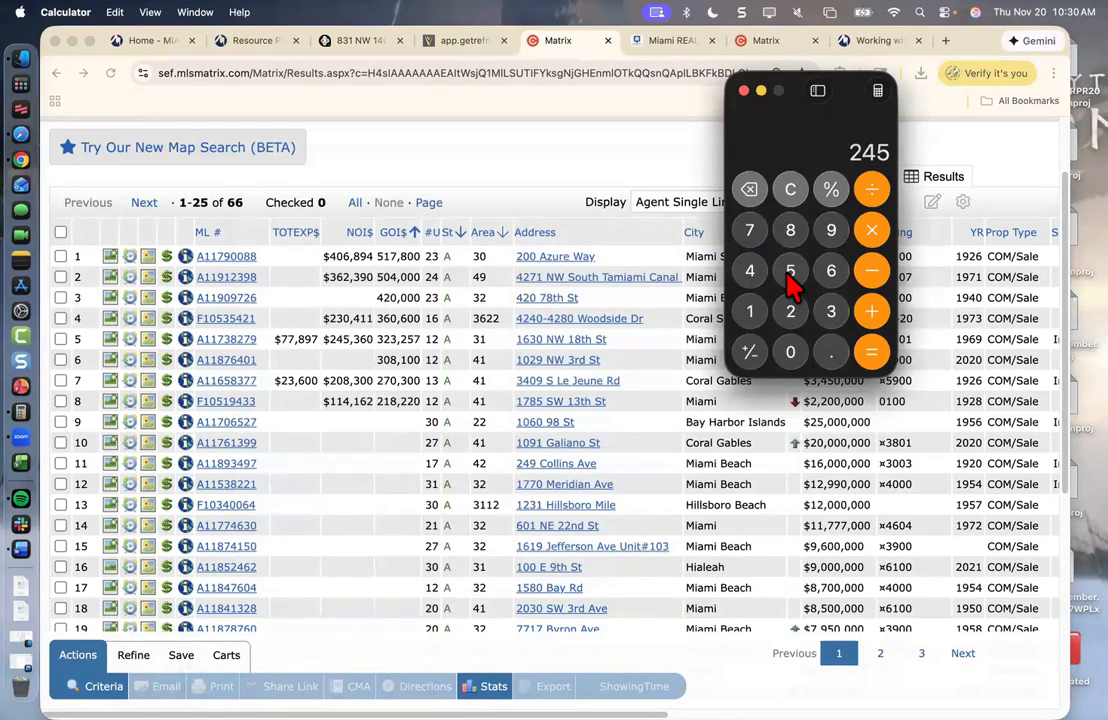
left_click(829, 316)
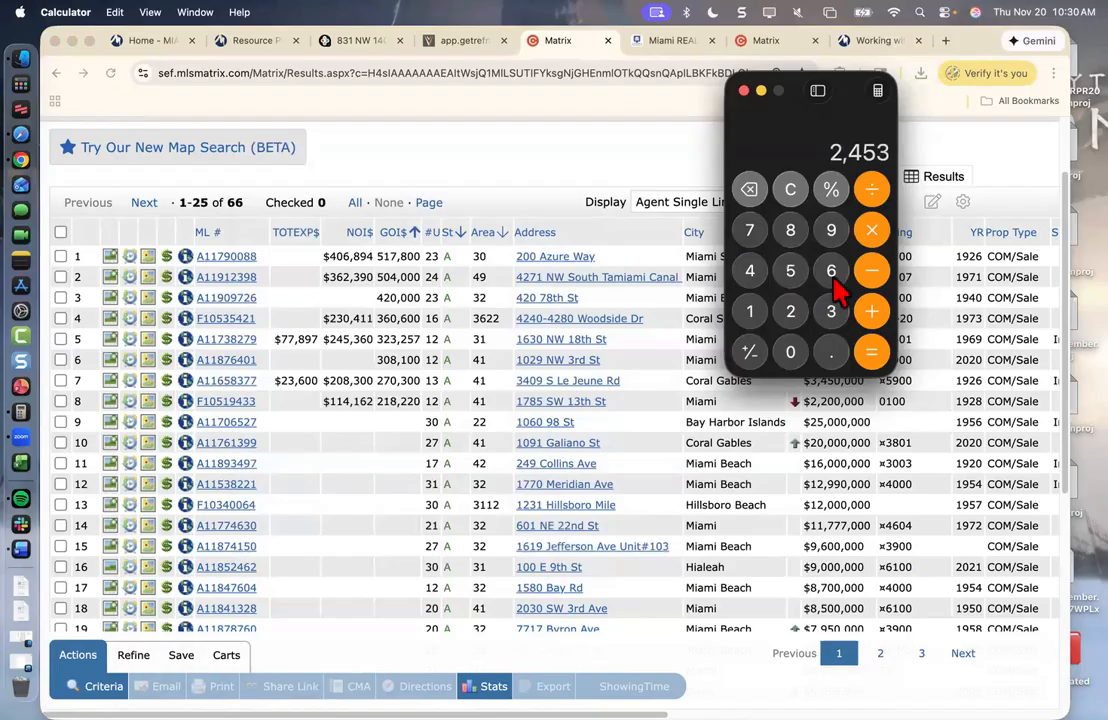
left_click(831, 272)
left_click(788, 358)
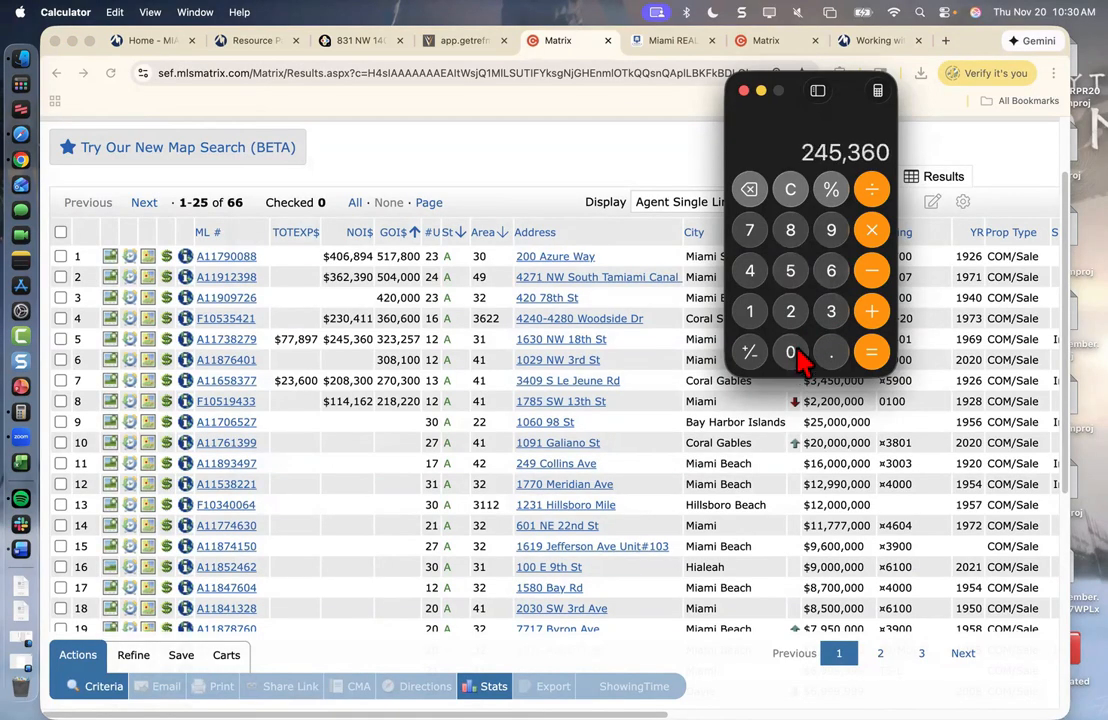
left_click(872, 193)
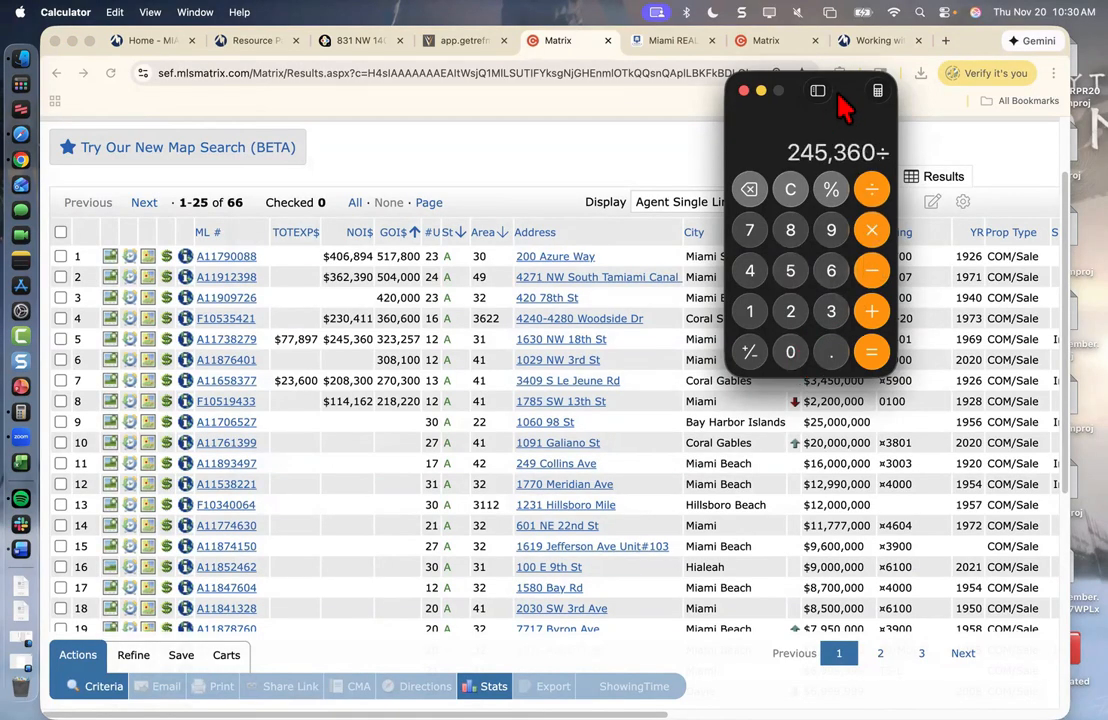
- Divide by the 3,890,000 list price to get 0.06307455, then close Calculator
left_click_drag(850, 100, 380, 250)
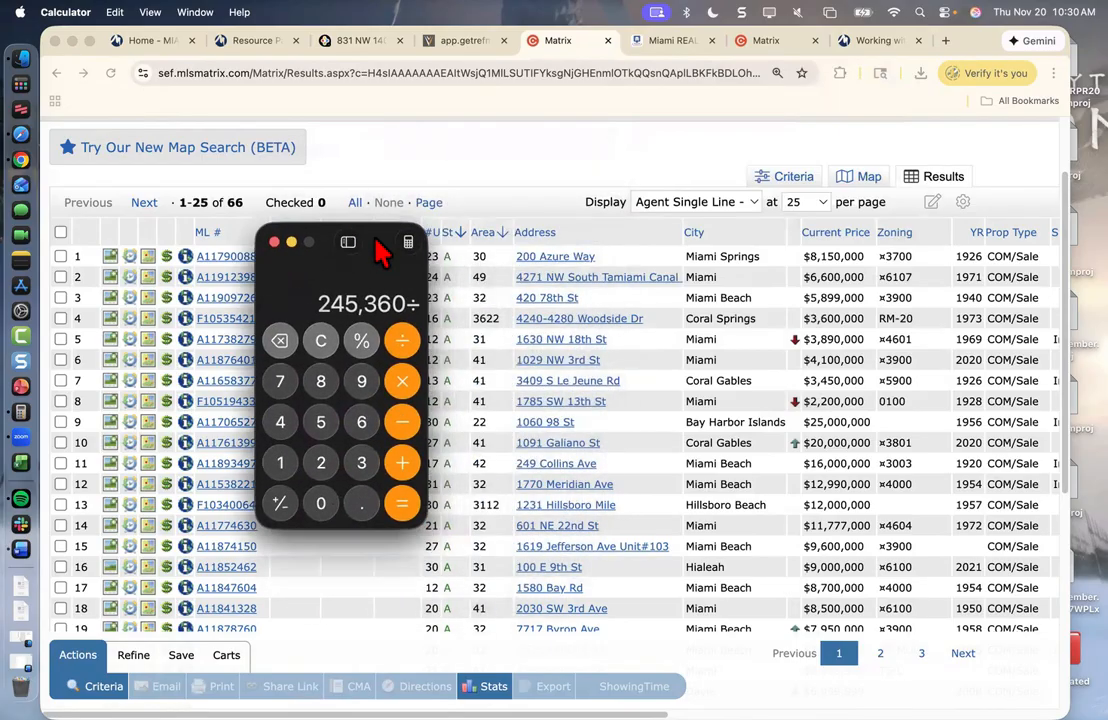
left_click(361, 465)
left_click(326, 388)
left_click(362, 390)
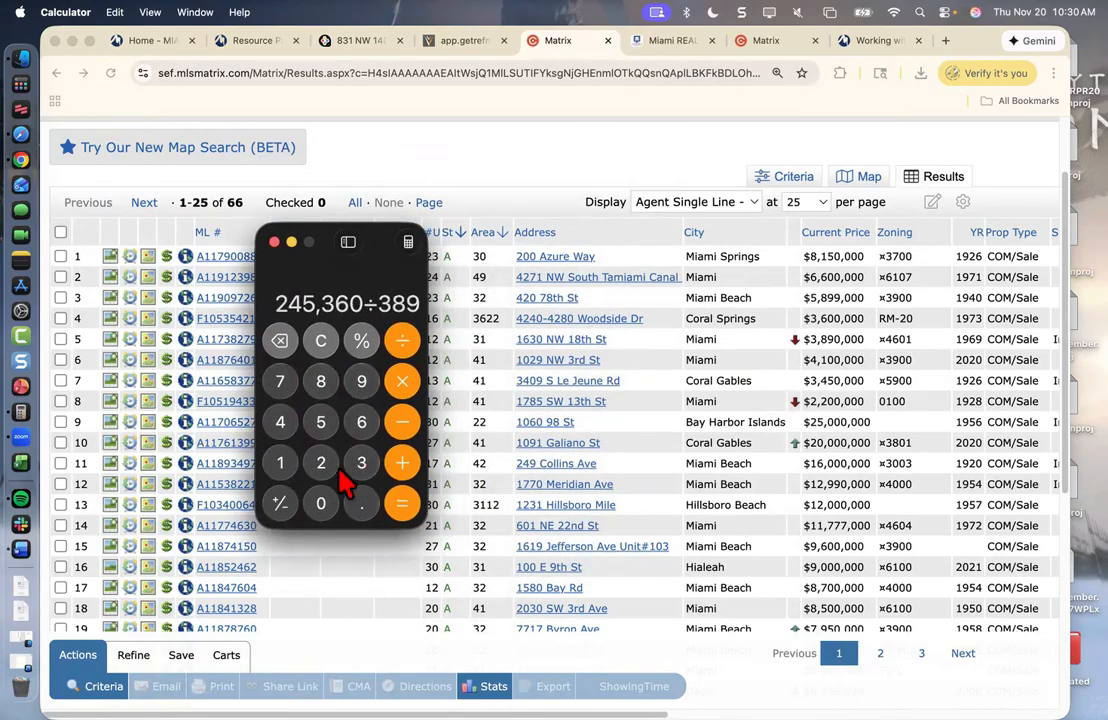
left_click(327, 503)
left_click(327, 503)
left_click(327, 503)
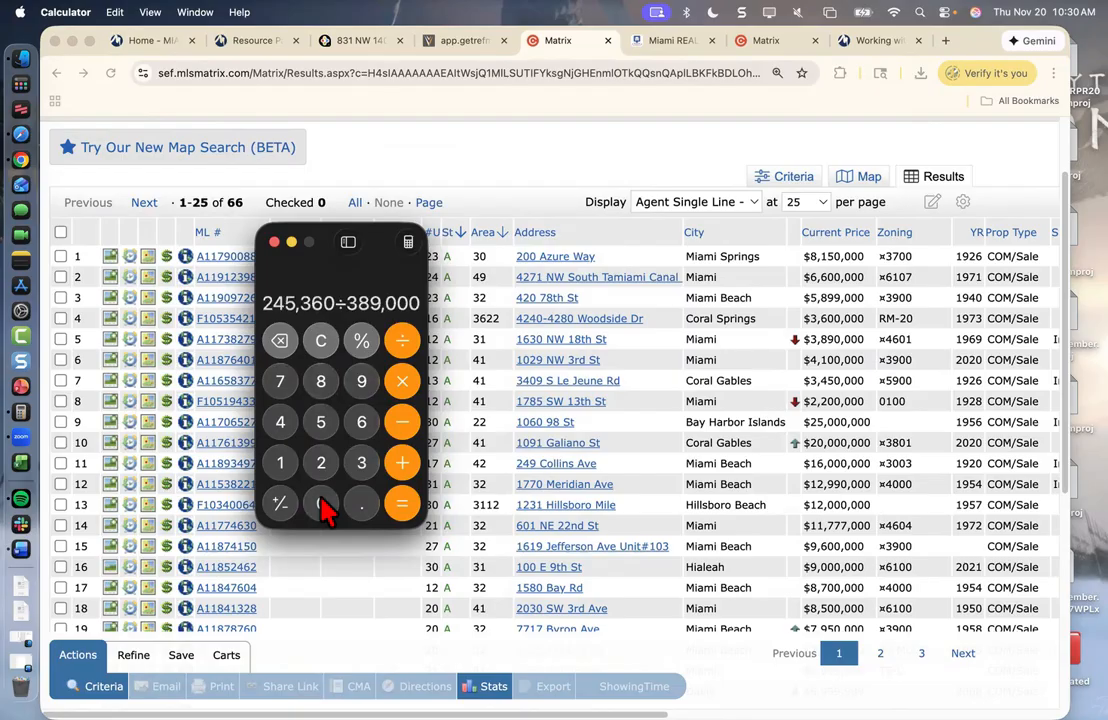
left_click(322, 505)
left_click(403, 506)
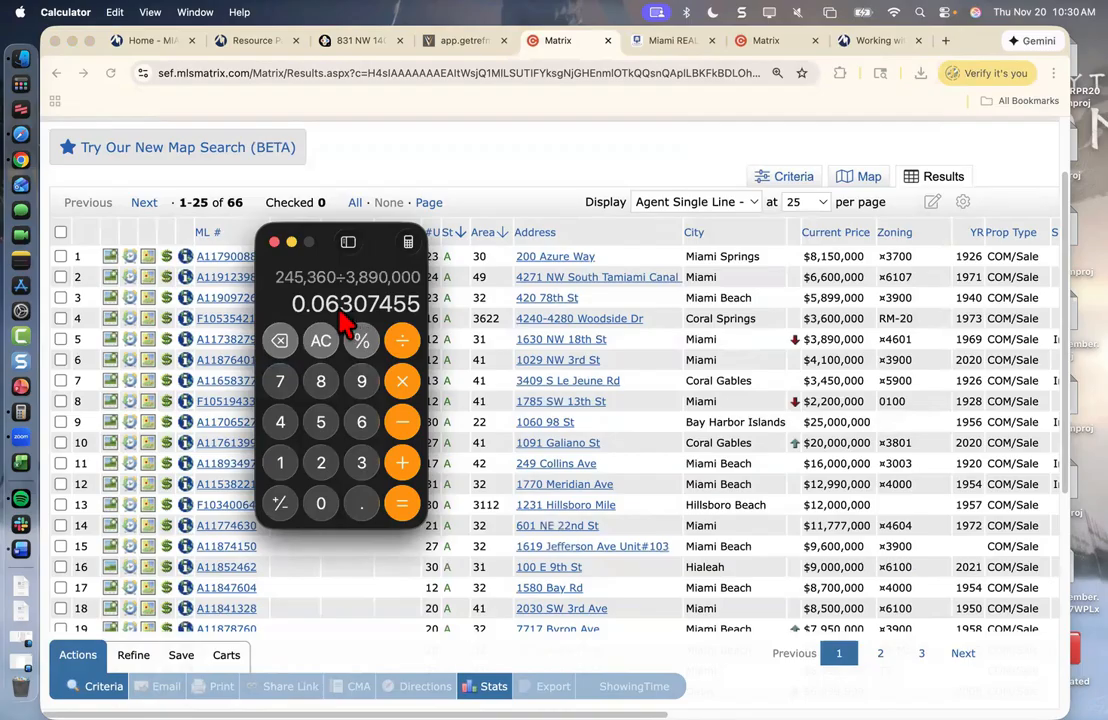
left_click(274, 242)
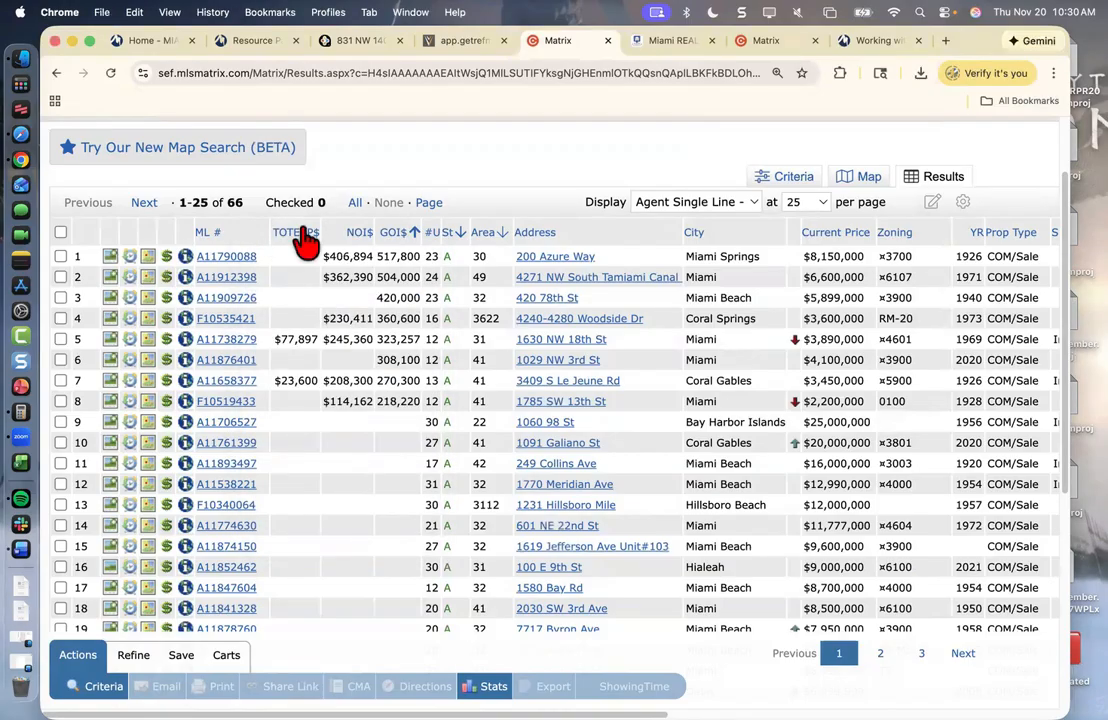
left_click(766, 41)
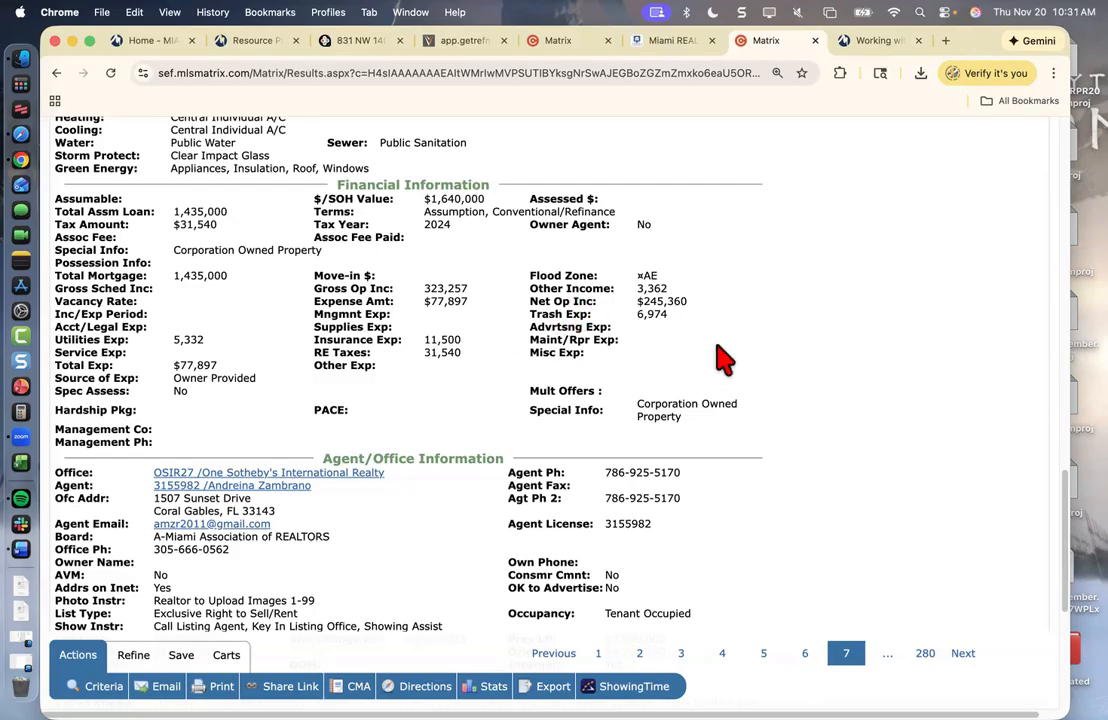
scroll(914, 420, "up", 10)
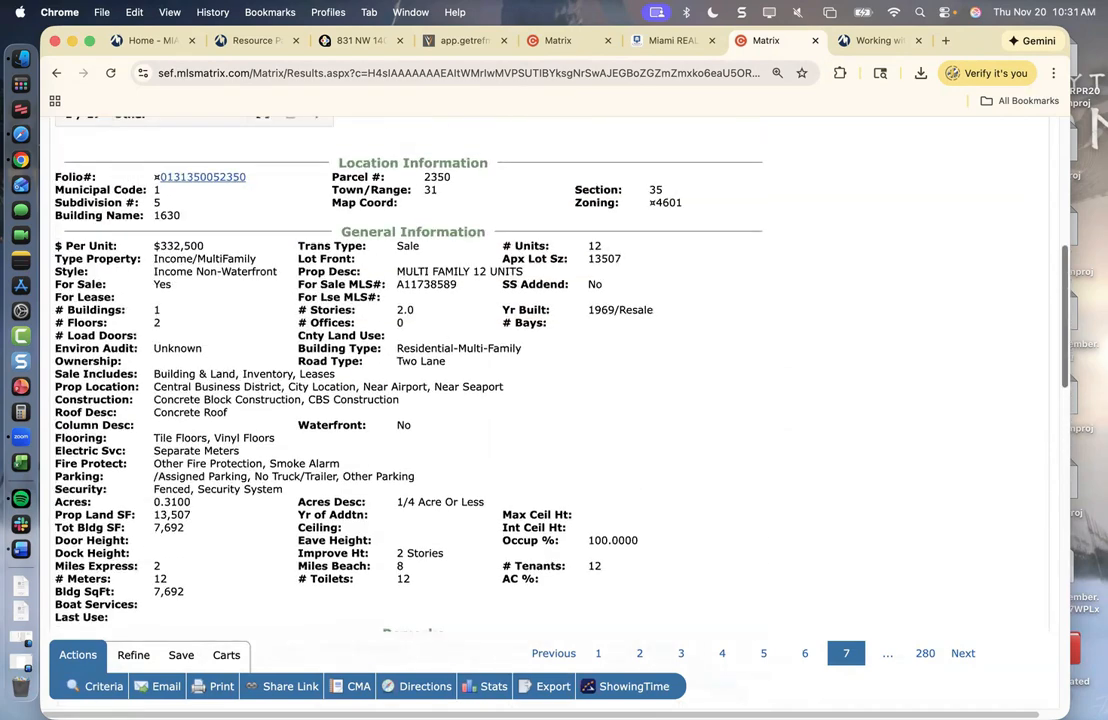
scroll(914, 400, "up", 4)
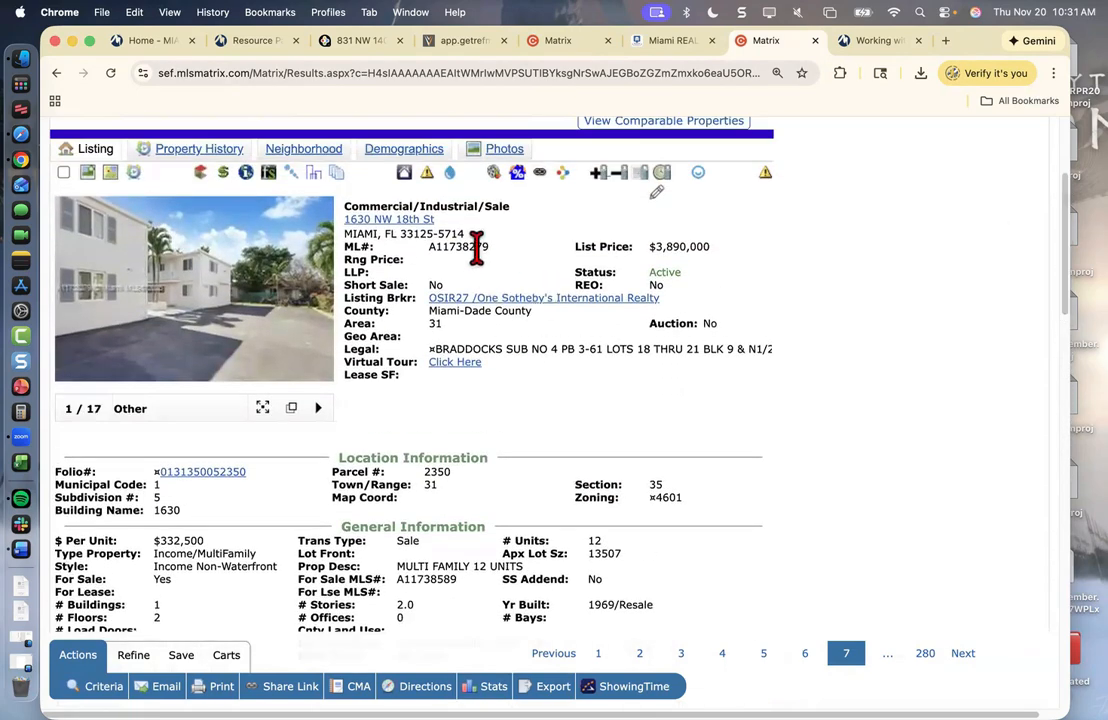
double_click(477, 247)
key("super+c")
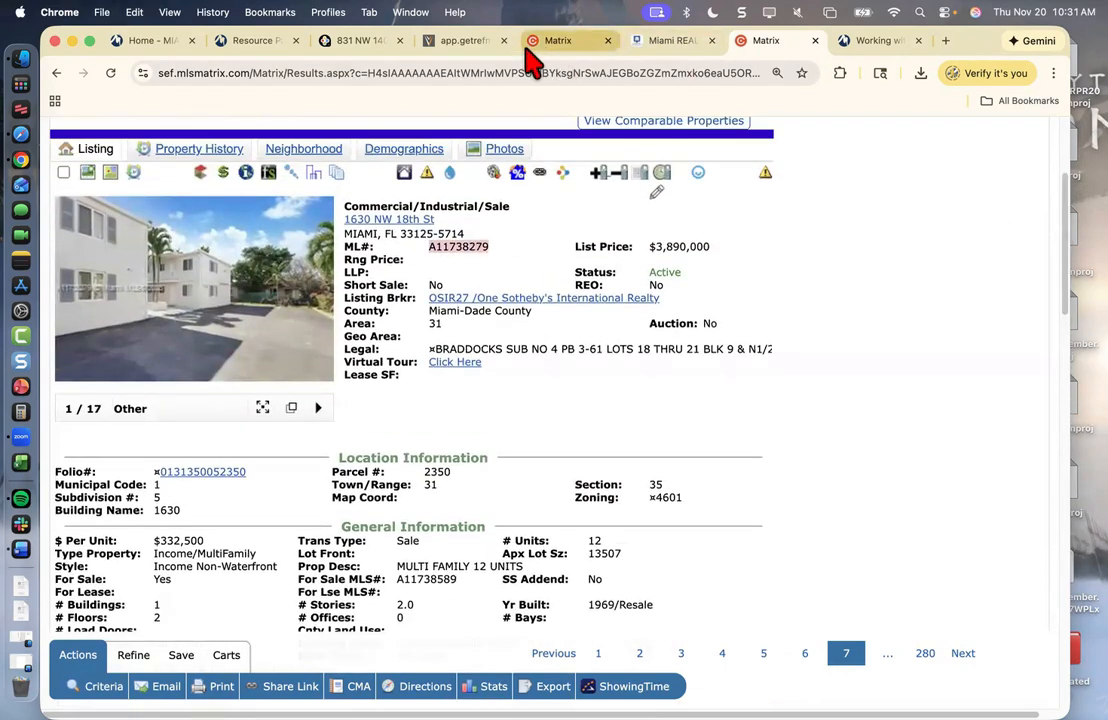
left_click(466, 44)
left_click(355, 40)
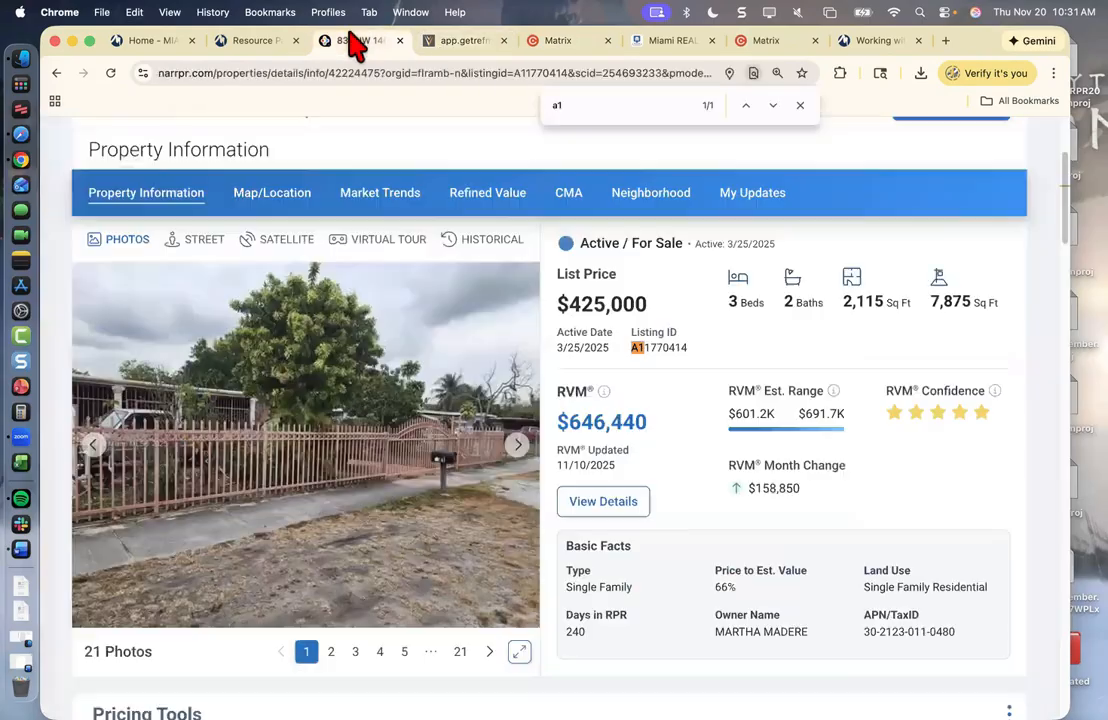
scroll(448, 300, "up", 3)
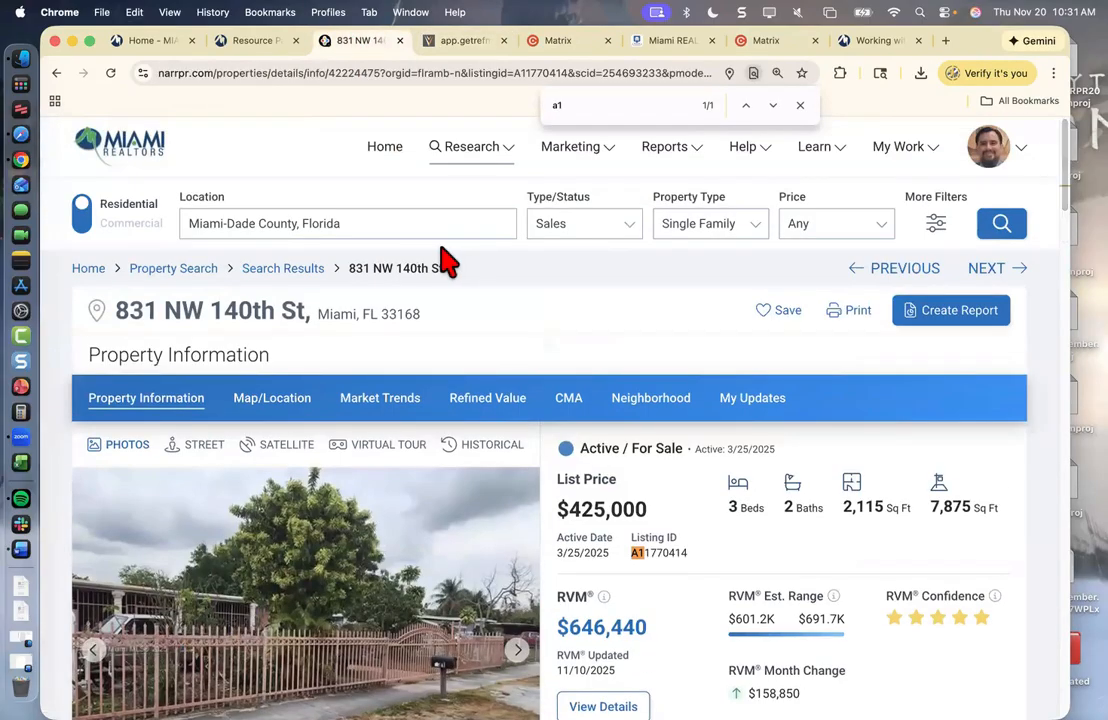
left_click(398, 221)
key("super+v")
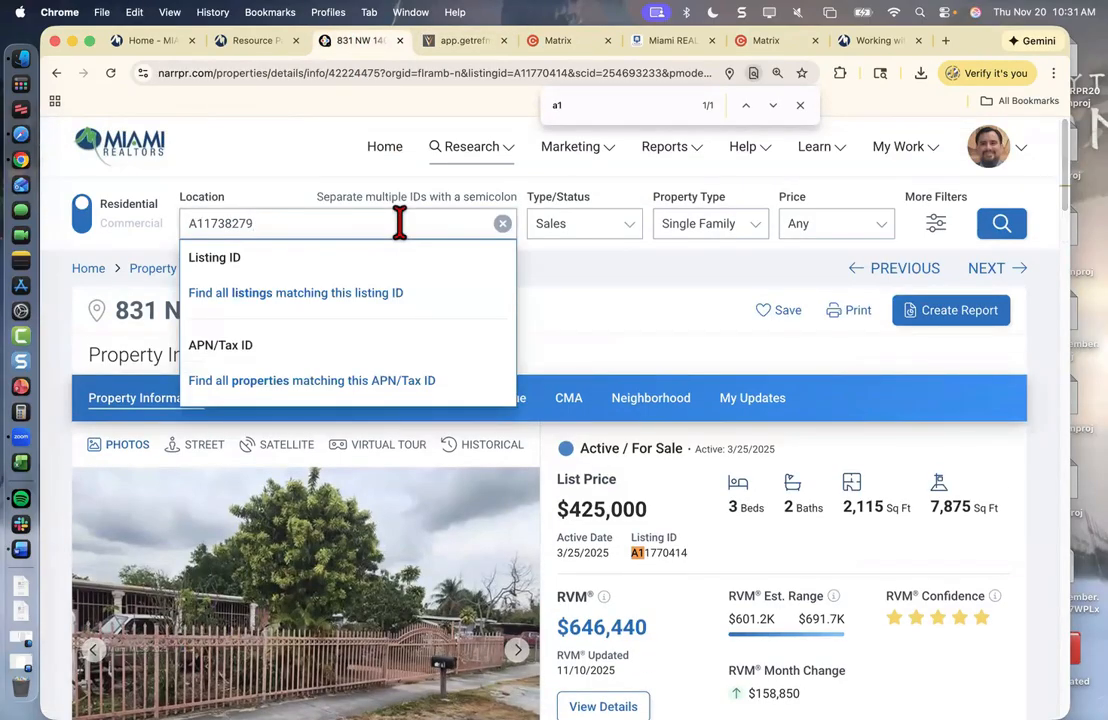
left_click(84, 214)
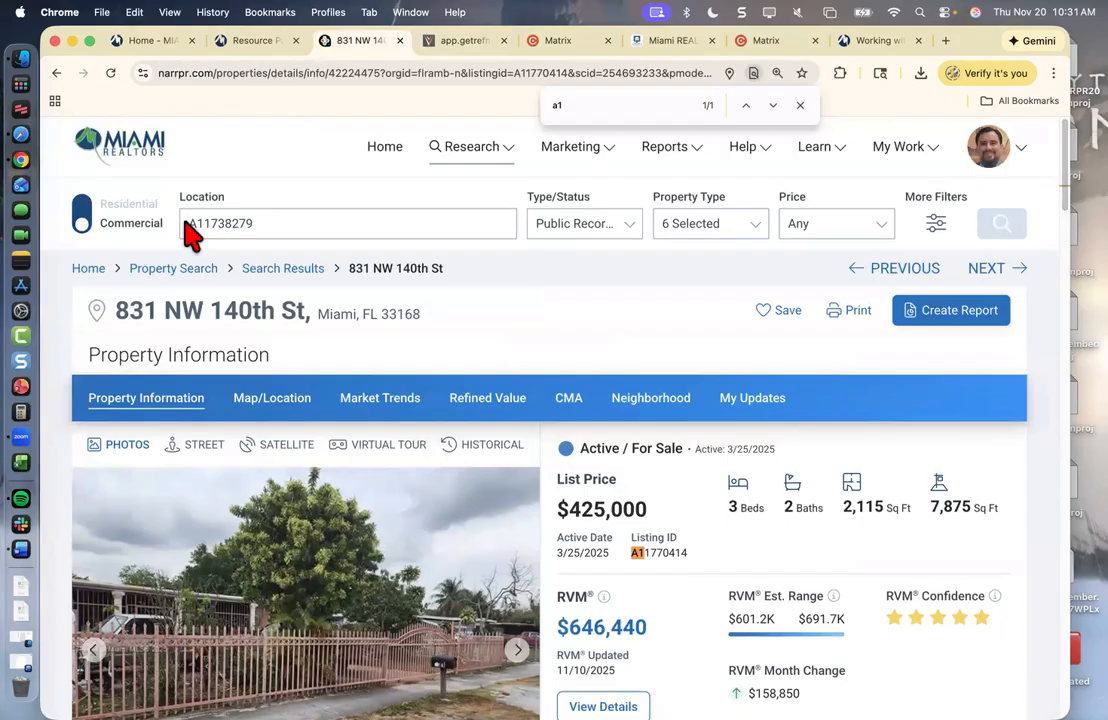
left_click(289, 223)
left_click(1012, 235)
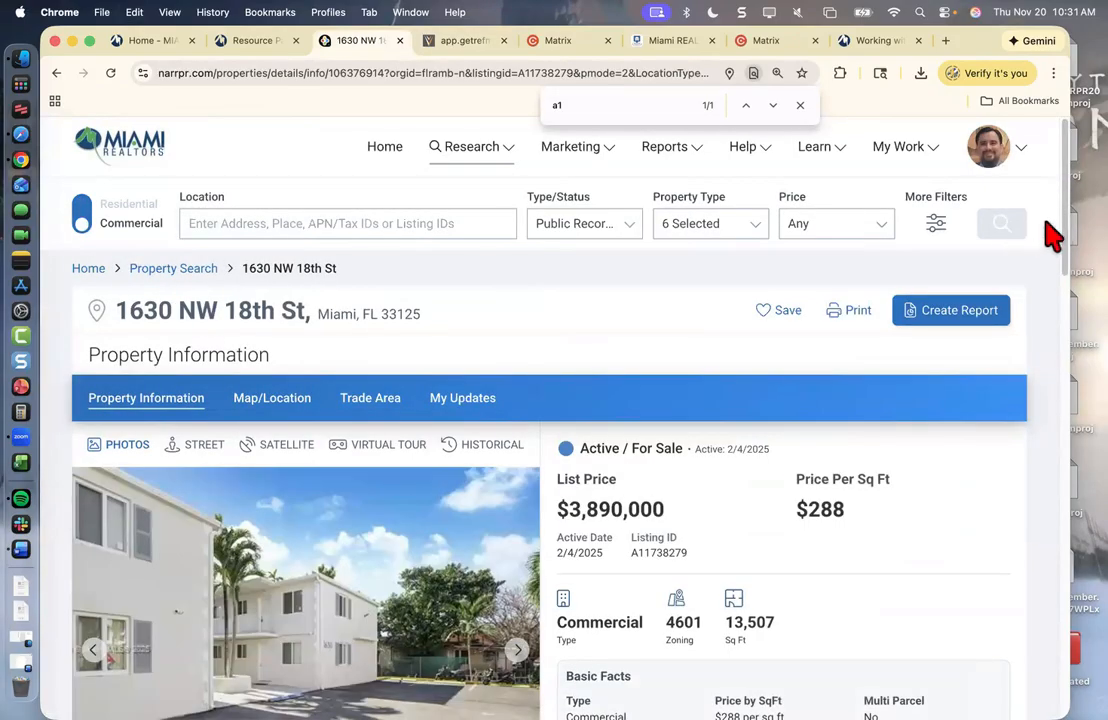
- Launch the Valuate resource from the property page's Additional Resources section
scroll(1045, 235, "down", 5)
scroll(548, 420, "down", 6)
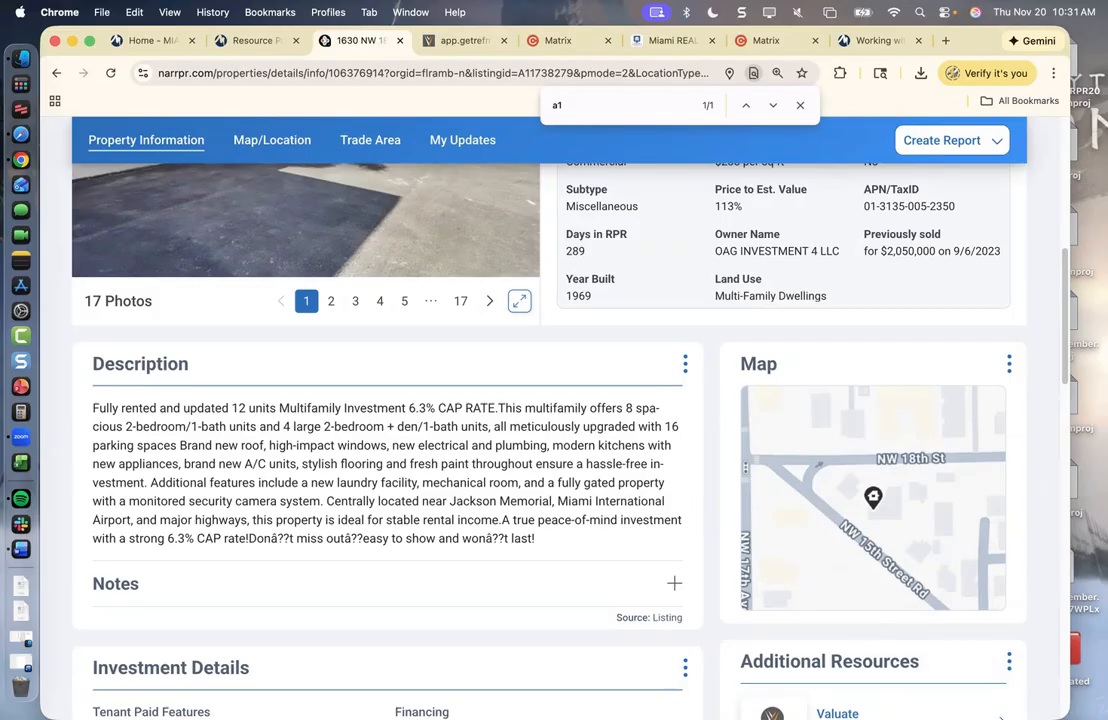
scroll(1046, 462, "down", 3)
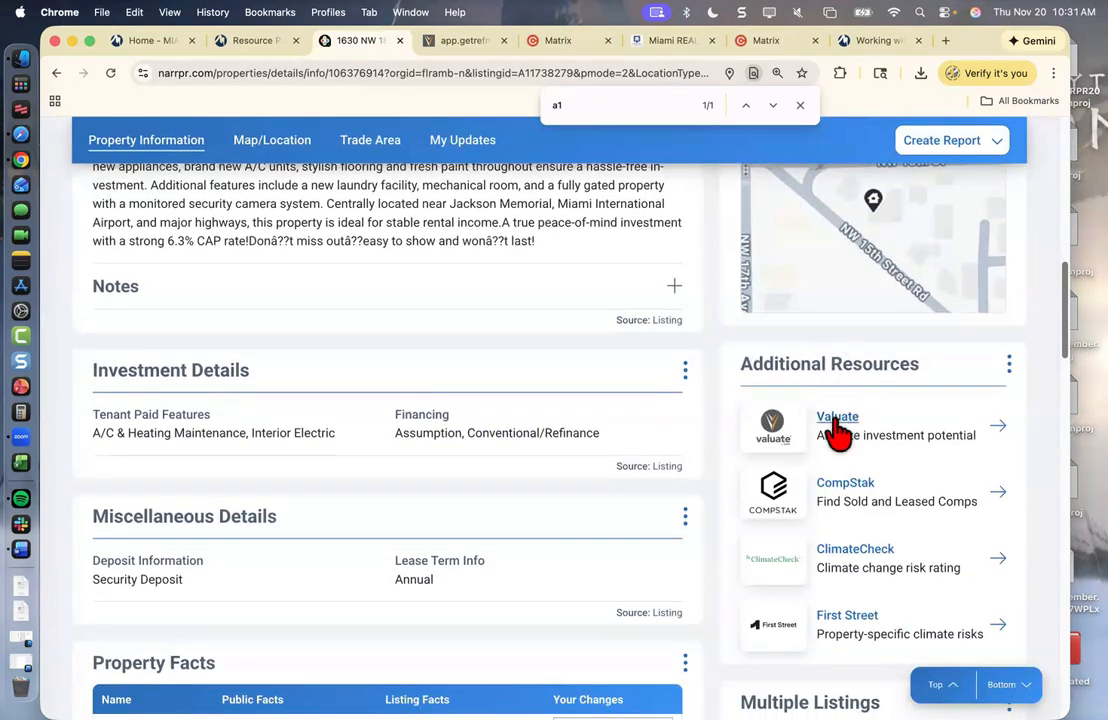
left_click(776, 426)
- Continue into Valuate, close the extra page, and tick all saved files to keep
left_click(732, 504)
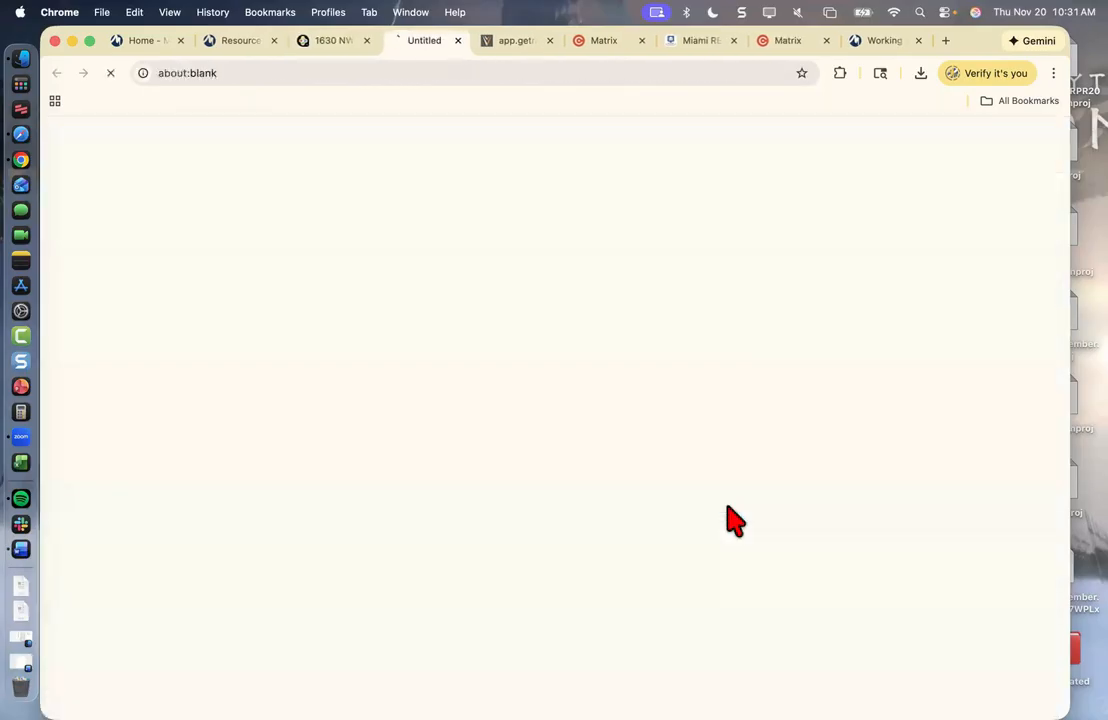
left_click(550, 40)
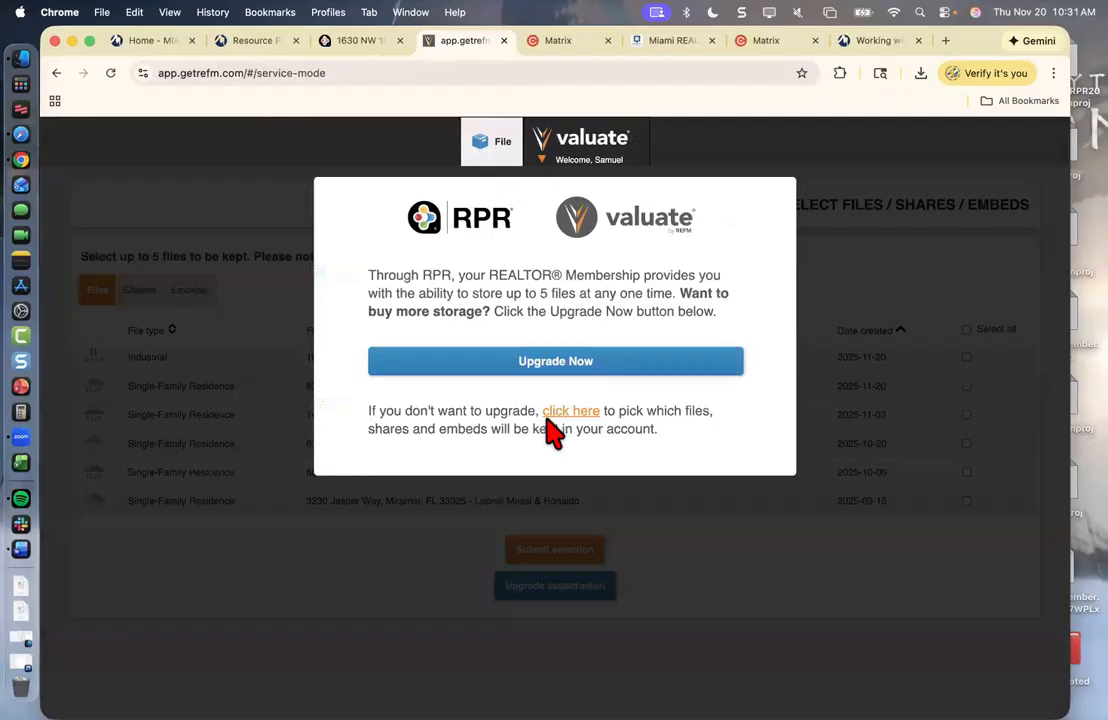
left_click(549, 420)
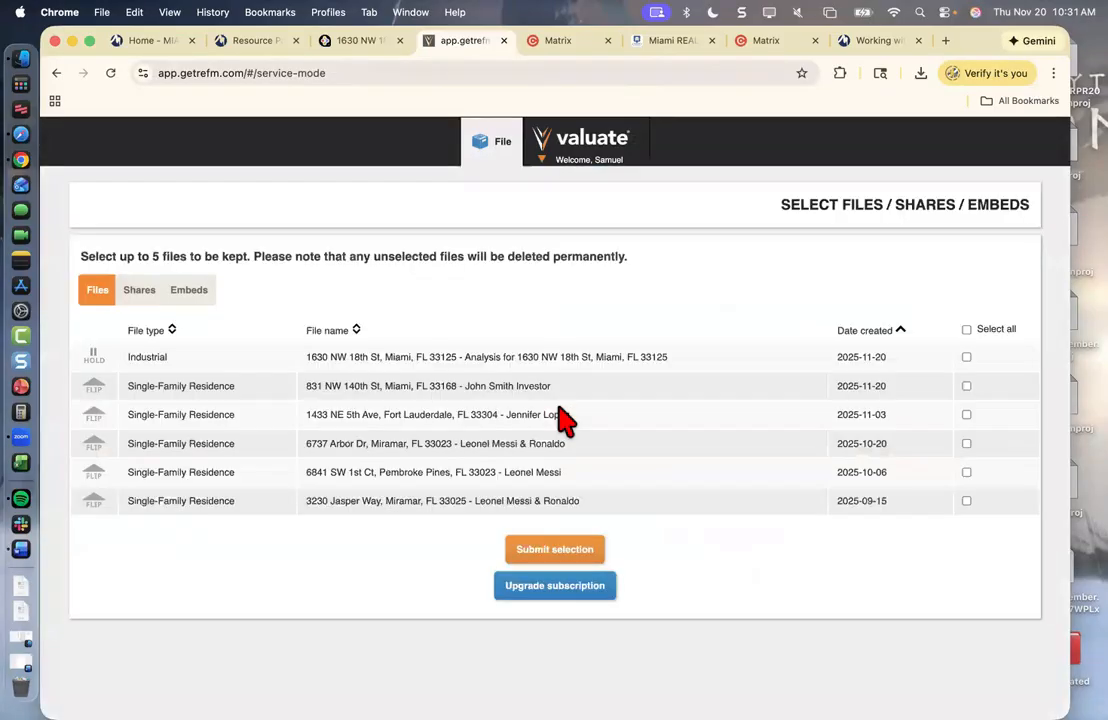
left_click(966, 330)
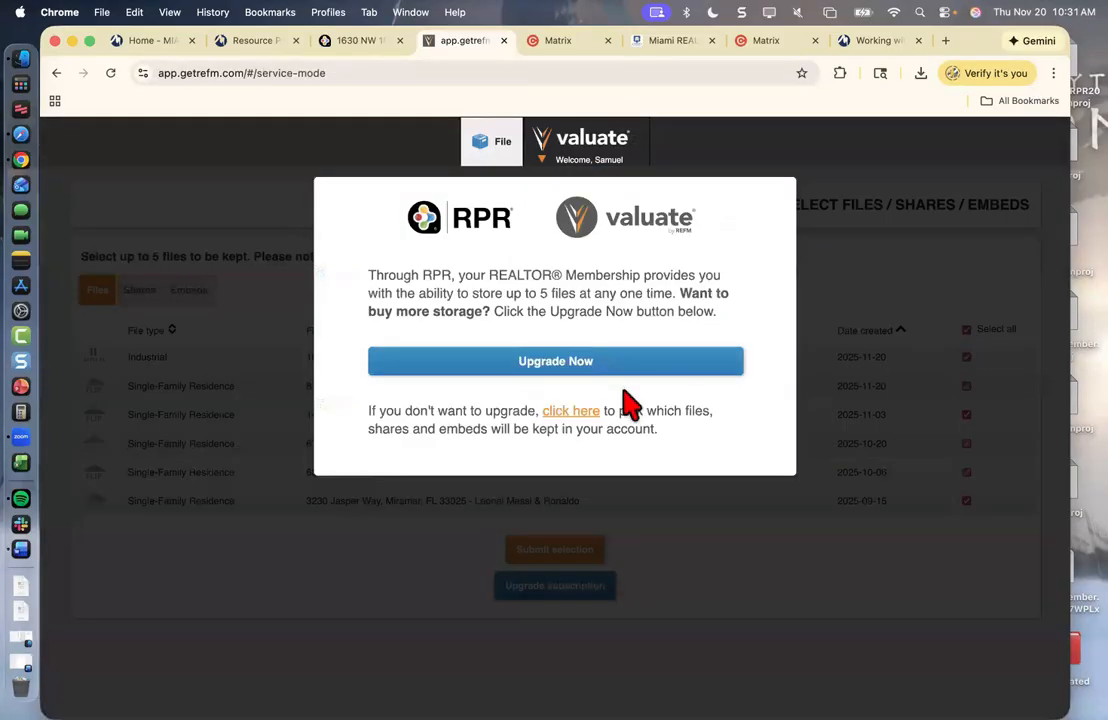
left_click(575, 412)
left_click(557, 551)
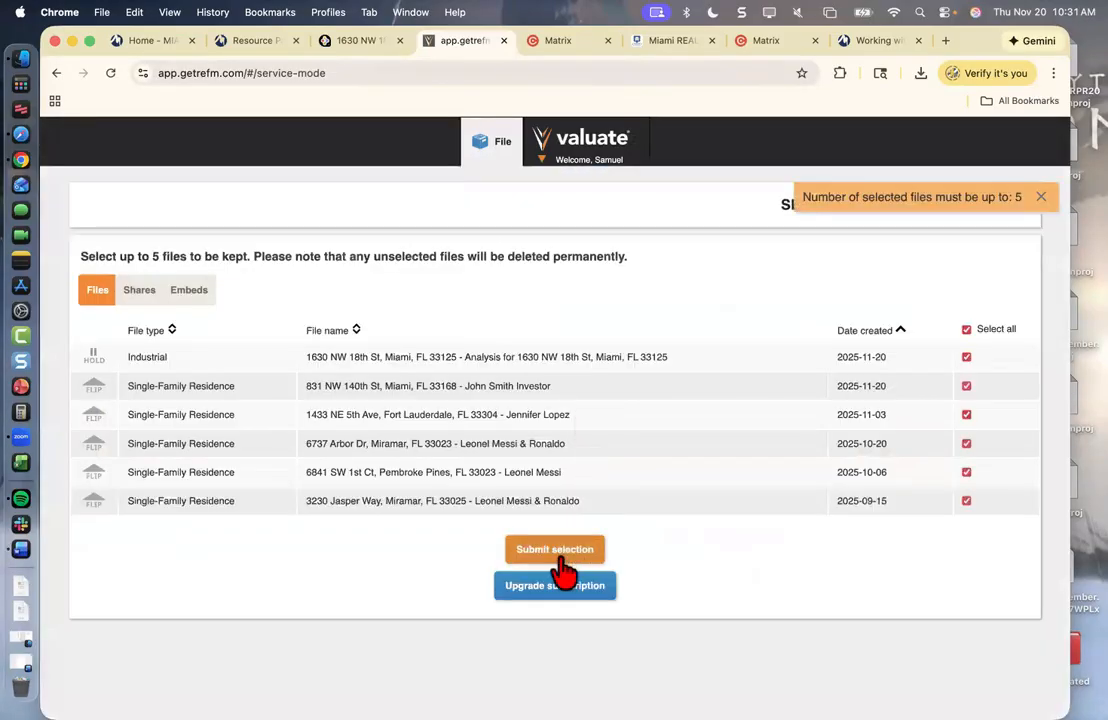
- Toggle the saved-file checkboxes again while the storage upgrade prompt keeps reappearing
left_click(966, 330)
left_click(603, 412)
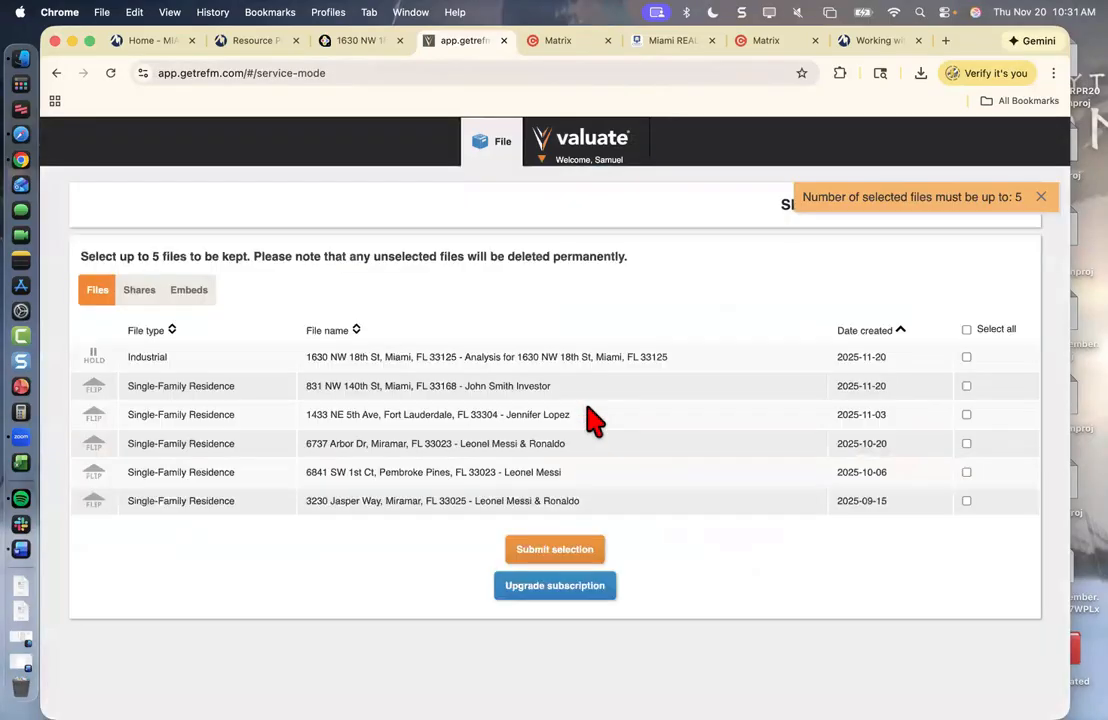
left_click(962, 334)
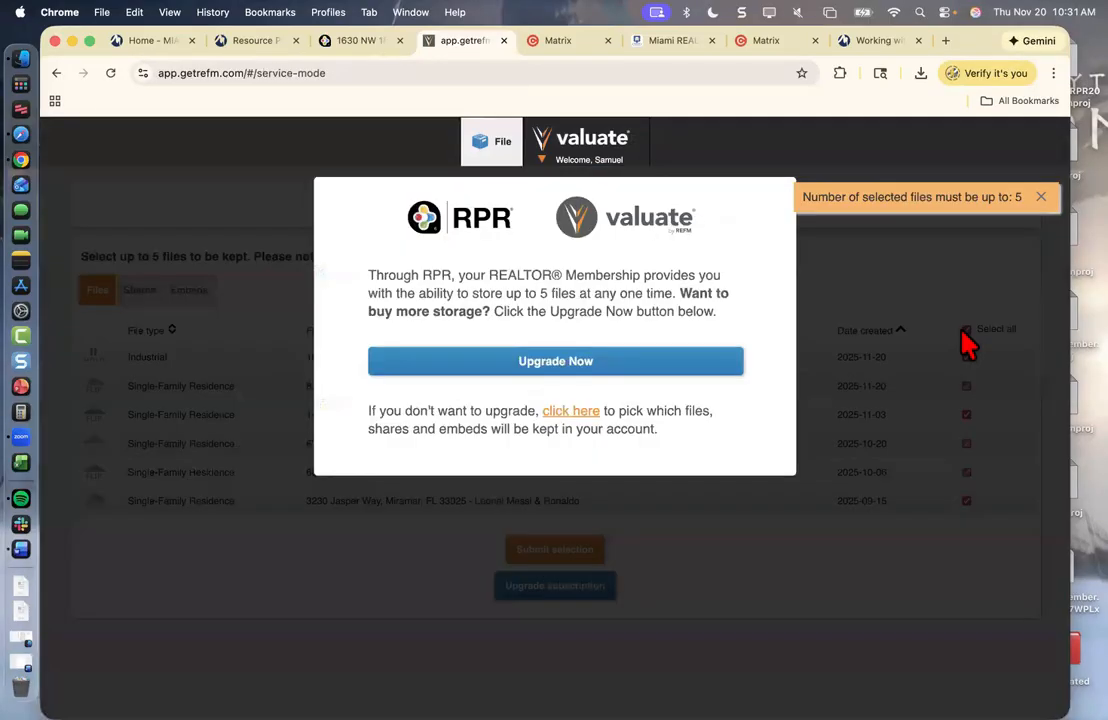
left_click(573, 411)
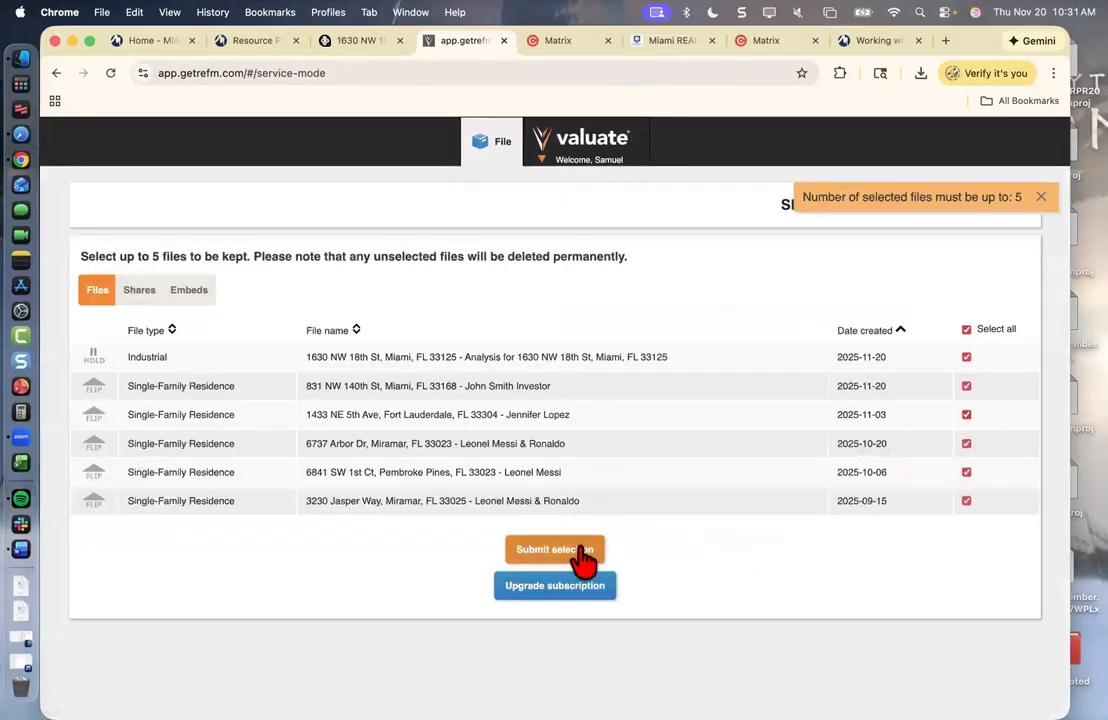
left_click(966, 333)
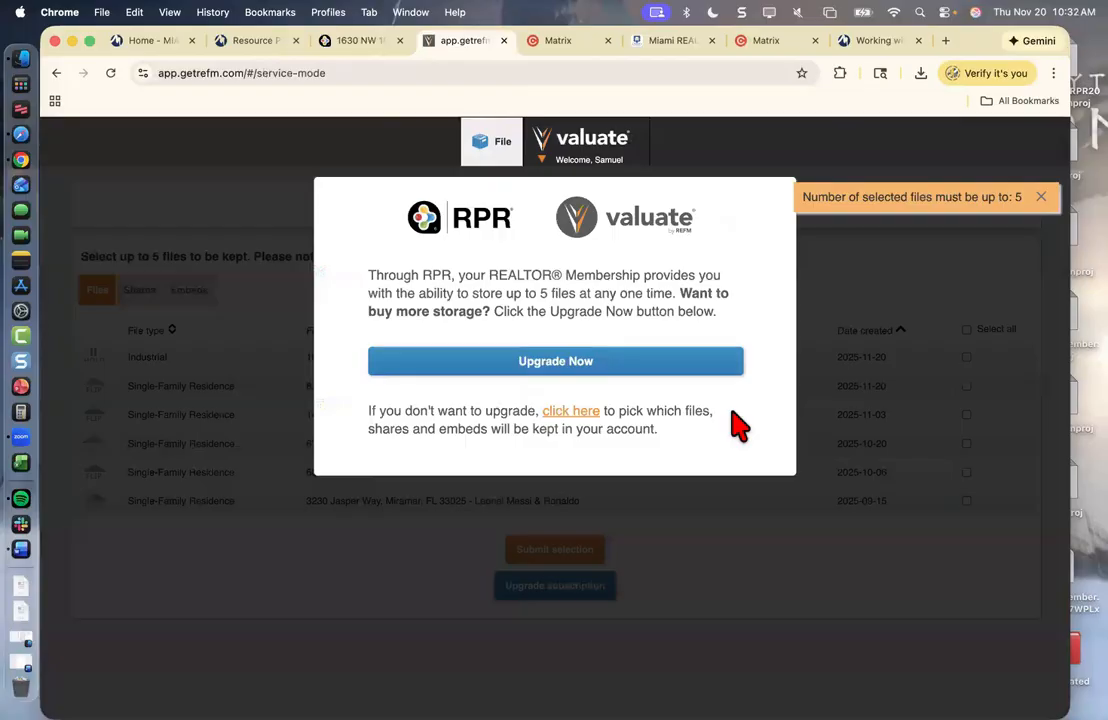
left_click(550, 411)
left_click(966, 331)
left_click(572, 411)
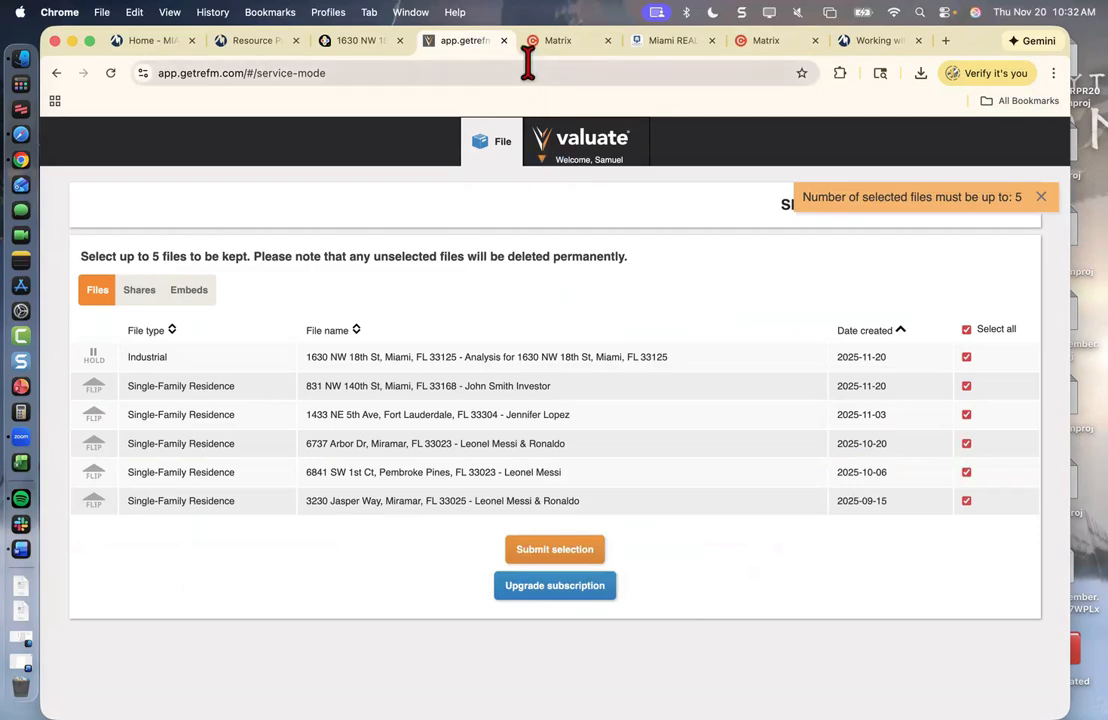
- Reopen Valuate from the property page and tick all files in the storage prompt
left_click(503, 40)
left_click(772, 432)
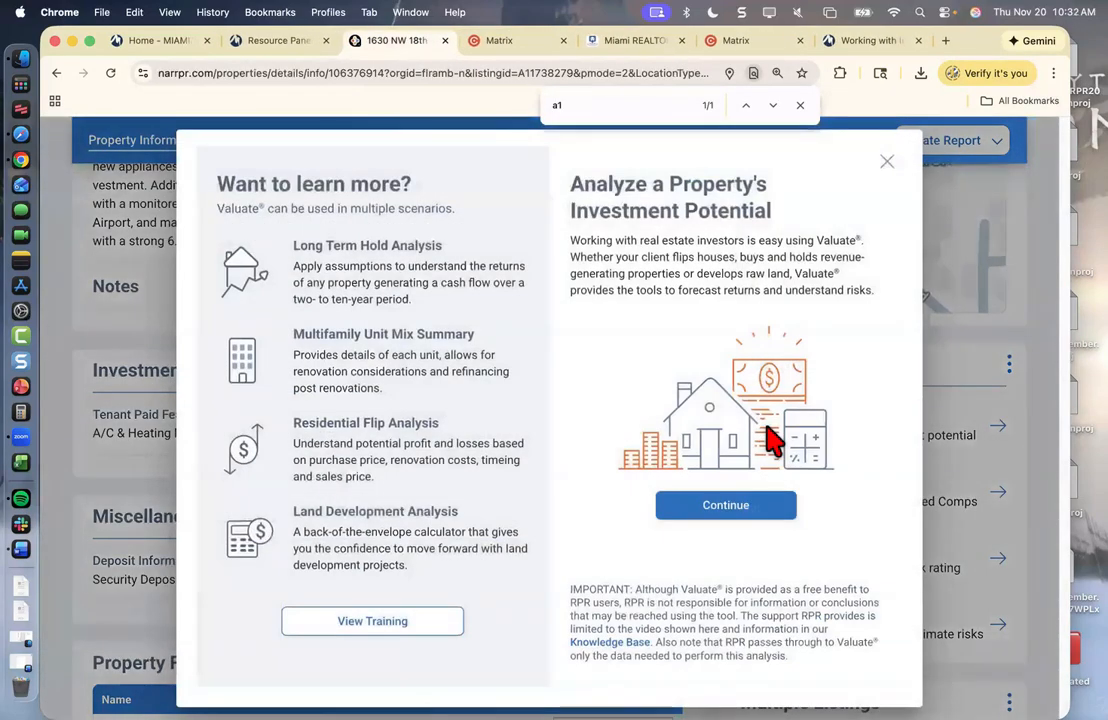
left_click(747, 503)
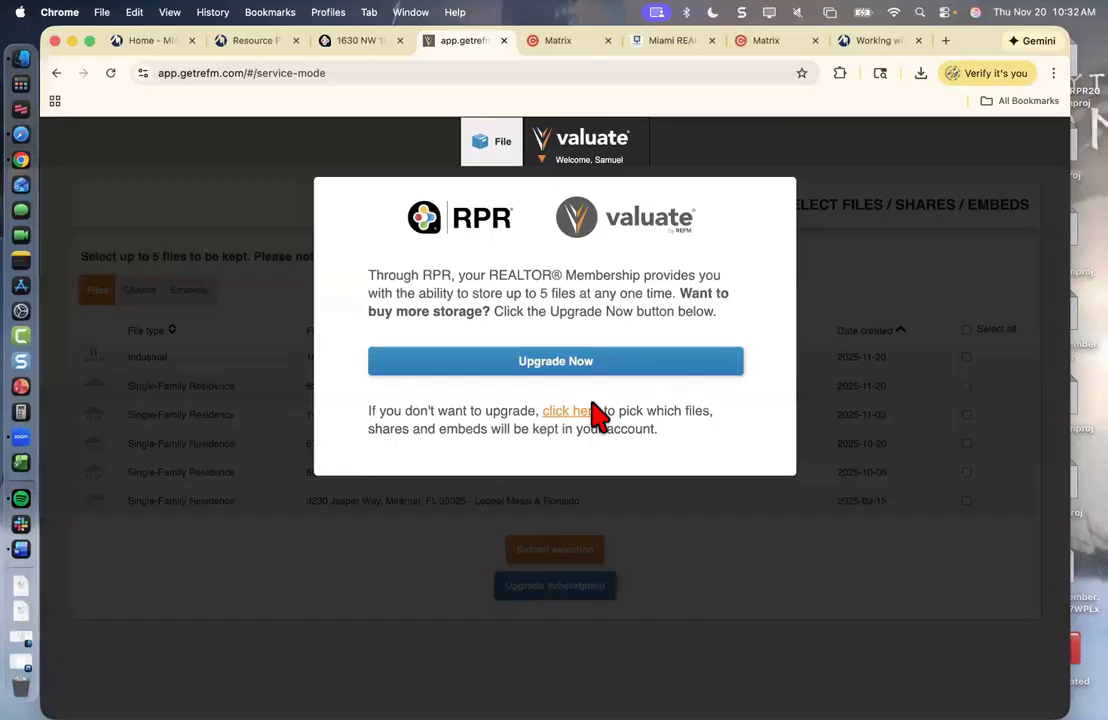
left_click(590, 410)
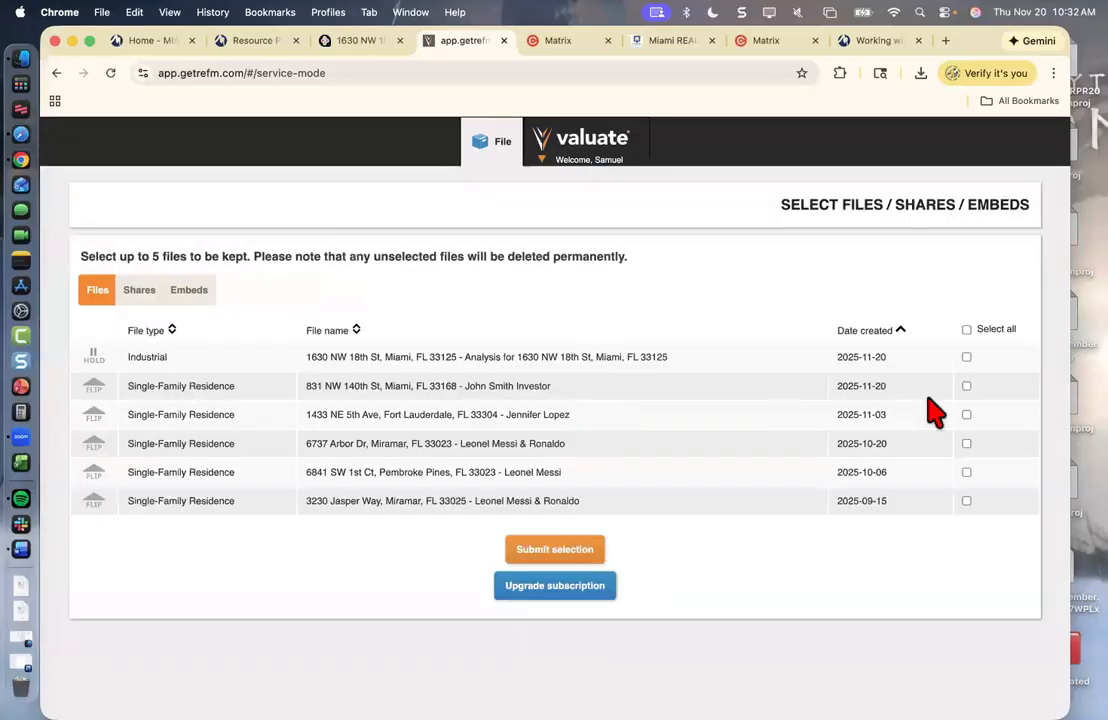
left_click(967, 330)
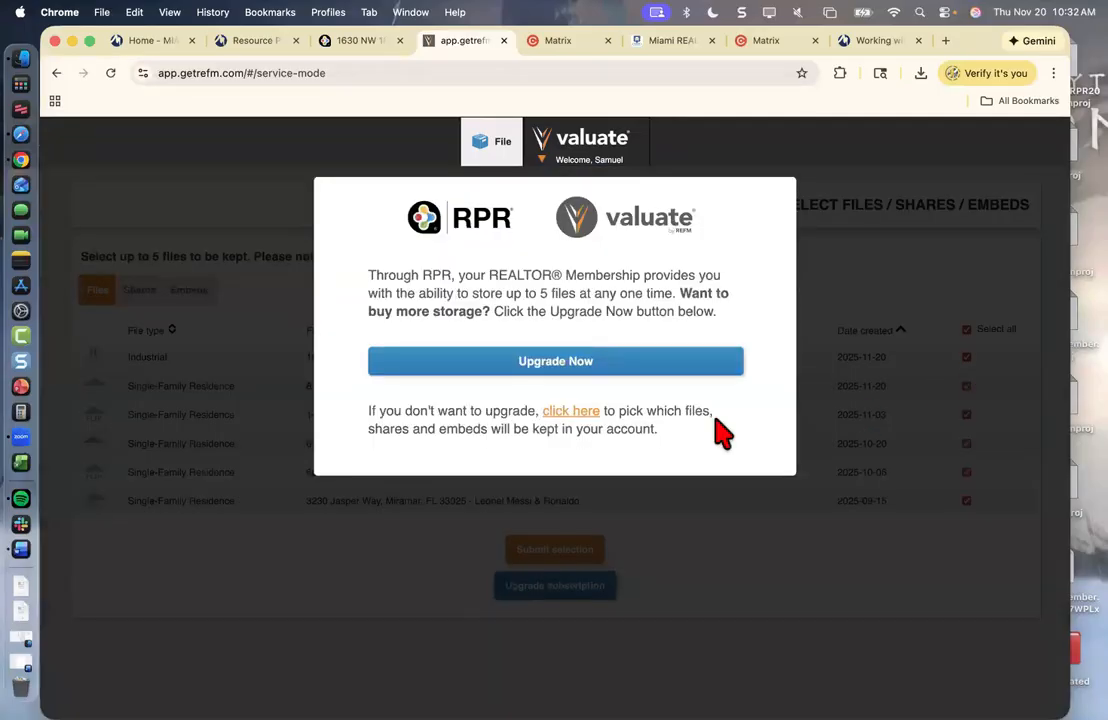
left_click(576, 412)
- Keep a single saved file instead of all and submit the file selection
left_click(563, 553)
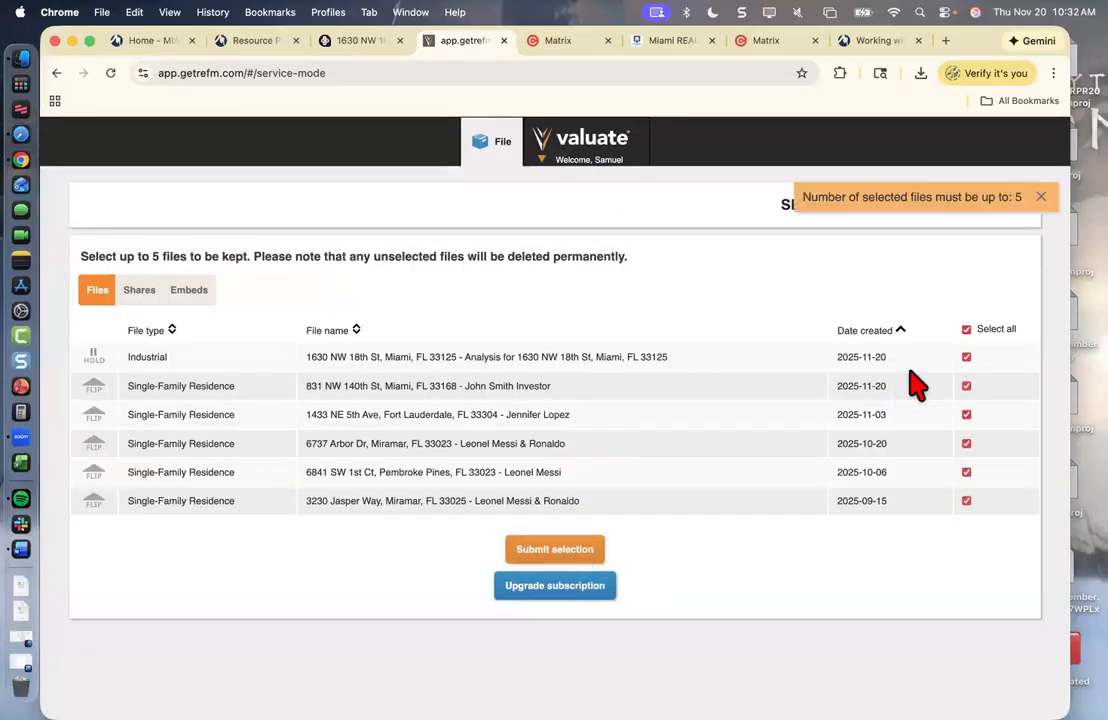
left_click(966, 330)
left_click(552, 410)
left_click(966, 357)
left_click(552, 552)
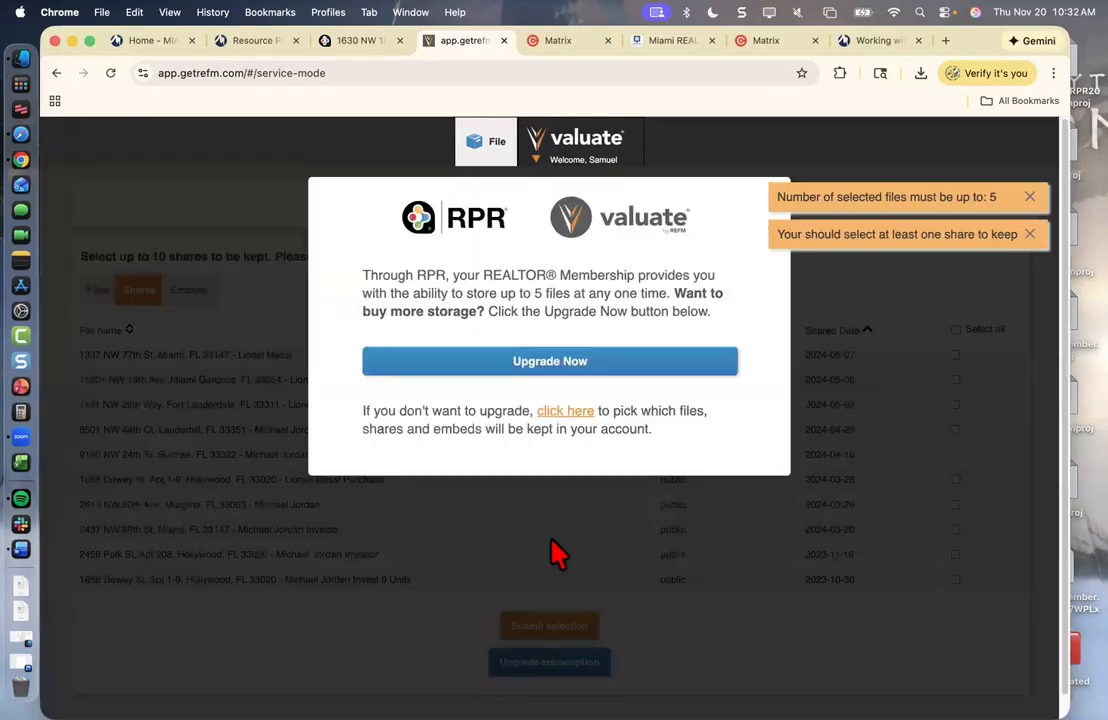
- Keep all shares and the single embed, then submit the final selection
left_click(578, 412)
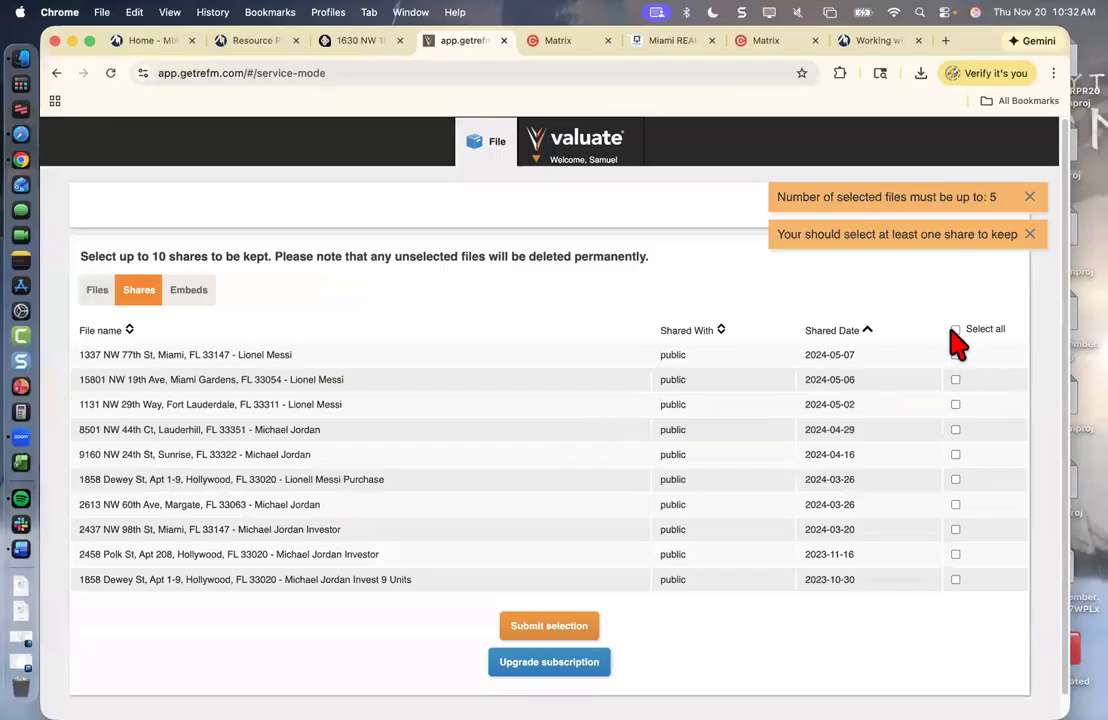
left_click(955, 330)
left_click(582, 411)
left_click(550, 625)
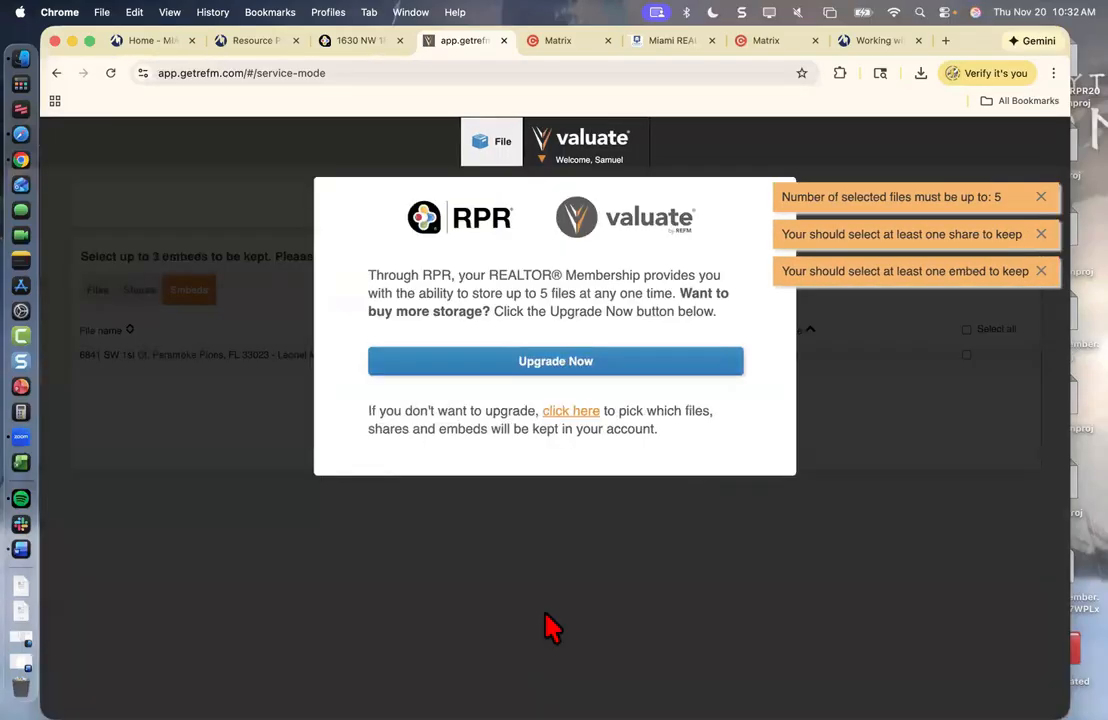
left_click(574, 412)
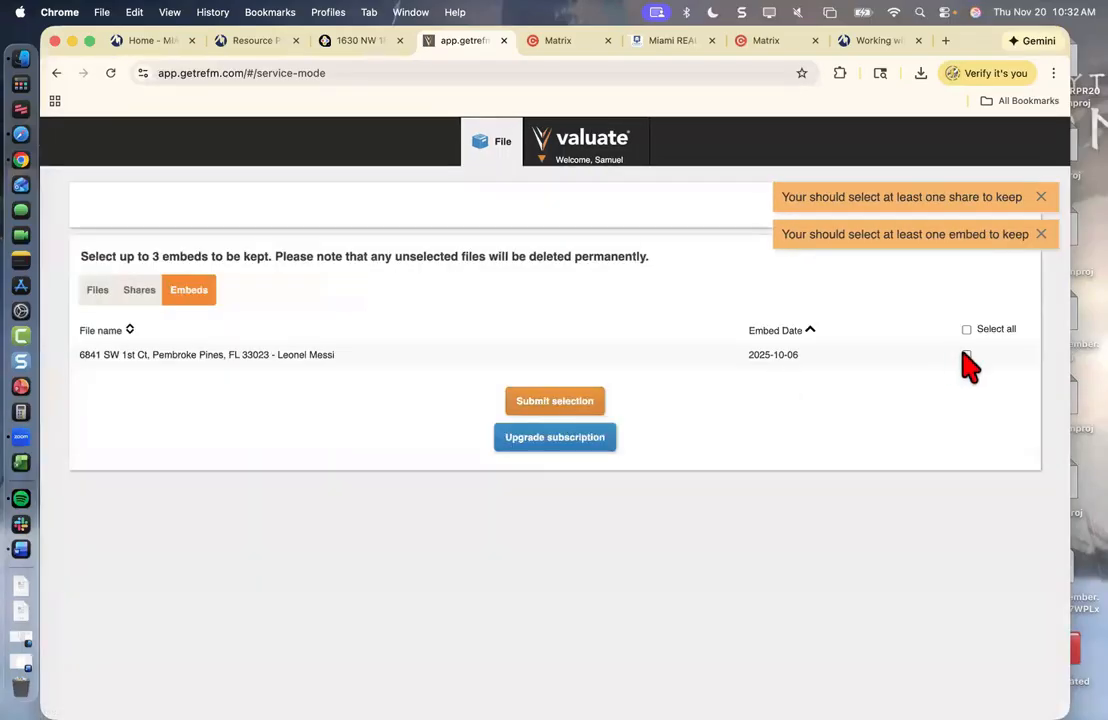
left_click(966, 355)
left_click(538, 404)
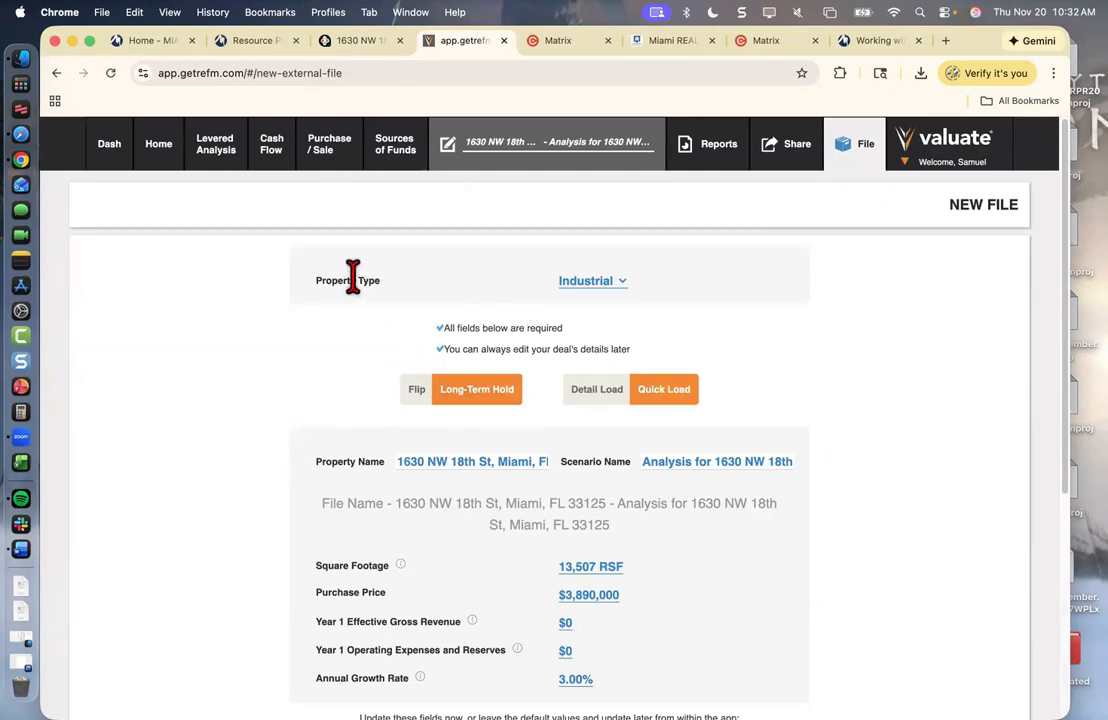
- Set property type to Multi-Family and replace the scenario name with the client family's name
left_click(596, 284)
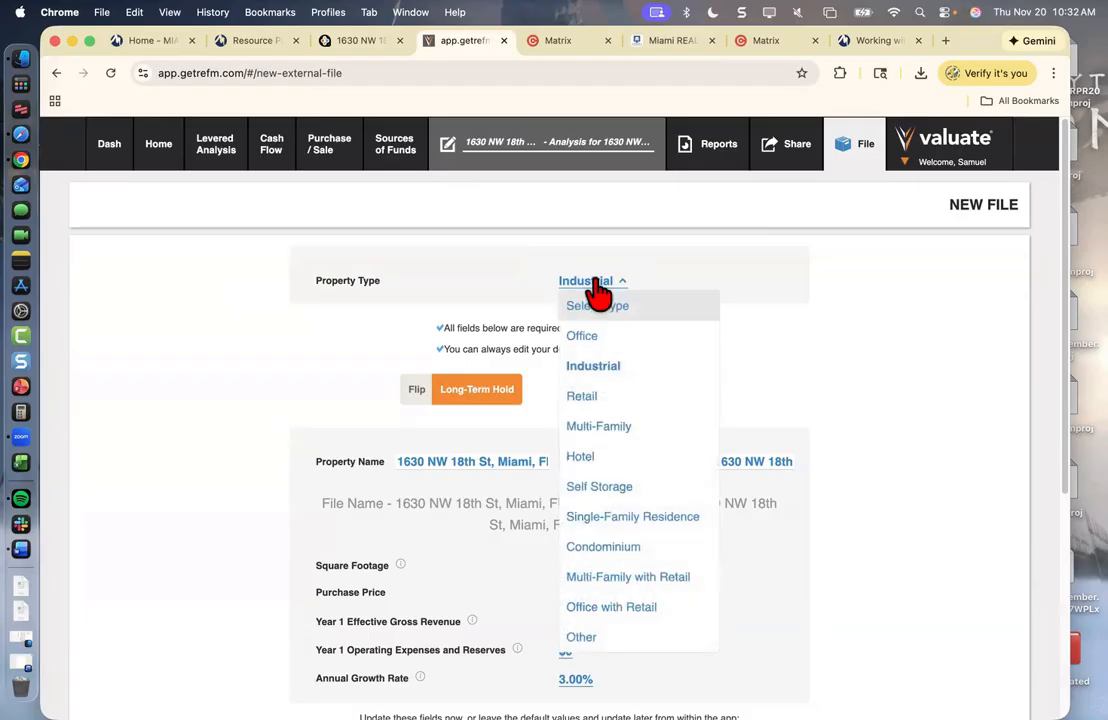
left_click(619, 430)
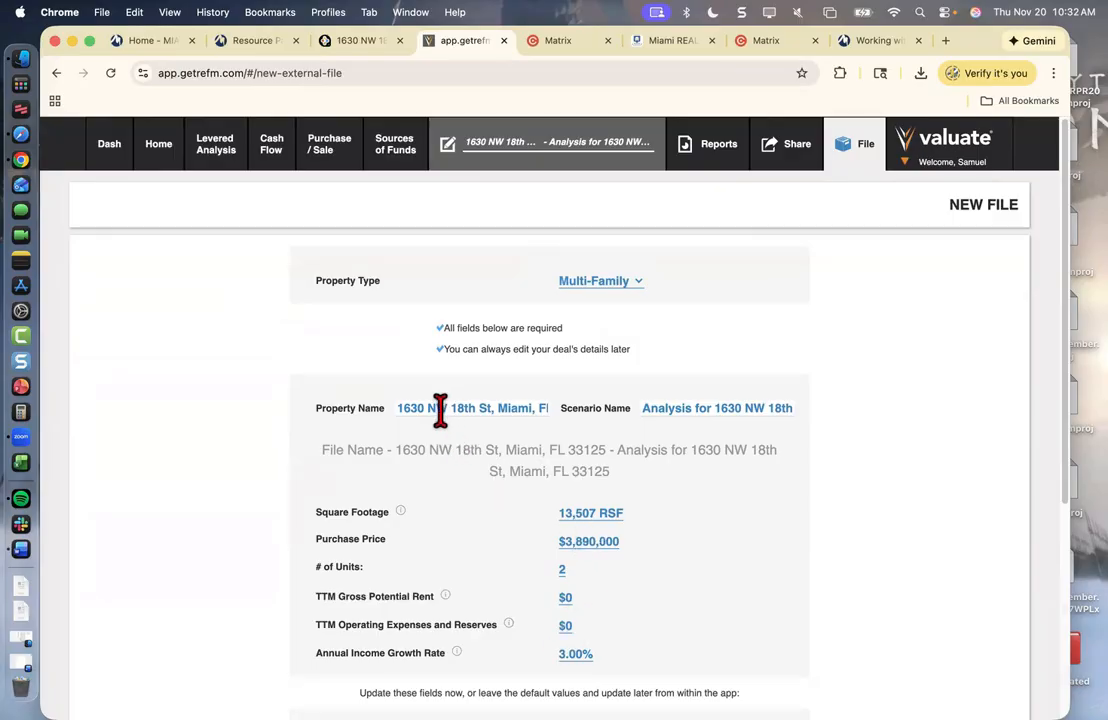
left_click(734, 408)
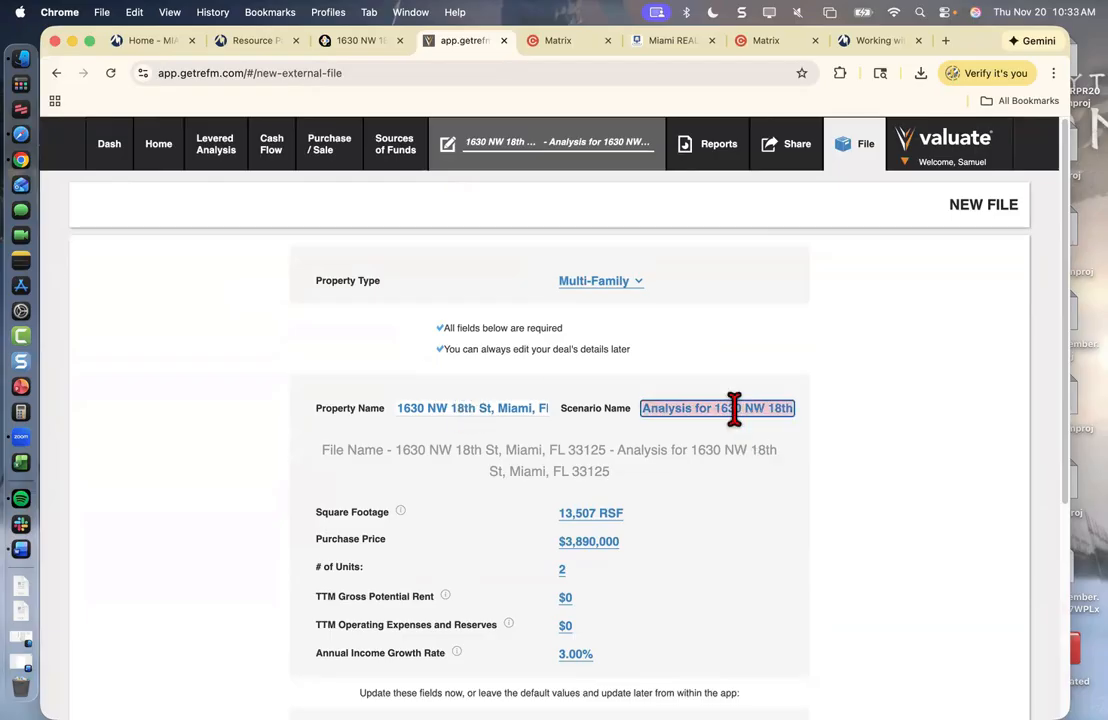
type("The XYZ Scenario")
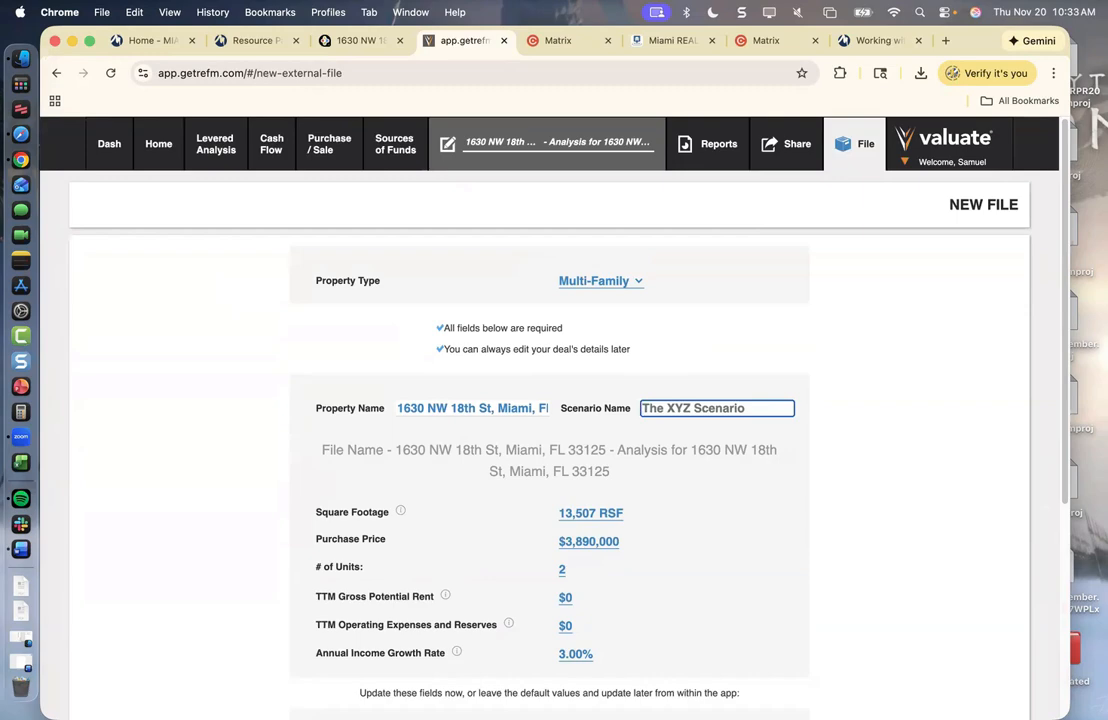
key("super+a")
type("Ma")
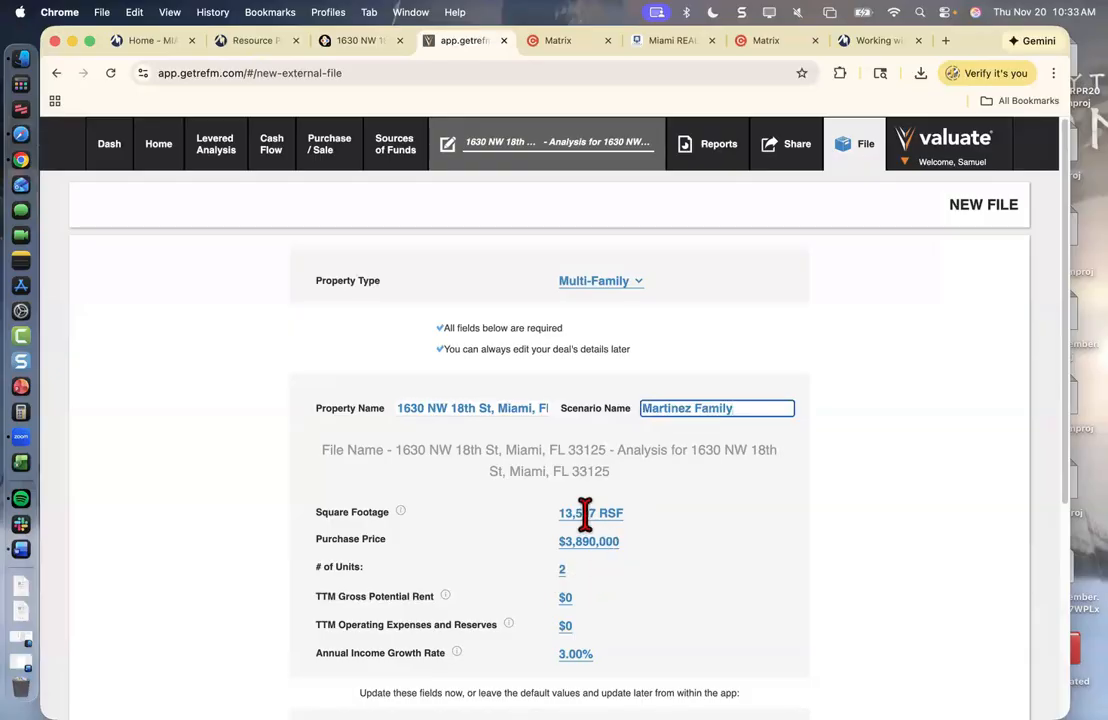
- Check the unit count on the RPR listing, then enter 12 as the number of units
left_click(358, 40)
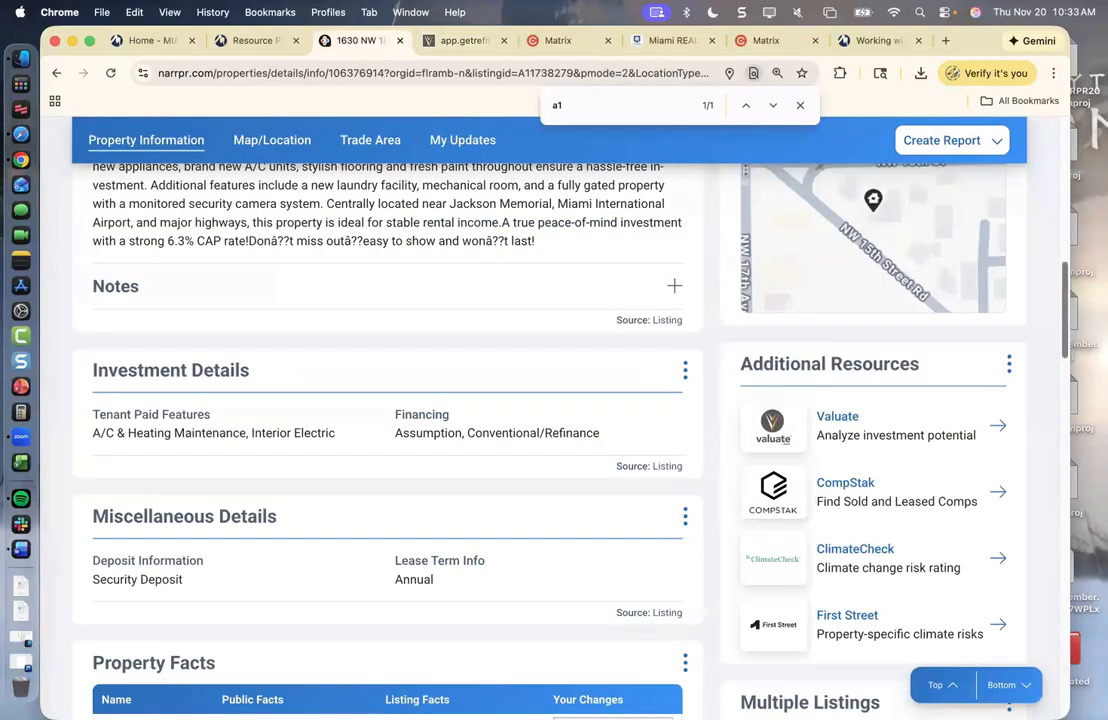
scroll(1064, 315, "up", 5)
scroll(578, 368, "up", 1)
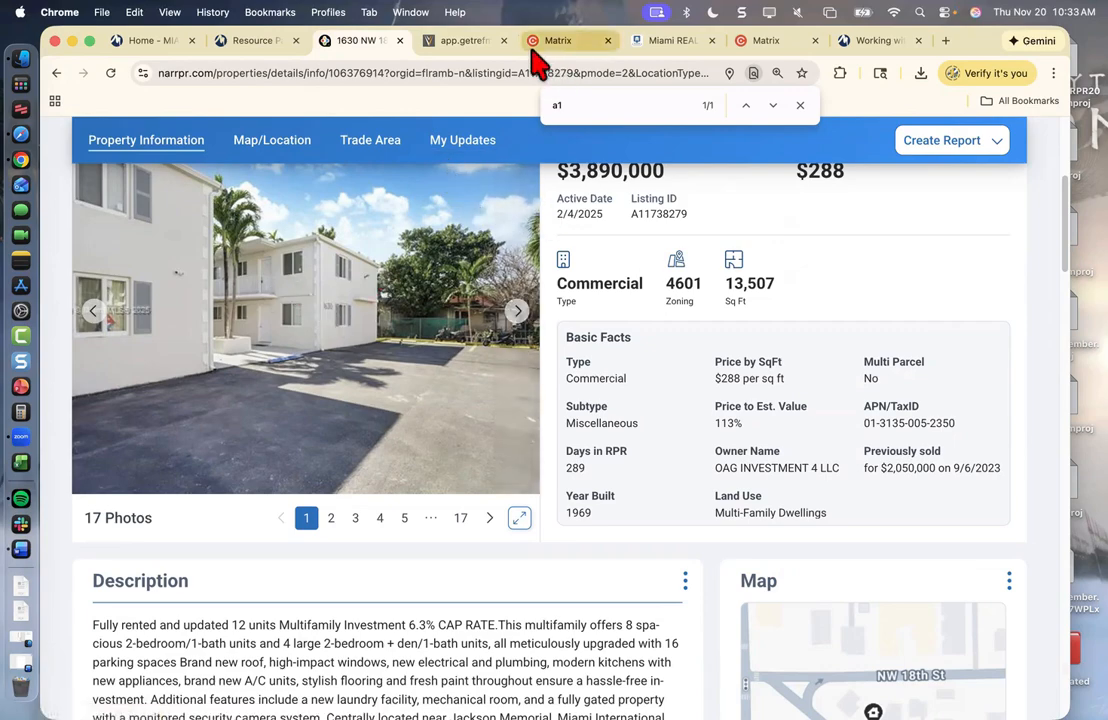
left_click(457, 42)
left_click(562, 547)
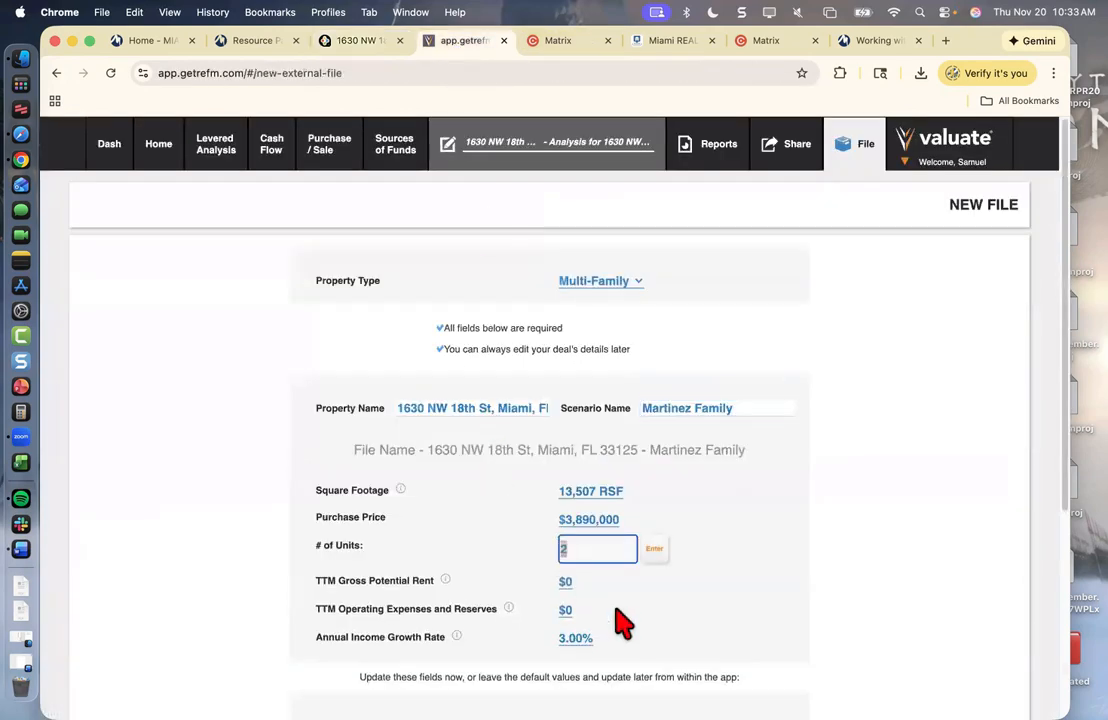
type("12")
left_click(655, 551)
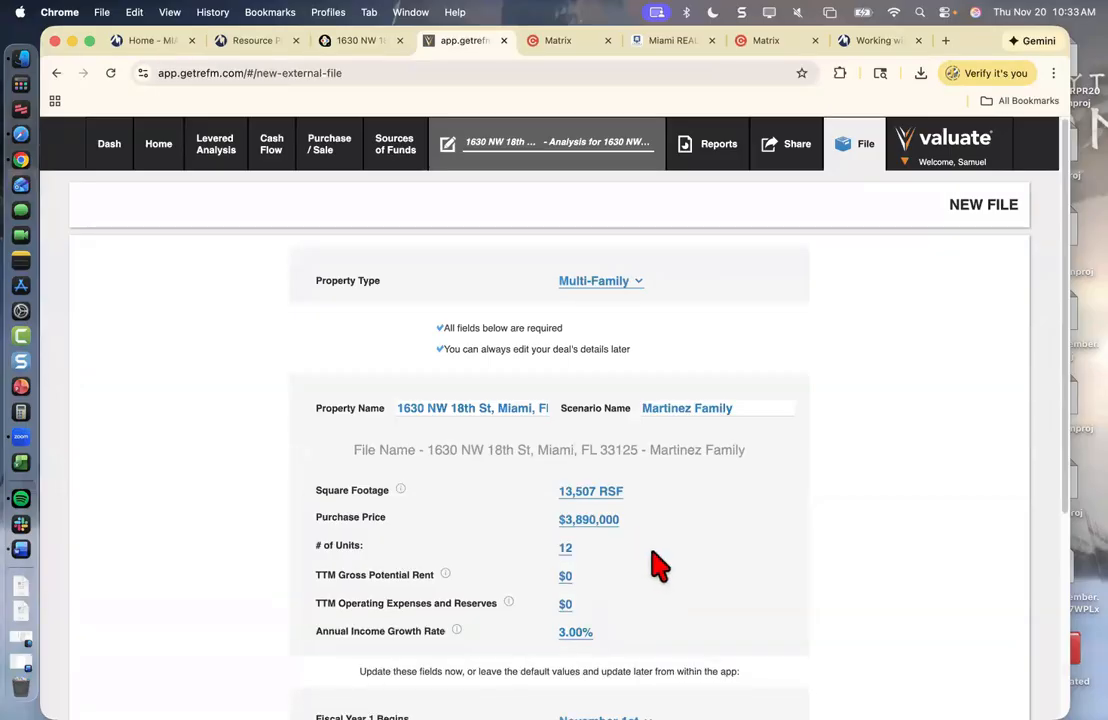
left_click(365, 42)
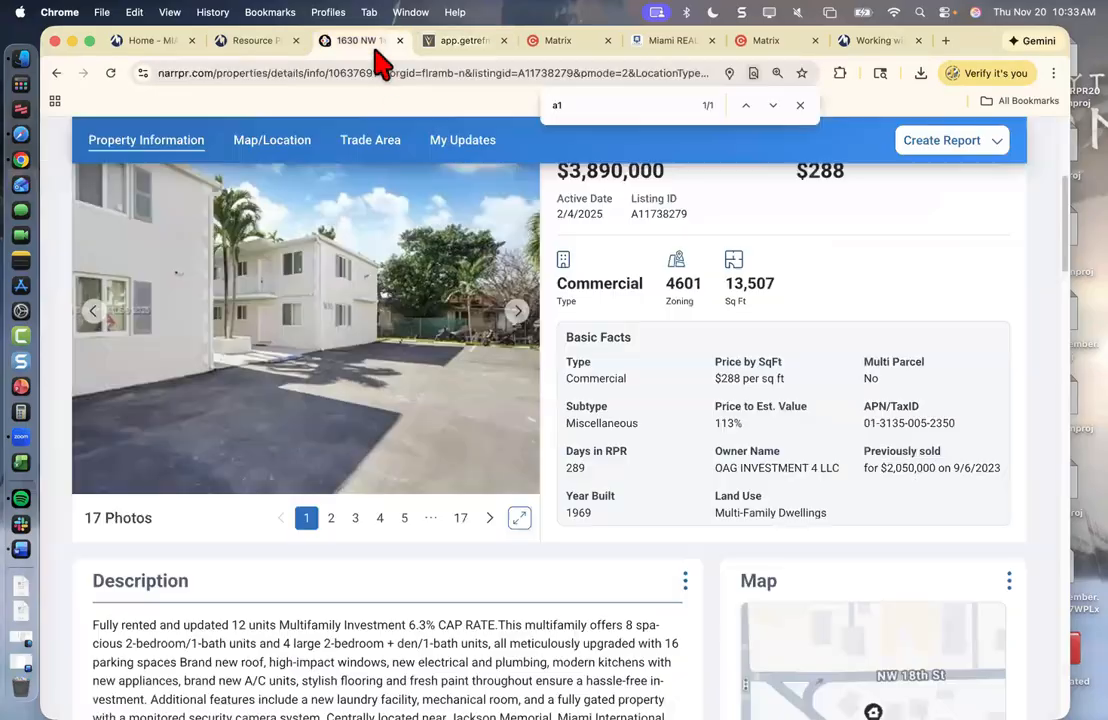
left_click(462, 42)
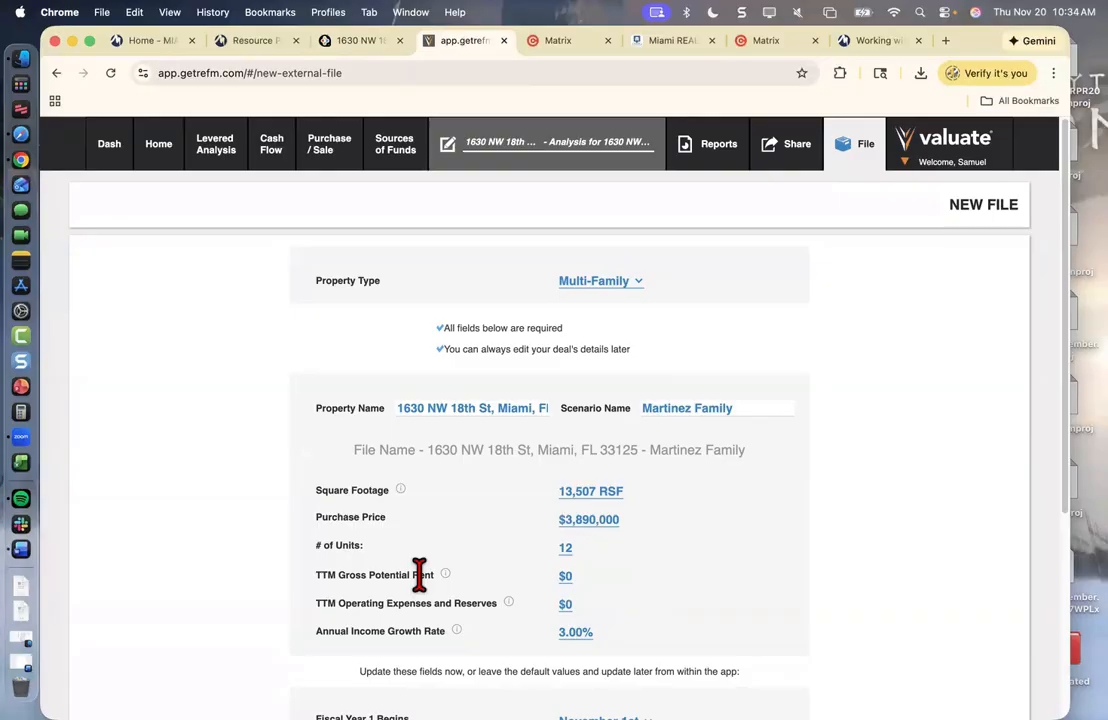
- Look up gross income in the MLS listing and enter $323,527 as TTM gross potential rent
left_click(556, 42)
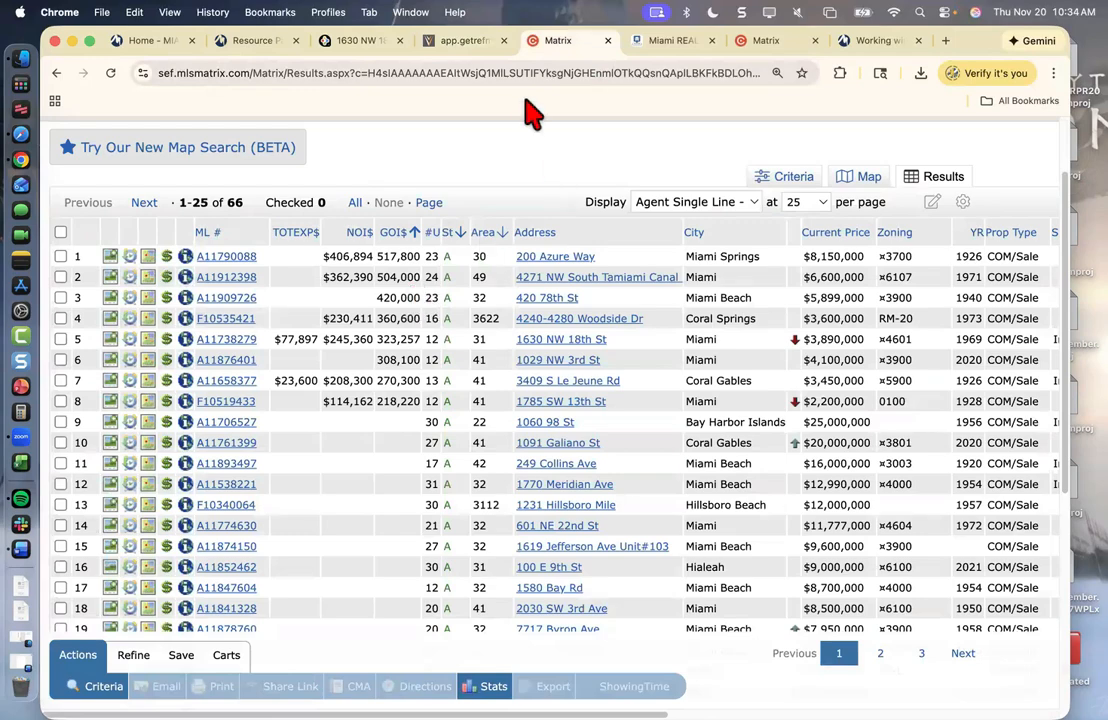
left_click(362, 42)
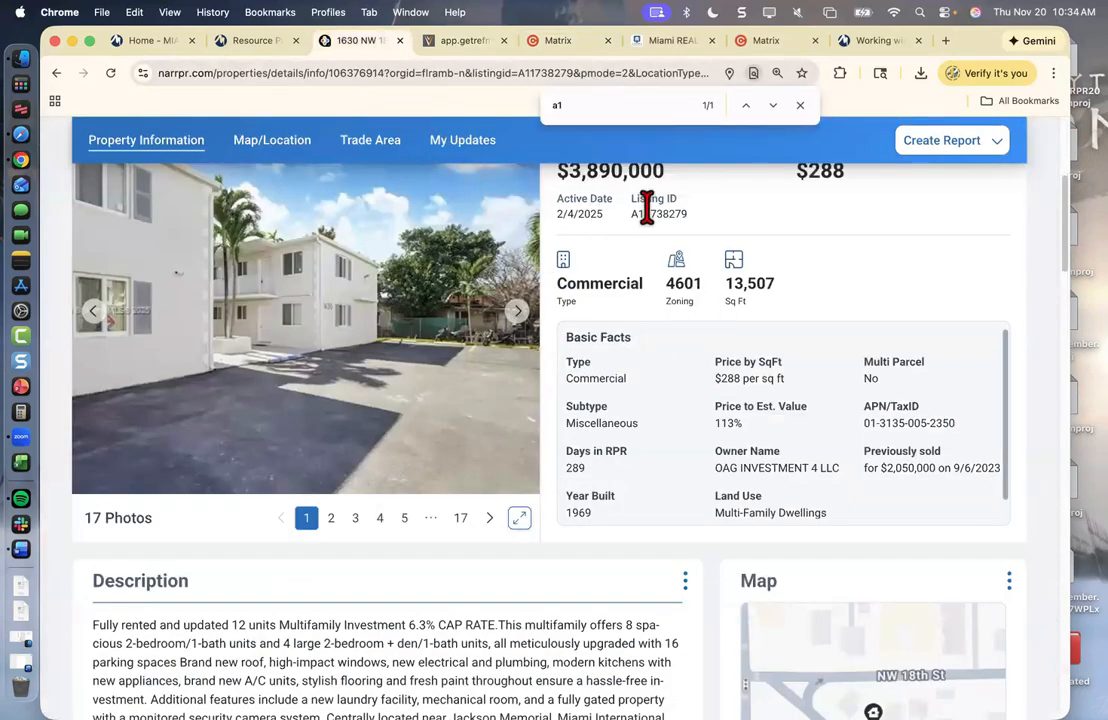
left_click(472, 48)
left_click(560, 58)
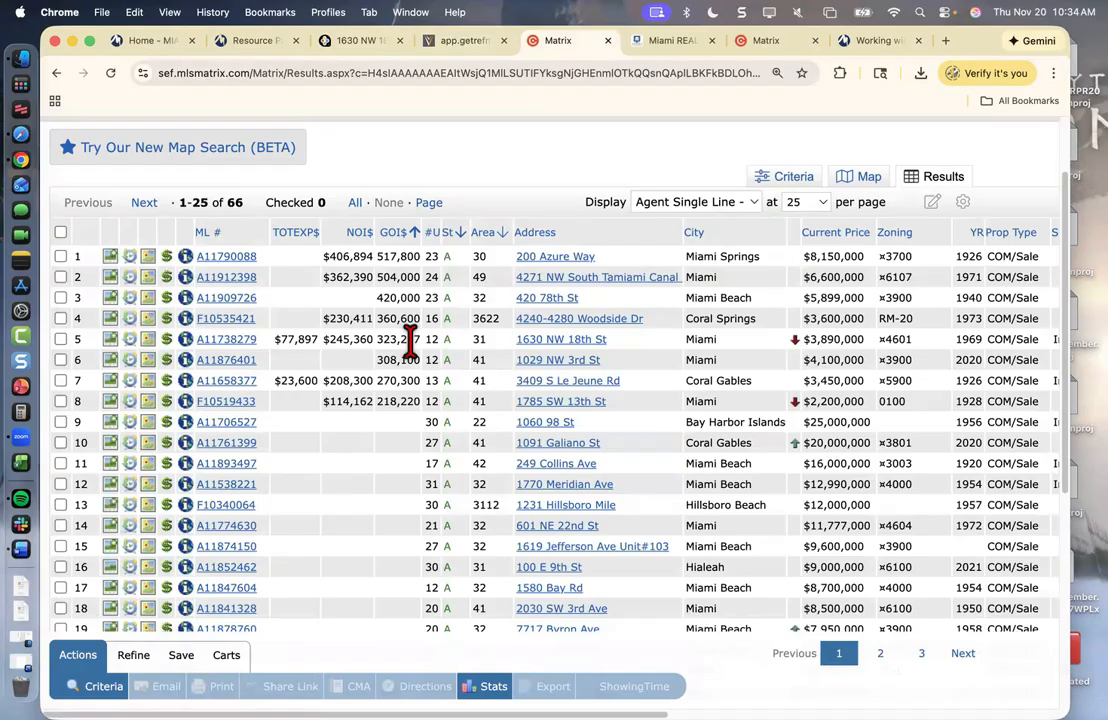
left_click(443, 42)
left_click(565, 576)
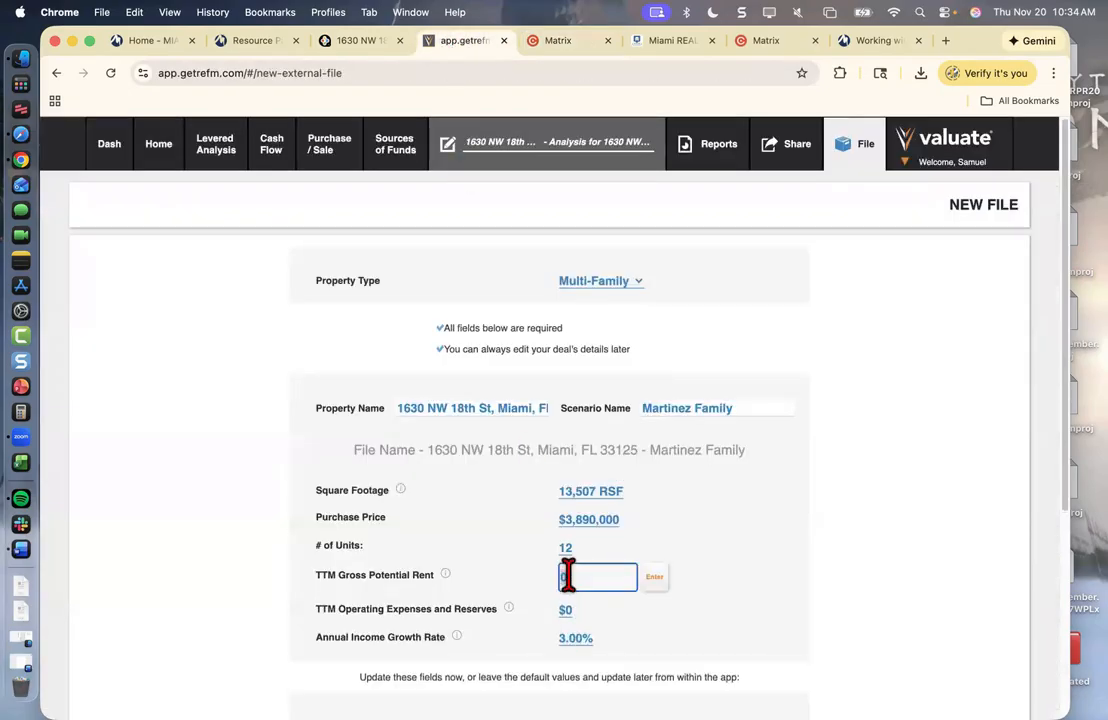
type("323527")
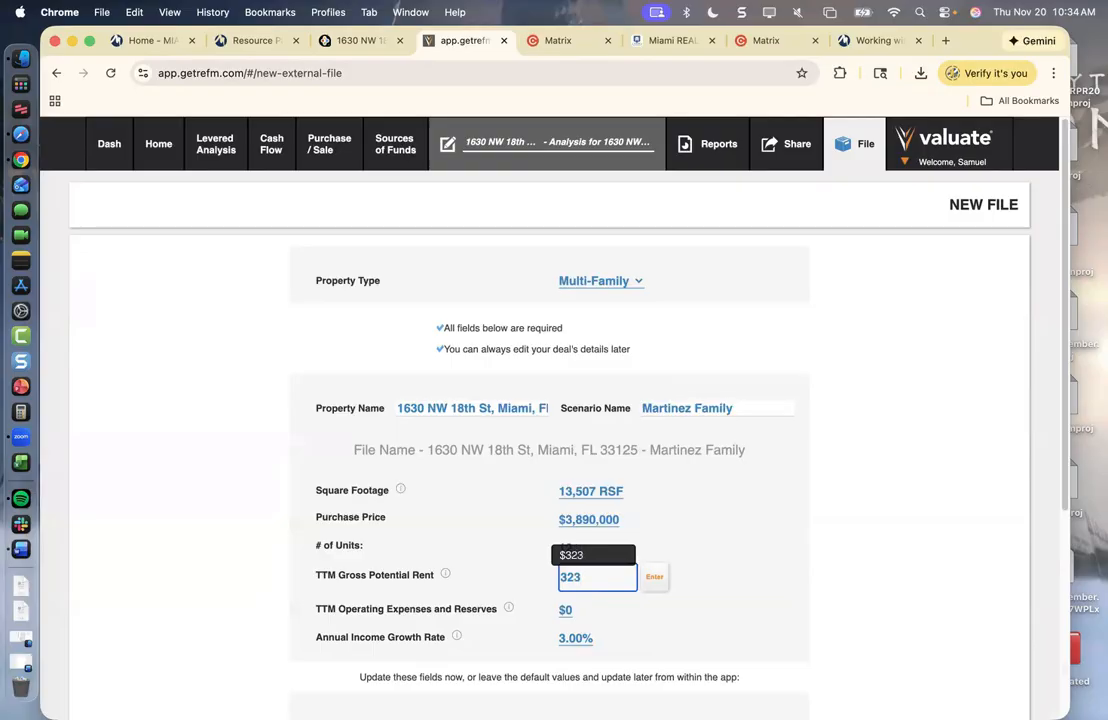
left_click(655, 579)
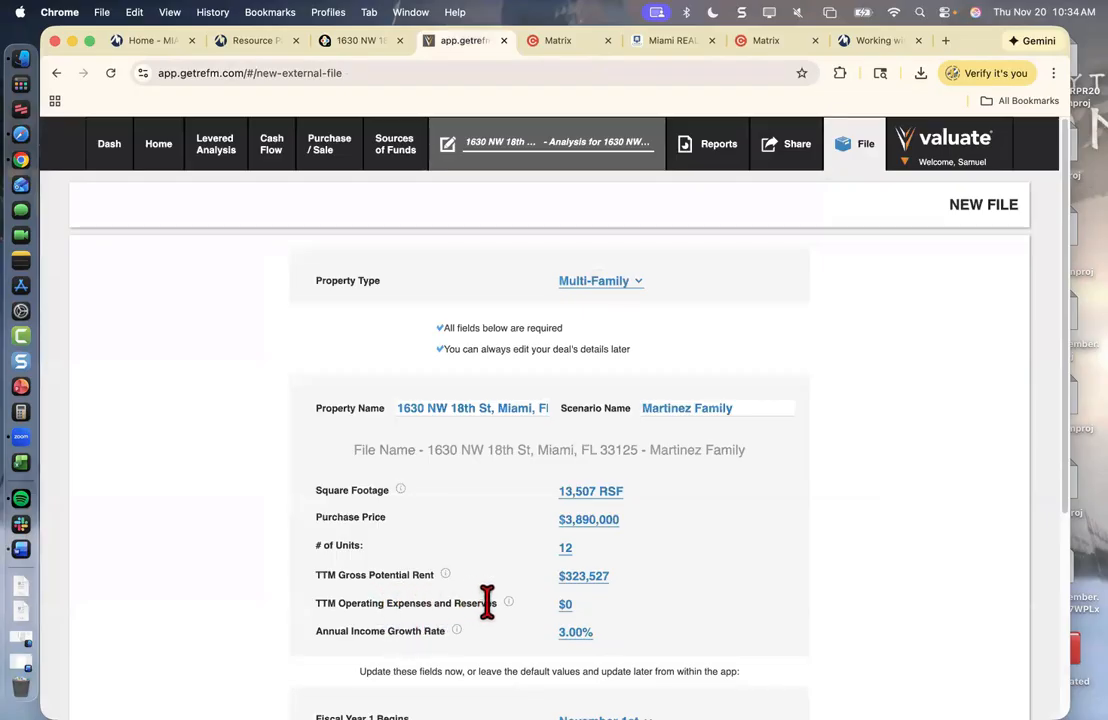
left_click(362, 47)
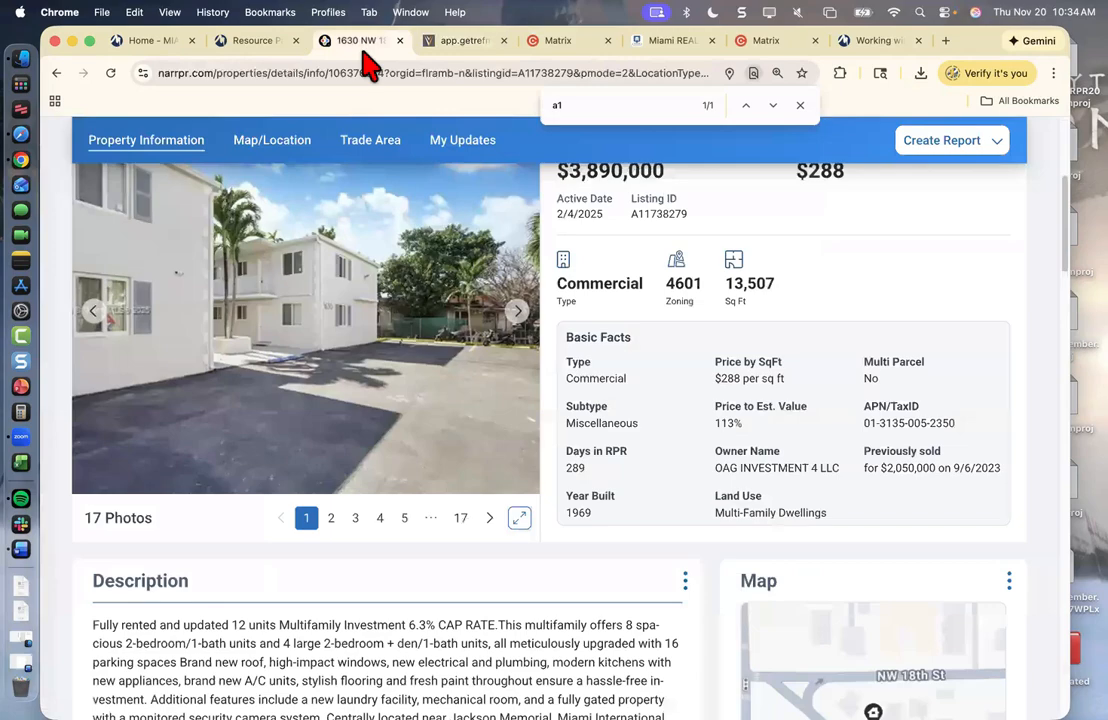
- Open listing ML# A11738279 down to its Financial Information, then search for Calculator
left_click(556, 45)
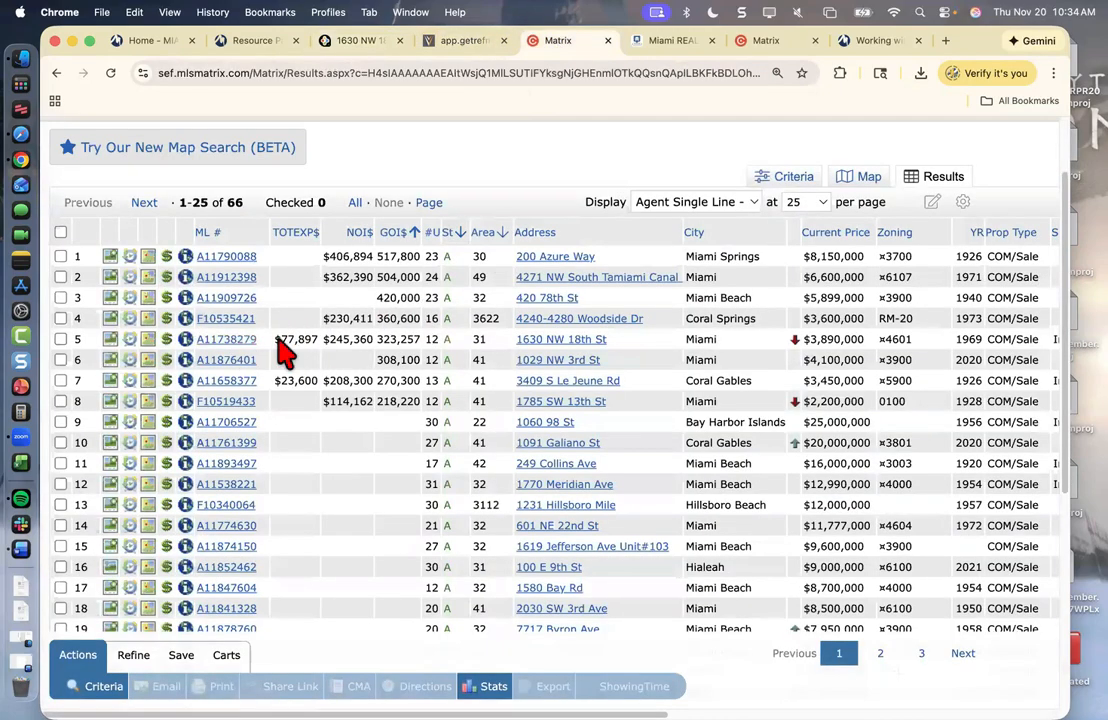
left_click(245, 339)
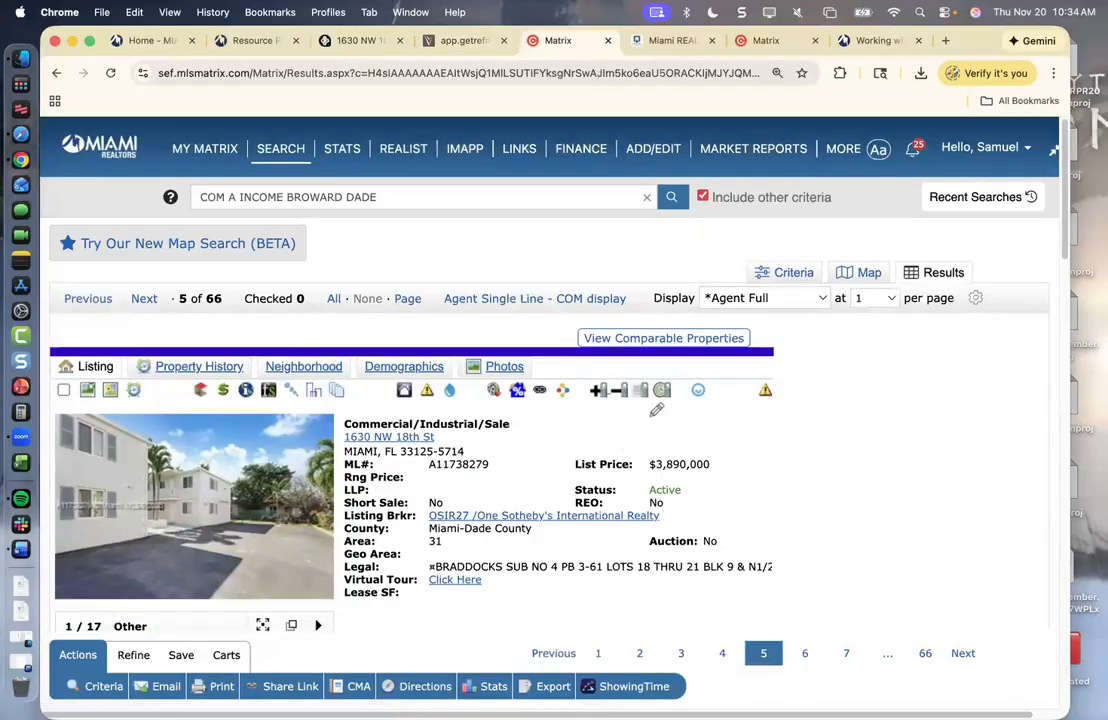
scroll(1058, 242, "down", 4)
scroll(550, 380, "down", 10)
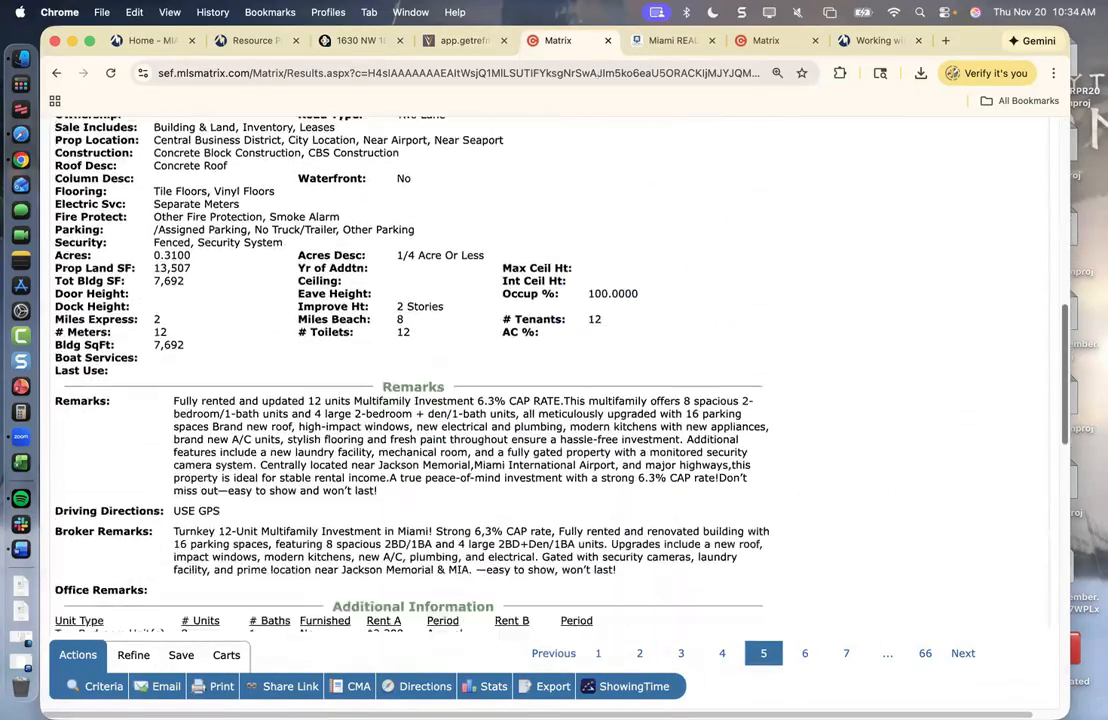
scroll(104, 550, "down", 3)
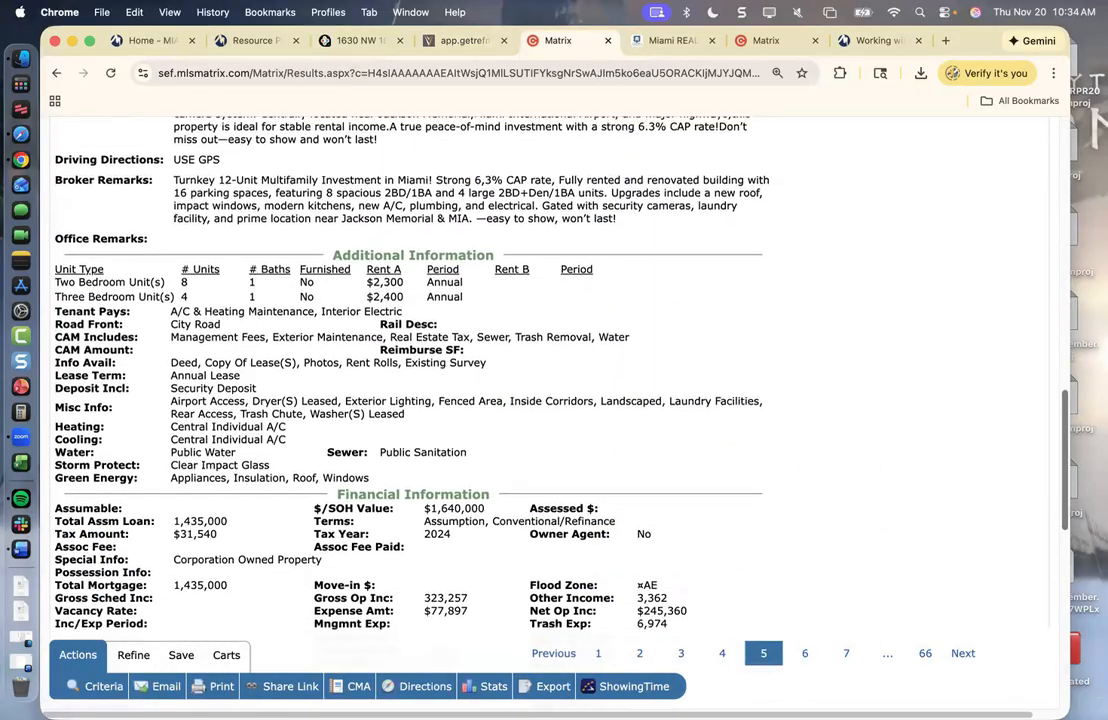
left_click(20, 86)
type("calculator")
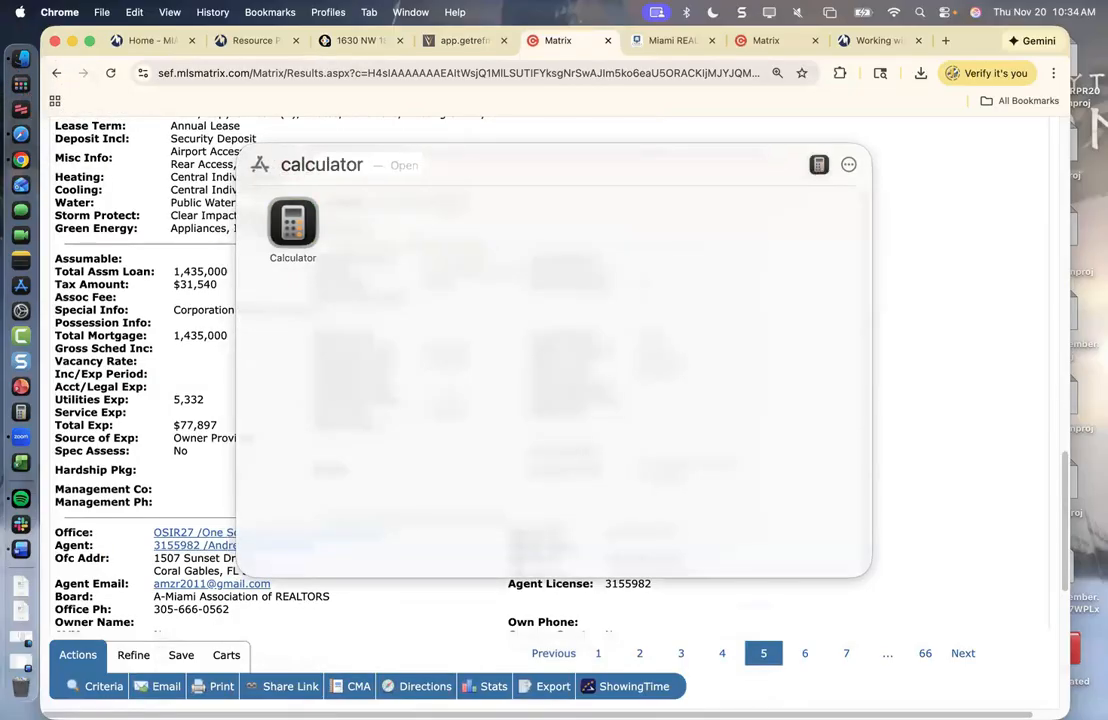
- Launch Calculator, clear the old cap rate result, and move it beside the listing
left_click(292, 222)
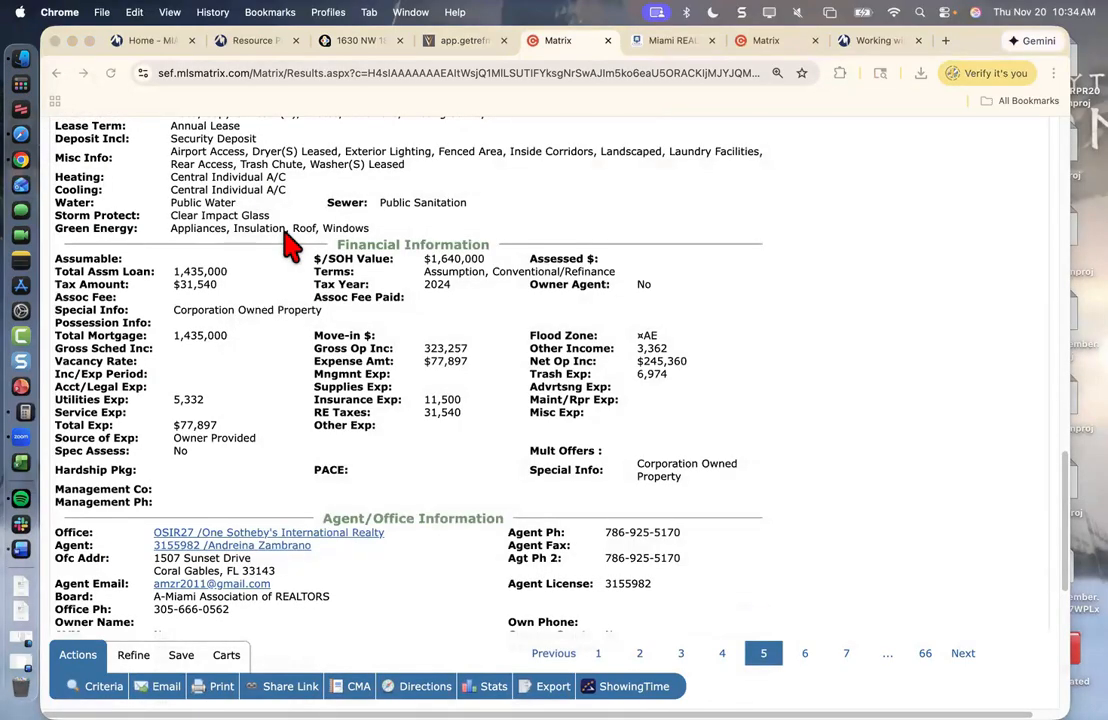
left_click(281, 342)
left_click(281, 342)
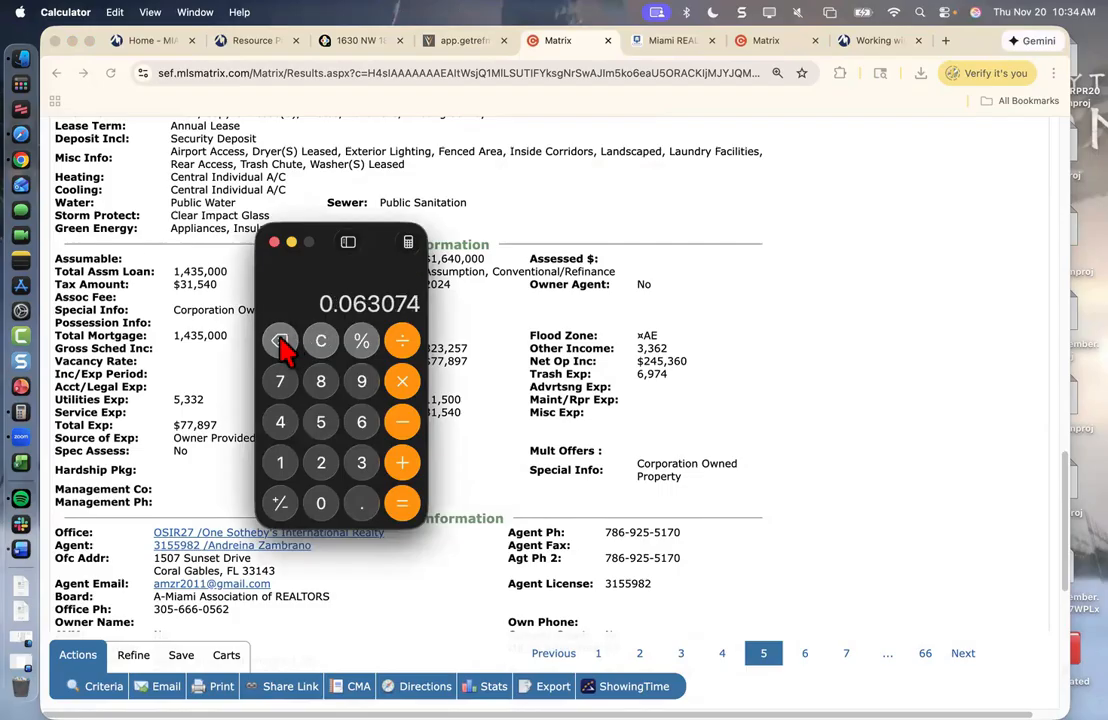
left_click(281, 342)
left_click(281, 342)
left_click(281, 342)
left_click(281, 342)
left_click(281, 342)
left_click(281, 342)
left_click(281, 342)
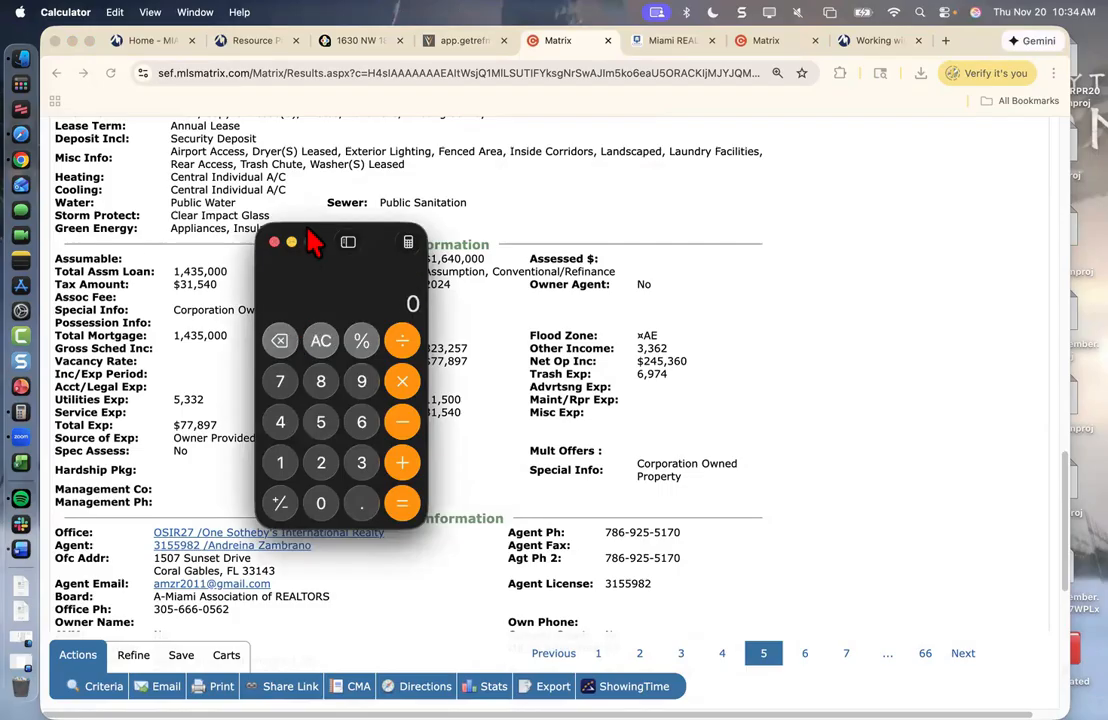
left_click_drag(331, 244, 733, 220)
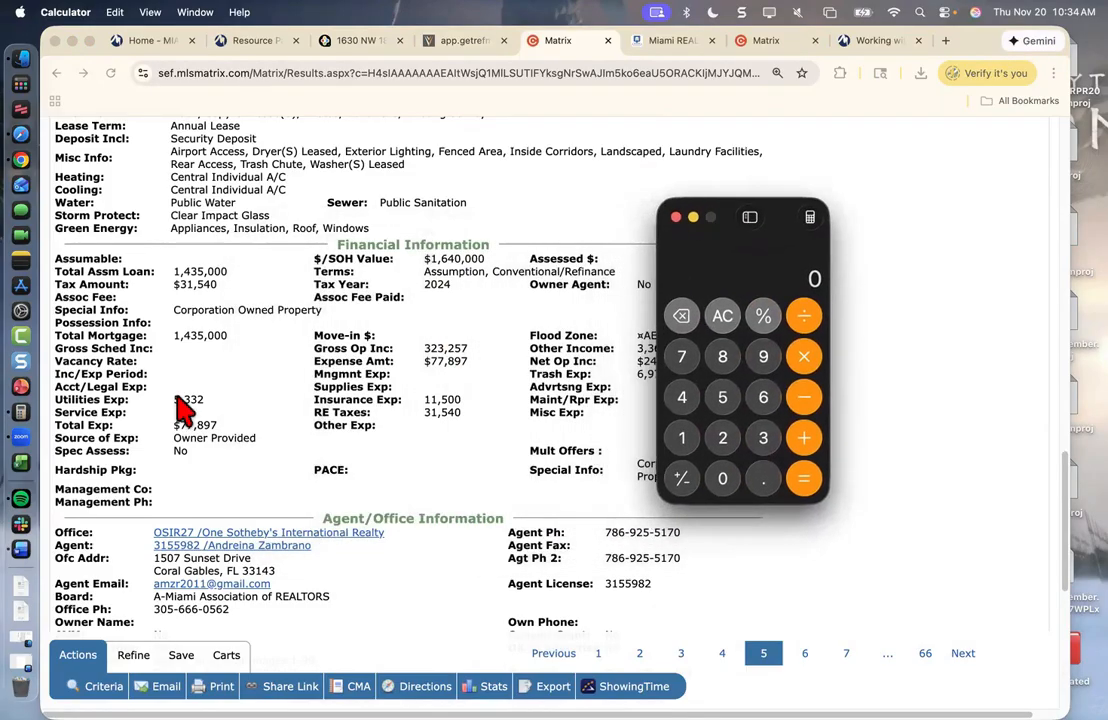
- Add utilities 5,332 and insurance 11,500 in Calculator
left_click(724, 399)
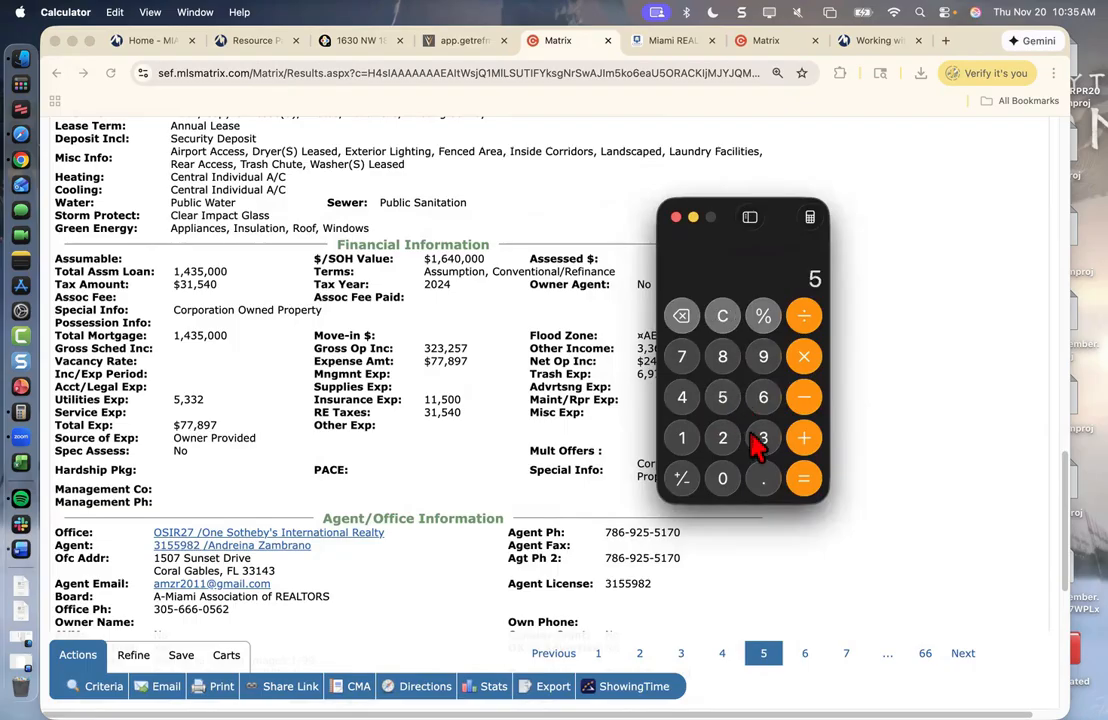
left_click(759, 439)
left_click(762, 440)
left_click(724, 440)
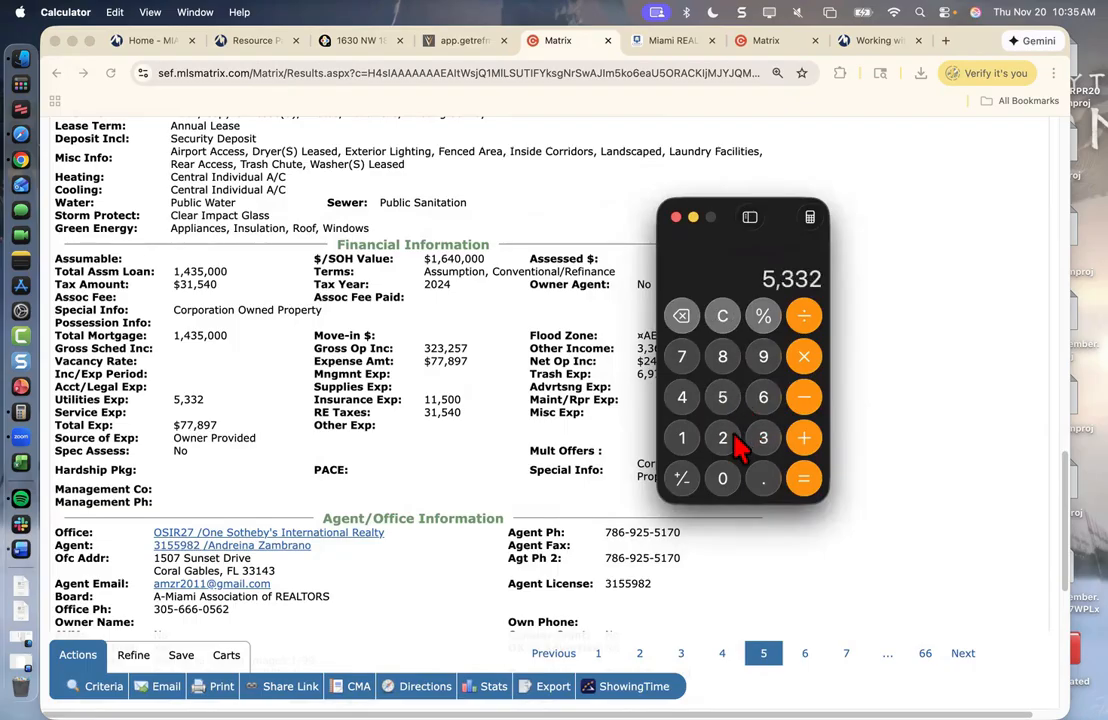
left_click(806, 446)
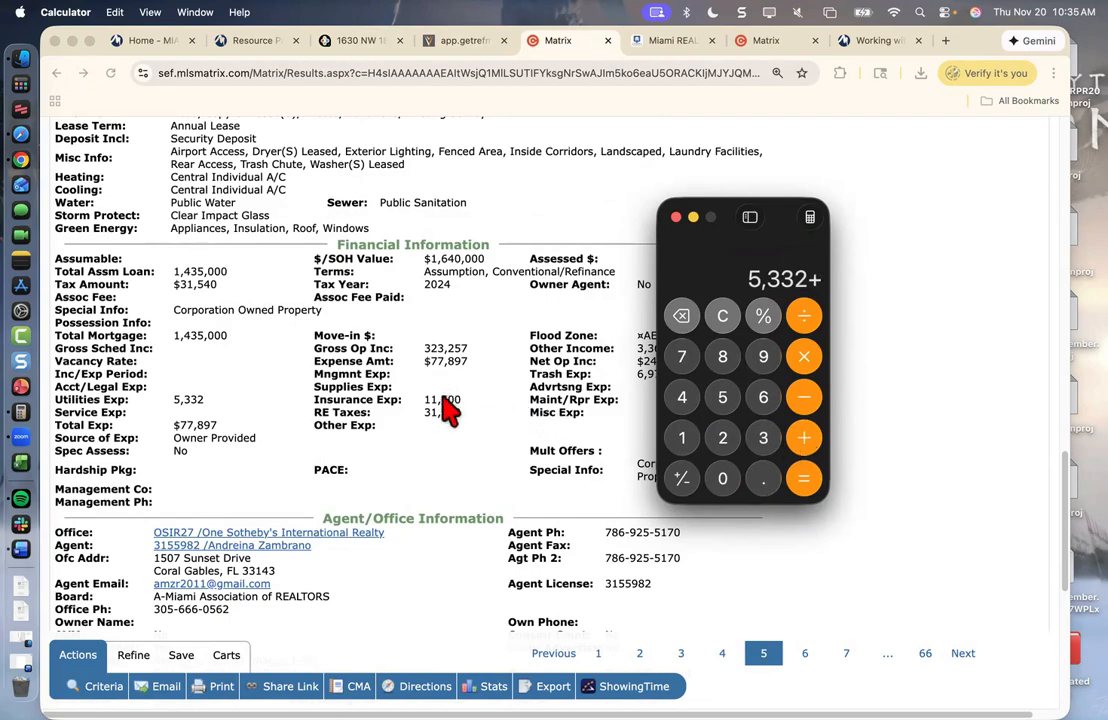
left_click(683, 440)
left_click(683, 440)
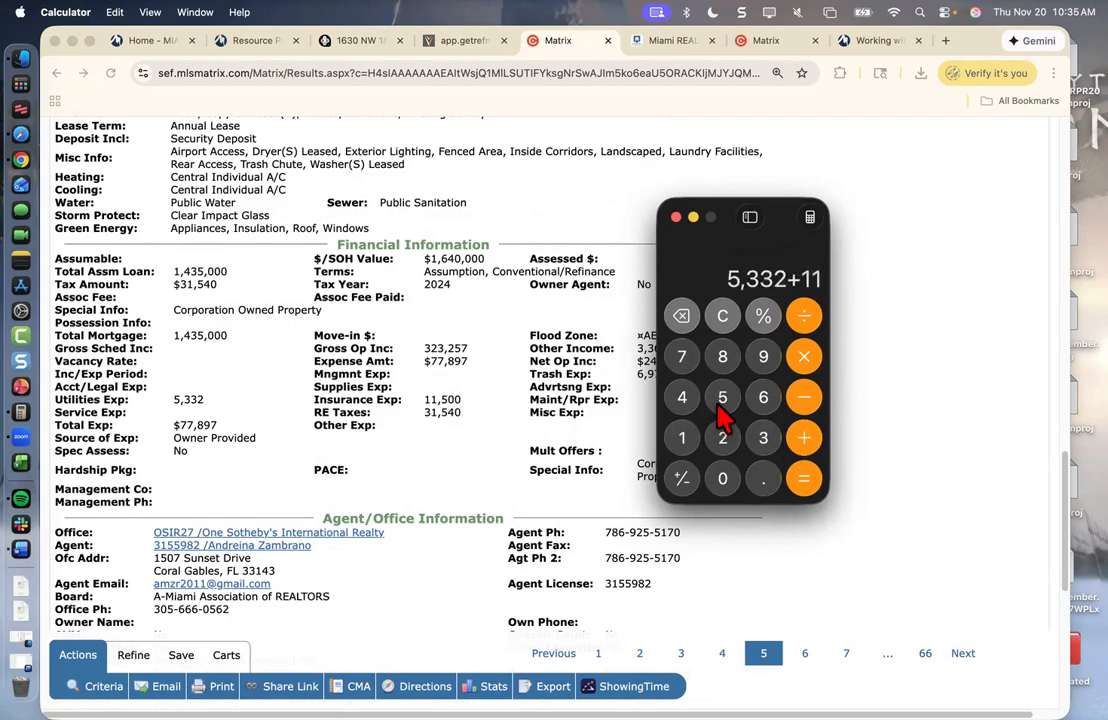
left_click(722, 398)
left_click(722, 478)
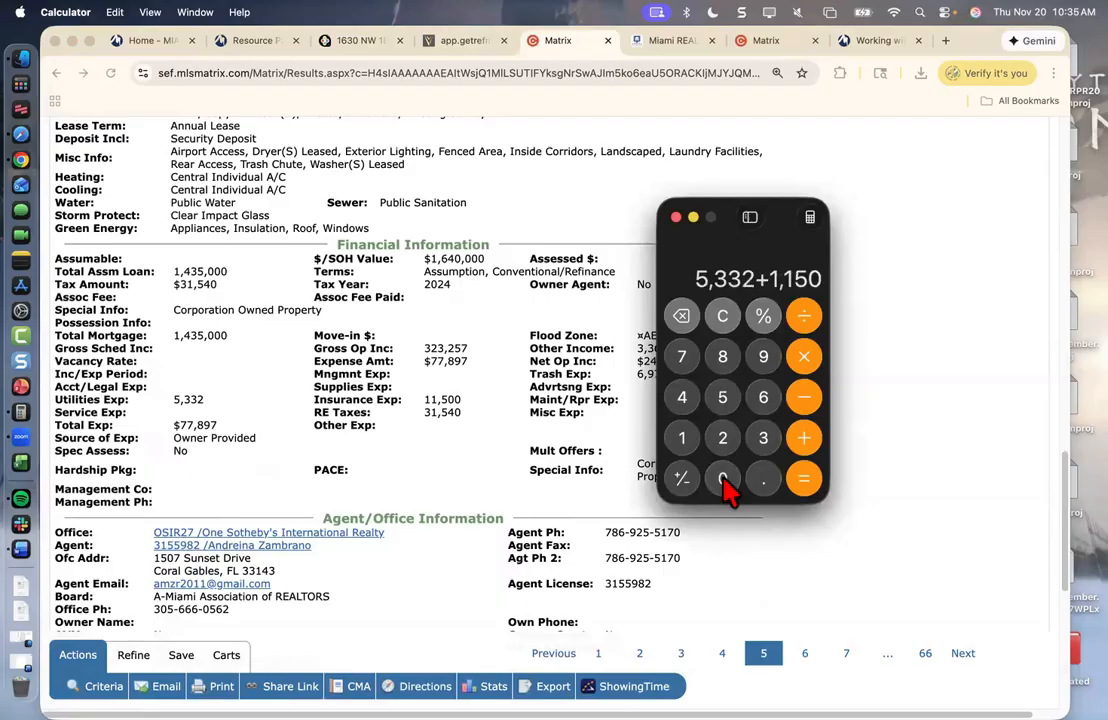
left_click(722, 478)
left_click(804, 438)
- Add real estate taxes 31,540 and trash 6,974 for a subtotal of 55,346
left_click(760, 445)
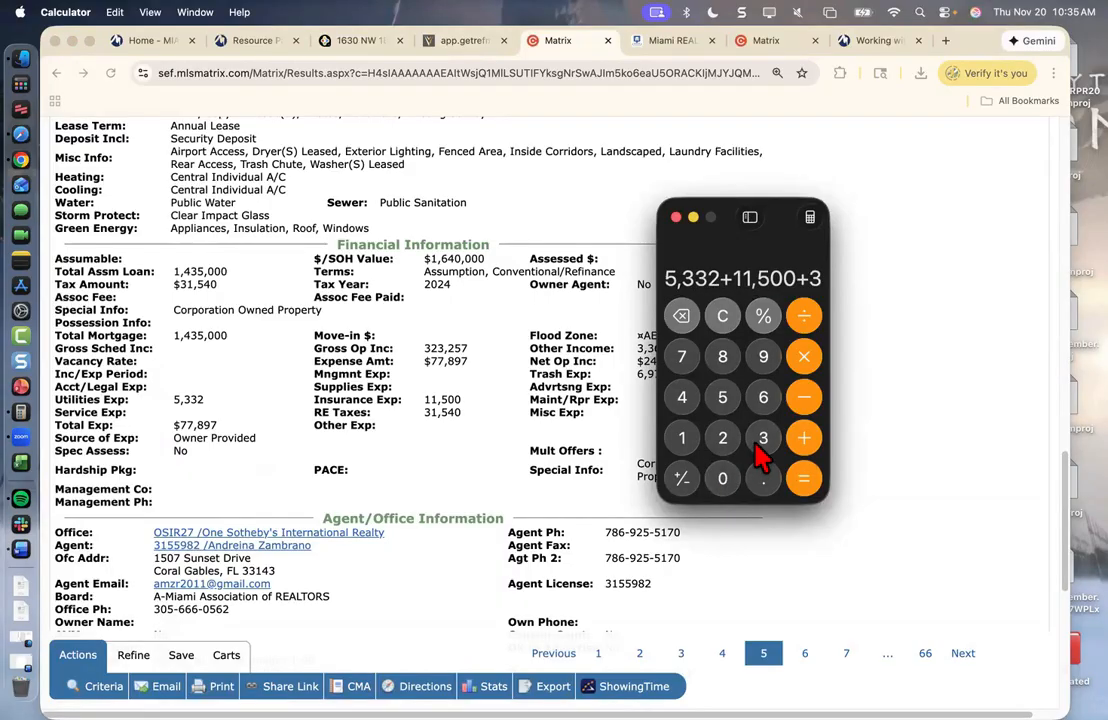
left_click(684, 442)
left_click(722, 398)
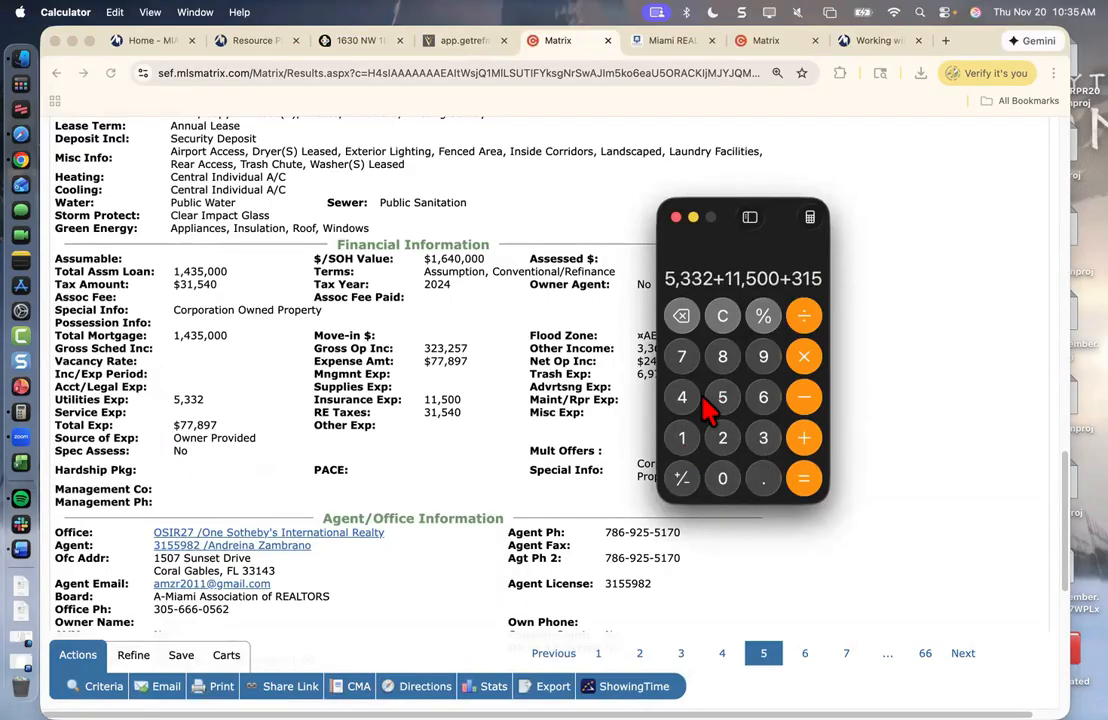
left_click(682, 398)
left_click(722, 478)
left_click(796, 436)
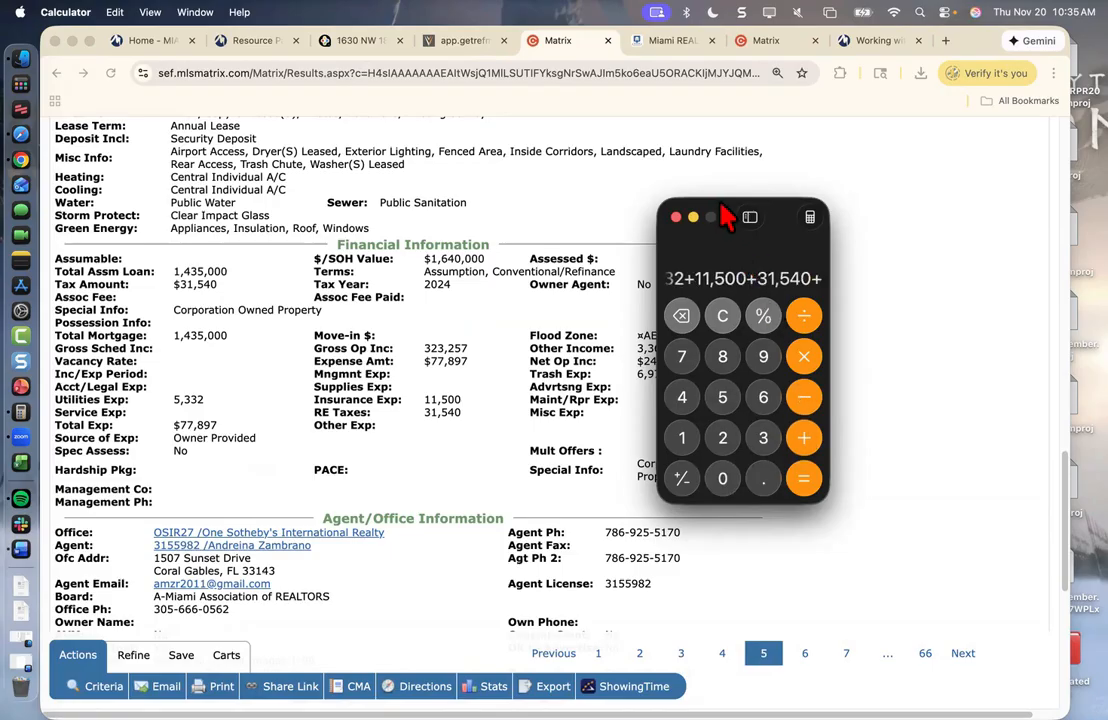
left_click_drag(725, 218, 840, 219)
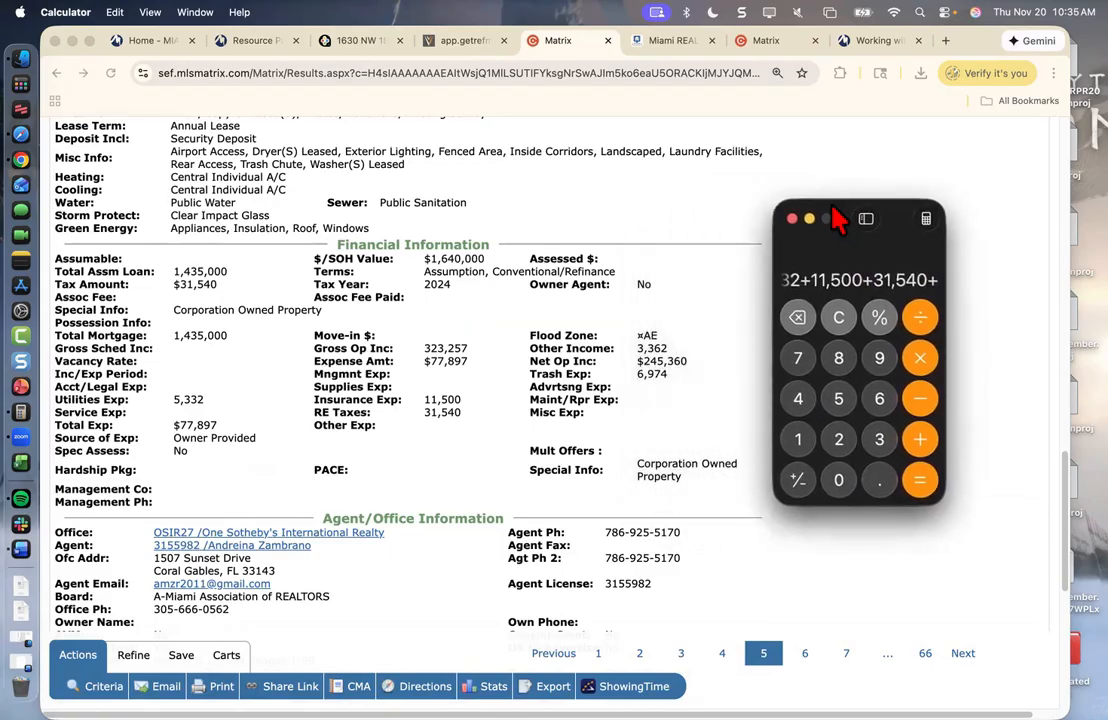
left_click(879, 398)
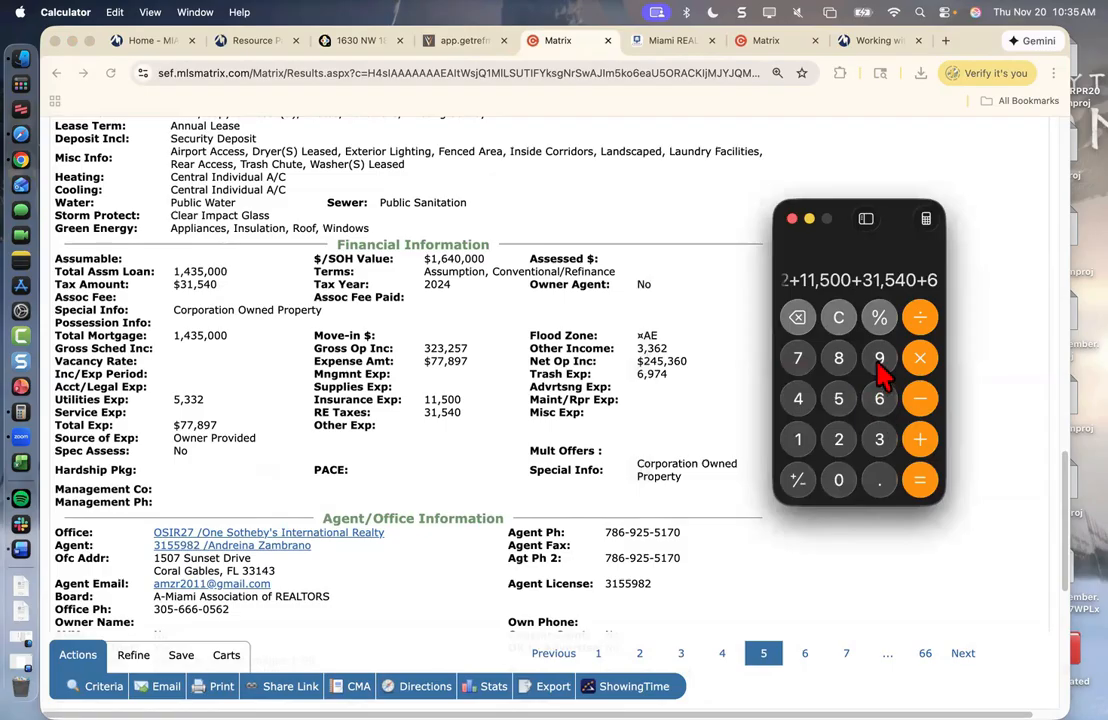
left_click(879, 358)
left_click(798, 358)
left_click(798, 398)
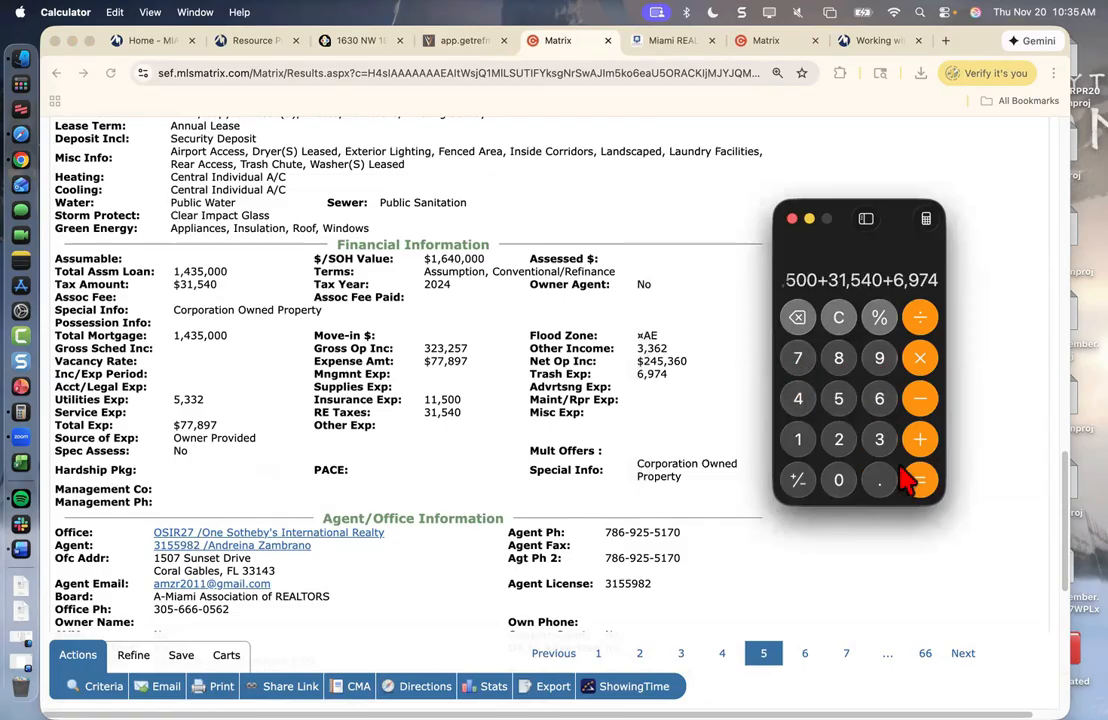
left_click(917, 484)
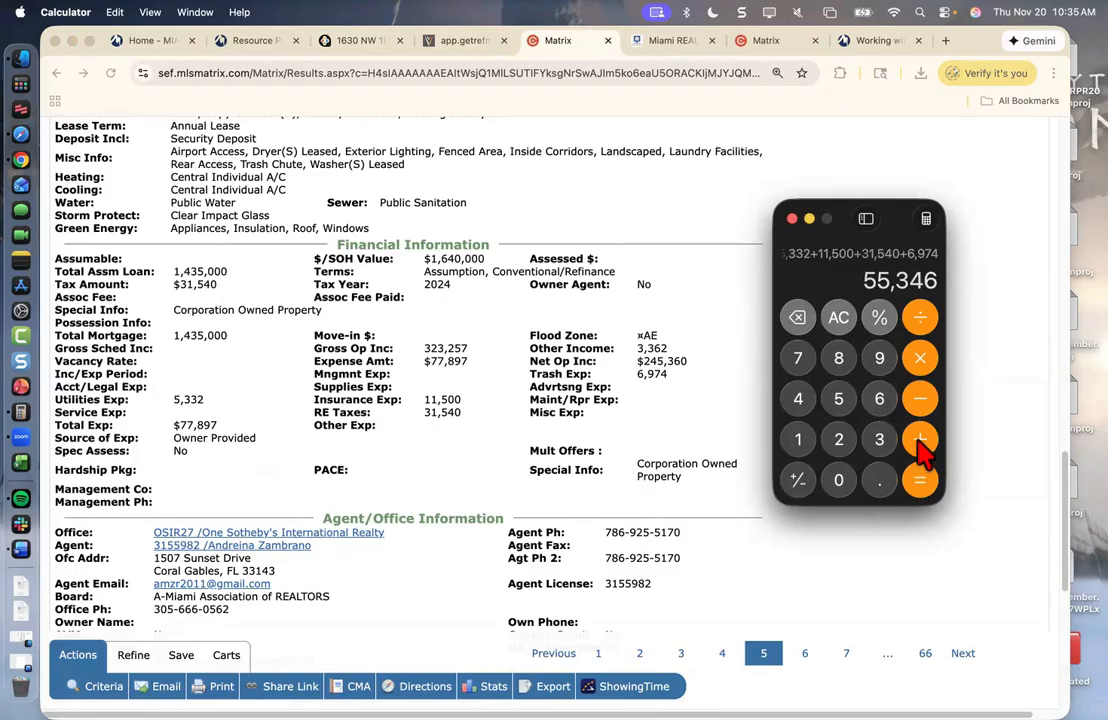
- Add the listing's total expense 77,897 to reach 133,243, then return to Valuate
left_click(918, 440)
double_click(798, 358)
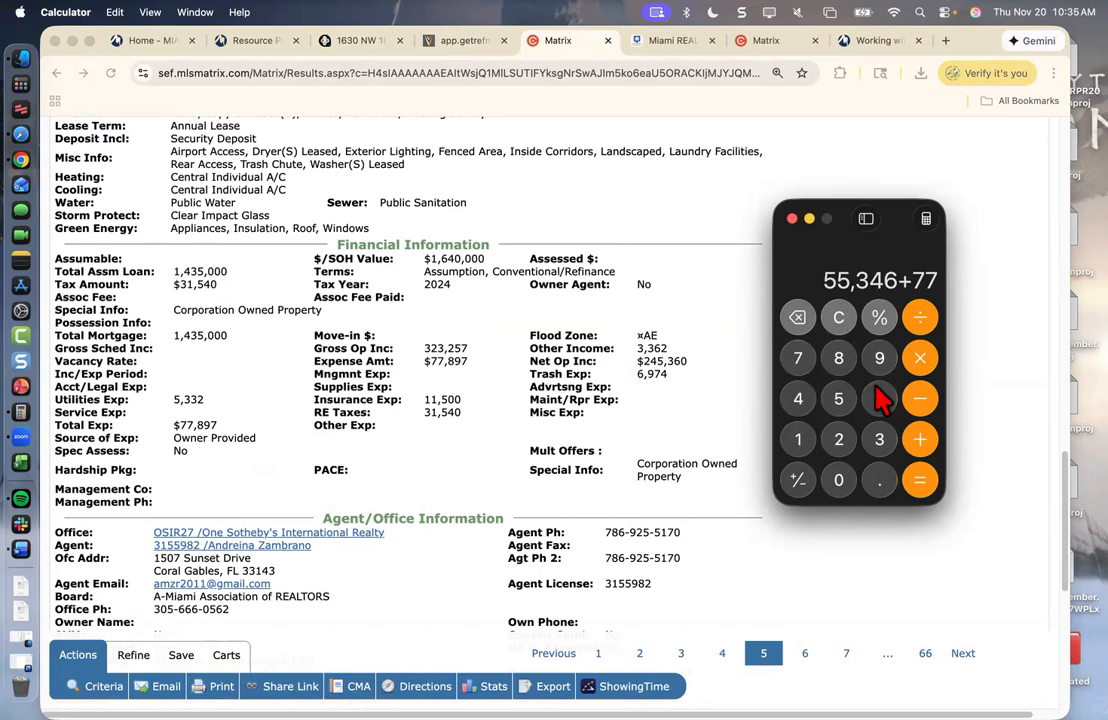
left_click(840, 362)
left_click(879, 360)
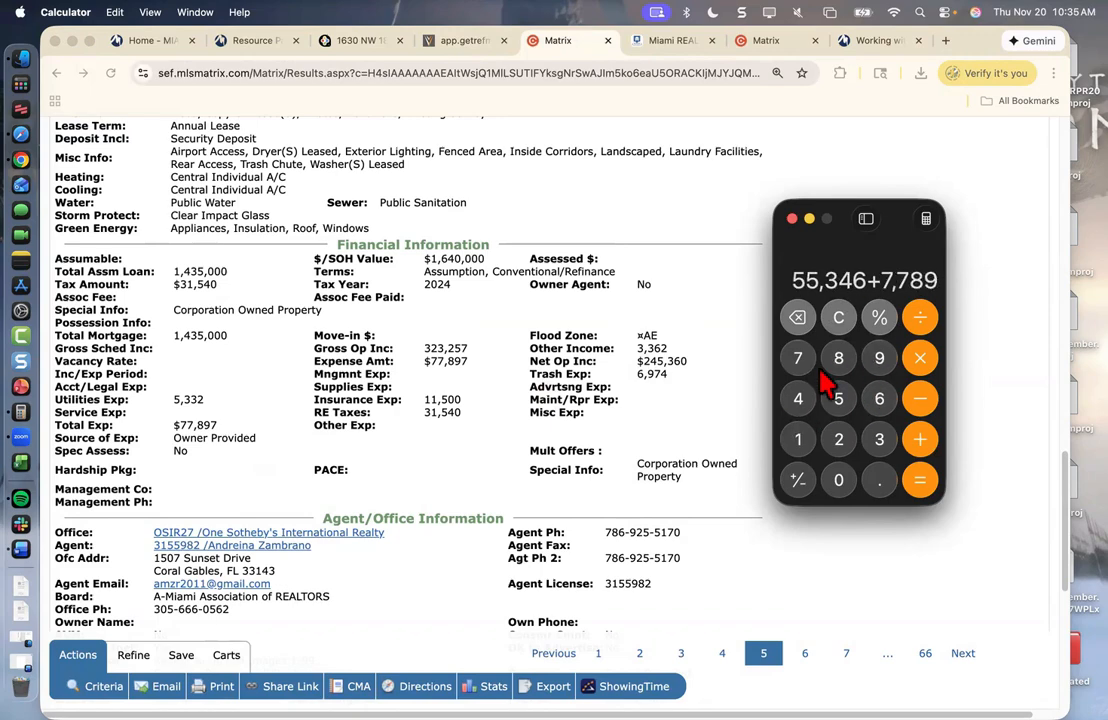
left_click(800, 364)
left_click(920, 479)
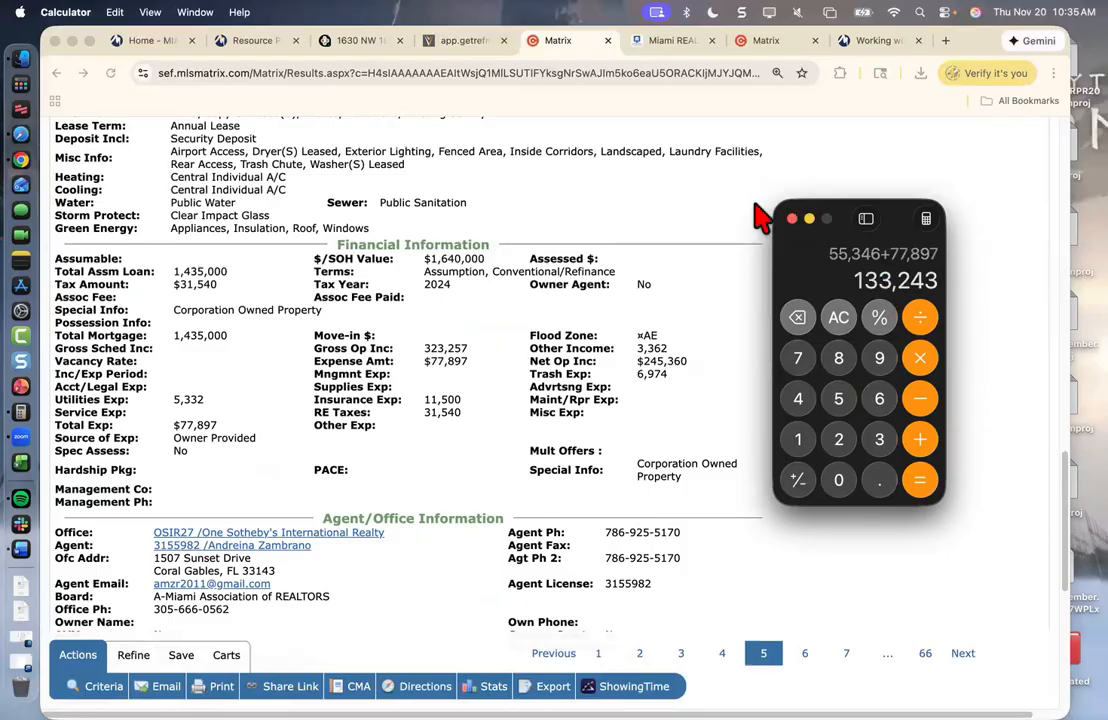
left_click(430, 42)
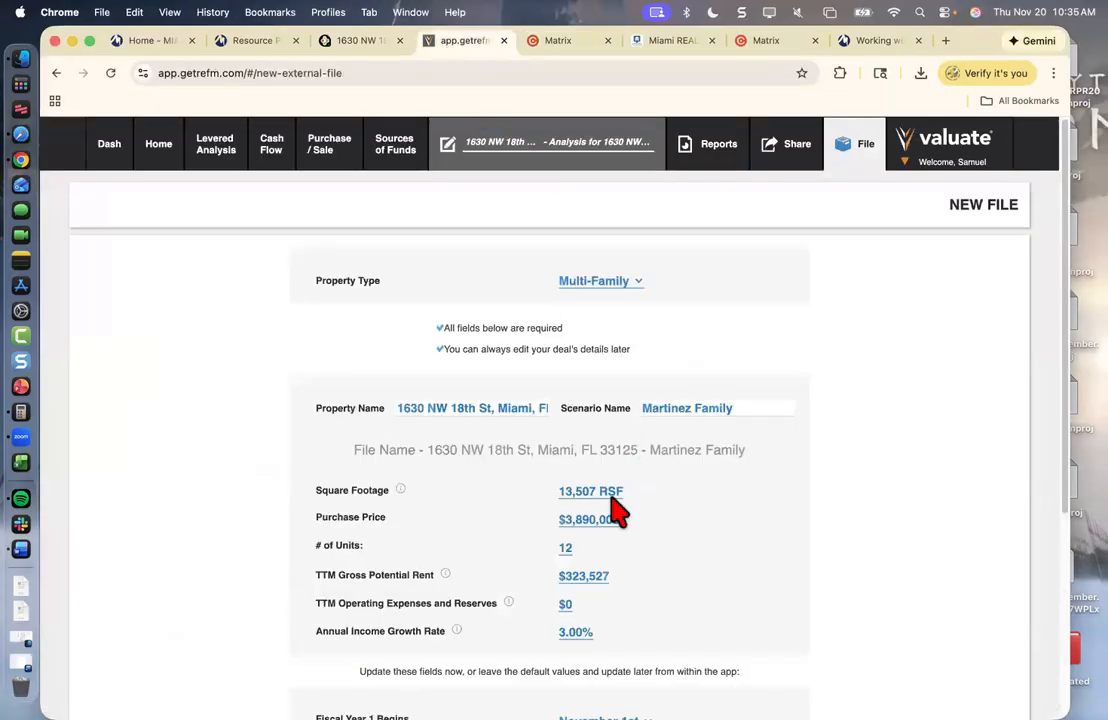
- Enter $134,000 as TTM operating expenses and reserves, then maximize the browser window
left_click(565, 604)
type("13")
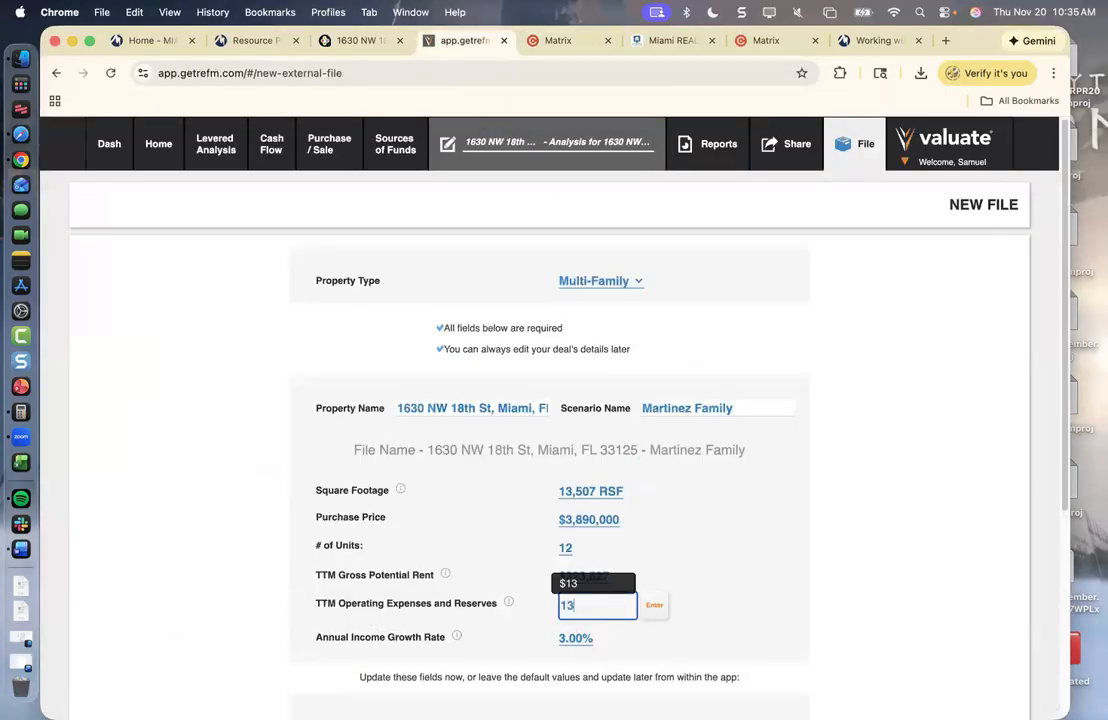
type("4,")
type("00")
type("0")
left_click(652, 610)
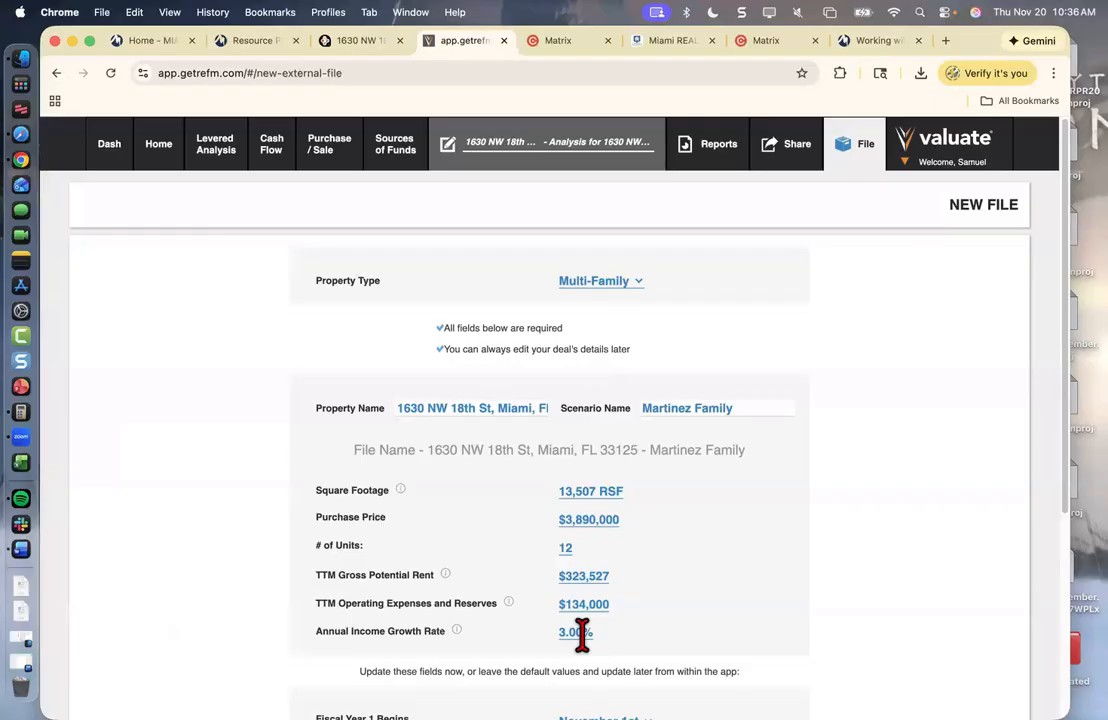
left_click(90, 41)
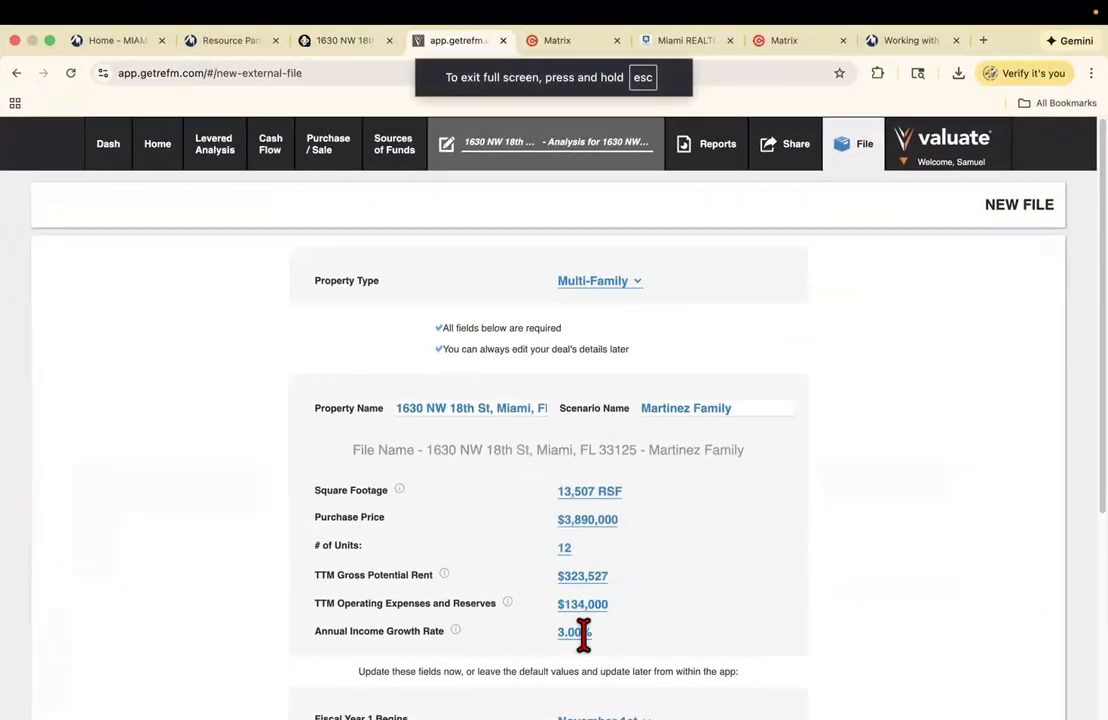
- Start fiscal year 1 on December 1st
scroll(583, 632, "down", 5)
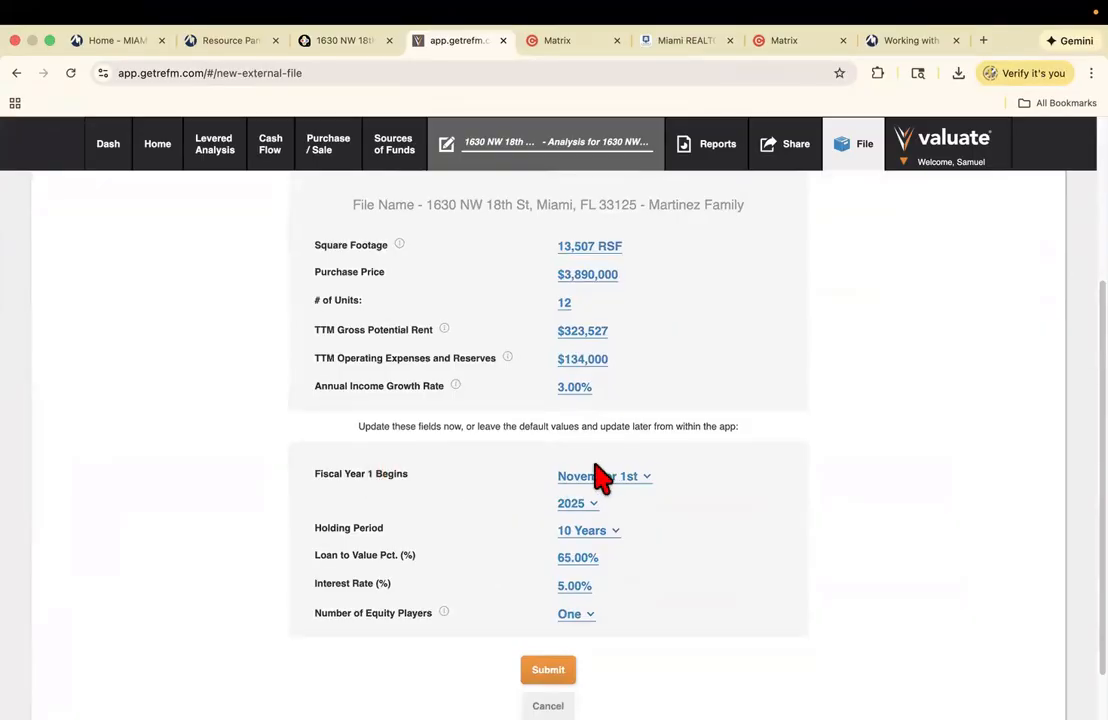
left_click(601, 480)
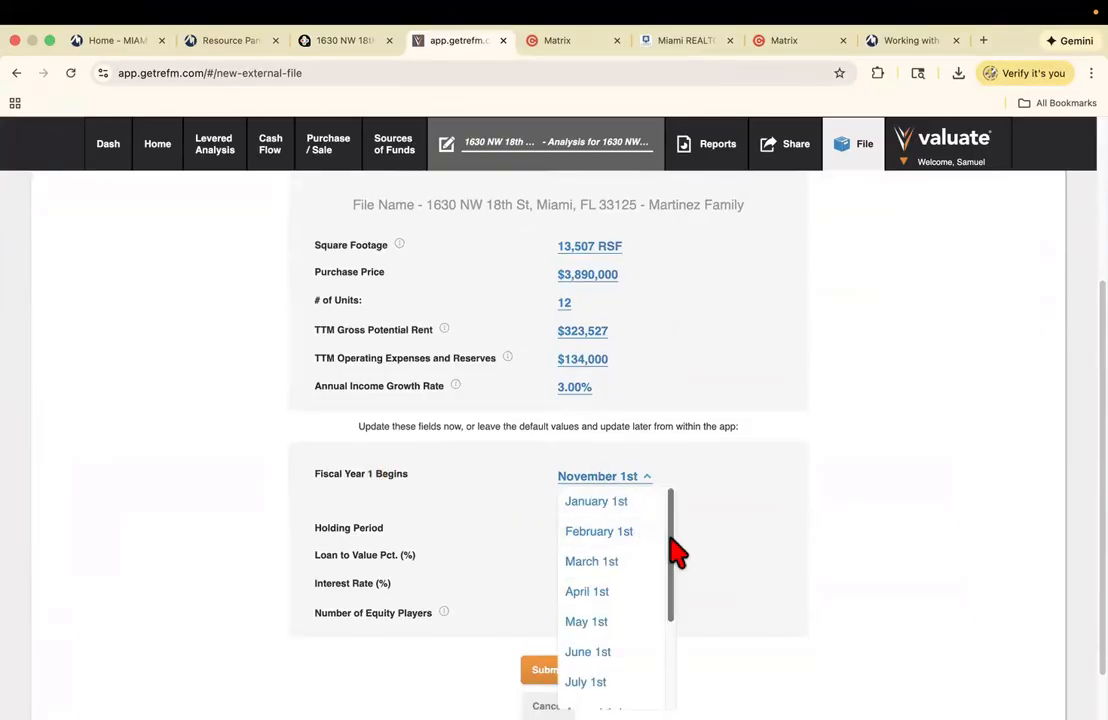
left_click_drag(675, 549, 678, 650)
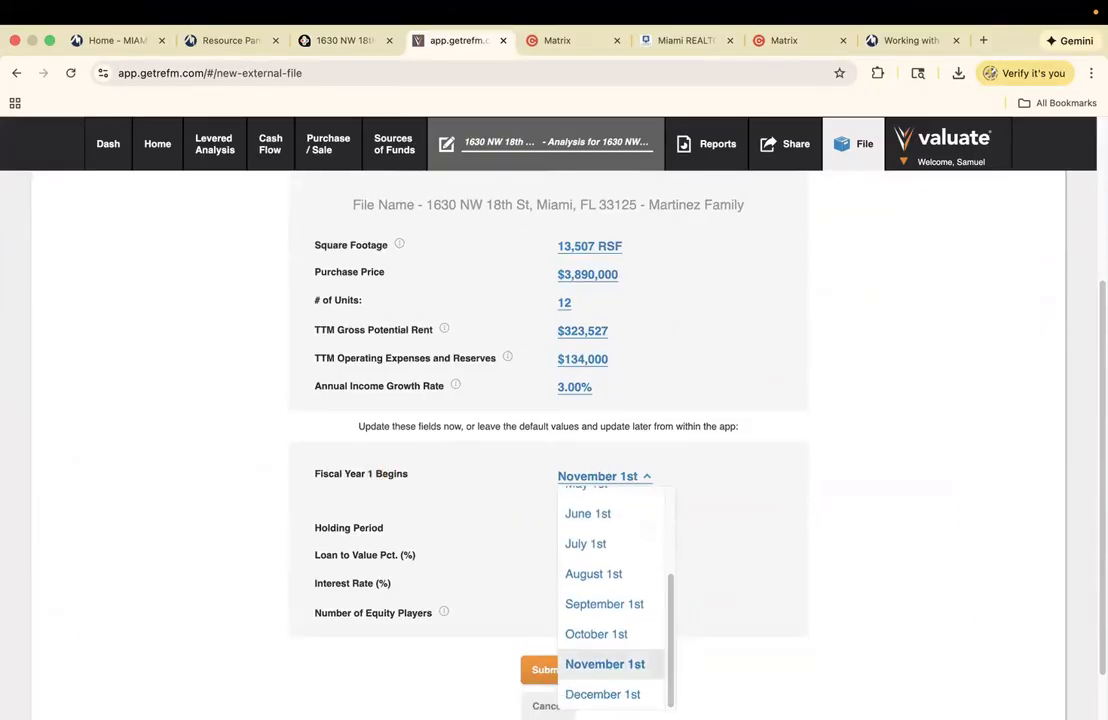
left_click(602, 694)
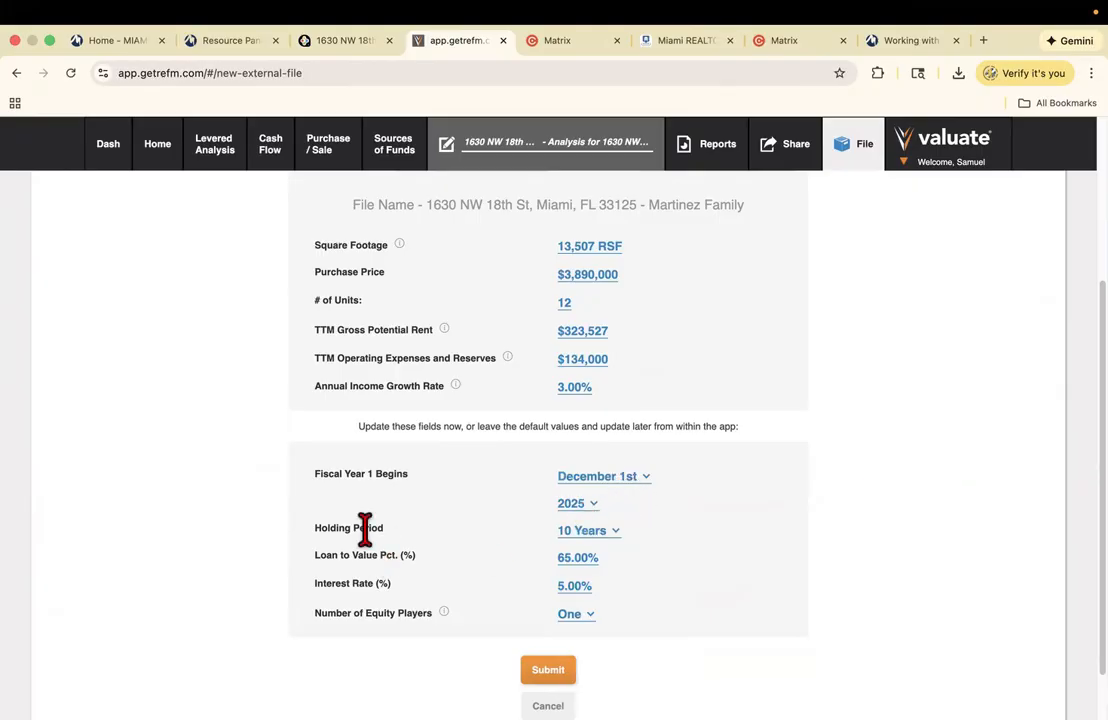
- Set loan-to-value to 75% and the interest rate to 6.0%
left_click(571, 558)
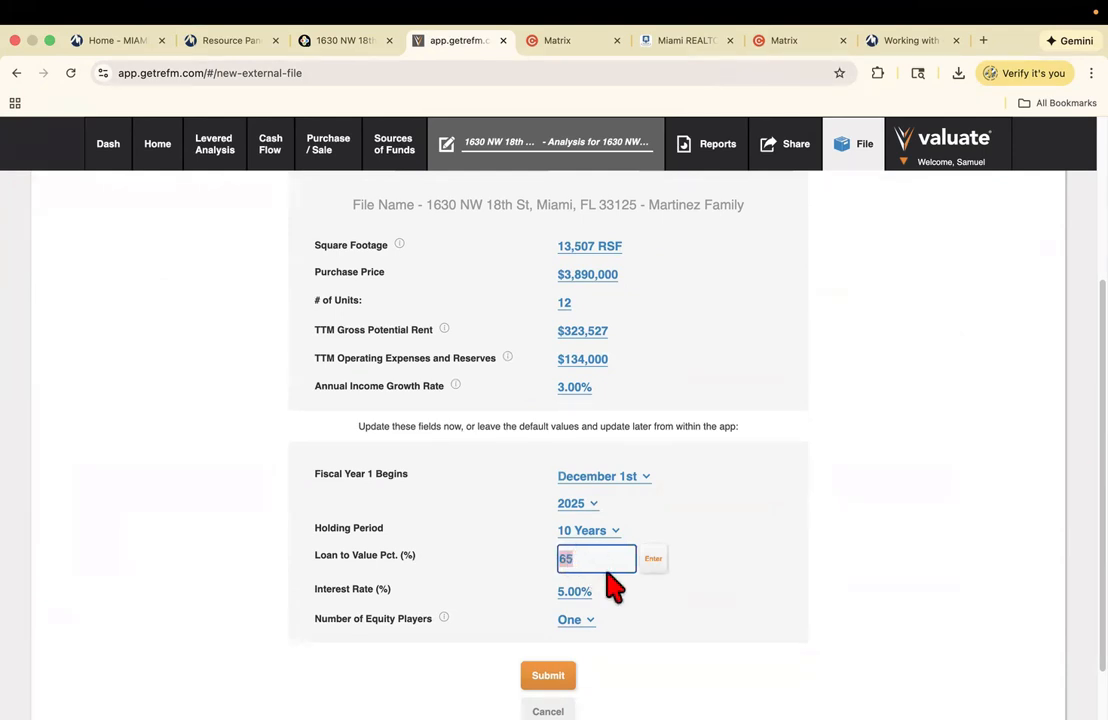
type("75")
left_click(655, 561)
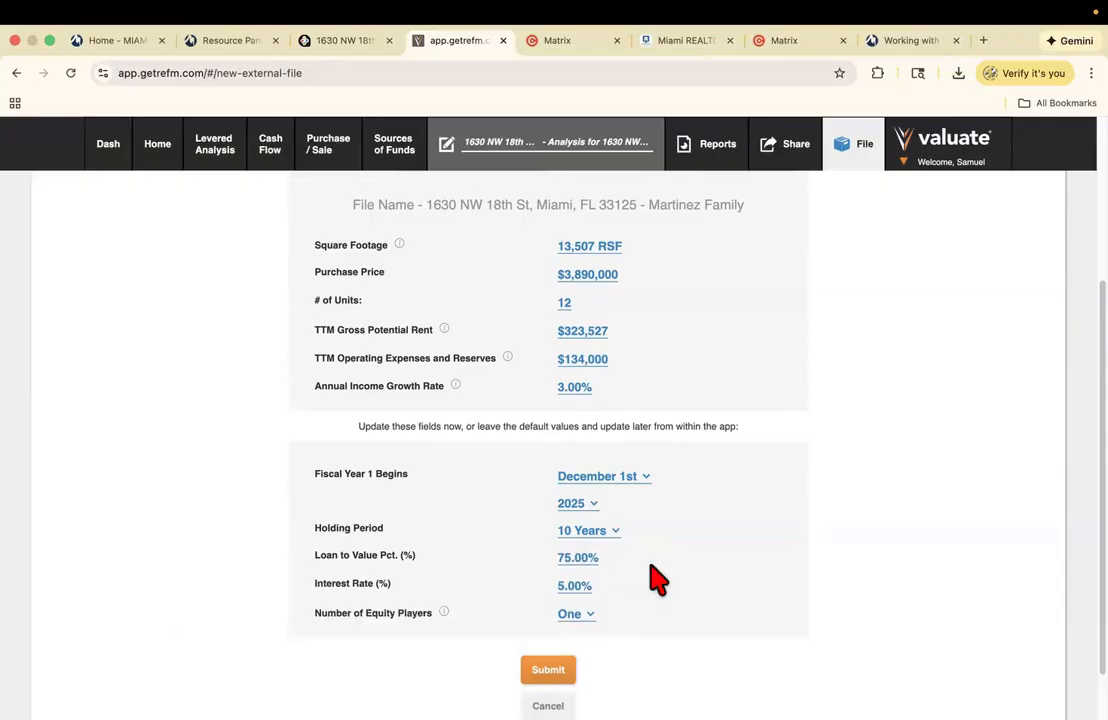
left_click(566, 588)
key("BackSpace")
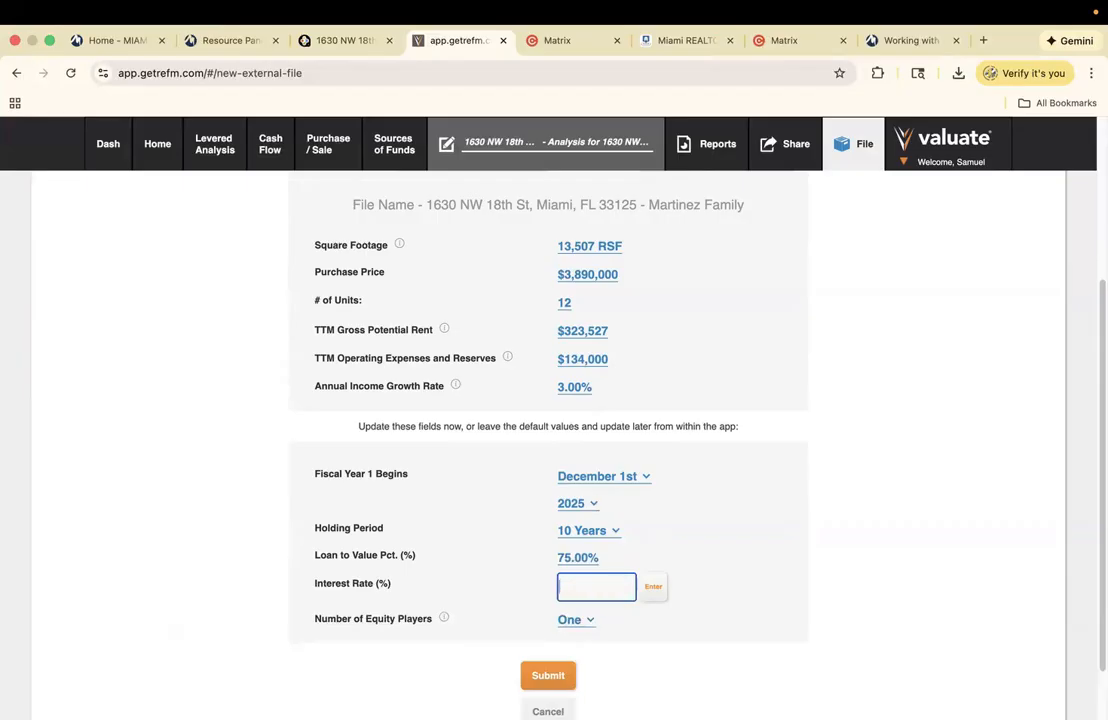
type("6.0")
left_click(656, 588)
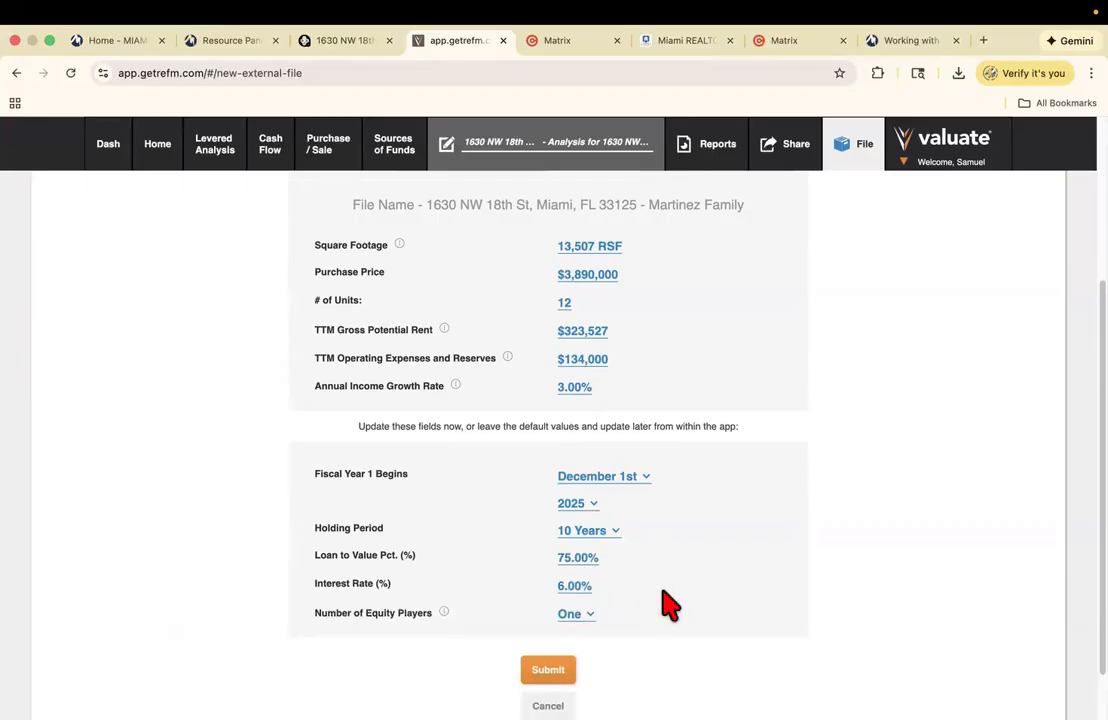
- Keep one equity player and submit the new analysis file
left_click(578, 616)
scroll(580, 630, "down", 1)
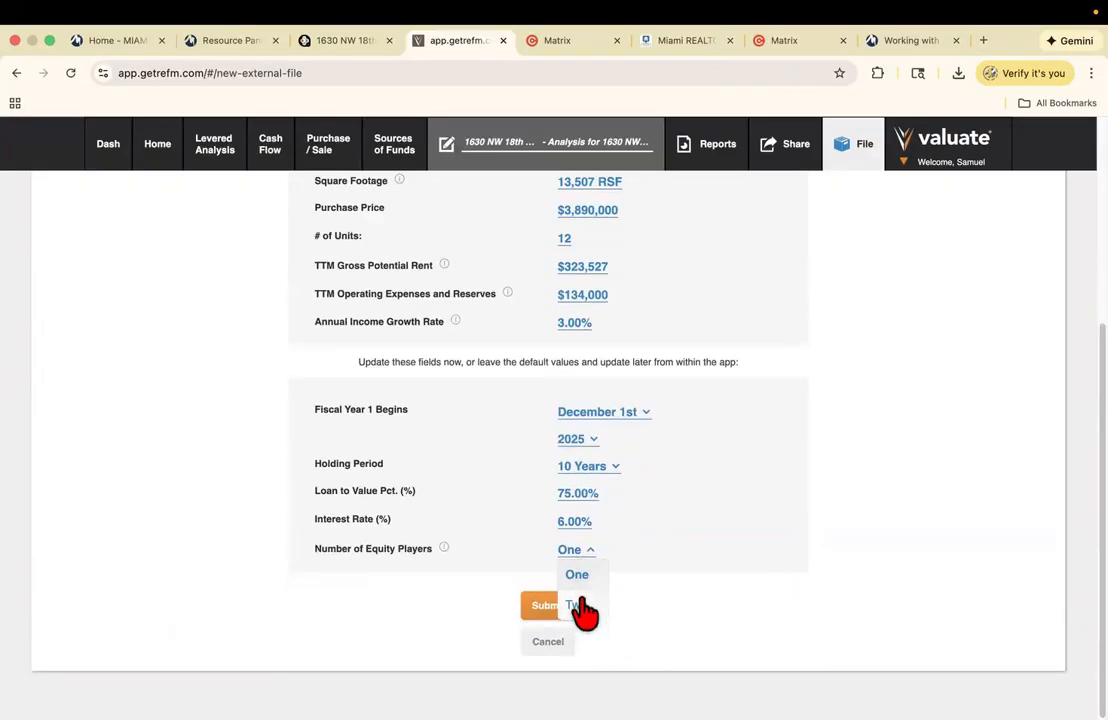
left_click(454, 564)
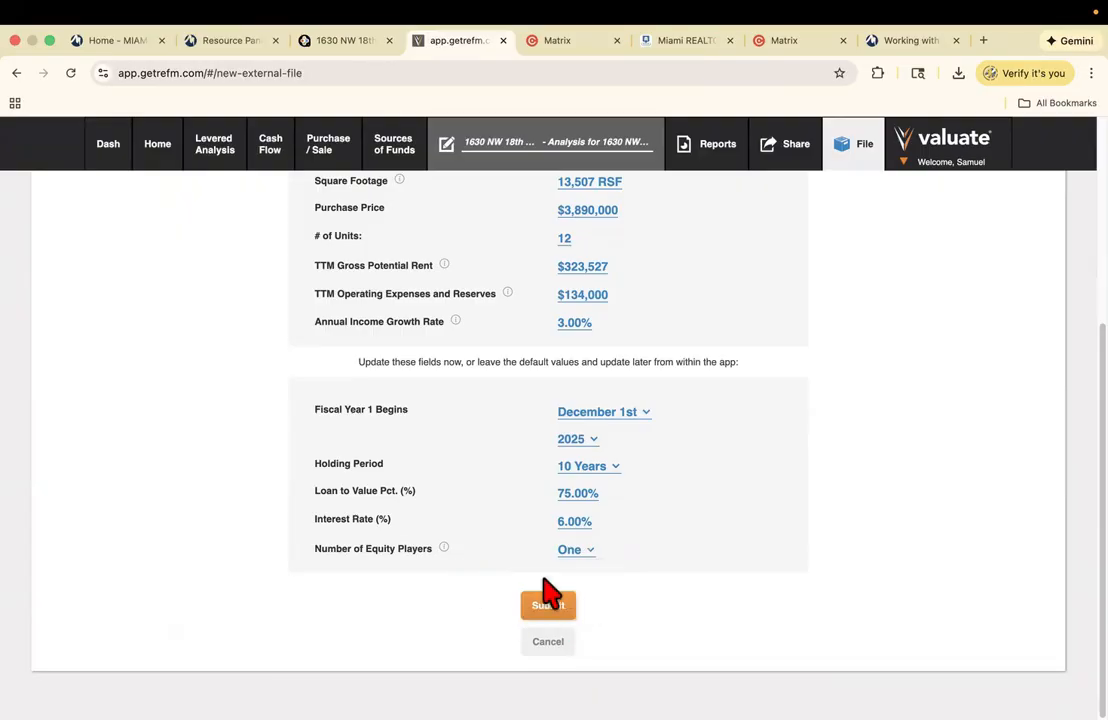
left_click(550, 610)
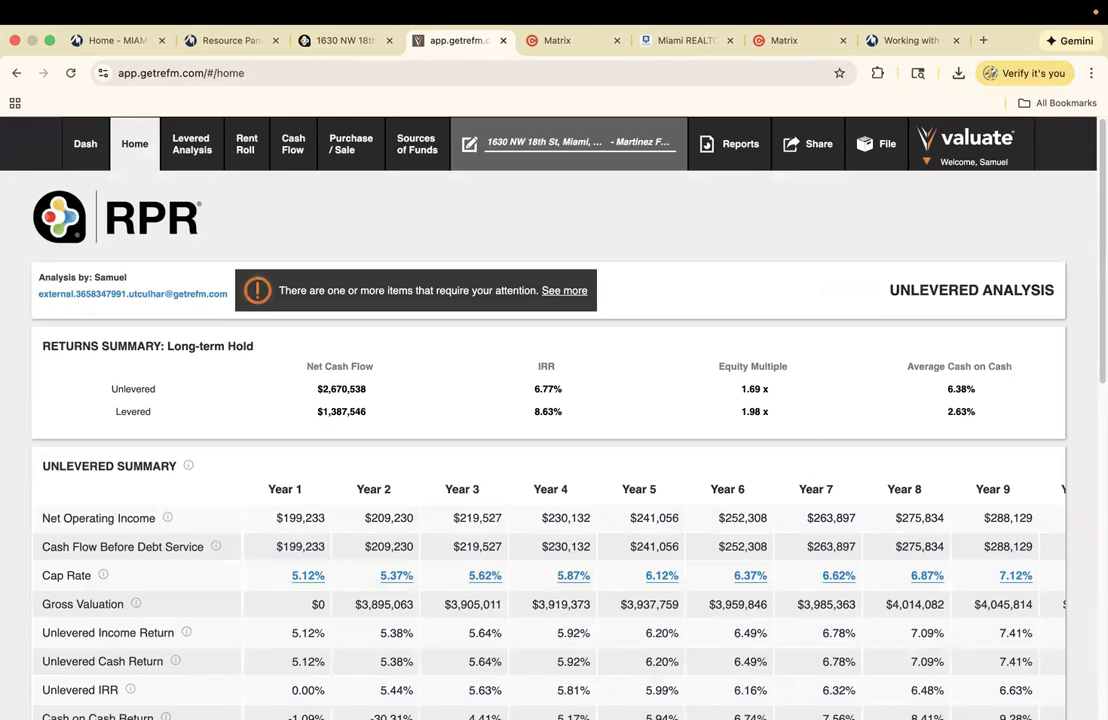
- Scroll the unlevered analysis to view the Returns Summary with $199,233 Year 1 NOI
scroll(547, 610, "down", 2)
scroll(548, 445, "down", 1)
scroll(548, 445, "up", 2)
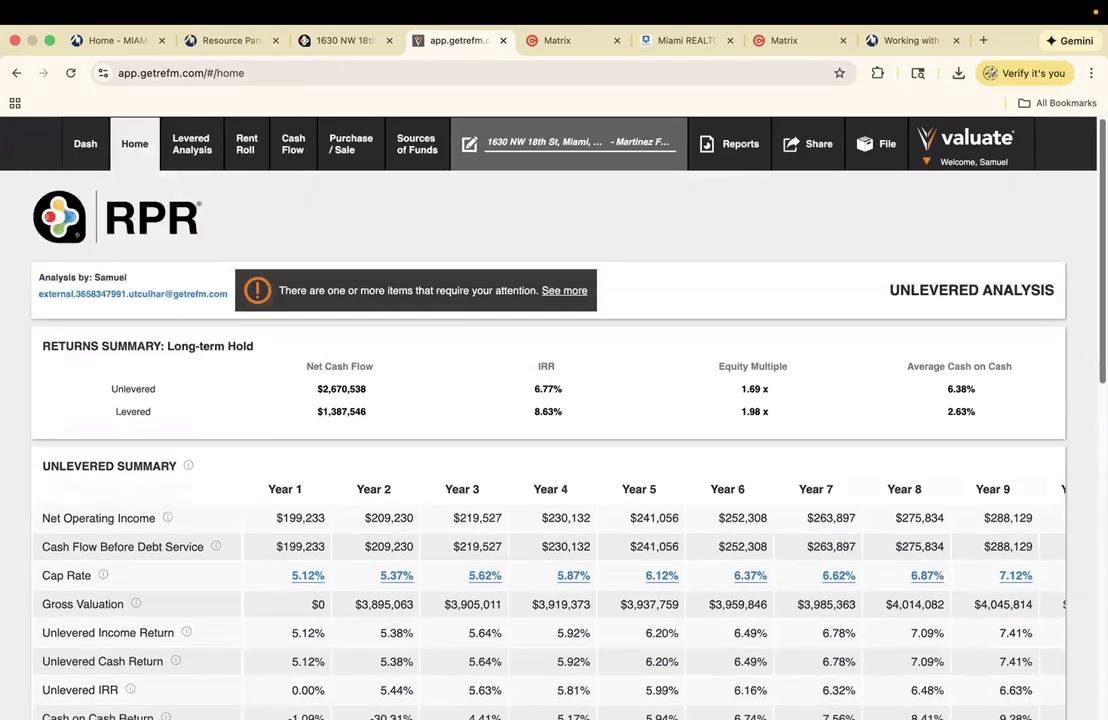
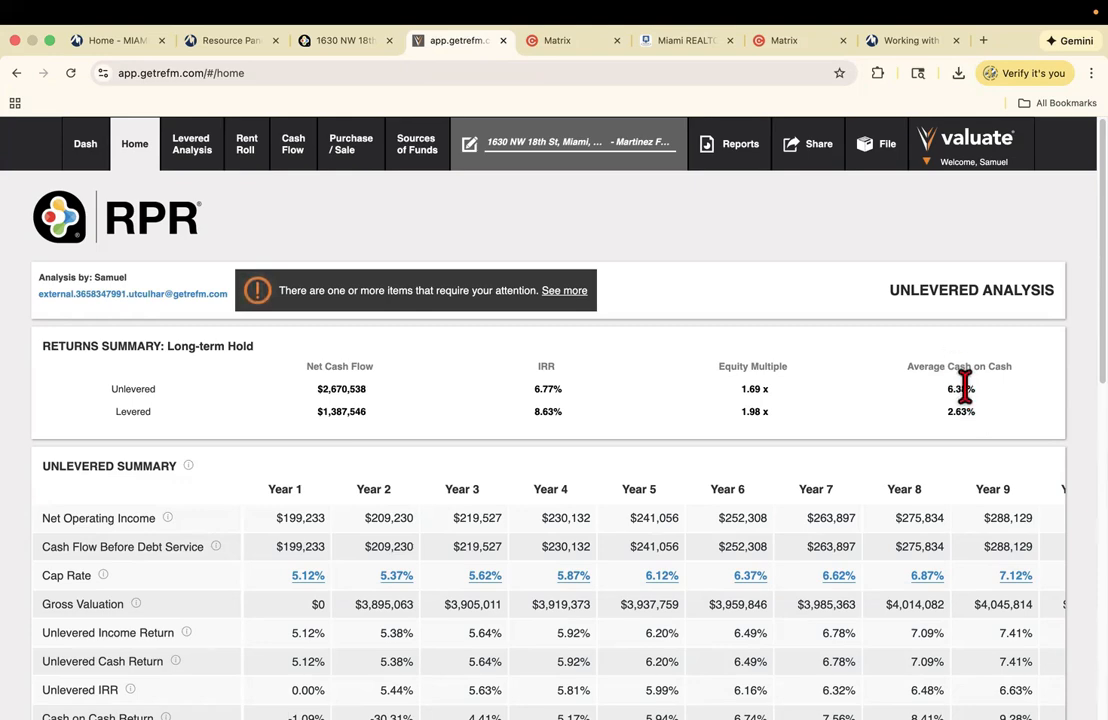
- Open the Purchase / Sale assumptions, dismiss all attention warnings, and exit full-screen browsing
left_click(352, 160)
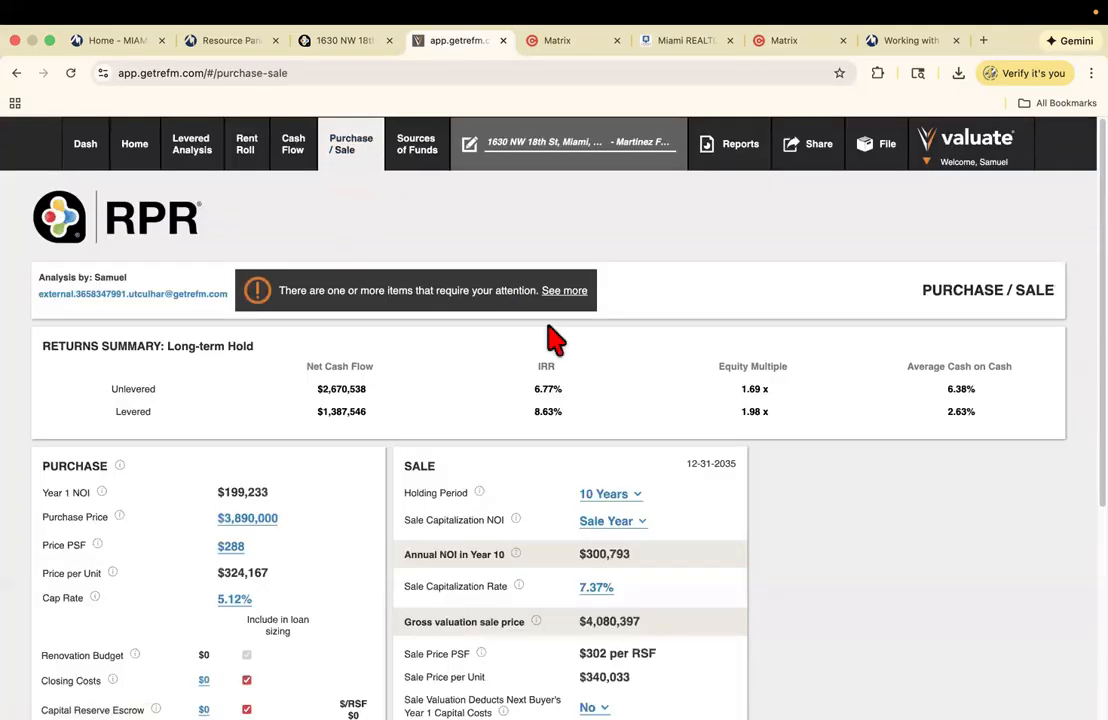
left_click(565, 292)
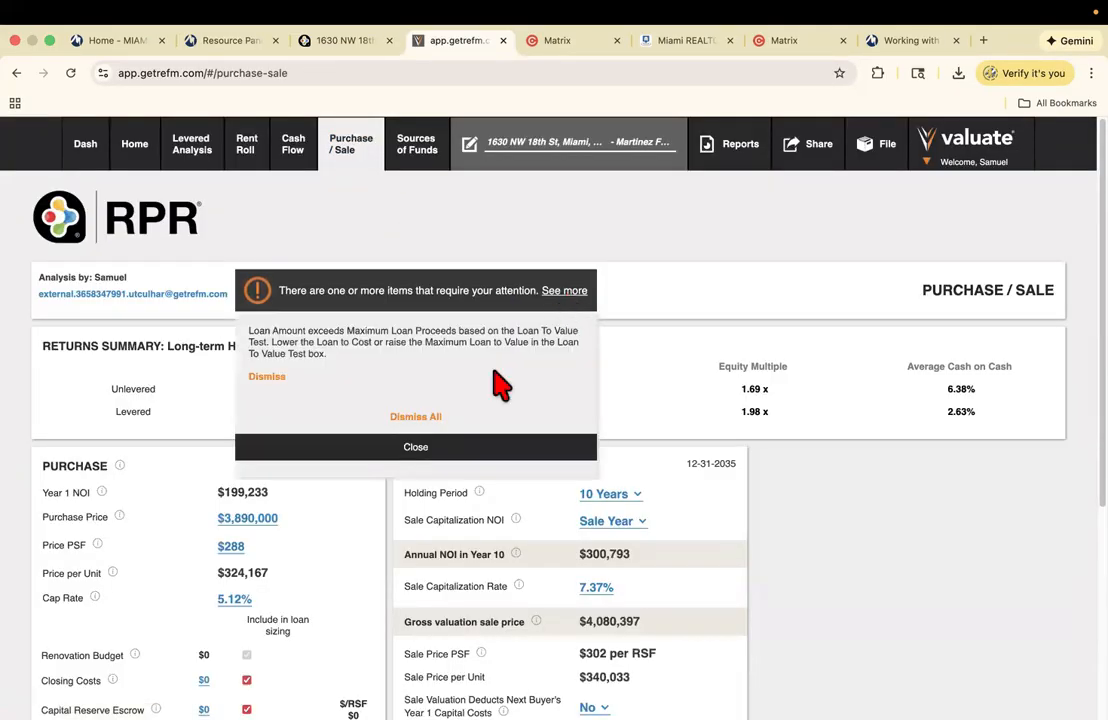
left_click(415, 417)
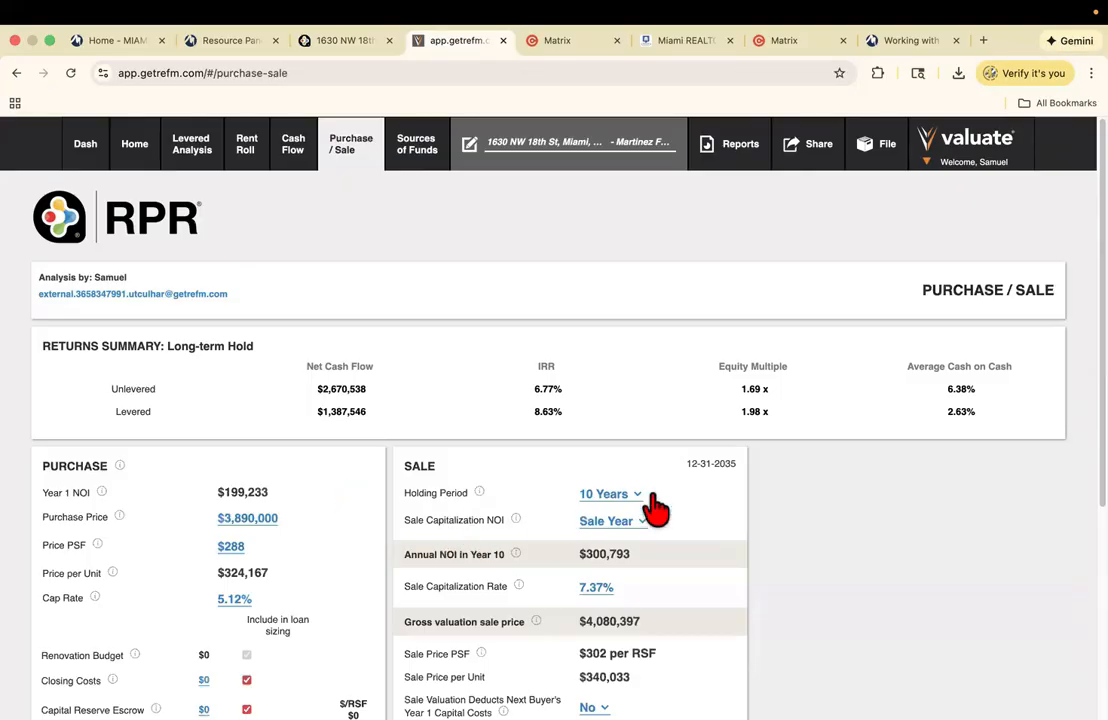
scroll(258, 655, "down", 3)
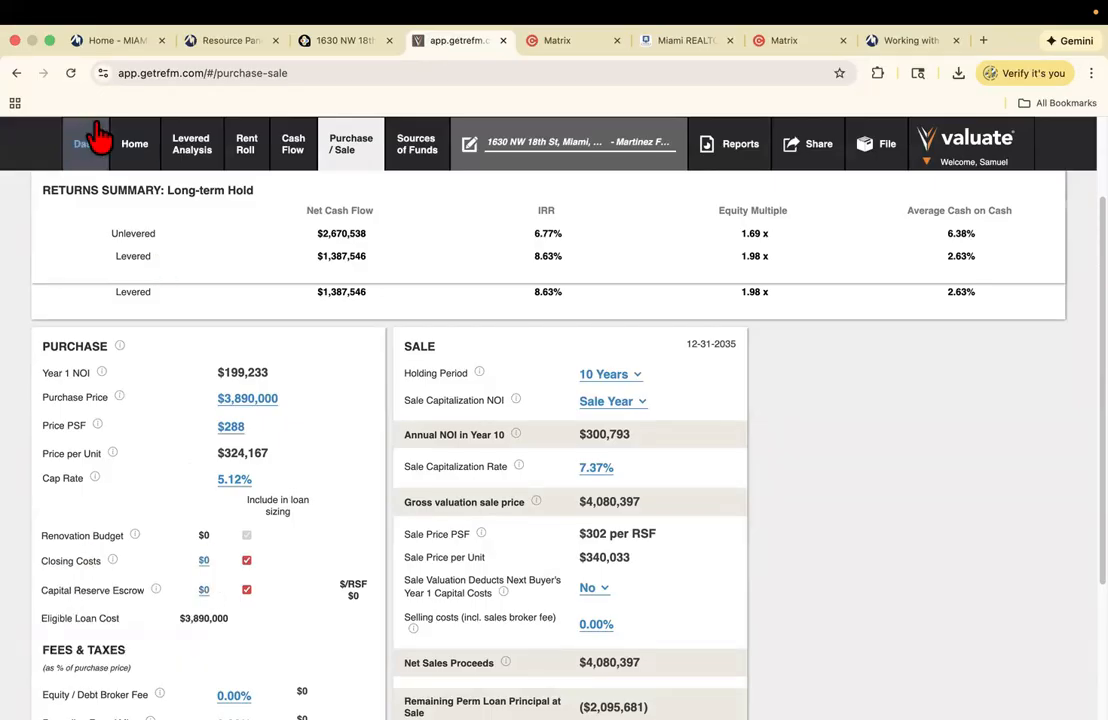
left_click(49, 40)
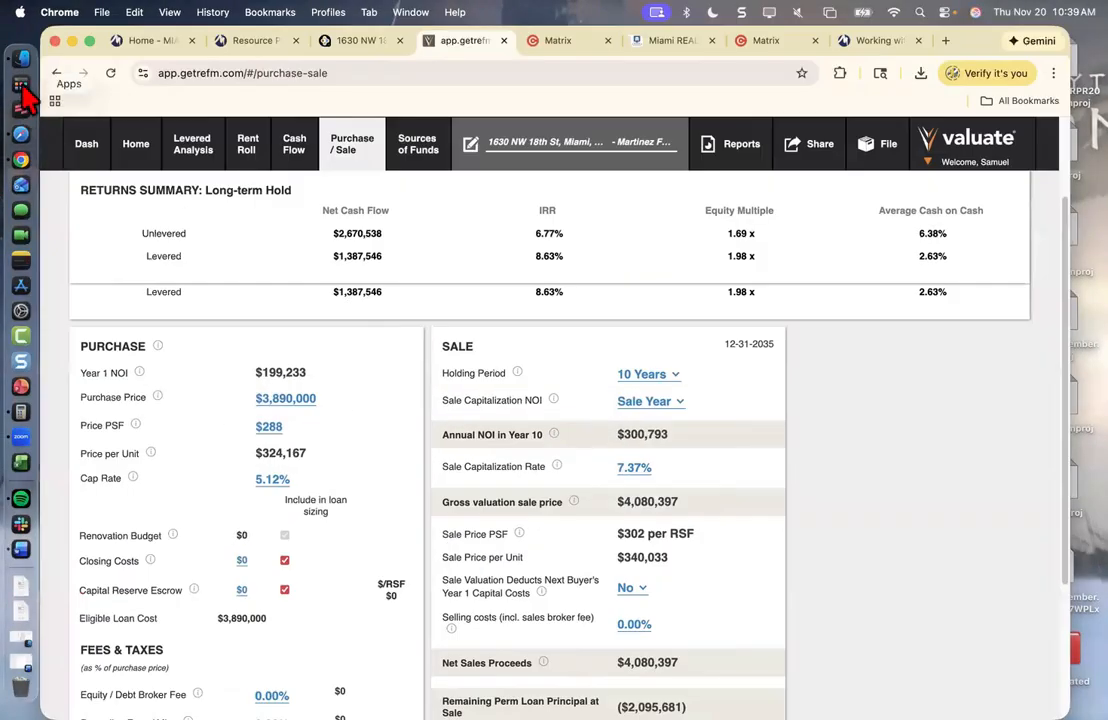
- Launch Calculator through Spotlight and clear its old value to zero
key("super+space")
type("ca")
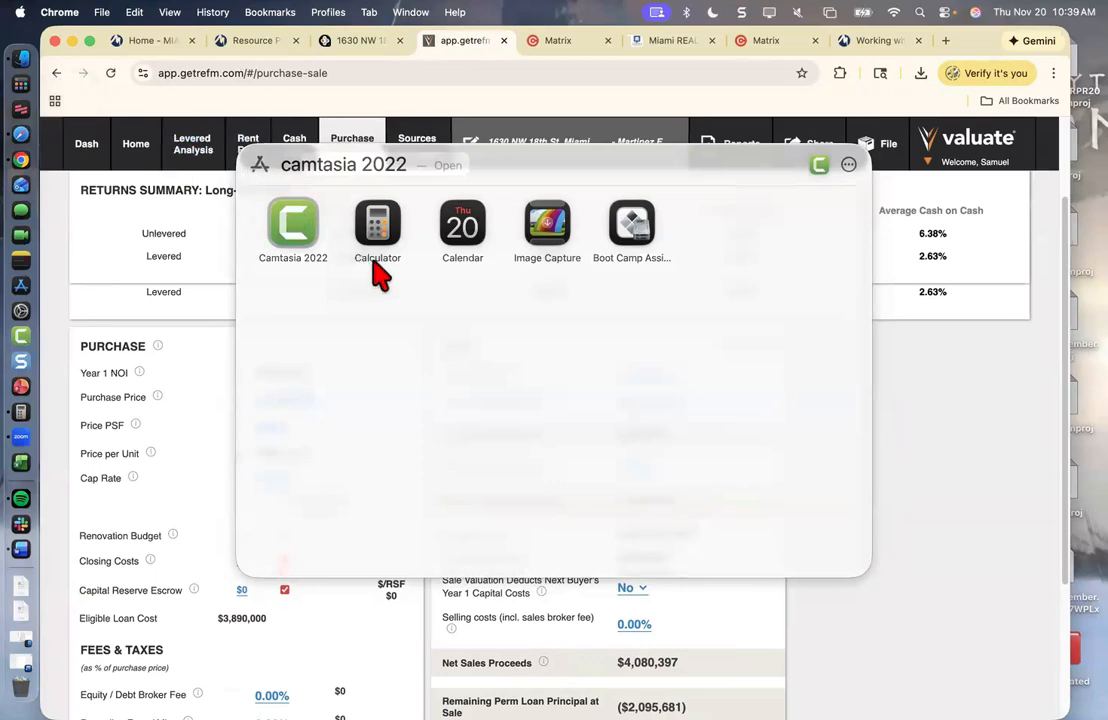
left_click(377, 225)
left_click(797, 318)
left_click(797, 318)
left_click(797, 318)
left_click(797, 318)
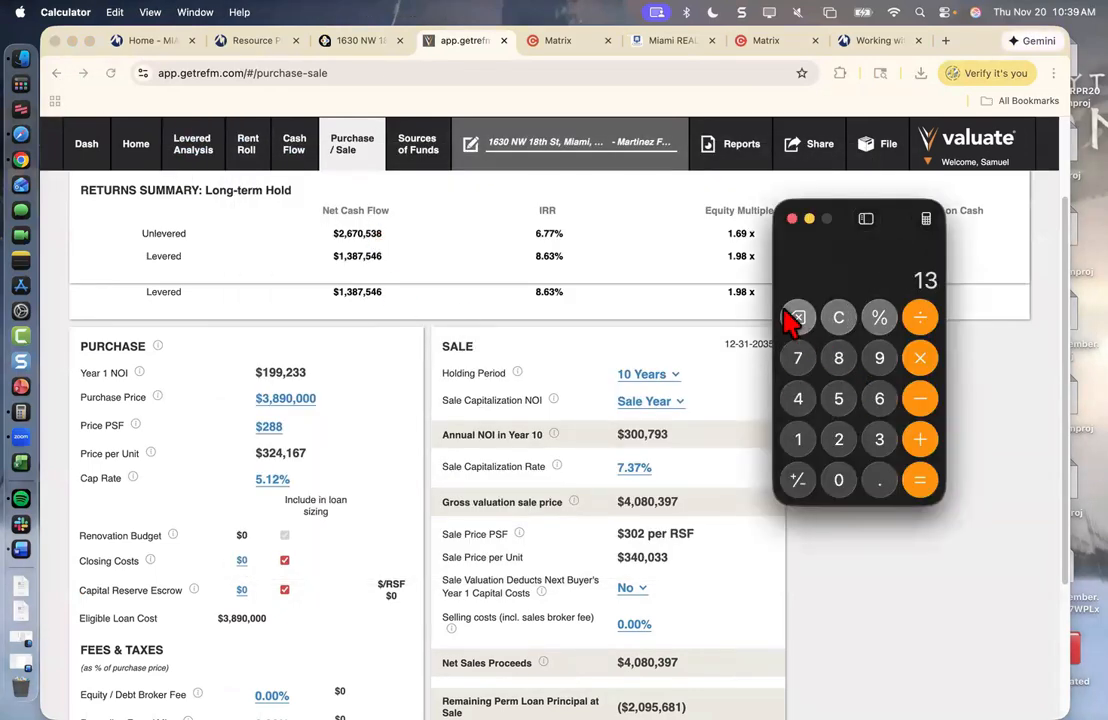
left_click(797, 318)
left_click(797, 318)
- Compute 3,890,000 × 0.05 = 194,500, then begin editing Closing Costs in the analysis
left_click(877, 445)
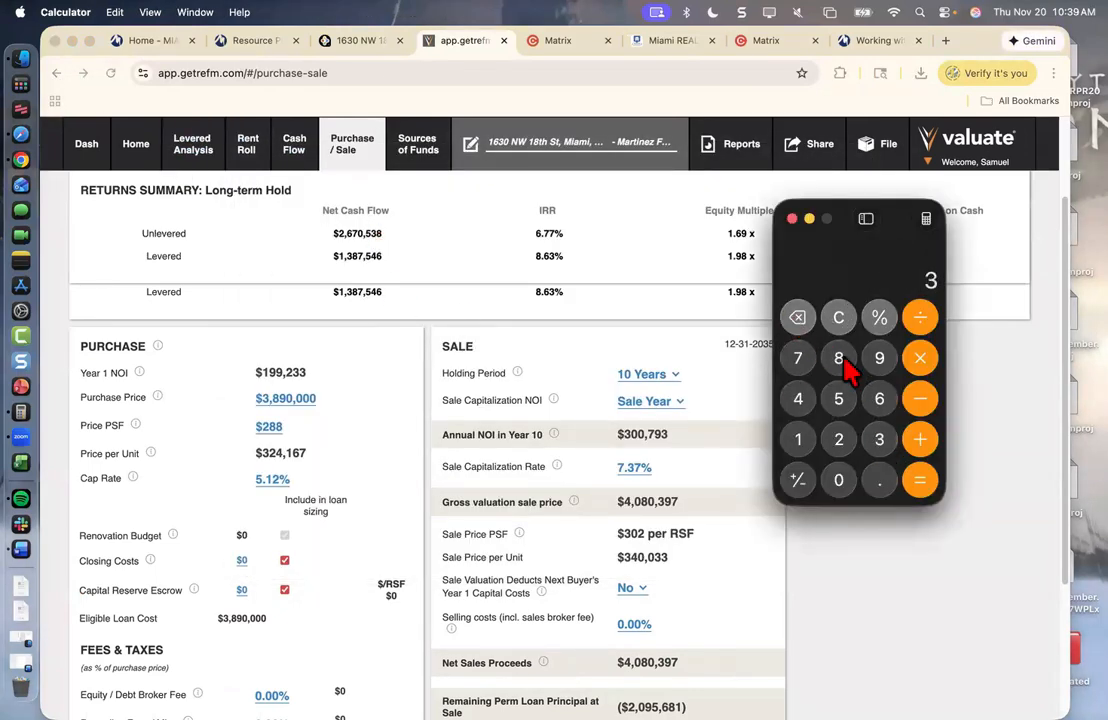
left_click(840, 358)
left_click(877, 357)
left_click(834, 482)
left_click(836, 484)
left_click(836, 484)
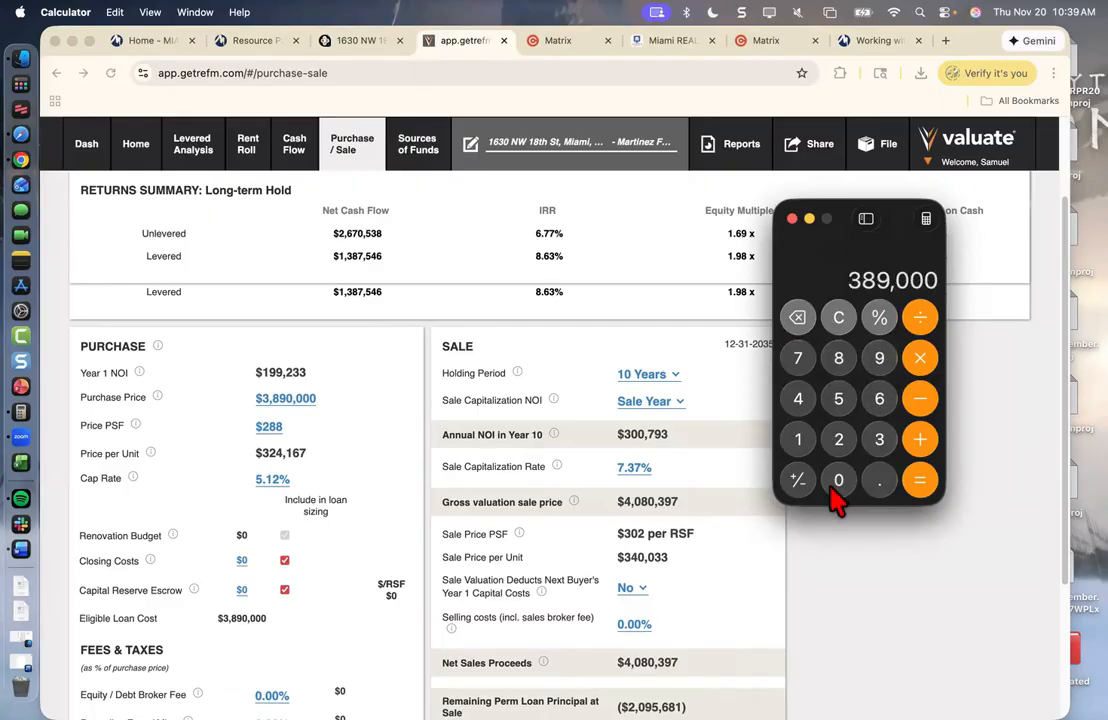
left_click(836, 484)
left_click(917, 357)
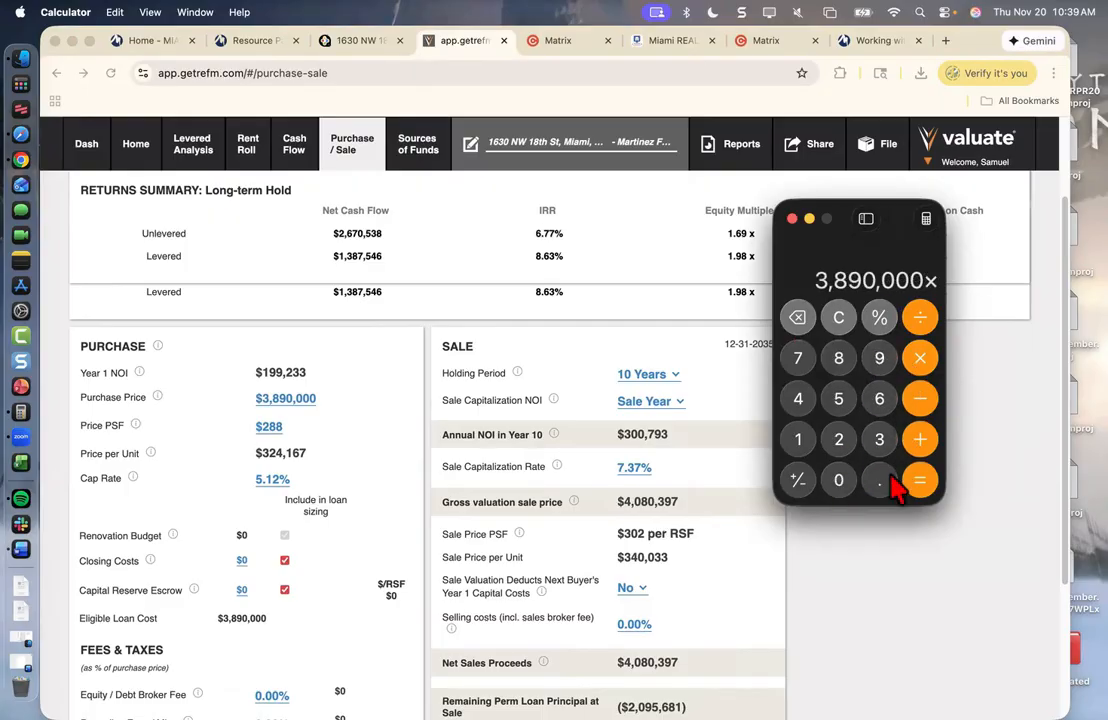
left_click(879, 482)
left_click(840, 482)
left_click(838, 399)
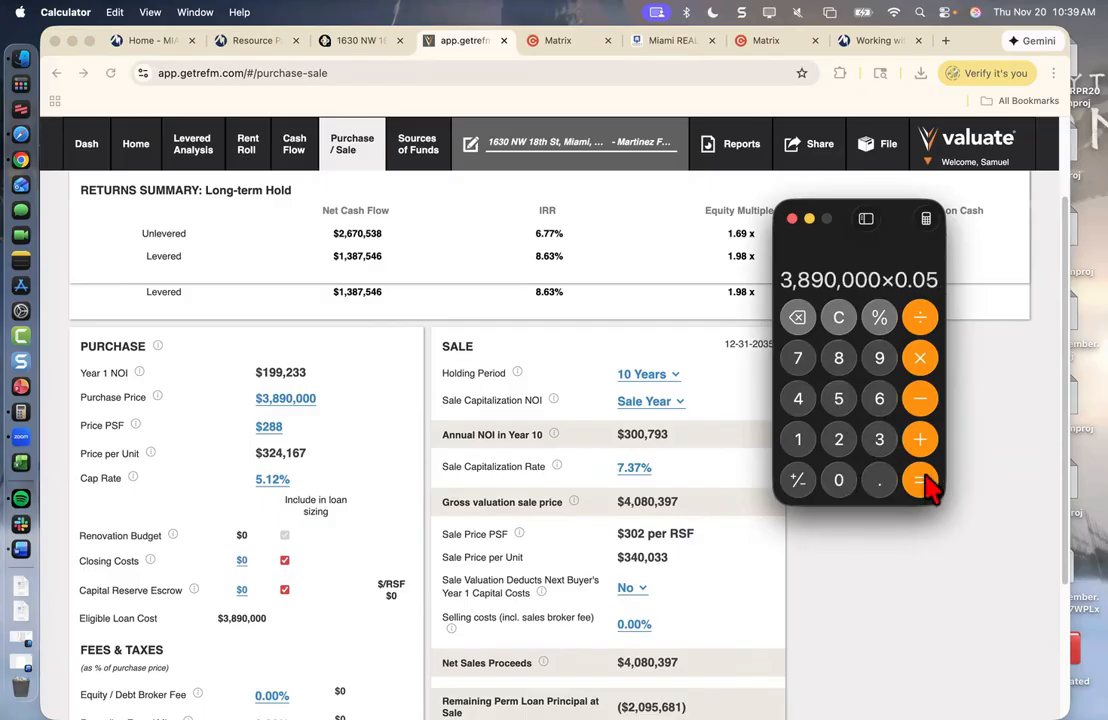
left_click(920, 480)
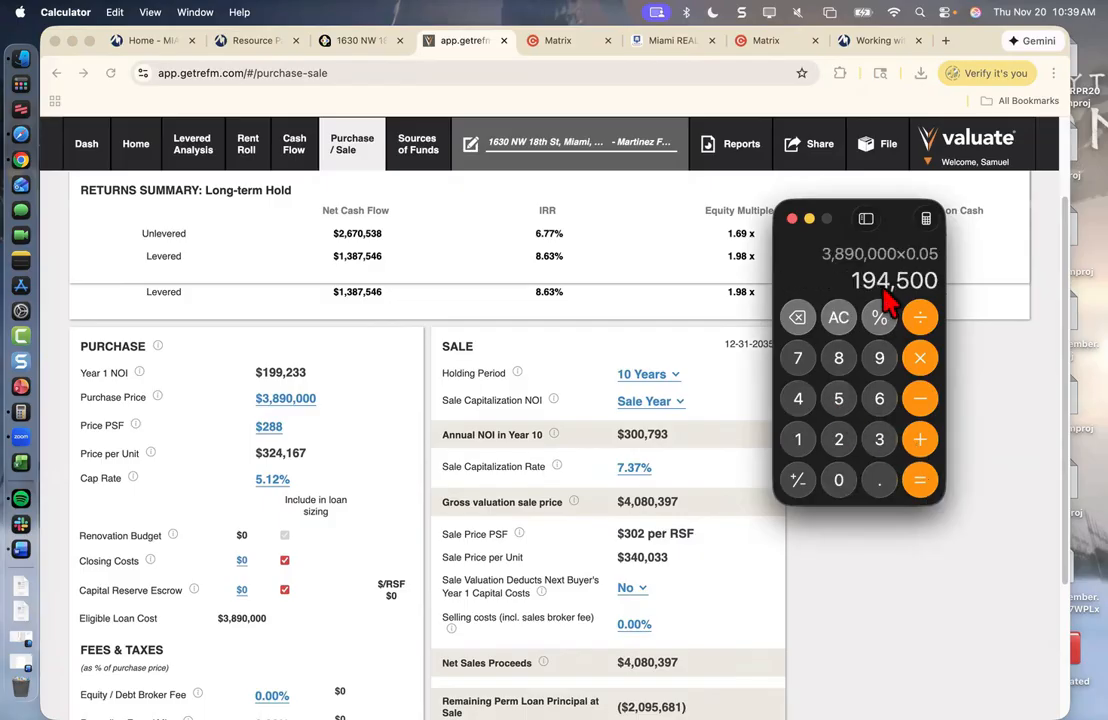
left_click(241, 560)
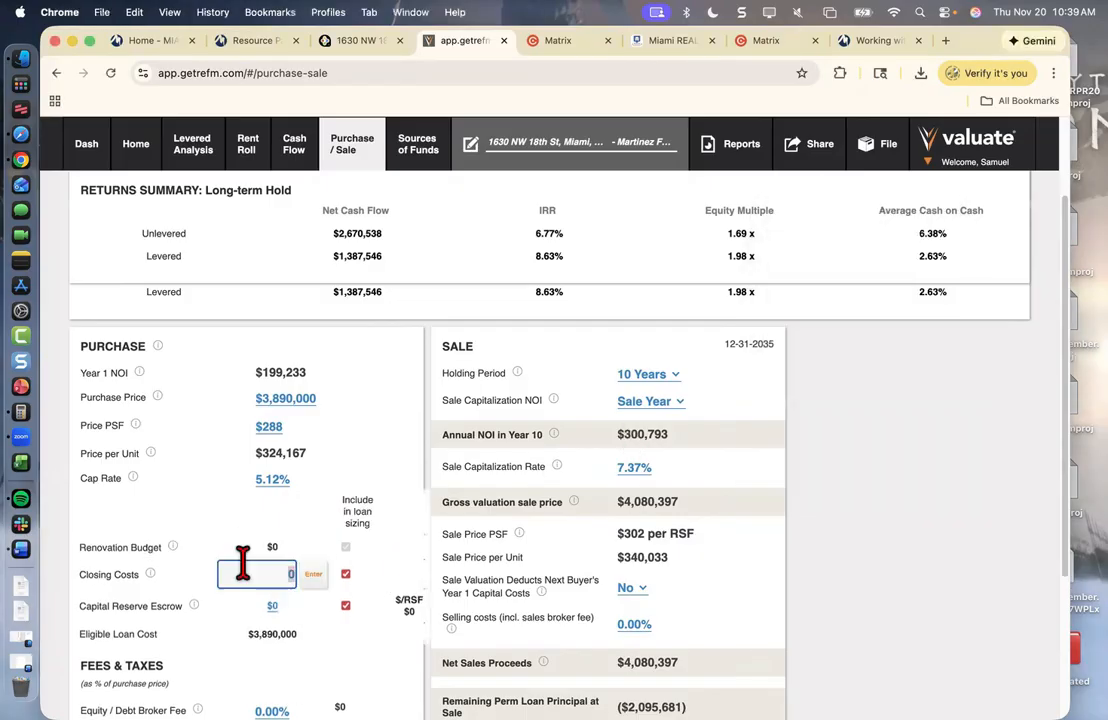
- Enter $195,000 Closing Costs and a $50,000 Capital Reserve Escrow
type("19")
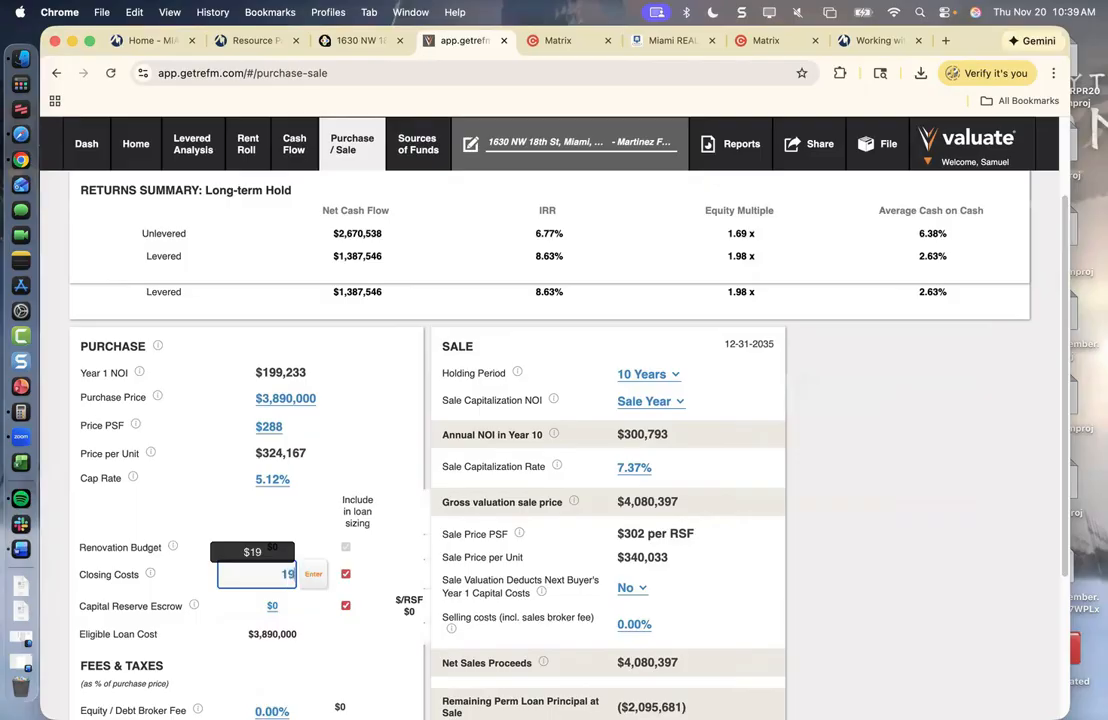
type("5000")
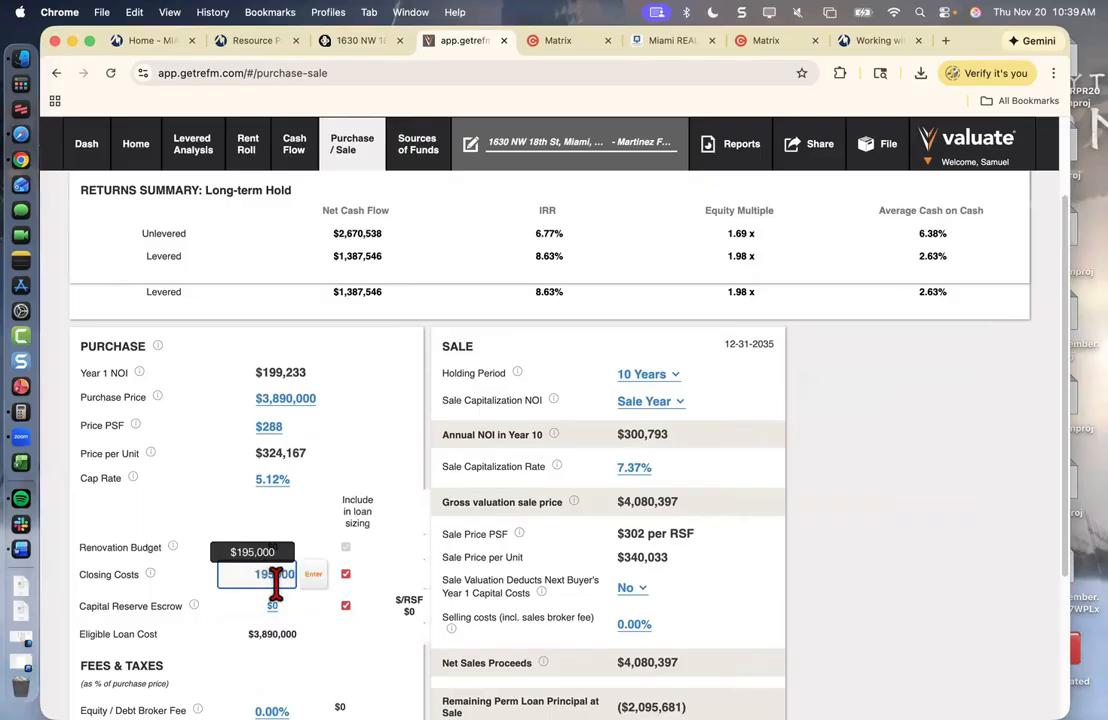
left_click(312, 584)
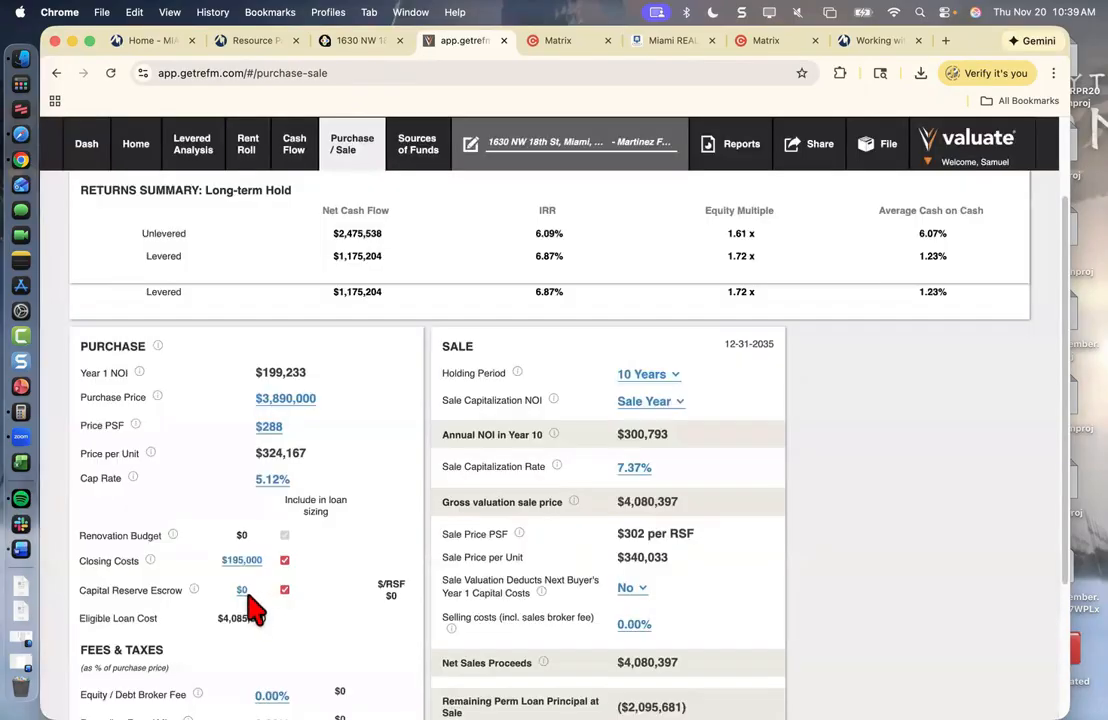
left_click(258, 601)
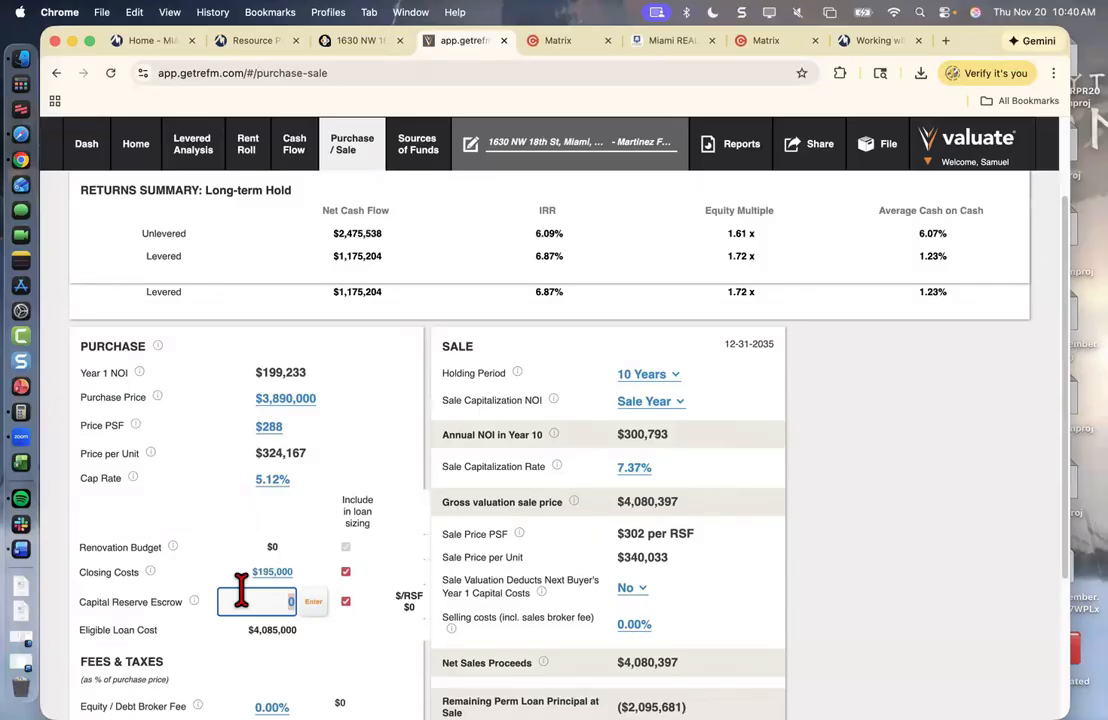
type("50000")
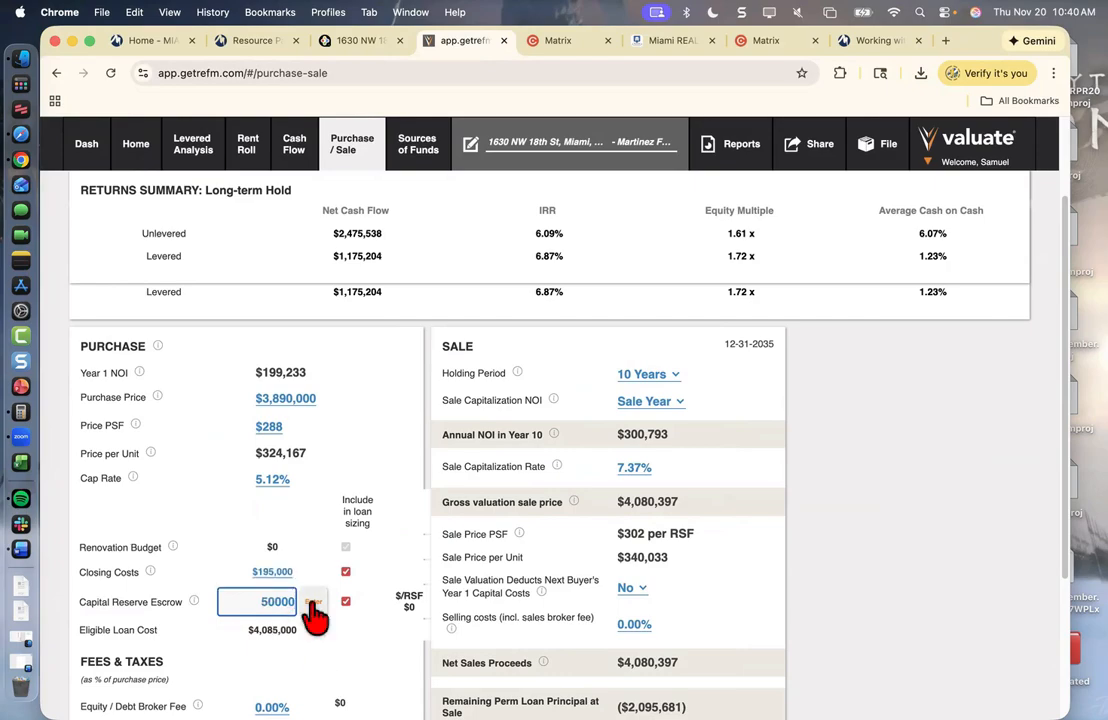
left_click(313, 606)
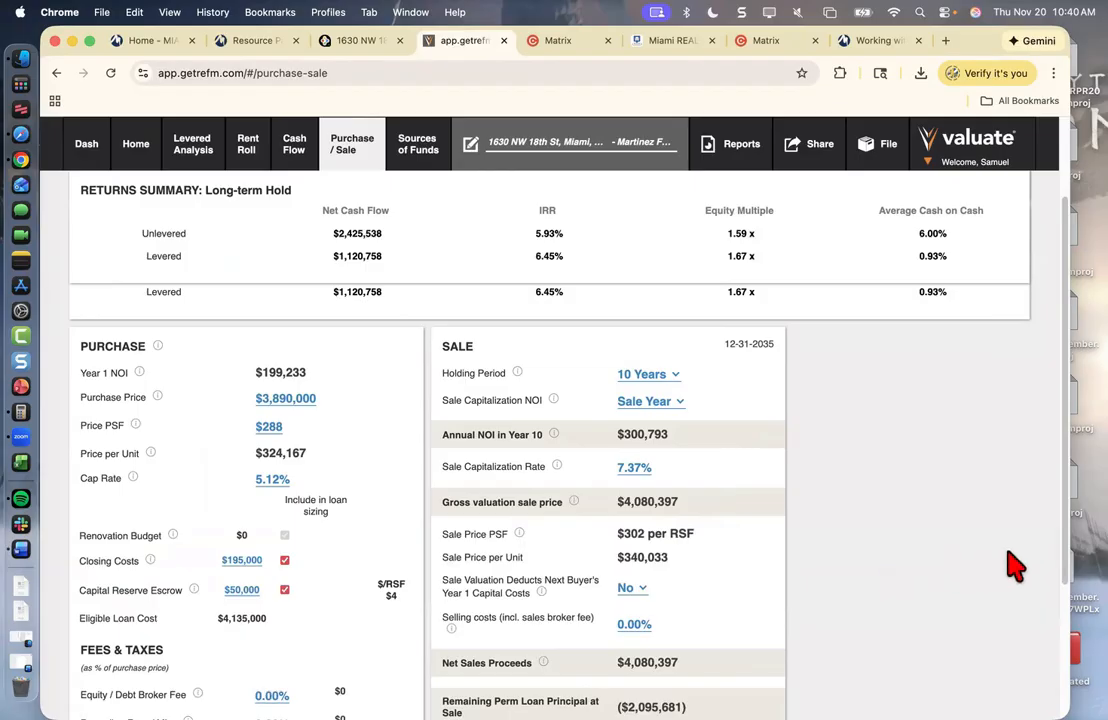
scroll(1014, 564, "down", 1)
scroll(430, 450, "down", 1)
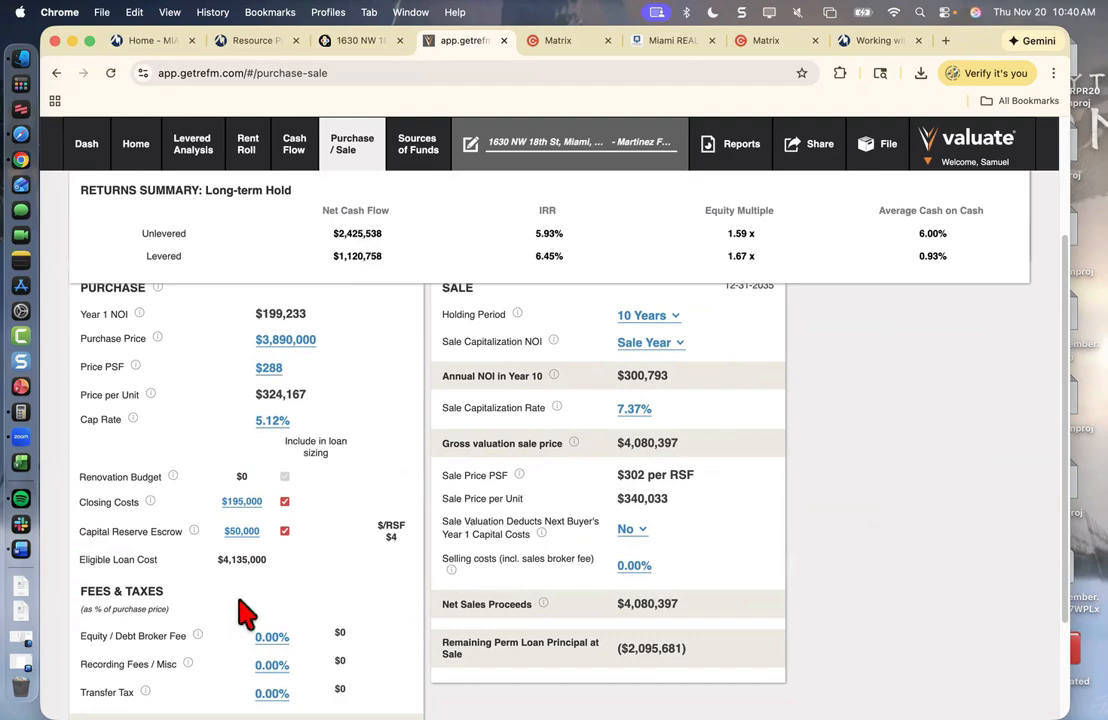
- Enter 6% as the Equity / Debt Broker Fee, dropping levered IRR to 4.70%
left_click(275, 637)
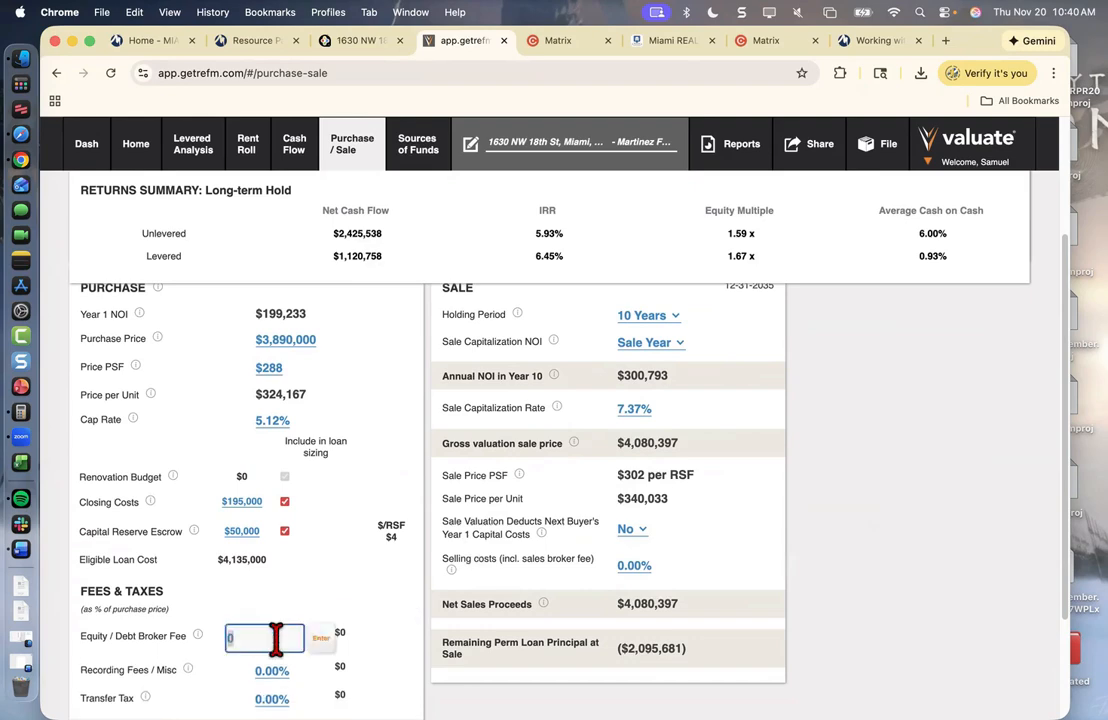
type("6")
left_click(315, 638)
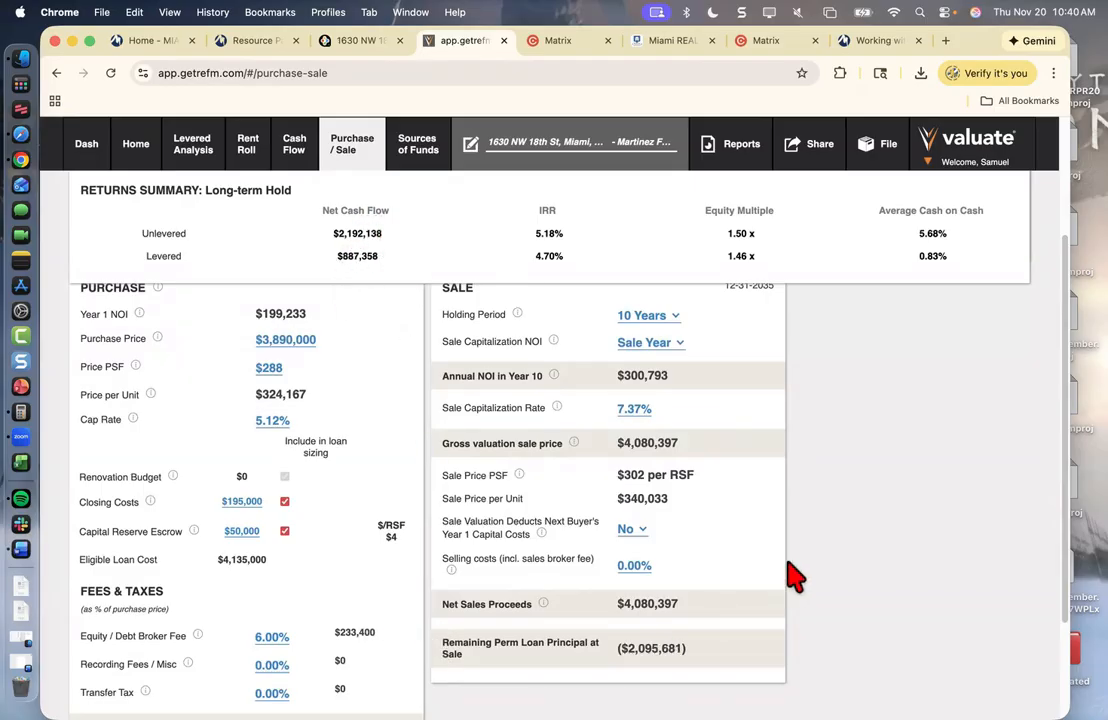
scroll(905, 555, "up", 2)
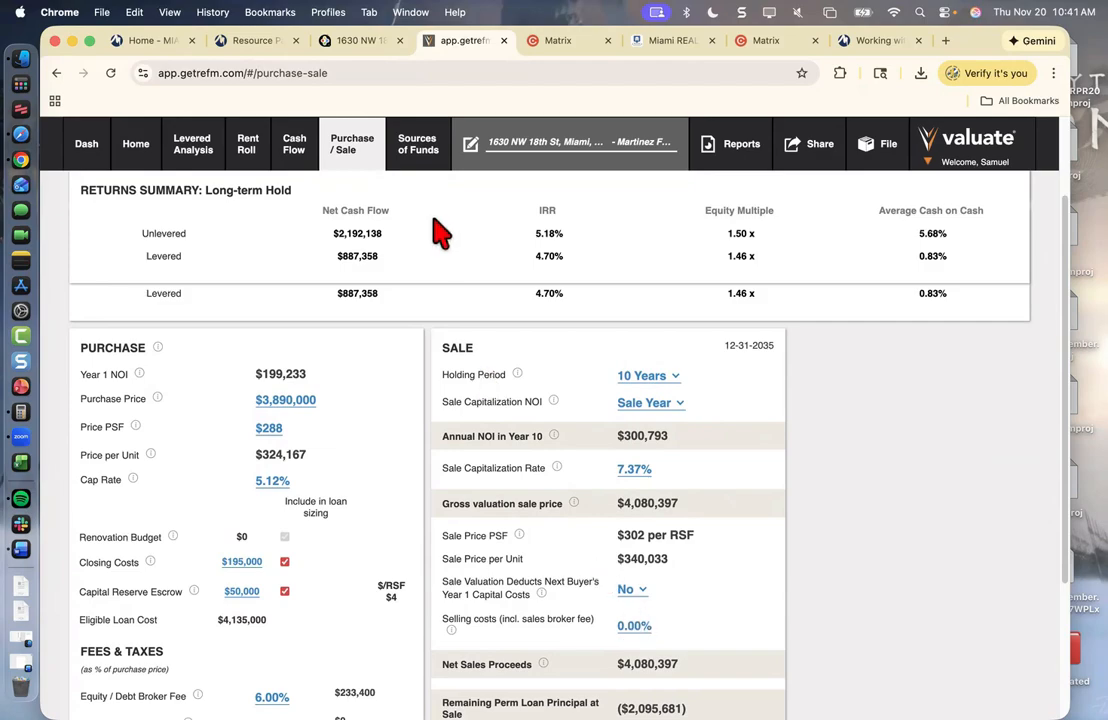
- On Sources of Funds, choose Month 60 as the permanent loan's refinancing timing
left_click(411, 160)
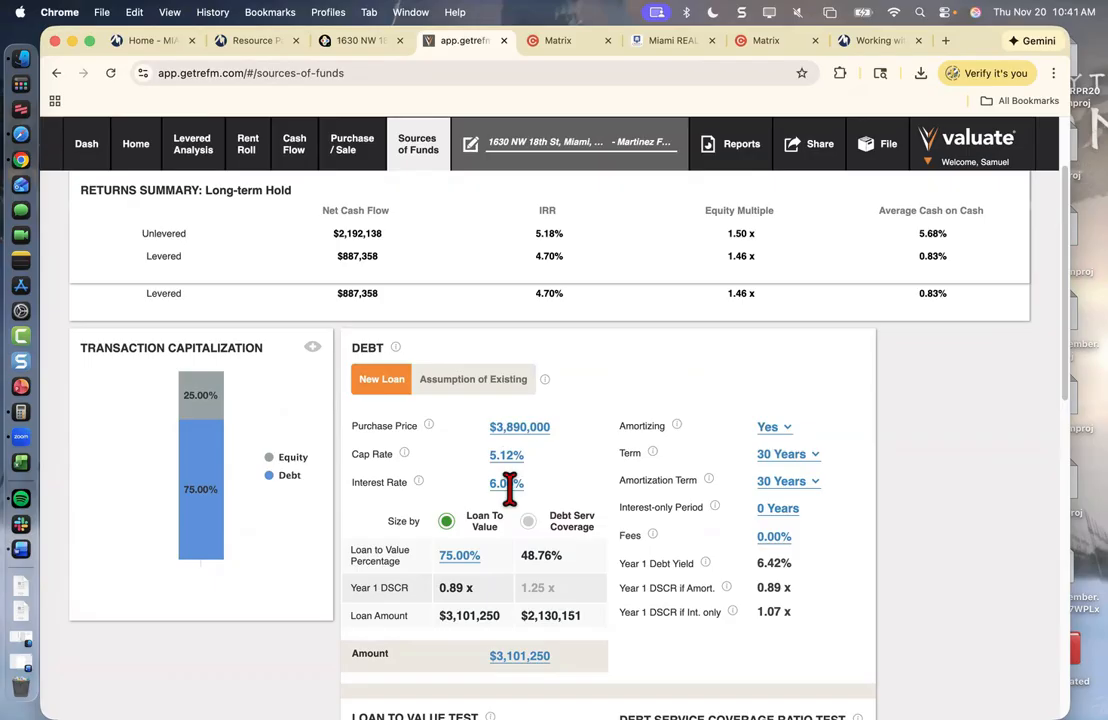
scroll(600, 450, "down", 1)
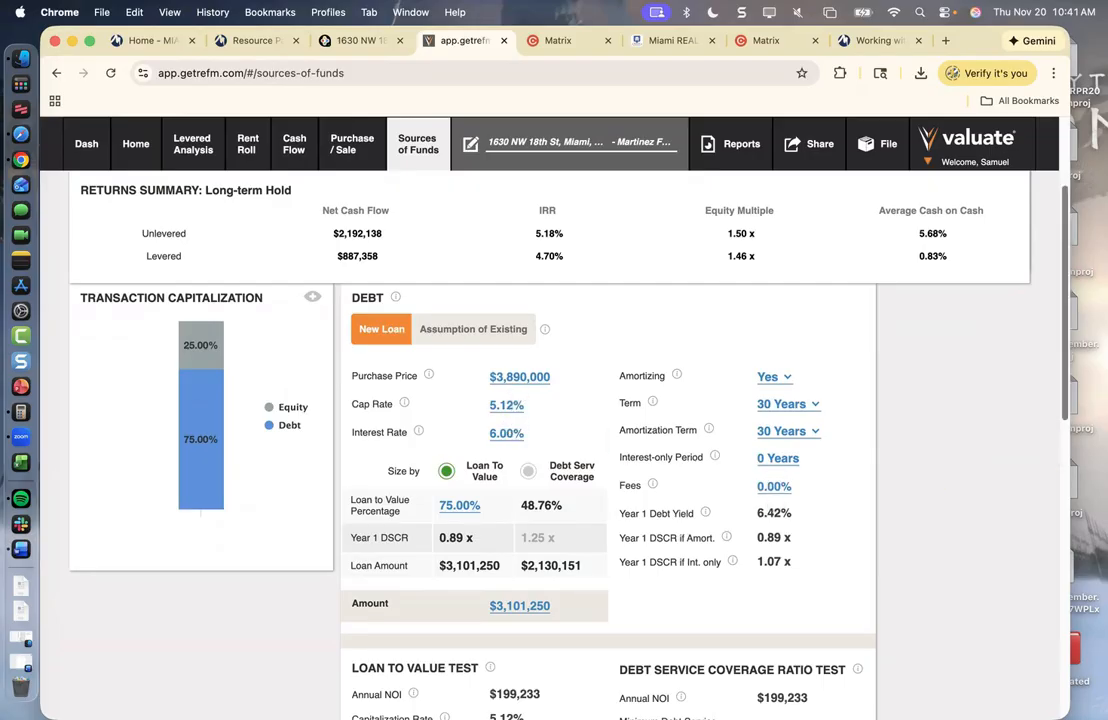
scroll(650, 470, "down", 2)
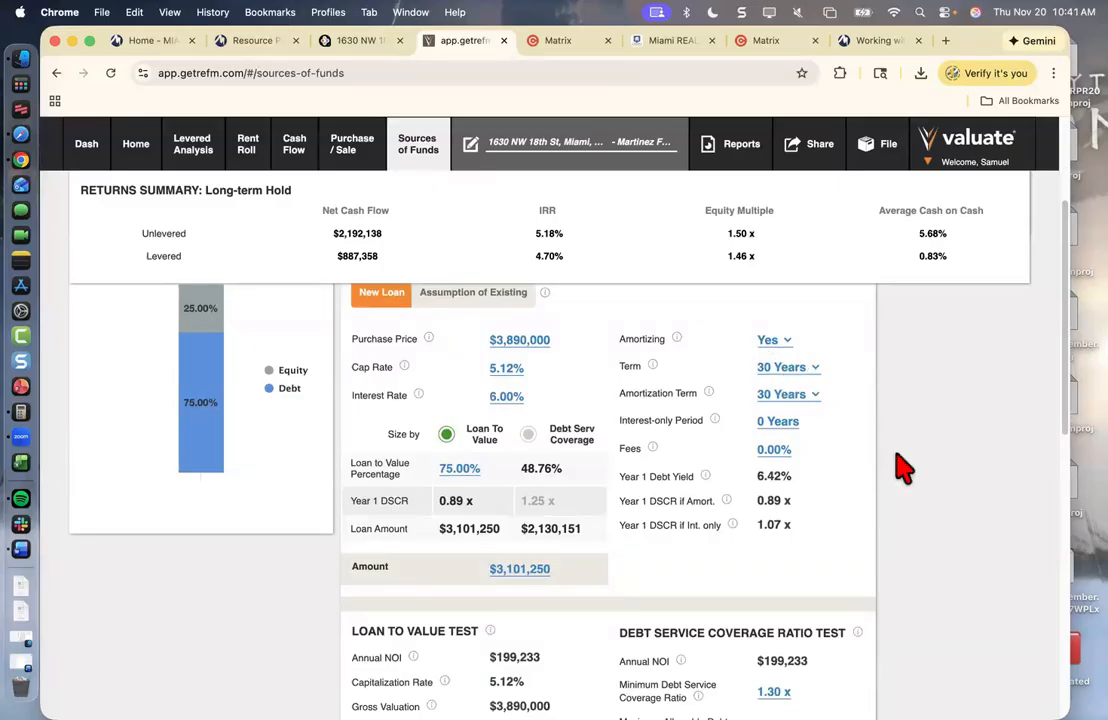
scroll(600, 450, "down", 2)
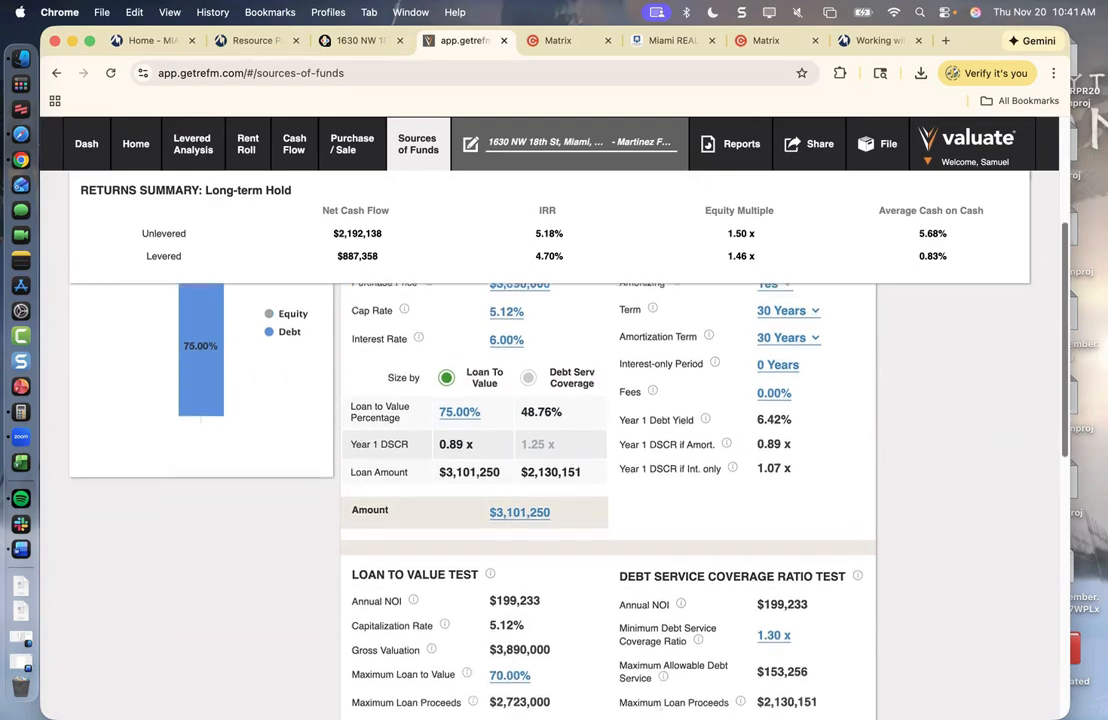
scroll(500, 450, "down", 8)
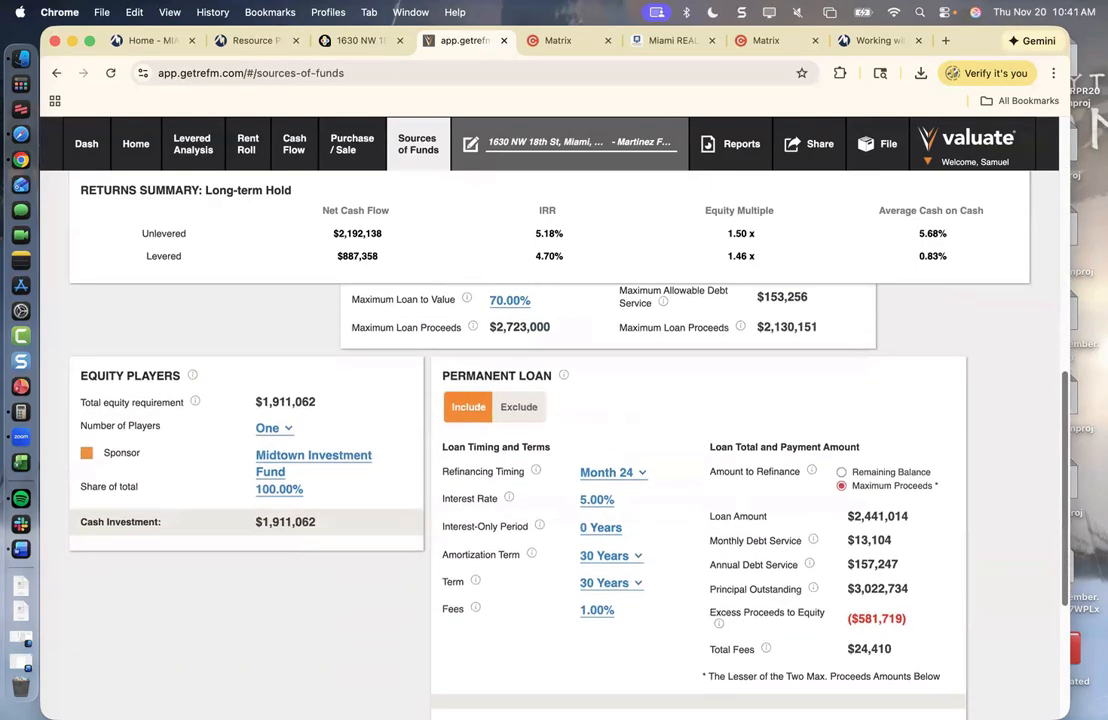
scroll(590, 450, "down", 1)
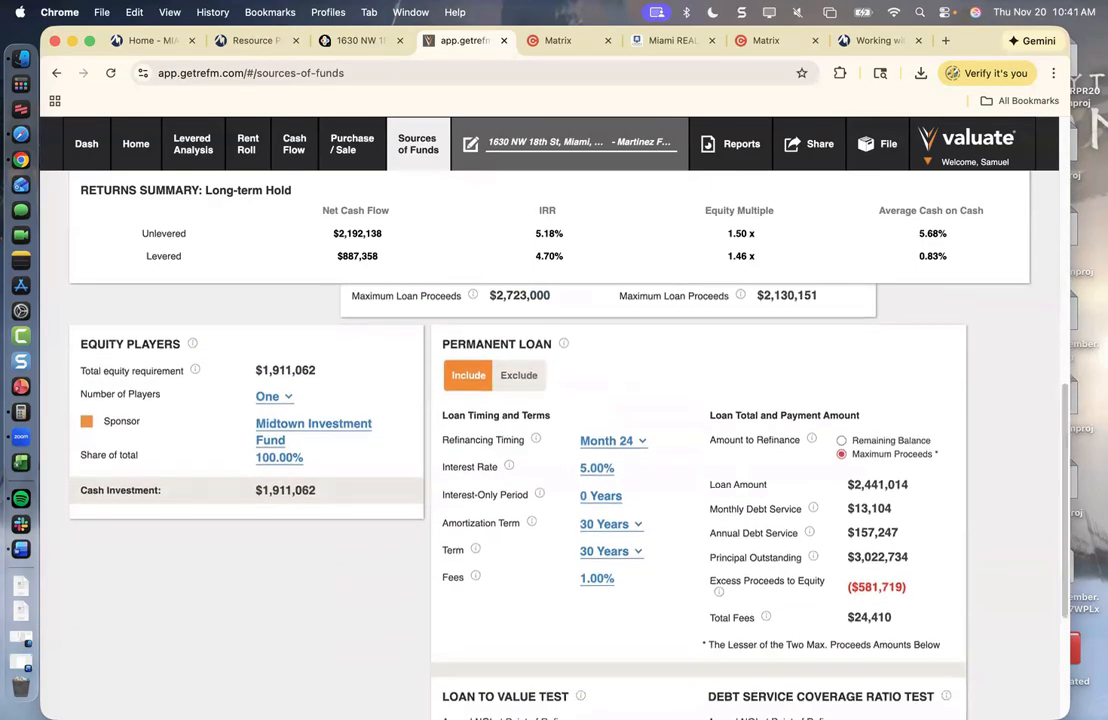
left_click(600, 443)
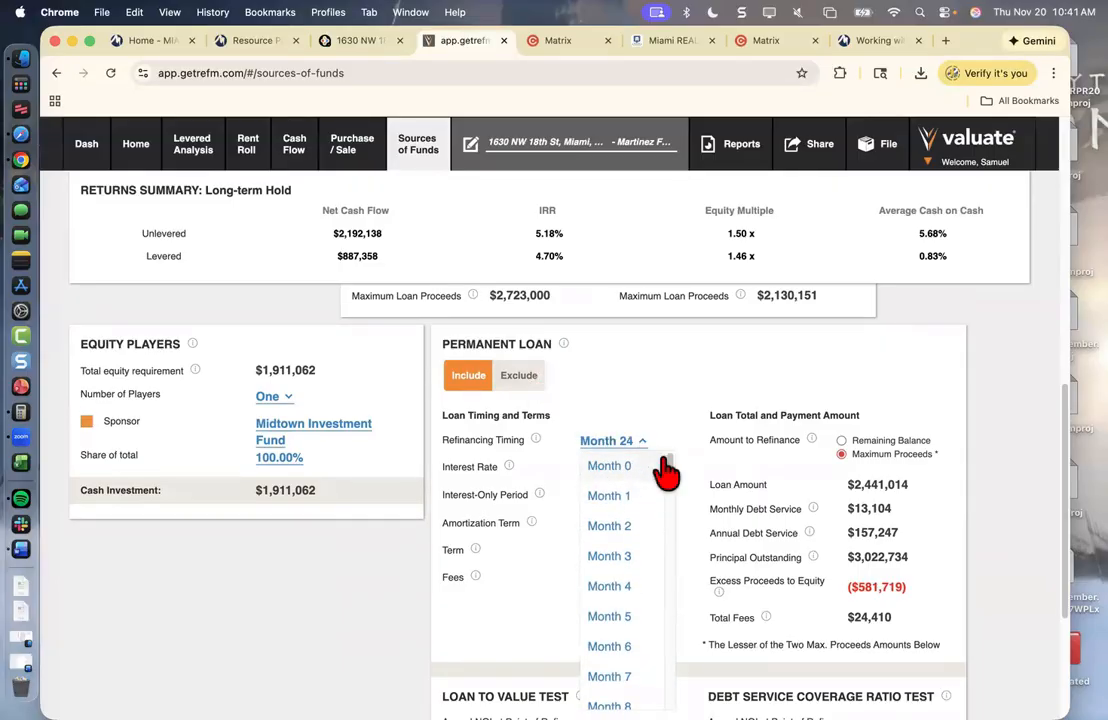
left_click_drag(673, 475, 677, 606)
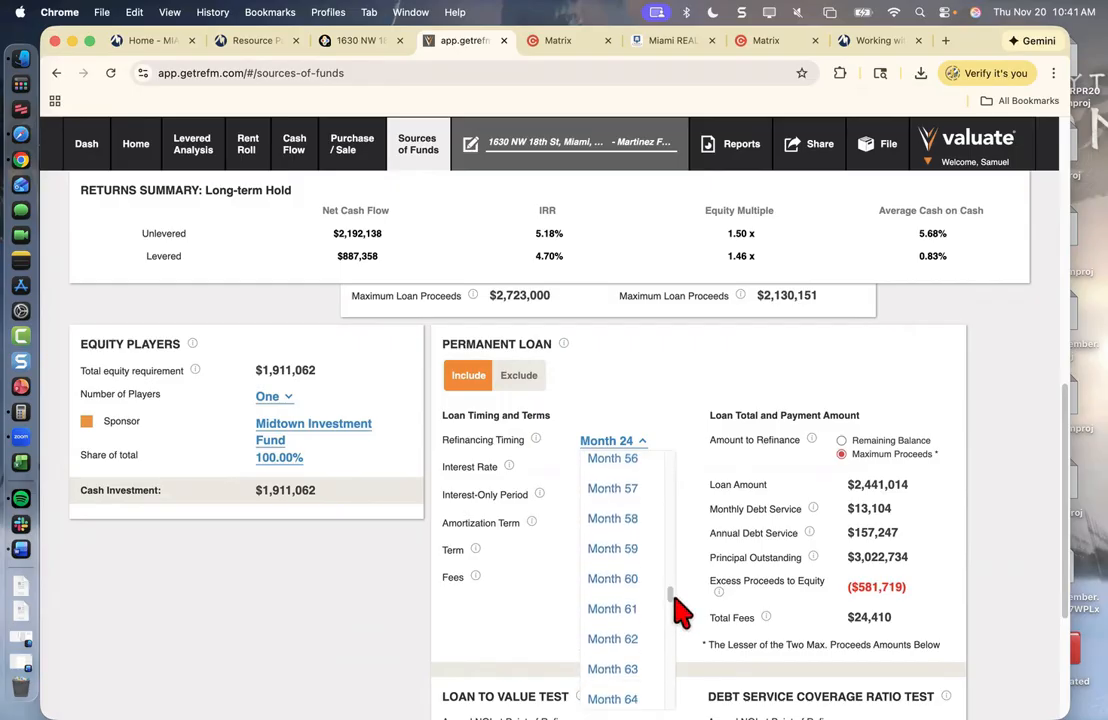
left_click(620, 582)
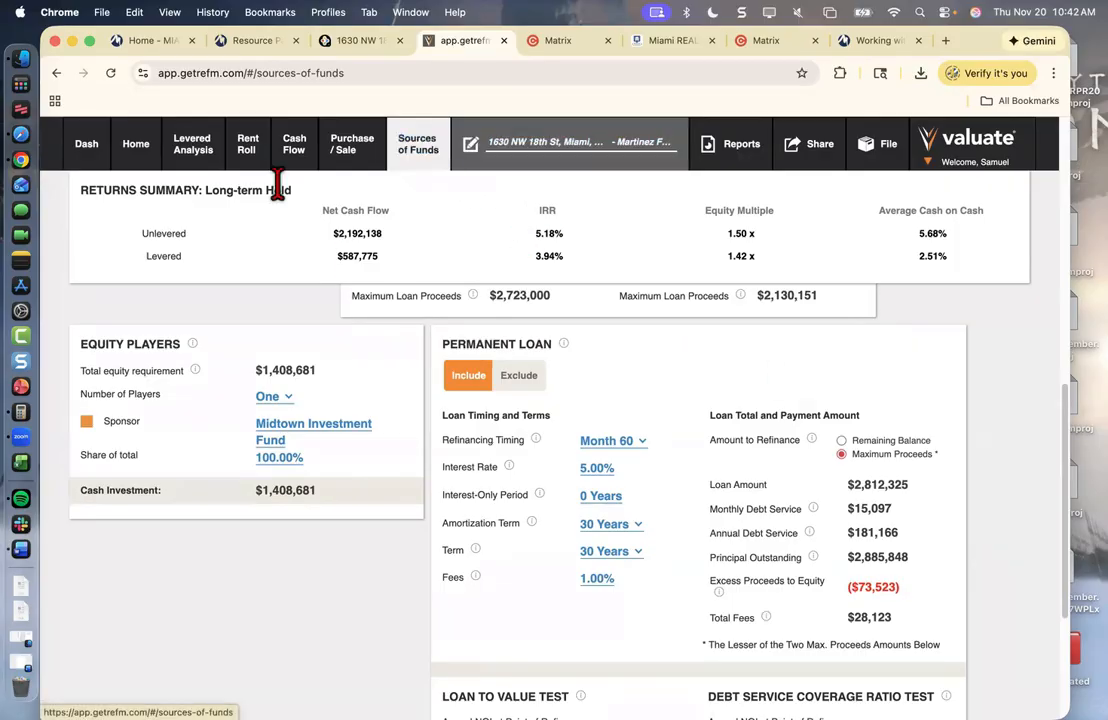
- Open the Cash Flow page full screen and review $134,000 Year 1 expenses and $0 other income
left_click(292, 152)
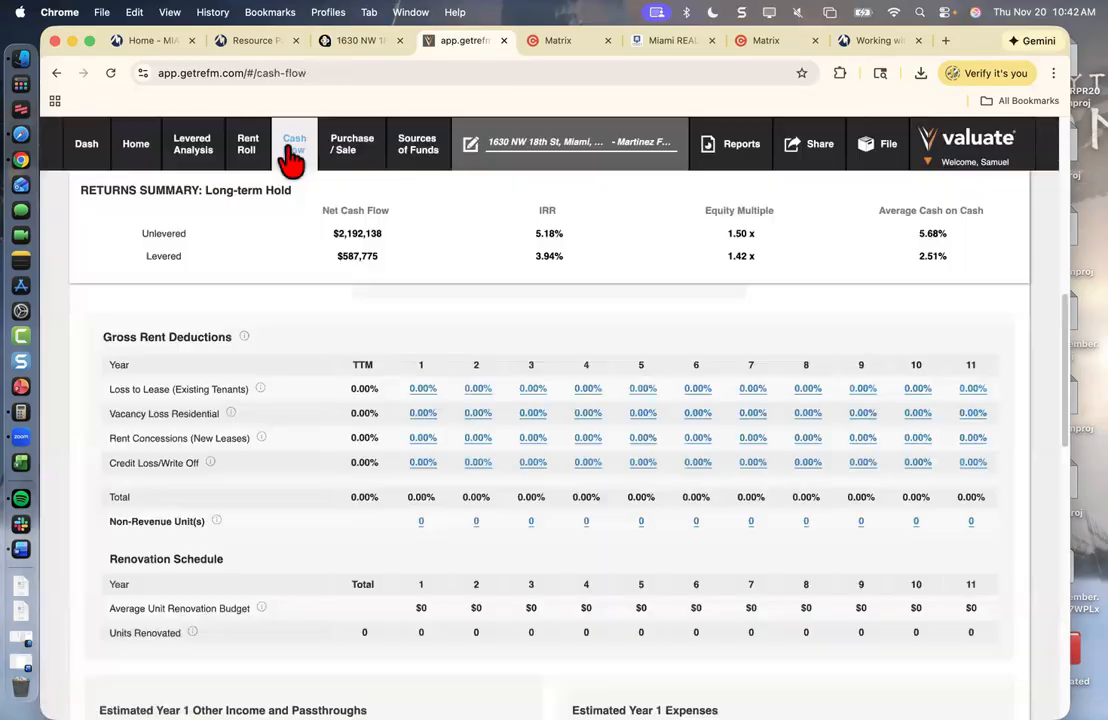
left_click(89, 40)
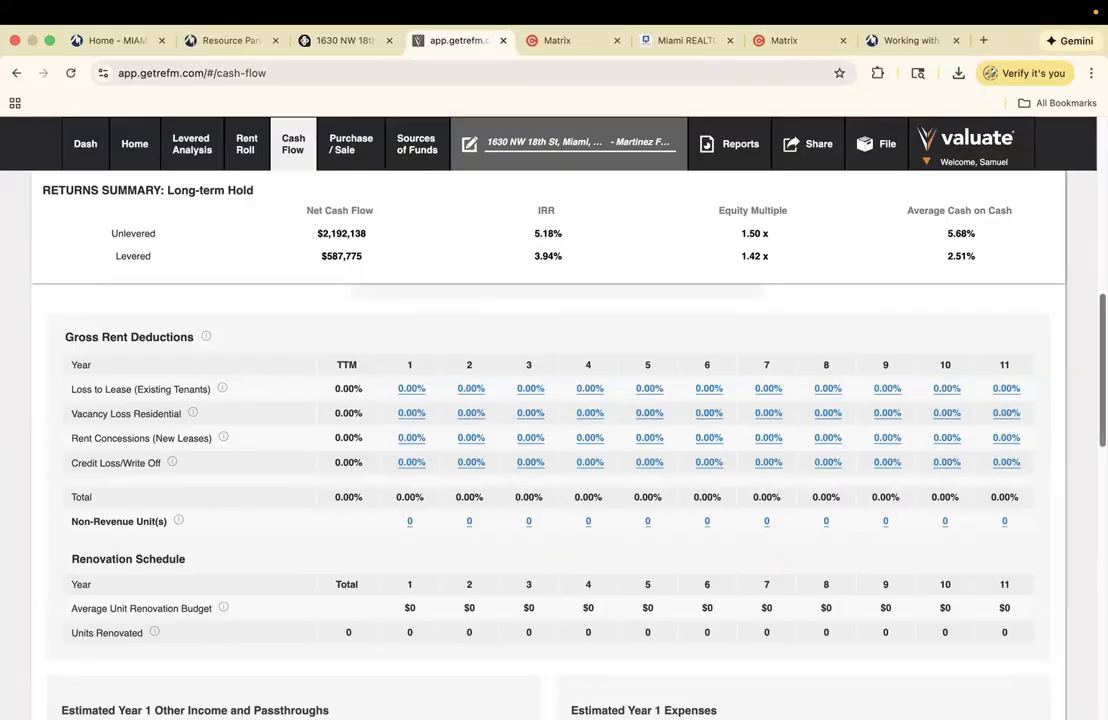
scroll(366, 487, "down", 3)
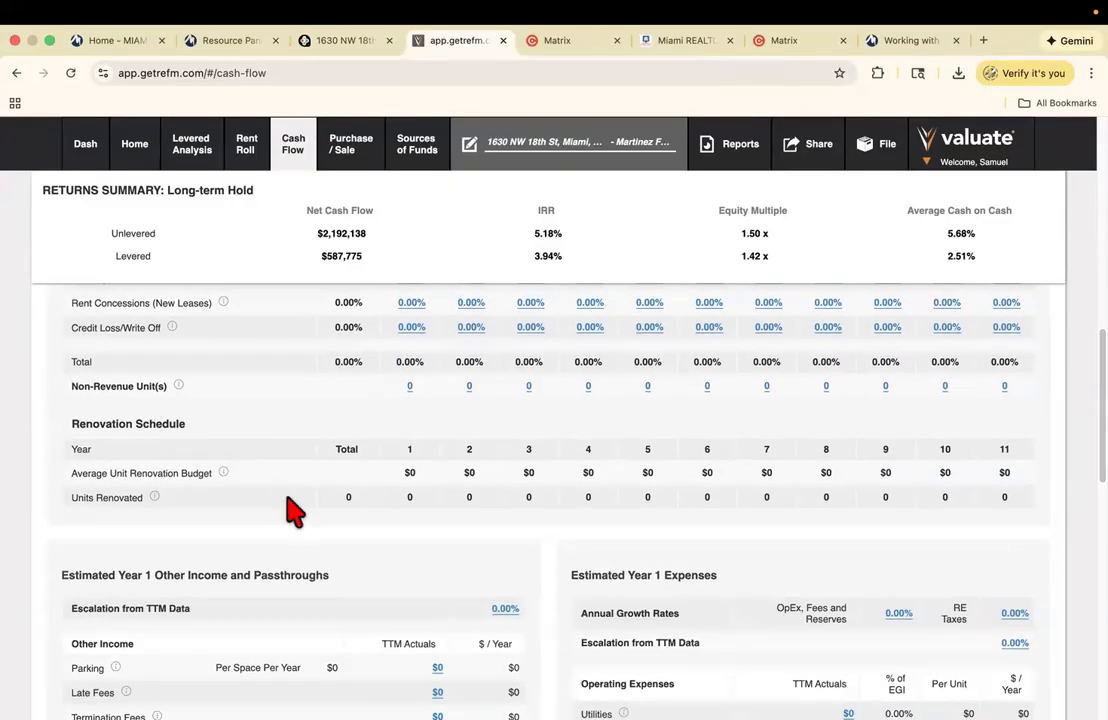
scroll(490, 510, "down", 3)
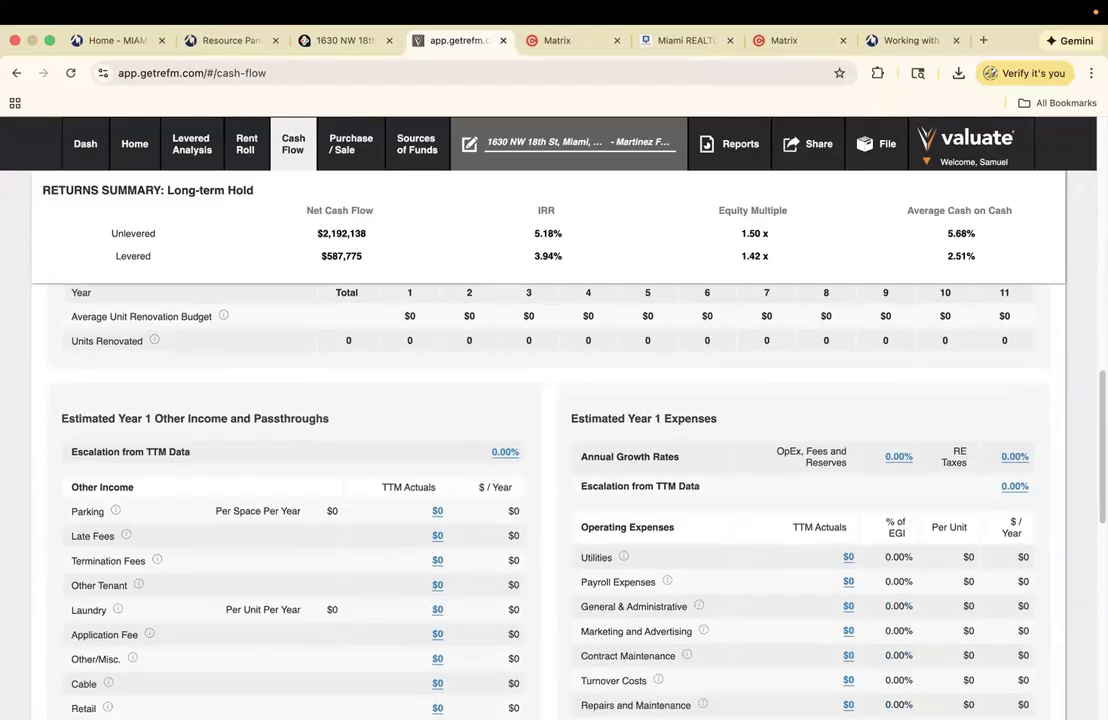
scroll(550, 450, "up", 2)
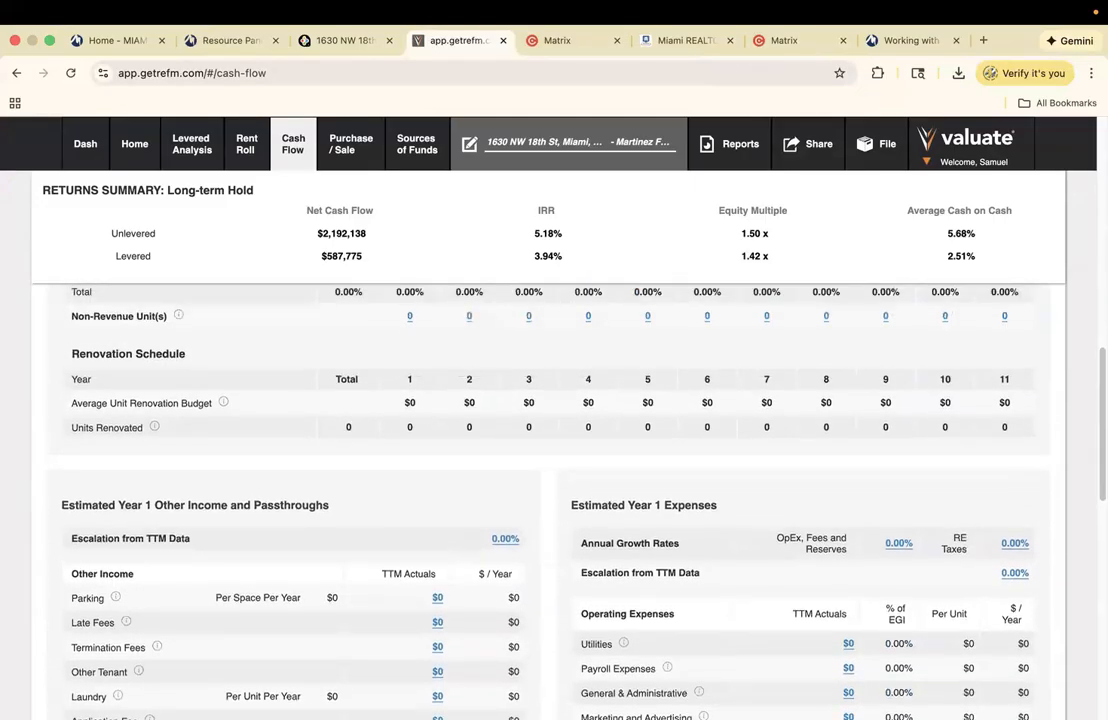
scroll(550, 450, "down", 3)
left_click_drag(550, 455, 570, 470)
left_click(388, 366)
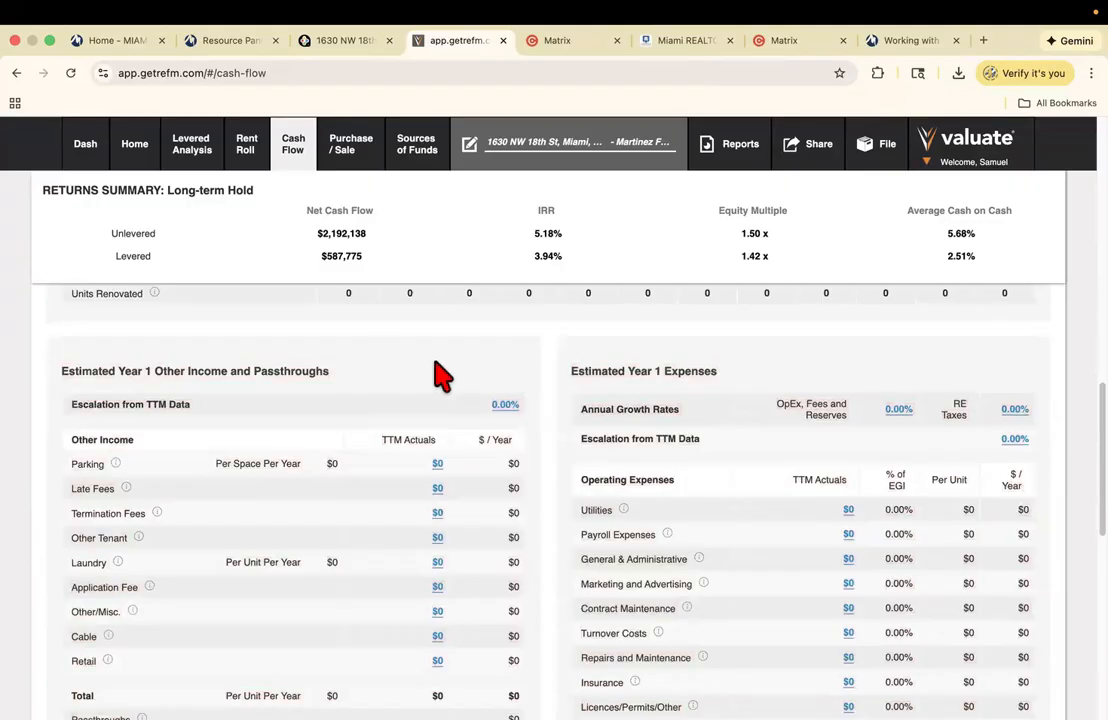
scroll(463, 412, "down", 1)
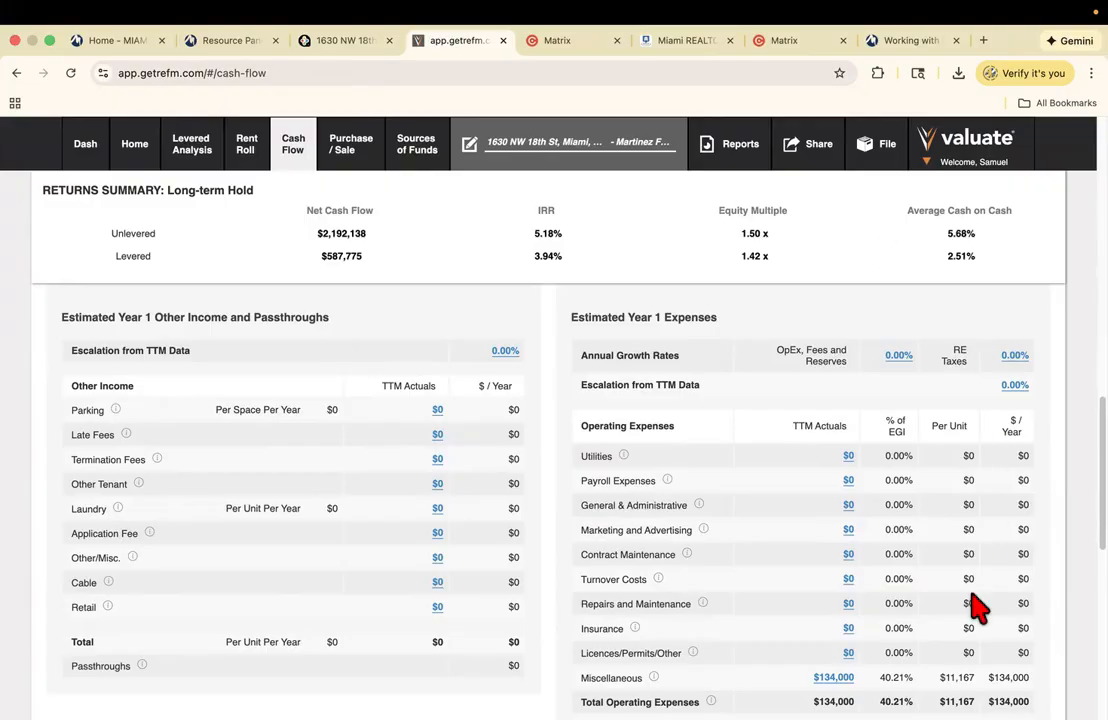
scroll(800, 450, "down", 2)
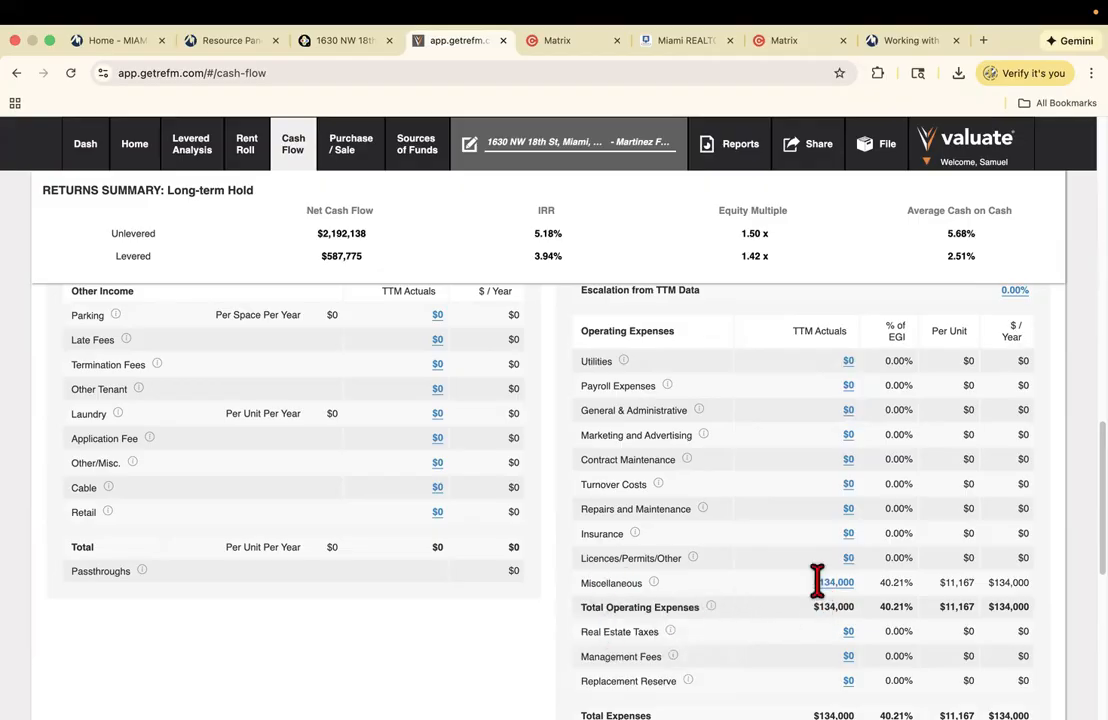
scroll(818, 582, "down", 3)
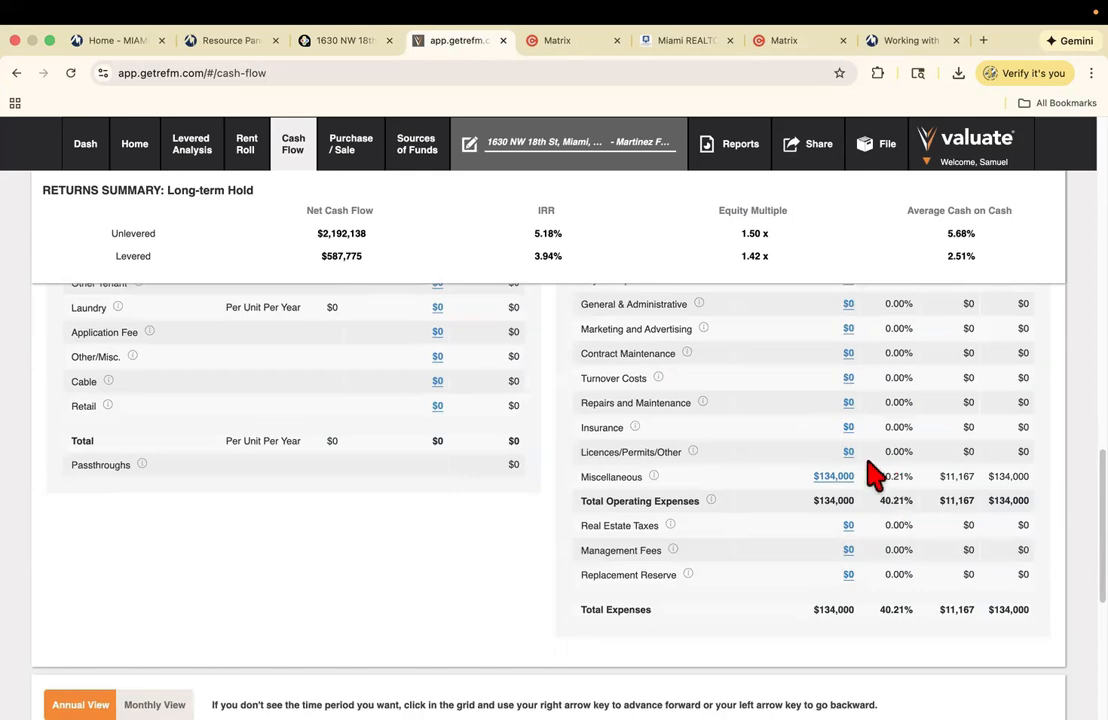
scroll(548, 470, "down", 10)
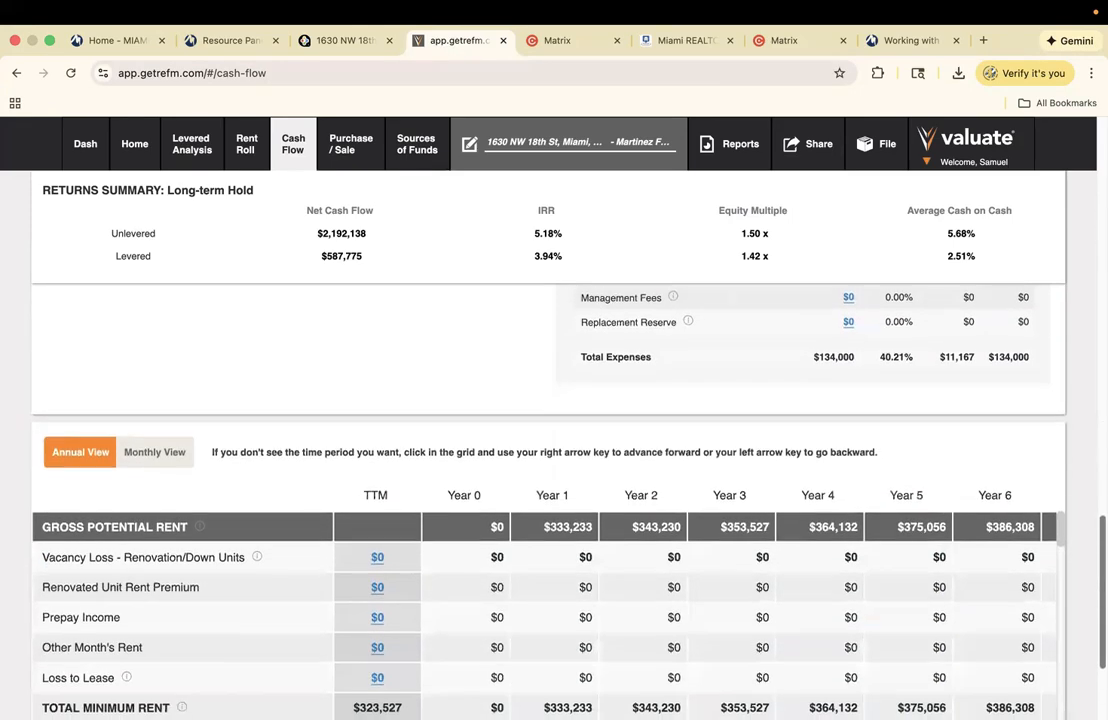
scroll(548, 470, "down", 2)
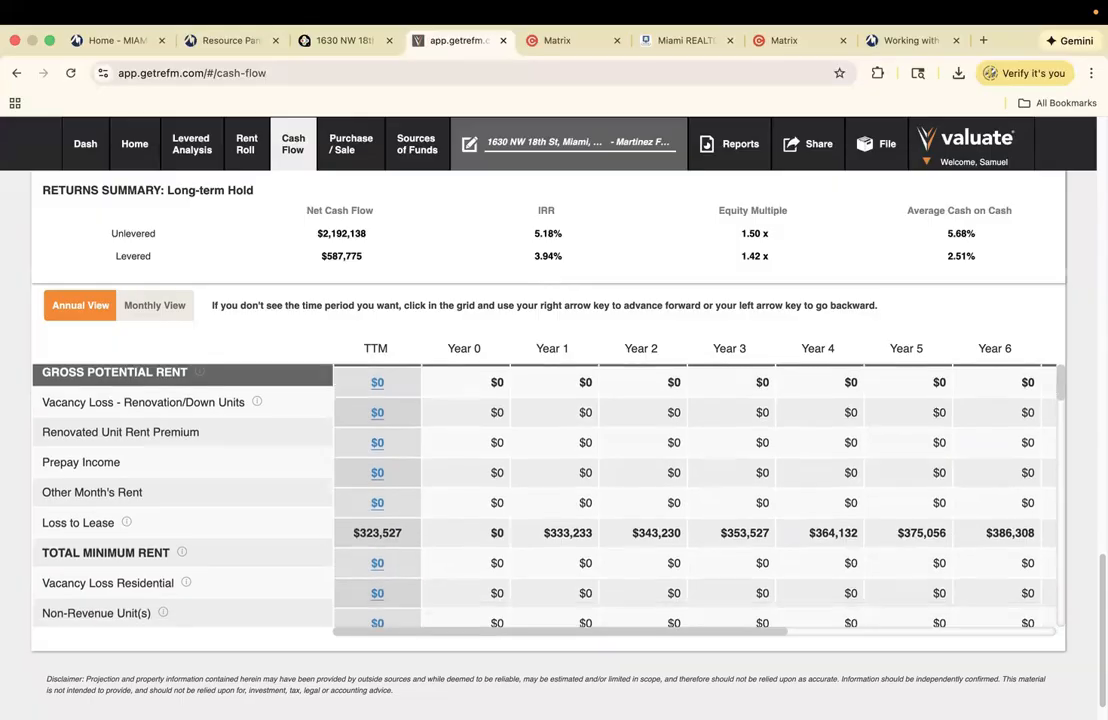
scroll(545, 495, "down", 4)
scroll(545, 480, "down", 3)
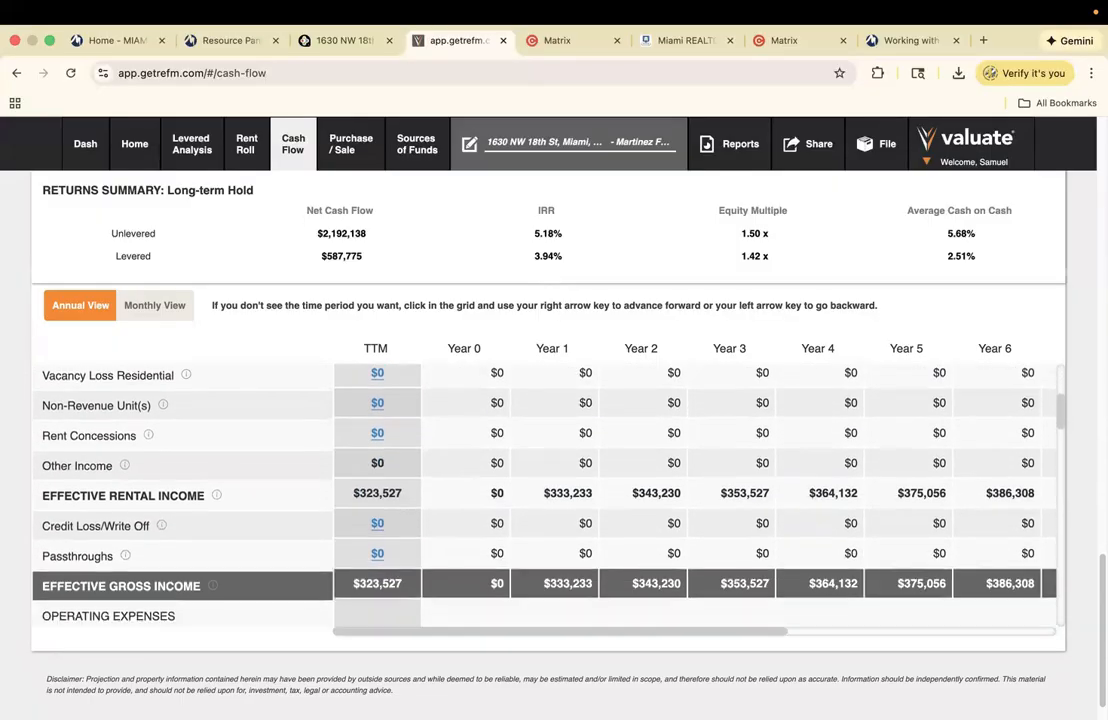
scroll(545, 495, "down", 5)
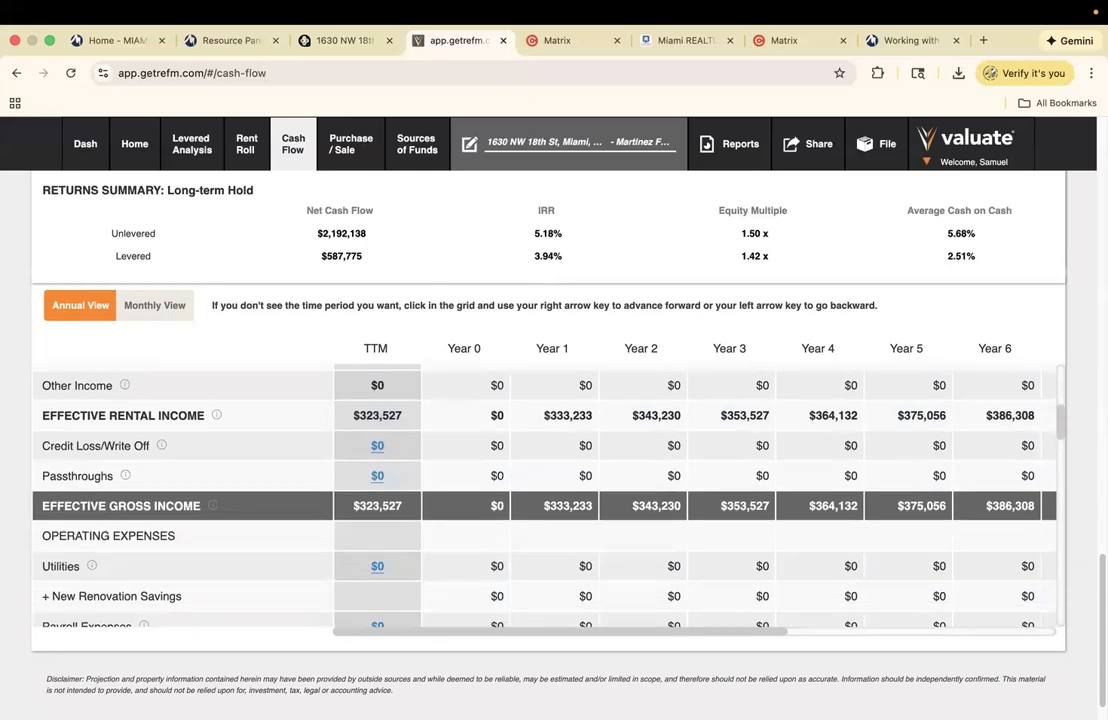
scroll(545, 495, "down", 1)
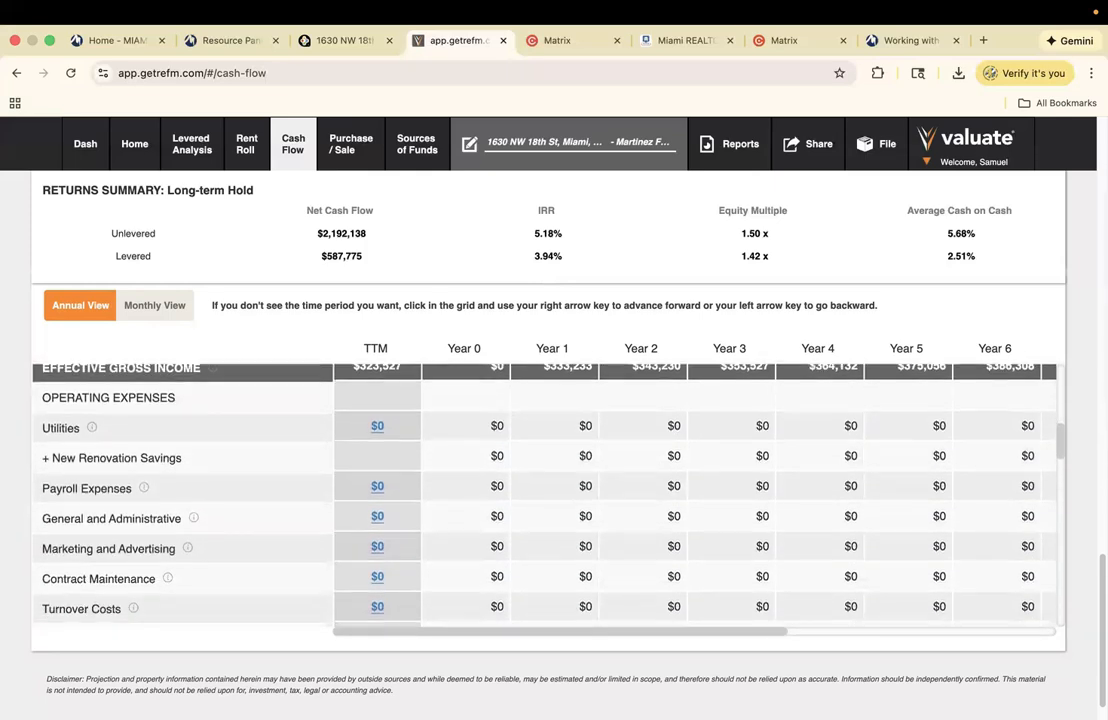
scroll(545, 495, "up", 1)
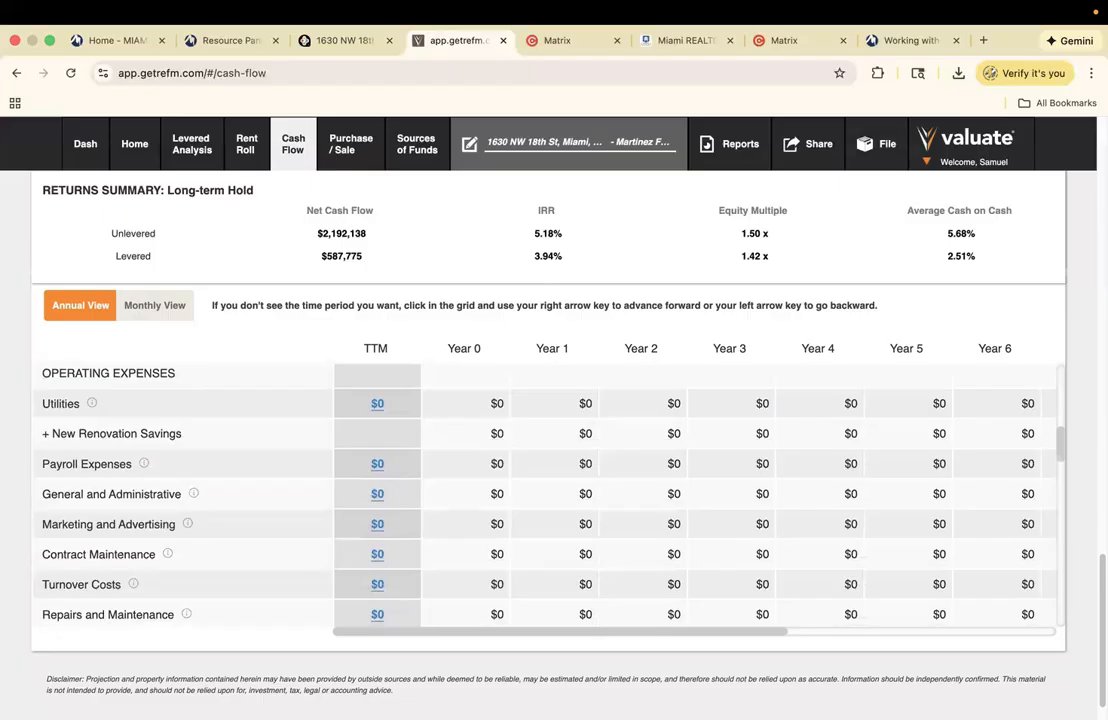
scroll(545, 495, "down", 1)
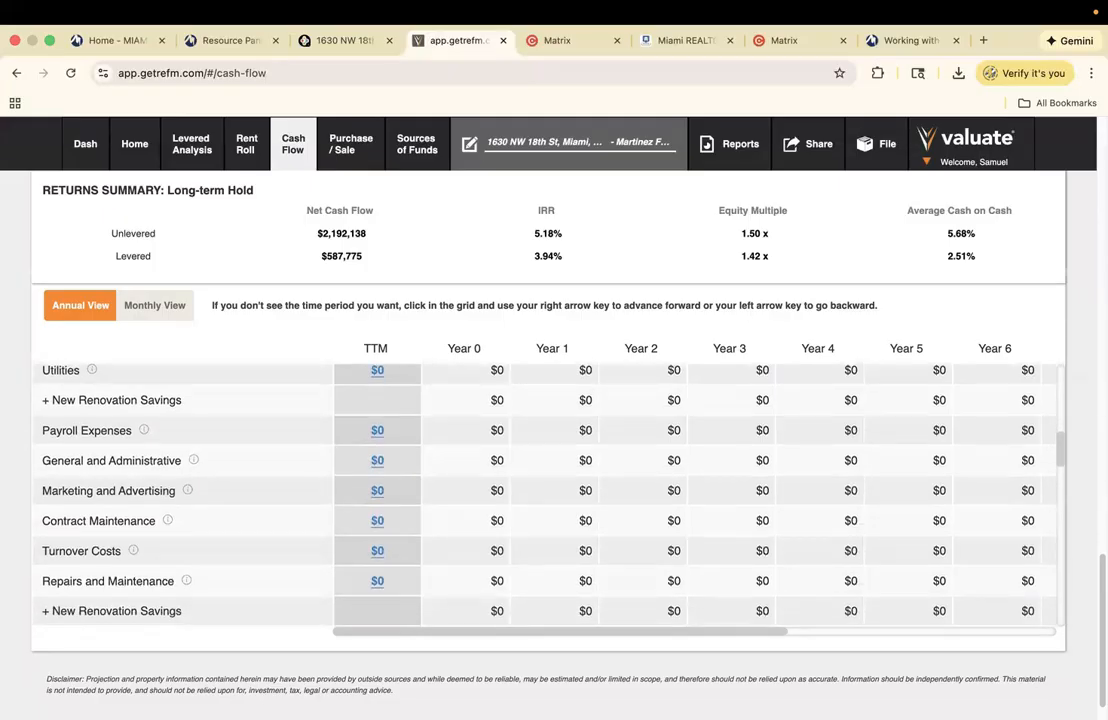
scroll(545, 495, "down", 4)
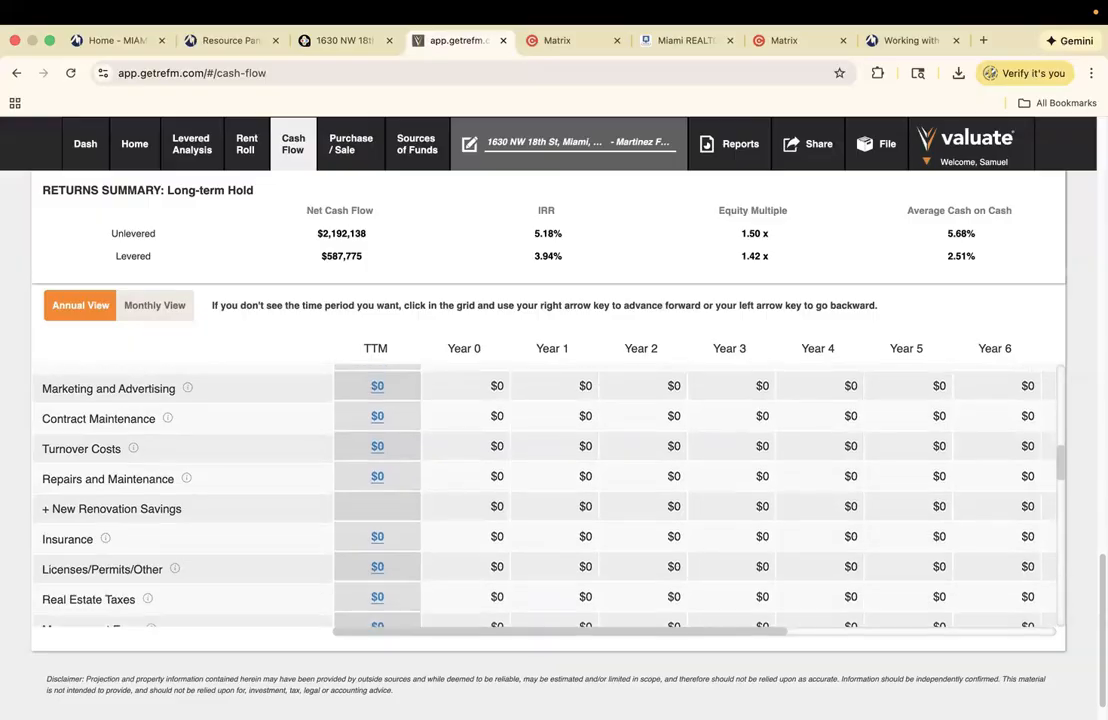
scroll(545, 495, "down", 2)
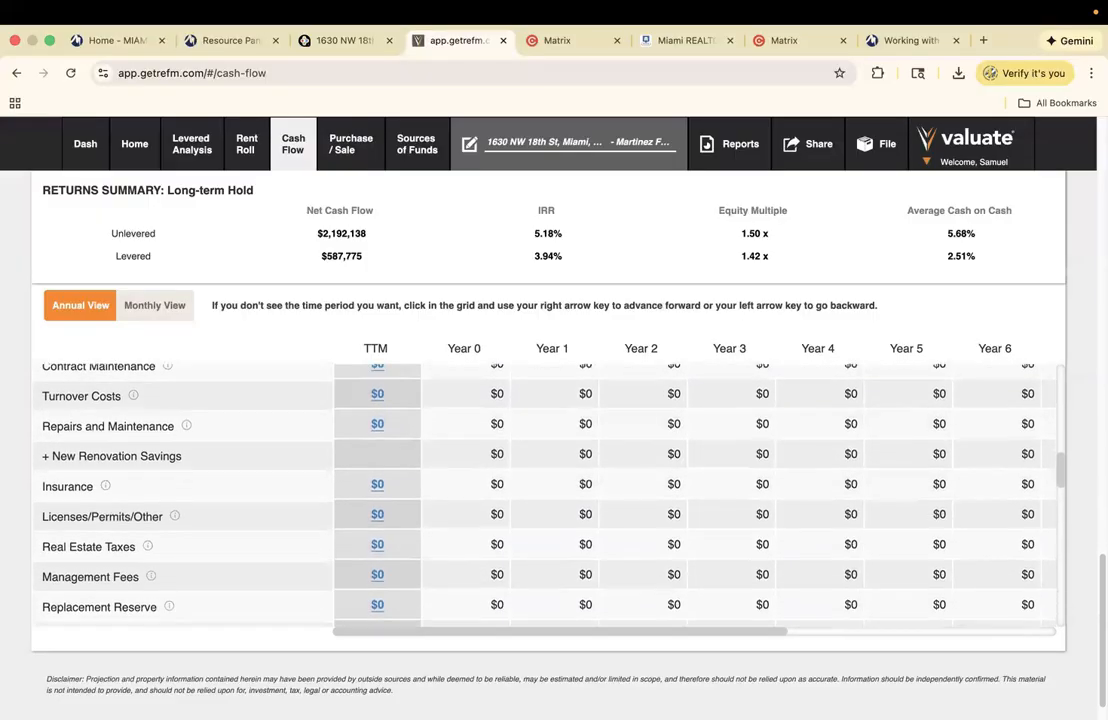
scroll(545, 495, "down", 7)
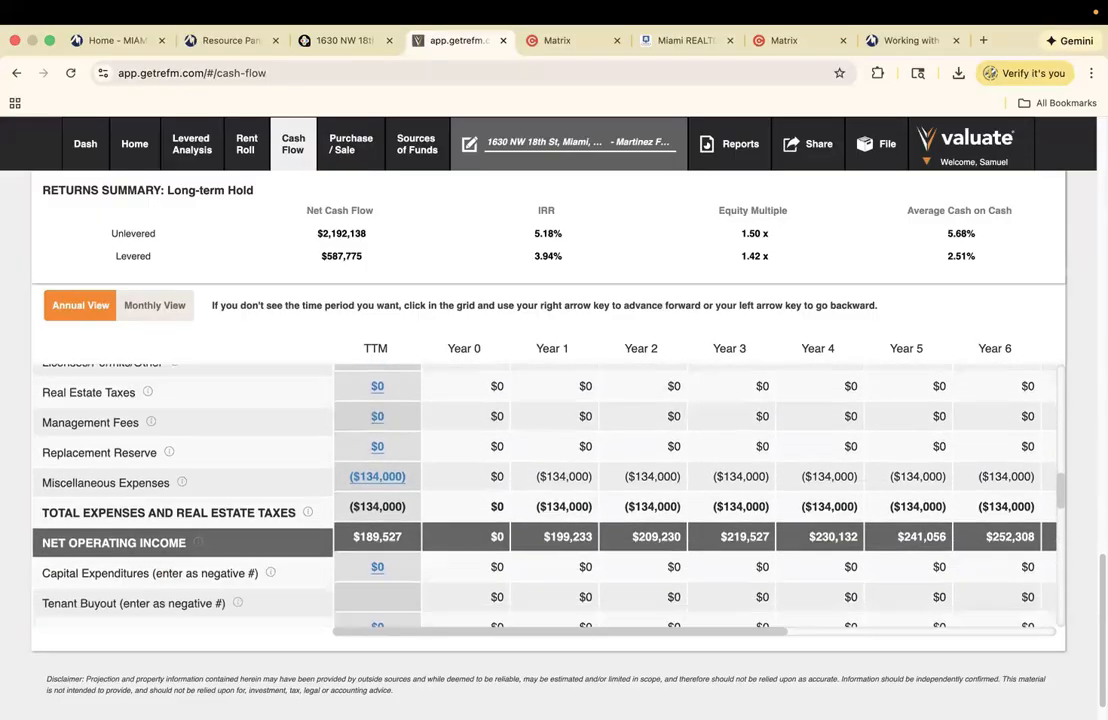
scroll(545, 495, "up", 12)
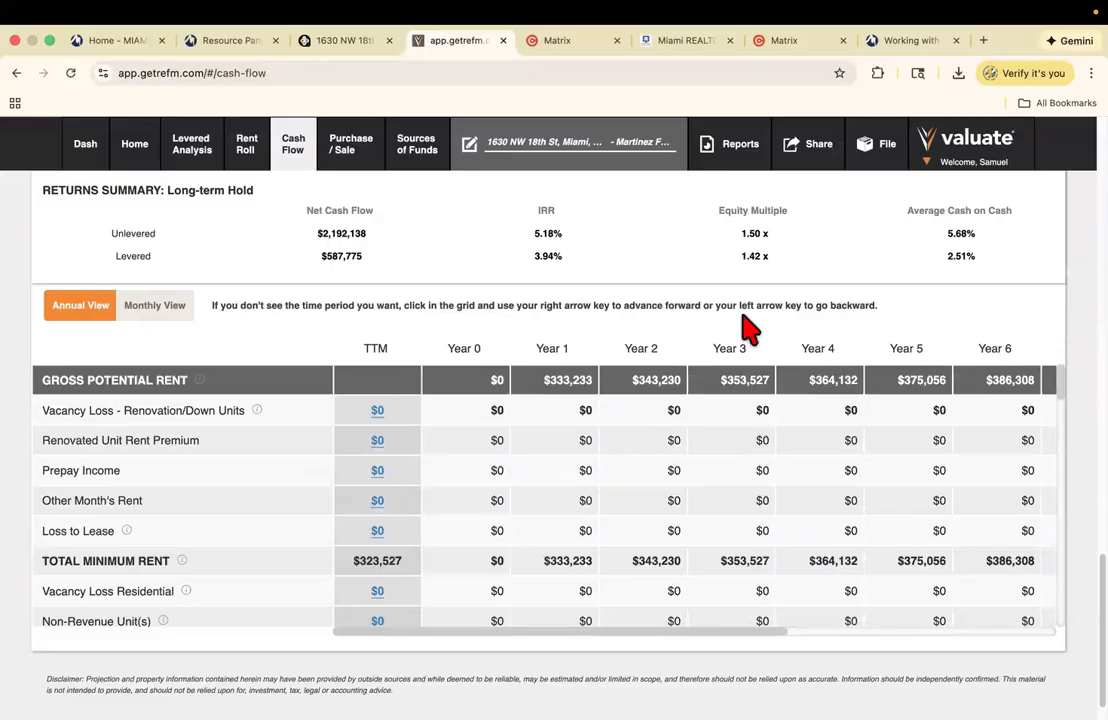
- Open the Rent Roll, dismiss its tip, and leave unit 1's type as studio
left_click(250, 155)
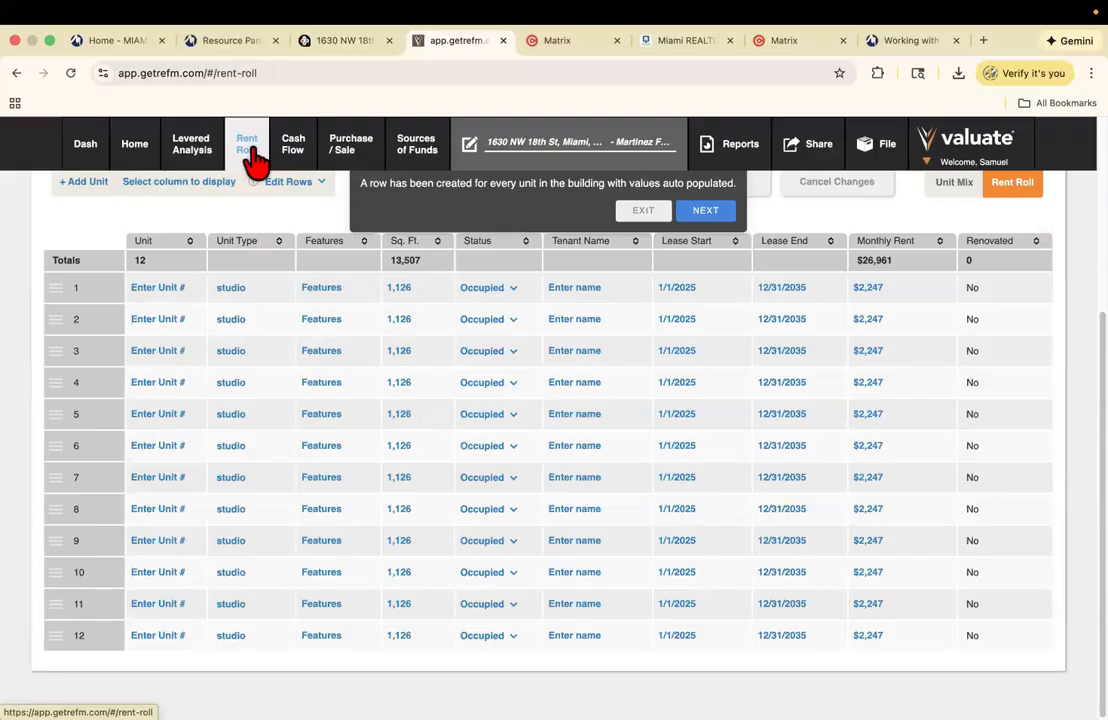
left_click(645, 213)
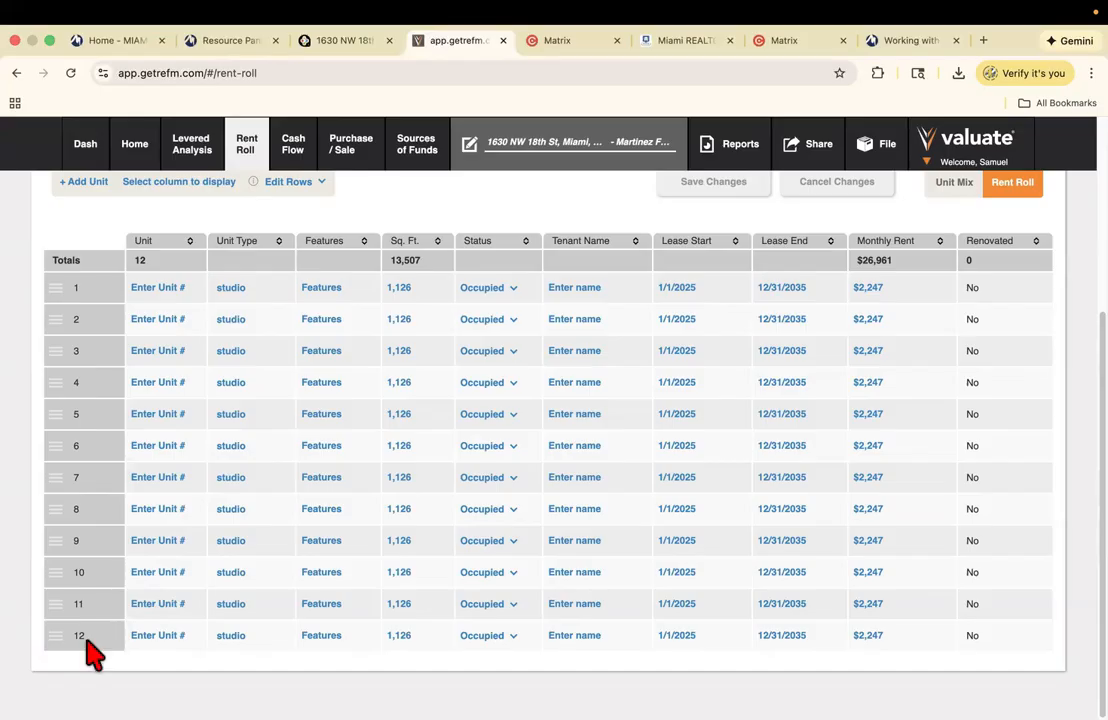
left_click(247, 291)
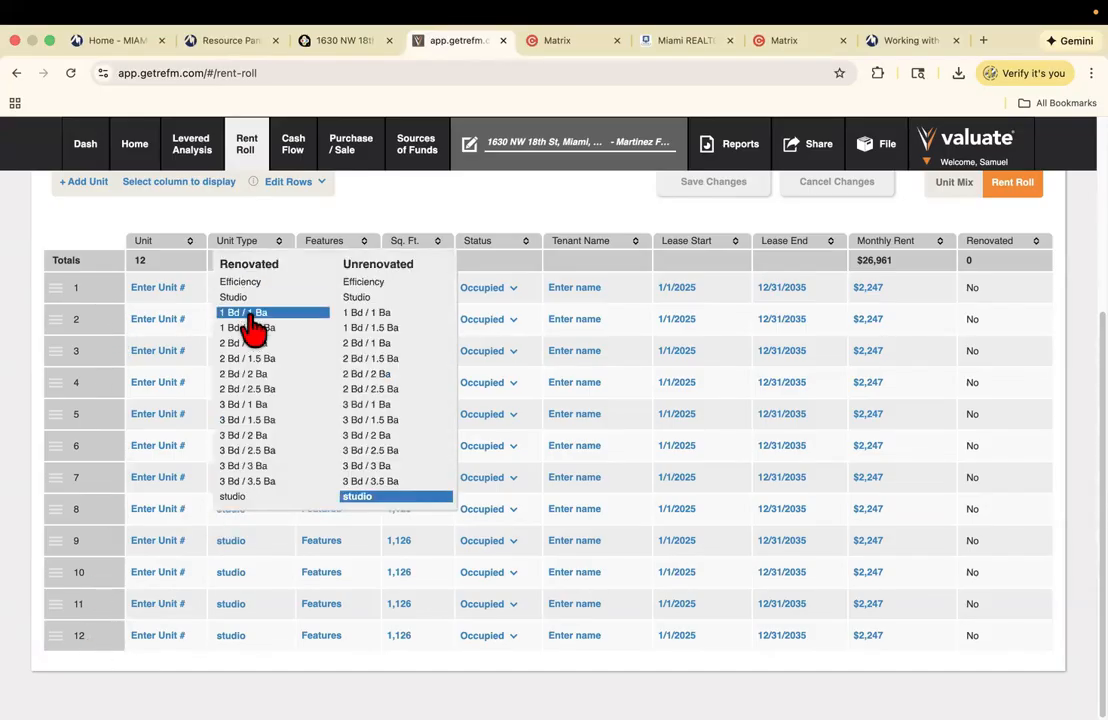
left_click(357, 223)
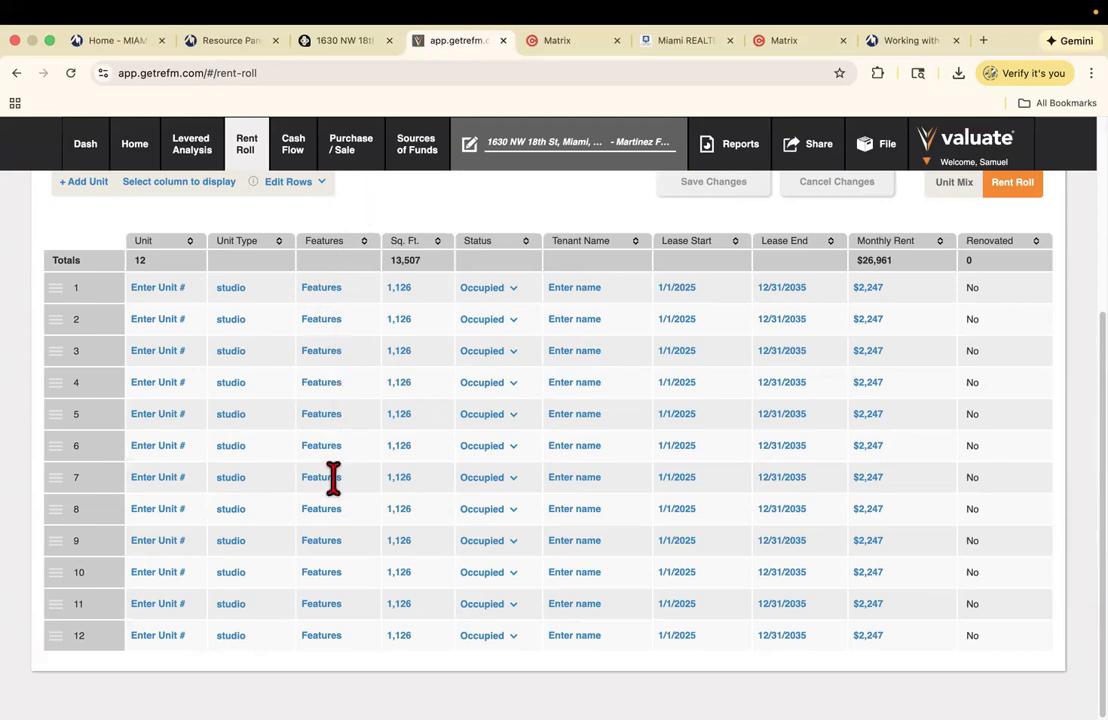
- Label unit 1 as apt.1, then switch to Unit Mix, raising the unsaved-changes warning
left_click(168, 286)
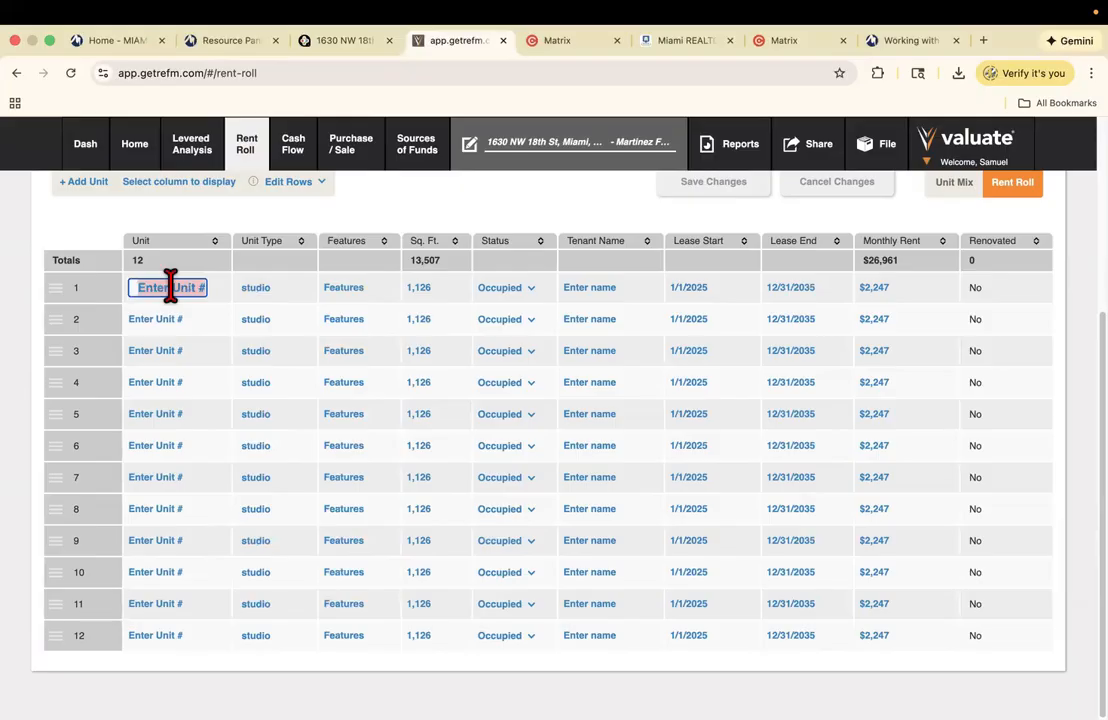
type("apt.1")
left_click(161, 318)
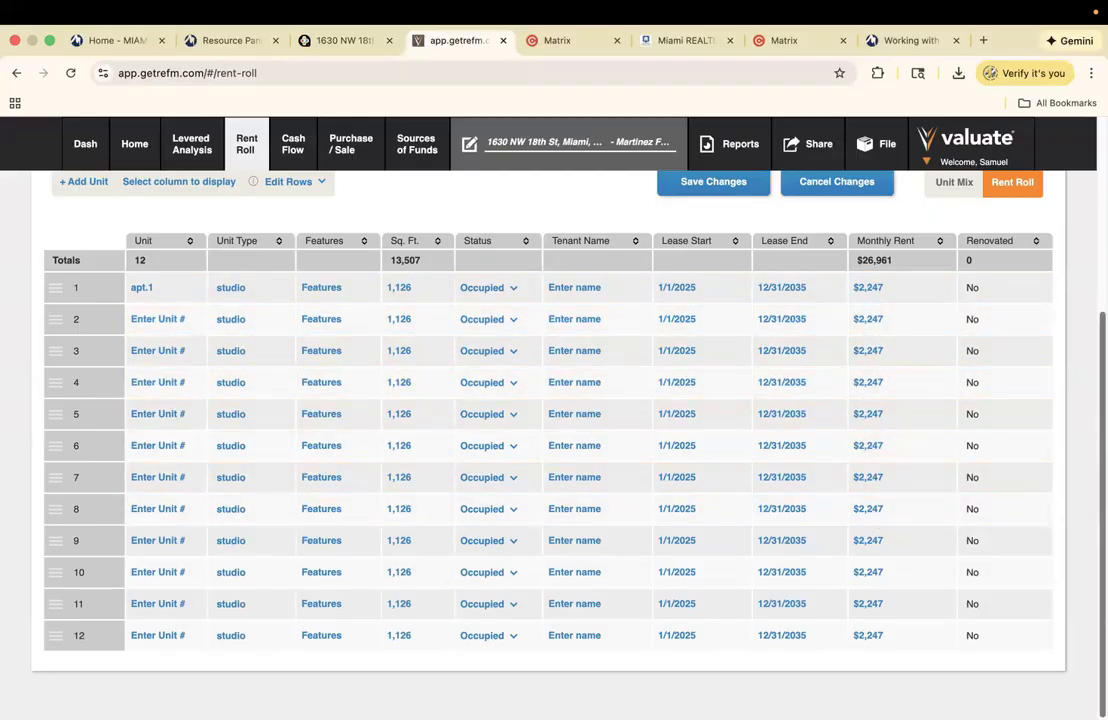
scroll(930, 430, "up", 3)
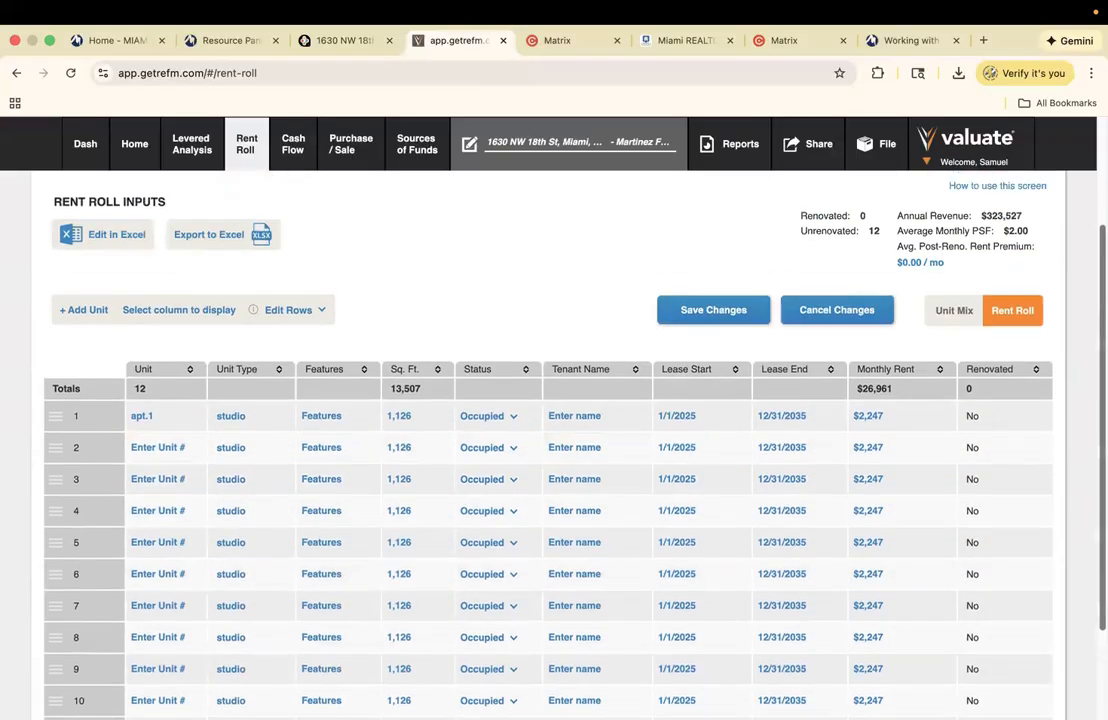
left_click(954, 316)
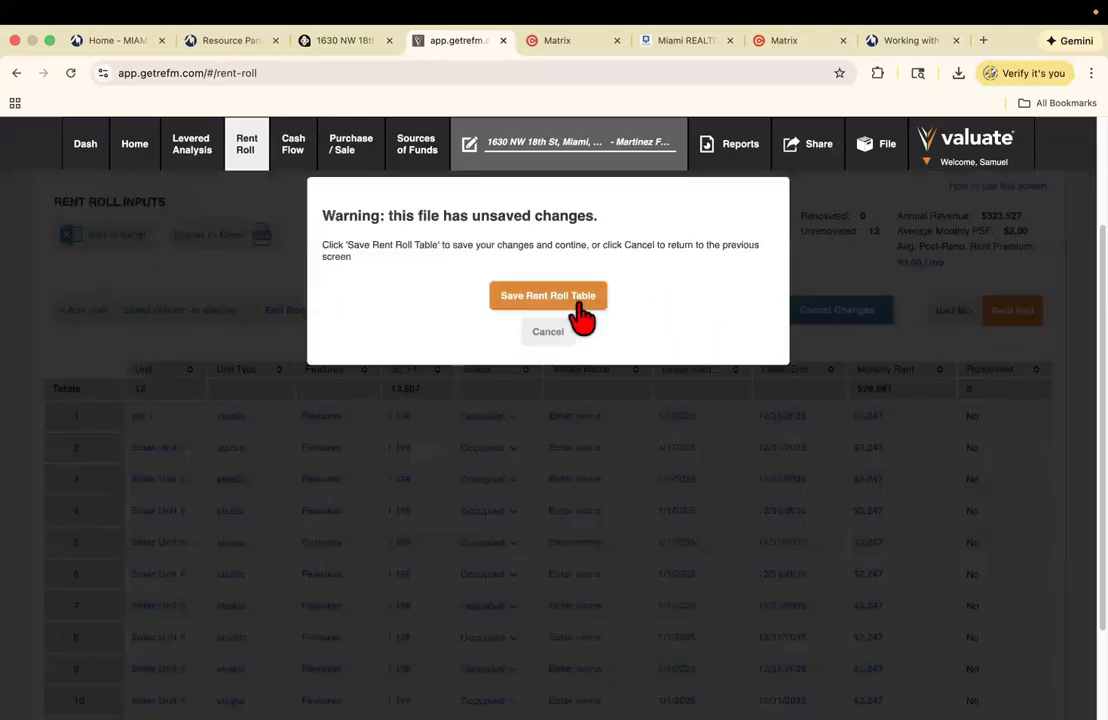
- Save the rent roll changes and view the Levered Analysis showing 3.94% levered IRR
left_click(582, 314)
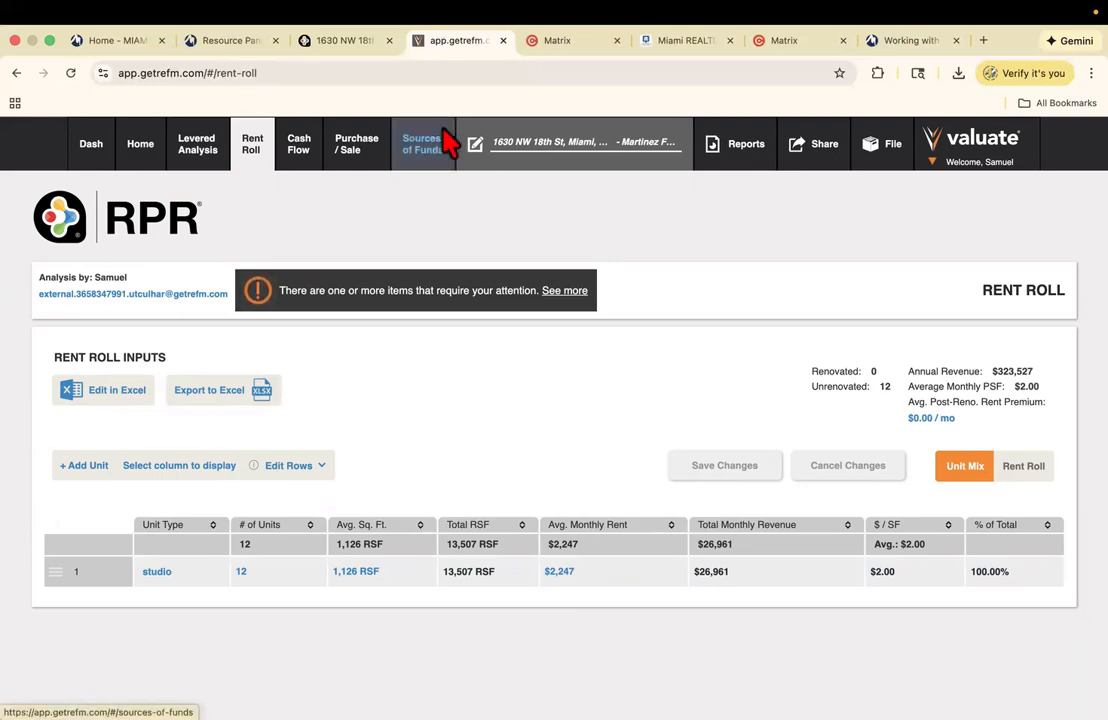
left_click(208, 153)
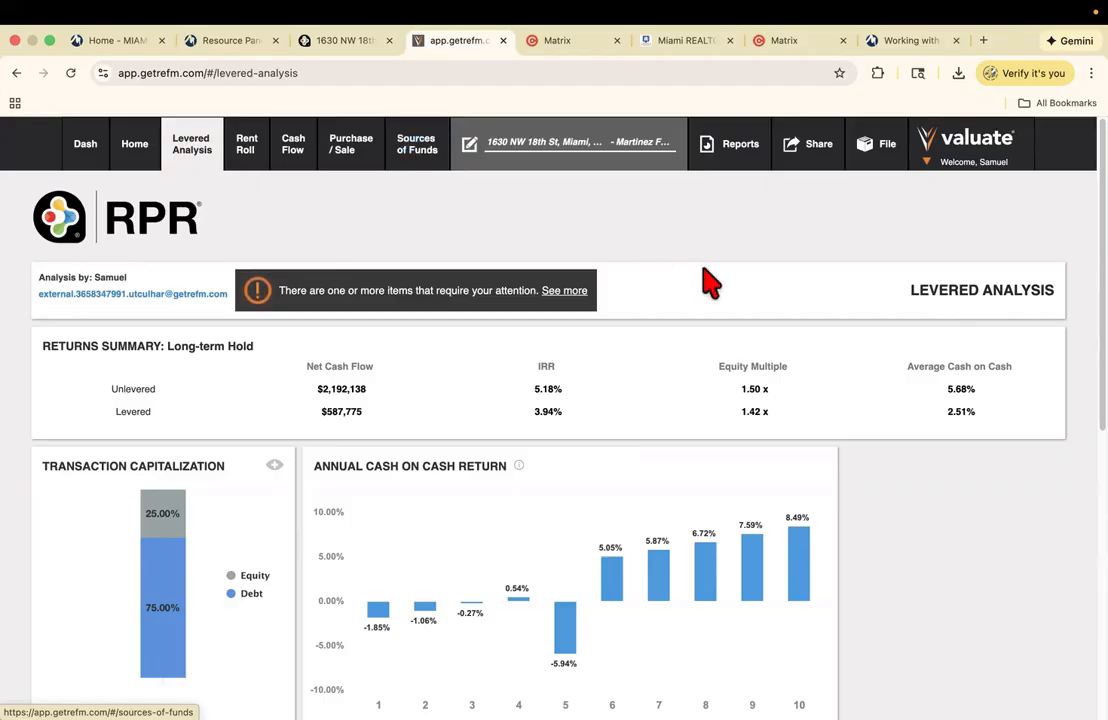
scroll(710, 284, "down", 1)
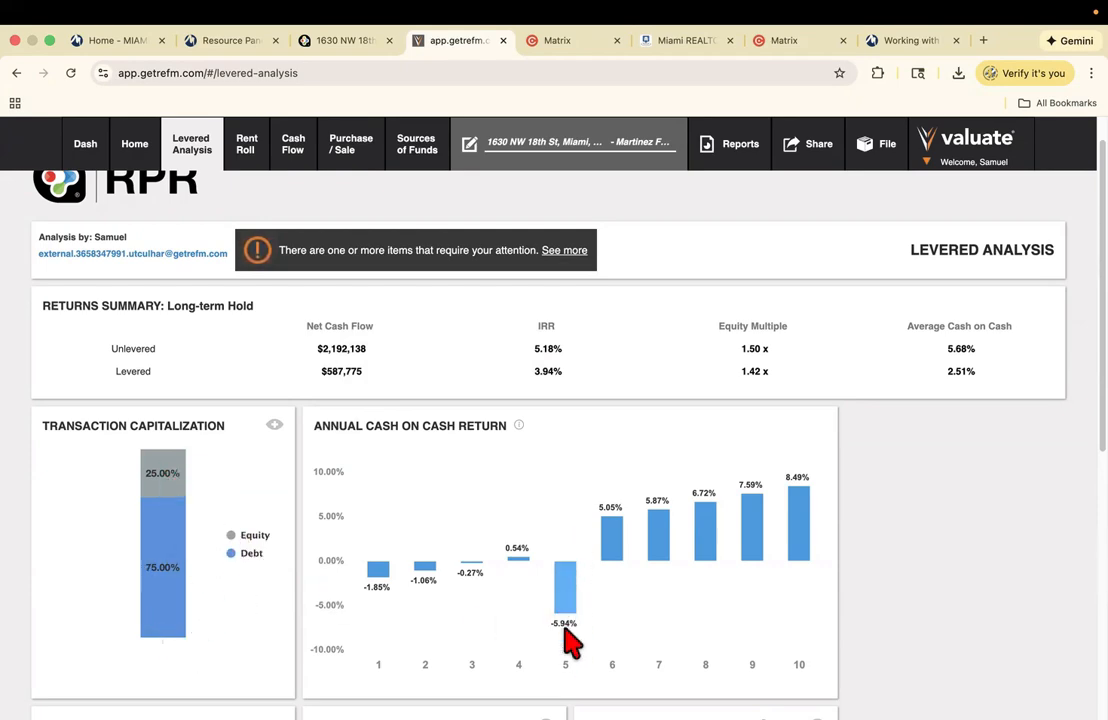
scroll(568, 630, "down", 3)
scroll(985, 477, "down", 2)
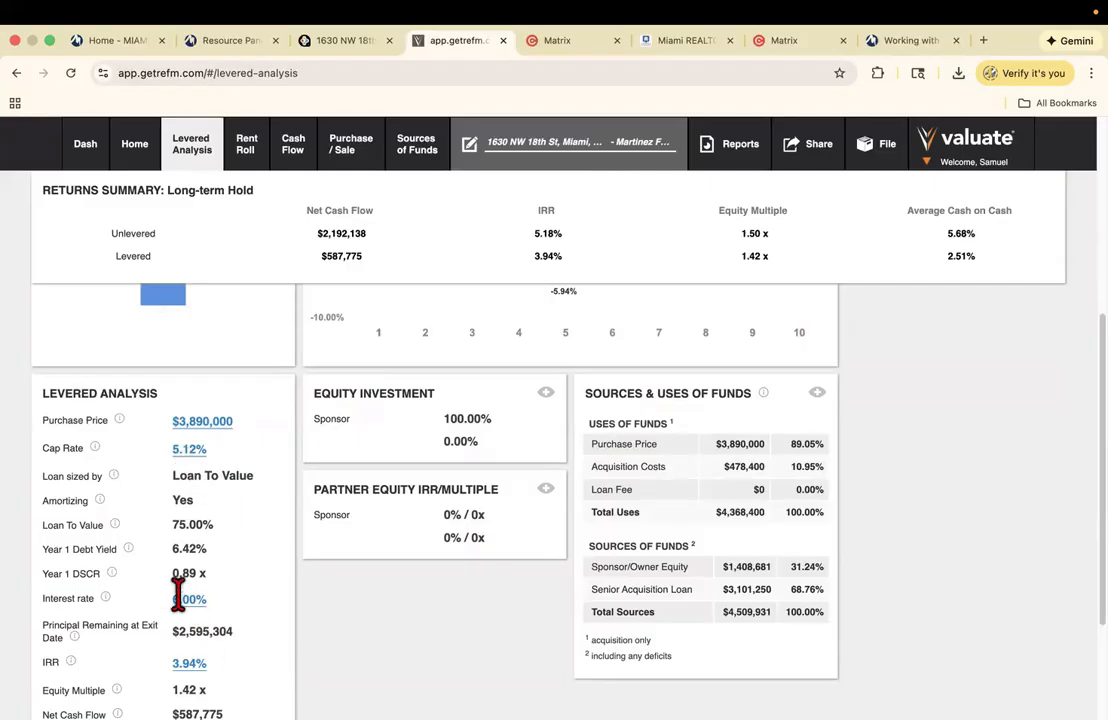
left_click_drag(1097, 460, 1097, 240)
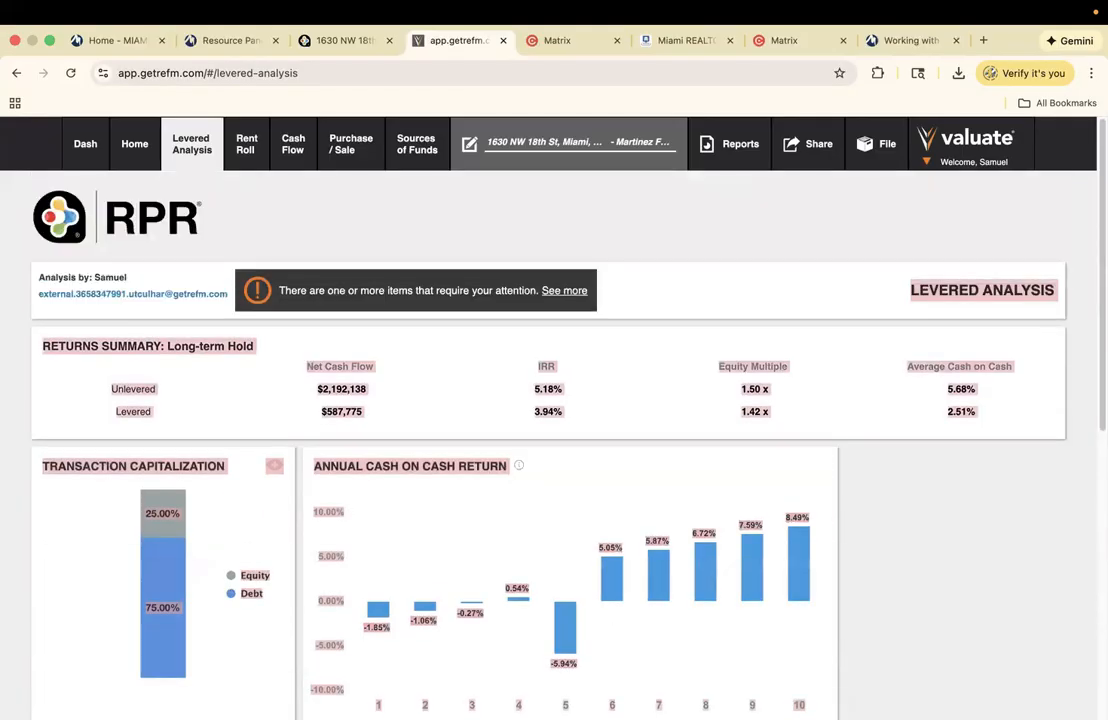
left_click(720, 207)
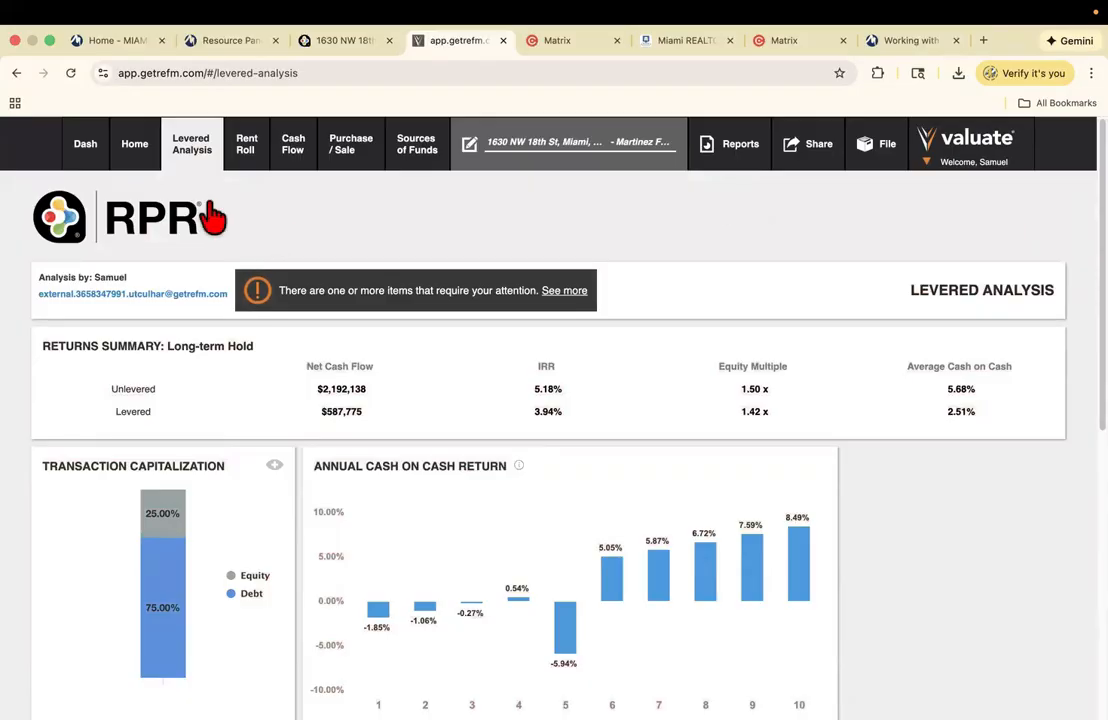
- Open the Home overview and scroll past the Unlevered Summary to the 0.00% Occupancy field
left_click(140, 150)
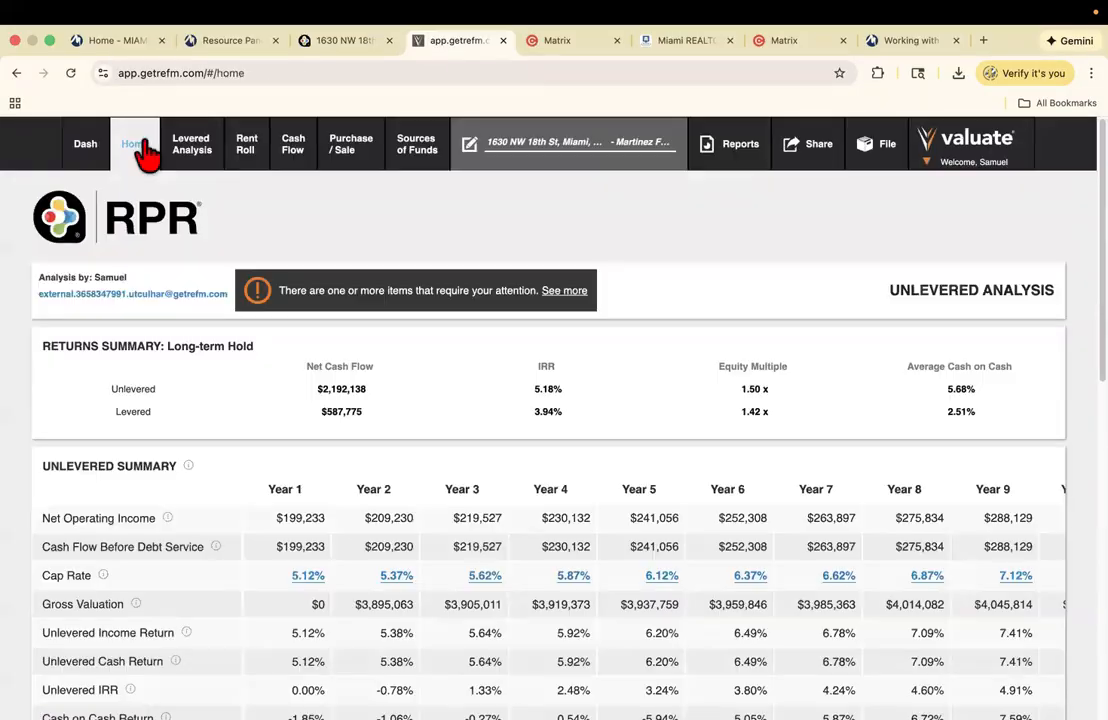
scroll(800, 330, "down", 3)
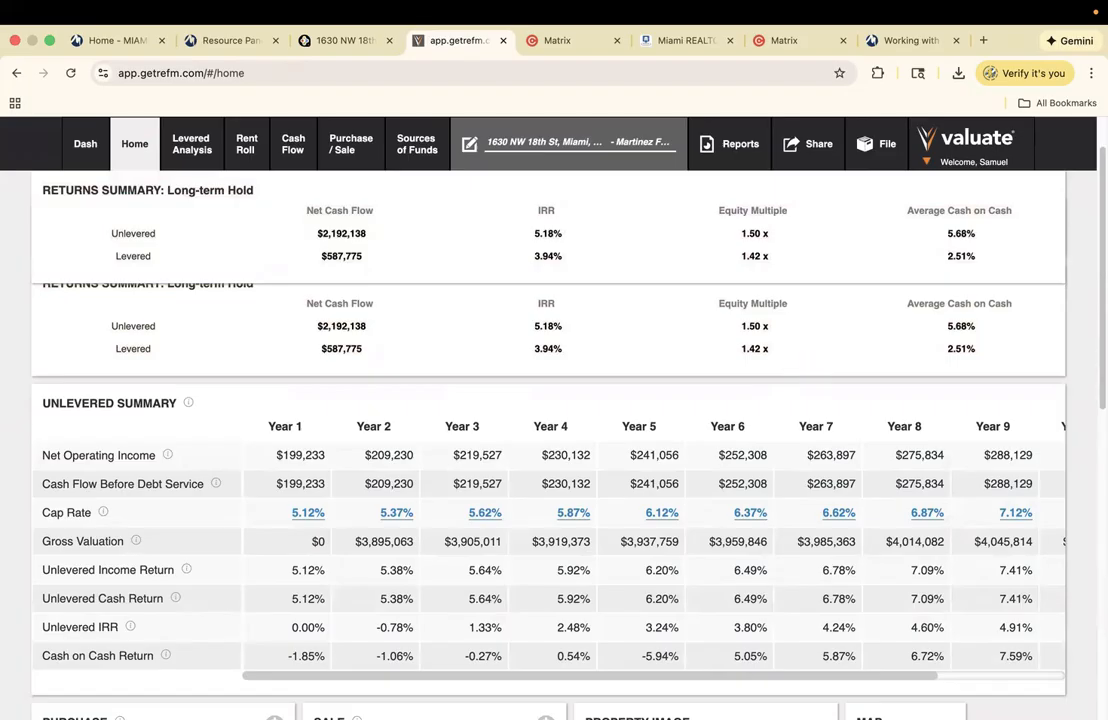
scroll(550, 450, "down", 1)
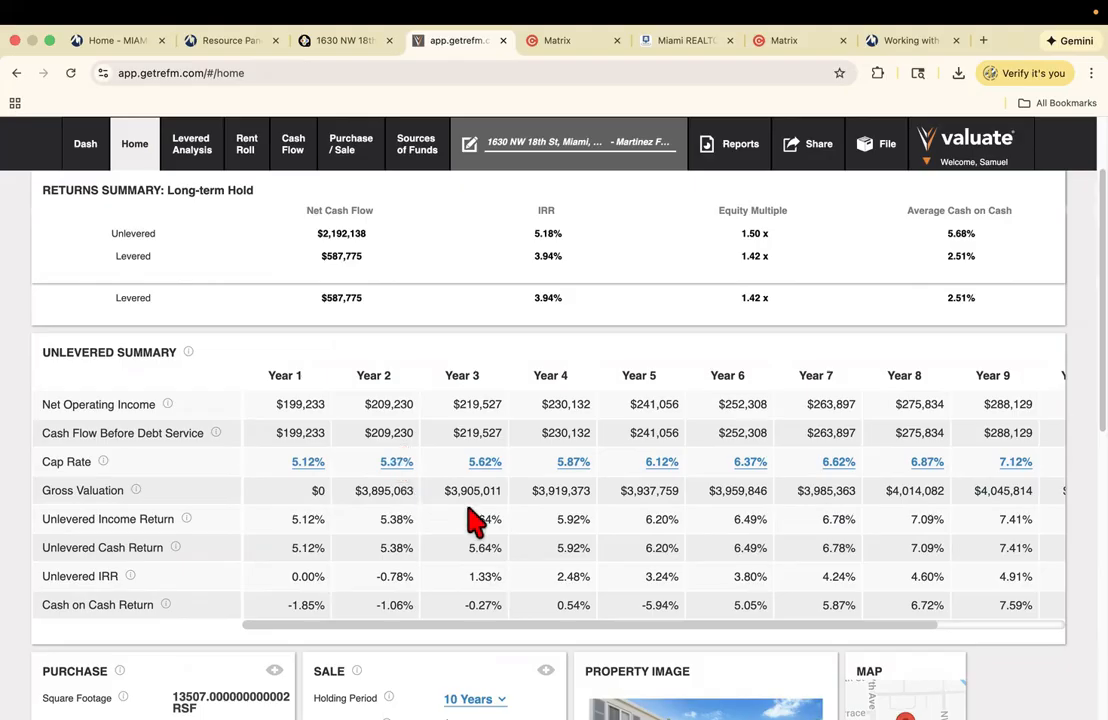
left_click_drag(544, 630, 680, 645)
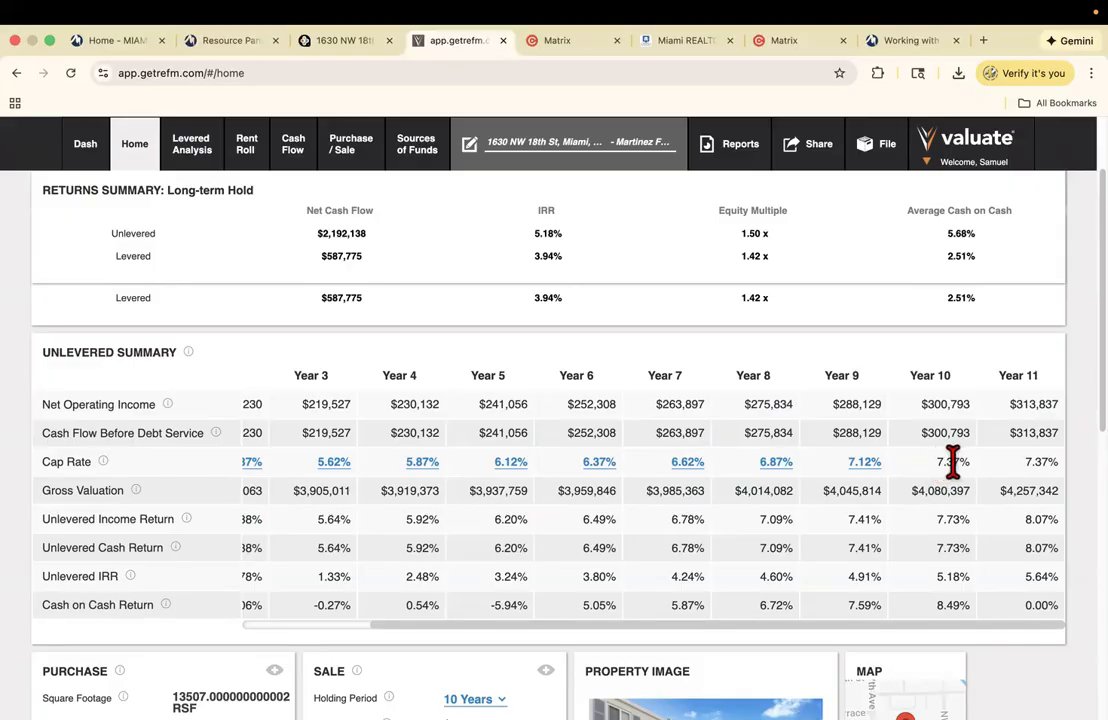
scroll(955, 461, "down", 6)
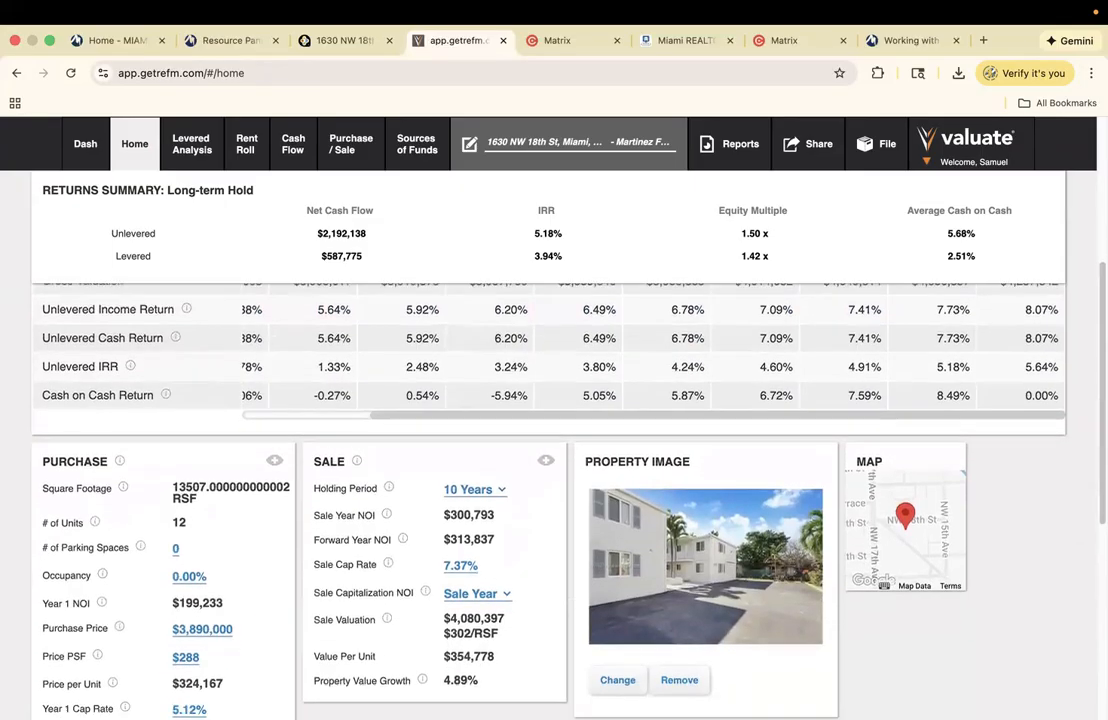
scroll(492, 450, "down", 1)
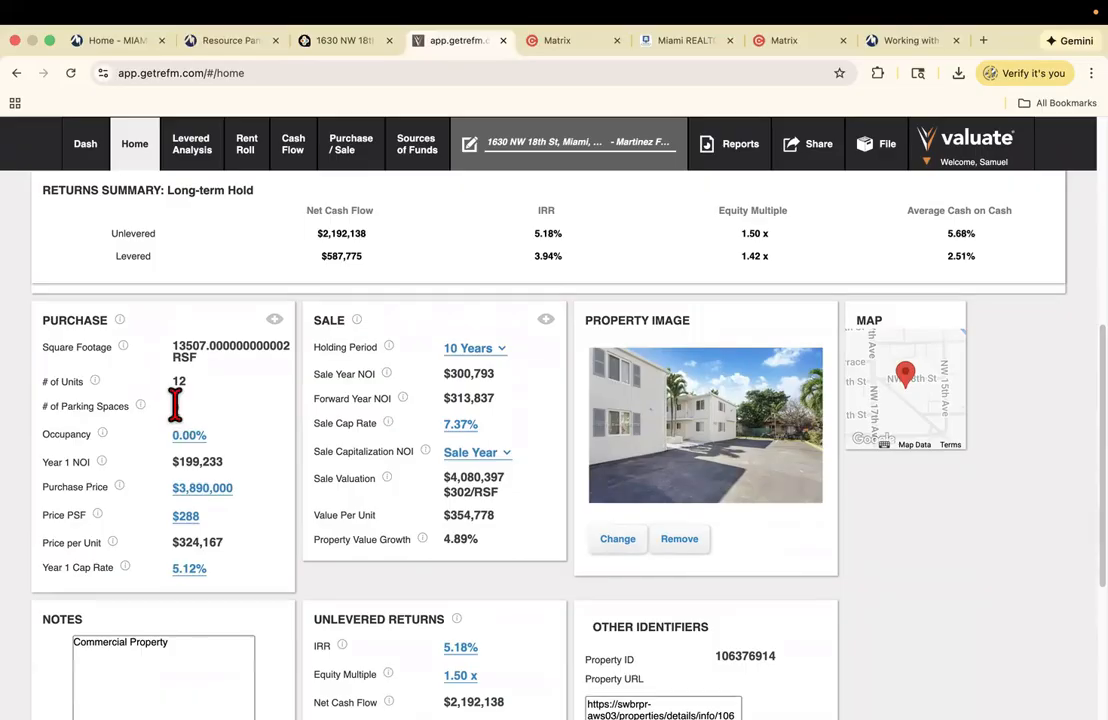
- Enter 100% occupancy and review NOI rising from $199,233 to $288,129 by Year 9
left_click(189, 434)
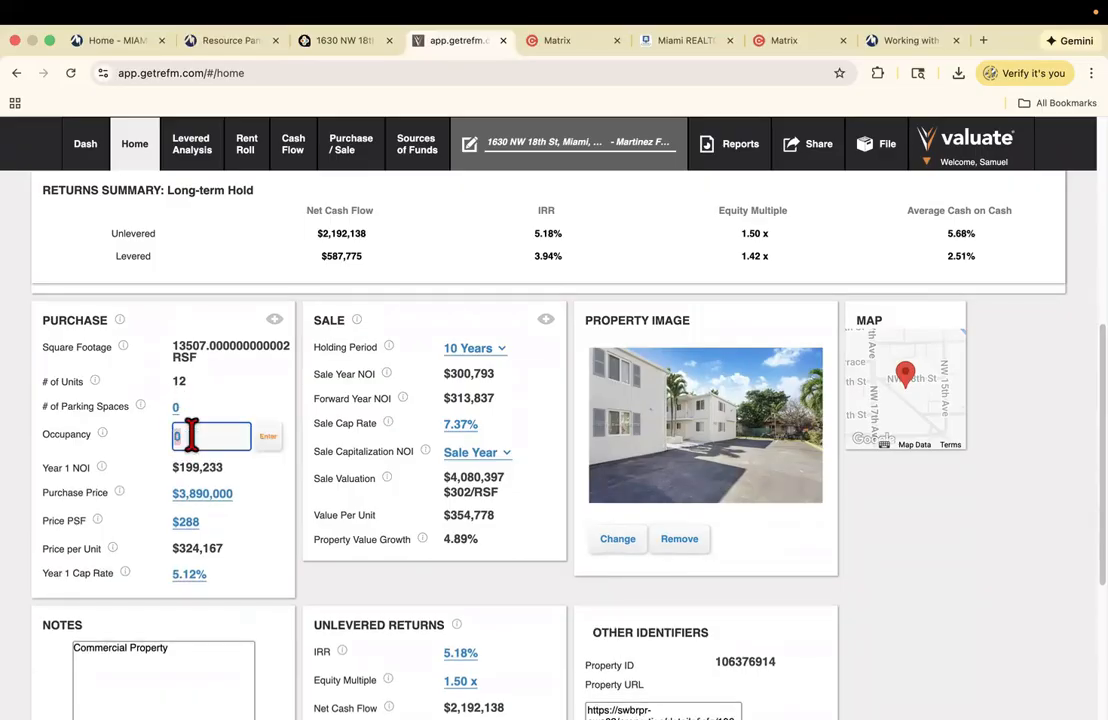
type("100")
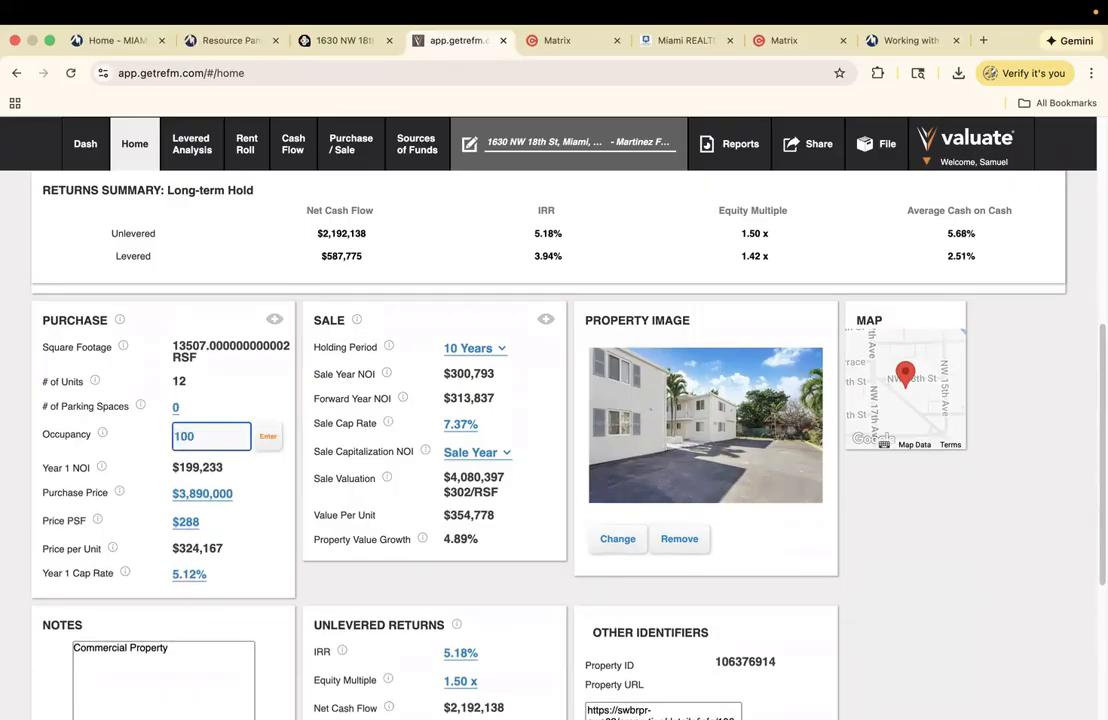
left_click(268, 437)
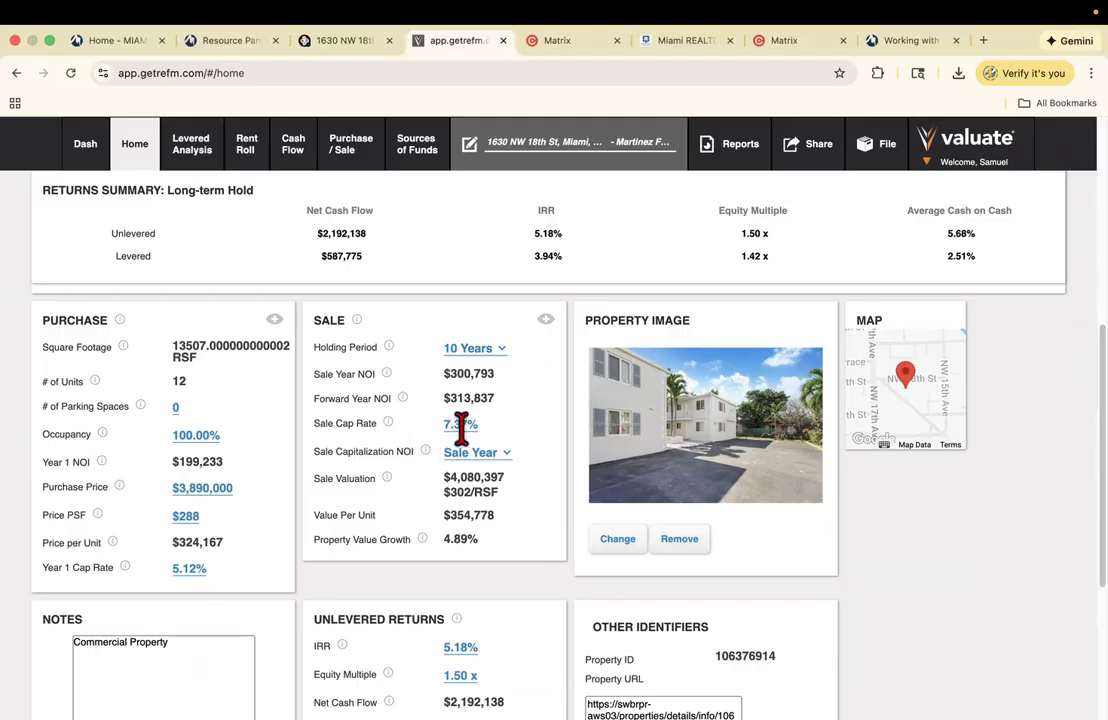
scroll(527, 549, "down", 5)
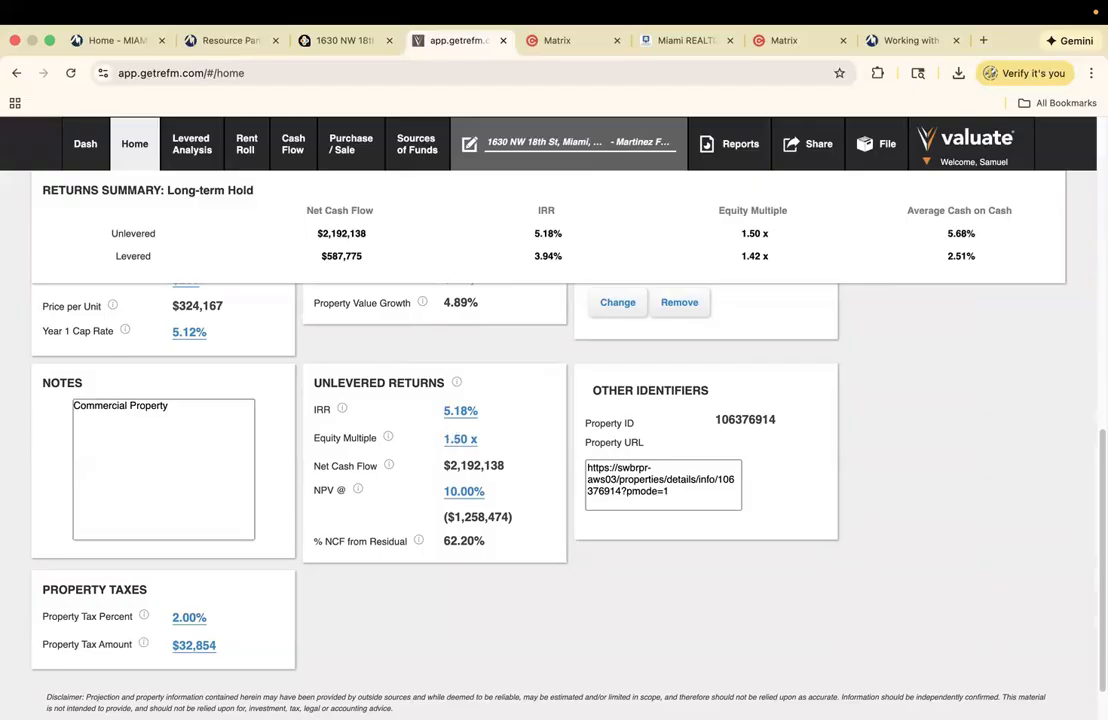
scroll(800, 300, "up", 10)
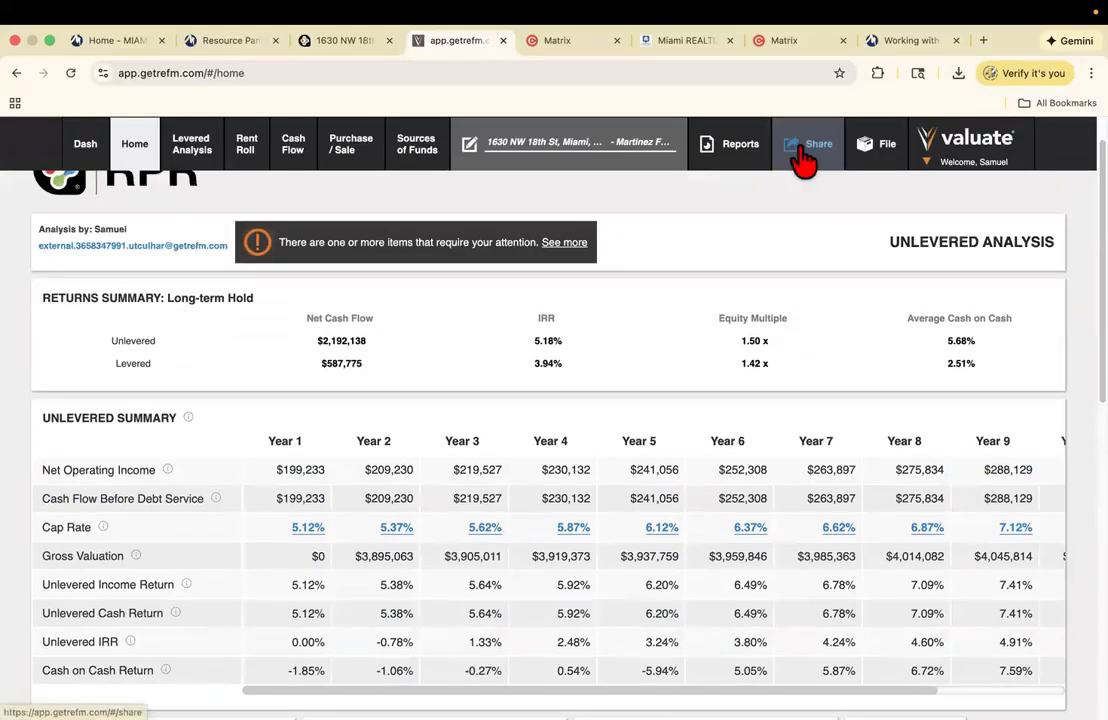
- Review the analysis's sharing options, checking the Landing Screen choices without changing them
left_click(804, 150)
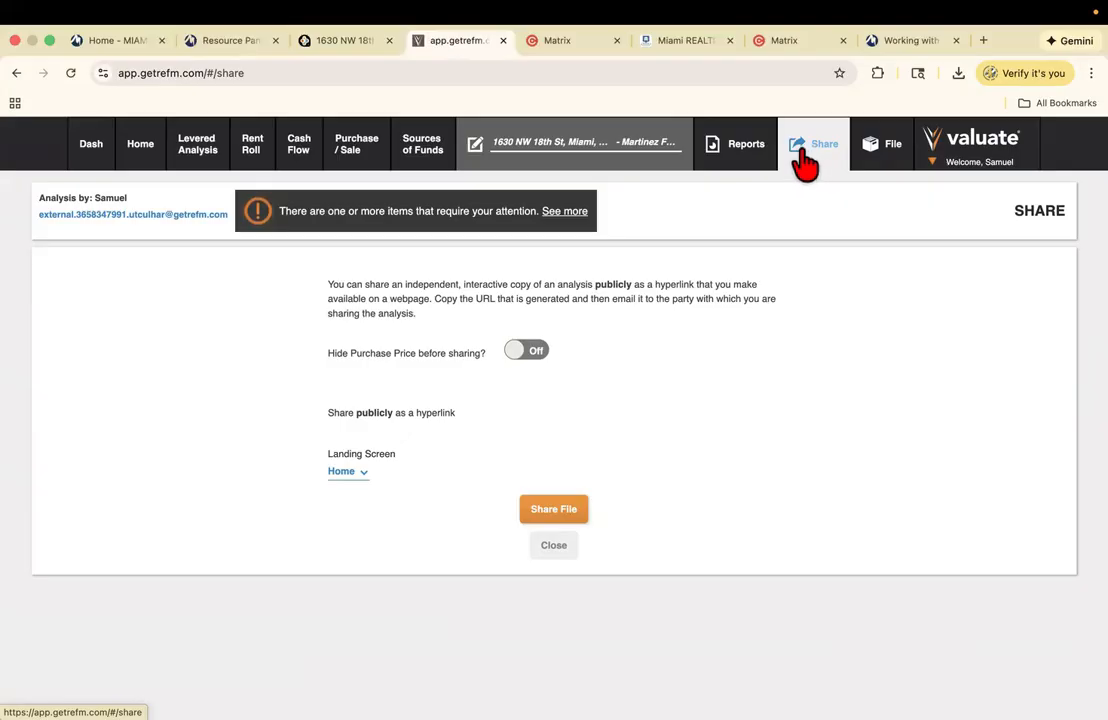
left_click(352, 476)
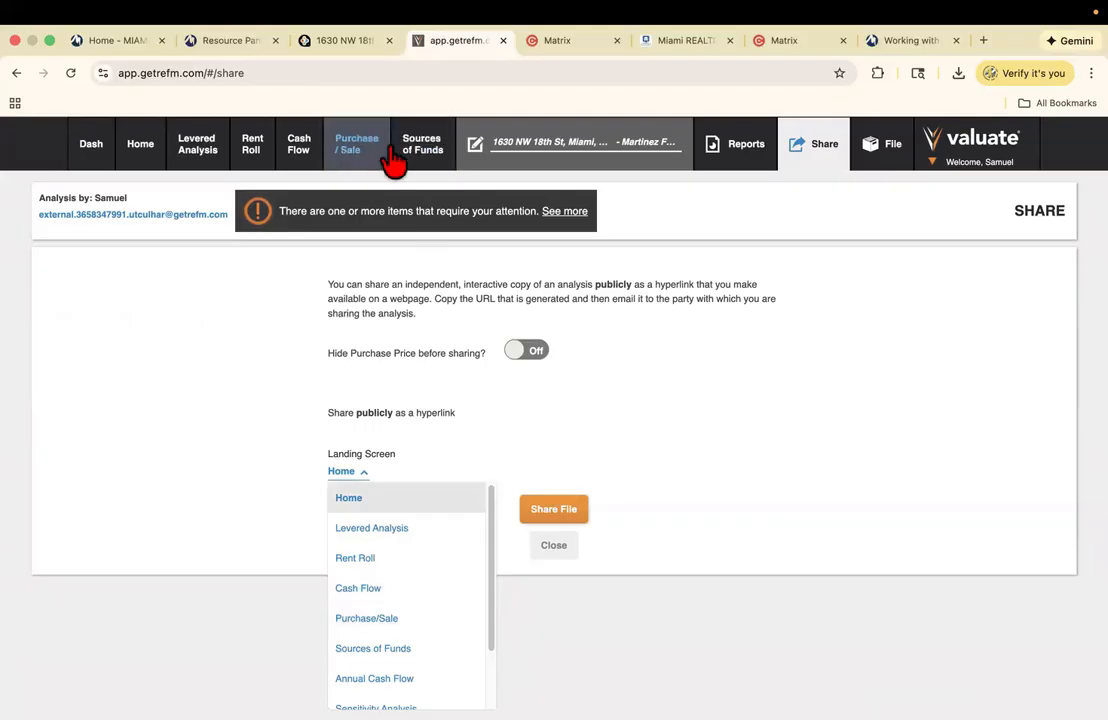
left_click(700, 495)
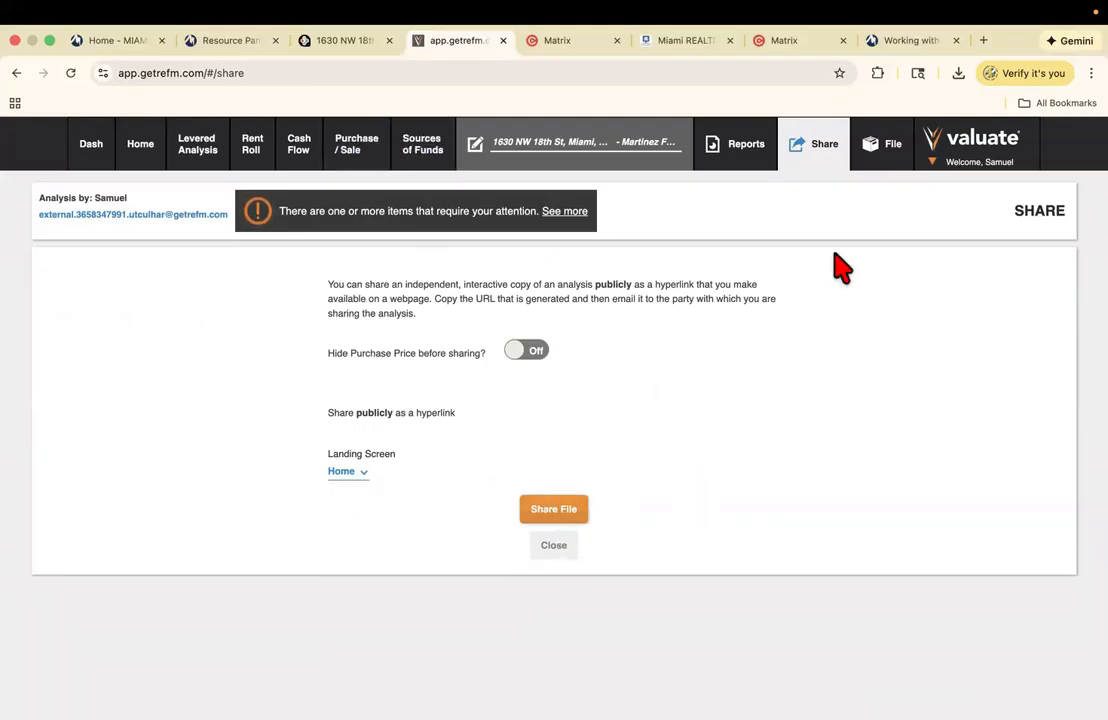
- Look over the File menu's Export options, then bring up the account menu with file management
left_click(895, 166)
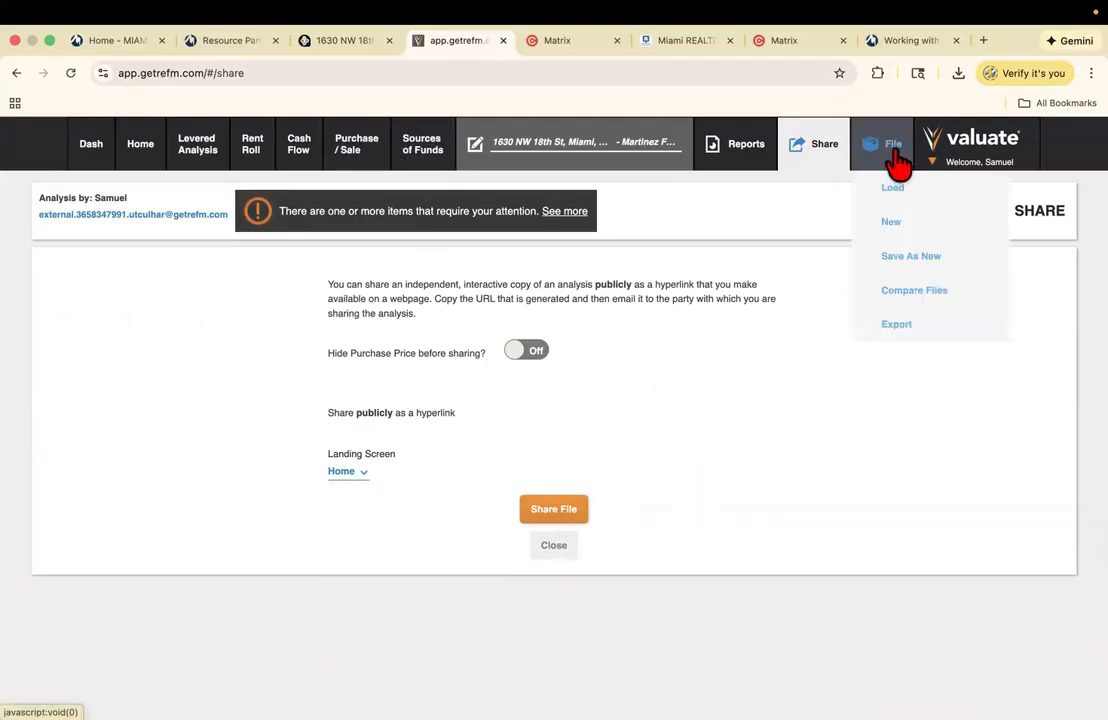
mouse_move(915, 327)
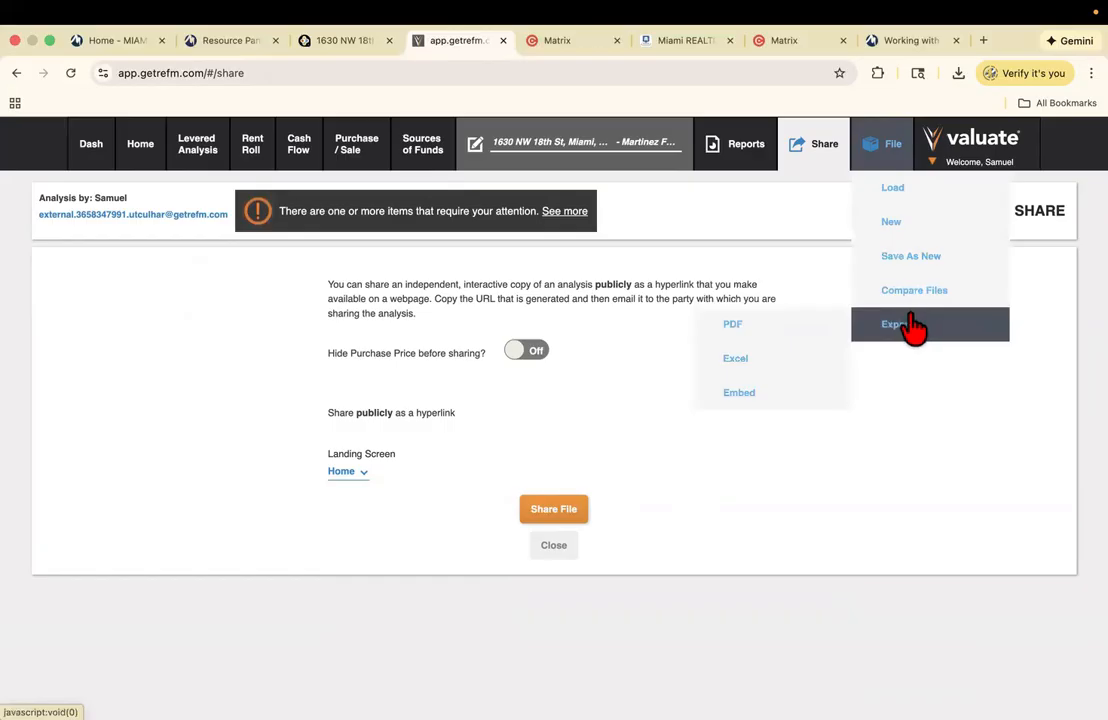
left_click(972, 152)
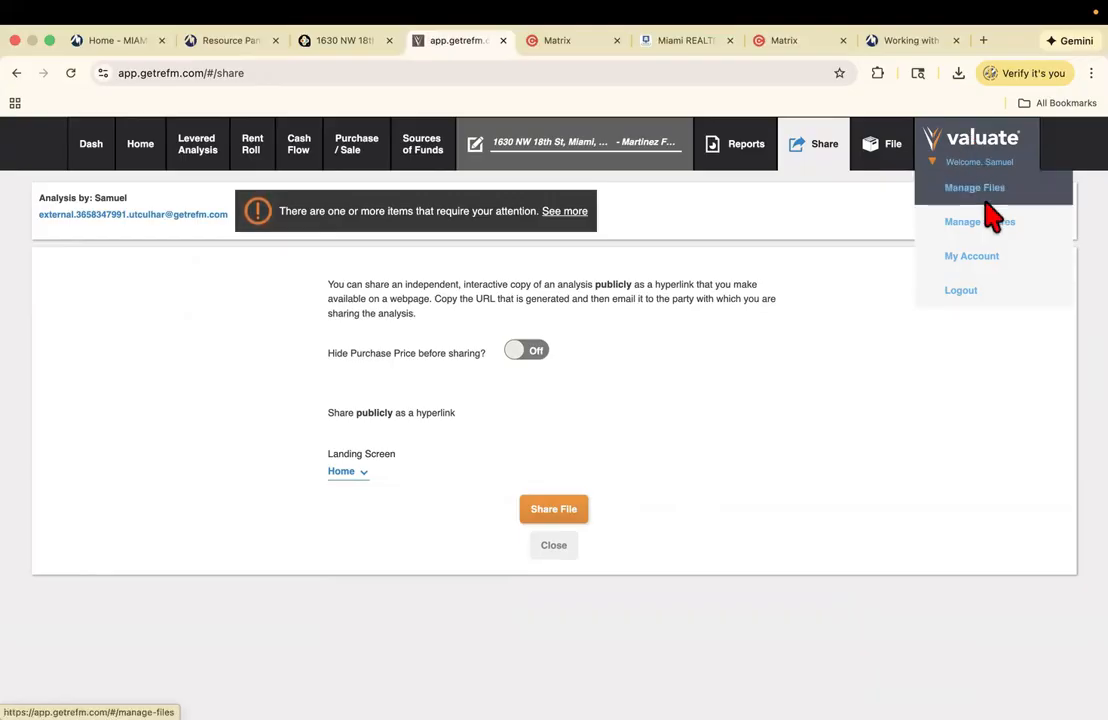
left_click(978, 192)
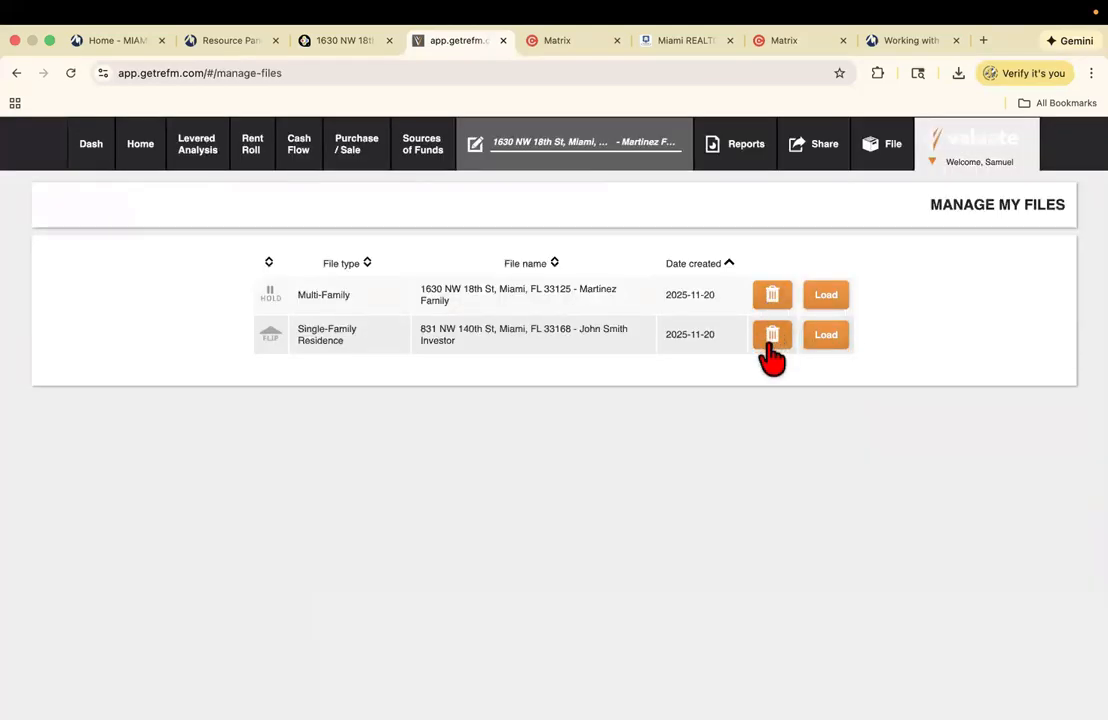
left_click(772, 340)
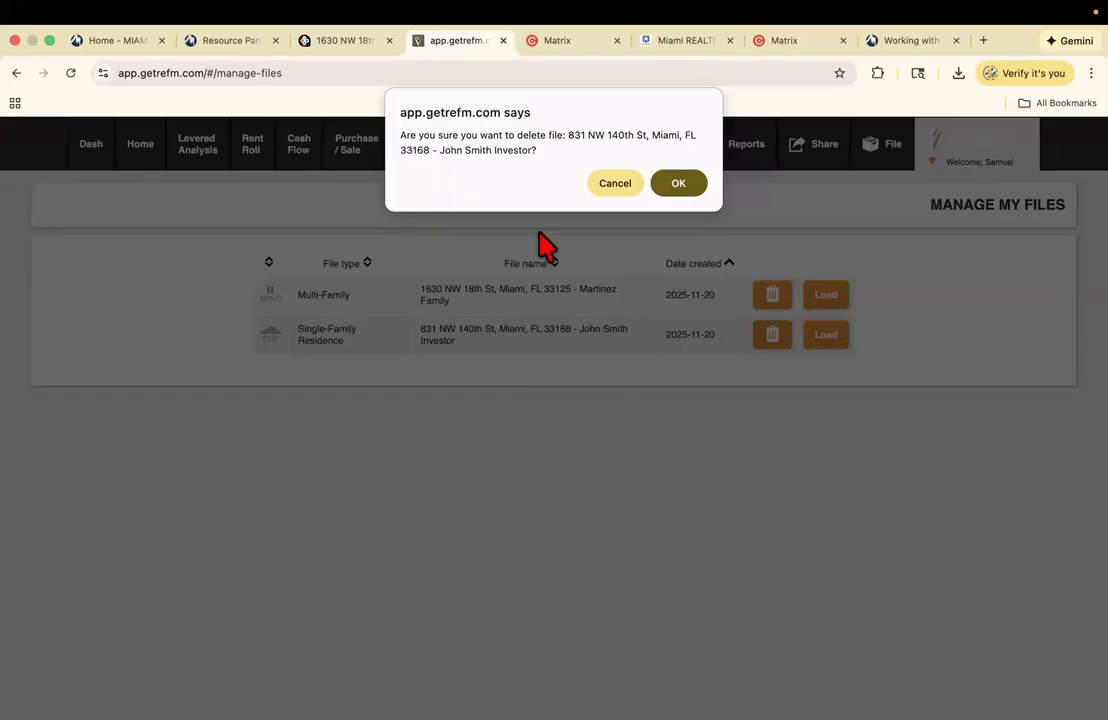
left_click(608, 185)
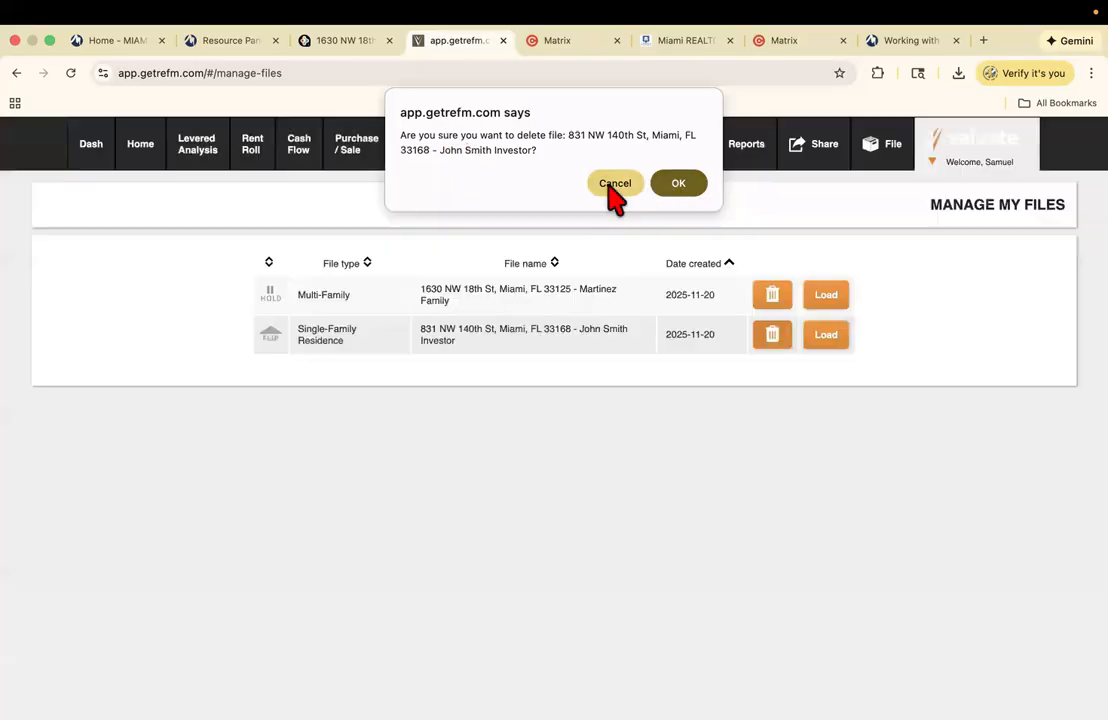
- Go from Home to Sources of Funds to review the $2,812,325 permanent refinance loan terms
left_click(128, 152)
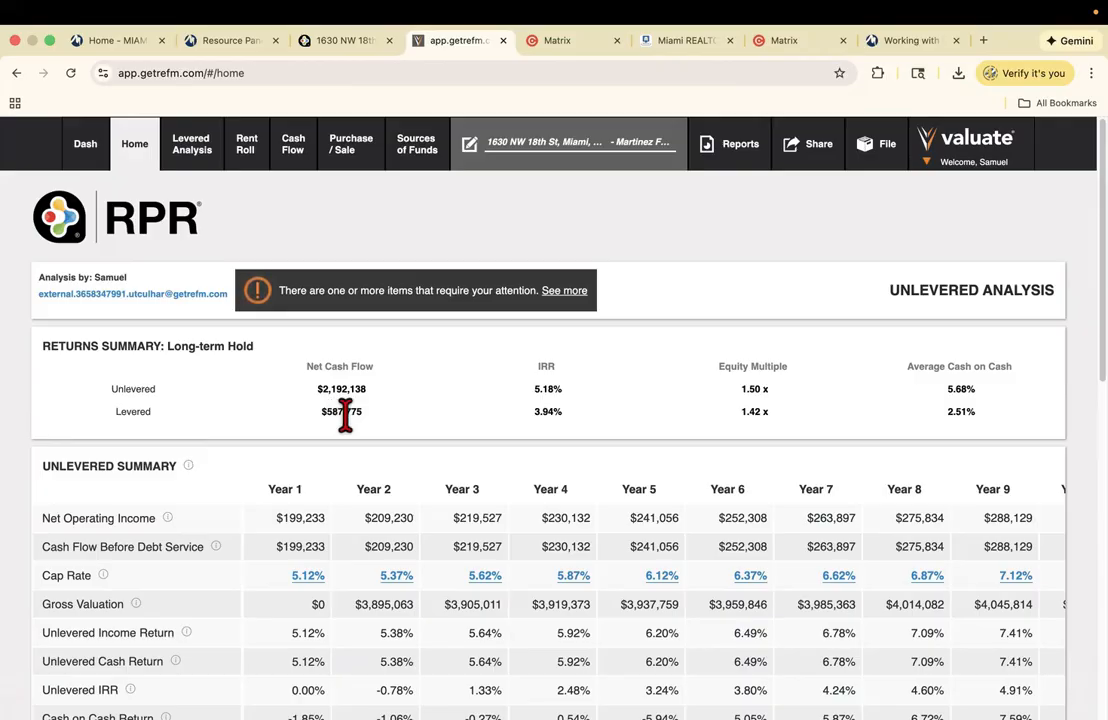
left_click(415, 160)
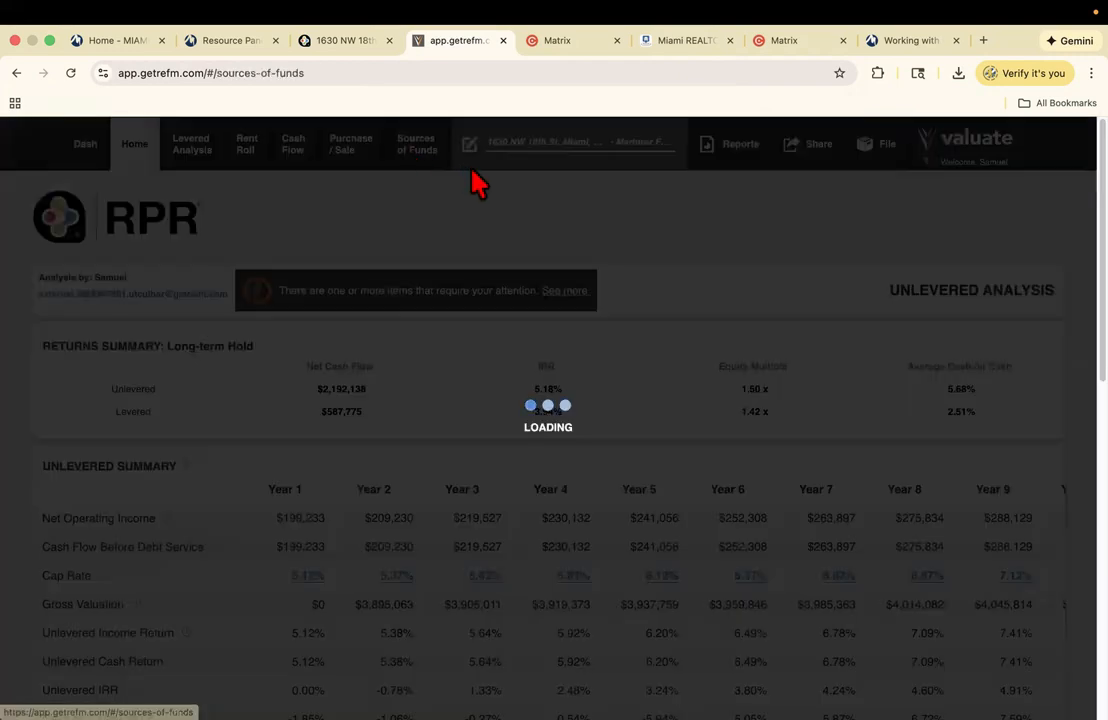
scroll(550, 450, "down", 15)
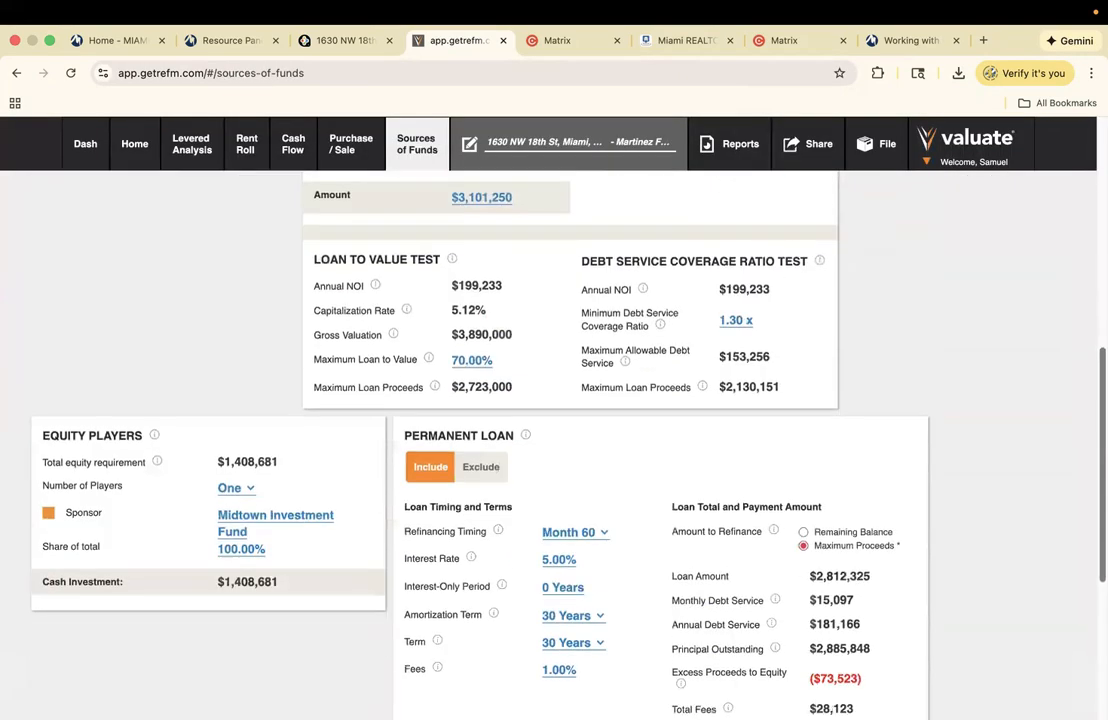
scroll(560, 400, "up", 3)
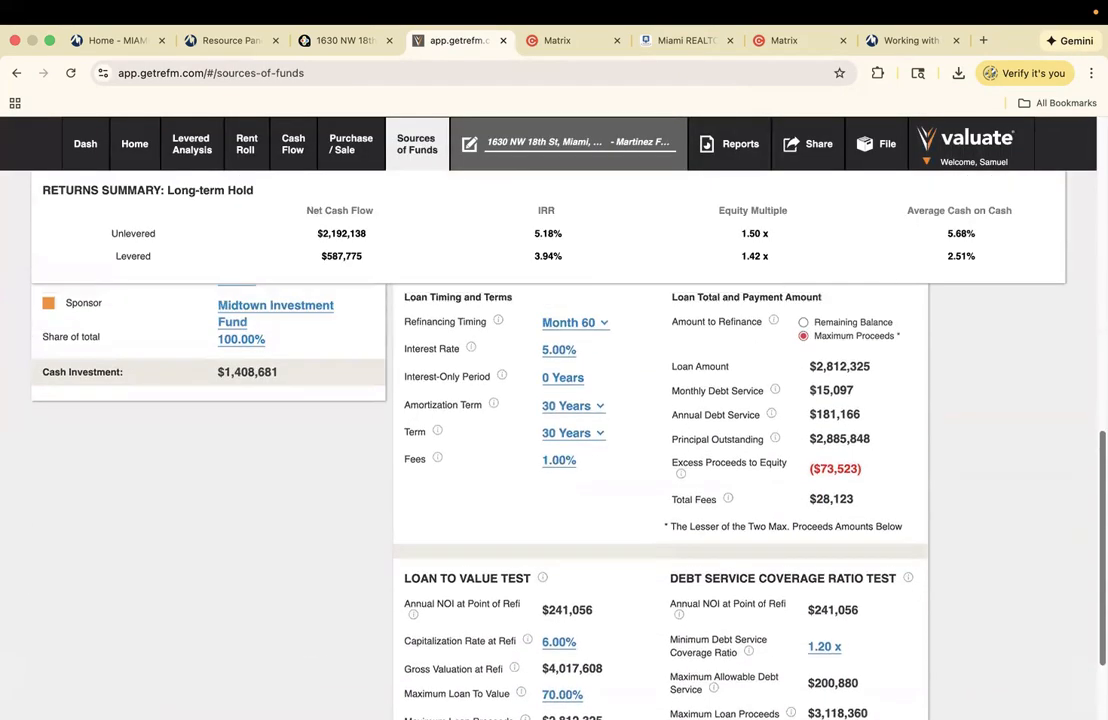